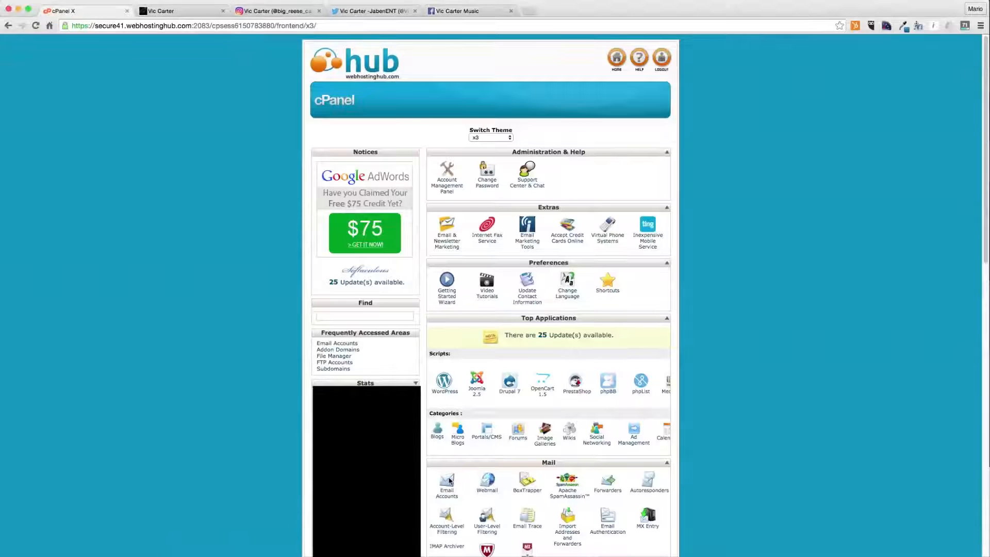
pyautogui.click(449, 482)
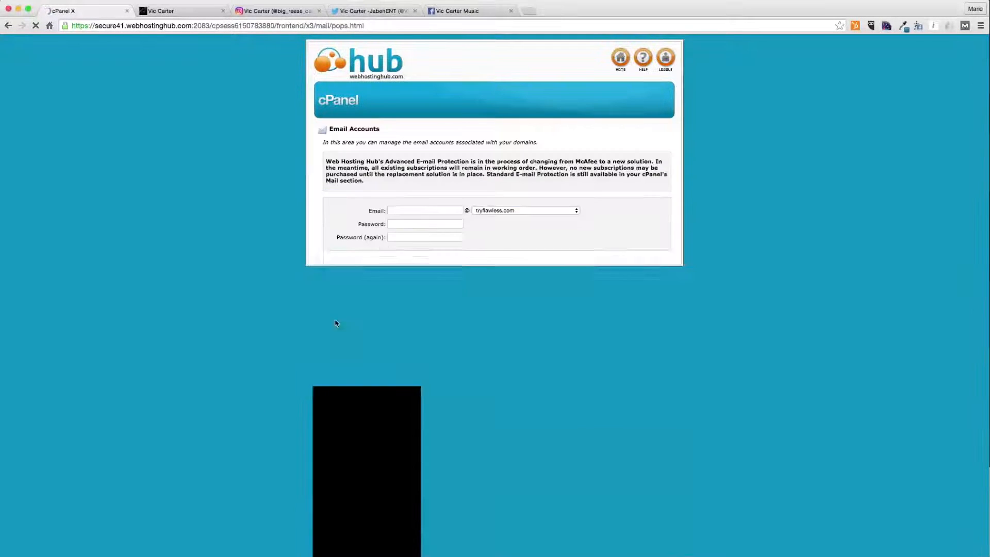
pyautogui.click(413, 211)
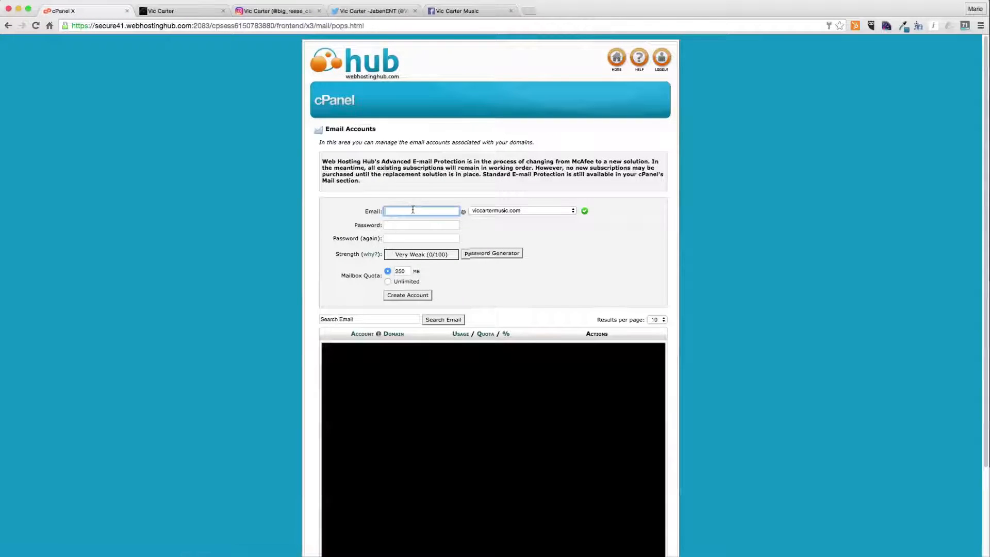
pyautogui.write('contact')
pyautogui.press('Tab')
pyautogui.press('Tab')
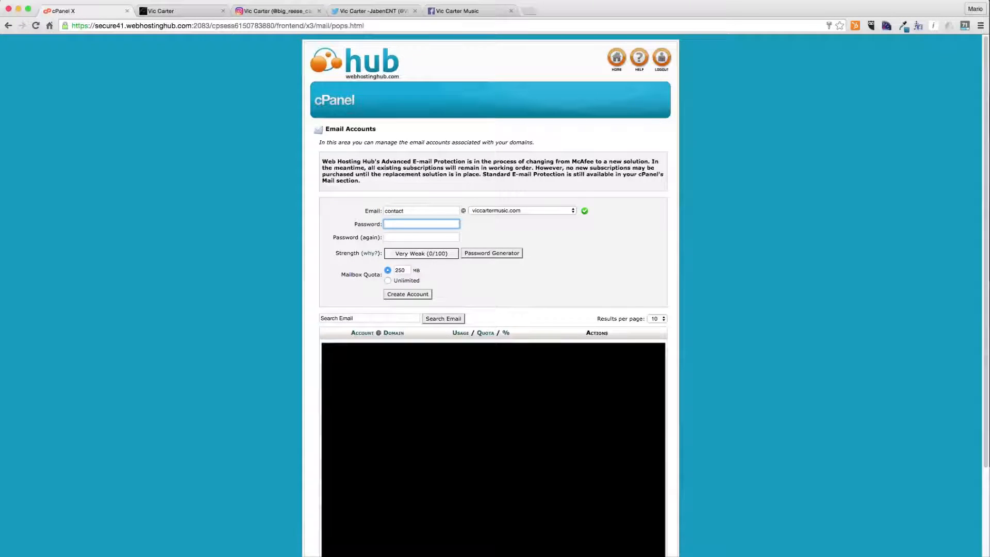
pyautogui.write('******')
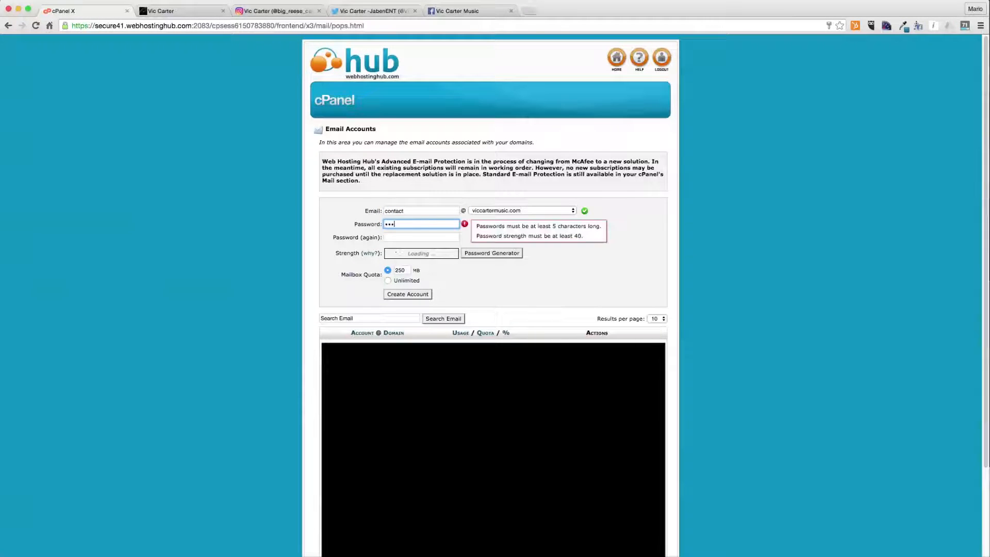
pyautogui.press('Tab')
pyautogui.write('********')
pyautogui.click(388, 281)
pyautogui.click(395, 294)
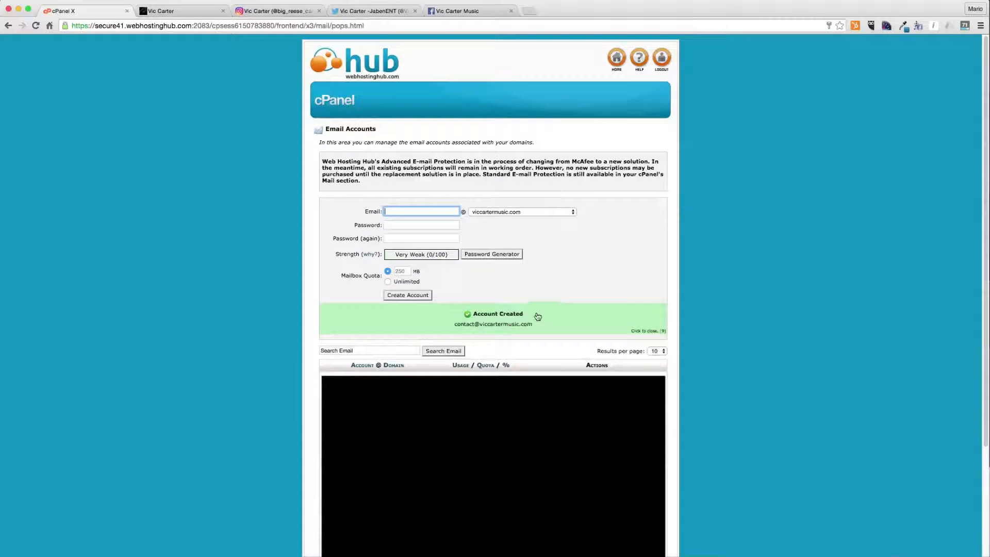
# - Find the contact account in the email account list and open its webmail
pyautogui.click(382, 349)
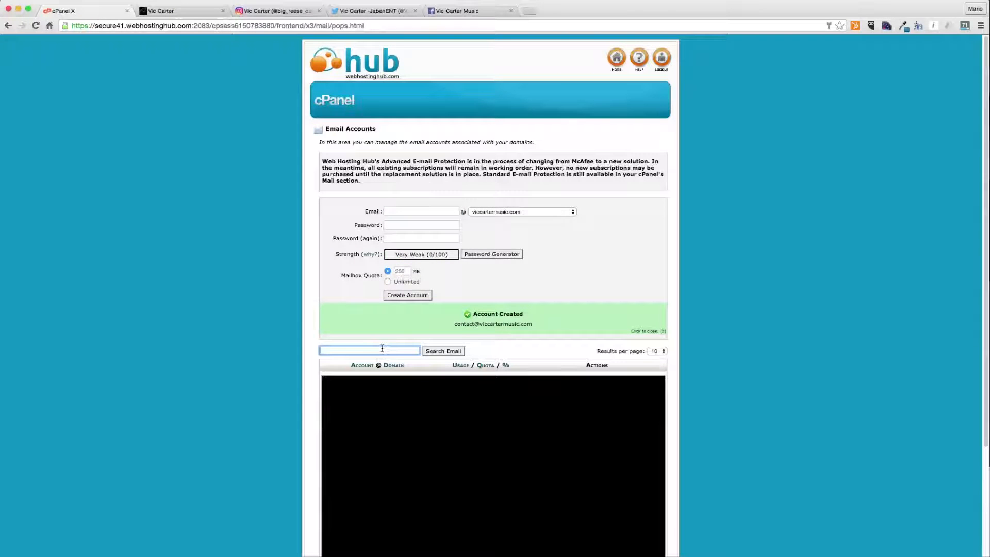
pyautogui.write('contact')
pyautogui.press('Return')
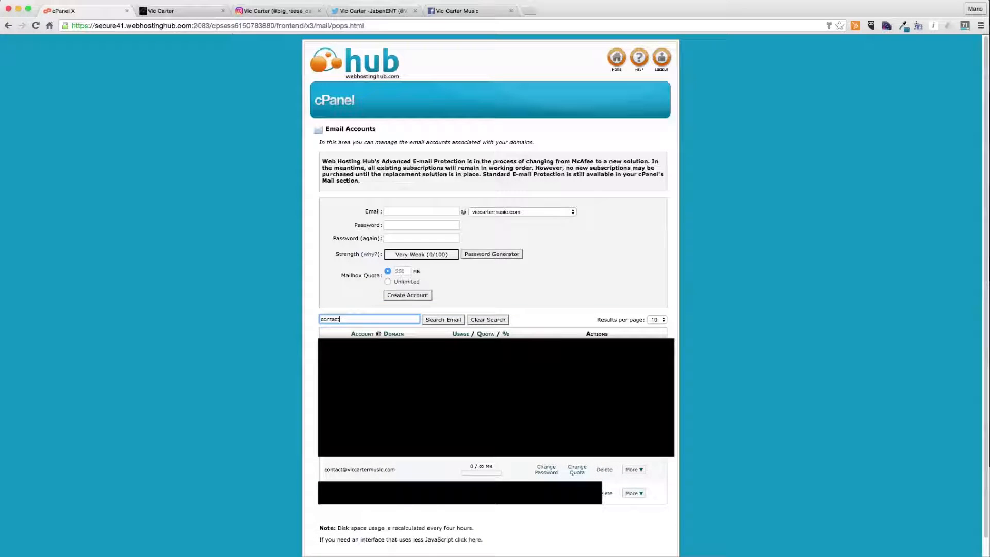
pyautogui.click(633, 470)
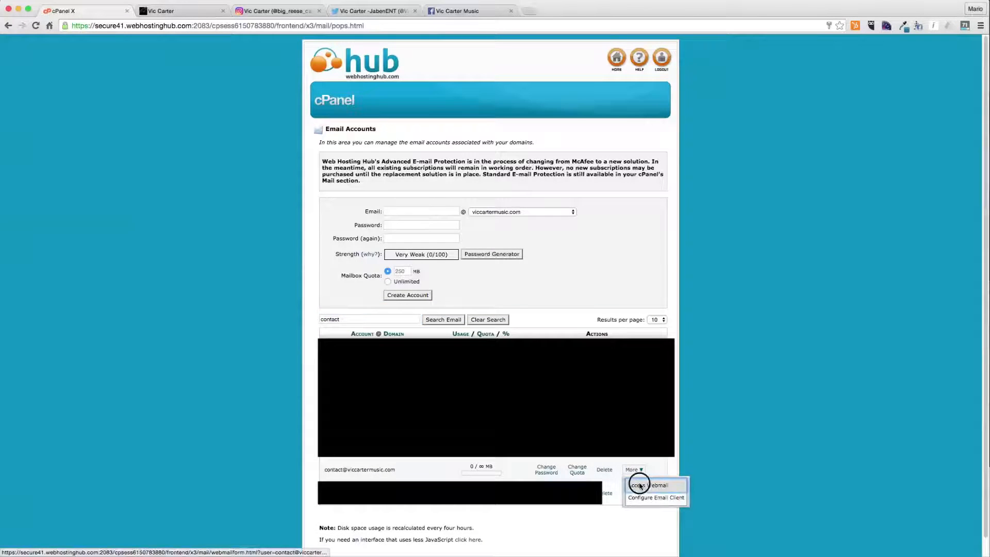
pyautogui.click(642, 484)
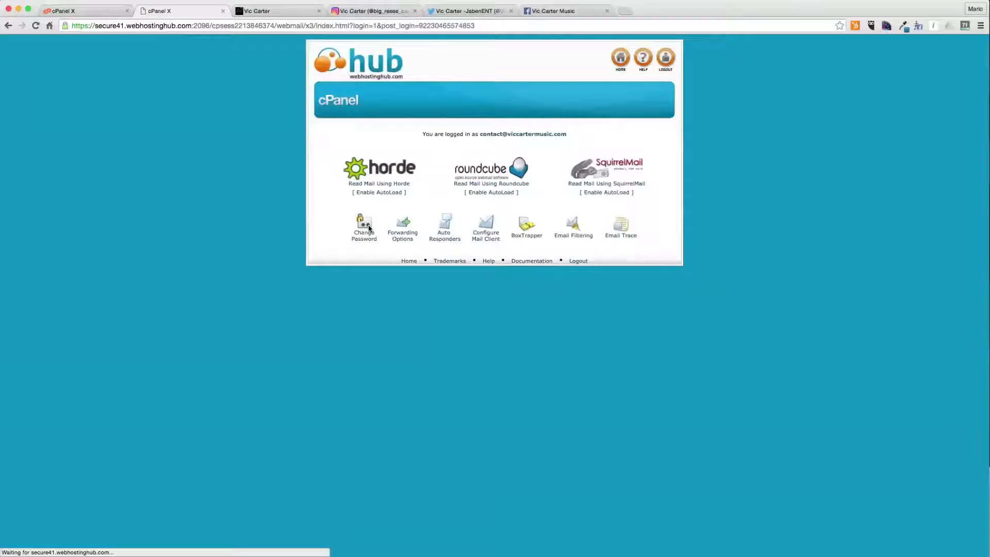
# - Add a forwarder that sends all mail for the contact account to the owner's Gmail address
pyautogui.click(404, 227)
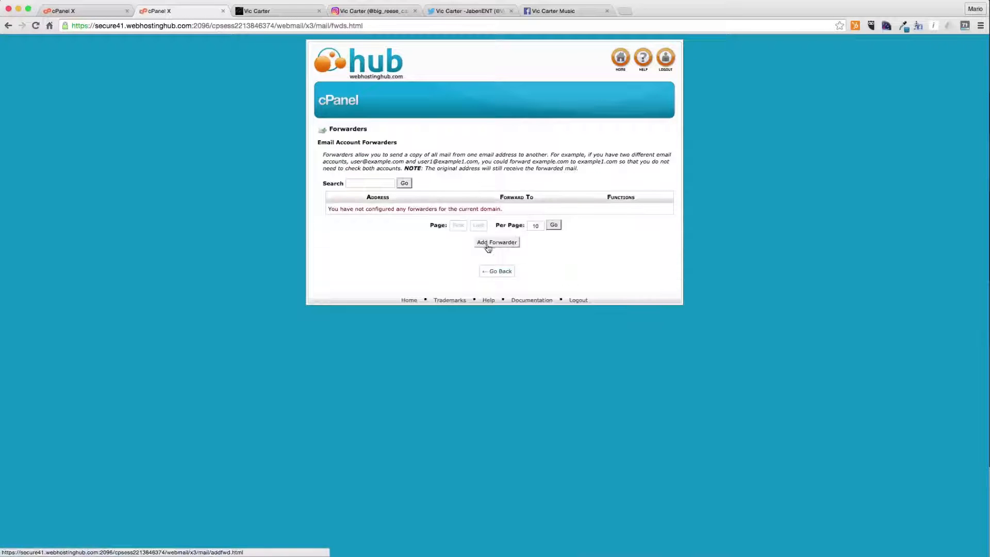
pyautogui.click(490, 247)
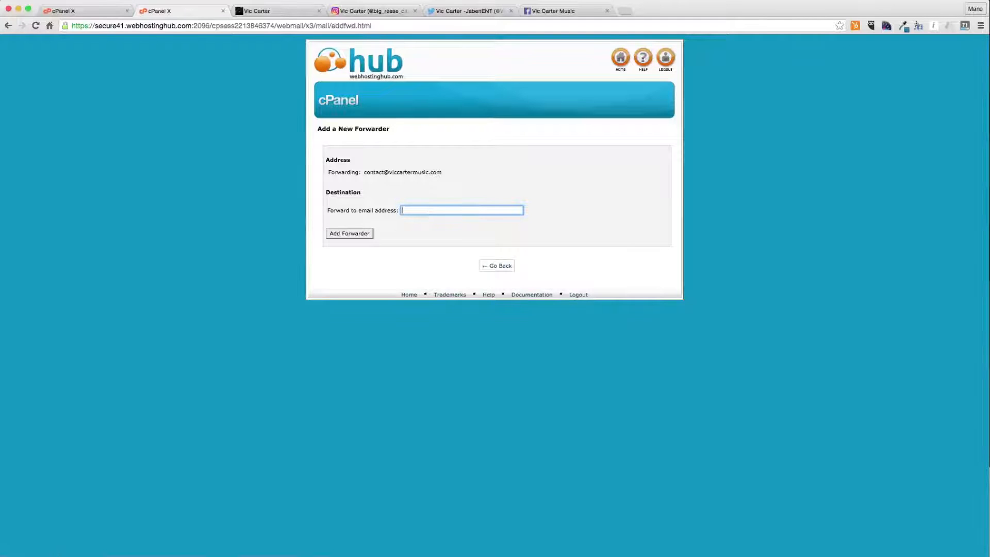
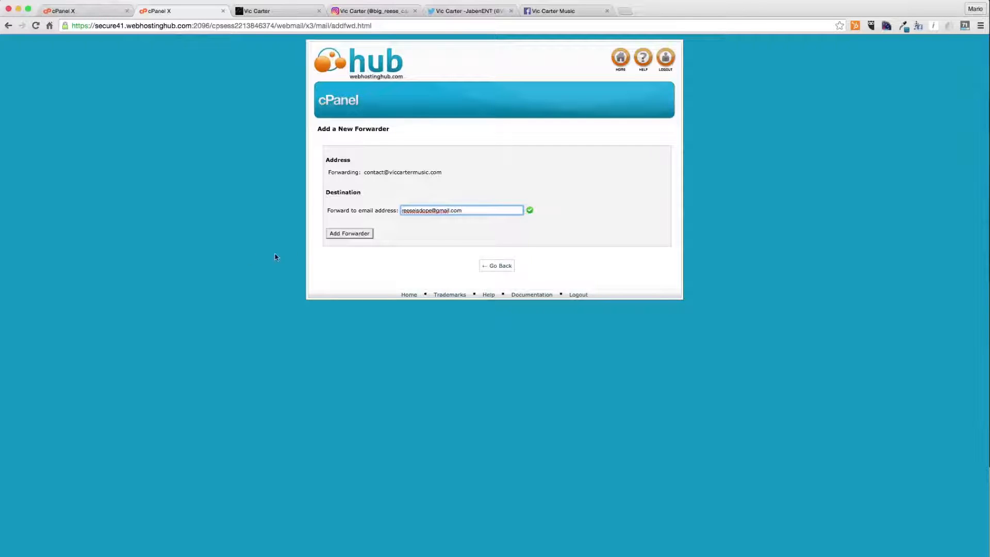
pyautogui.click(350, 233)
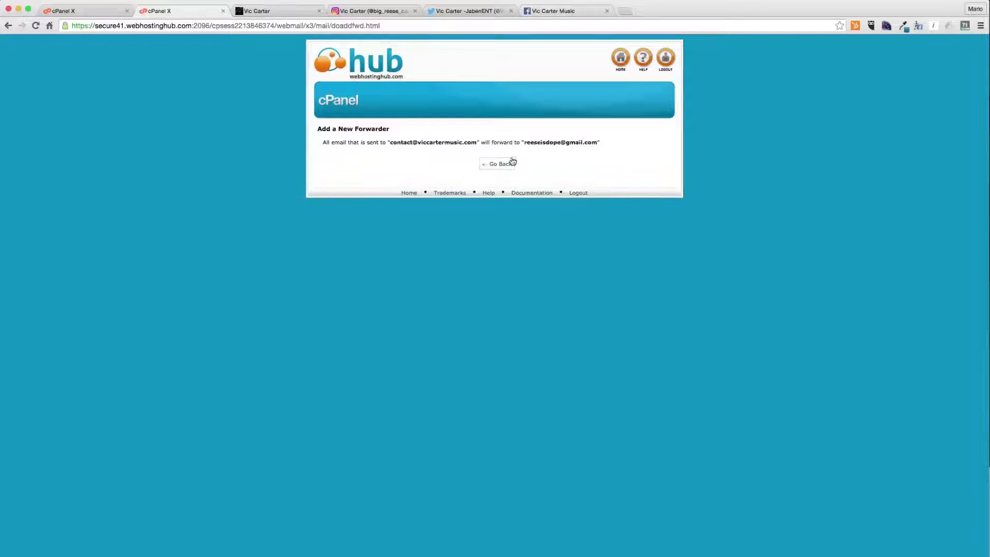
pyautogui.click(510, 164)
# - Open Gmail in a new private browser window and place the window over the cPanel page
pyautogui.press('super+shift+n')
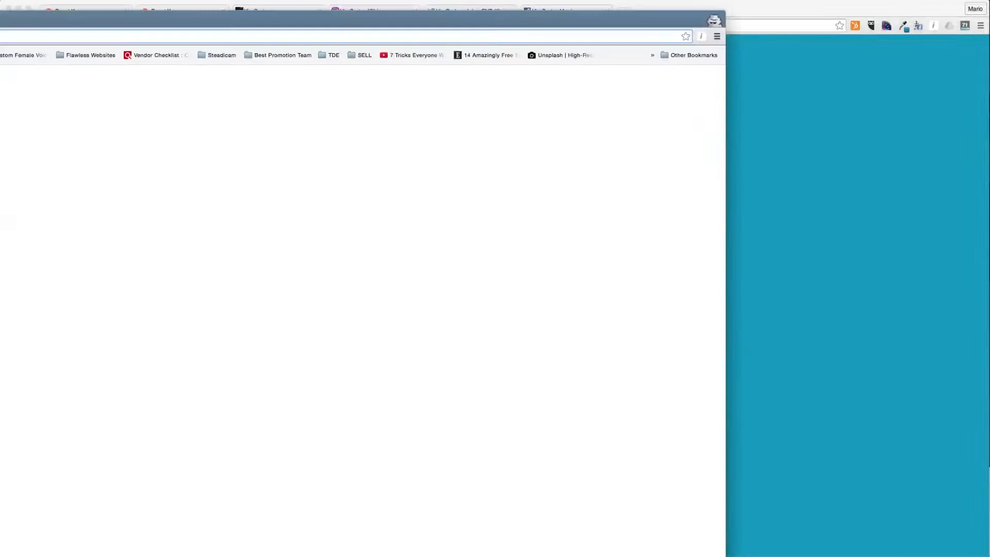
pyautogui.write('gmail')
pyautogui.press('Return')
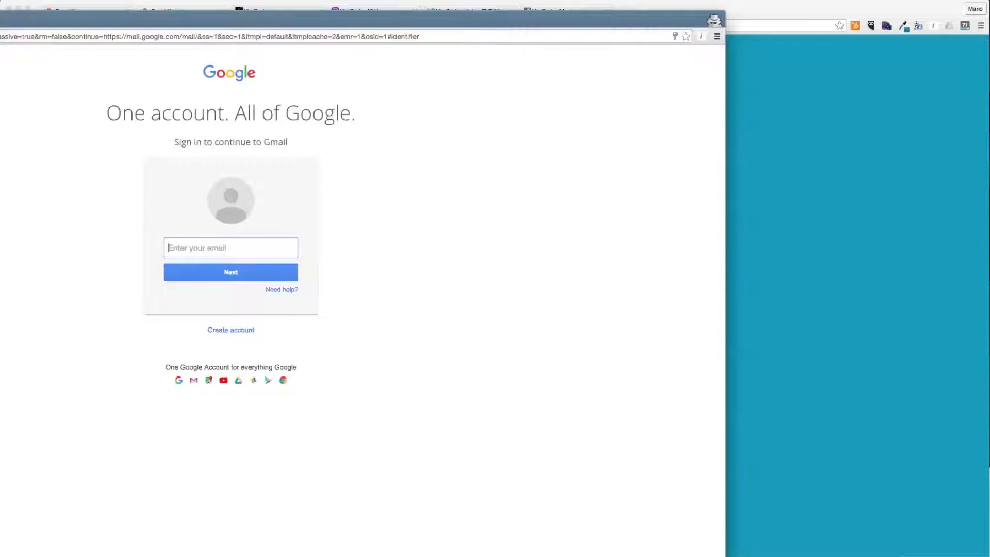
pyautogui.moveTo(0, 272); pyautogui.dragTo(73, 272)
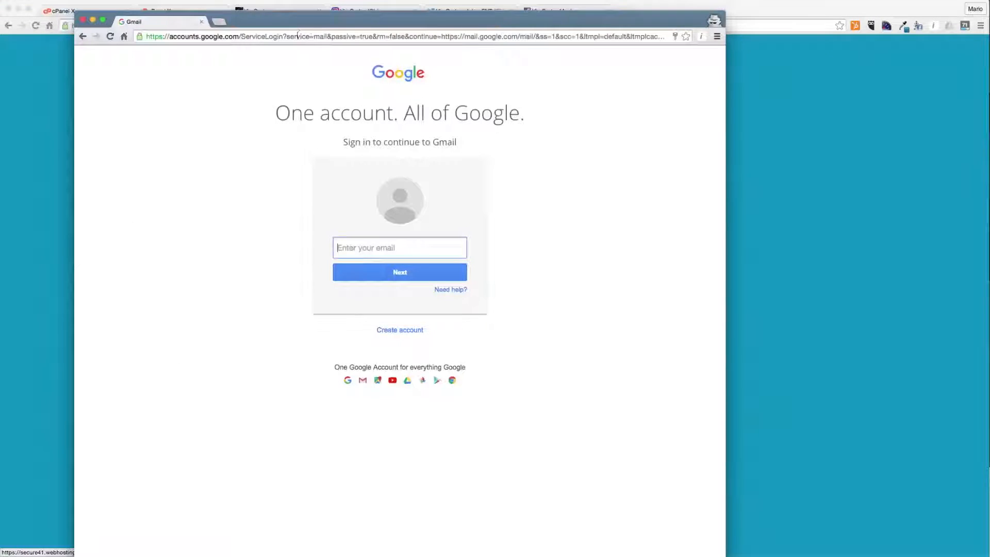
pyautogui.moveTo(330, 23); pyautogui.dragTo(395, 15)
# - Sign in to Gmail with the owner's Gmail address and account password
pyautogui.press('Return')
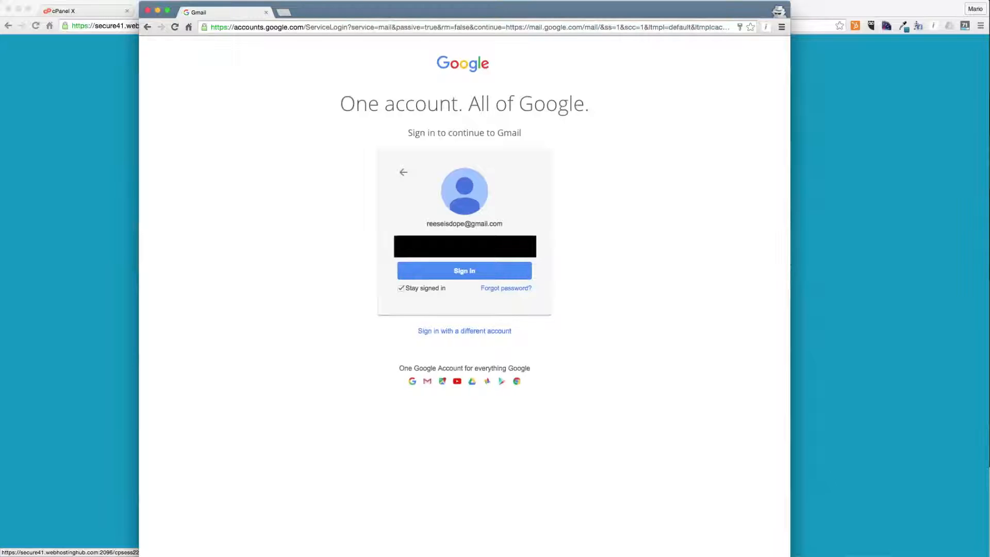
pyautogui.press('Return')
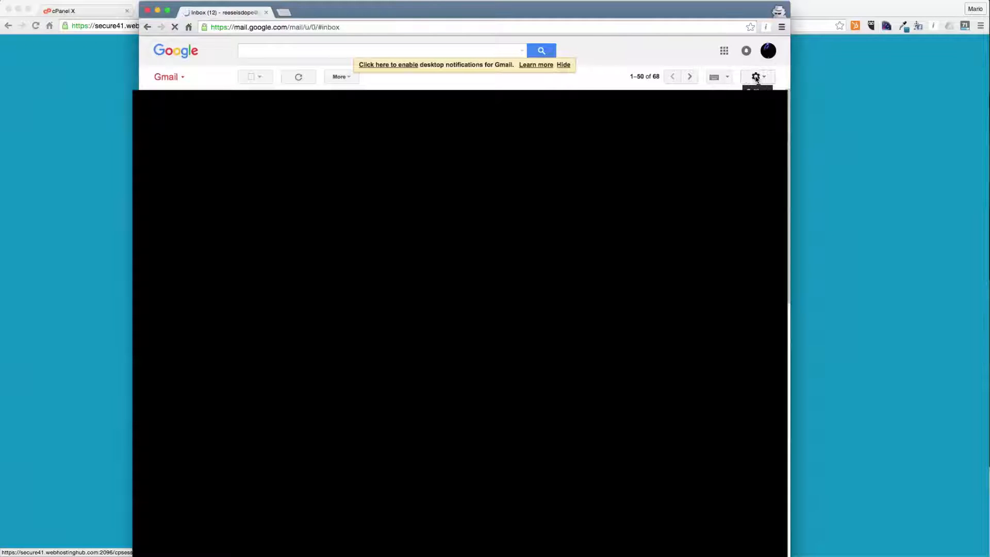
# - In Gmail's Accounts and Import settings, add the new contact address as another send-as address, treated as an alias
pyautogui.click(757, 78)
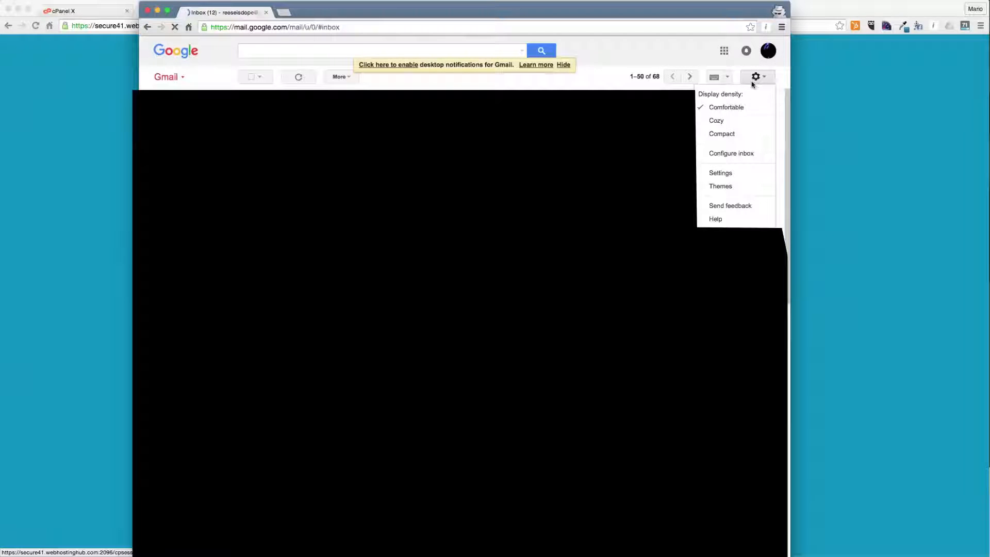
pyautogui.click(724, 178)
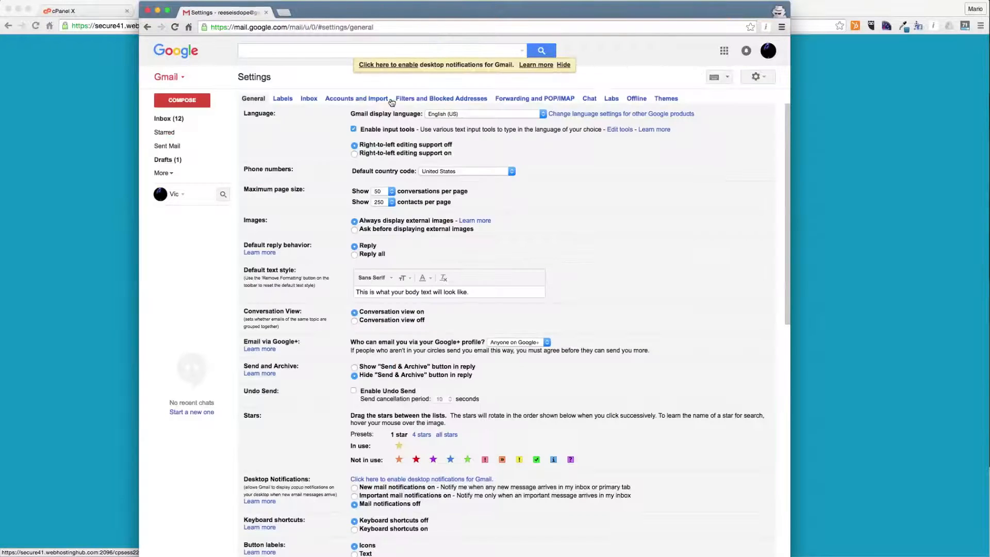
pyautogui.click(375, 98)
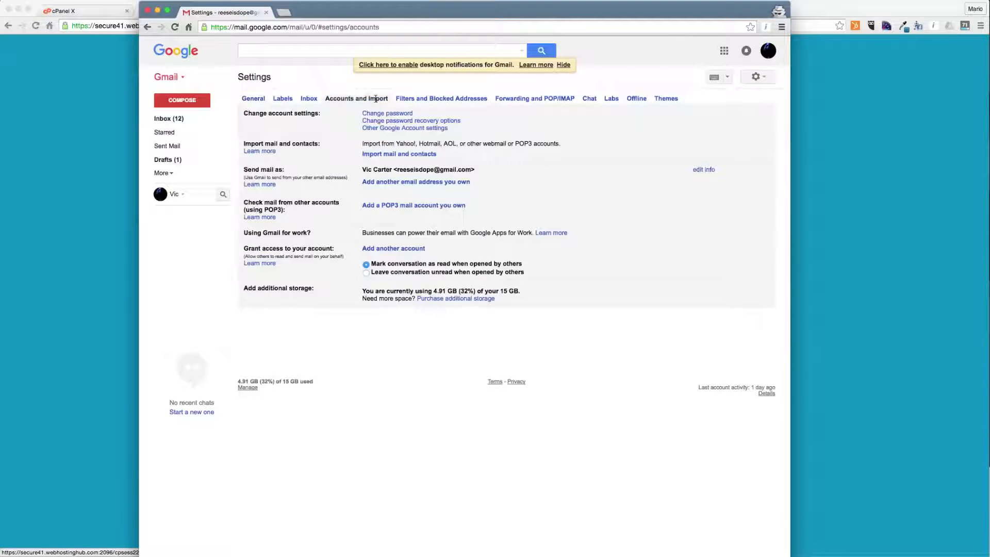
pyautogui.click(387, 182)
pyautogui.moveTo(0, 4); pyautogui.dragTo(498, 127)
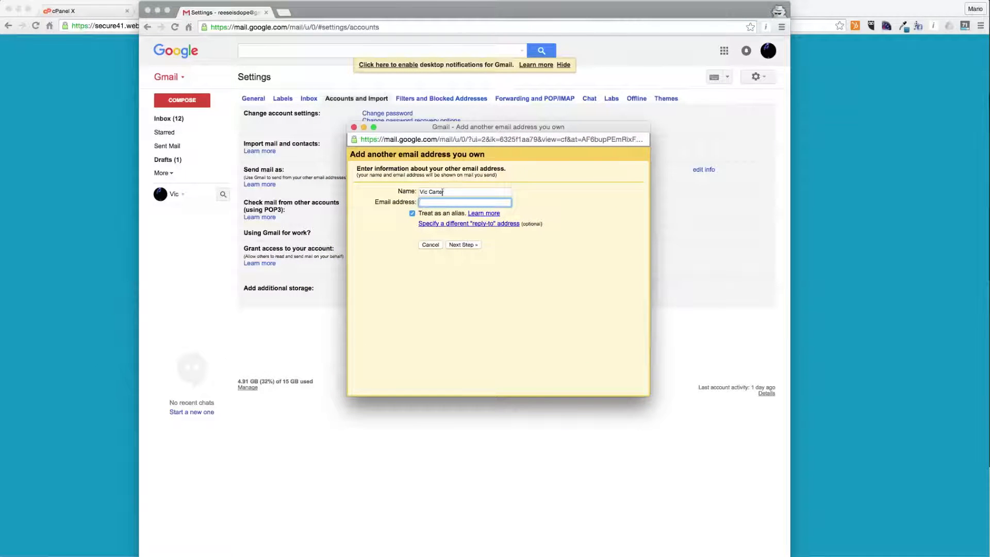
pyautogui.click(462, 244)
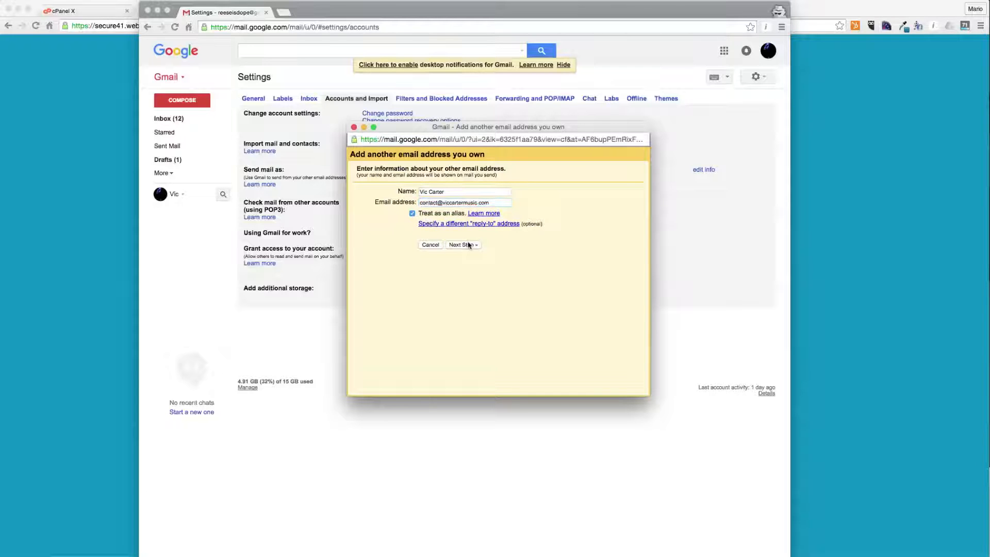
# - Open the contact account's mail client configuration page alongside the Gmail SMTP dialog
pyautogui.doubleClick(449, 203)
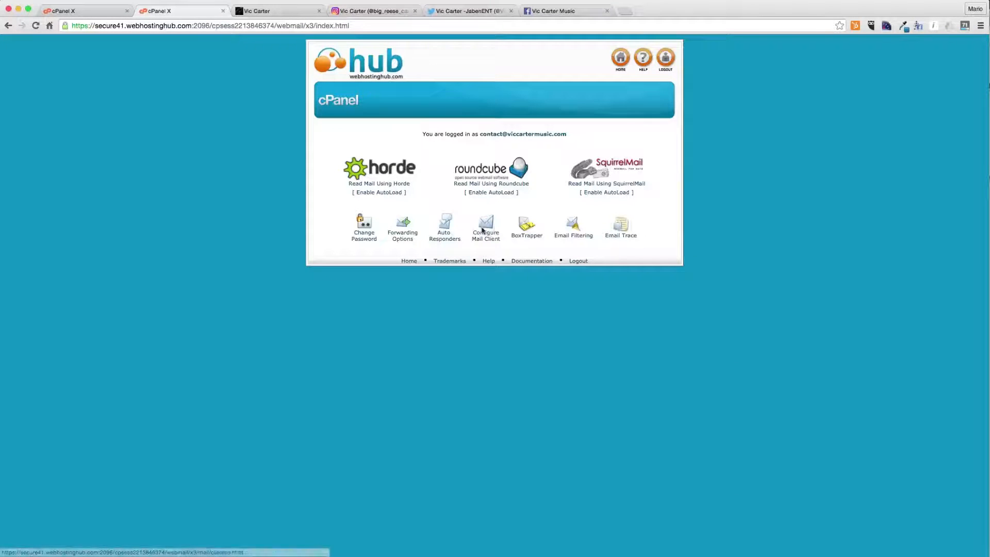
pyautogui.click(486, 225)
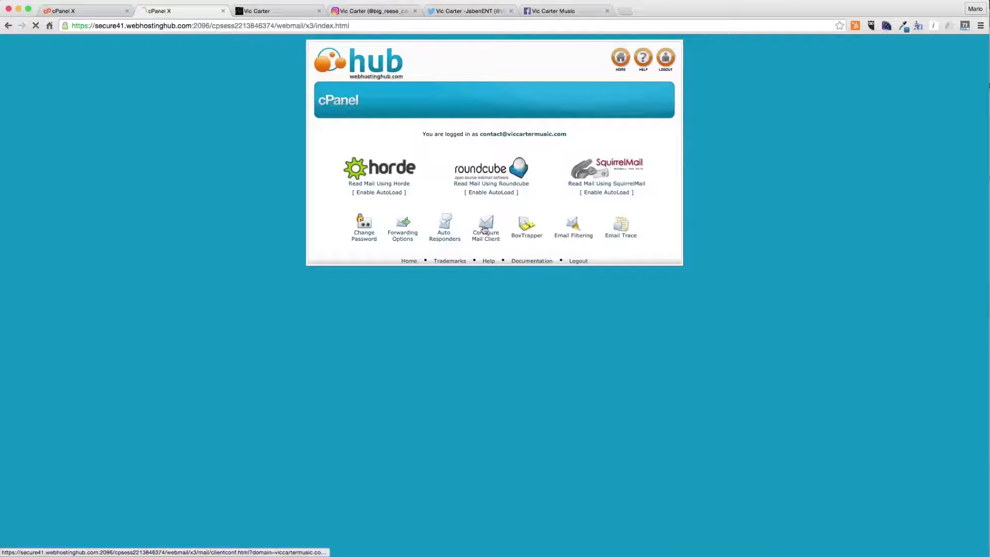
pyautogui.click(278, 555)
pyautogui.moveTo(270, 341); pyautogui.dragTo(841, 154)
# - Set the SMTP server to secure41.webhostinghub.com and the port to 465
pyautogui.write('se')
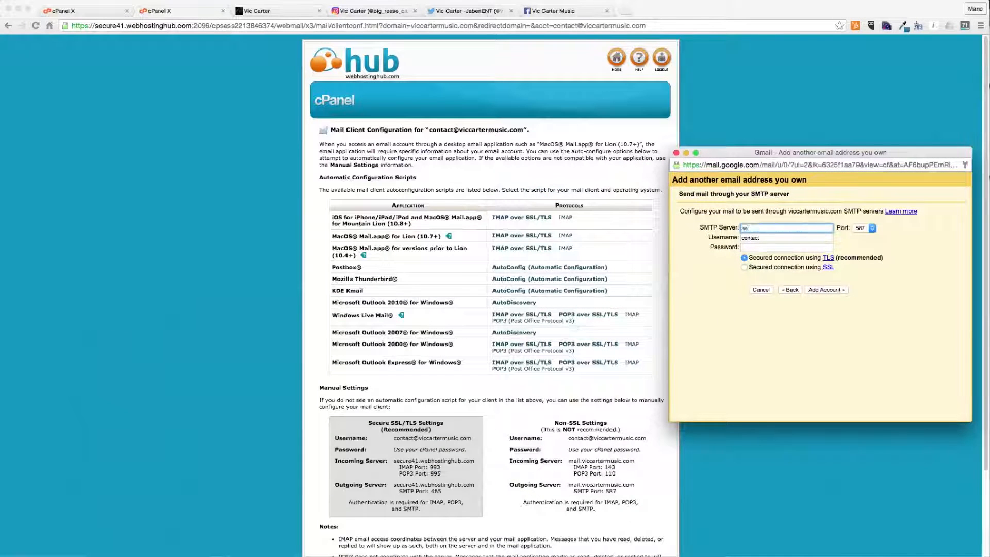
pyautogui.write('cure41.webhostinghub.com')
pyautogui.press('Tab')
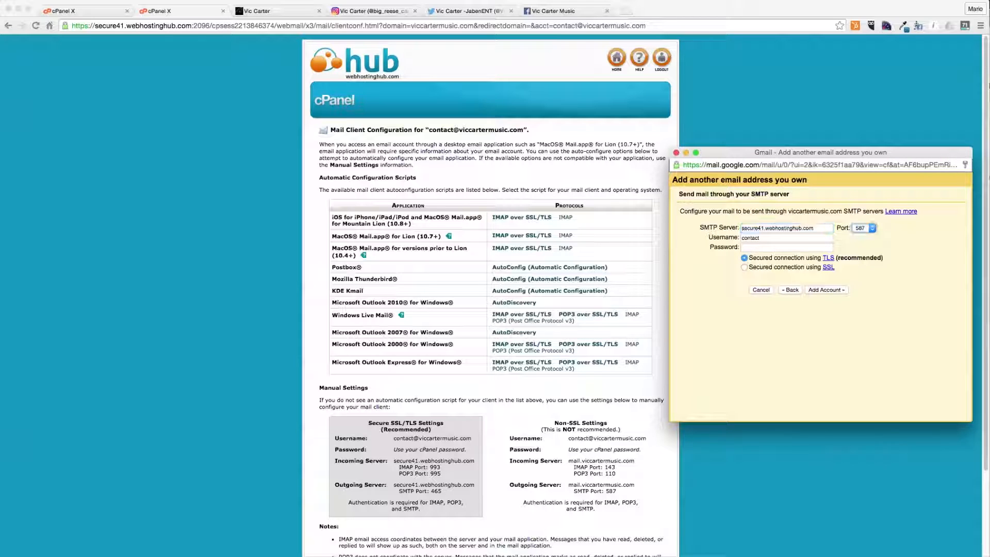
pyautogui.press('Up')
pyautogui.press('Up')
pyautogui.press('Return')
# - Enter the full contact address as username and the account password, secured with SSL, and add the account
pyautogui.press('Tab')
pyautogui.press('Right')
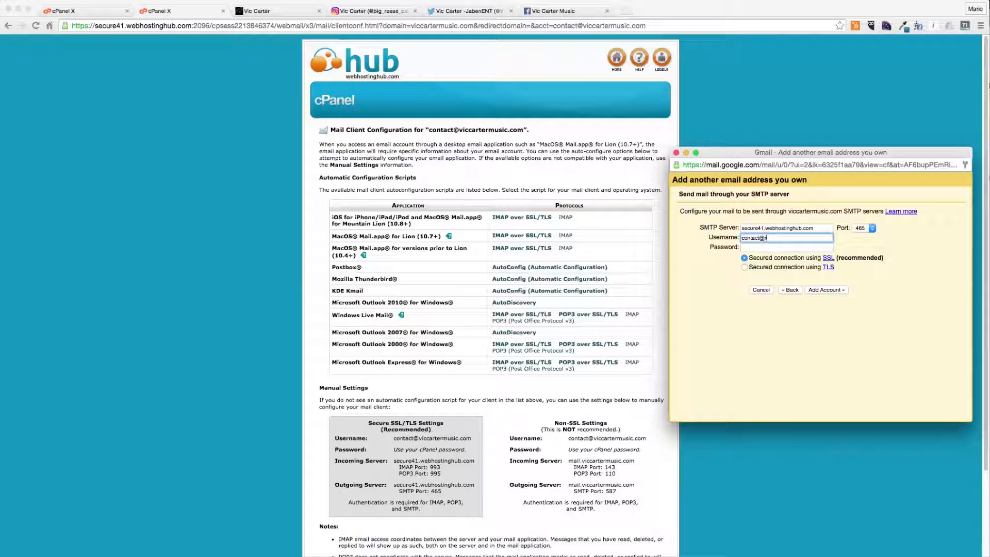
pyautogui.press('Tab')
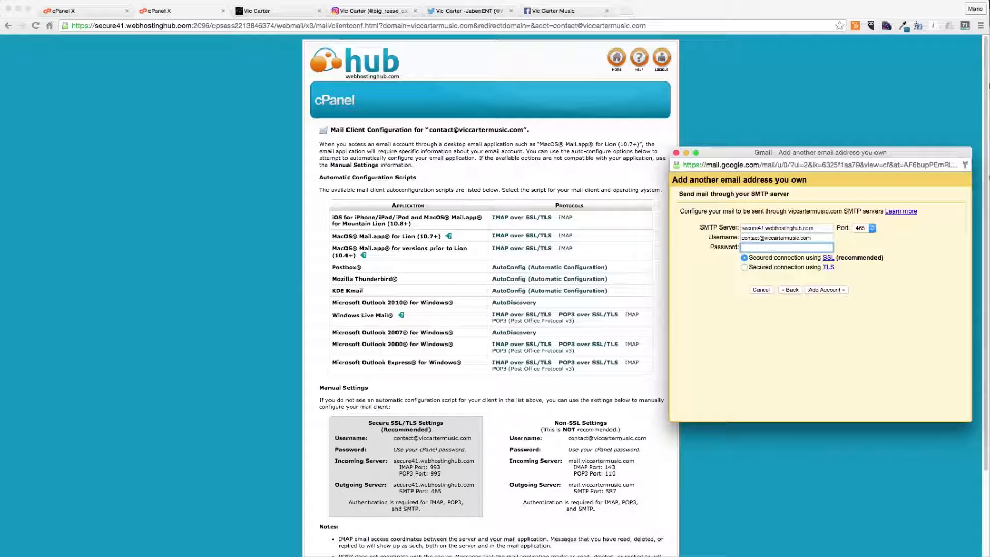
pyautogui.click(837, 290)
# - Open the Gmail confirmation email in the inbox and follow its verification link to confirm sending as the contact address
pyautogui.moveTo(797, 152); pyautogui.dragTo(440, 155)
pyautogui.press('super+grave')
pyautogui.press('super+grave')
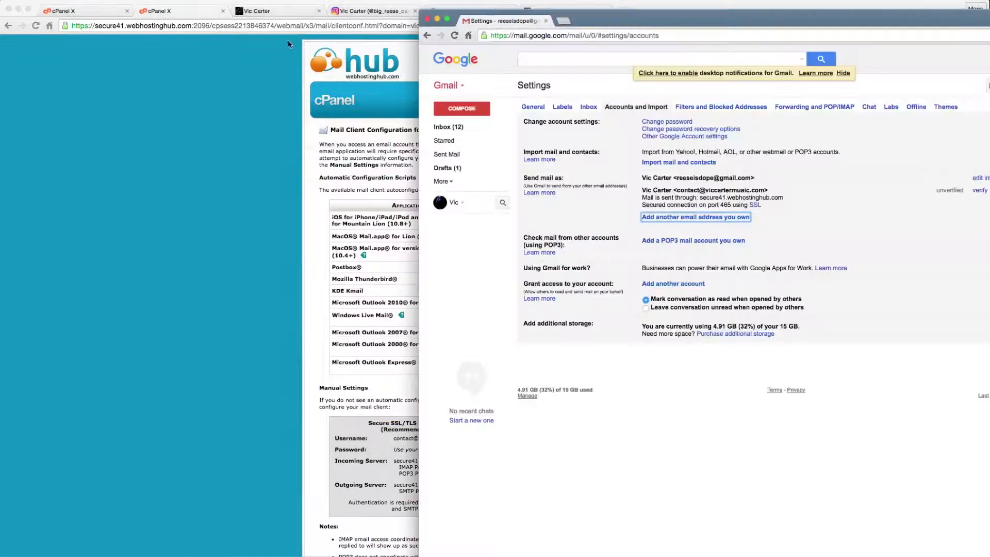
pyautogui.click(475, 127)
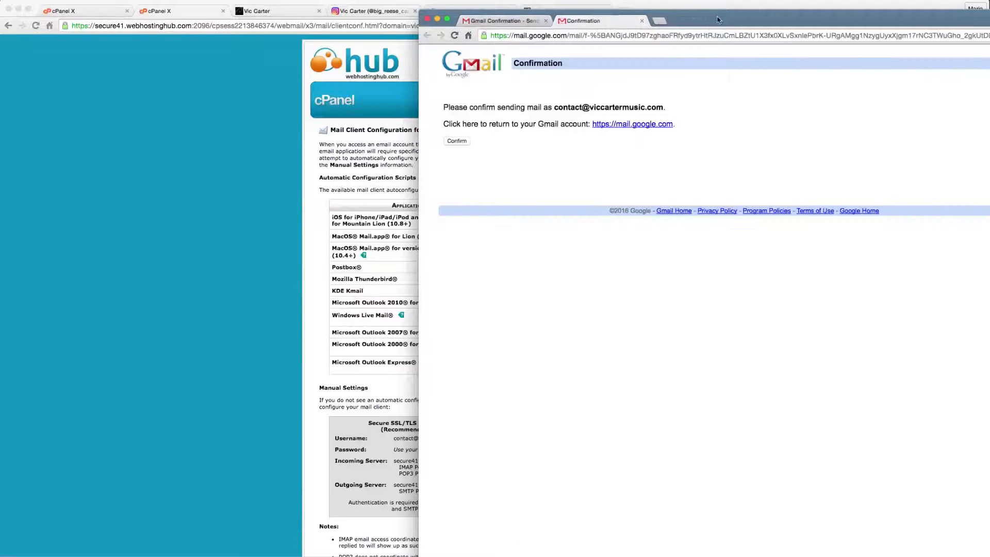
pyautogui.moveTo(725, 20); pyautogui.dragTo(399, 19)
pyautogui.click(94, 29)
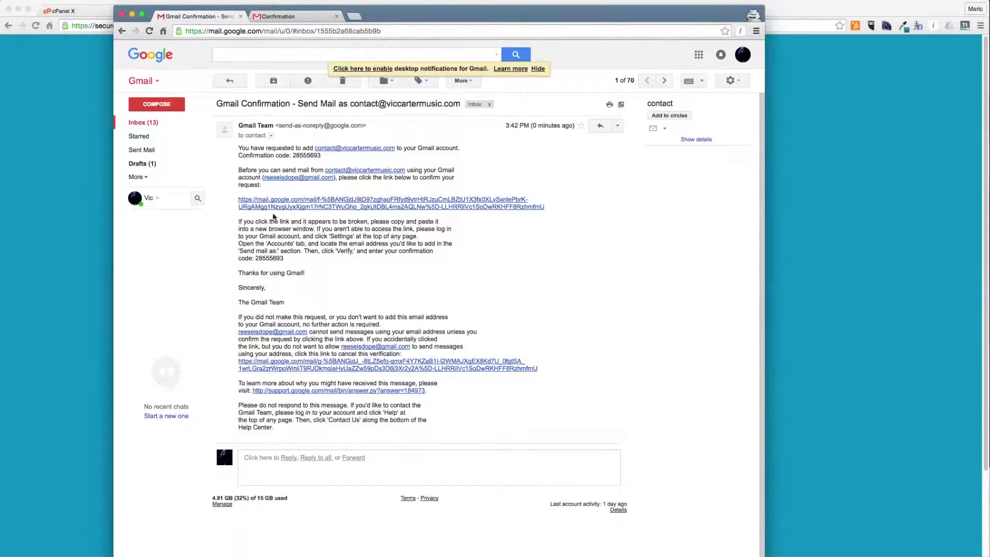
pyautogui.click(282, 17)
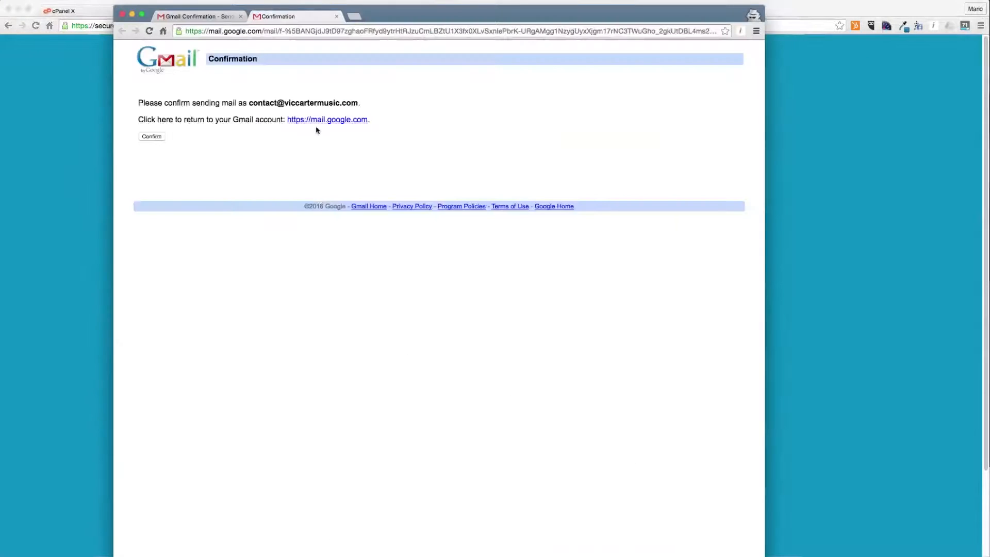
pyautogui.click(153, 136)
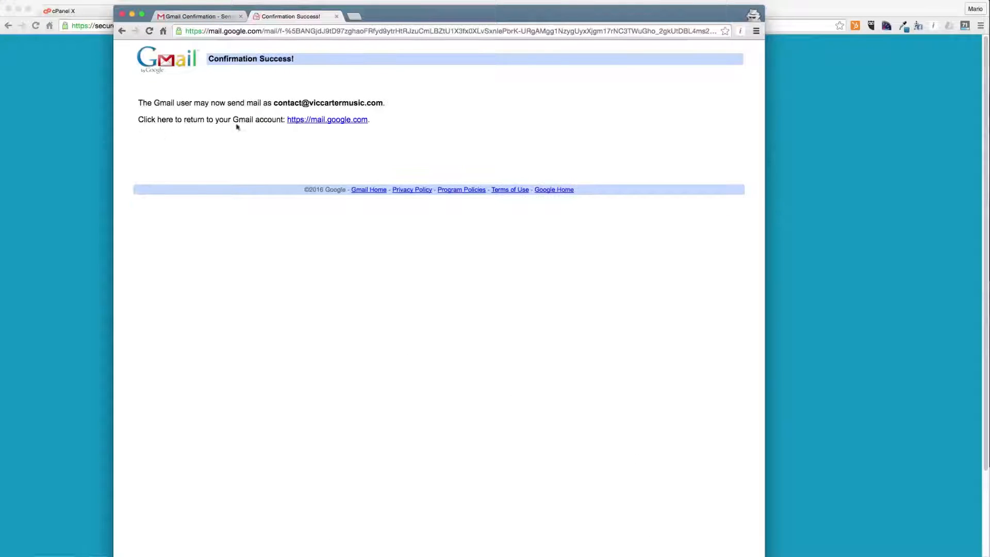
# - Start a new Gmail message and choose the contact address as its sender
pyautogui.click(336, 16)
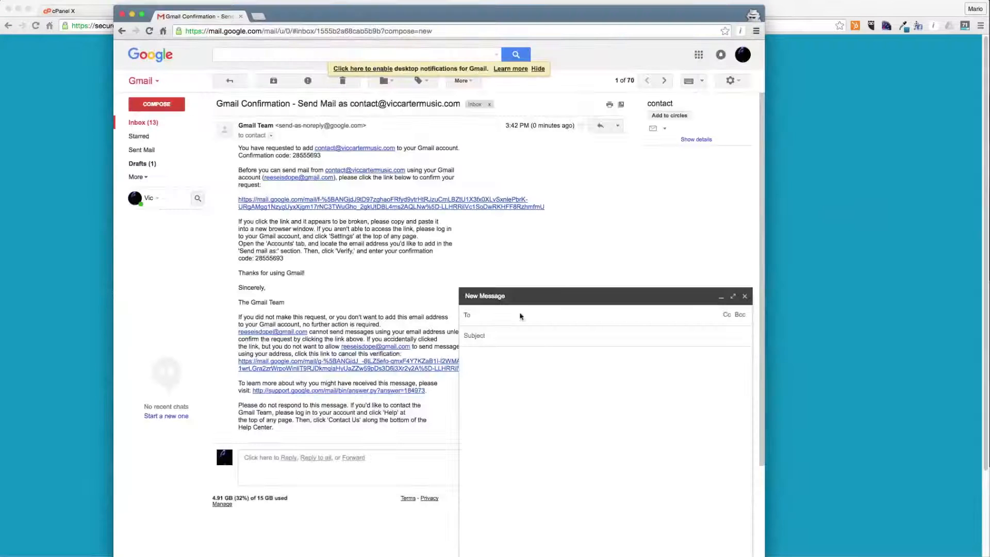
pyautogui.click(745, 296)
pyautogui.click(159, 105)
pyautogui.click(155, 122)
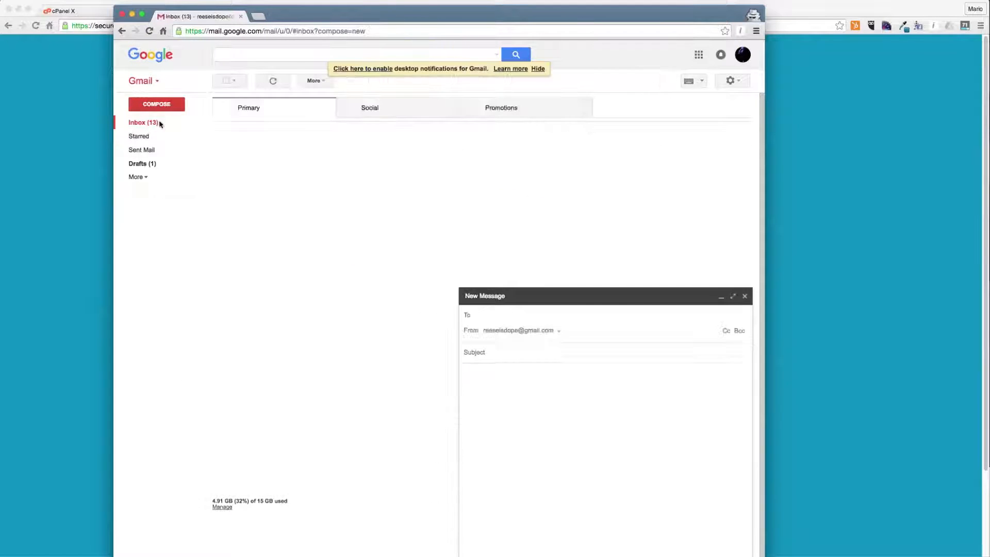
pyautogui.click(560, 330)
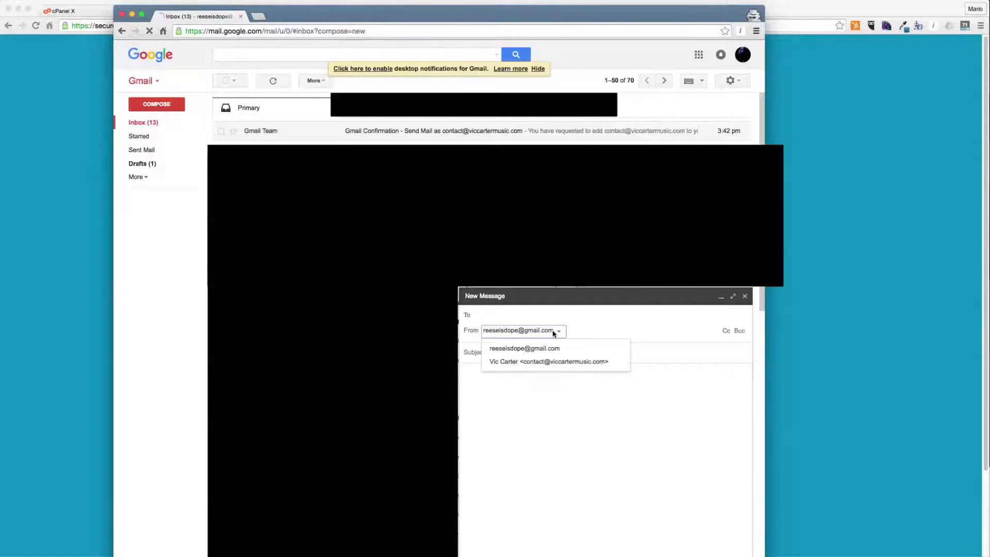
pyautogui.click(537, 362)
pyautogui.click(732, 81)
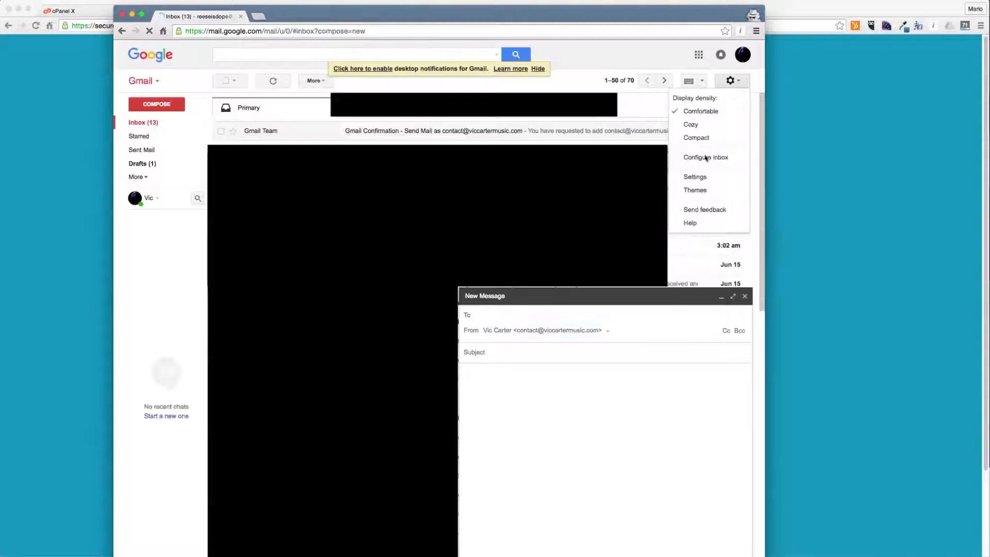
pyautogui.click(686, 186)
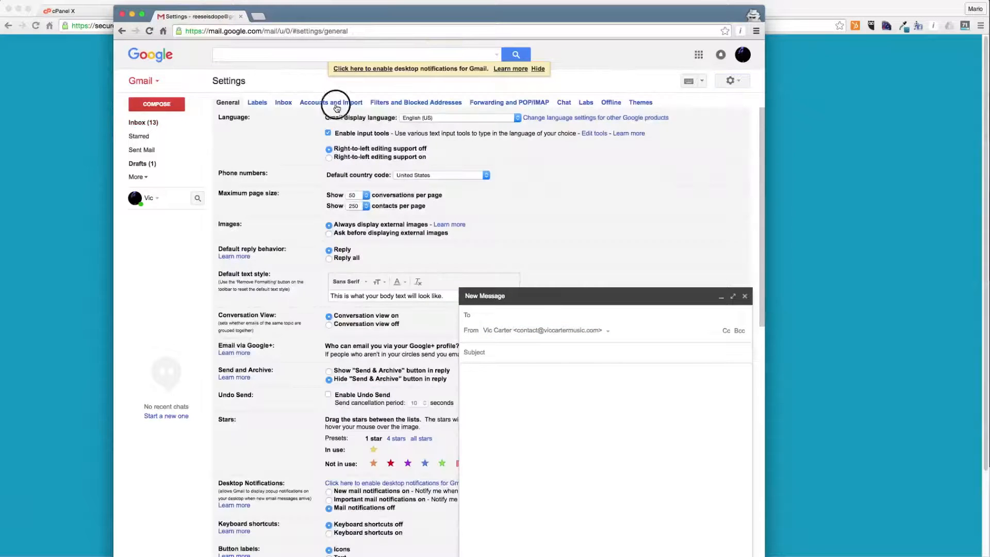
pyautogui.click(333, 103)
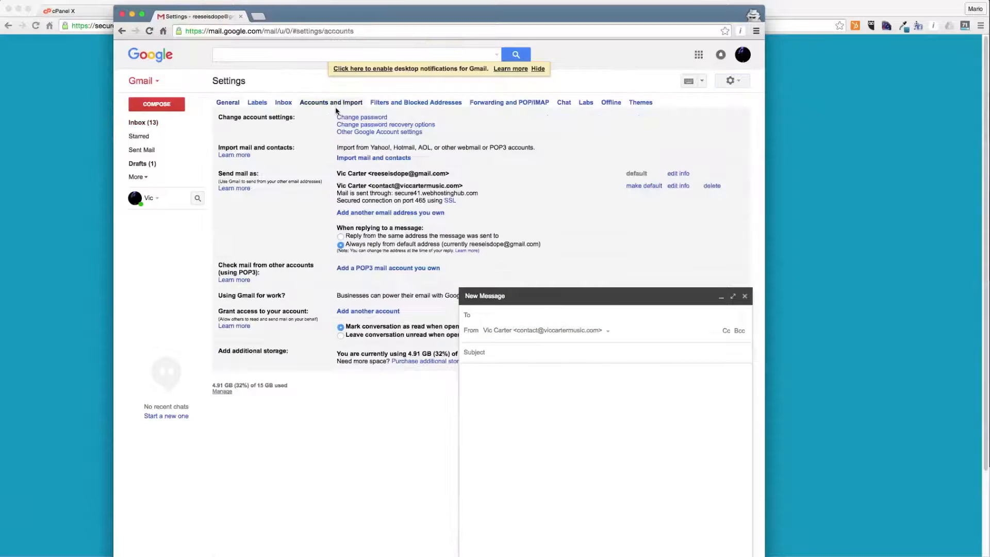
pyautogui.click(639, 186)
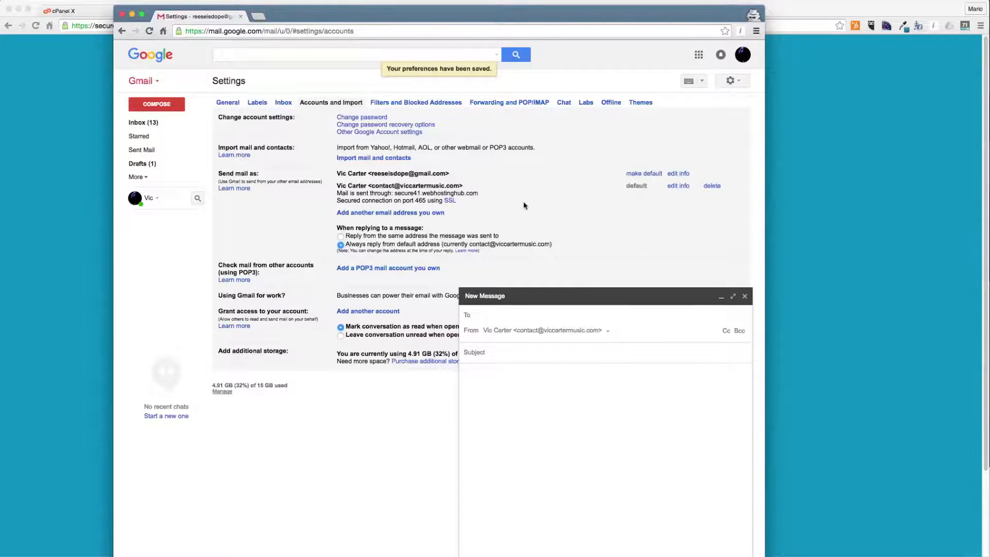
# - Open a new message to check the default sender in the From list, then close it
pyautogui.click(155, 123)
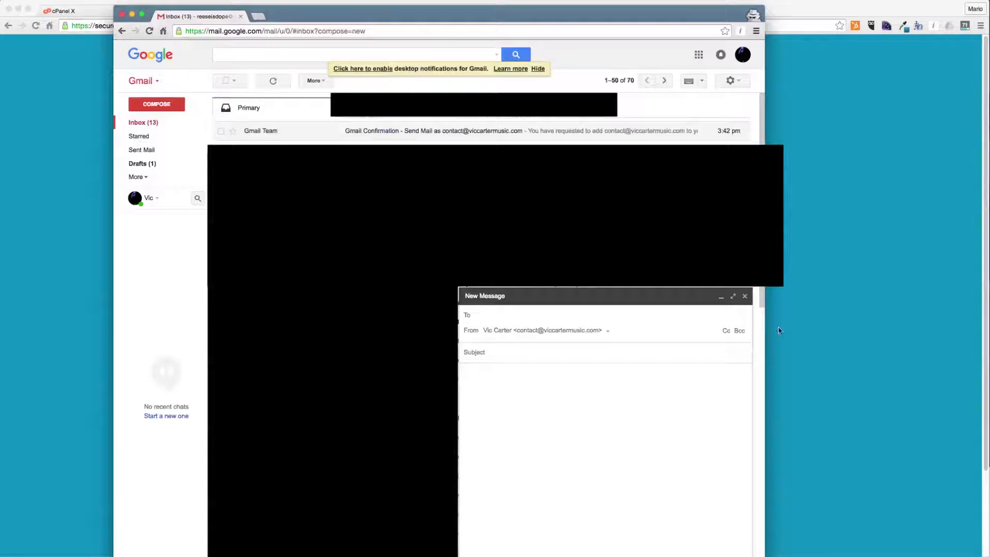
pyautogui.click(745, 296)
pyautogui.click(156, 103)
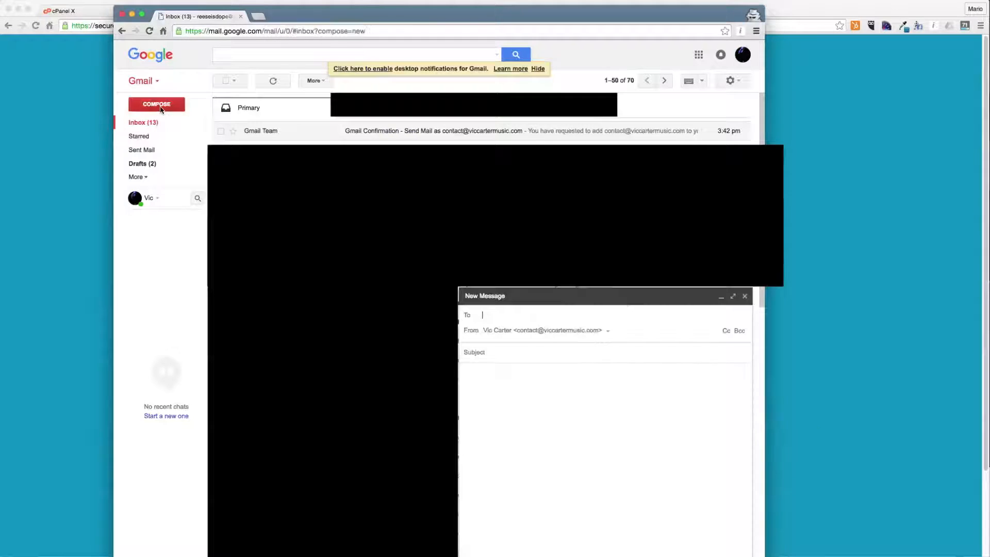
pyautogui.click(521, 330)
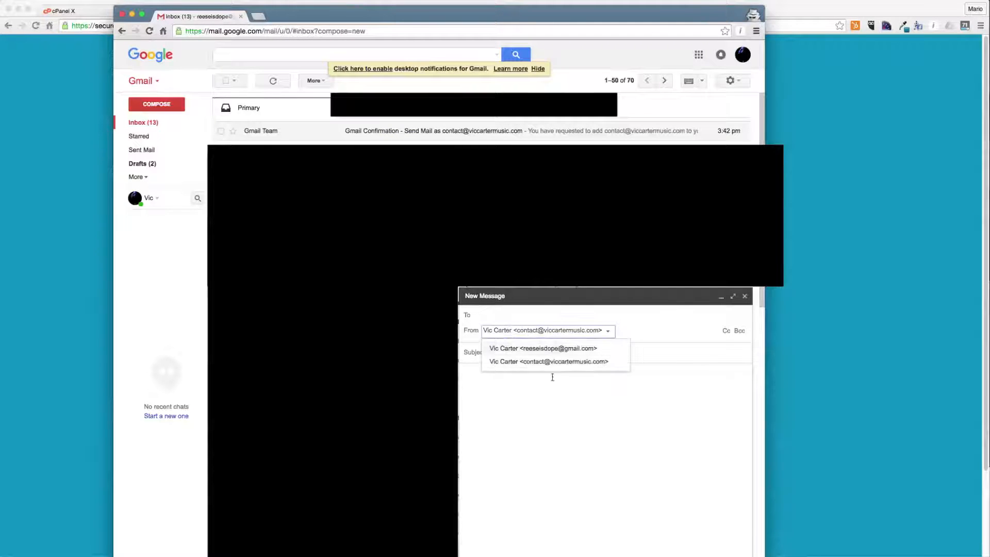
pyautogui.click(608, 328)
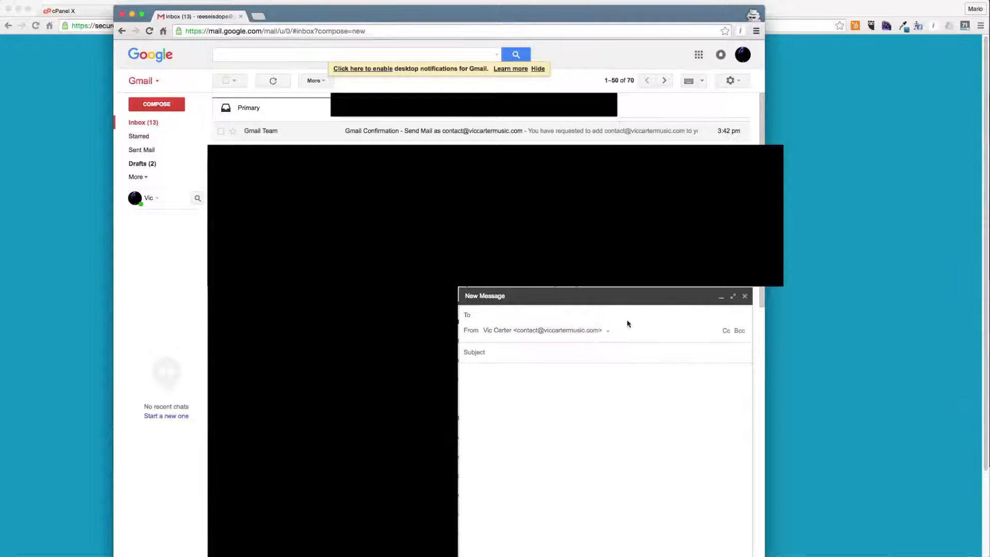
pyautogui.click(744, 296)
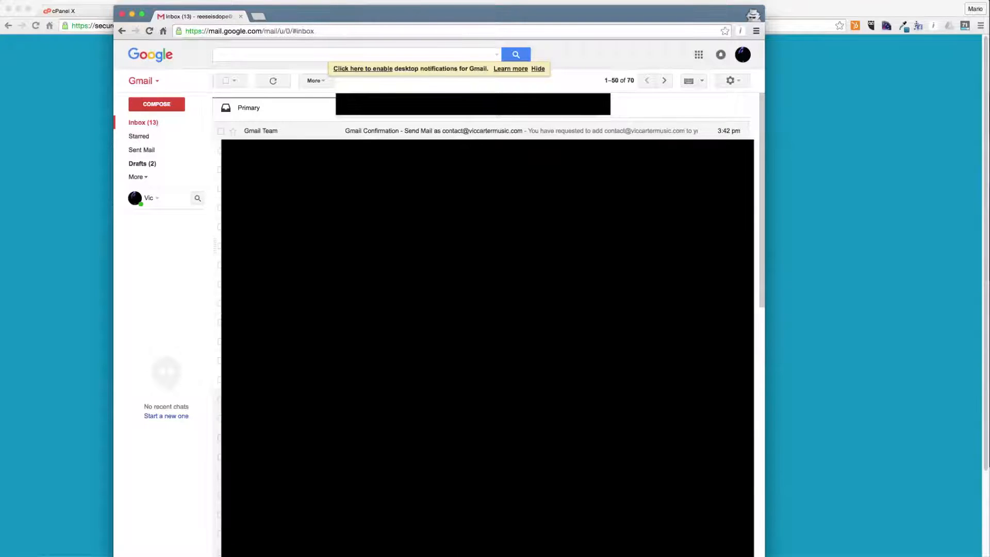
# - Return to the cPanel home and open the WordPress installer's Install form
pyautogui.press('super+grave')
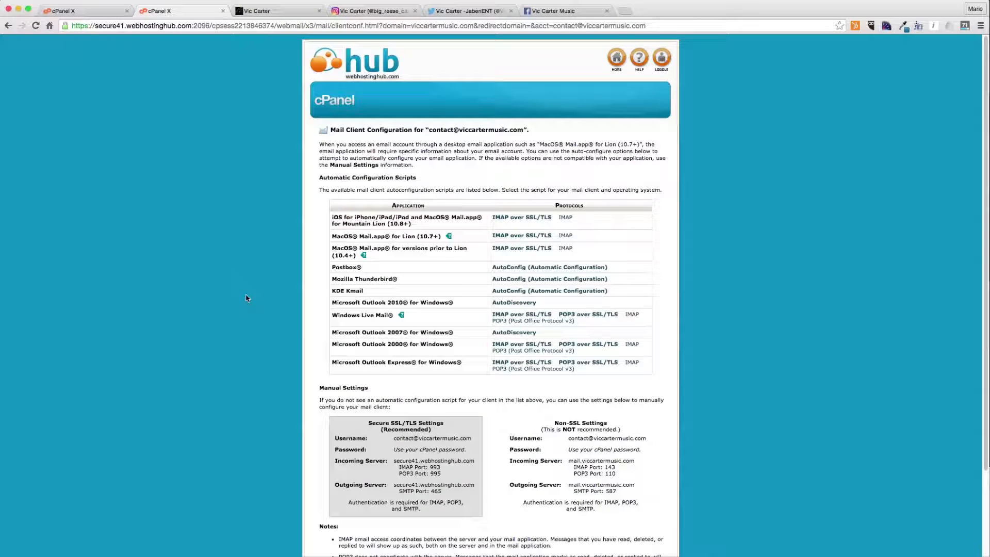
pyautogui.press('super+w')
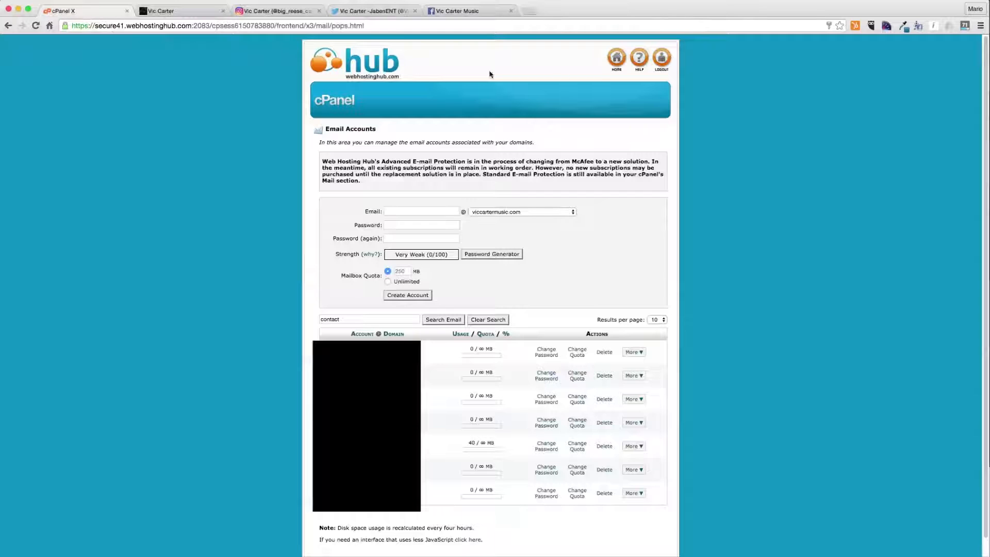
pyautogui.click(615, 62)
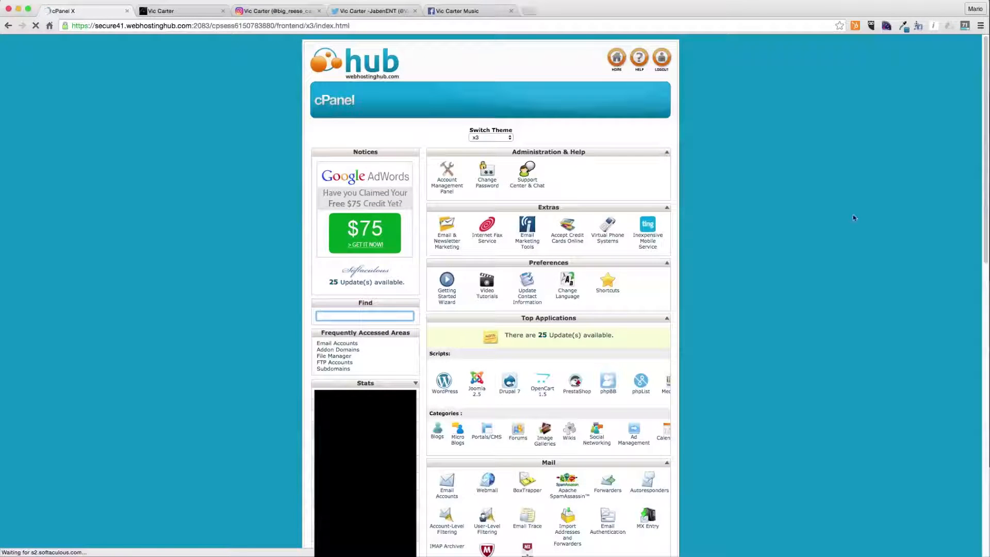
pyautogui.click(444, 383)
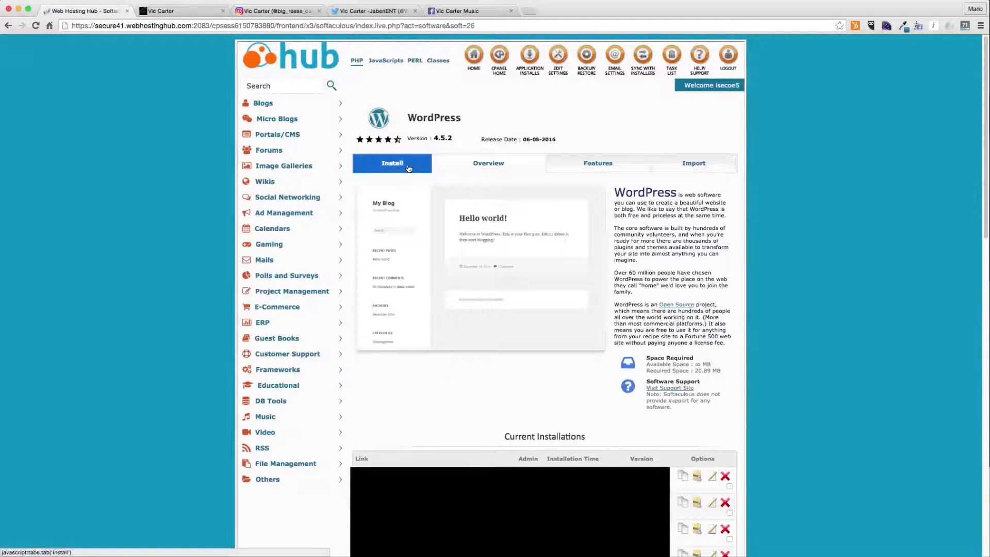
pyautogui.click(409, 169)
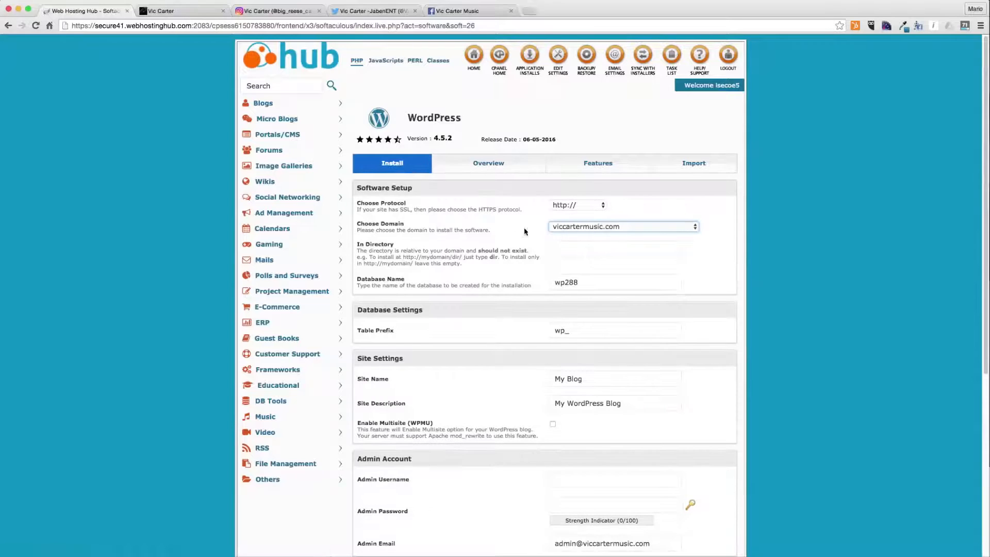
pyautogui.click(577, 206)
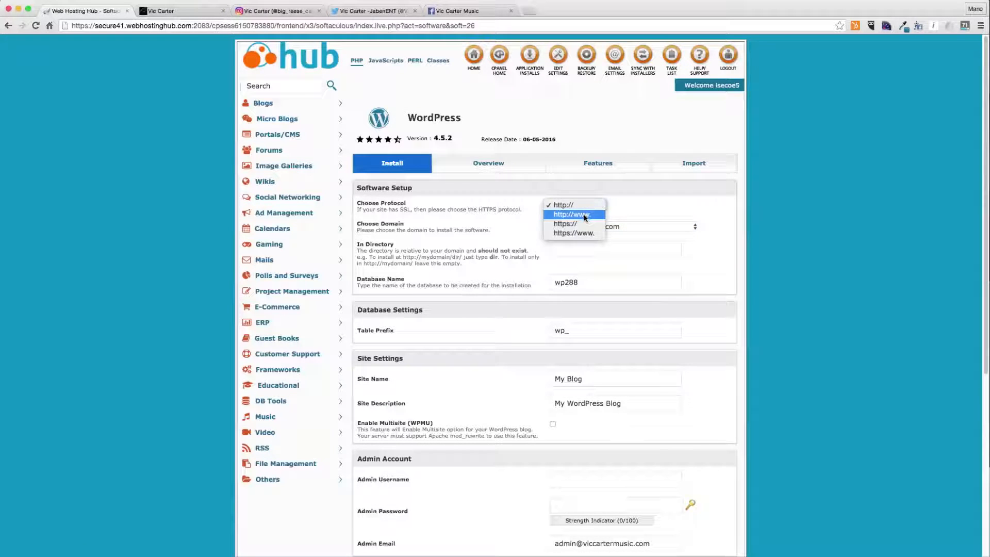
pyautogui.click(585, 215)
pyautogui.click(575, 246)
# - Name the site Vic Carter and set its description to Independant Hip Hop Artist
pyautogui.press('Tab')
pyautogui.press('Tab')
pyautogui.press('Tab')
pyautogui.write('Vi')
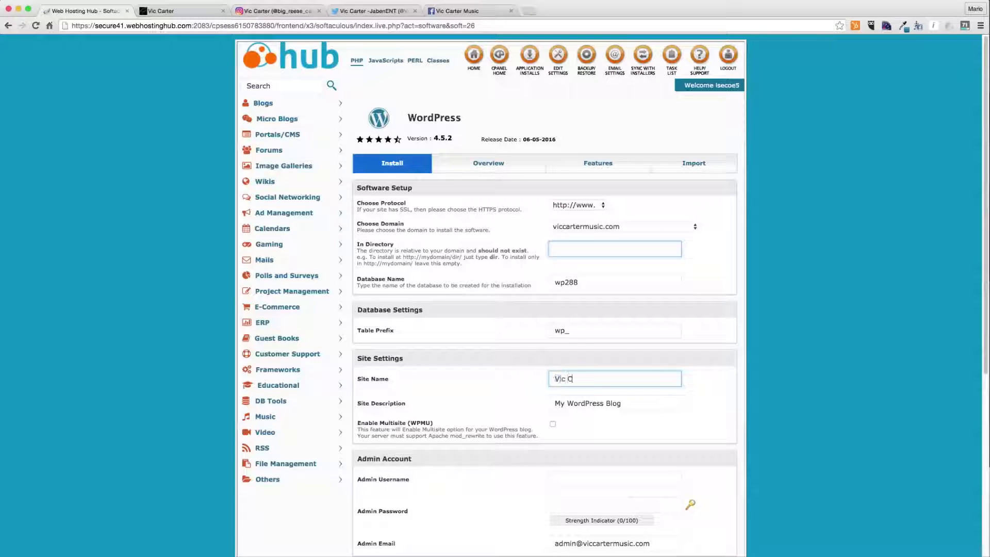
pyautogui.press('Tab')
pyautogui.write('penda')
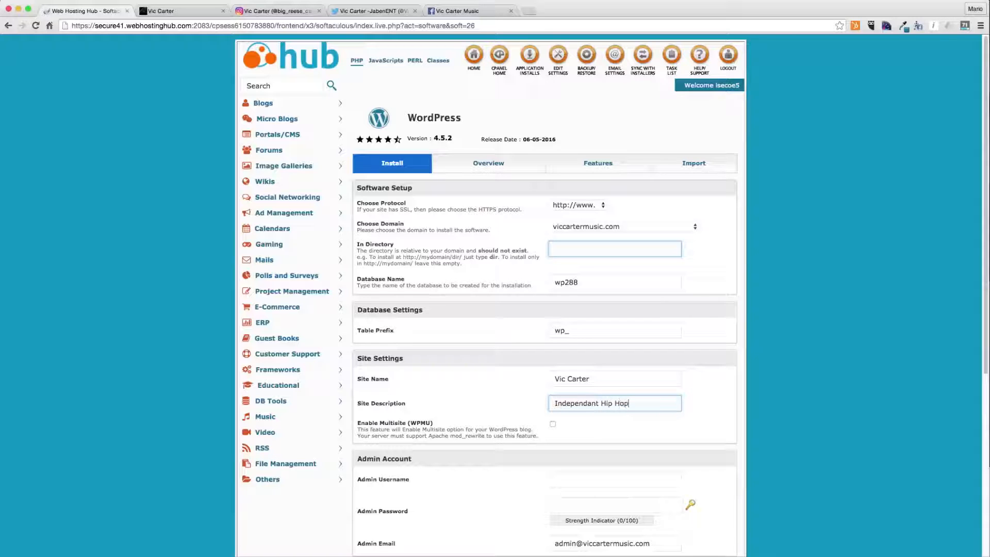
# - Set the admin username to flawless and enter the admin e-mail address
pyautogui.press('Tab')
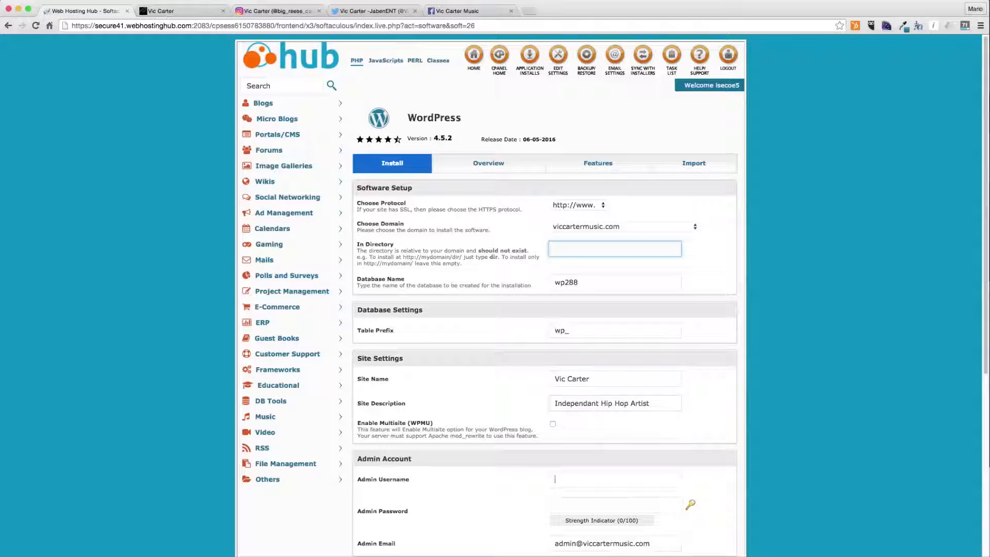
pyautogui.write('flawless')
pyautogui.press('Tab')
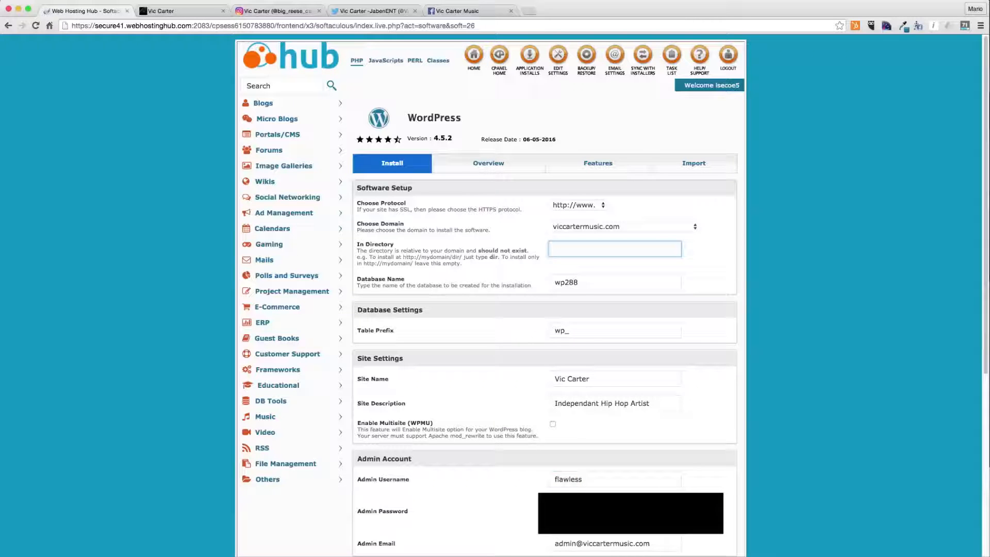
pyautogui.press('Tab')
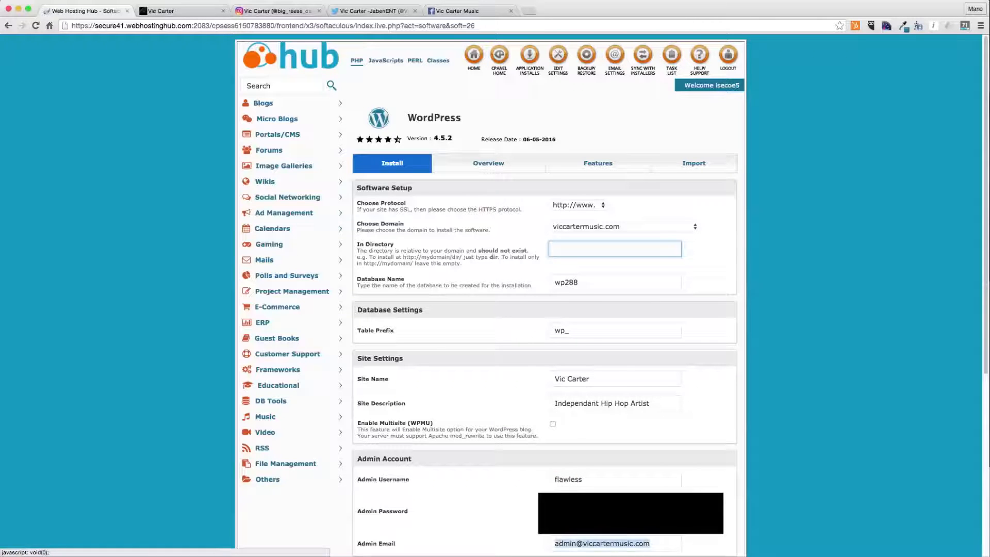
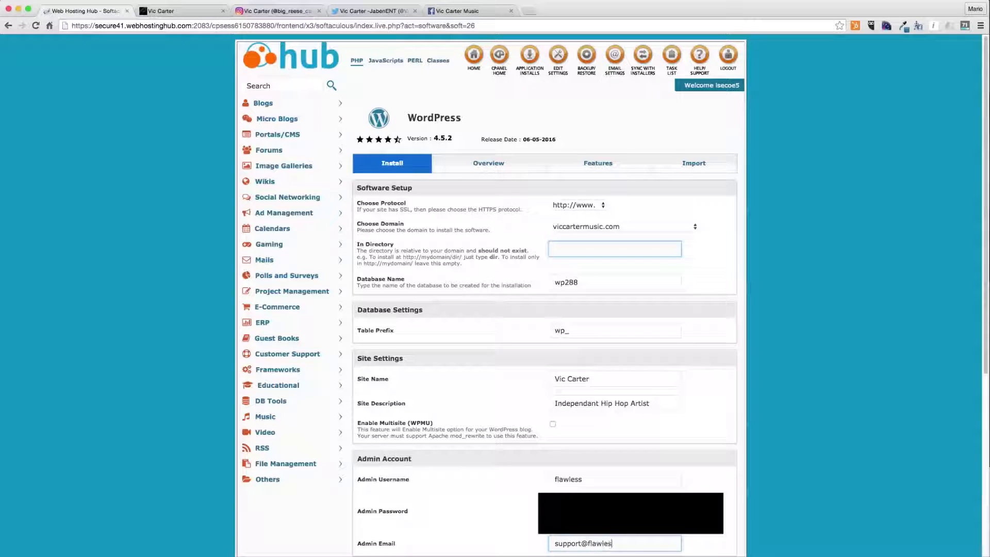
pyautogui.press('Tab')
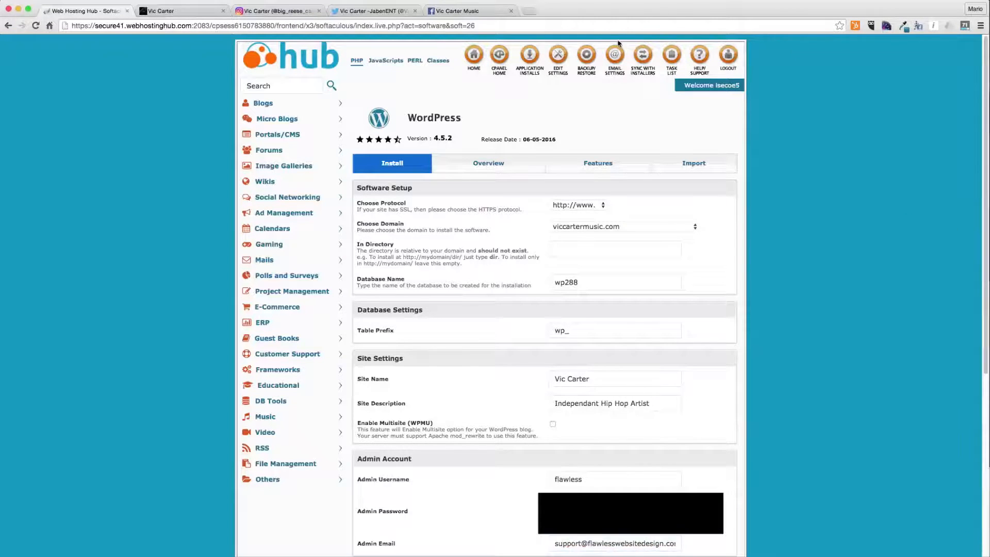
# - Install WordPress with these settings
pyautogui.scroll(-5, 406, 212)
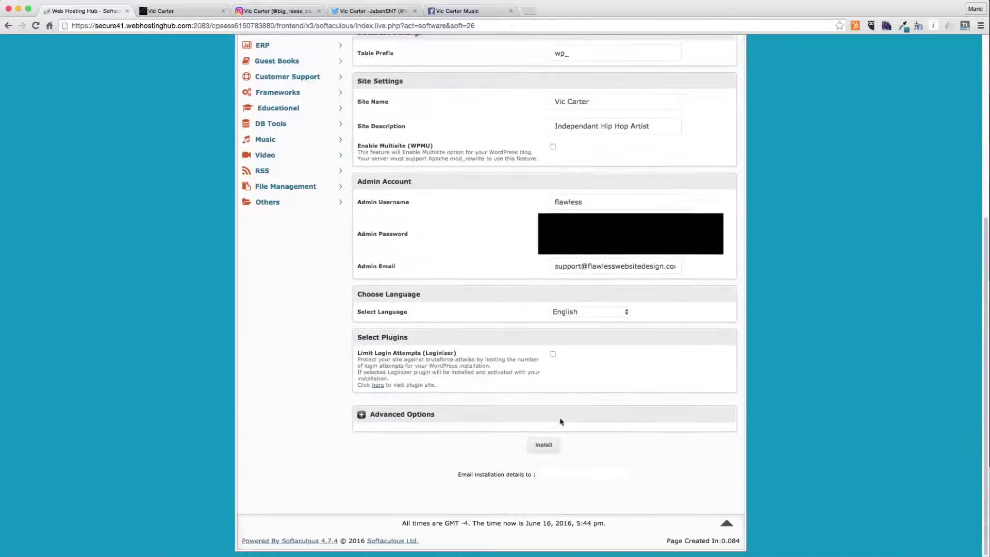
pyautogui.click(541, 449)
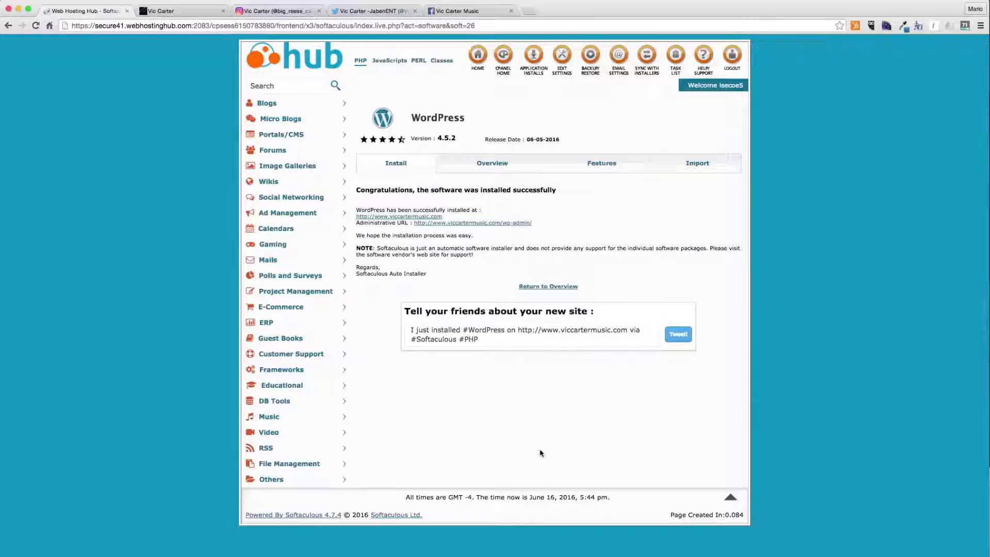
# - Open the WordPress admin URL and log in with the admin username flawless
pyautogui.click(494, 222)
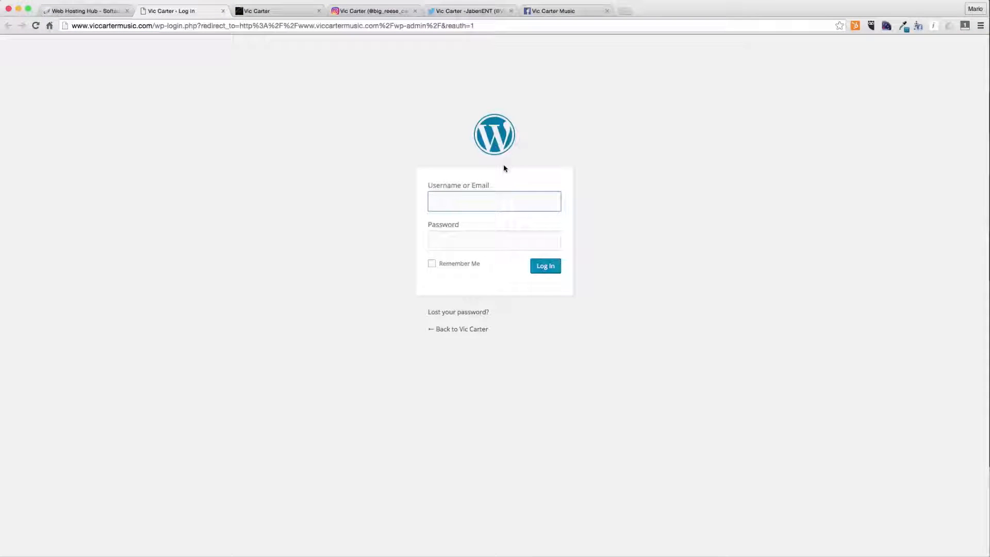
pyautogui.write('flawless')
pyautogui.press('Tab')
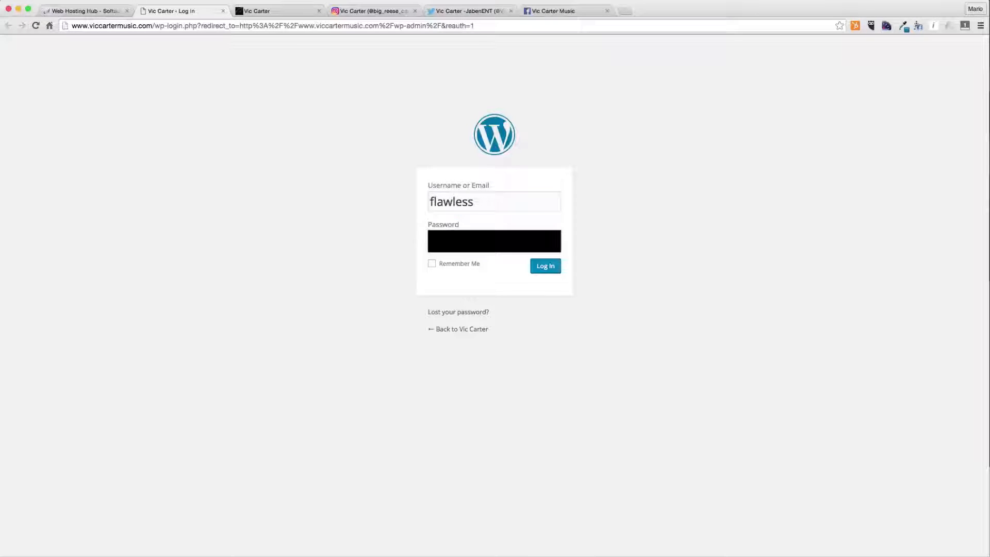
pyautogui.press('Return')
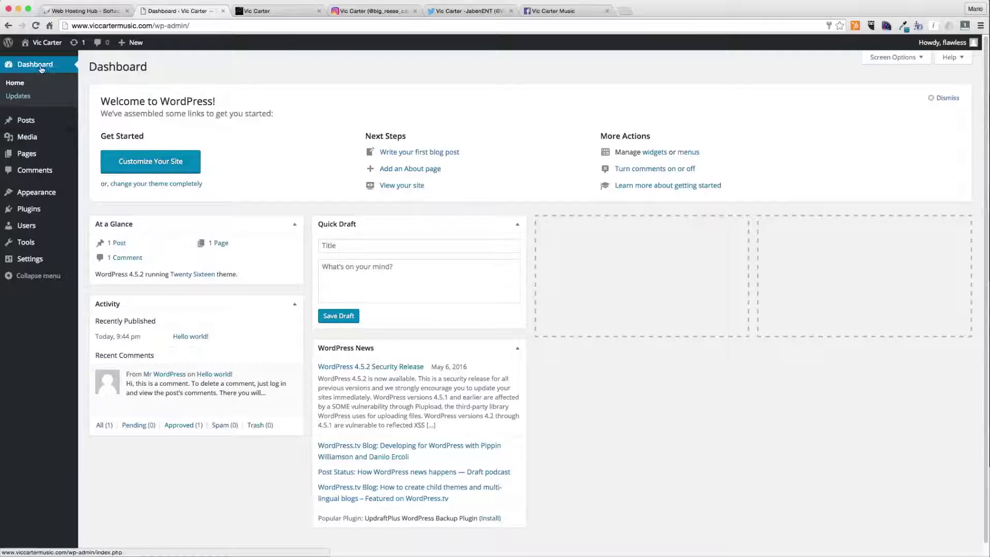
# - Trash the default Hello world! post and delete it permanently
pyautogui.moveTo(31, 263)
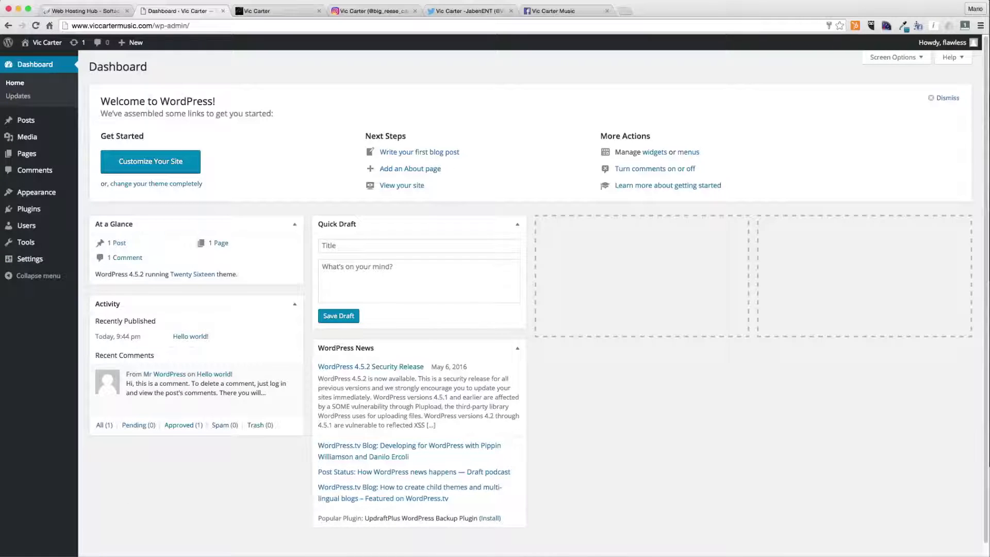
pyautogui.click(107, 122)
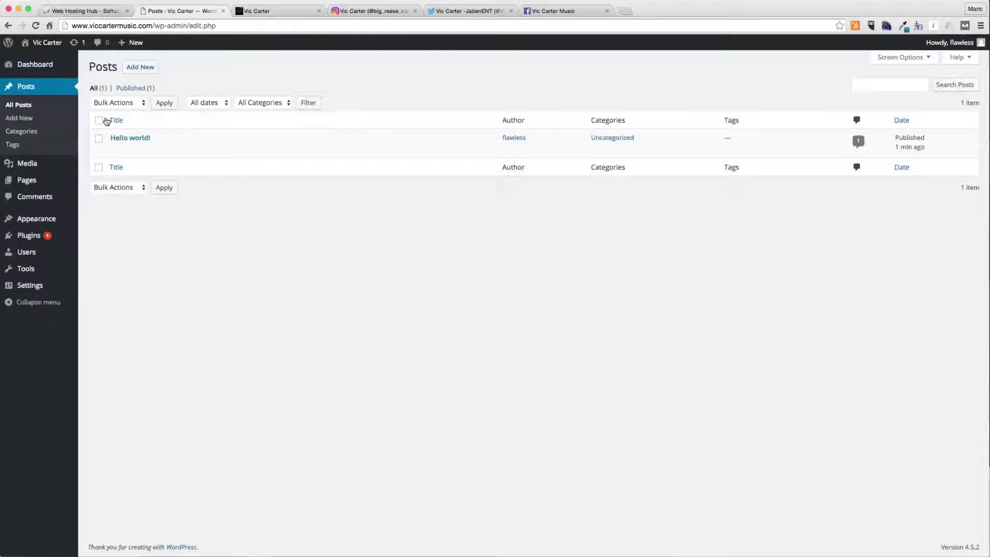
pyautogui.click(173, 149)
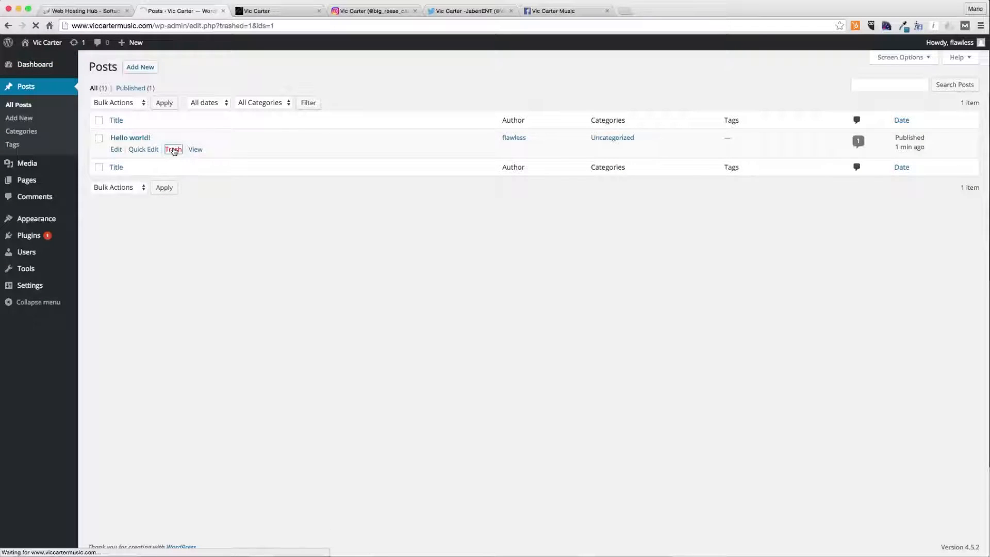
pyautogui.click(129, 121)
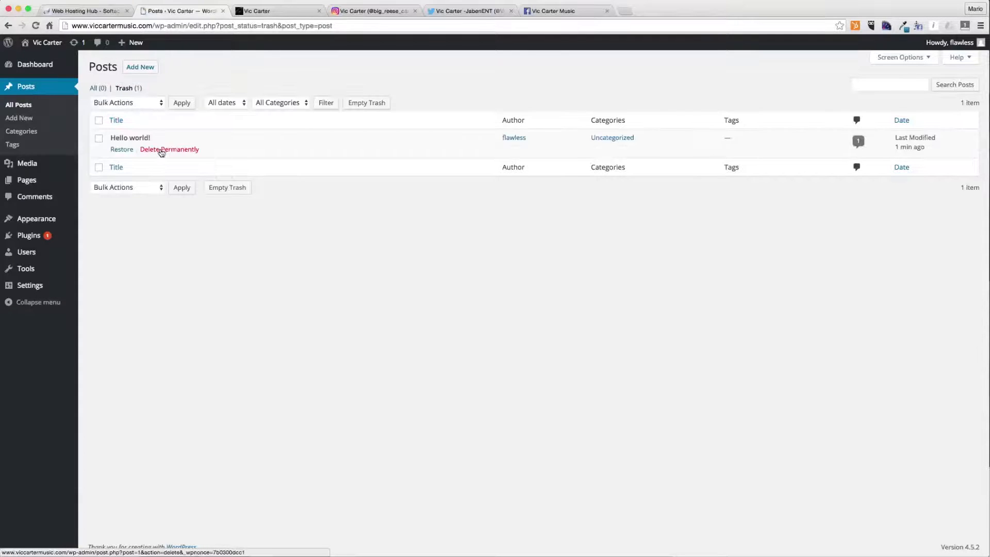
pyautogui.click(162, 151)
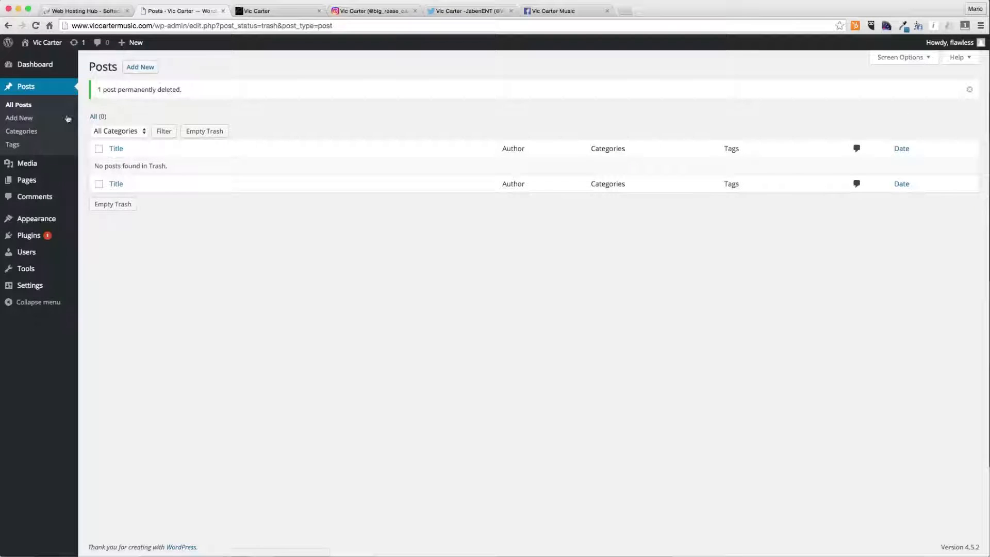
# - Trash the default Sample Page and delete it permanently
pyautogui.click(28, 163)
pyautogui.click(88, 155)
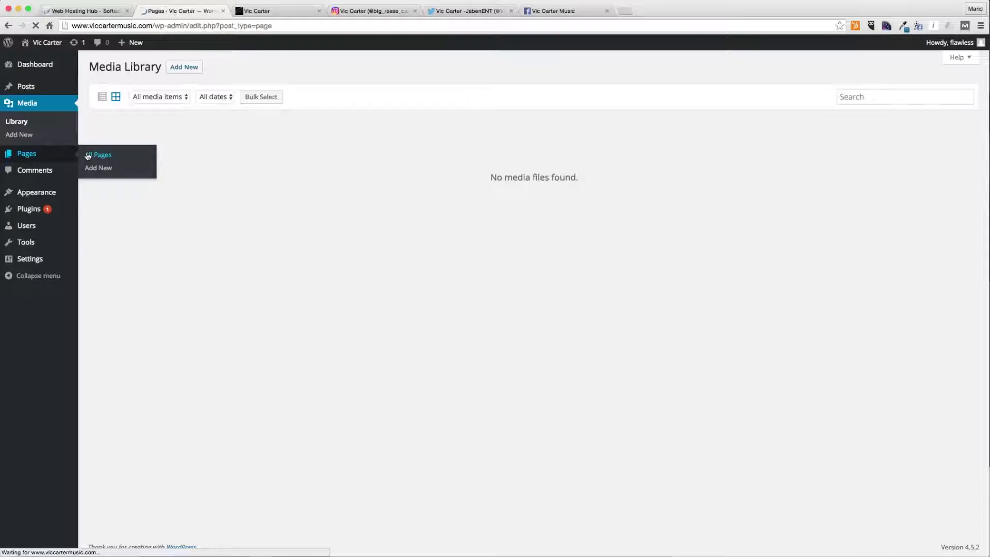
pyautogui.click(173, 150)
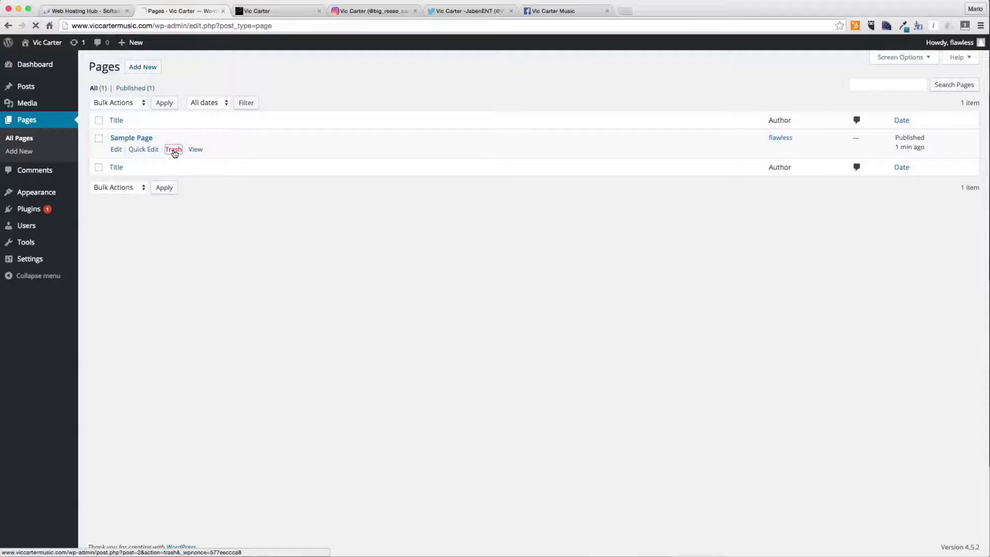
pyautogui.click(129, 117)
pyautogui.click(155, 149)
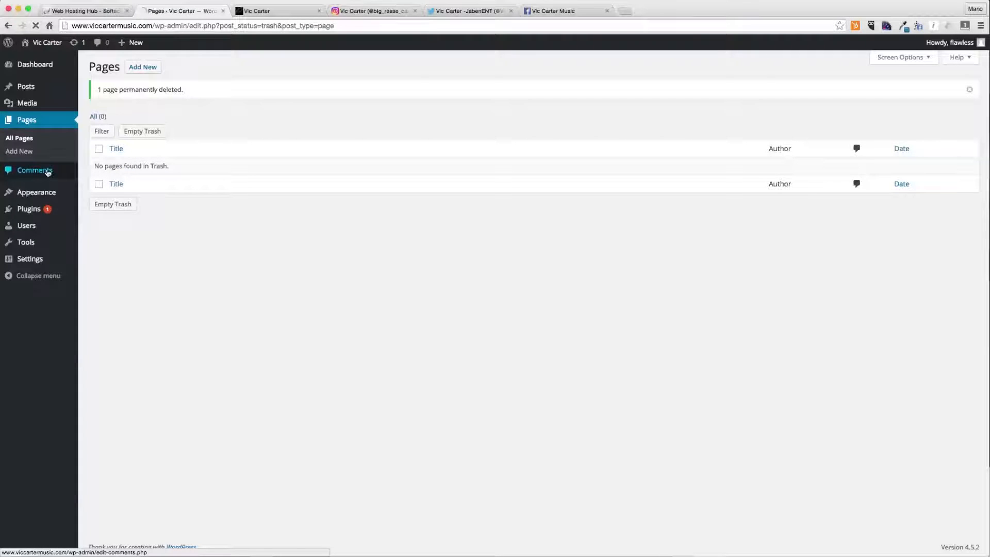
# - Delete the Twenty Fifteen theme
pyautogui.click(47, 172)
pyautogui.click(83, 161)
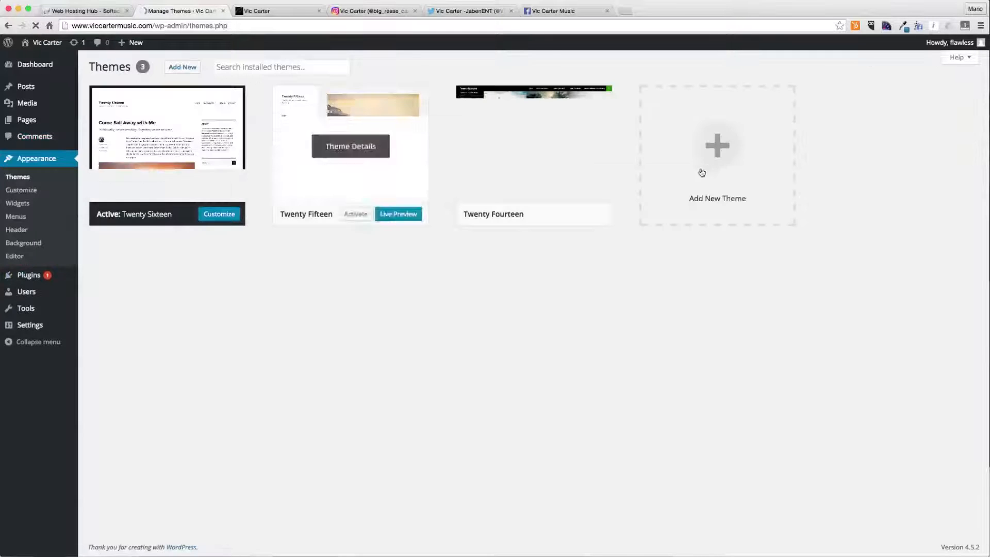
pyautogui.click(344, 147)
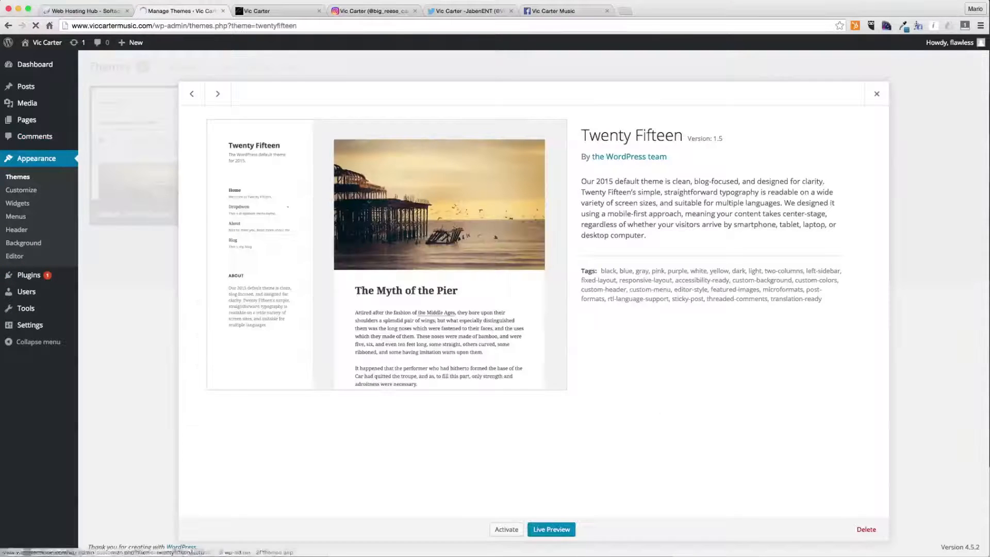
pyautogui.click(867, 529)
pyautogui.click(433, 210)
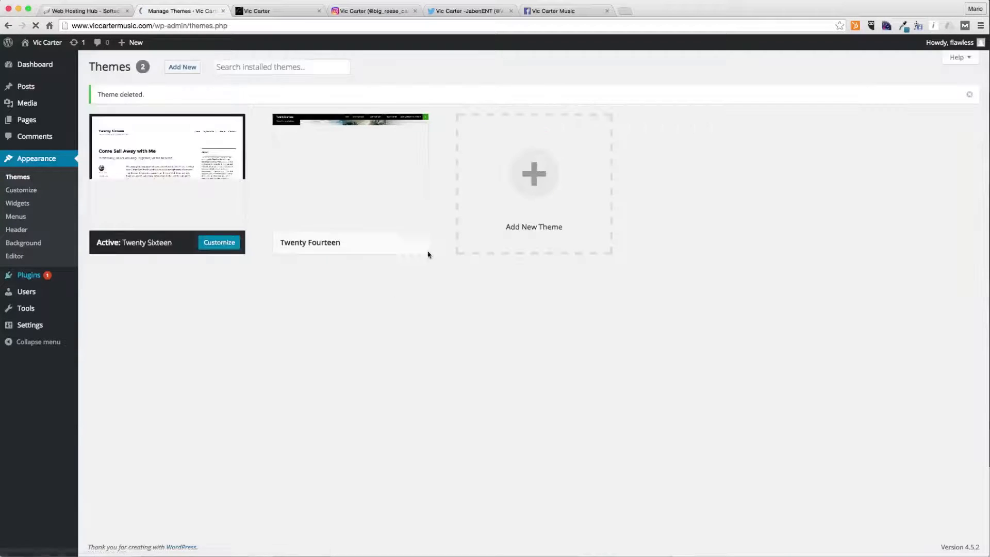
# - Delete the Twenty Fourteen theme
pyautogui.click(356, 199)
pyautogui.click(871, 531)
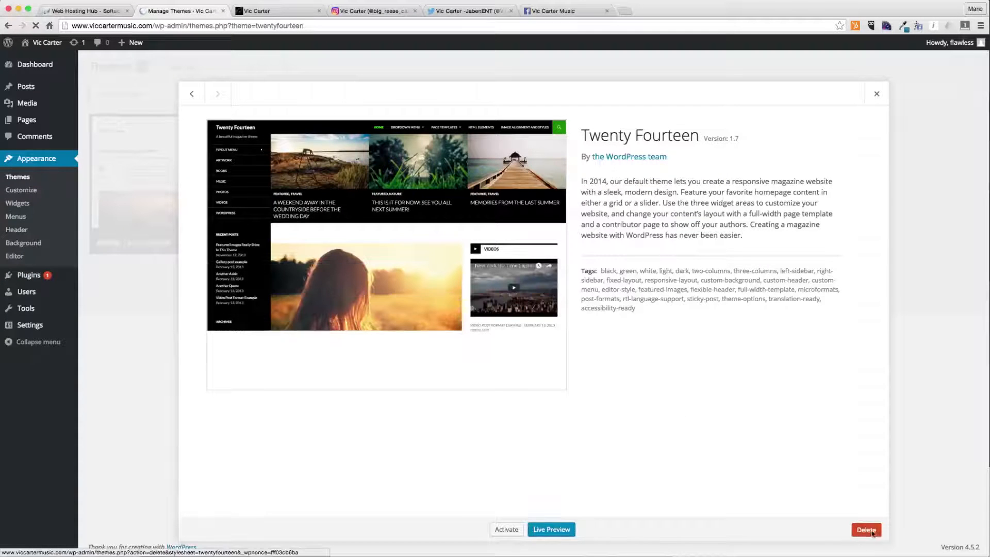
pyautogui.click(440, 207)
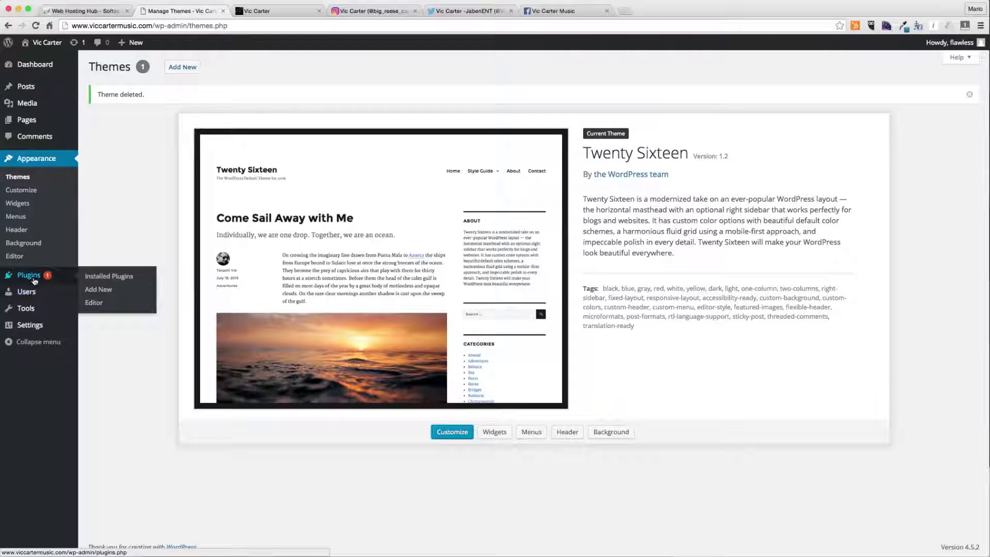
# - Bulk-delete the Akismet and Hello Dolly plugins from the installed plugins list
pyautogui.moveTo(61, 277)
pyautogui.click(110, 278)
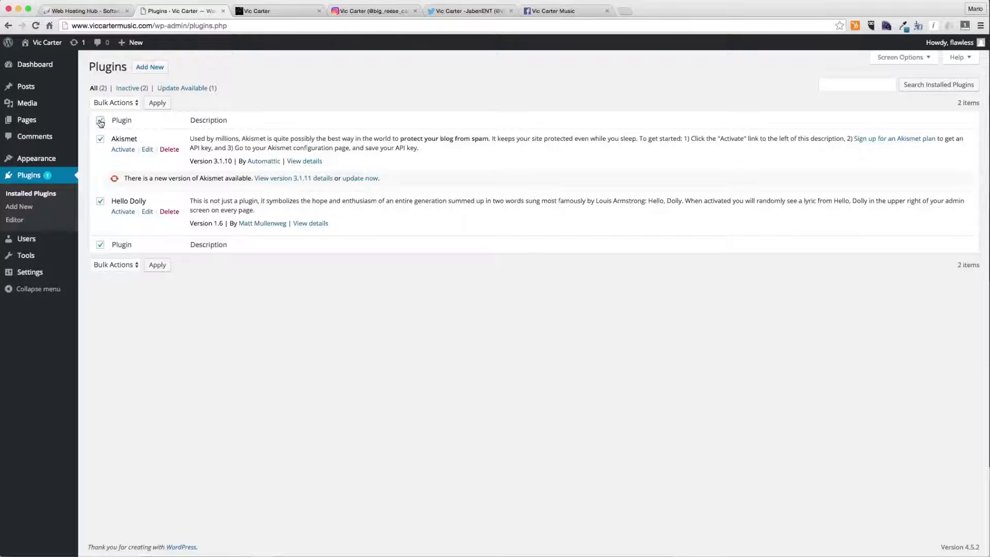
pyautogui.click(115, 103)
pyautogui.click(121, 138)
pyautogui.click(156, 104)
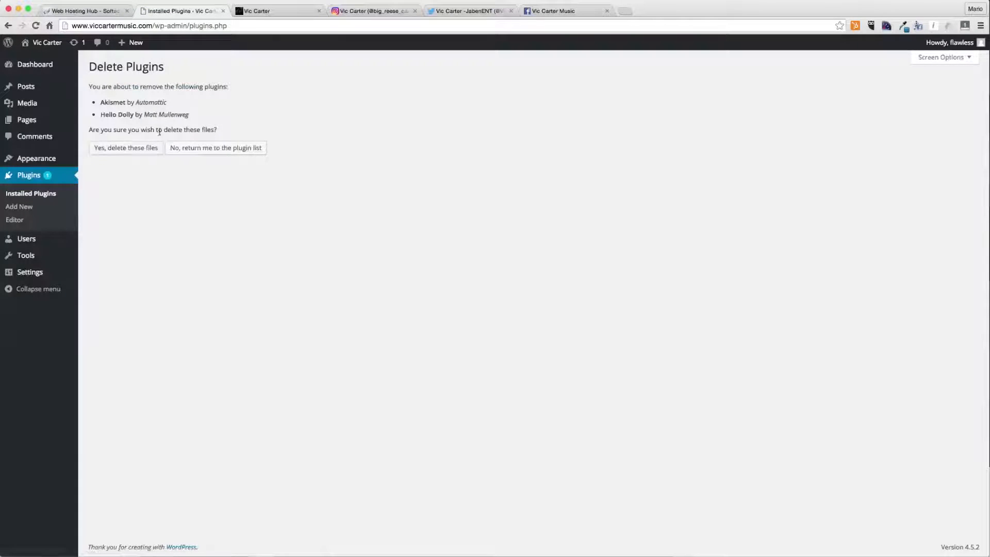
pyautogui.click(148, 151)
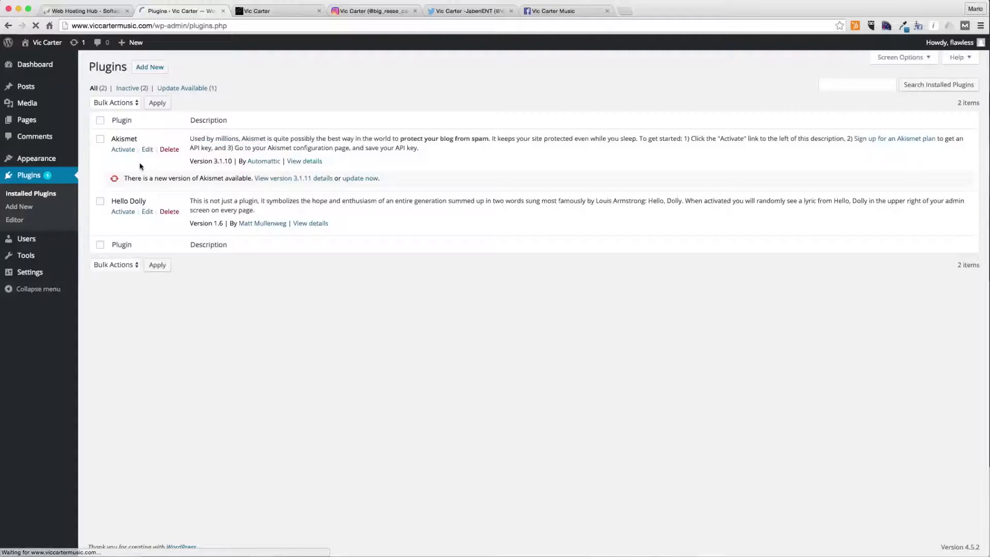
pyautogui.click(111, 103)
pyautogui.click(113, 140)
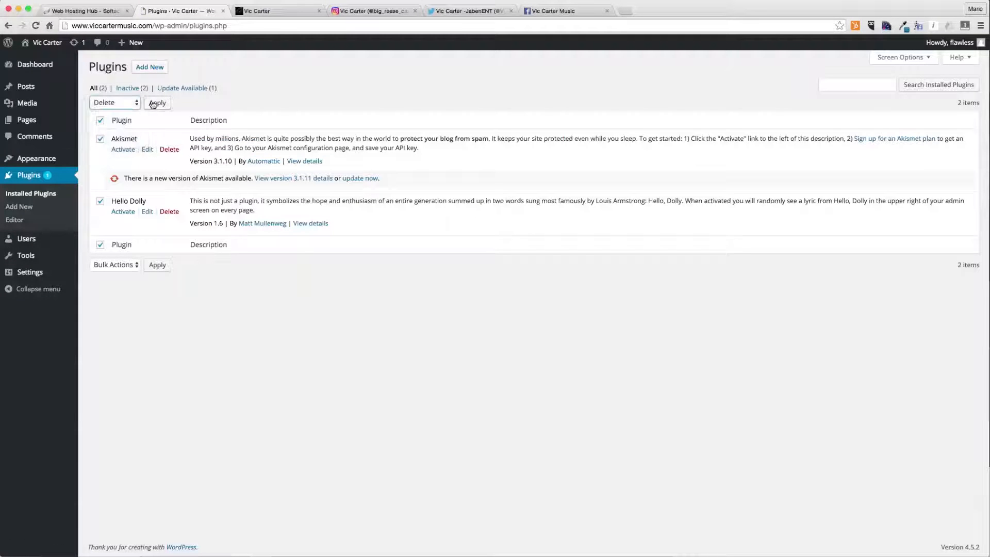
pyautogui.click(153, 103)
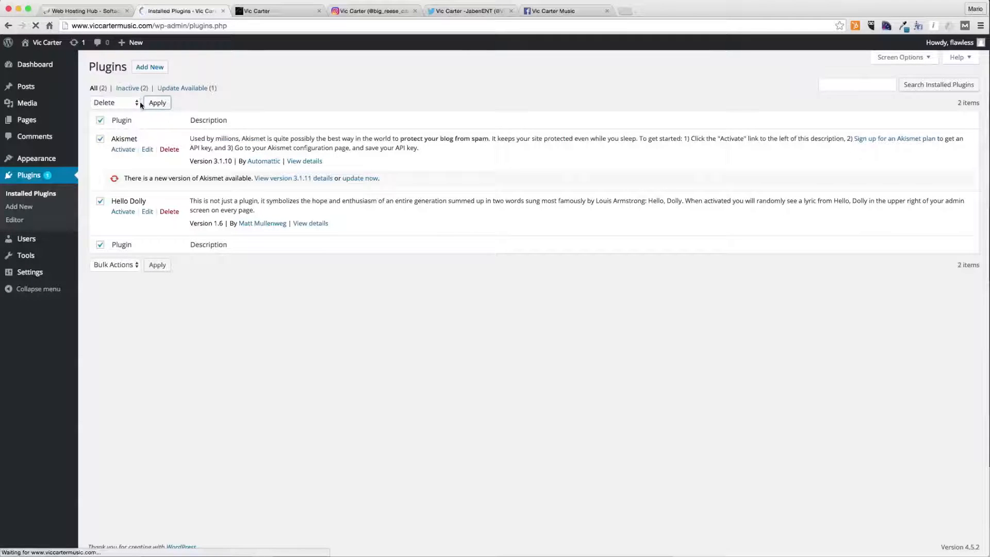
pyautogui.click(137, 148)
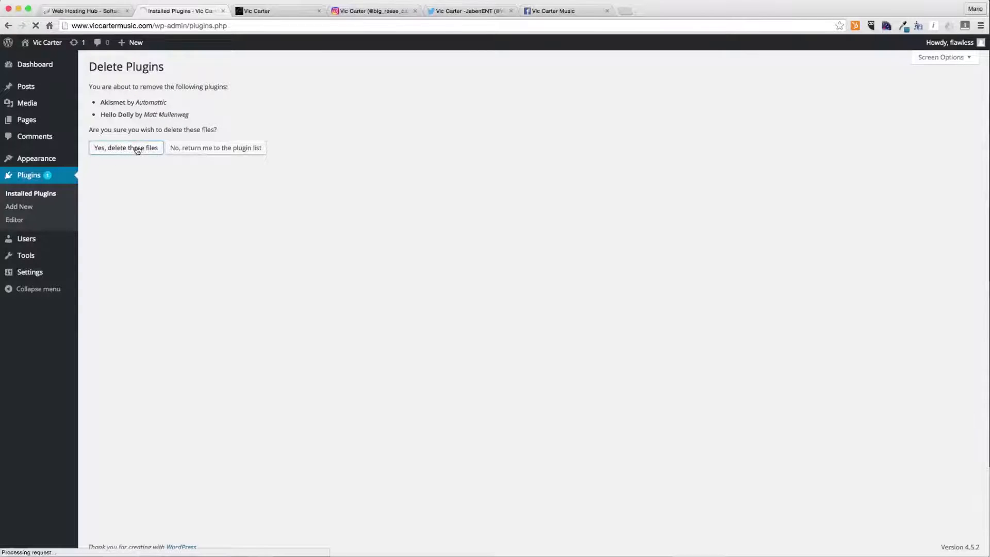
# - In the general settings, replace the admin e-mail address with the site's own contact address
pyautogui.click(98, 274)
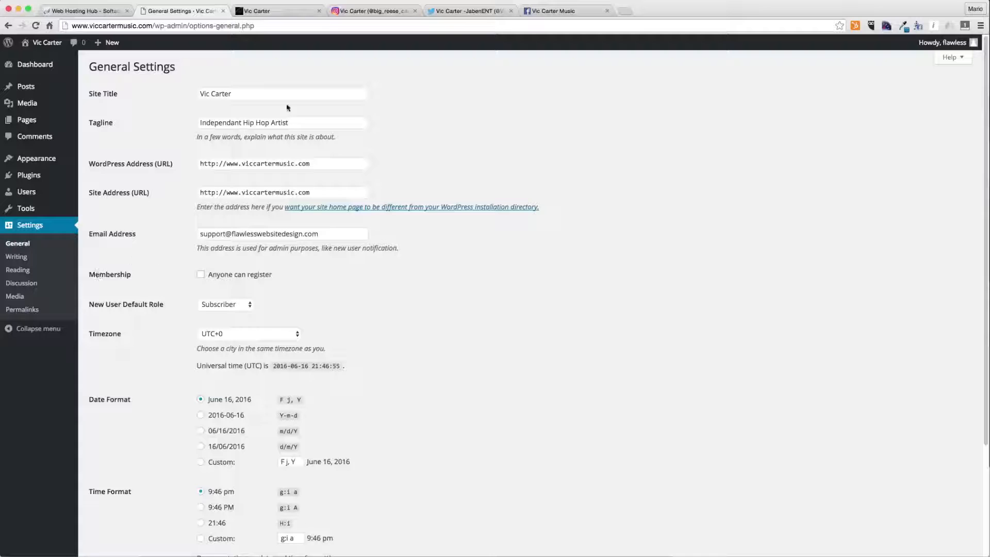
pyautogui.doubleClick(216, 232)
pyautogui.moveTo(217, 231); pyautogui.dragTo(282, 234)
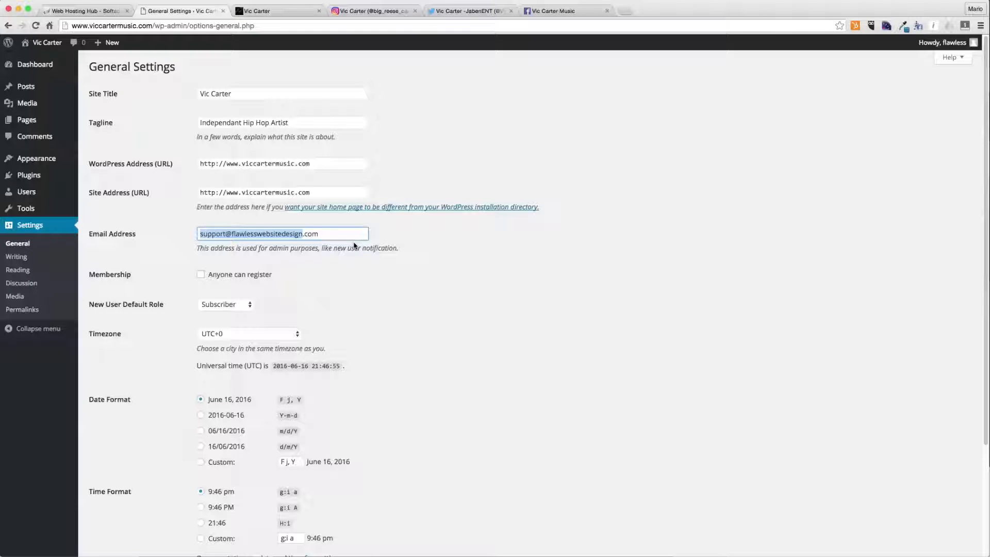
# - Allow anyone to register, keeping Subscriber as the new user default role
pyautogui.click(248, 305)
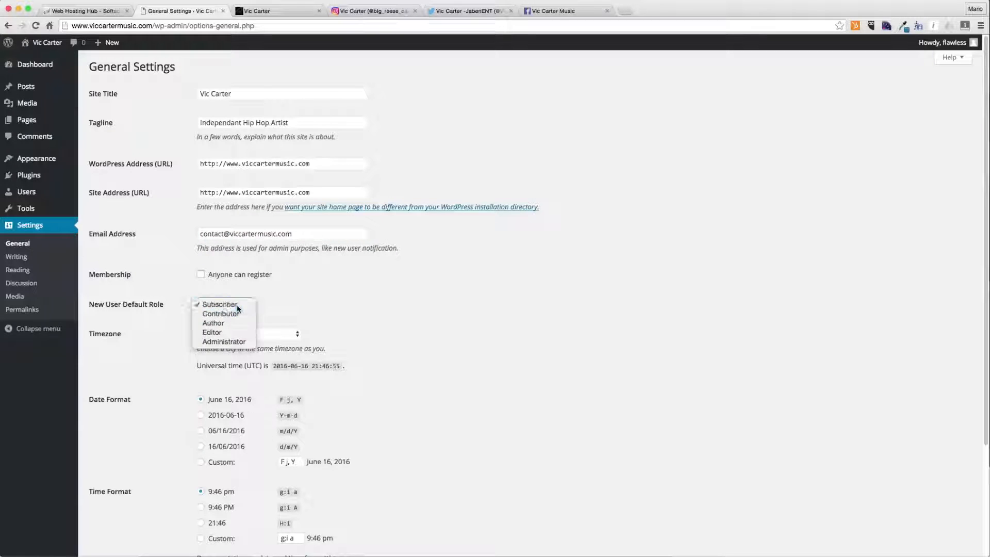
pyautogui.click(238, 306)
pyautogui.click(201, 274)
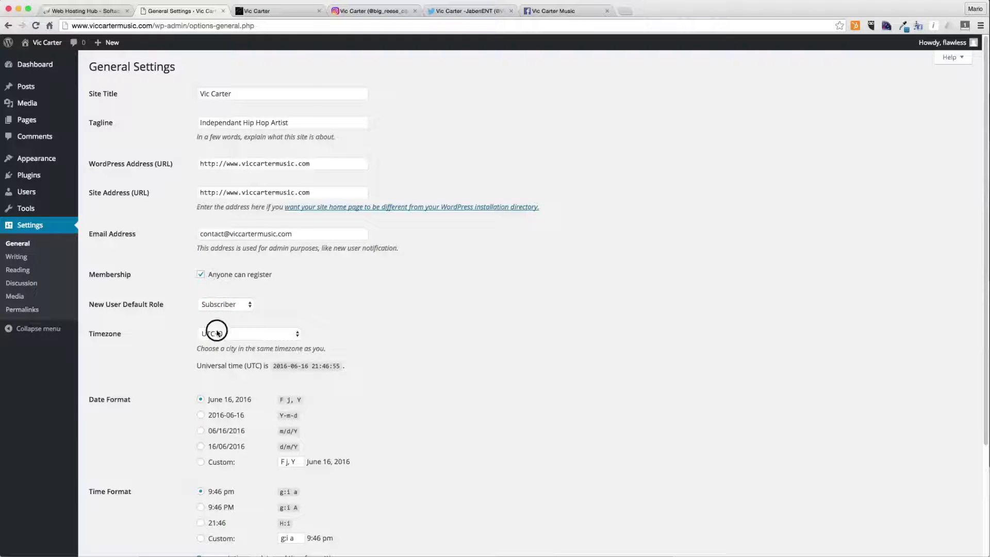
# - Set the timezone to Denver and save the general settings
pyautogui.click(238, 334)
pyautogui.scroll(15, 218, 334)
pyautogui.press('Escape')
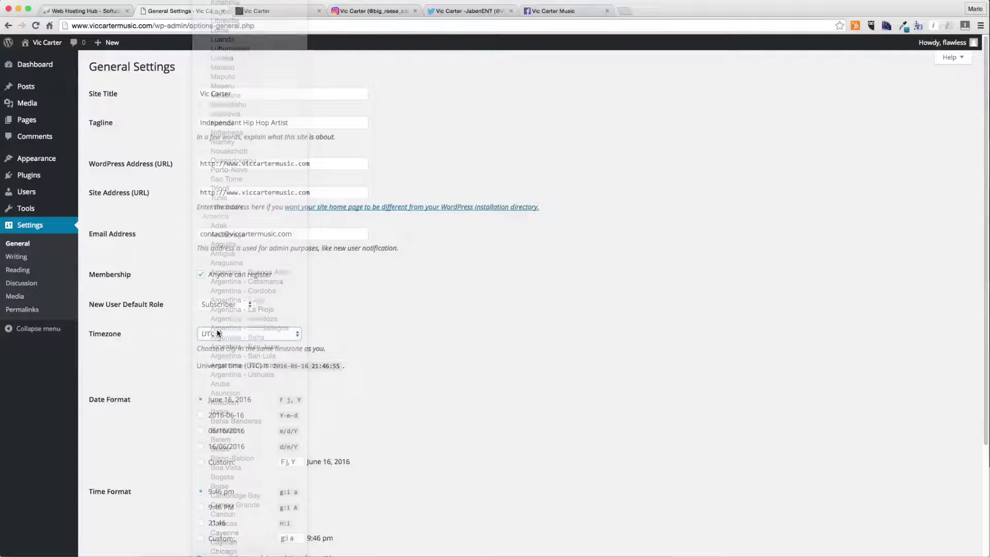
pyautogui.scroll(-3, 412, 321)
pyautogui.click(230, 445)
pyautogui.click(225, 436)
pyautogui.click(122, 511)
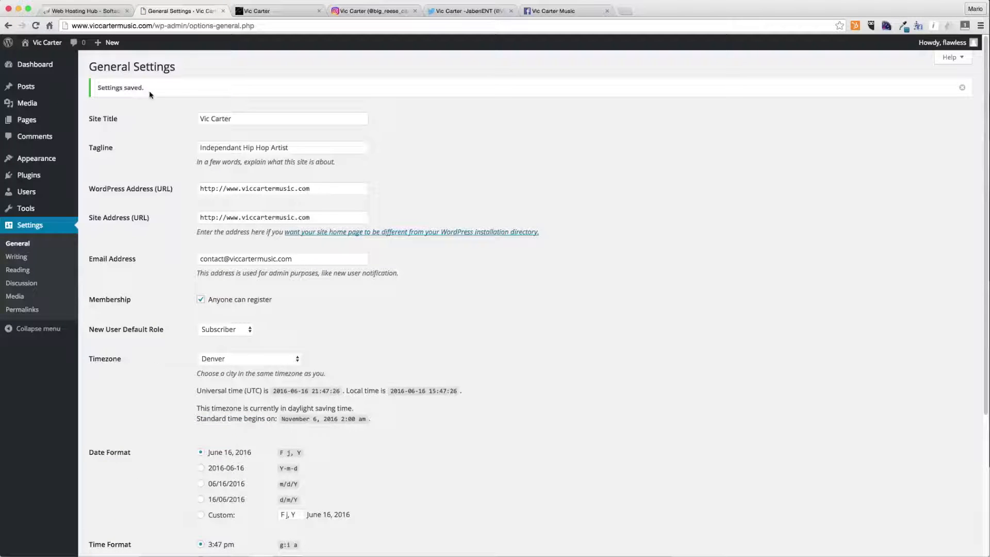
# - Turn off Show Avatars in the discussion settings
pyautogui.scroll(-4, 130, 361)
pyautogui.scroll(4, 155, 370)
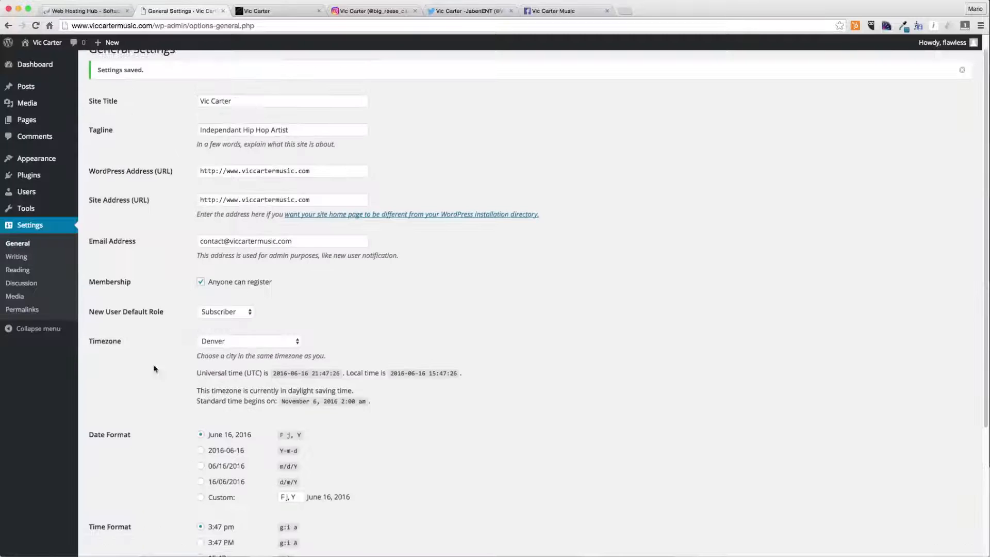
pyautogui.click(21, 257)
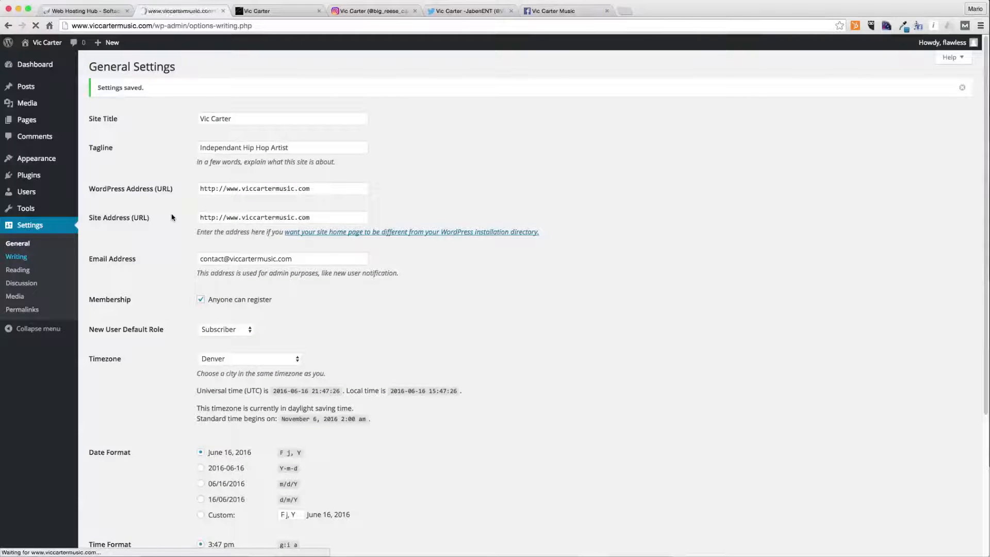
pyautogui.click(35, 273)
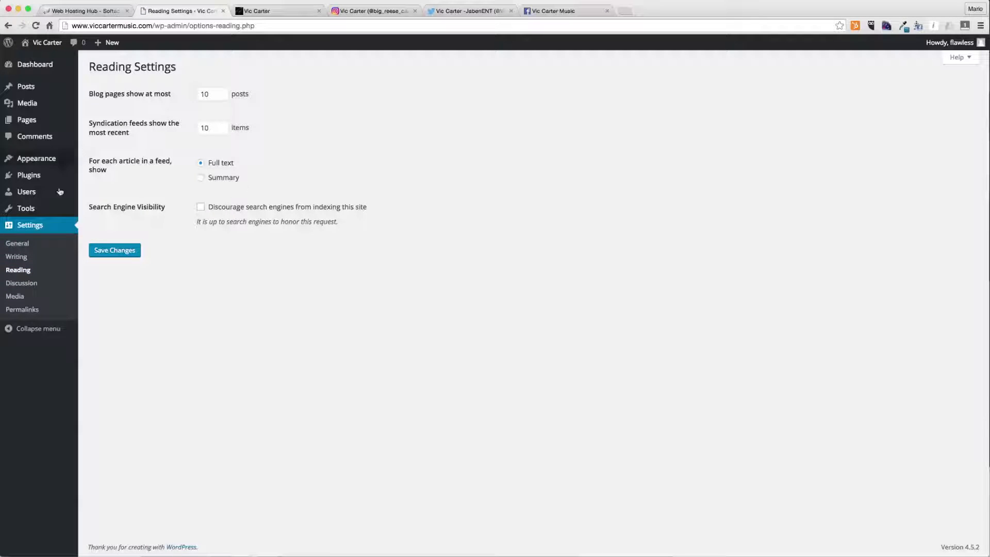
pyautogui.click(44, 282)
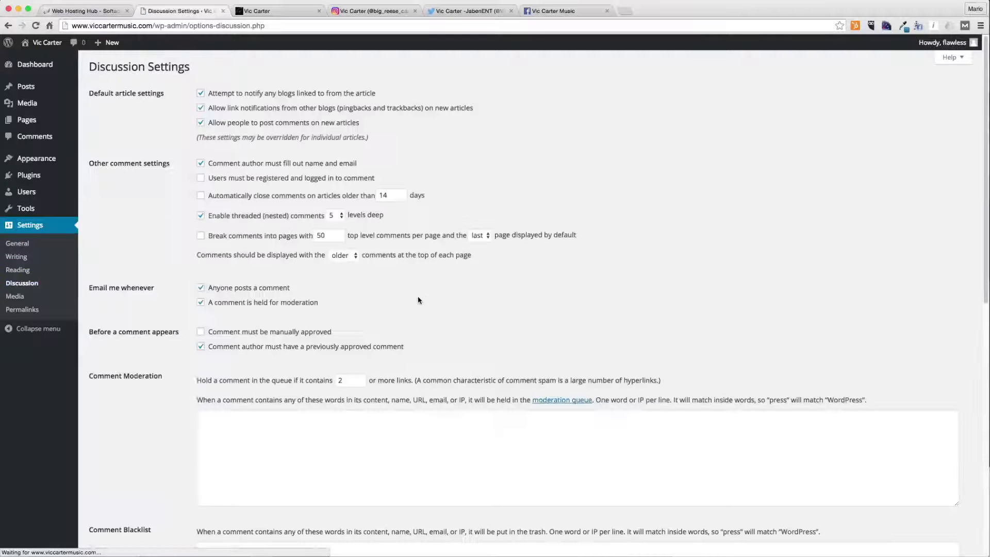
pyautogui.scroll(-10, 317, 302)
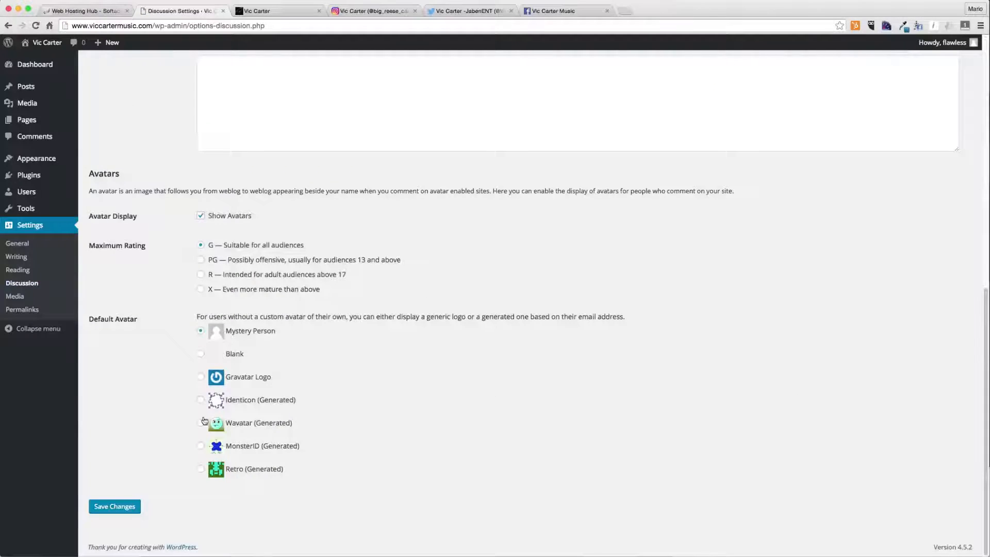
pyautogui.click(201, 215)
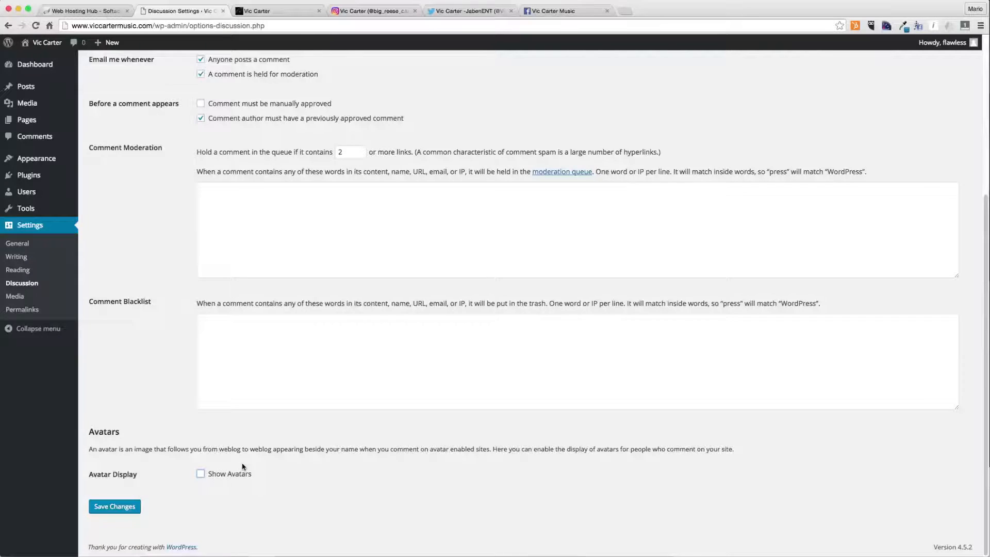
# - Require commenters to be registered and logged in, require manual comment approval, and save the discussion settings
pyautogui.scroll(5, 244, 466)
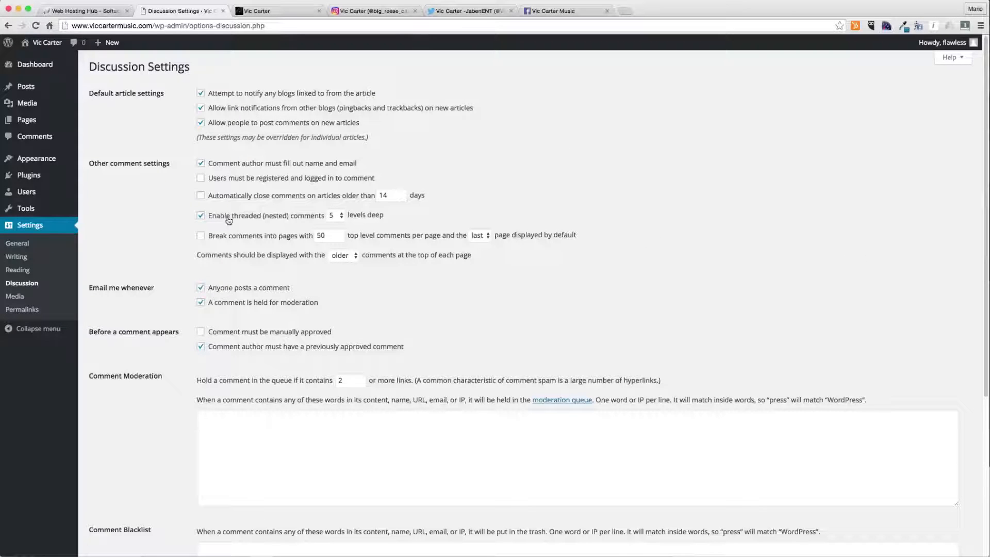
pyautogui.click(220, 183)
pyautogui.click(262, 334)
pyautogui.scroll(-5, 146, 367)
pyautogui.click(113, 511)
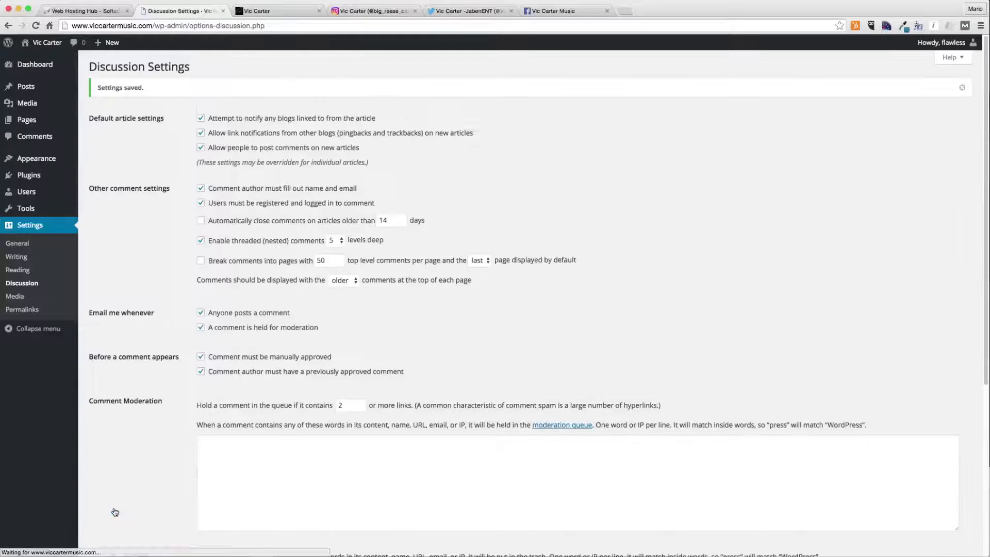
# - Set the permalink structure to Post name and save it
pyautogui.click(38, 310)
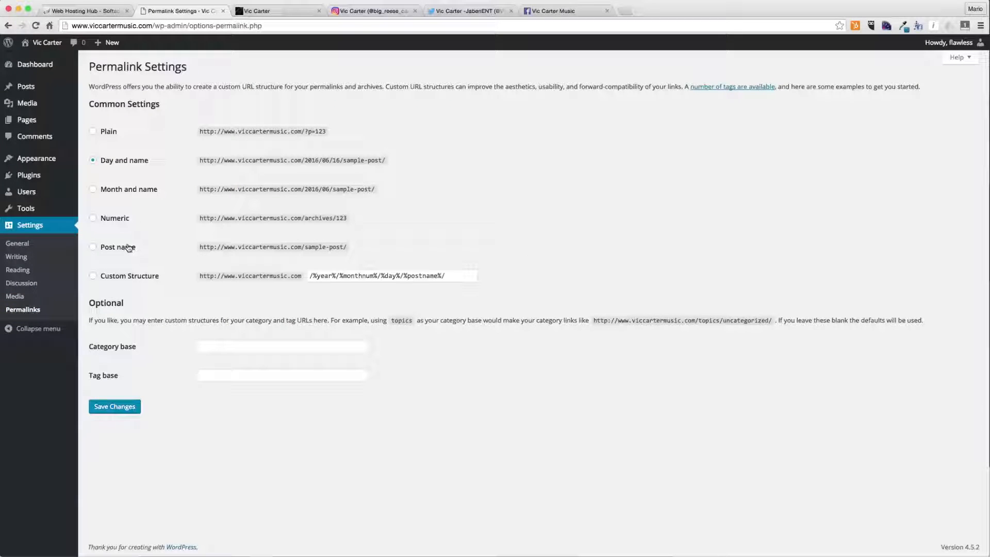
pyautogui.click(126, 249)
pyautogui.click(119, 409)
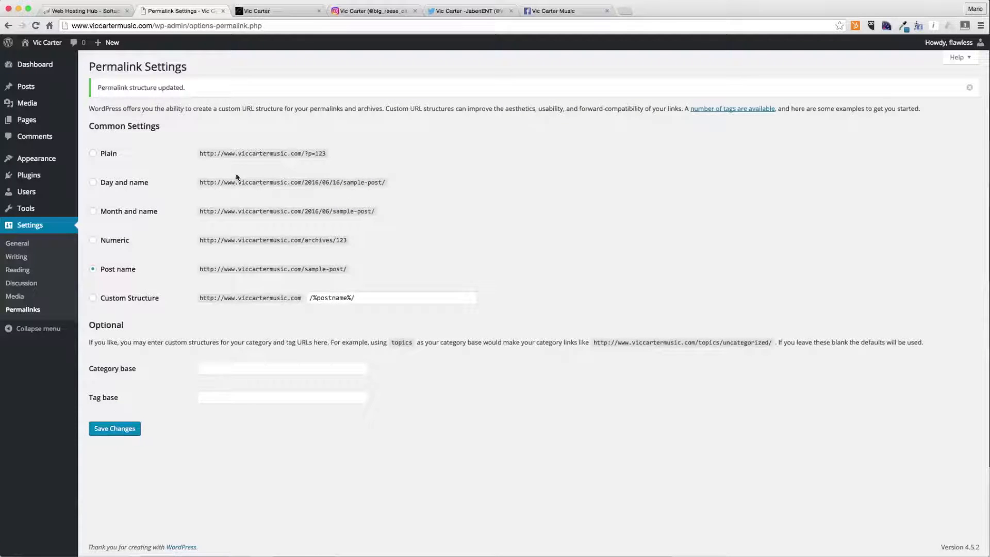
# - Open the plugin upload form and attach the 368713_wpmu-…oard-4.1.zip plugin file
pyautogui.moveTo(21, 211)
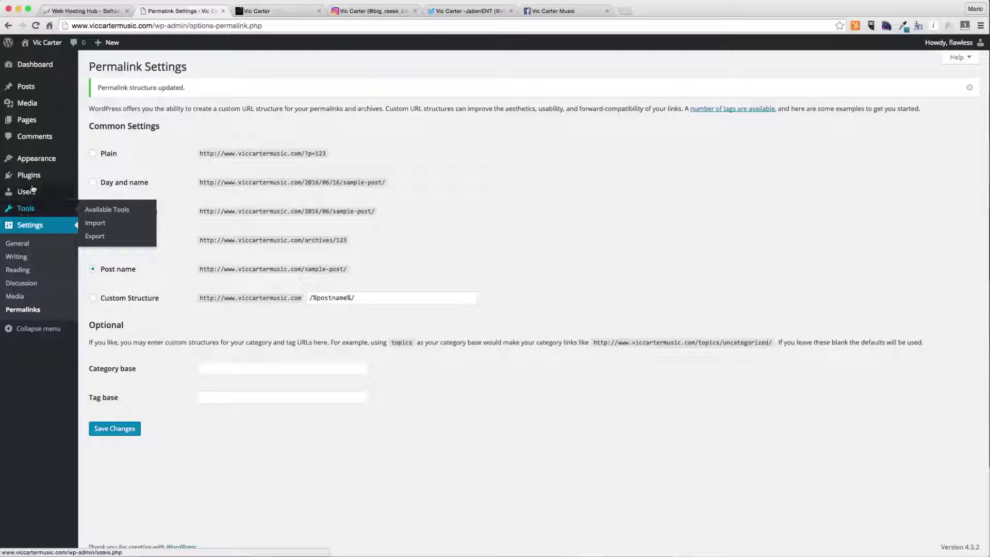
pyautogui.moveTo(37, 179)
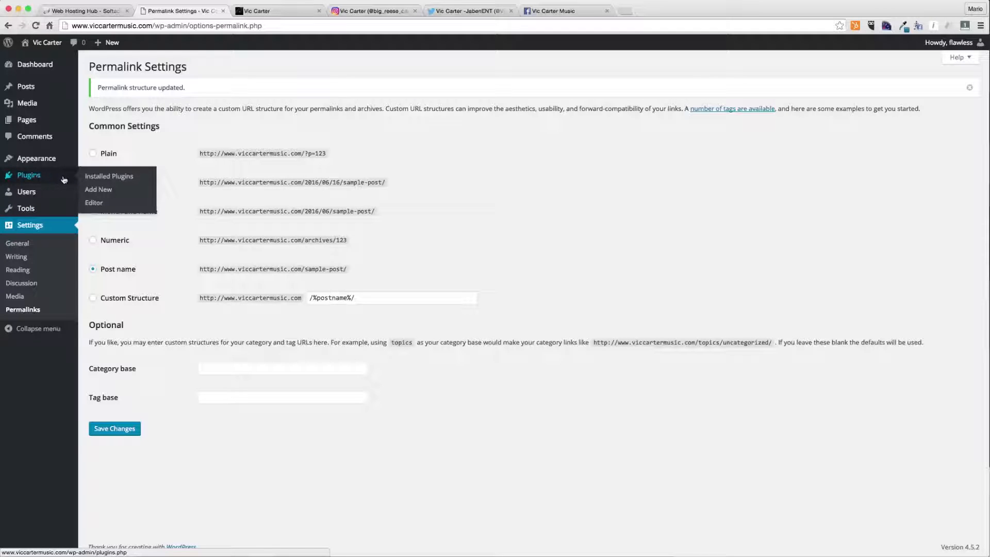
pyautogui.click(106, 194)
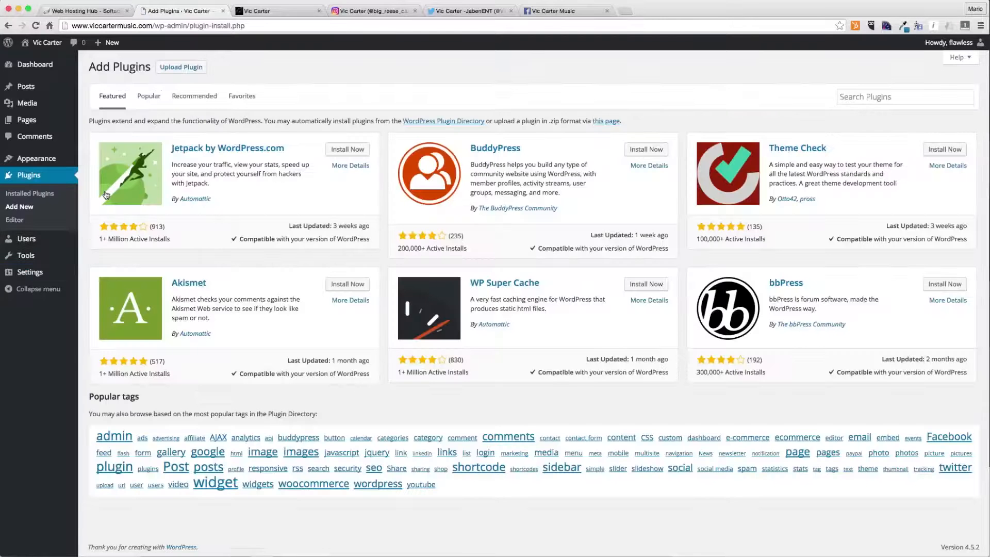
pyautogui.click(181, 67)
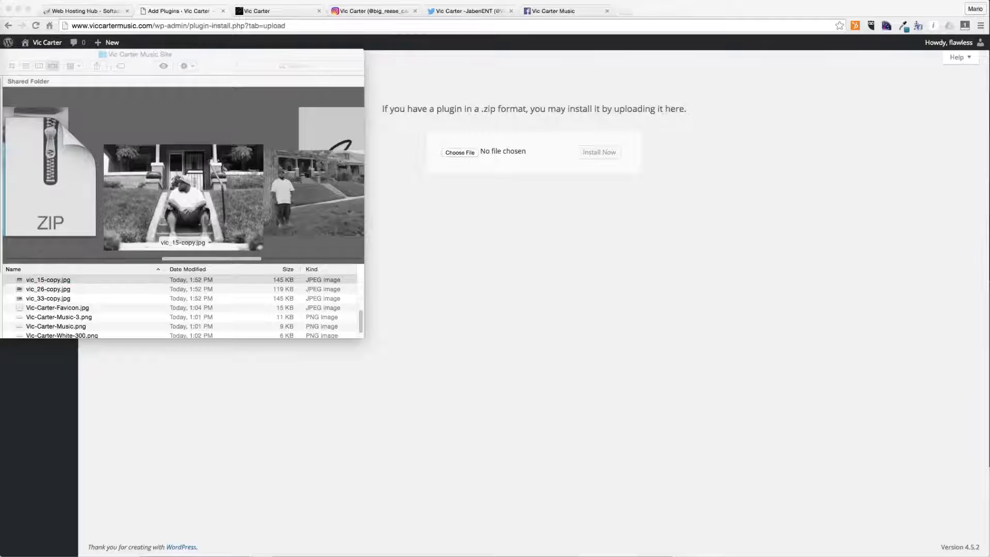
pyautogui.moveTo(210, 71); pyautogui.dragTo(459, 154)
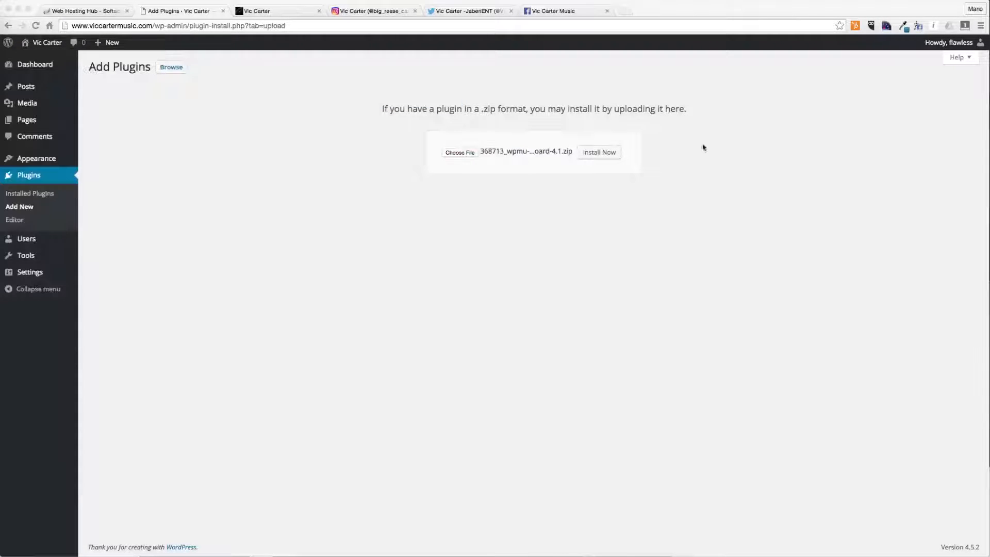
# - Install the uploaded WPMU DEV Dashboard plugin and activate it
pyautogui.click(599, 153)
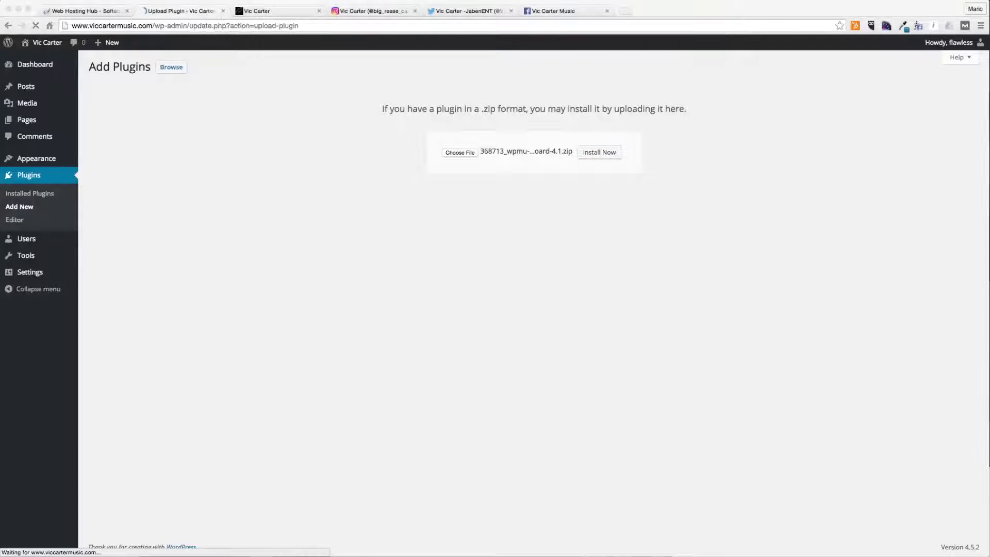
pyautogui.click(111, 134)
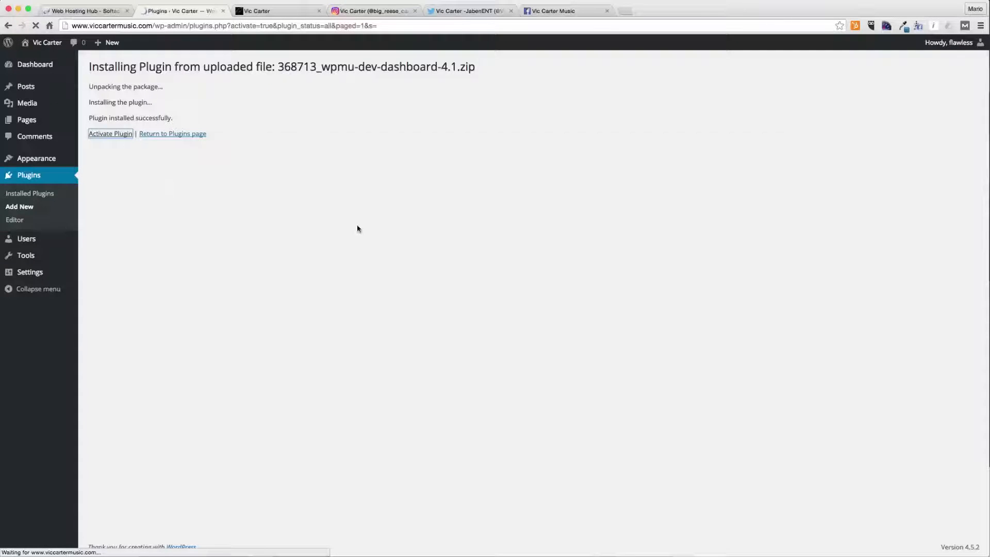
# - Open the WPMU DEV dashboard, log in with the account email and password, and dismiss the browser's save-password offer
pyautogui.click(49, 83)
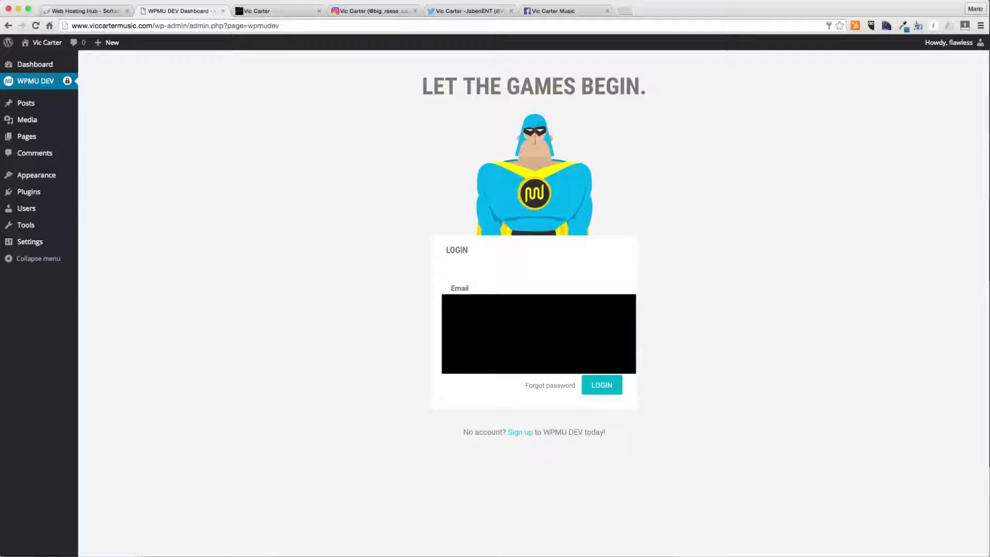
pyautogui.press('Return')
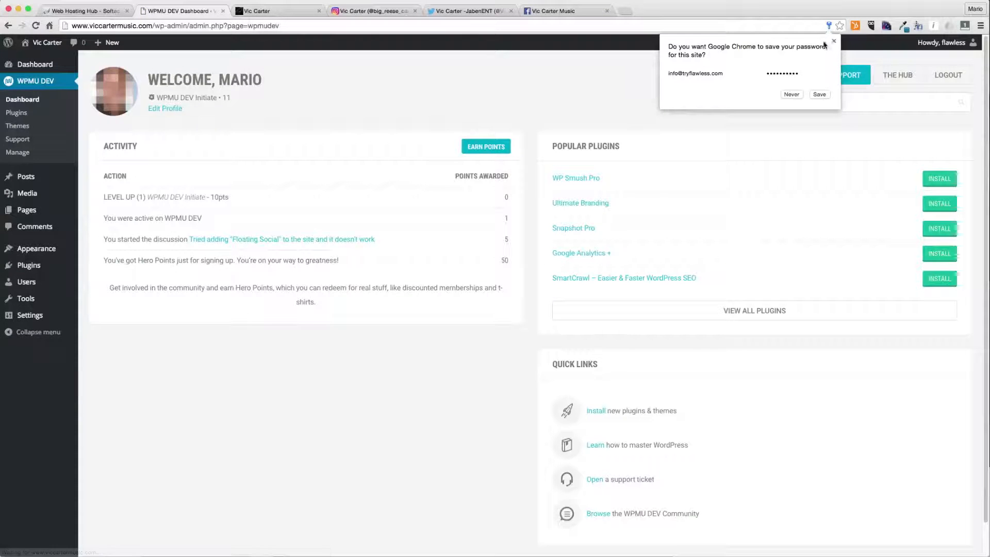
pyautogui.click(834, 41)
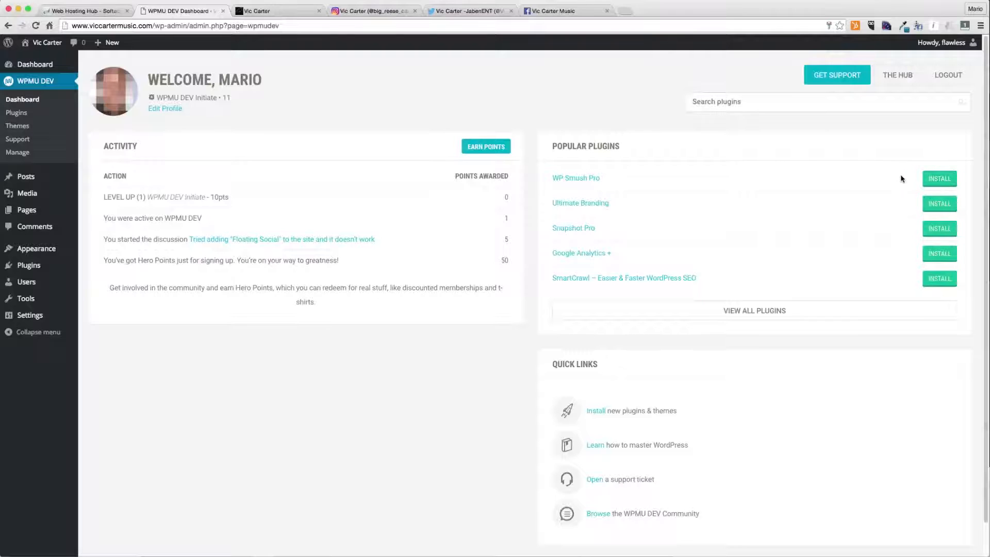
# - Install WP Smush Pro from the popular plugins list and activate it
pyautogui.click(935, 180)
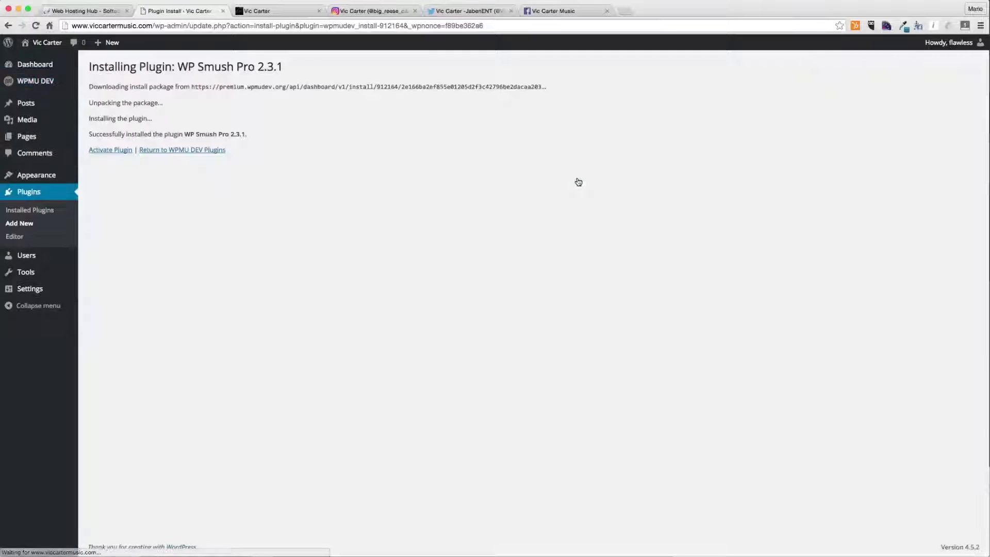
pyautogui.click(106, 154)
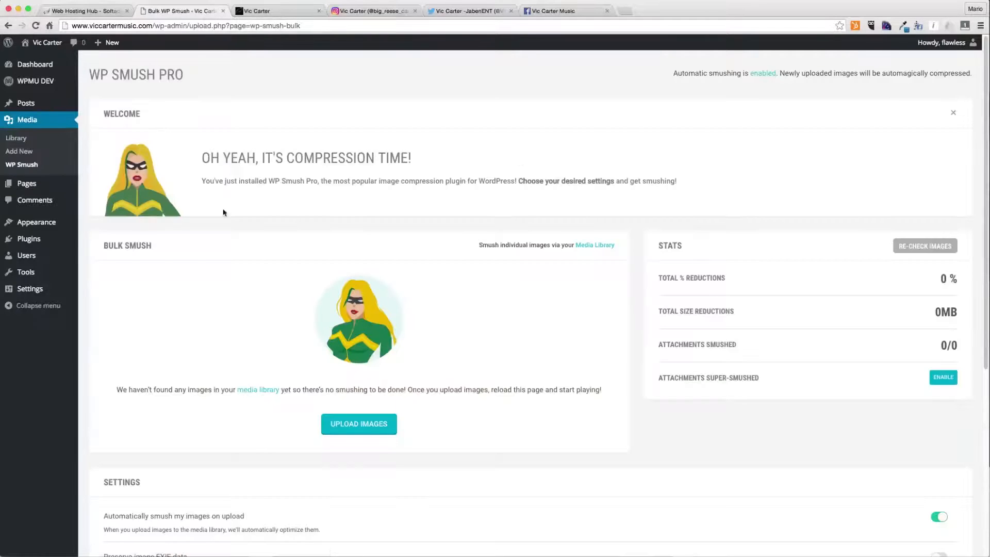
# - Turn on resizing of original images in the WP Smush Pro settings and update the settings
pyautogui.scroll(-6, 335, 344)
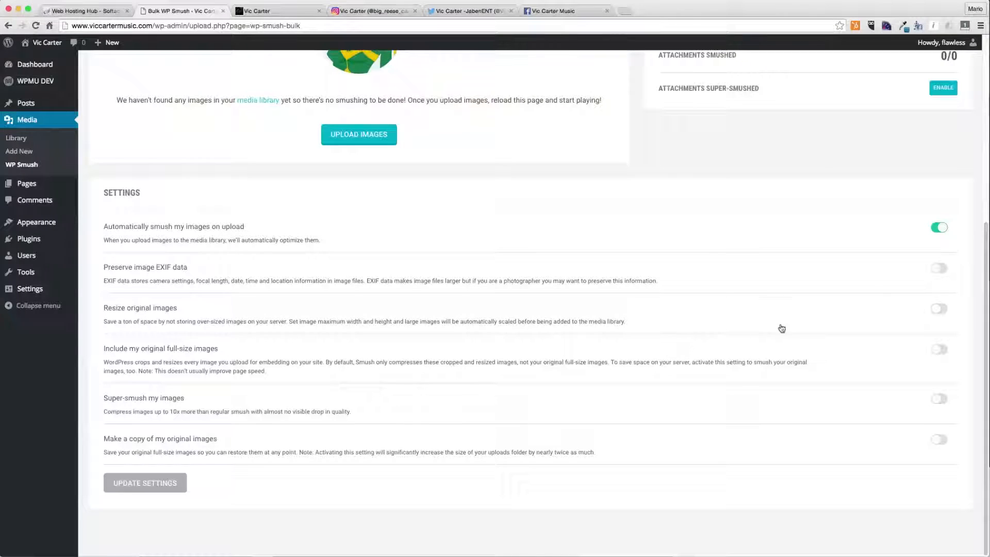
pyautogui.click(940, 310)
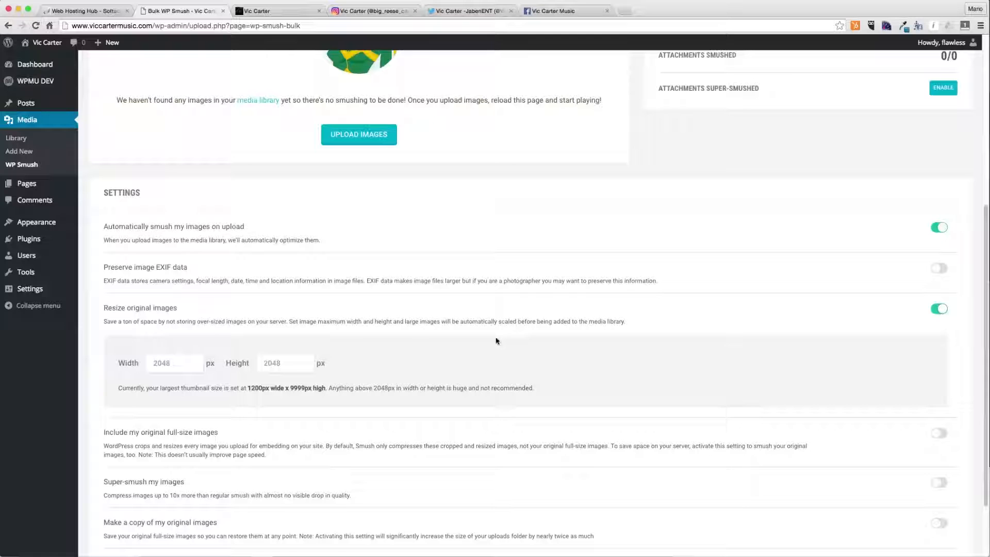
pyautogui.click(163, 363)
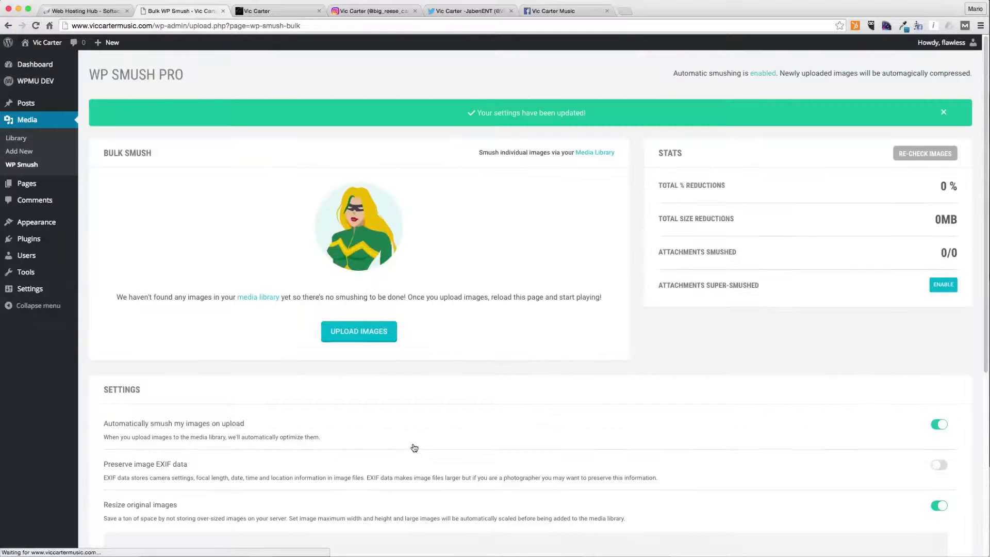
pyautogui.scroll(-5, 413, 445)
pyautogui.click(279, 295)
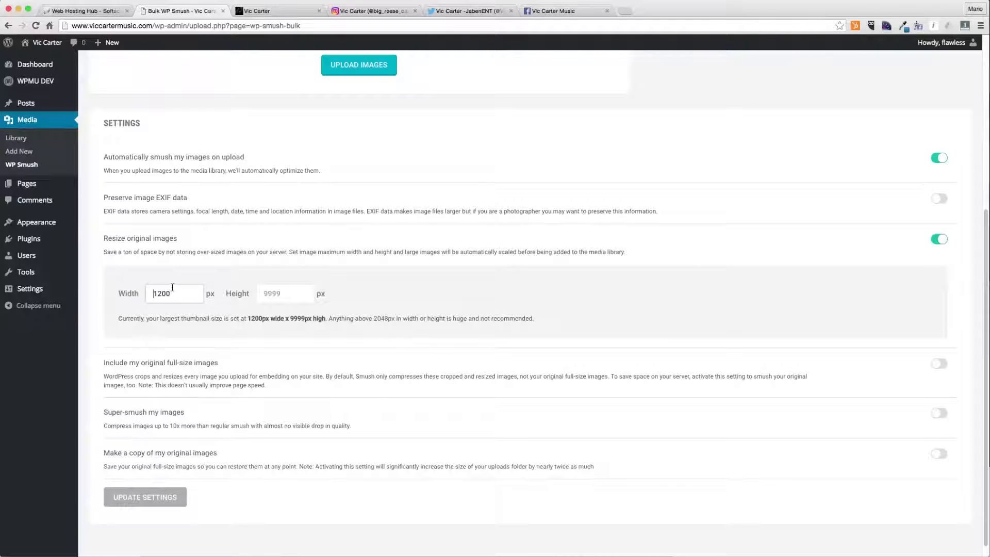
pyautogui.click(180, 503)
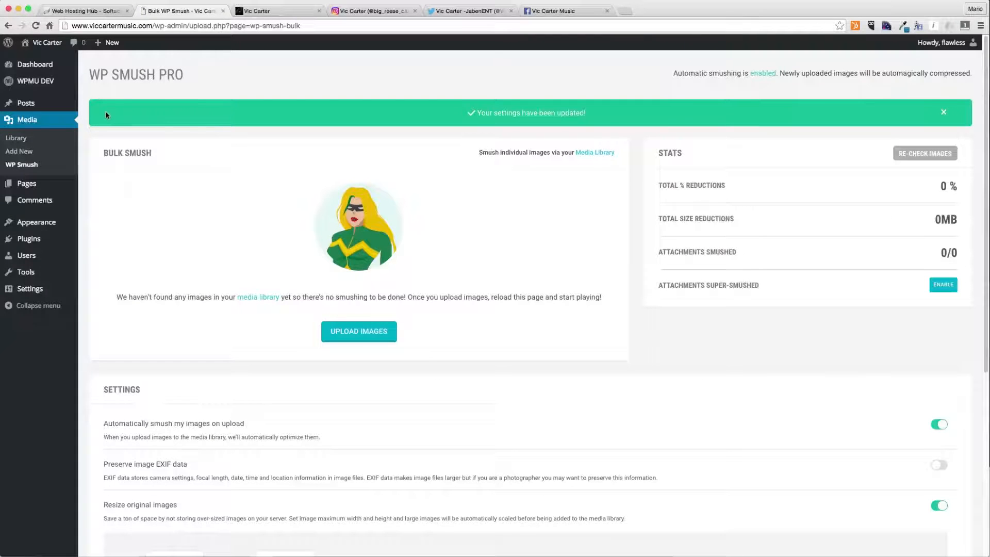
# - Install and activate the Hummingbird plugin from the WPMU DEV plugin list
pyautogui.click(96, 95)
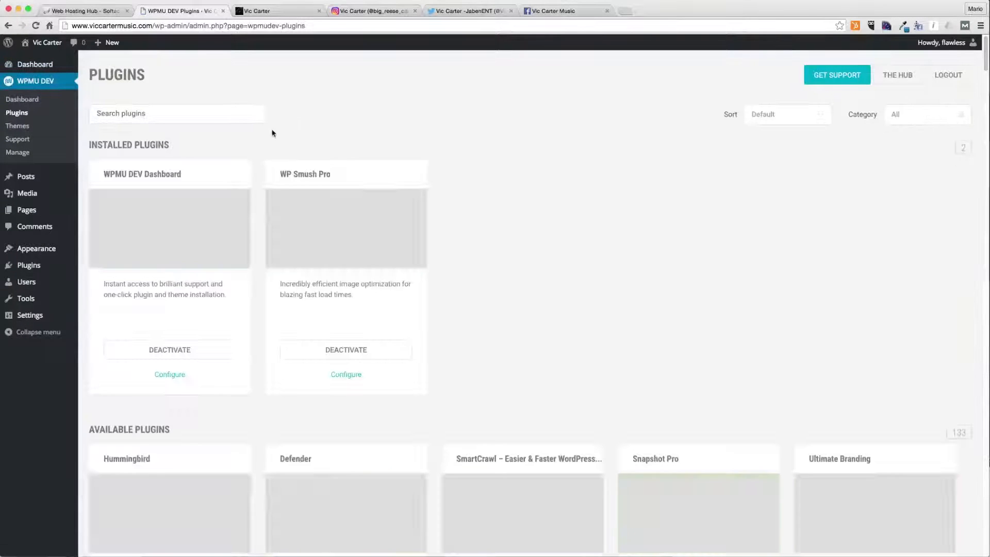
pyautogui.scroll(-3, 299, 174)
pyautogui.scroll(-5, 418, 349)
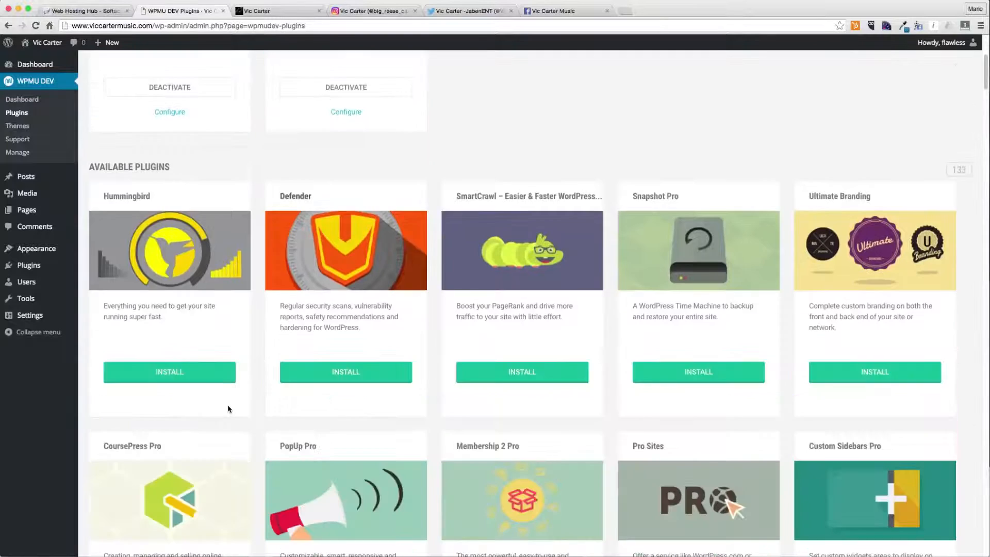
pyautogui.click(178, 372)
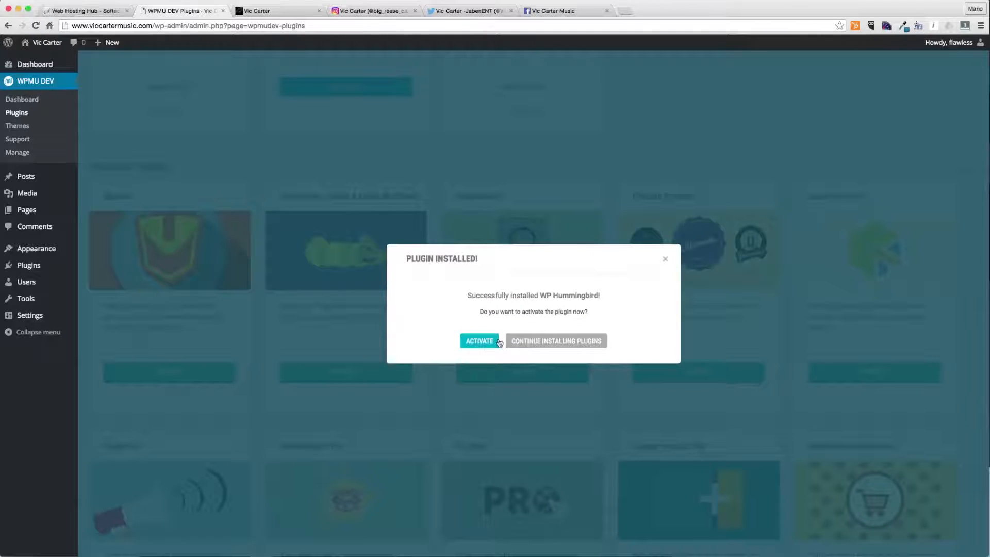
pyautogui.click(479, 342)
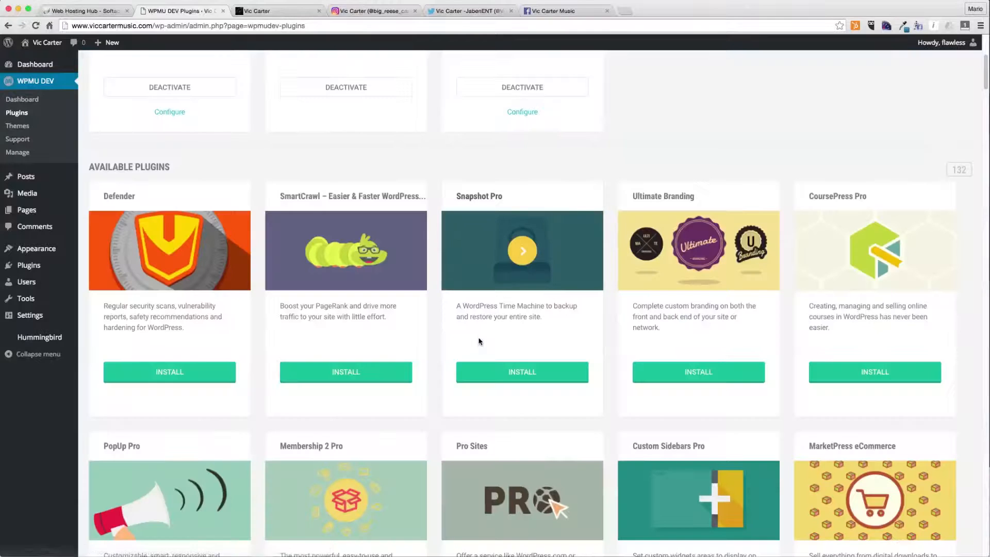
# - Enable browser caching for the website from the Hummingbird dashboard
pyautogui.click(31, 338)
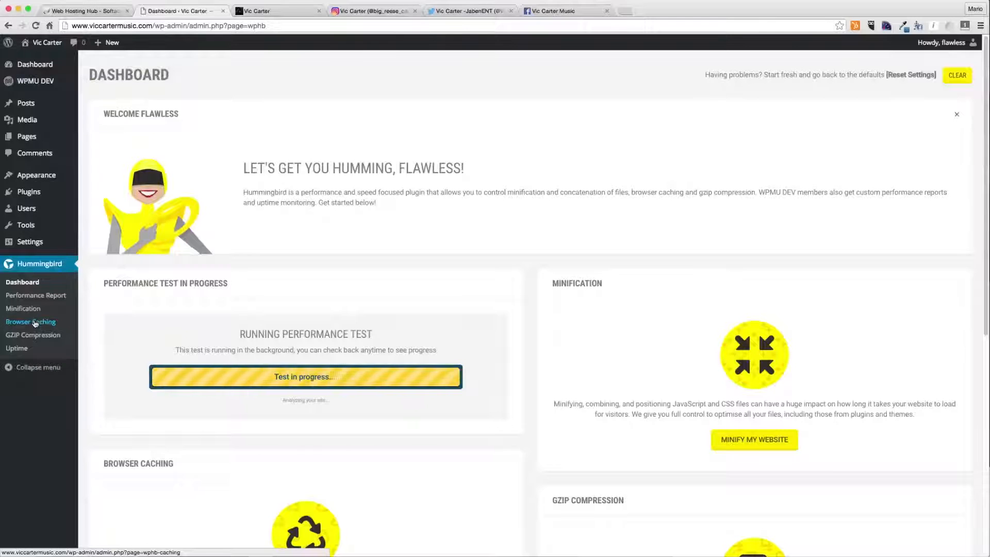
pyautogui.scroll(-5, 622, 373)
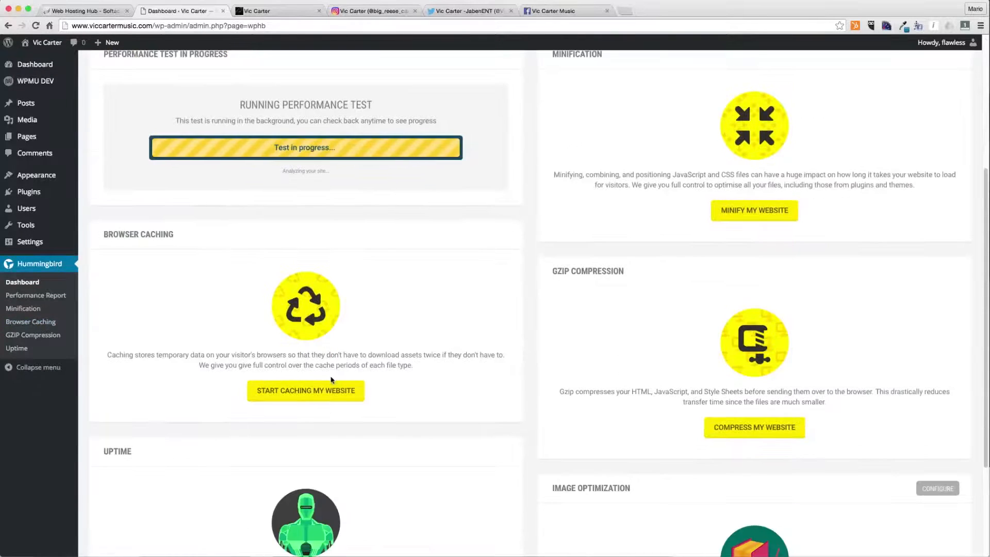
pyautogui.click(310, 391)
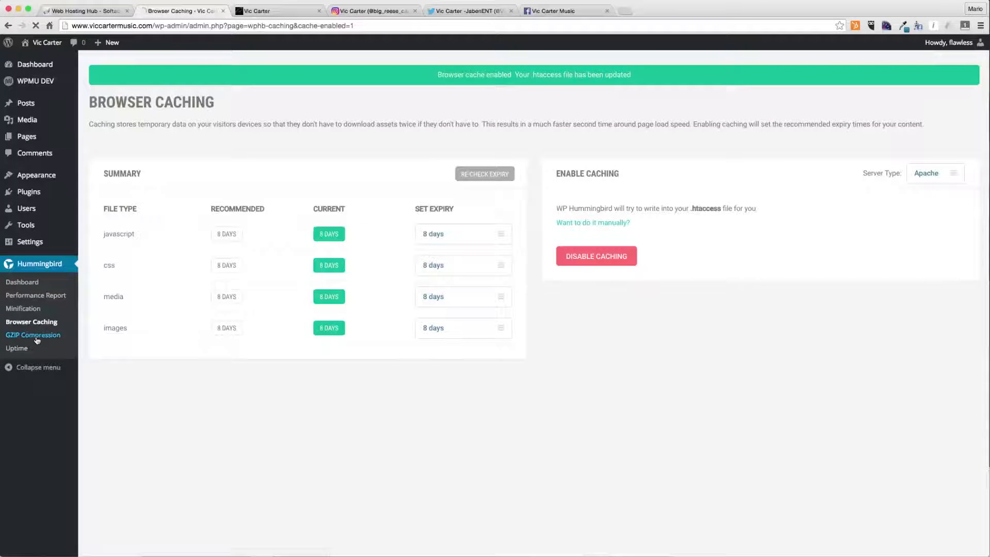
# - Review Hummingbird's GZIP Compression and Minification pages
pyautogui.moveTo(598, 167); pyautogui.dragTo(725, 172)
pyautogui.click(674, 156)
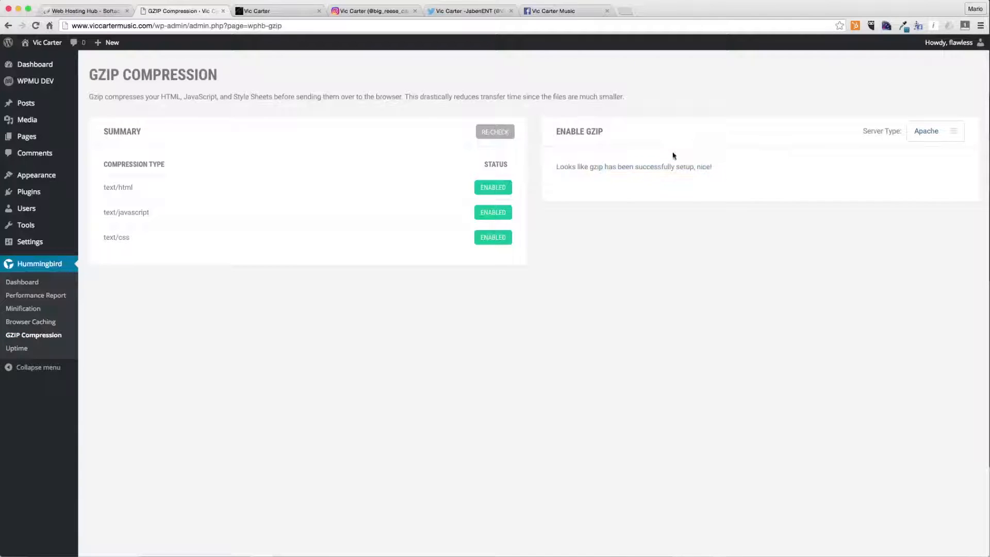
pyautogui.click(44, 311)
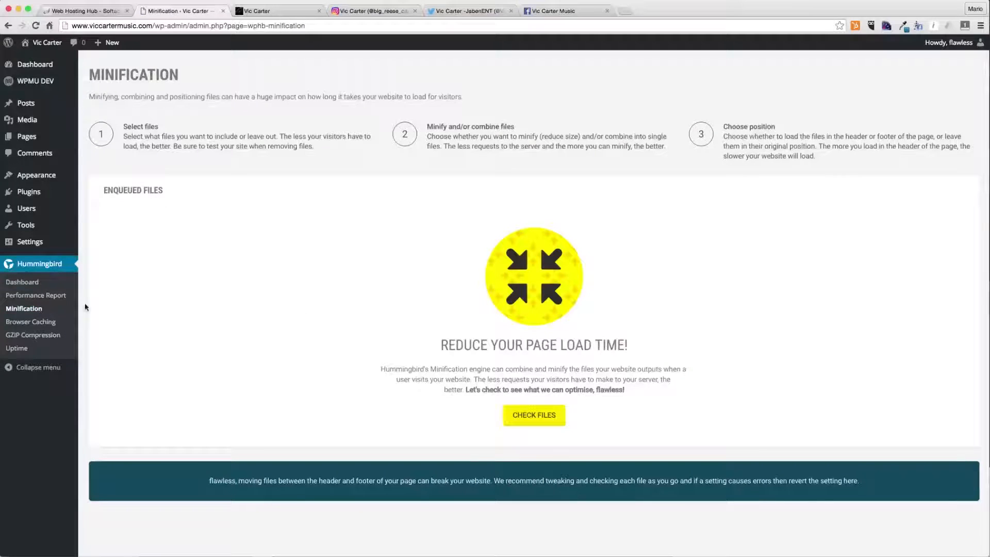
pyautogui.moveTo(612, 323); pyautogui.dragTo(467, 352)
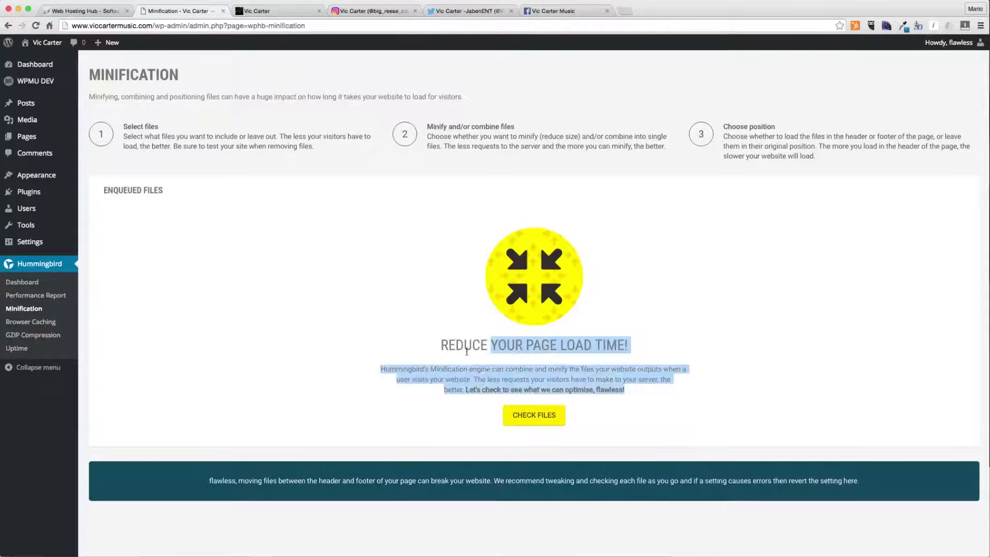
pyautogui.click(383, 368)
pyautogui.moveTo(380, 367)
pyautogui.mouseDown()
pyautogui.moveTo(666, 380)
pyautogui.moveTo(648, 393)
pyautogui.moveTo(362, 372)
pyautogui.mouseUp()
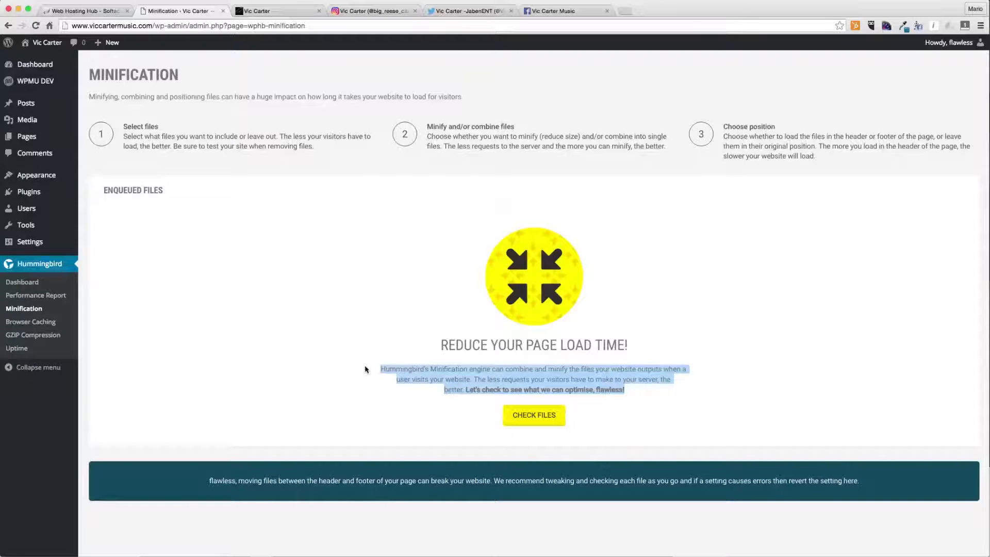
pyautogui.click(397, 366)
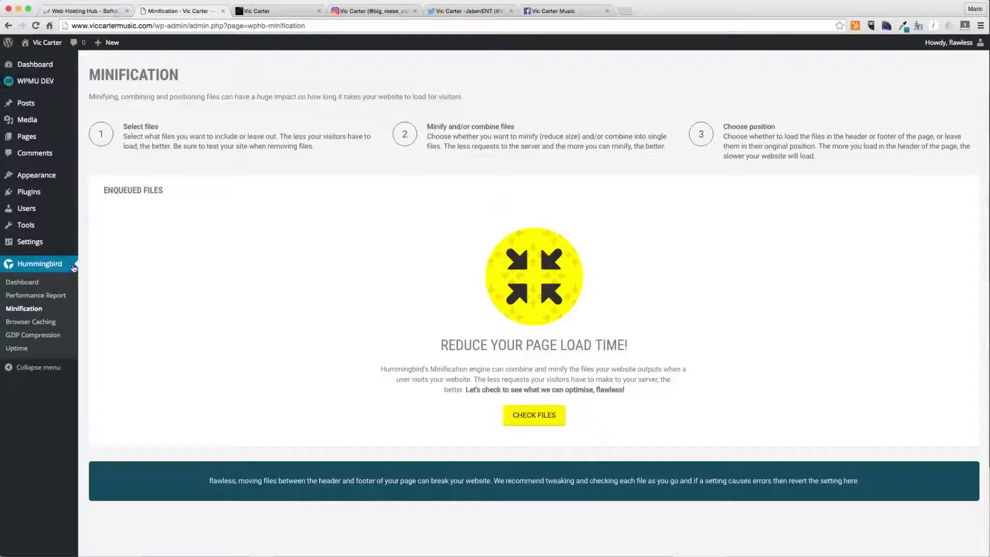
# - Install and activate the Defender plugin from the WPMU DEV plugin list
pyautogui.moveTo(52, 81)
pyautogui.click(106, 98)
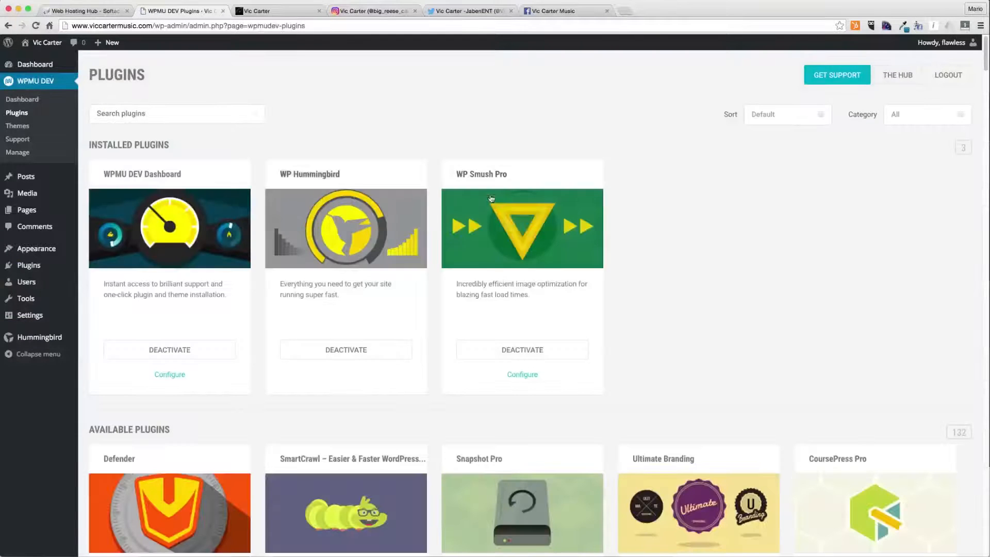
pyautogui.scroll(-3, 412, 330)
pyautogui.click(159, 525)
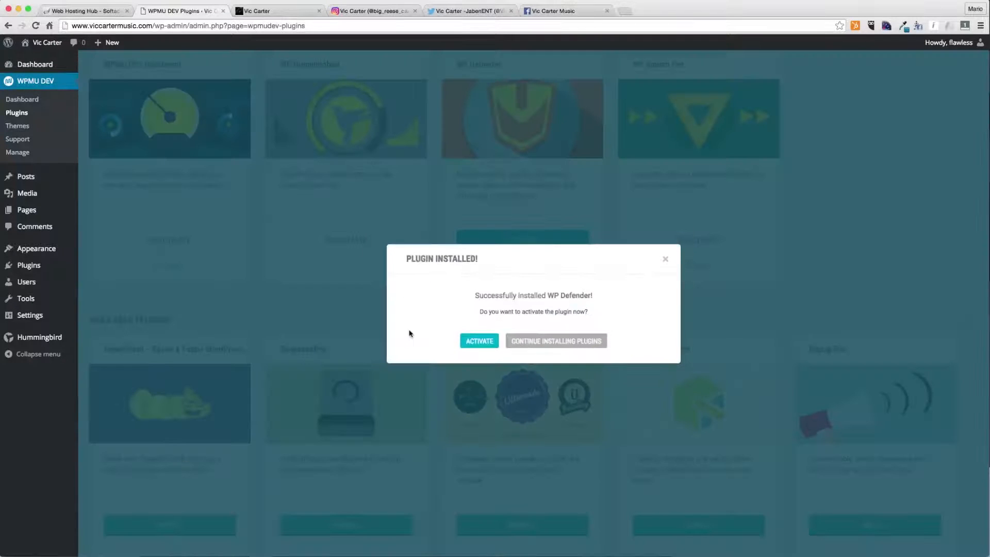
pyautogui.click(477, 340)
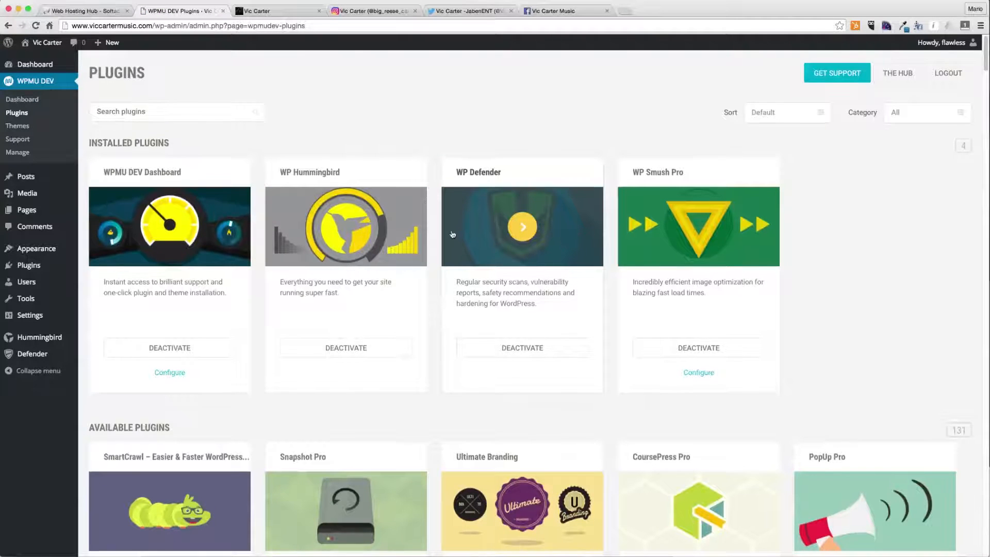
# - Install and activate the Snapshot Pro plugin
pyautogui.scroll(-4, 448, 237)
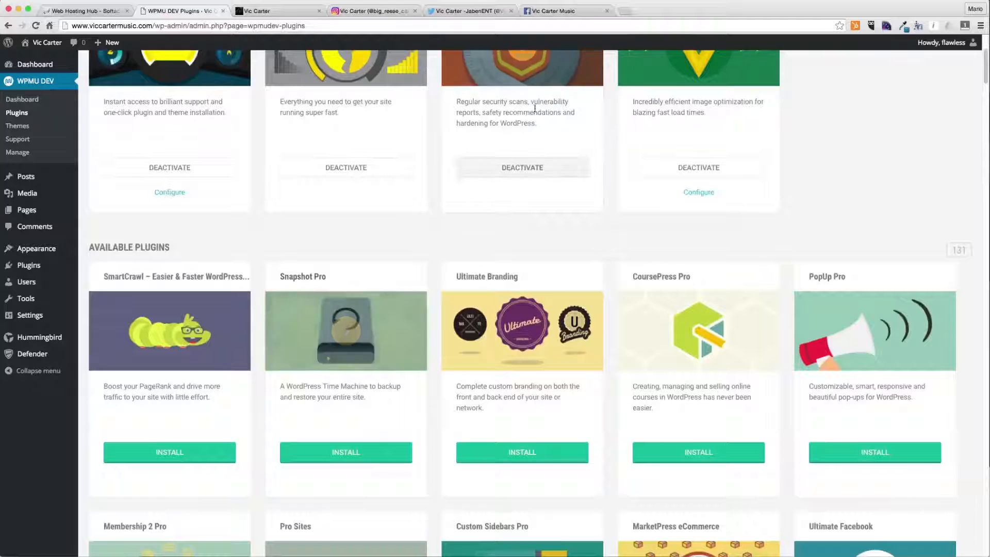
pyautogui.click(374, 454)
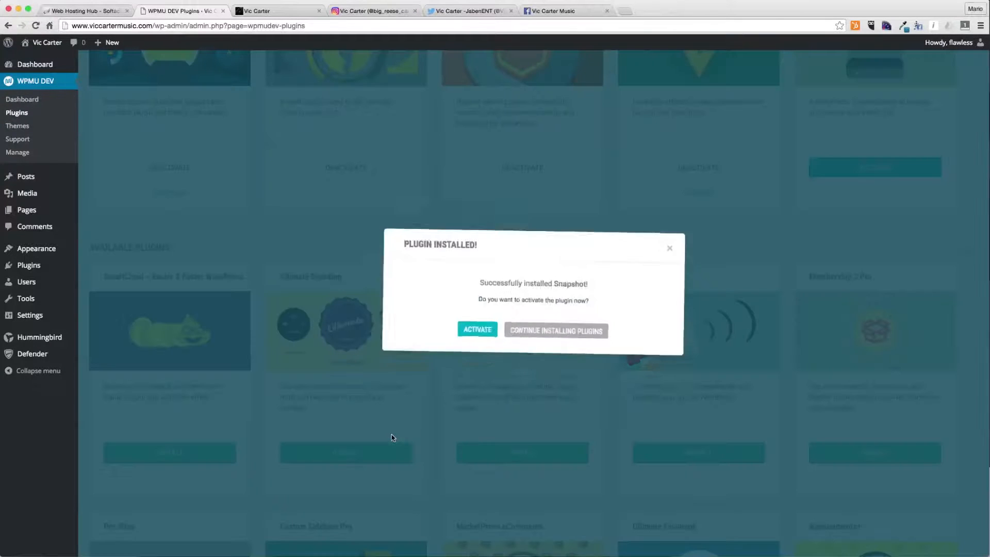
pyautogui.click(479, 341)
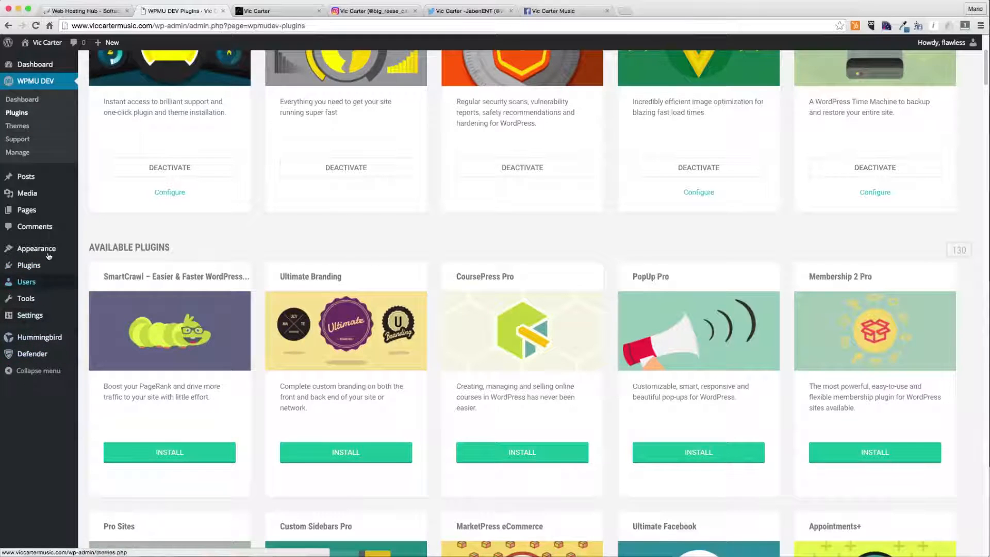
# - Install and activate the Ultimate Branding plugin
pyautogui.scroll(5, 556, 311)
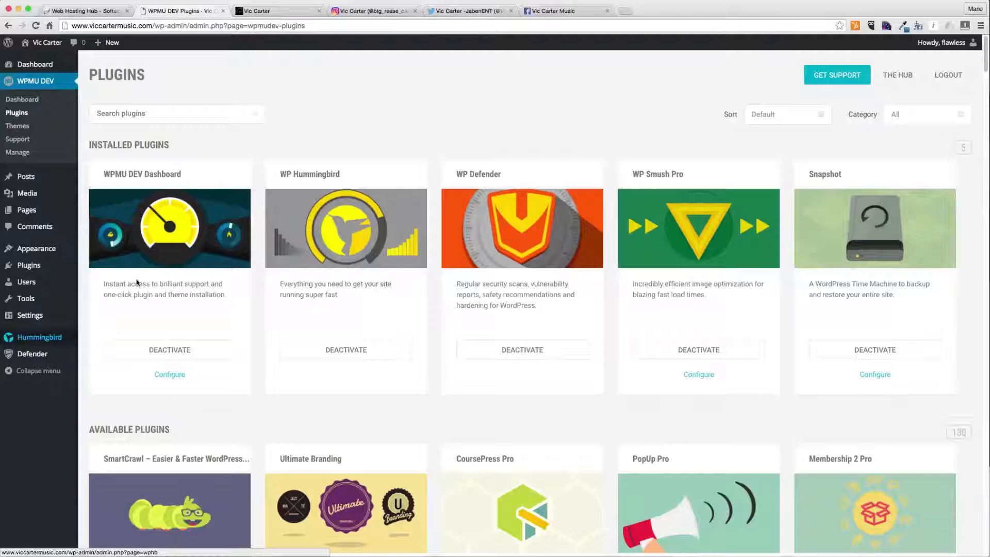
pyautogui.scroll(-3, 217, 324)
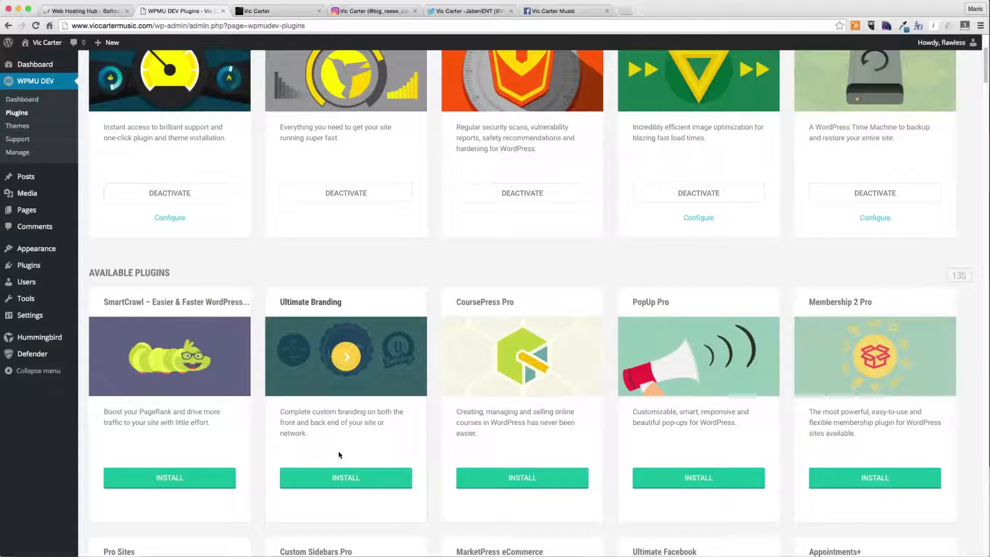
pyautogui.click(343, 478)
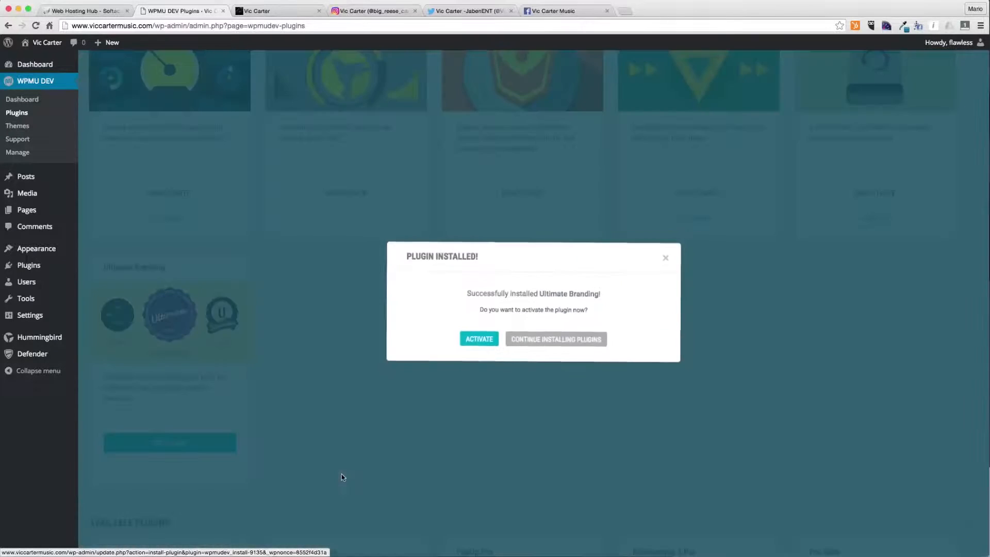
pyautogui.click(477, 342)
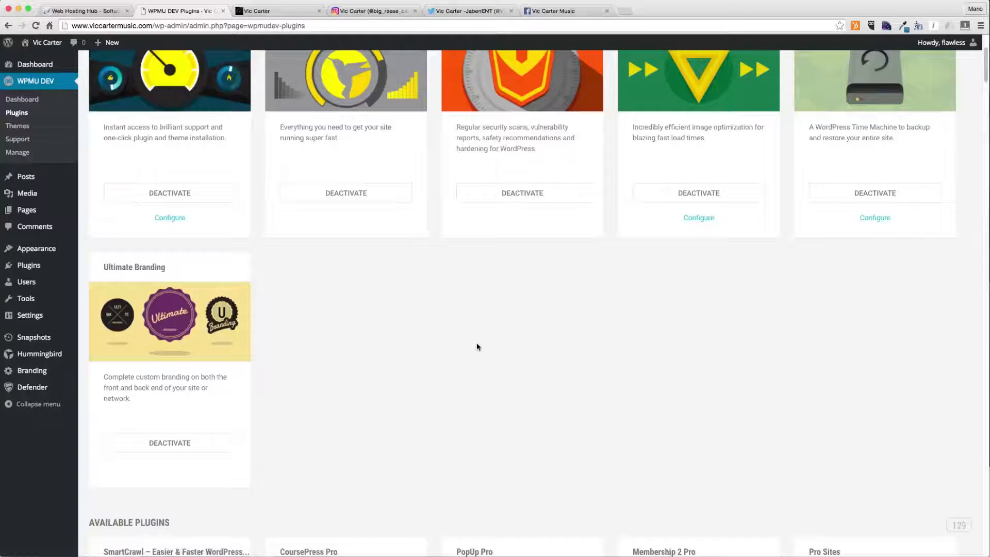
pyautogui.moveTo(126, 335)
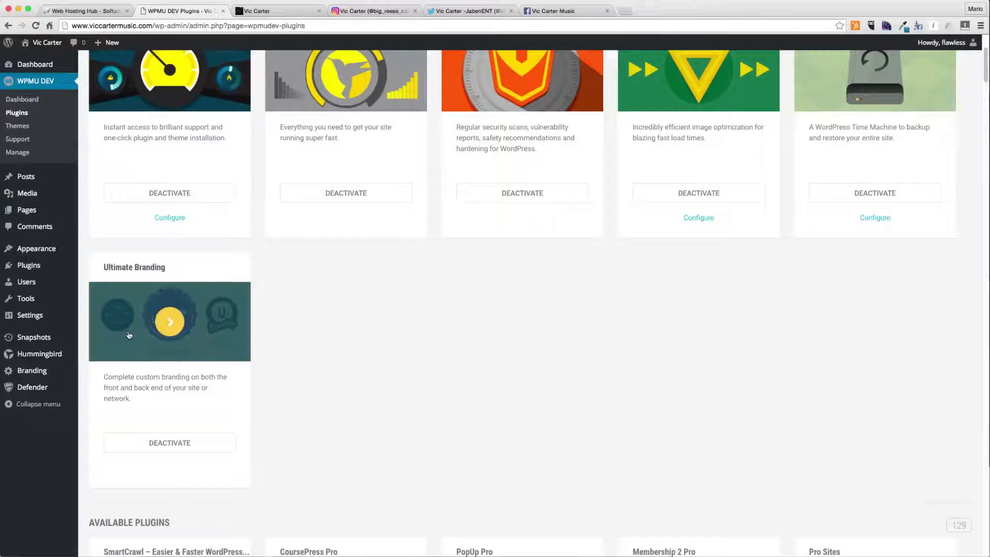
# - Review the Ultimate Branding plugin's feature overview
pyautogui.click(134, 334)
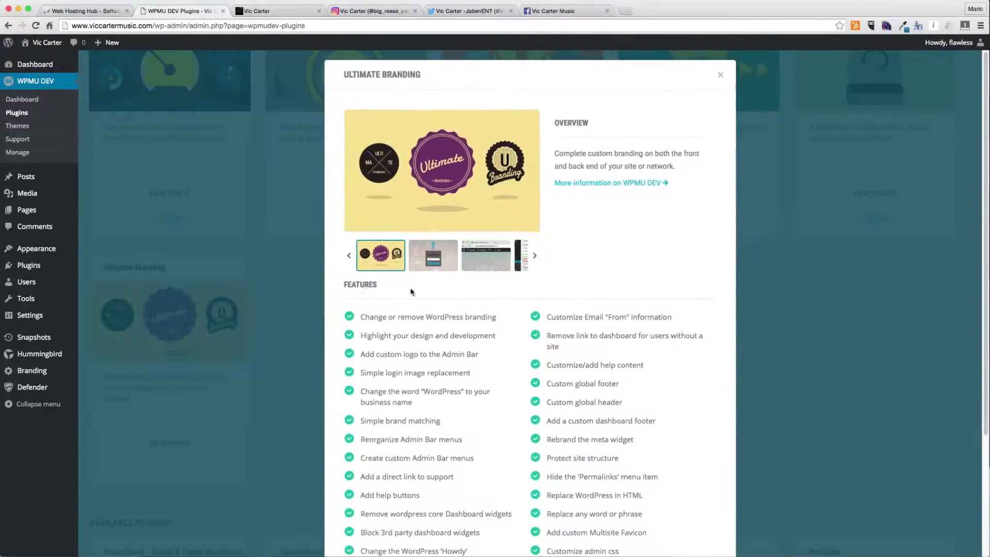
pyautogui.scroll(-5, 422, 289)
pyautogui.scroll(3, 717, 374)
pyautogui.click(721, 74)
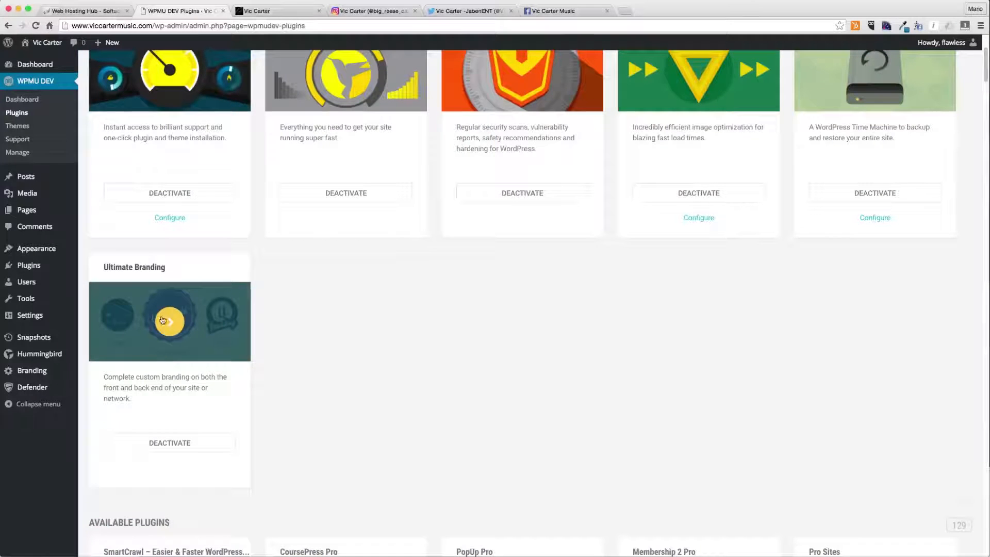
# - Open Branding, enable the Login Image module and go to its Images settings
pyautogui.click(42, 372)
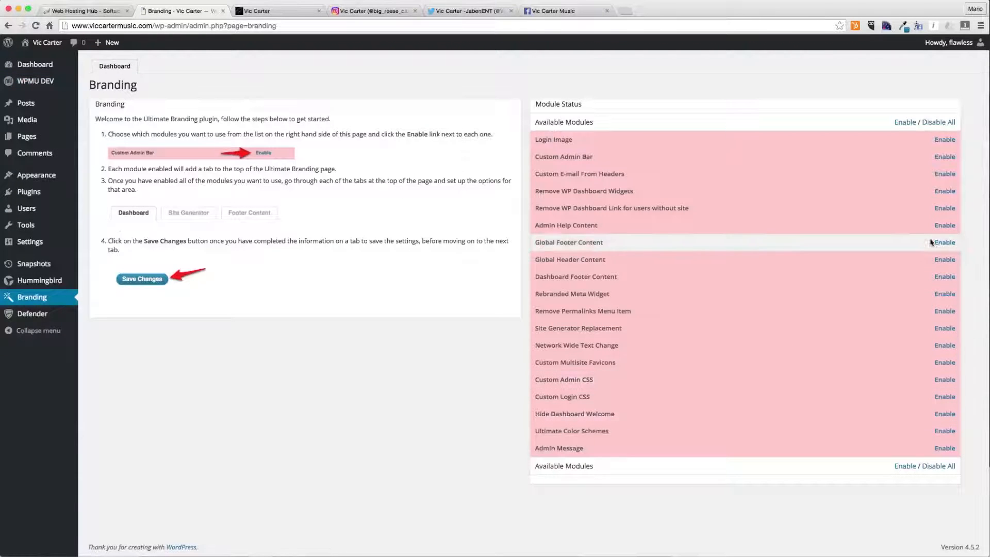
pyautogui.click(946, 140)
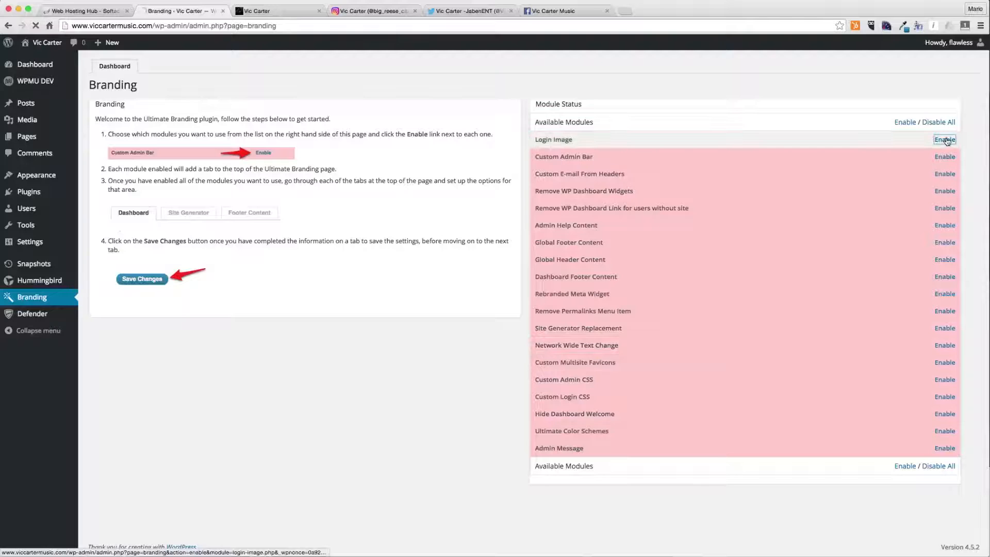
pyautogui.click(152, 67)
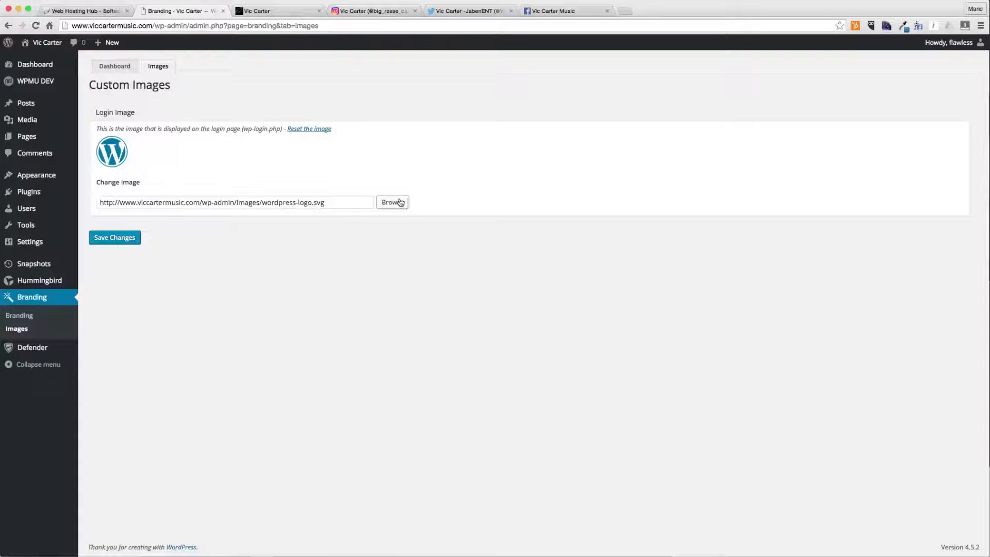
# - Upload Vic-Carter-Music.png from the Vic Carter Music Site folder into the media dialog for the login image
pyautogui.click(400, 201)
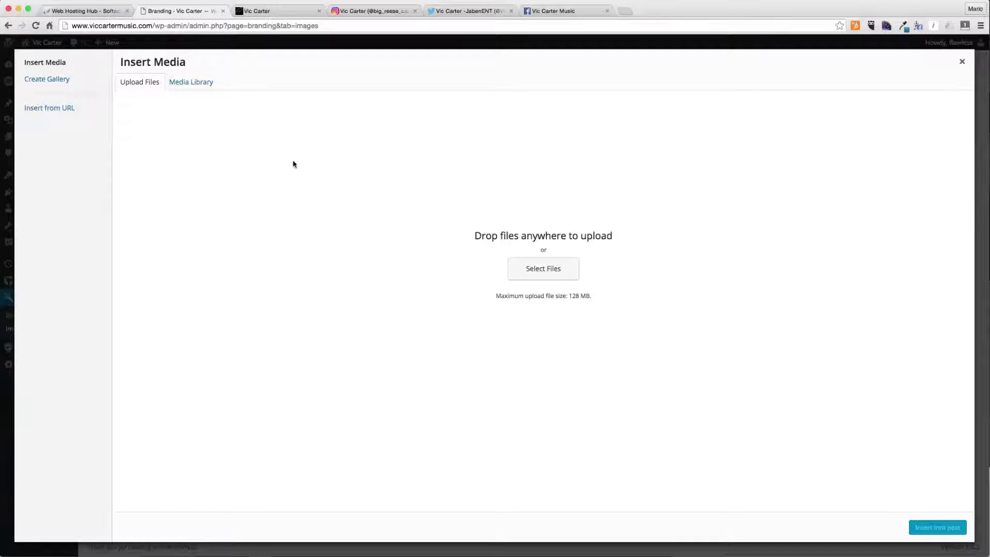
pyautogui.press('super+Tab')
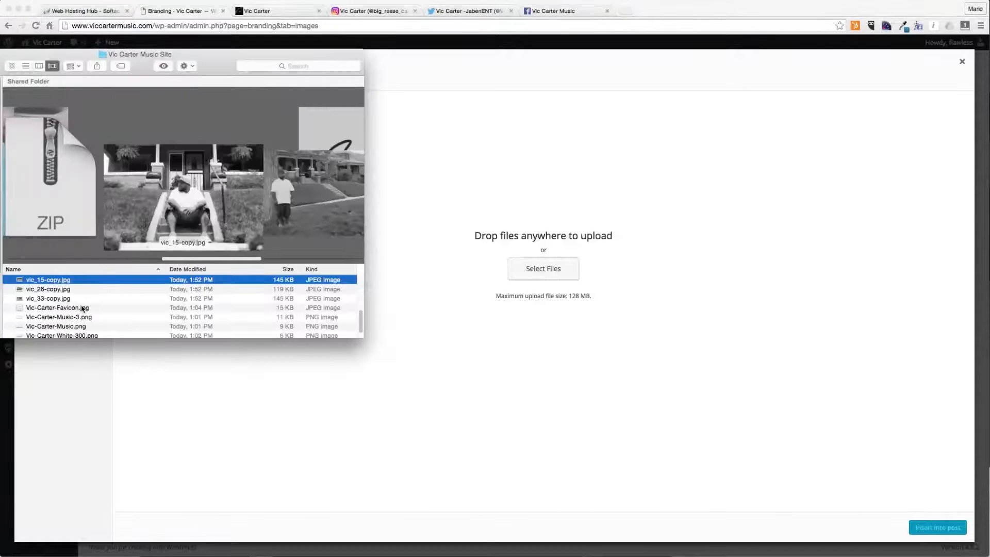
pyautogui.click(99, 327)
pyautogui.press('Down')
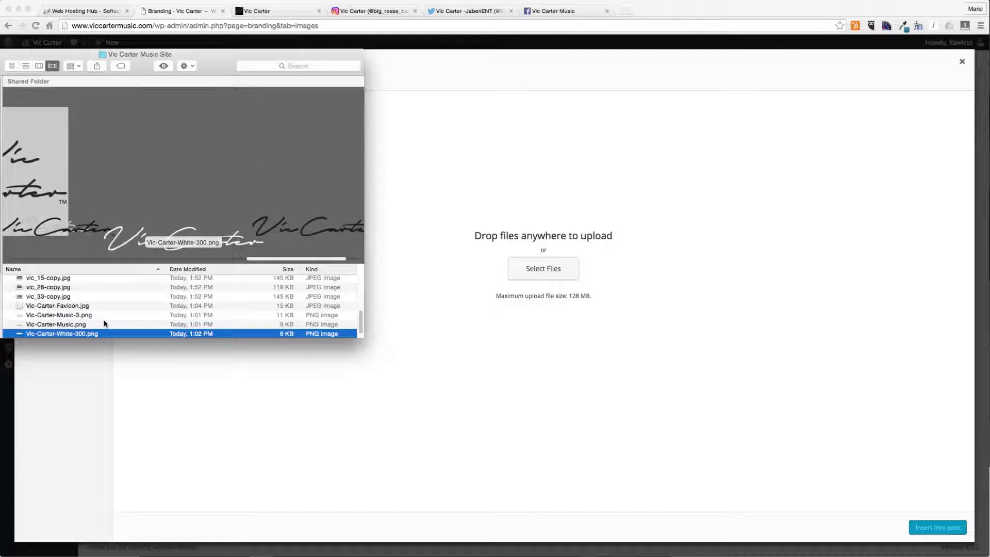
pyautogui.click(104, 324)
pyautogui.press('Down')
pyautogui.press('Up')
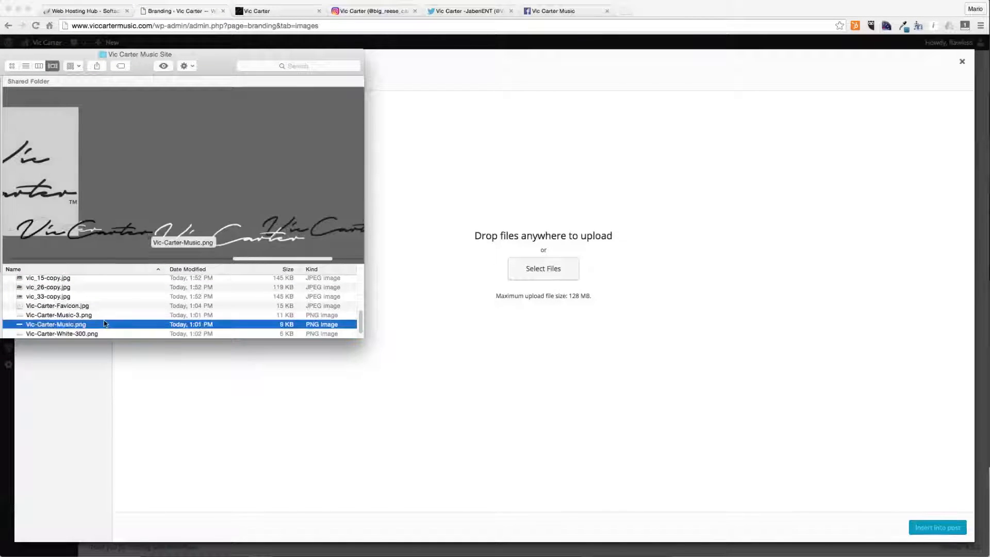
pyautogui.press('Down')
pyautogui.press('Up')
pyautogui.press('Down')
pyautogui.press('Up')
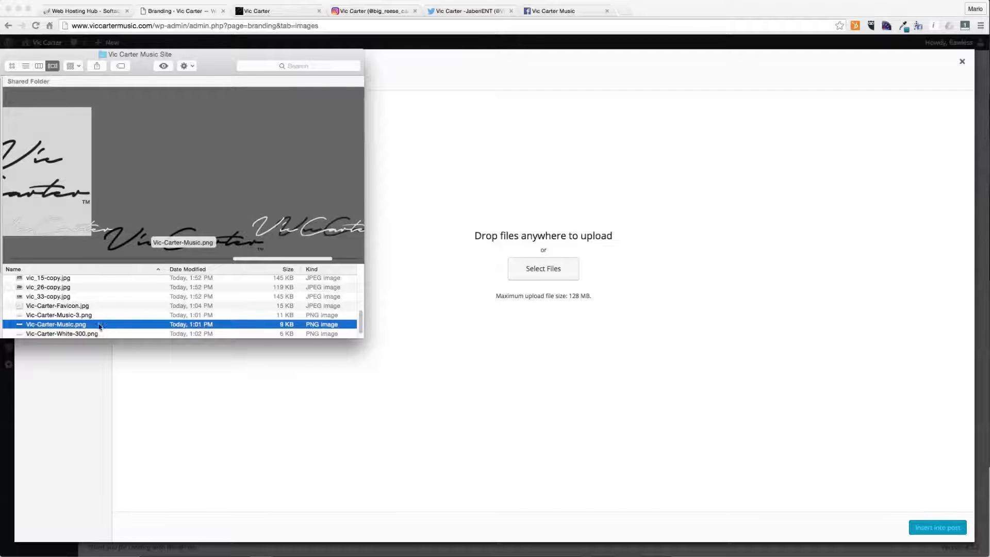
pyautogui.moveTo(79, 332); pyautogui.dragTo(516, 366)
# - Insert the uploaded logo at Medium 300 × 46 size as the login image and save the changes
pyautogui.click(659, 153)
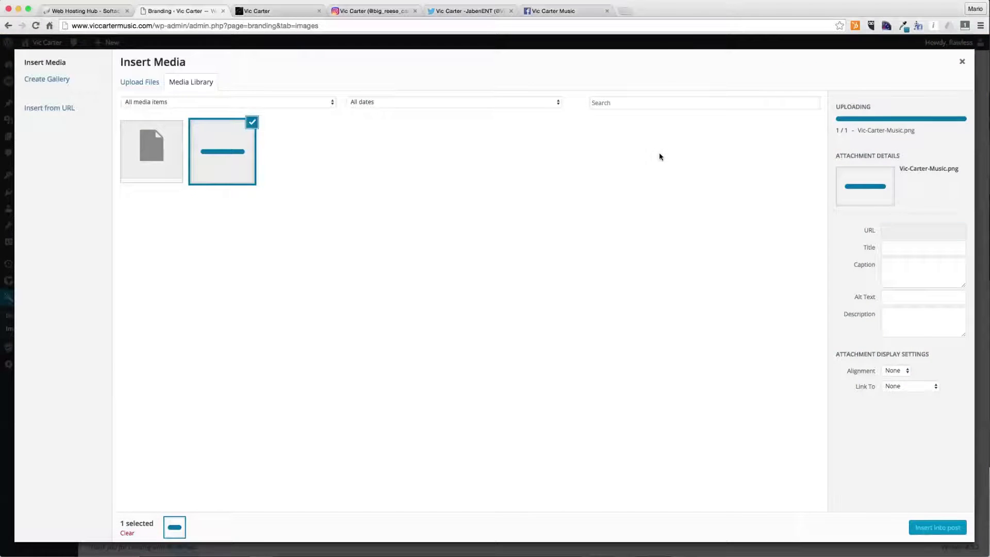
pyautogui.click(227, 165)
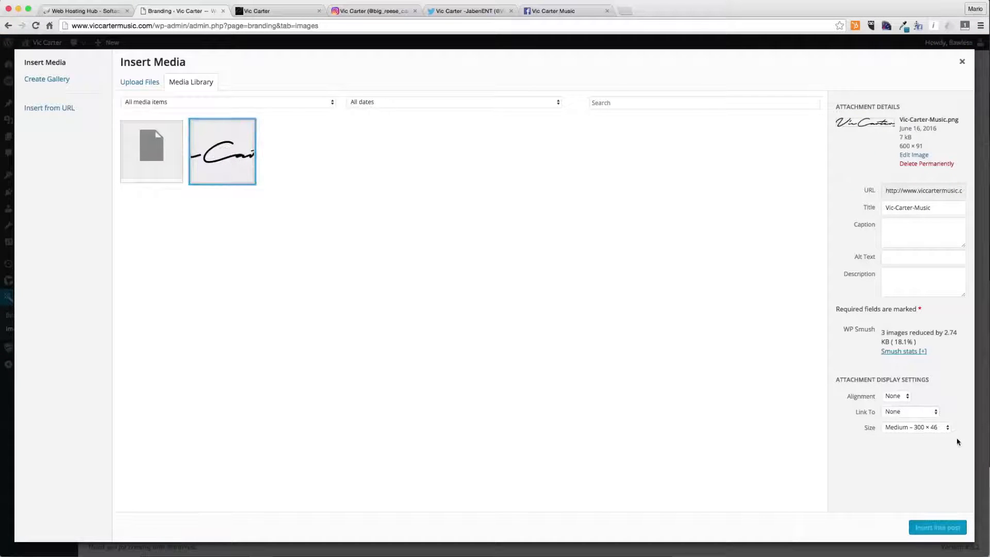
pyautogui.click(916, 427)
pyautogui.click(917, 427)
pyautogui.click(218, 158)
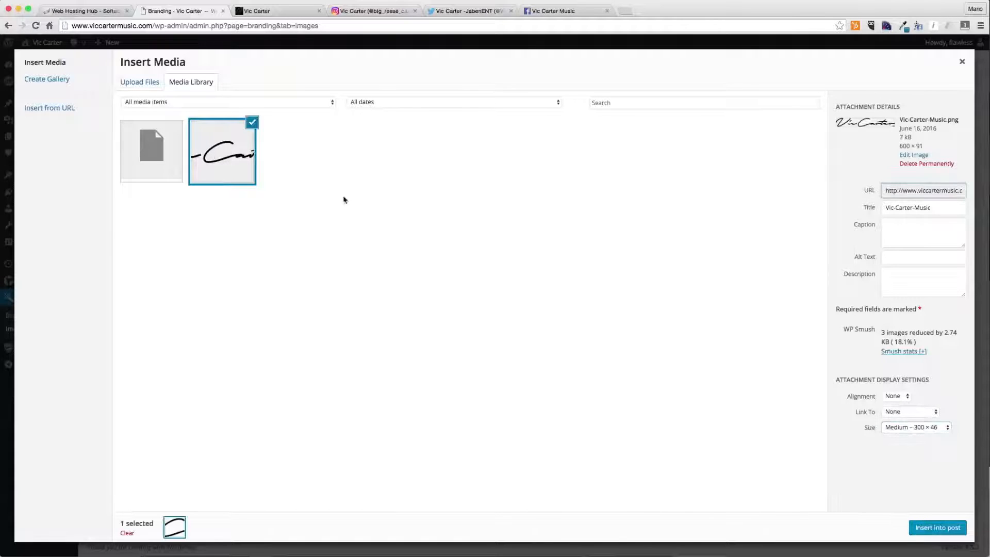
pyautogui.click(931, 529)
pyautogui.click(132, 239)
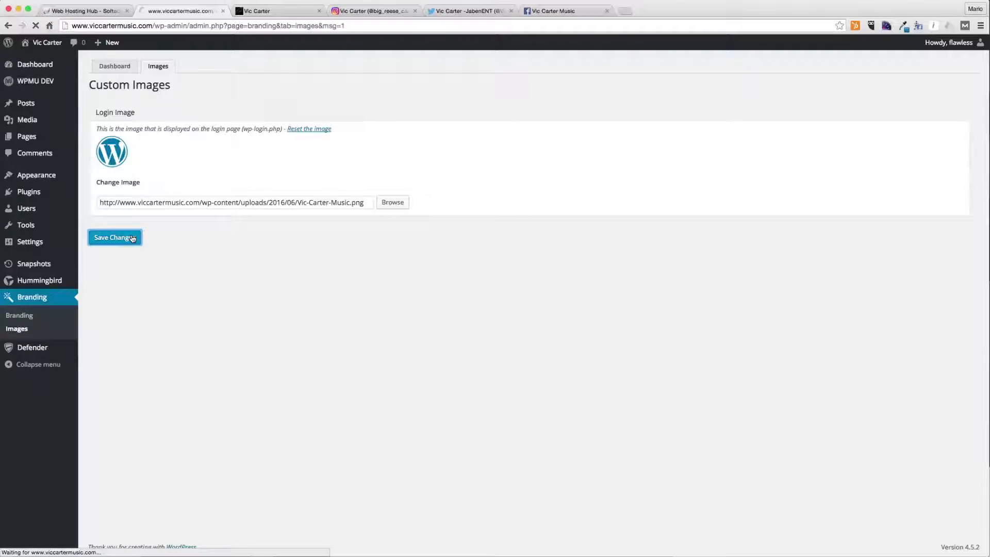
# - Preview the site's login page in a private browser window to check the new logo
pyautogui.press('super+shift+n')
pyautogui.write('vic')
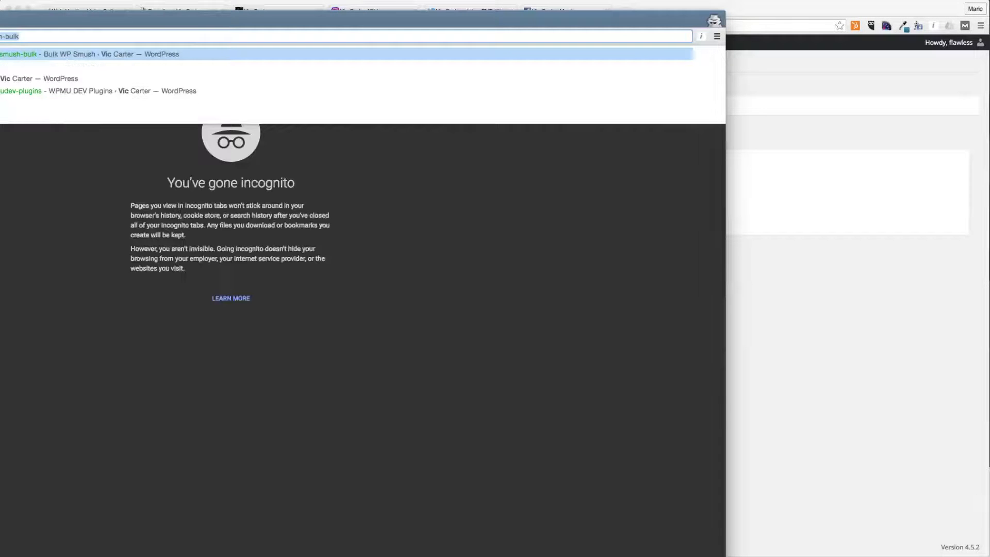
pyautogui.press('Return')
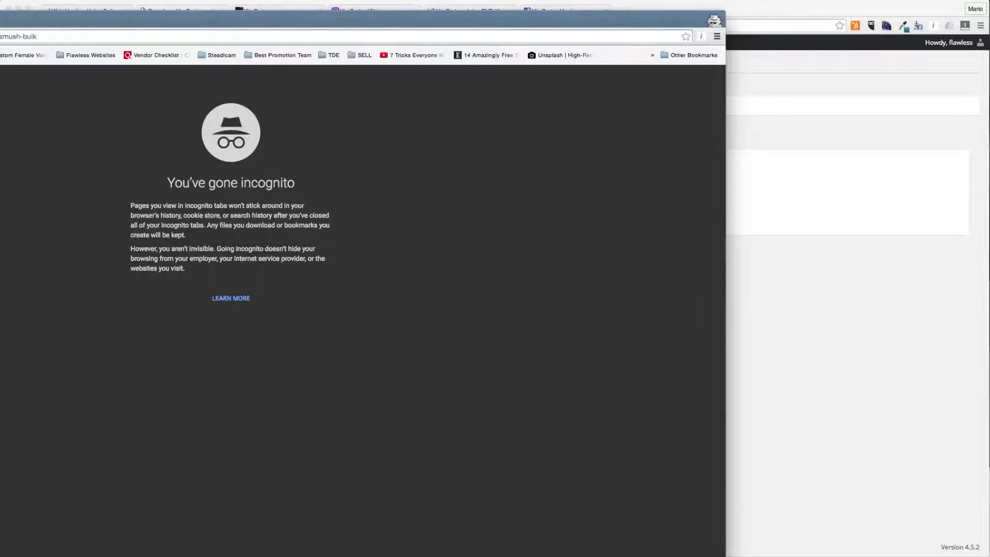
pyautogui.moveTo(0, 161); pyautogui.dragTo(106, 157)
pyautogui.moveTo(450, 21); pyautogui.dragTo(585, 21)
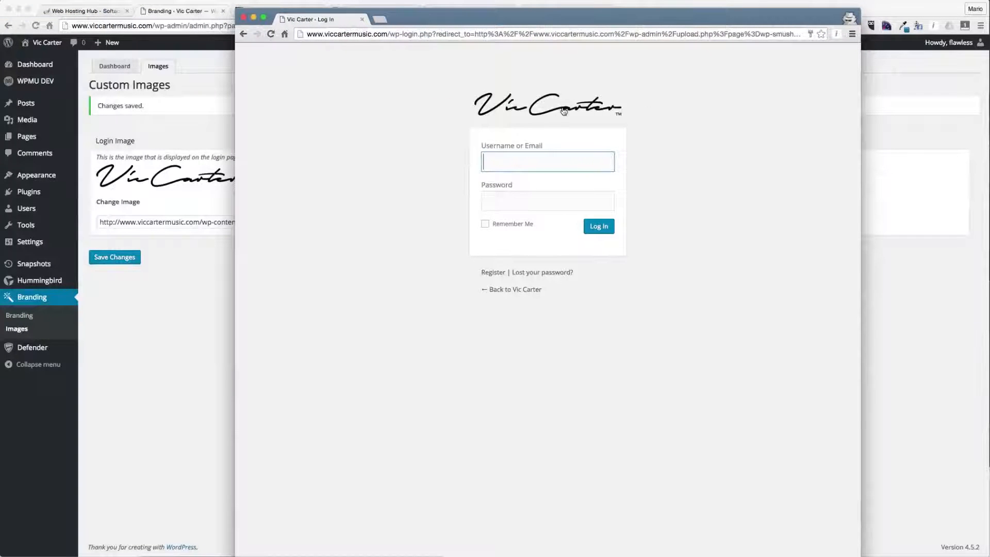
pyautogui.moveTo(474, 20); pyautogui.dragTo(383, 189)
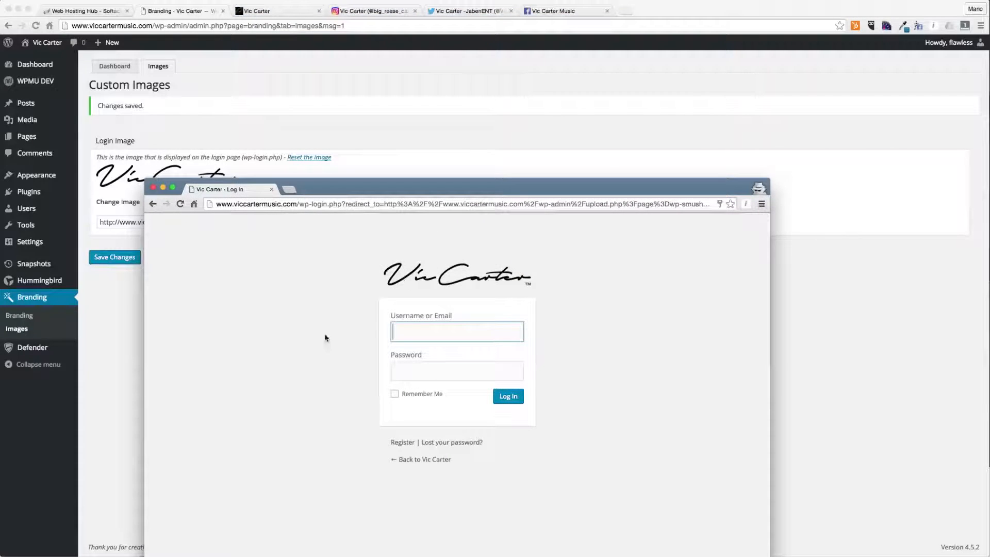
pyautogui.click(270, 190)
# - Search the WPMU DEV plugins for "pay" and install and activate Pay with a Like
pyautogui.moveTo(47, 116)
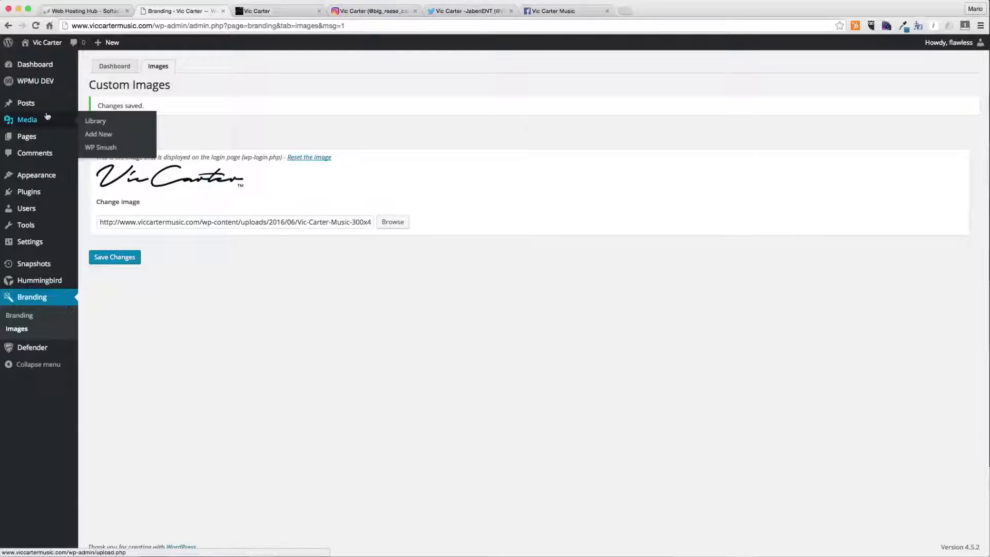
pyautogui.moveTo(49, 83)
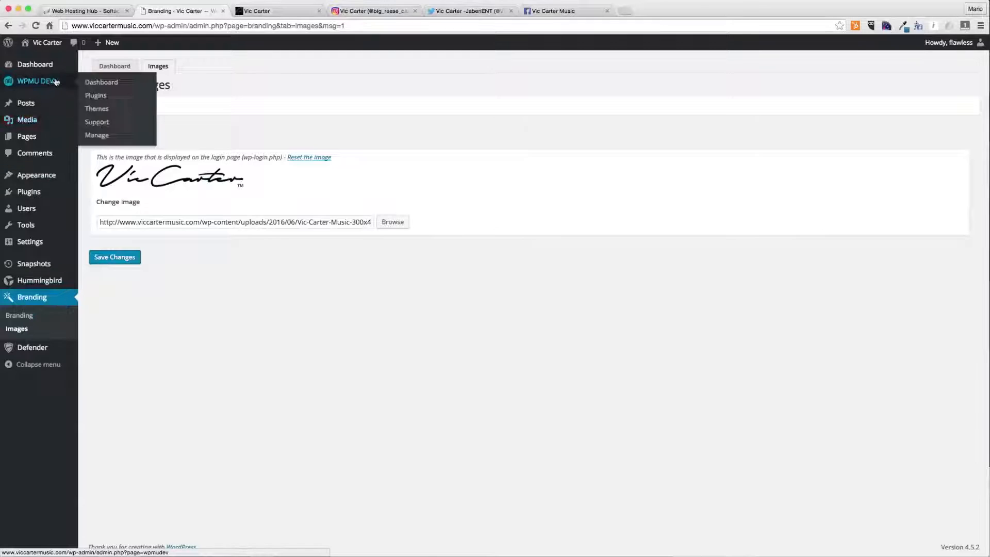
pyautogui.click(97, 96)
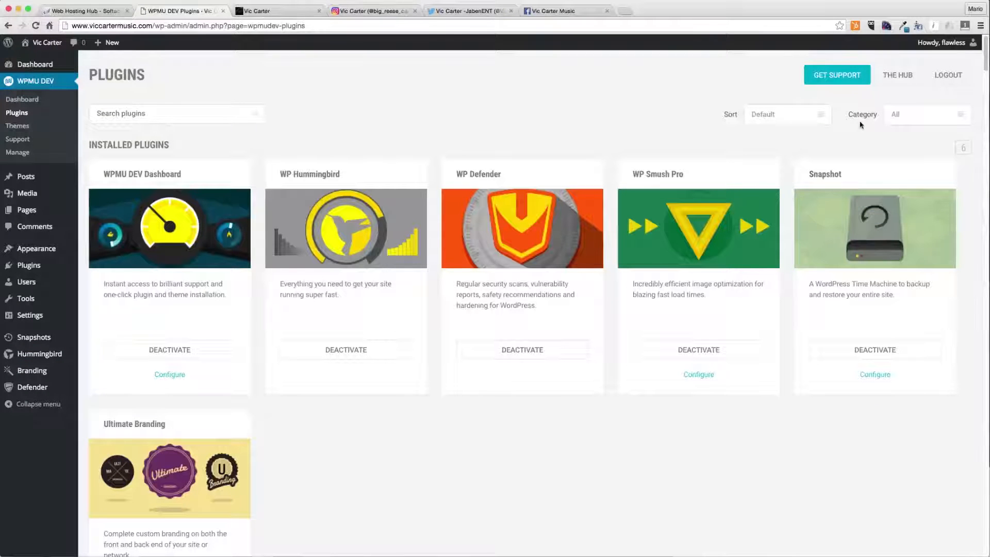
pyautogui.click(124, 109)
pyautogui.write('o')
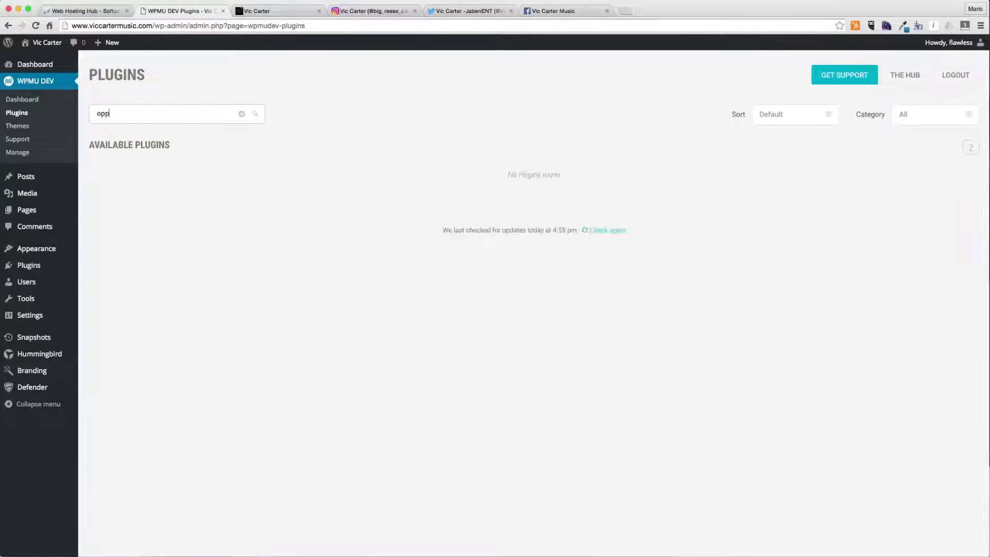
pyautogui.press('BackSpace')
pyautogui.write('pay')
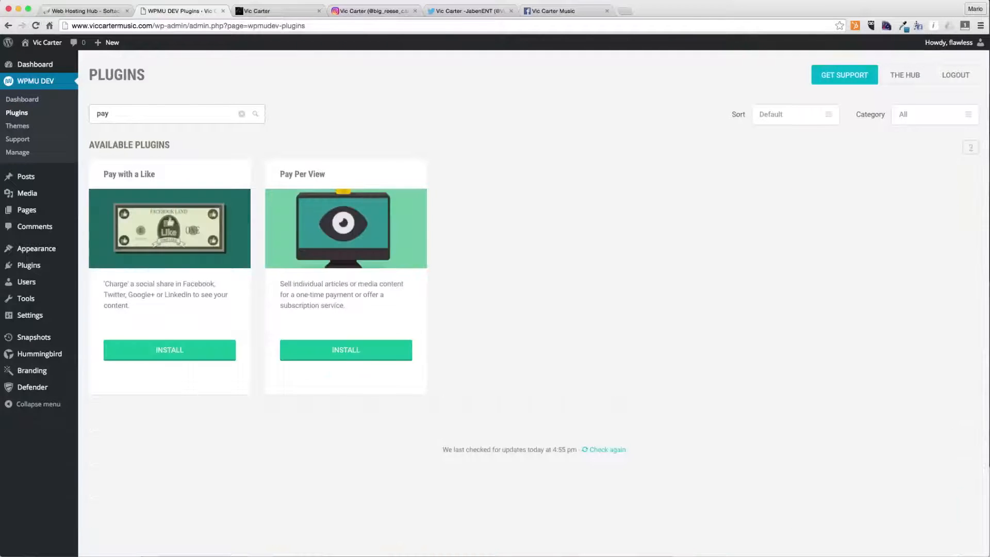
pyautogui.click(164, 356)
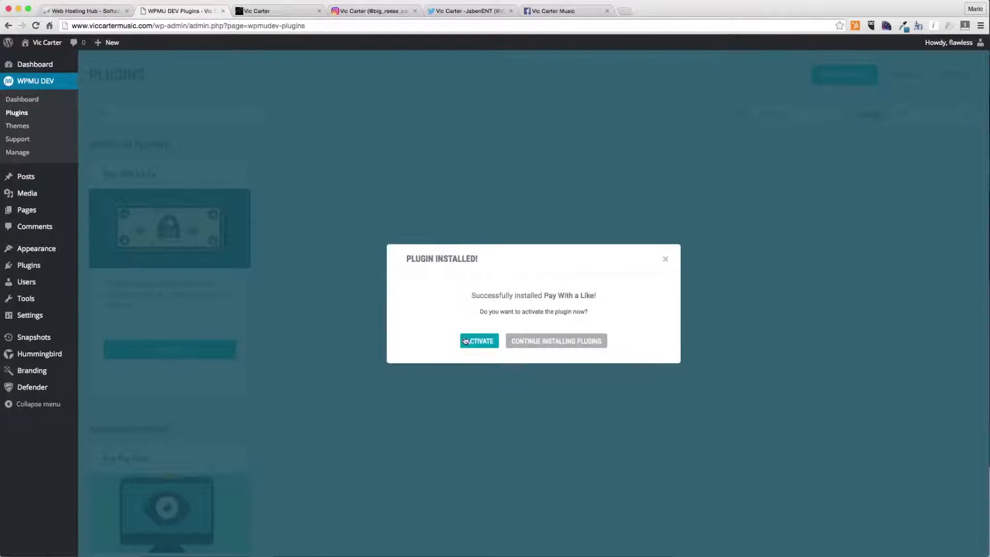
pyautogui.click(467, 341)
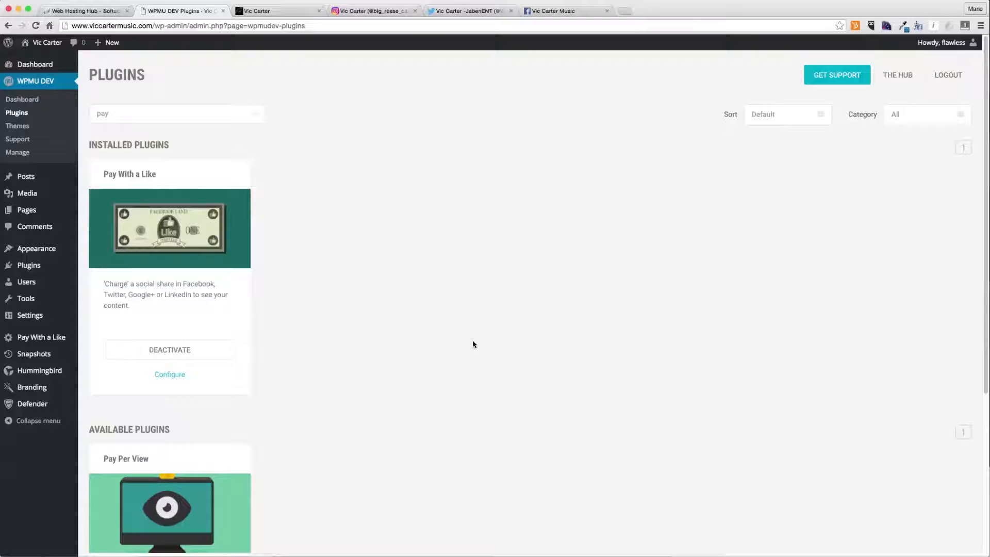
# - Review Pay with a Like's feature details and screenshots
pyautogui.moveTo(144, 233)
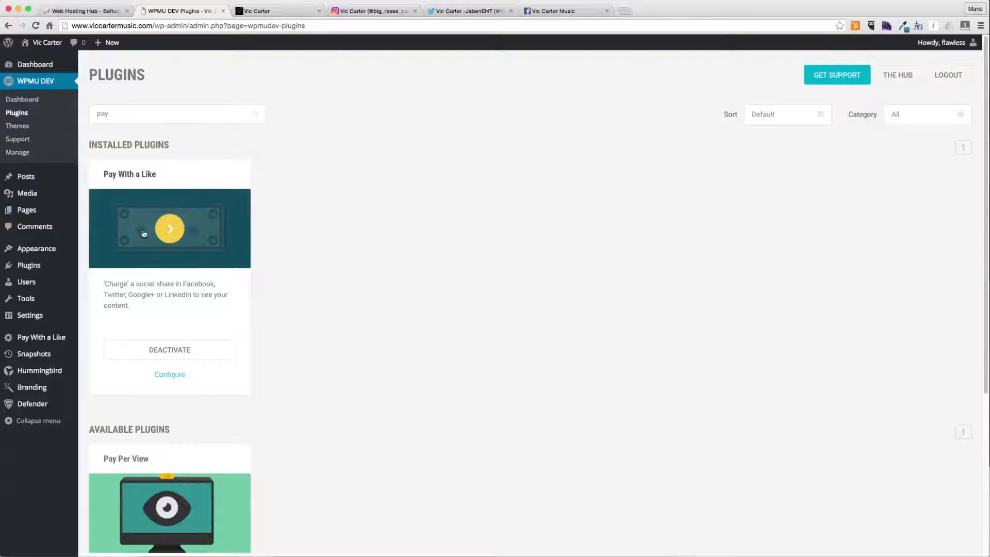
pyautogui.click(178, 227)
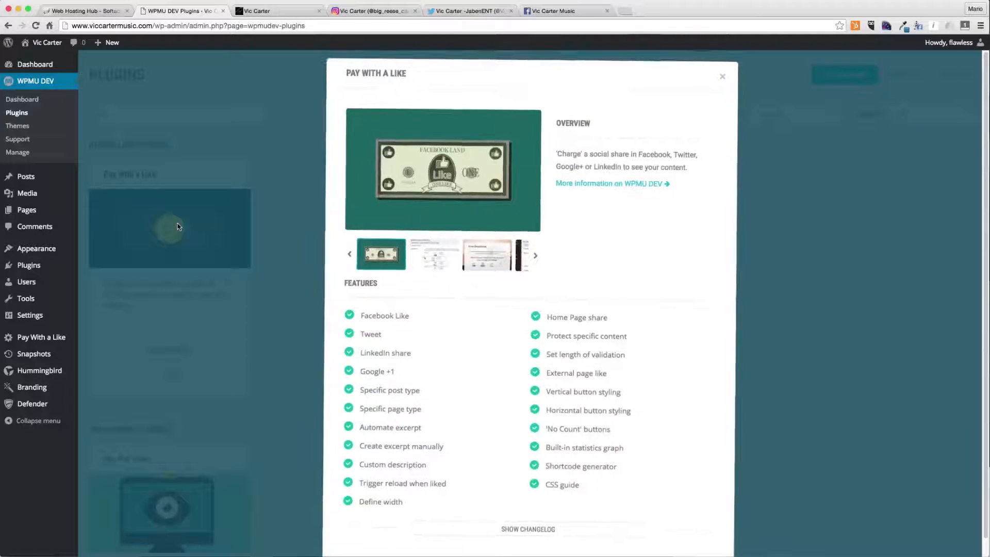
pyautogui.click(452, 263)
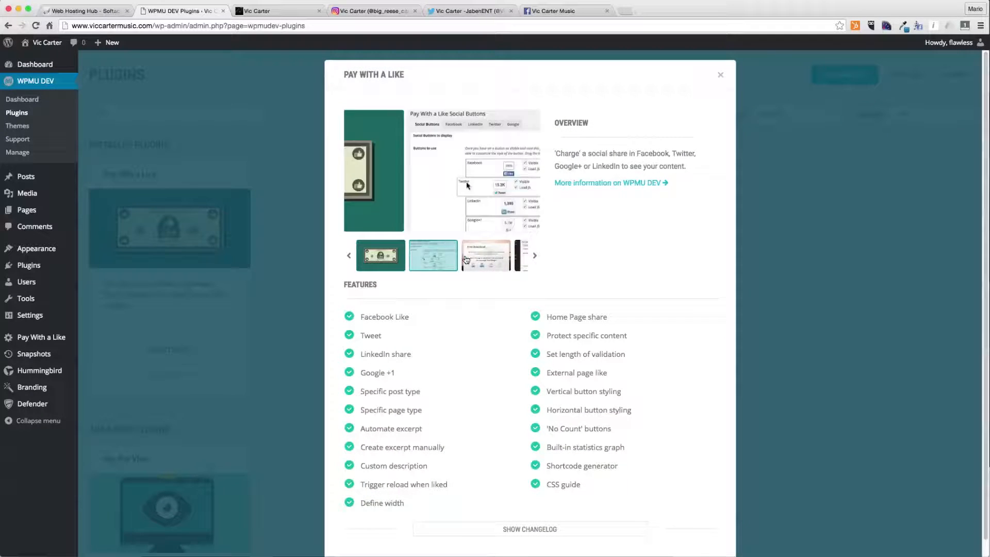
pyautogui.click(469, 260)
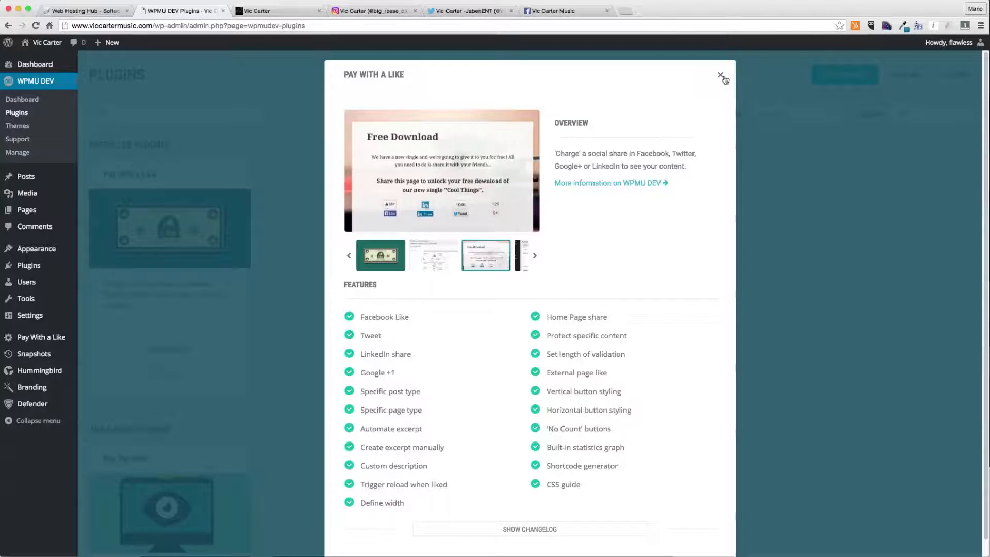
pyautogui.click(721, 75)
# - Clear the search, look up "anal" and install and activate Google Analytics +
pyautogui.moveTo(194, 246)
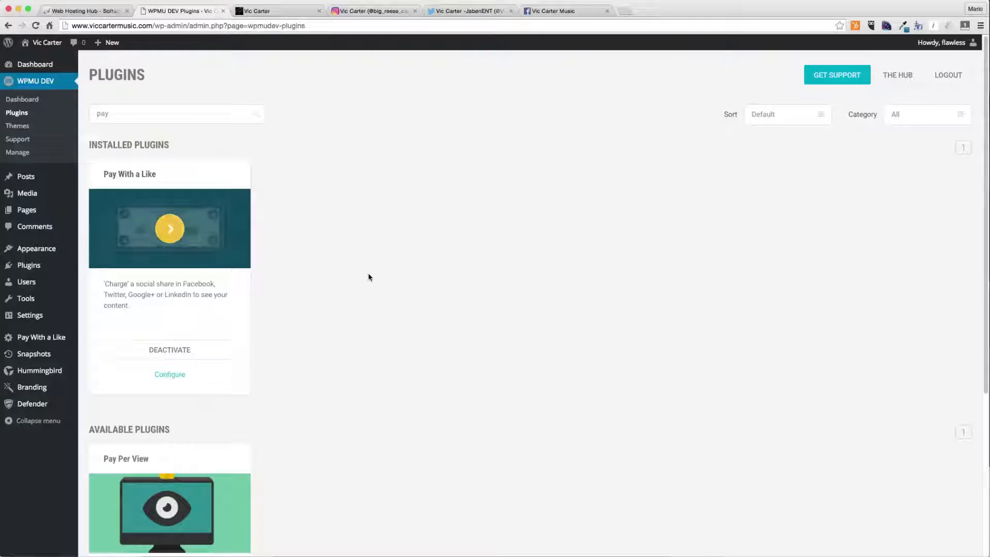
pyautogui.click(209, 112)
pyautogui.press('super+a')
pyautogui.press('BackSpace')
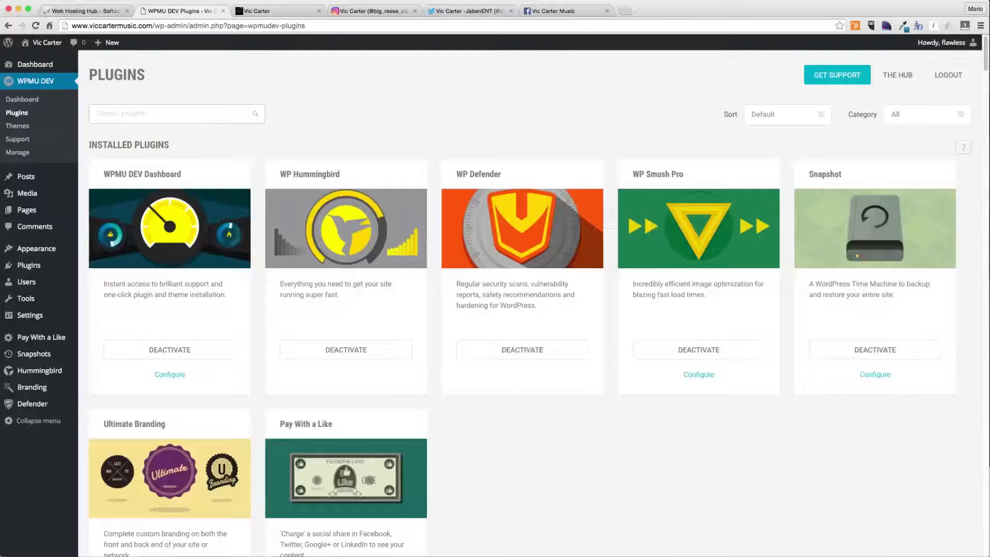
pyautogui.write('anal')
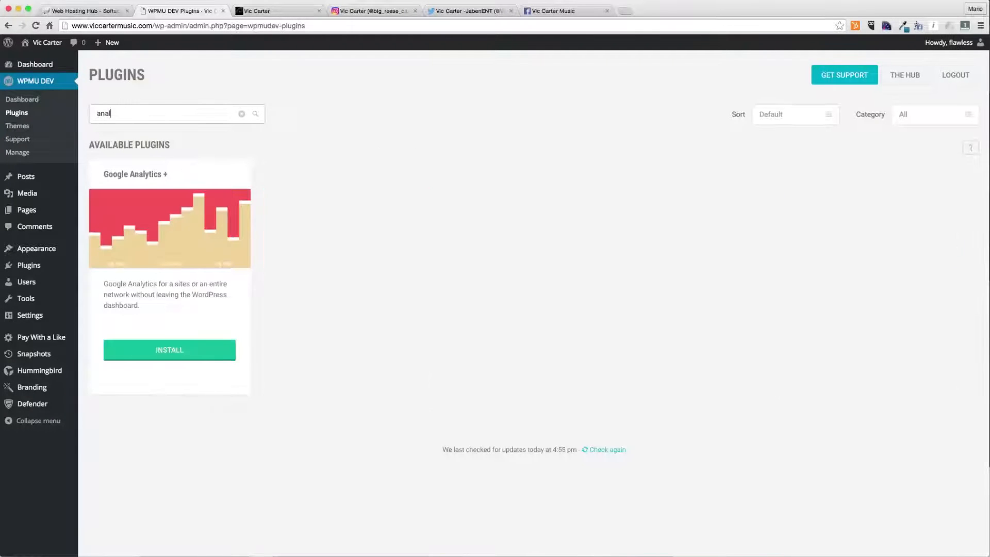
pyautogui.click(155, 350)
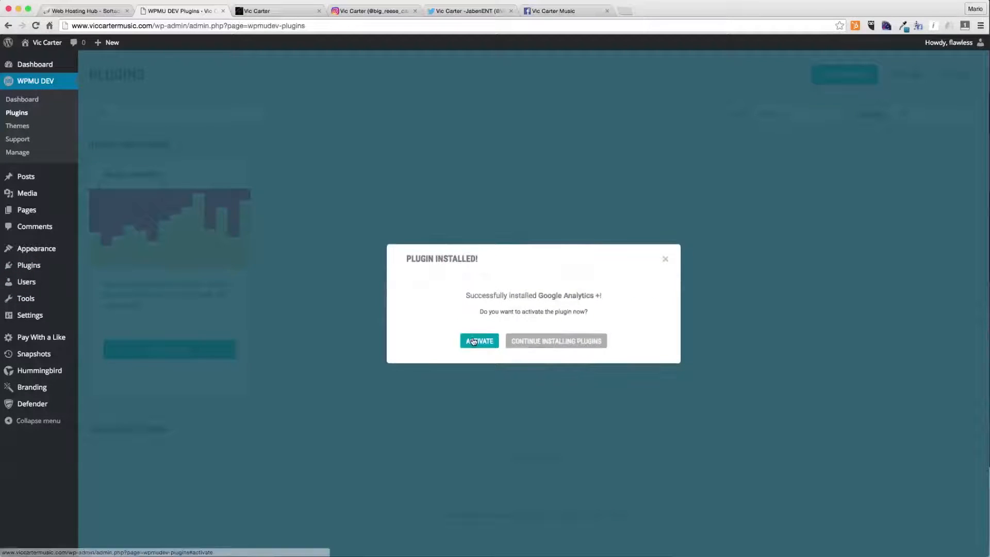
pyautogui.click(475, 341)
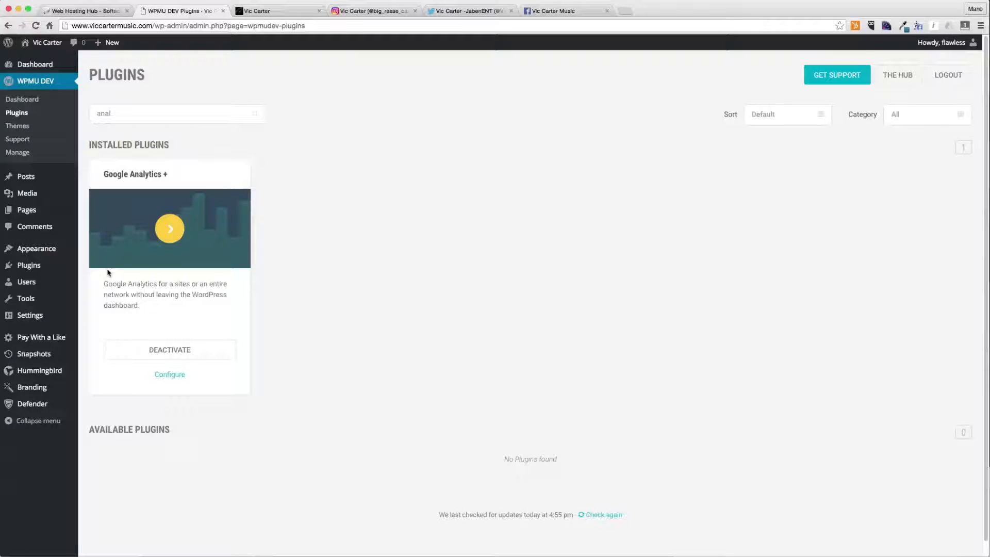
pyautogui.moveTo(38, 269)
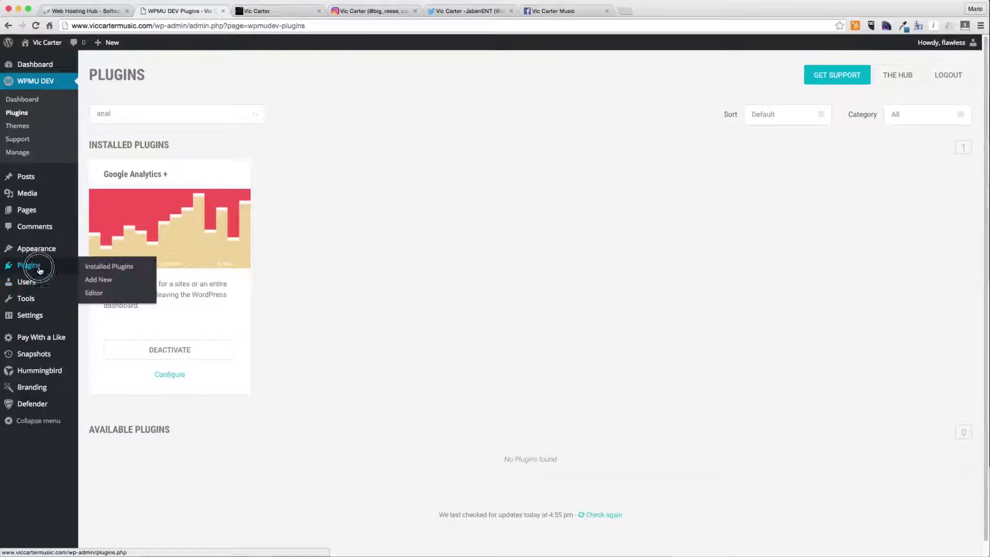
# - Search the plugin directory for "woocommerce", install and activate WooCommerce, and skip its setup wizard
pyautogui.click(104, 283)
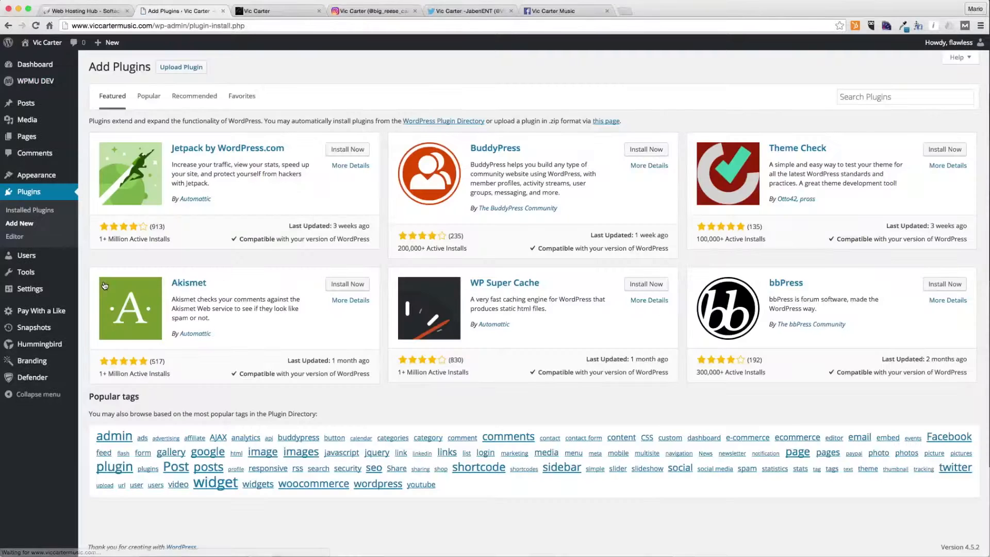
pyautogui.click(888, 97)
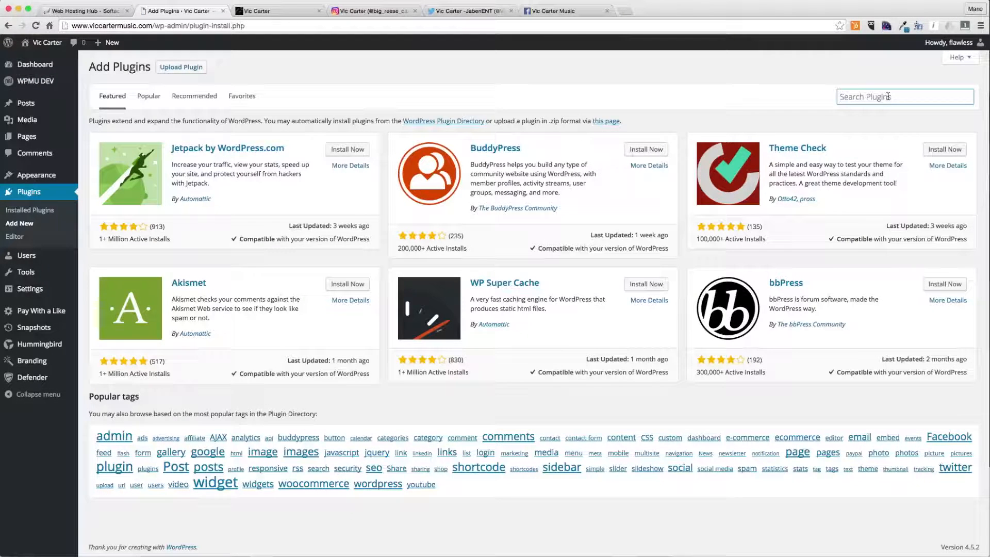
pyautogui.write('woocommerce')
pyautogui.press('Return')
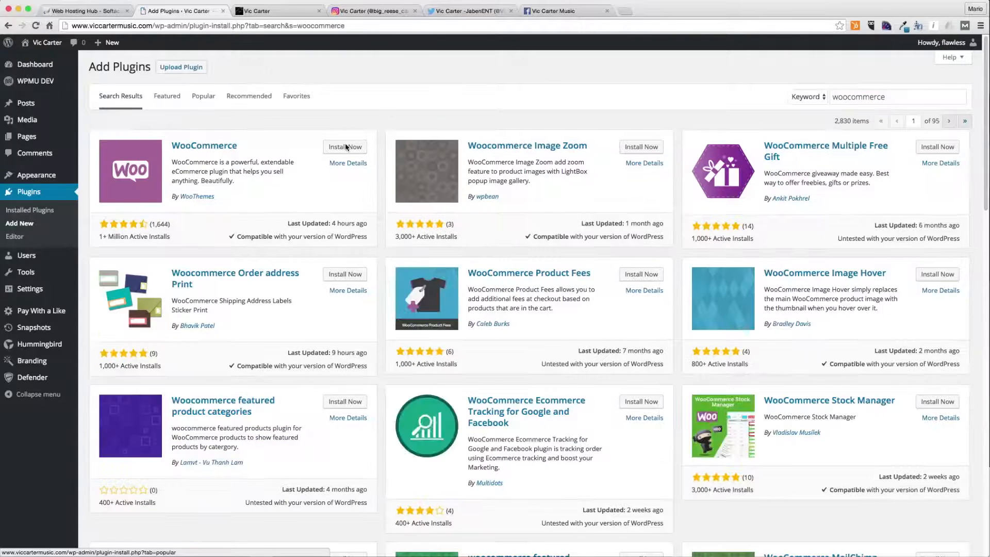
pyautogui.click(342, 146)
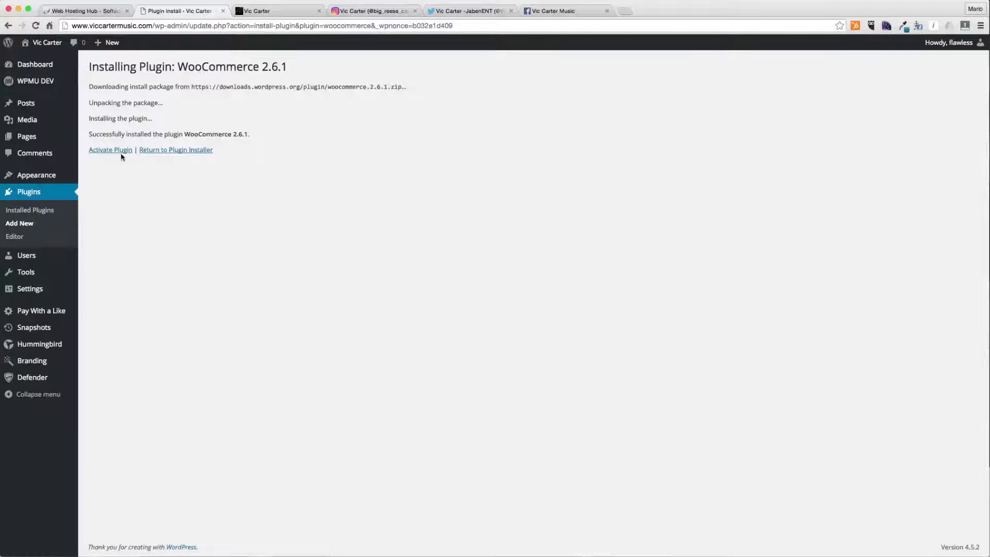
pyautogui.click(118, 153)
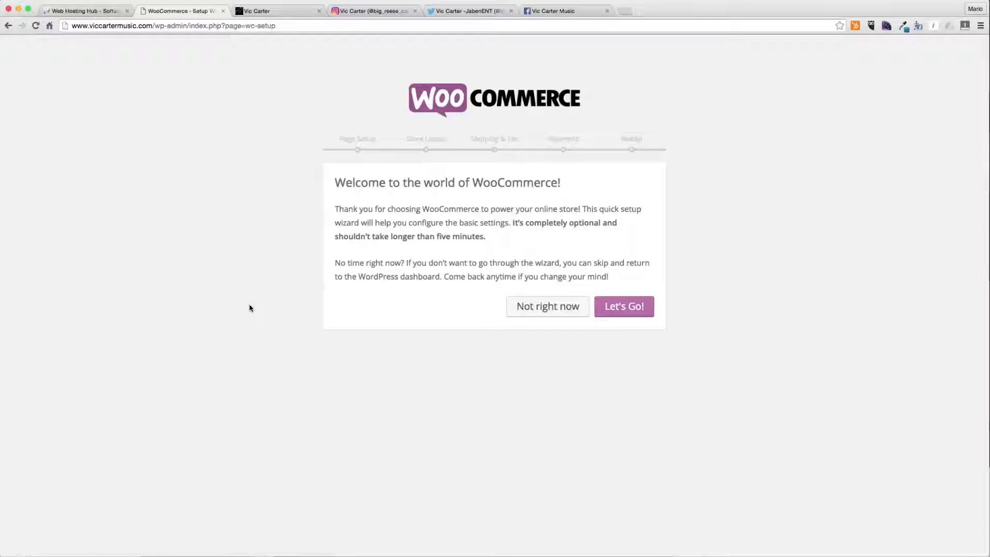
pyautogui.click(519, 305)
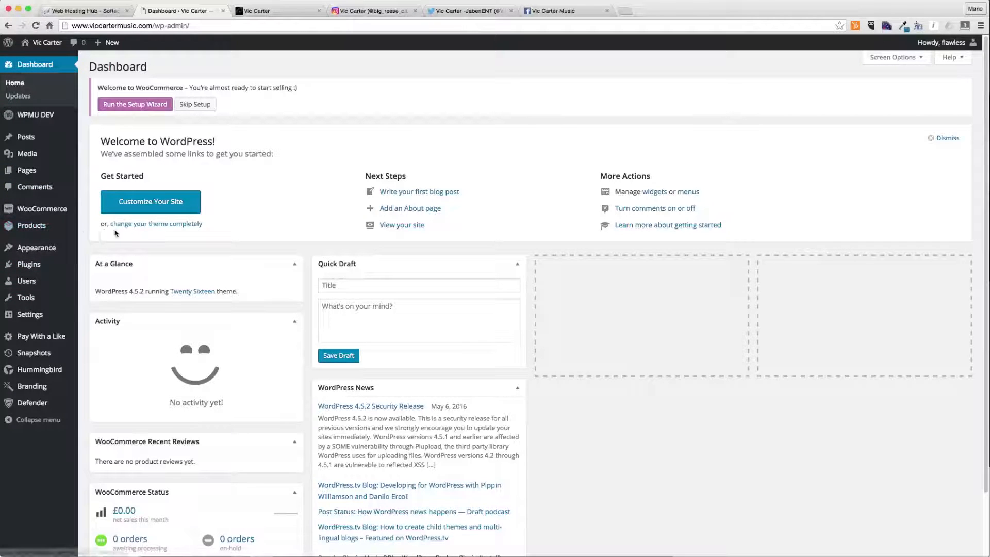
# - Open the WooCommerce settings and set the base location to United States (US) — Colorado
pyautogui.moveTo(51, 209)
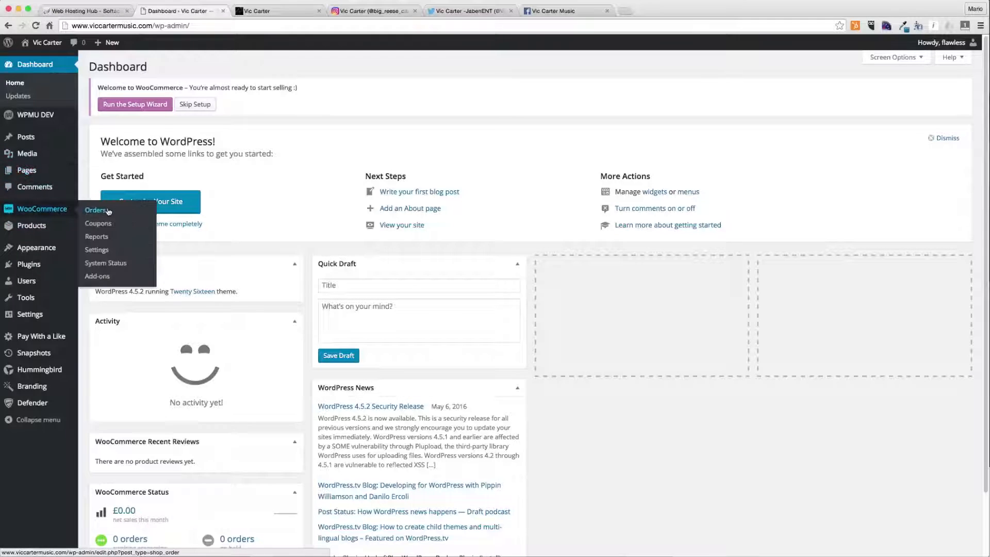
pyautogui.click(105, 251)
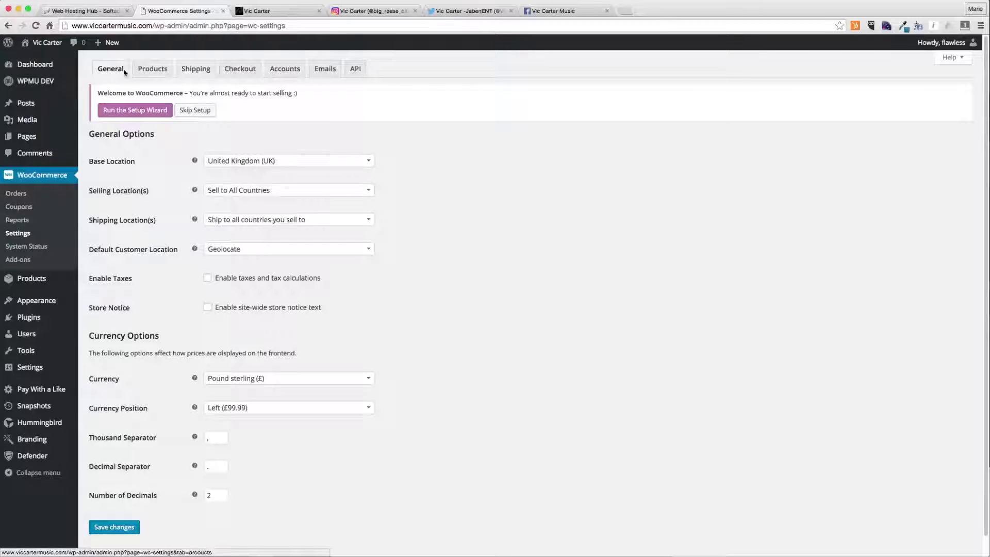
pyautogui.click(251, 164)
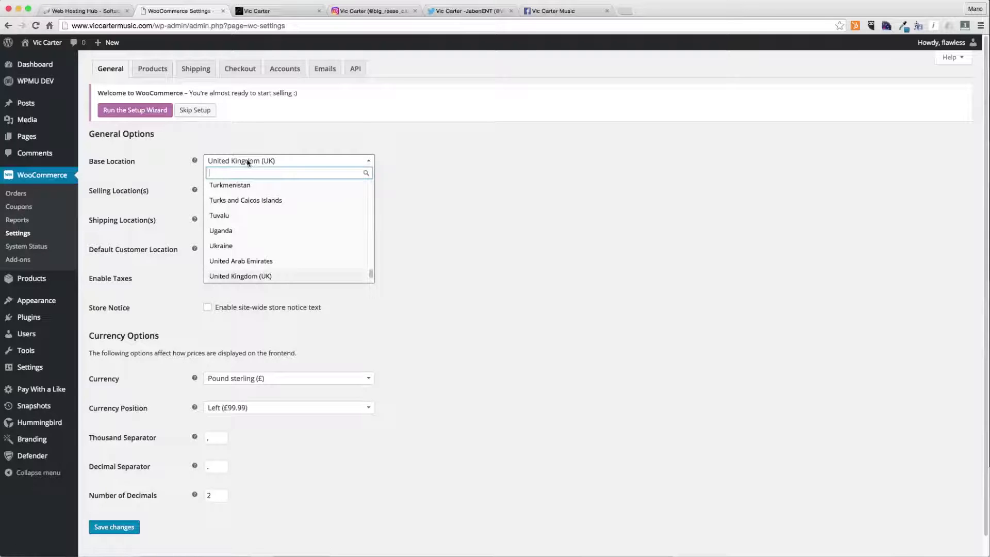
pyautogui.write('united states')
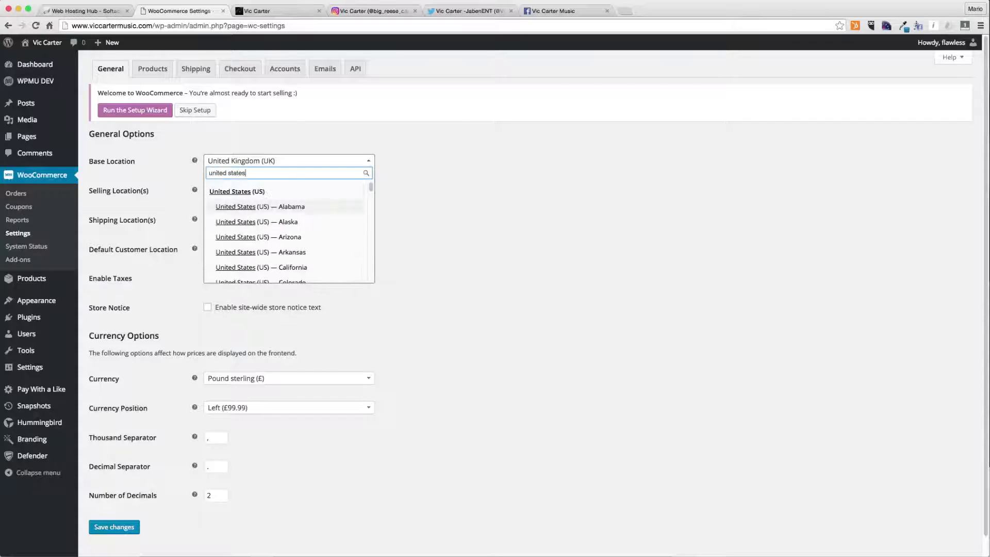
pyautogui.press('super+a')
pyautogui.write('color')
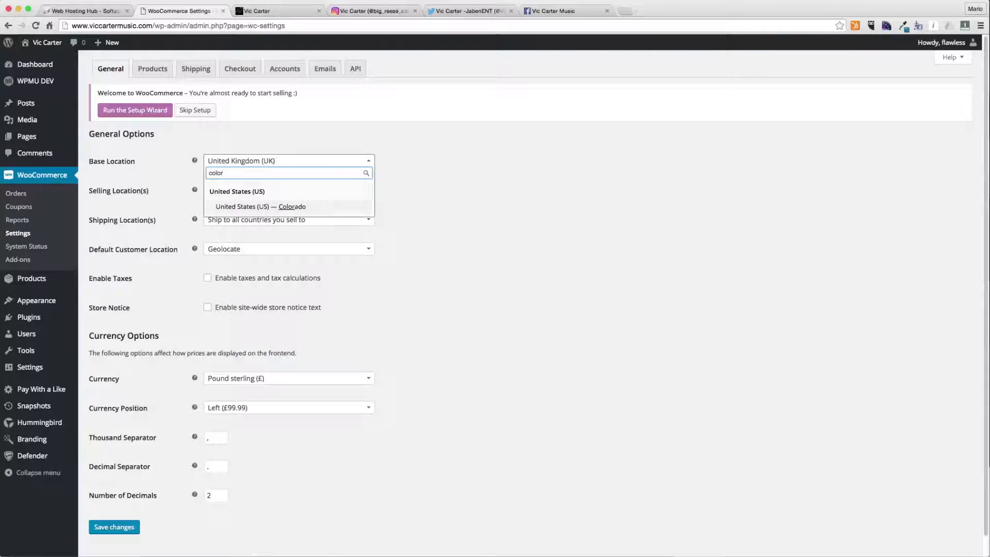
pyautogui.press('Return')
# - Restrict selling to specific countries, choosing United States (US) and Canada
pyautogui.click(249, 190)
pyautogui.click(250, 235)
pyautogui.click(250, 215)
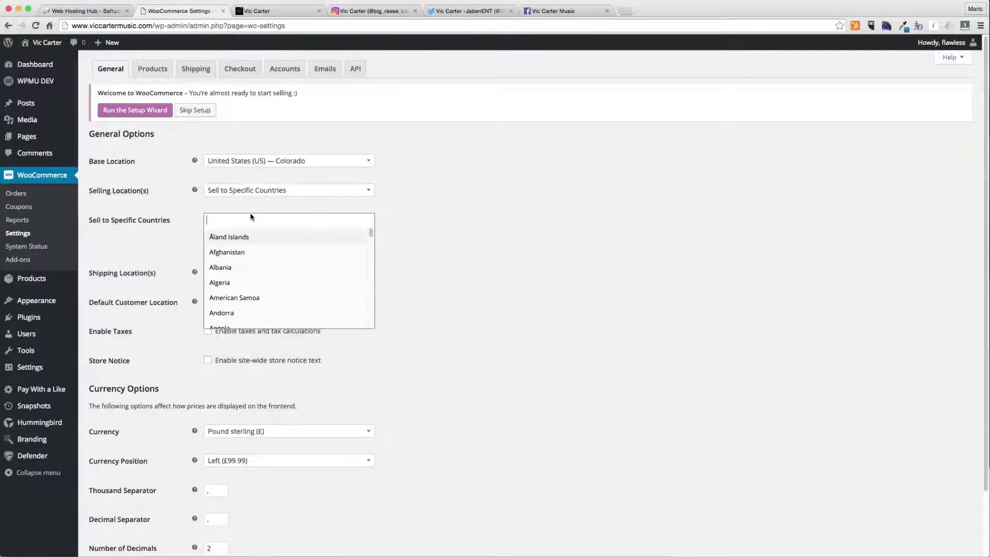
pyautogui.write('united states')
pyautogui.press('Return')
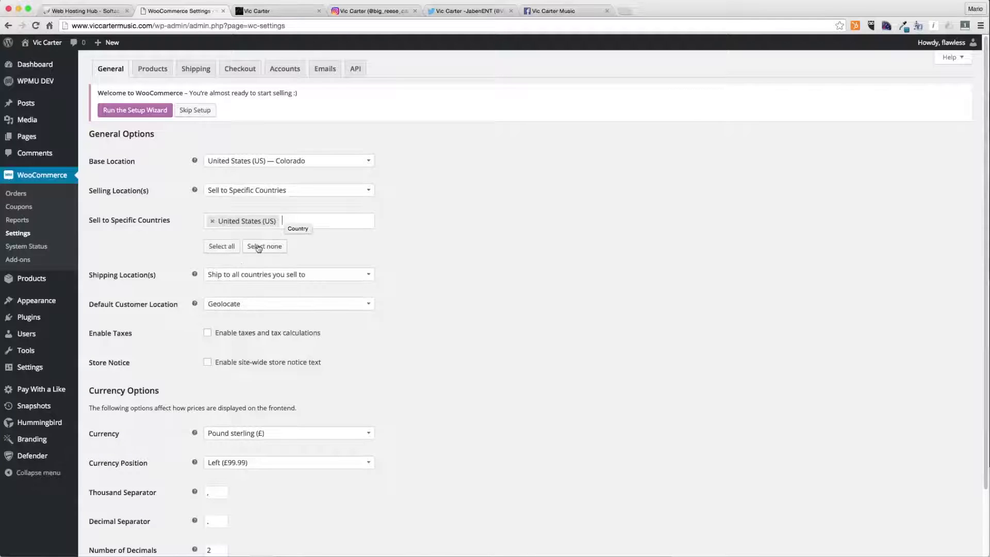
pyautogui.click(245, 274)
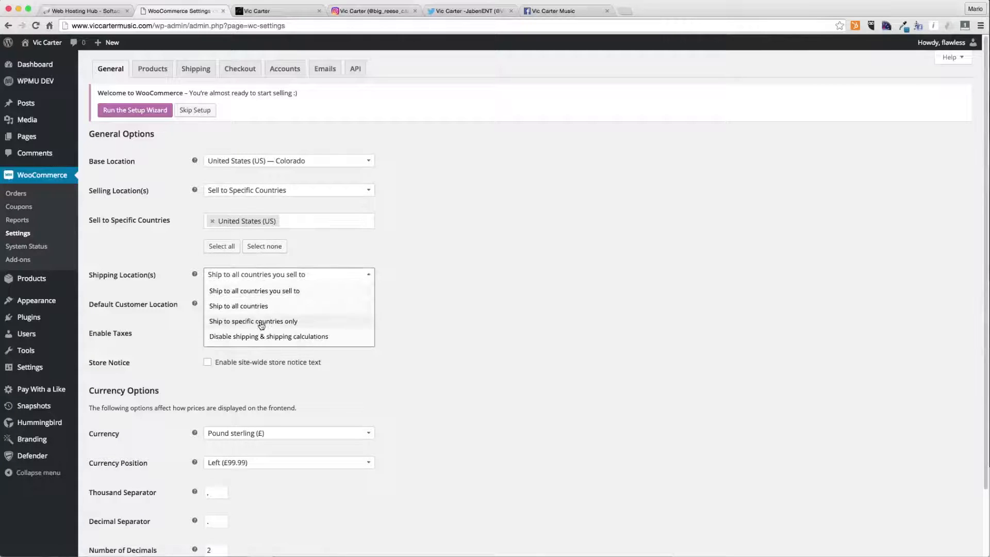
pyautogui.click(273, 291)
pyautogui.click(256, 306)
pyautogui.click(256, 305)
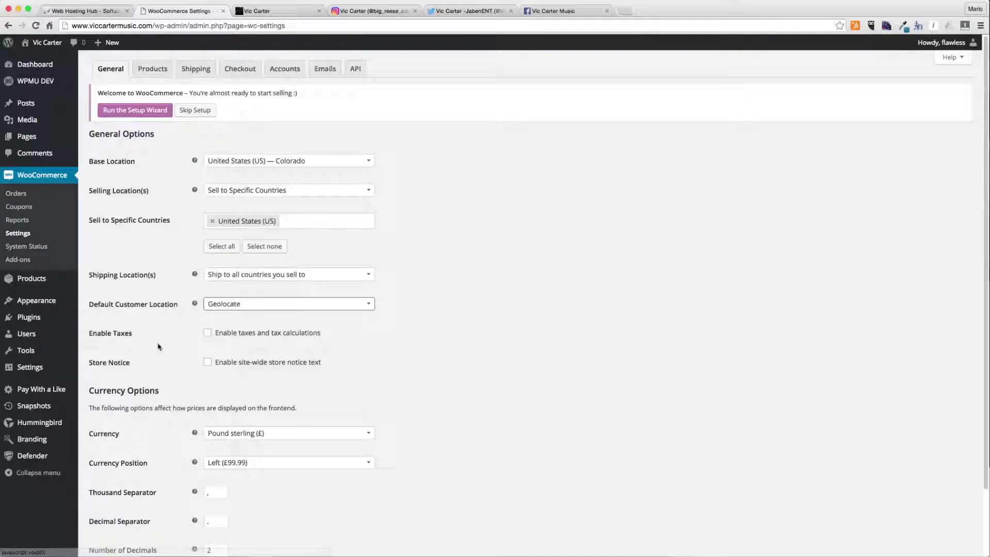
pyautogui.click(284, 227)
pyautogui.write('canada')
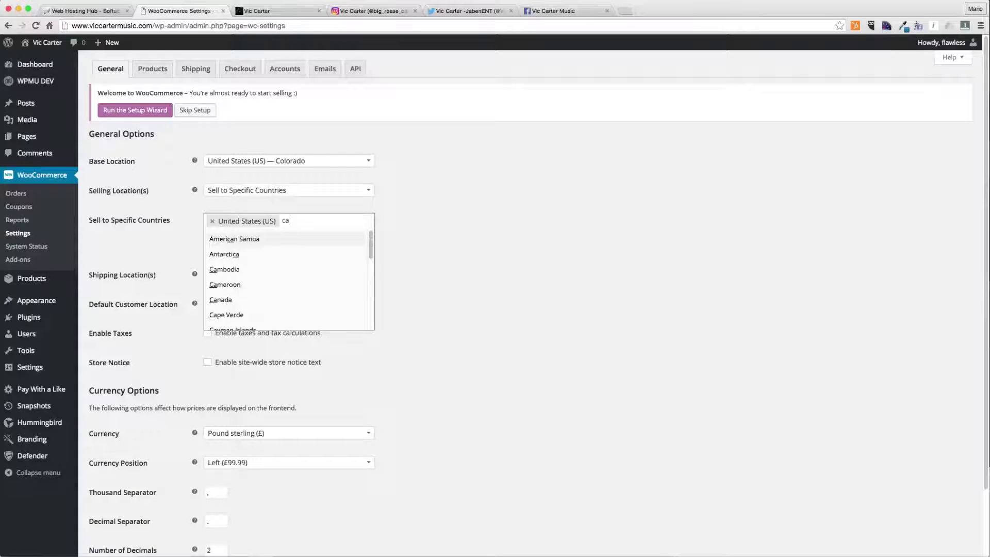
pyautogui.press('Return')
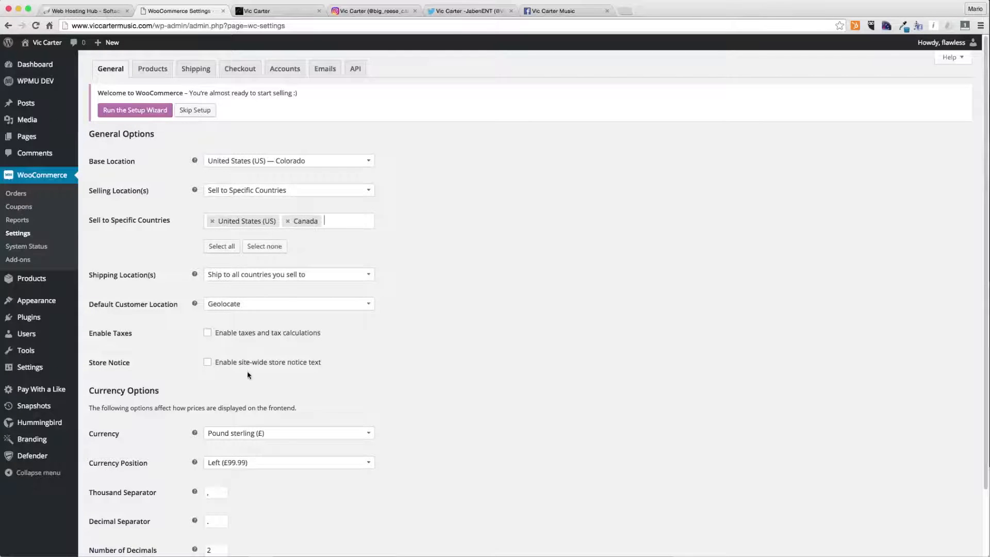
# - Set the store currency to United States dollar ($) and save the general settings
pyautogui.scroll(-3, 249, 375)
pyautogui.click(227, 358)
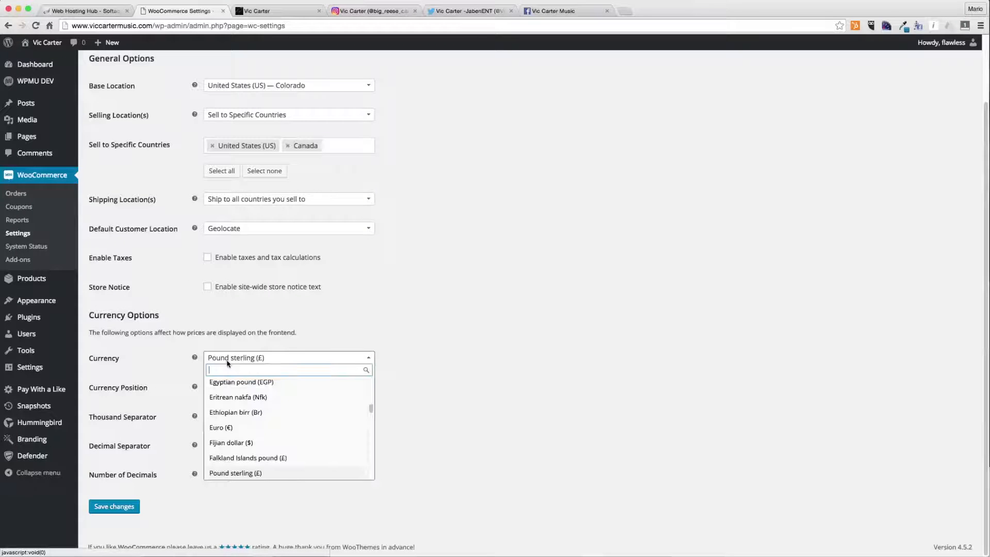
pyautogui.write('us.')
pyautogui.press('BackSpace')
pyautogui.press('BackSpace')
pyautogui.press('BackSpace')
pyautogui.write('us')
pyautogui.press('BackSpace')
pyautogui.press('BackSpace')
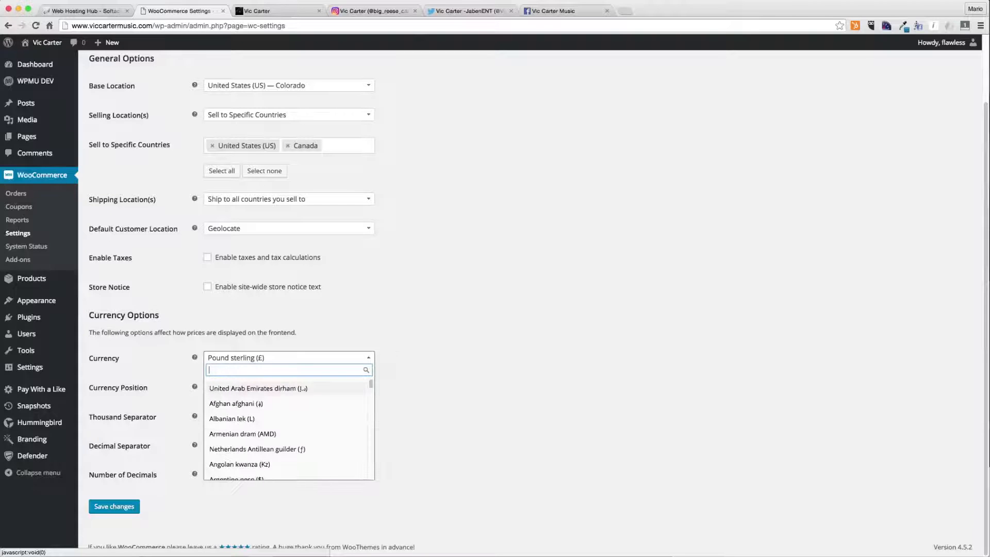
pyautogui.write('united sta')
pyautogui.press('Return')
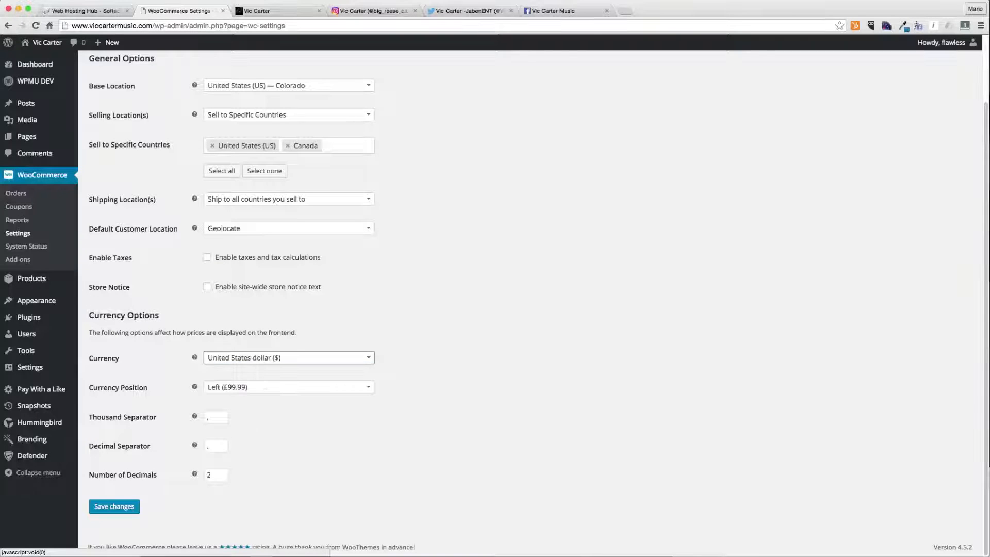
pyautogui.click(132, 508)
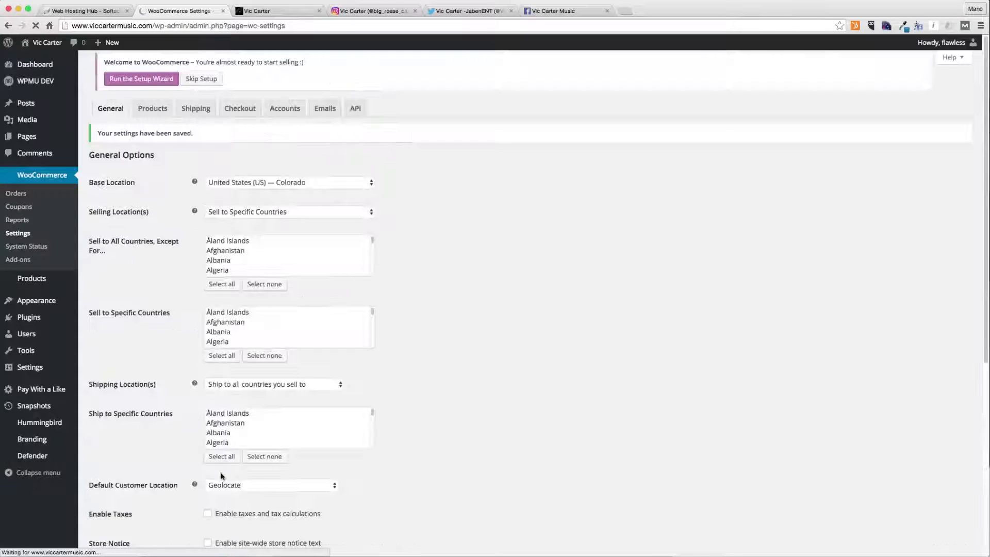
# - In the PayPal checkout settings, replace the PayPal email with the owner's e-mail address and save
pyautogui.click(243, 71)
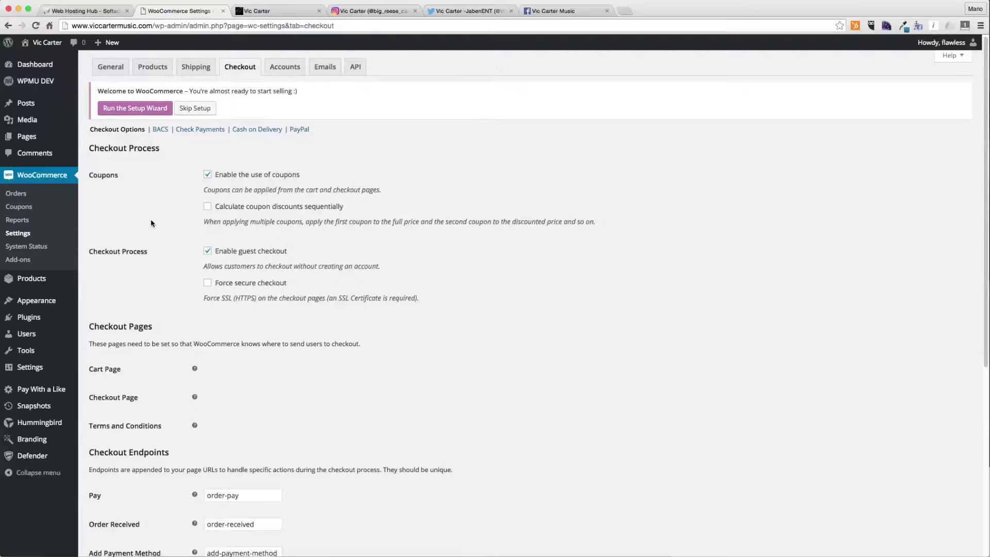
pyautogui.click(298, 131)
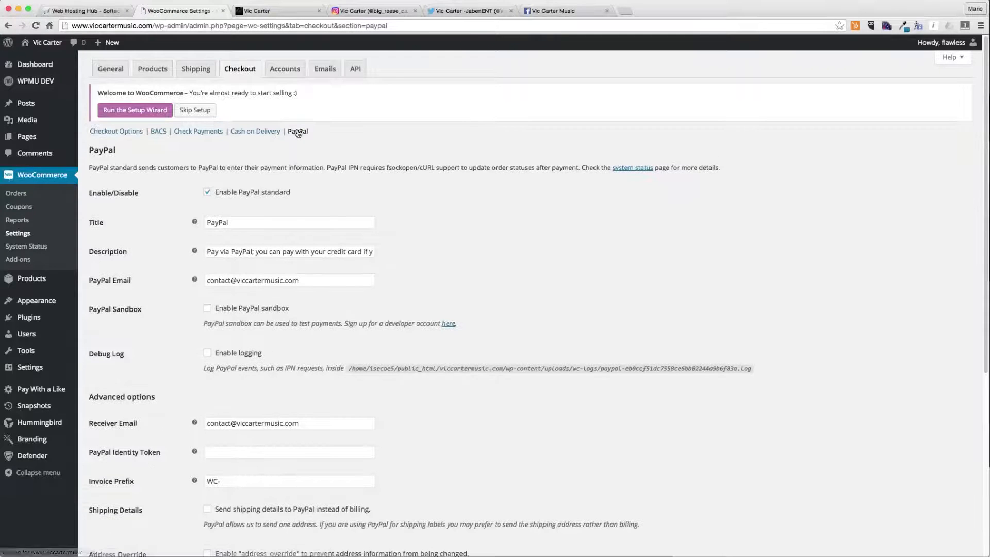
pyautogui.doubleClick(256, 280)
pyautogui.moveTo(256, 280); pyautogui.dragTo(223, 280)
pyautogui.press('super+a')
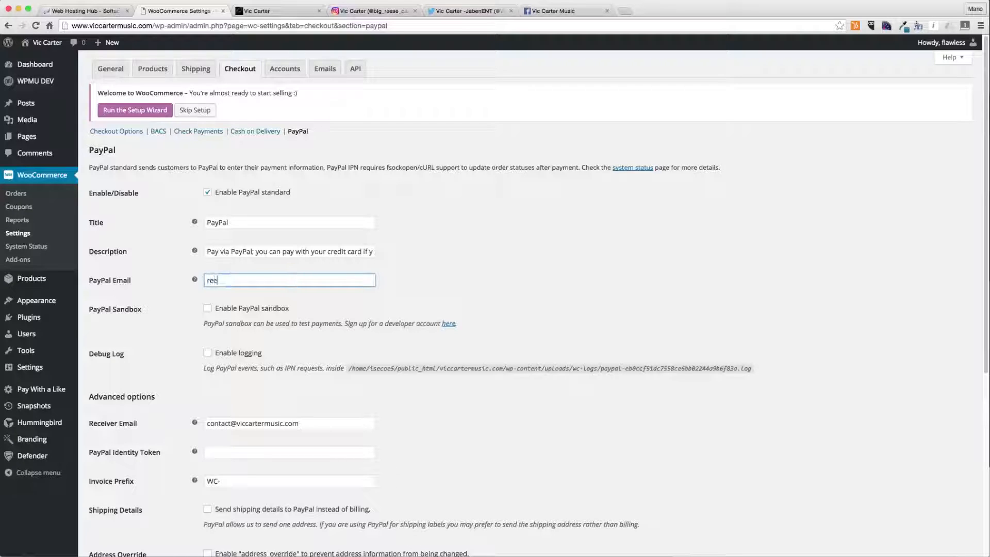
pyautogui.click(167, 385)
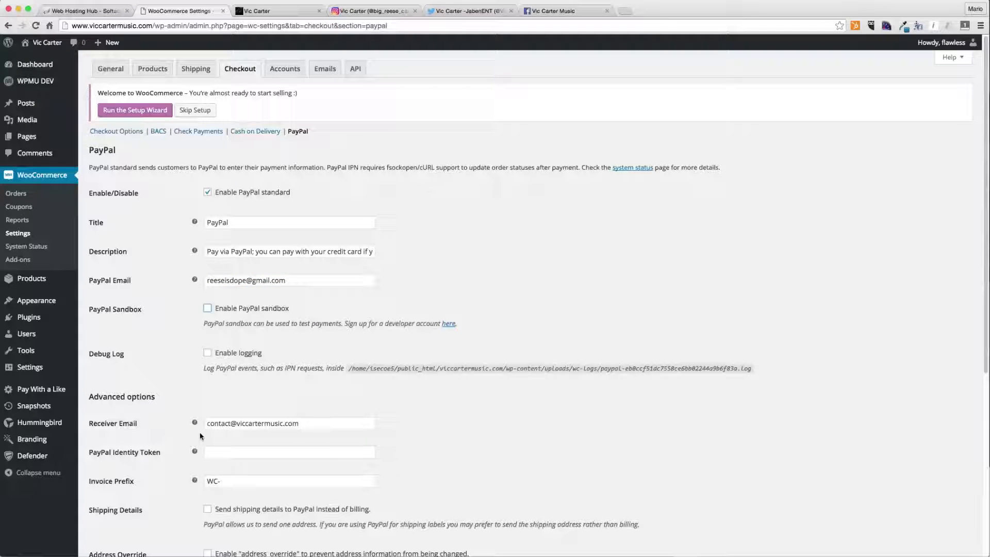
pyautogui.scroll(-10, 200, 430)
pyautogui.click(114, 507)
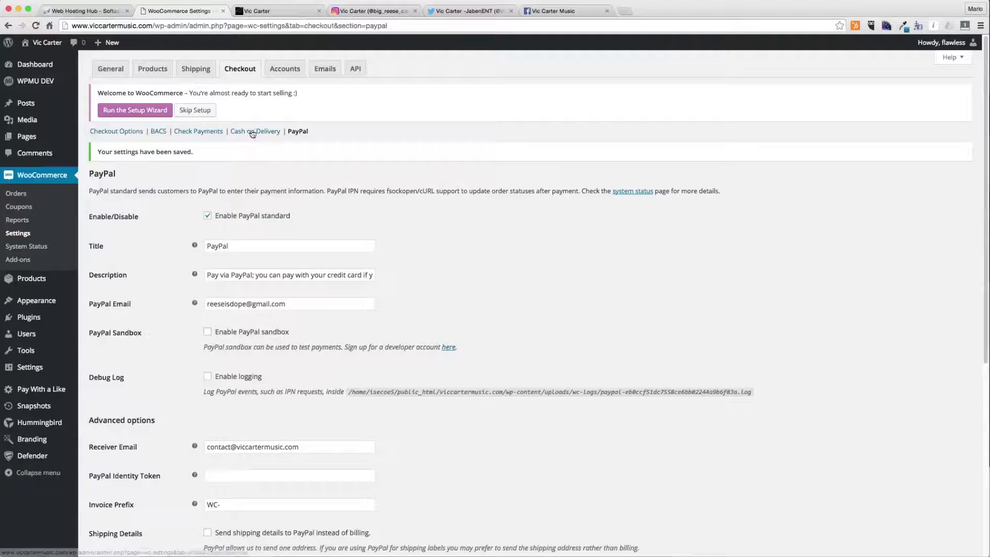
# - Disable the Check Payments gateway and save its settings
pyautogui.click(135, 131)
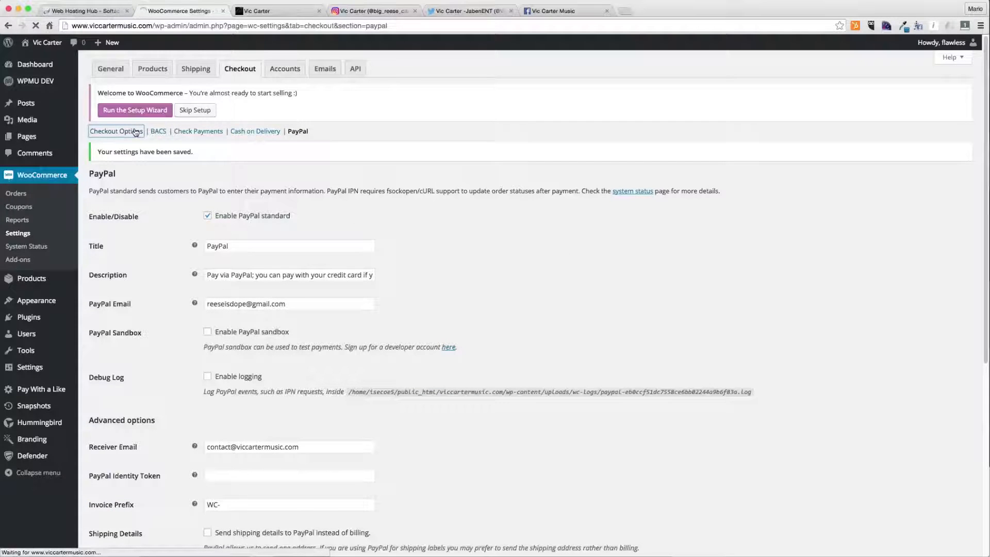
pyautogui.scroll(-5, 294, 231)
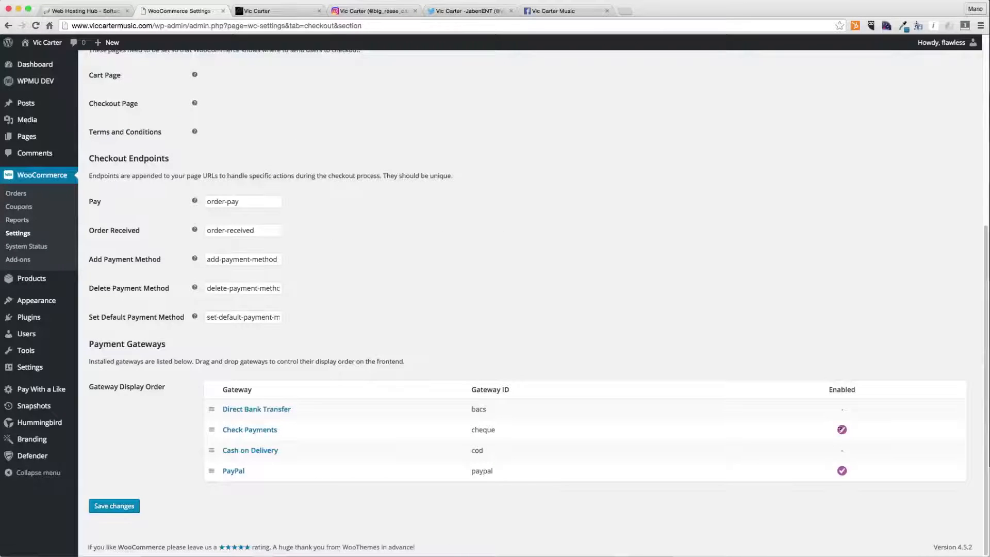
pyautogui.click(263, 431)
pyautogui.click(219, 192)
pyautogui.click(130, 347)
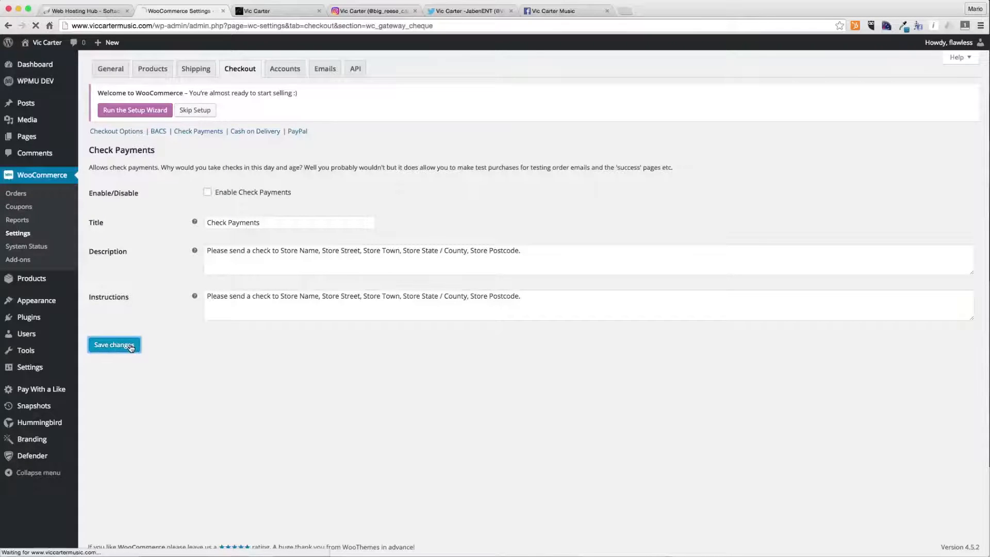
# - Review the account registration options and save the account settings
pyautogui.click(278, 66)
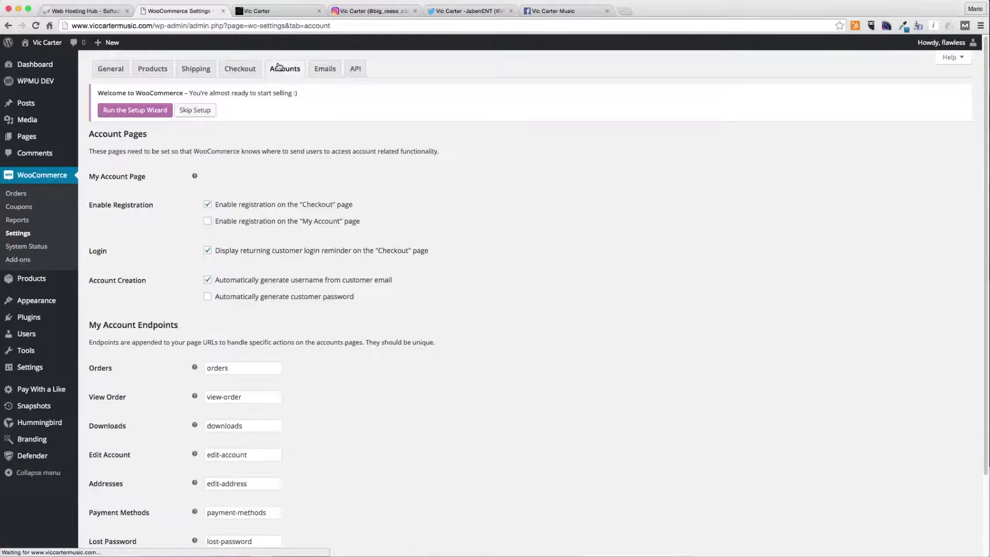
pyautogui.click(249, 221)
pyautogui.click(320, 222)
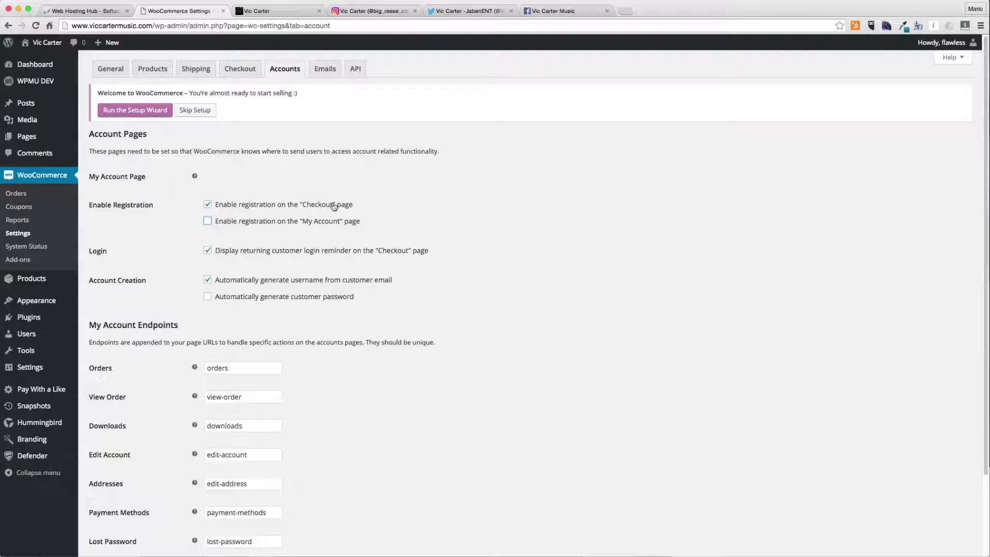
pyautogui.scroll(-3, 328, 261)
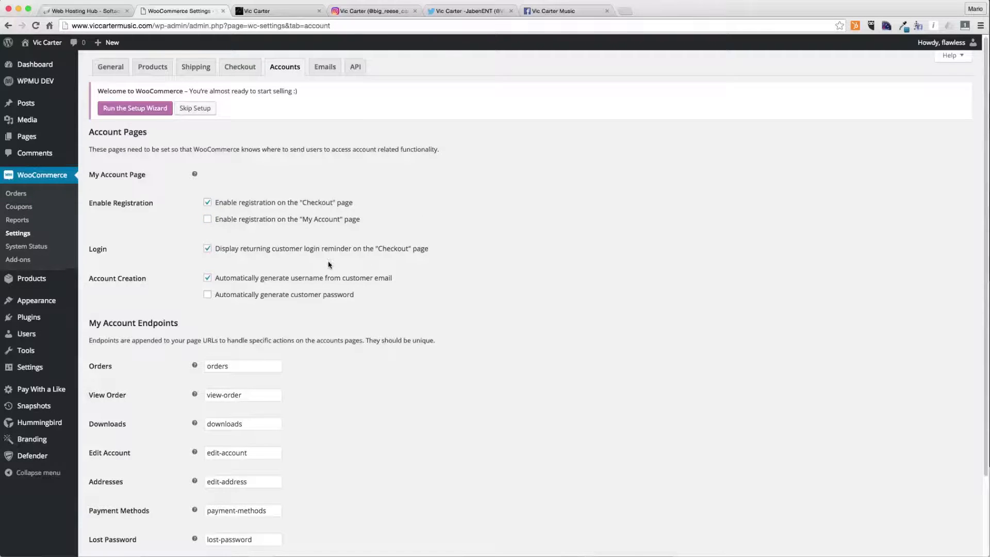
pyautogui.click(125, 507)
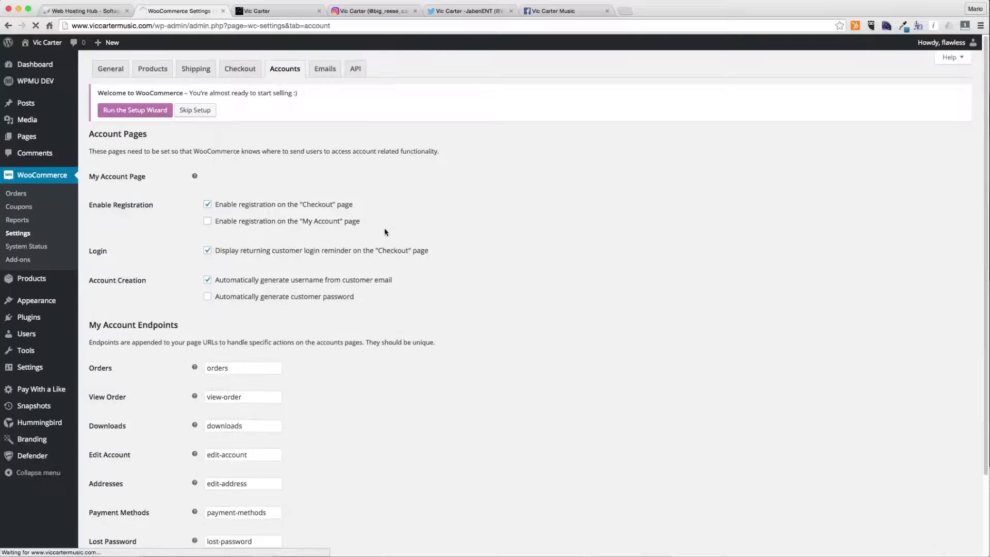
# - In the WooCommerce email settings, change the email footer text to credit Flawless Website Design and save
pyautogui.click(323, 77)
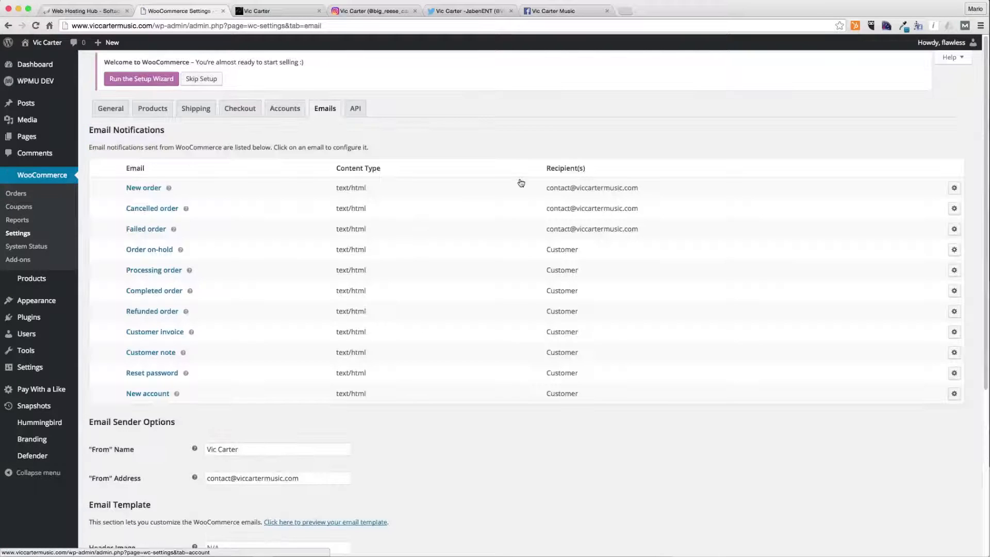
pyautogui.moveTo(592, 232); pyautogui.dragTo(544, 185)
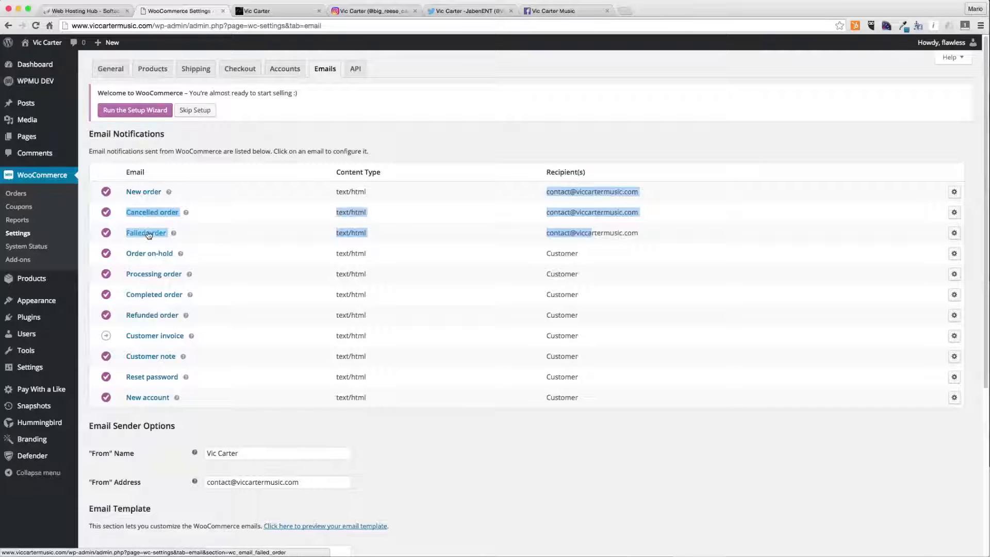
pyautogui.scroll(-5, 382, 220)
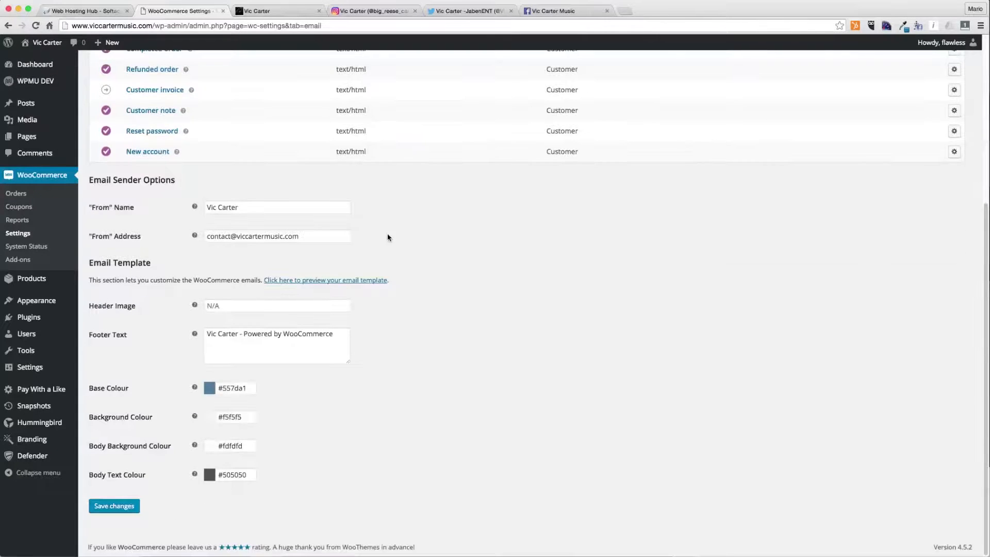
pyautogui.doubleClick(293, 333)
pyautogui.write('Flawless Website Design')
pyautogui.click(115, 507)
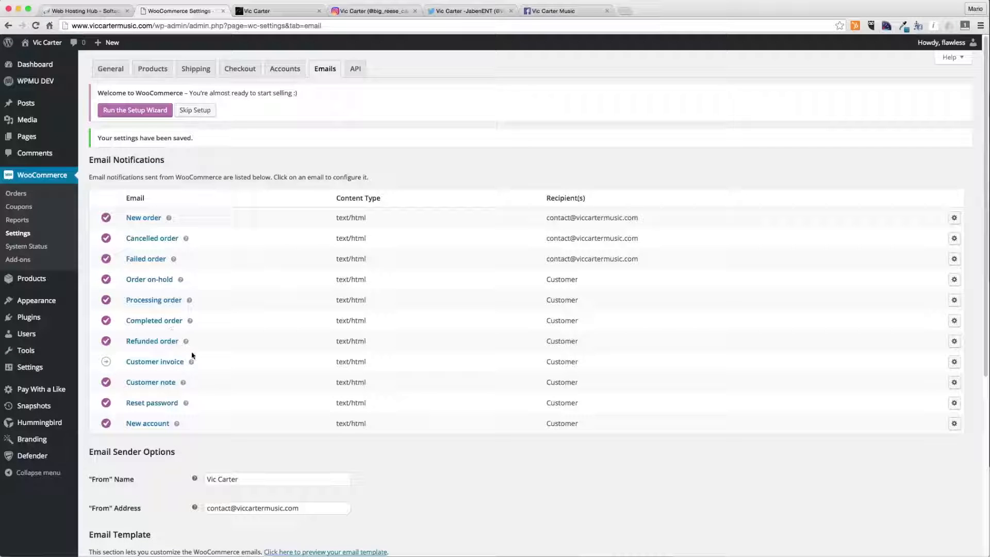
# - Close the settings tab and open the viccartermusic.com WordPress dashboard in a new tab
pyautogui.press('super+w')
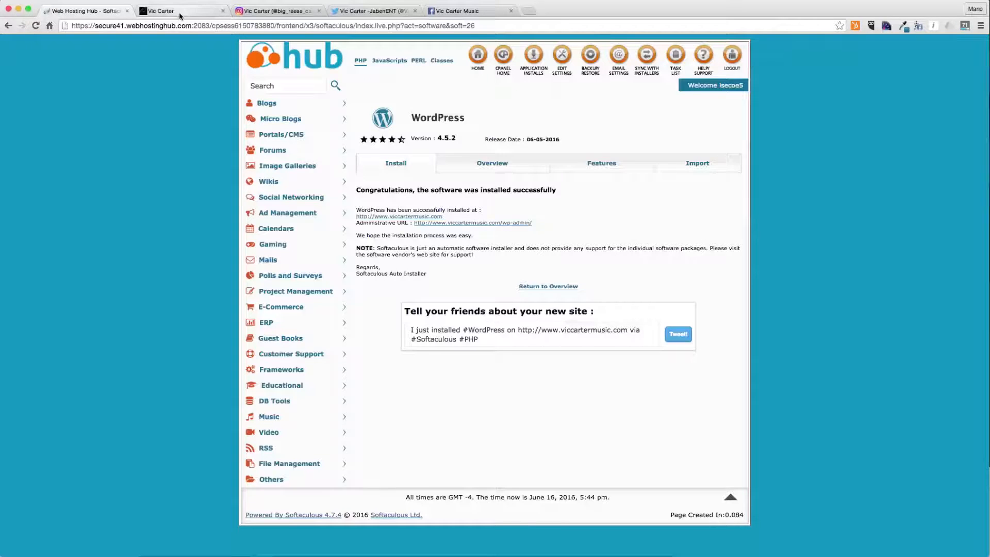
pyautogui.press('super+t')
pyautogui.write('f')
pyautogui.press('BackSpace')
pyautogui.write('viccarter')
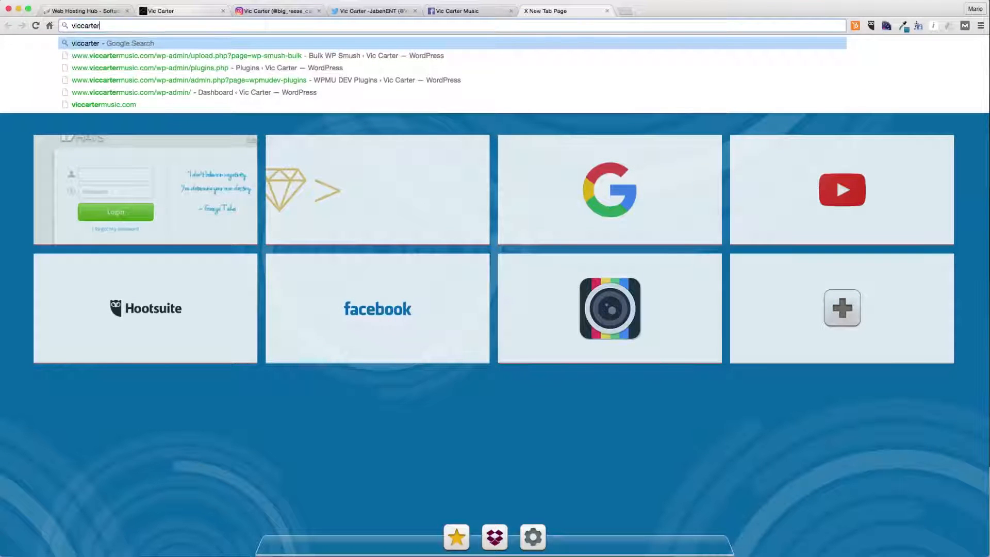
pyautogui.press('Down')
pyautogui.press('Down')
pyautogui.press('Down')
pyautogui.press('Down')
pyautogui.press('Return')
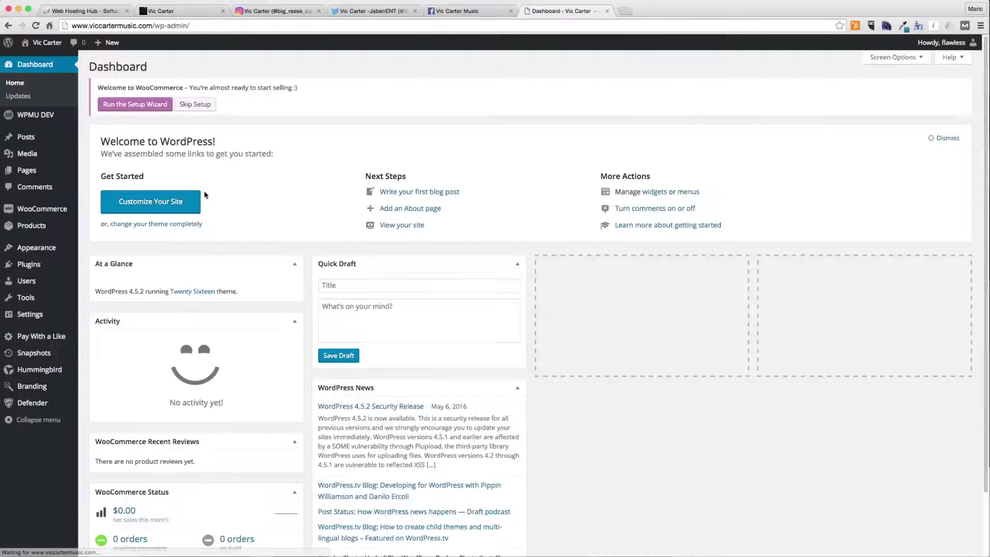
# - Search the plugin directory for yoast seo, then install and activate the Yoast SEO plugin
pyautogui.moveTo(53, 407)
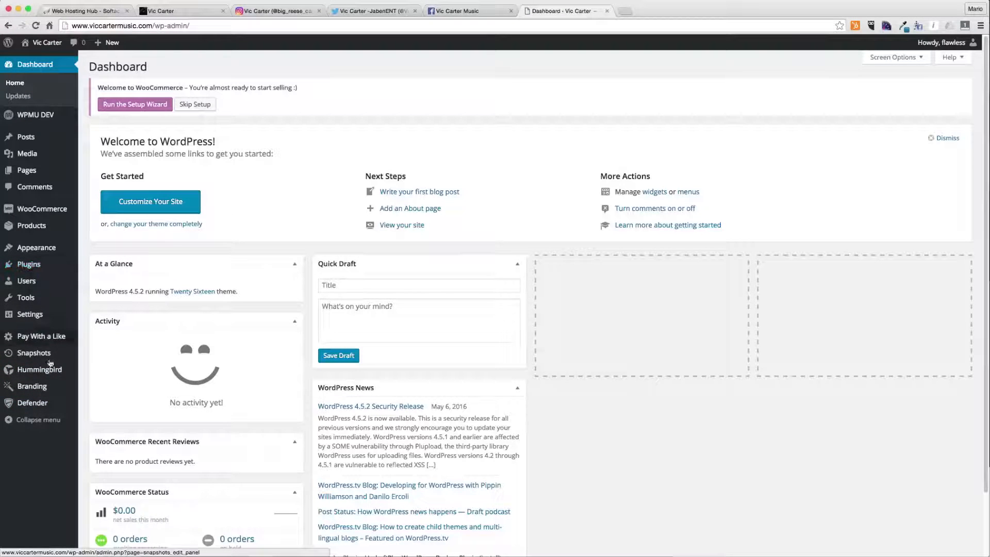
pyautogui.moveTo(47, 210)
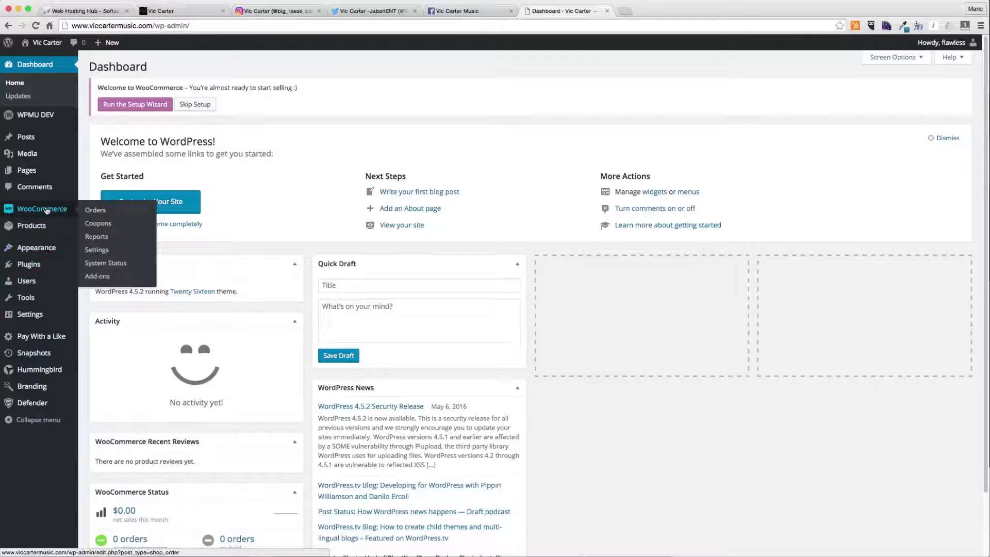
pyautogui.click(111, 283)
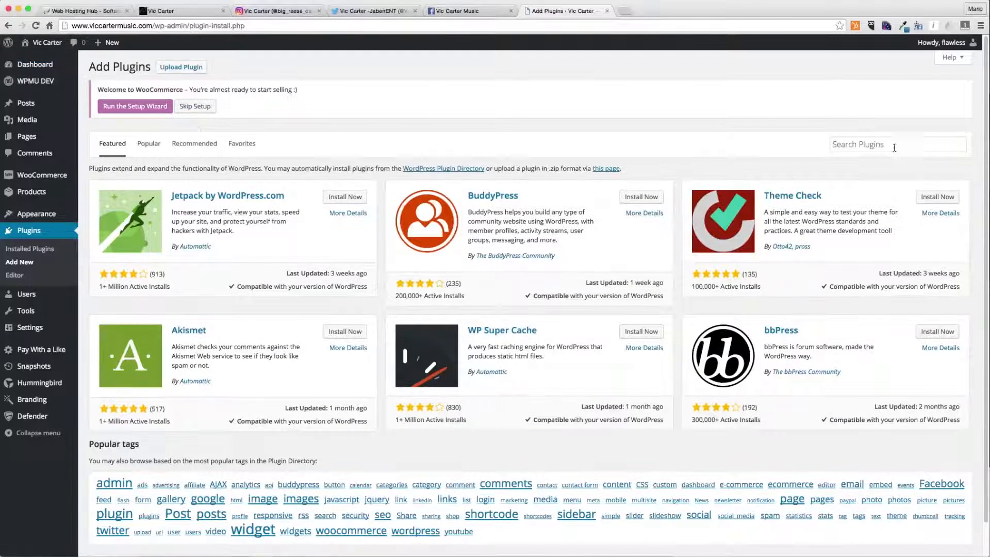
pyautogui.click(894, 148)
pyautogui.write('yoast seo')
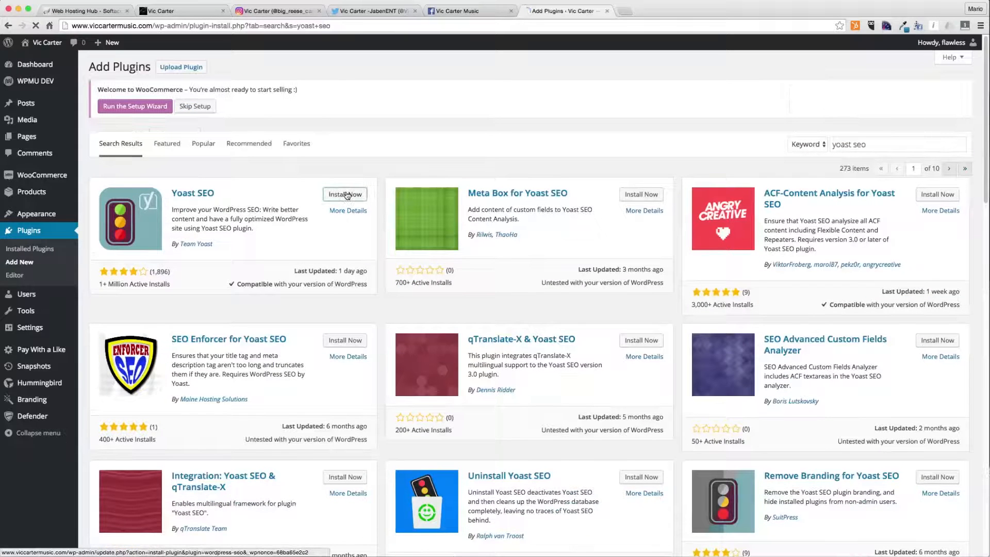
pyautogui.click(347, 195)
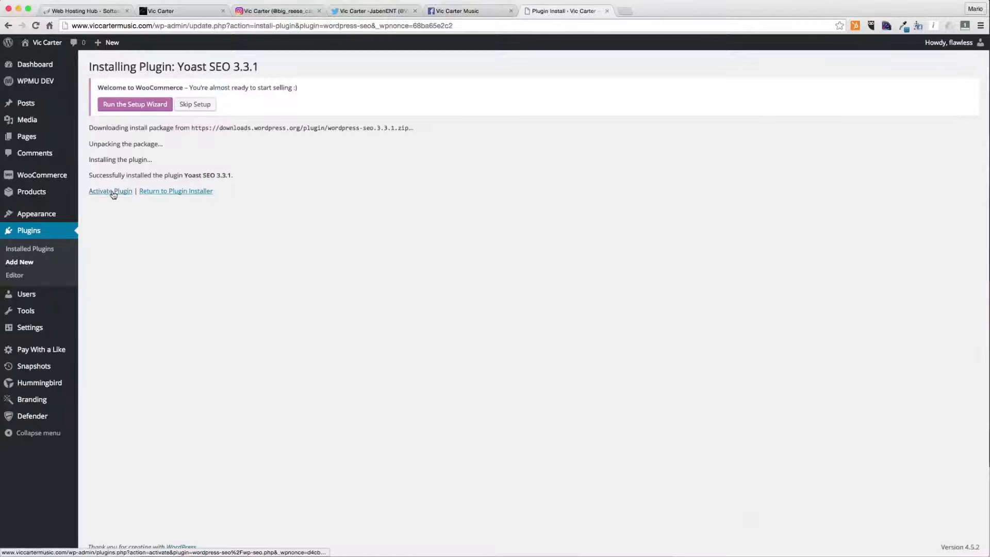
pyautogui.click(112, 192)
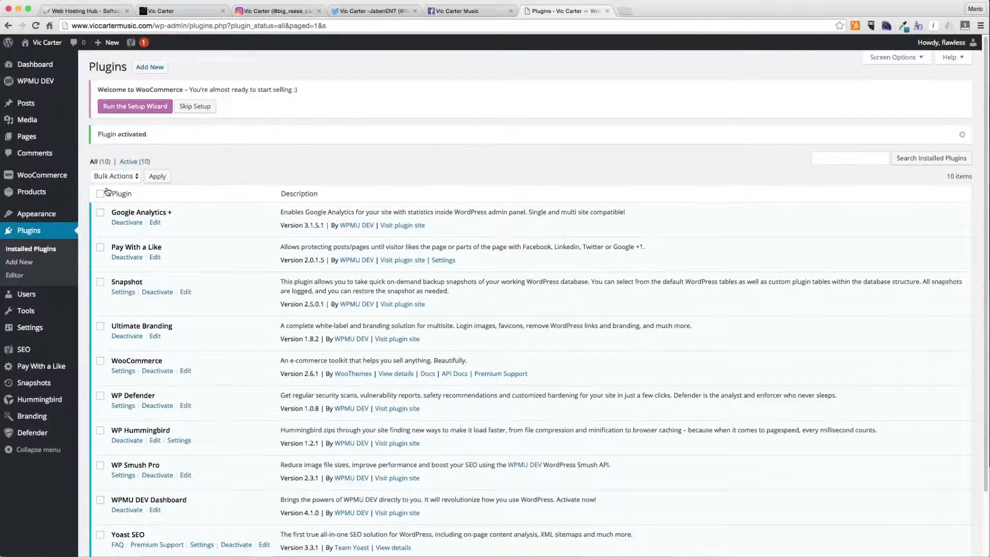
# - Open the Yoast SEO dashboard and browse its General, Your Info and Webmaster Tools tabs
pyautogui.moveTo(131, 43)
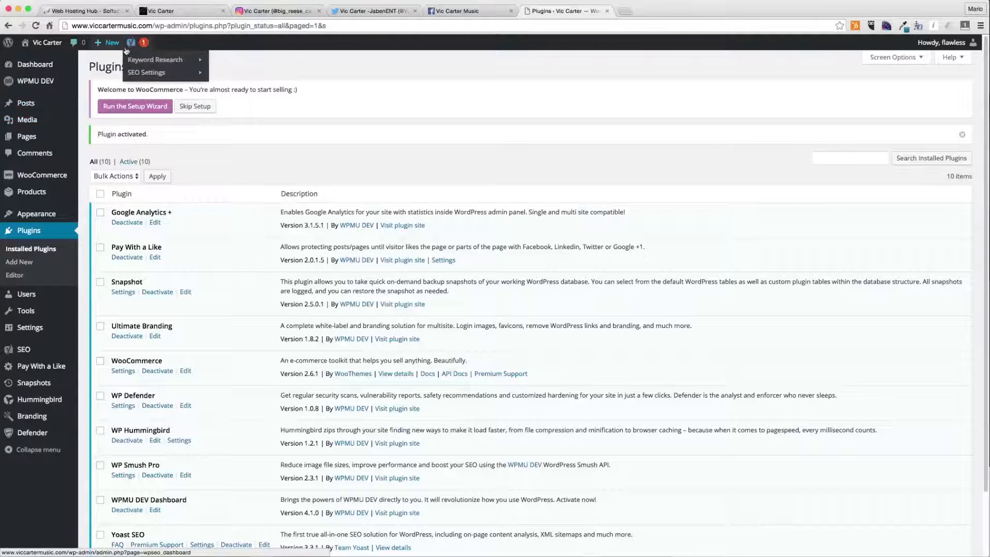
pyautogui.moveTo(139, 61)
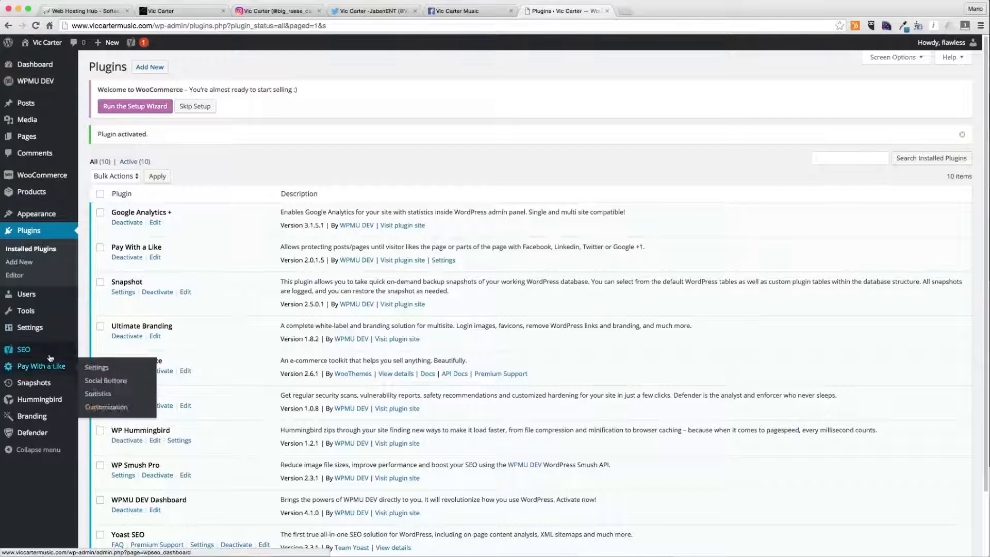
pyautogui.click(108, 352)
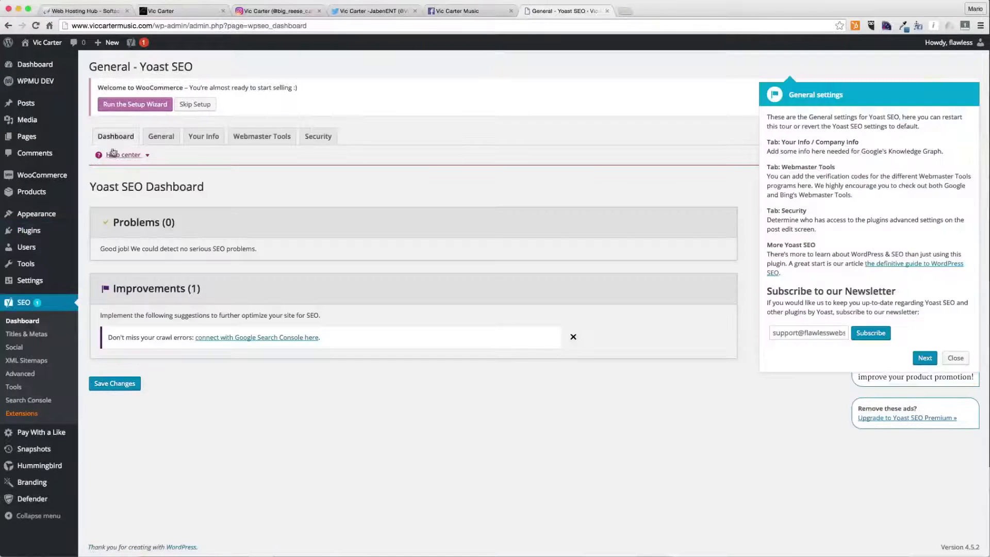
pyautogui.click(158, 146)
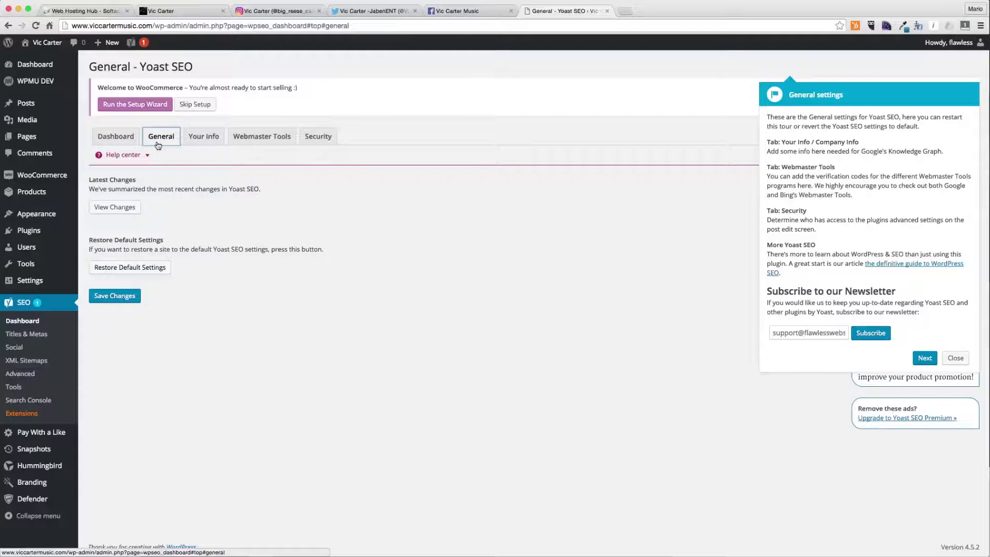
pyautogui.click(202, 140)
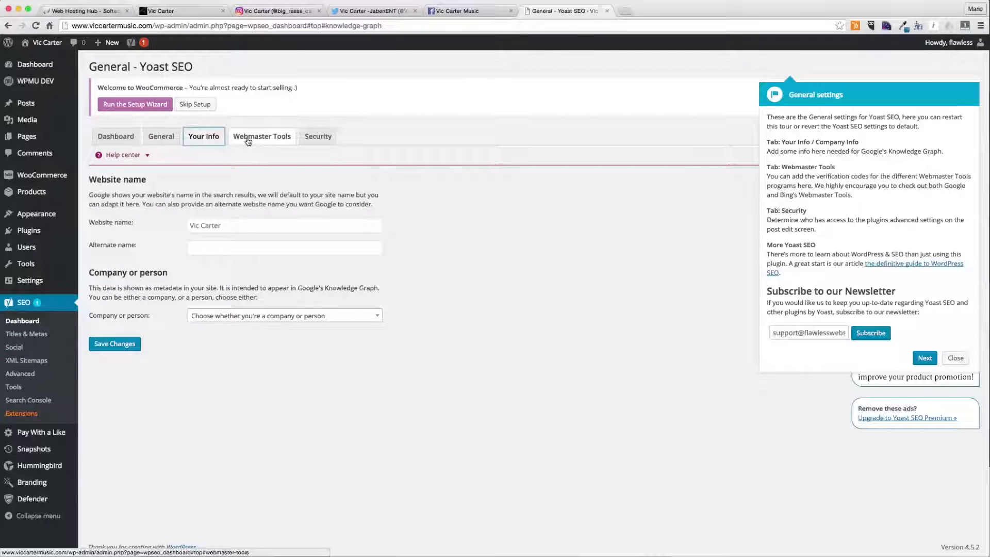
pyautogui.click(248, 141)
pyautogui.click(204, 137)
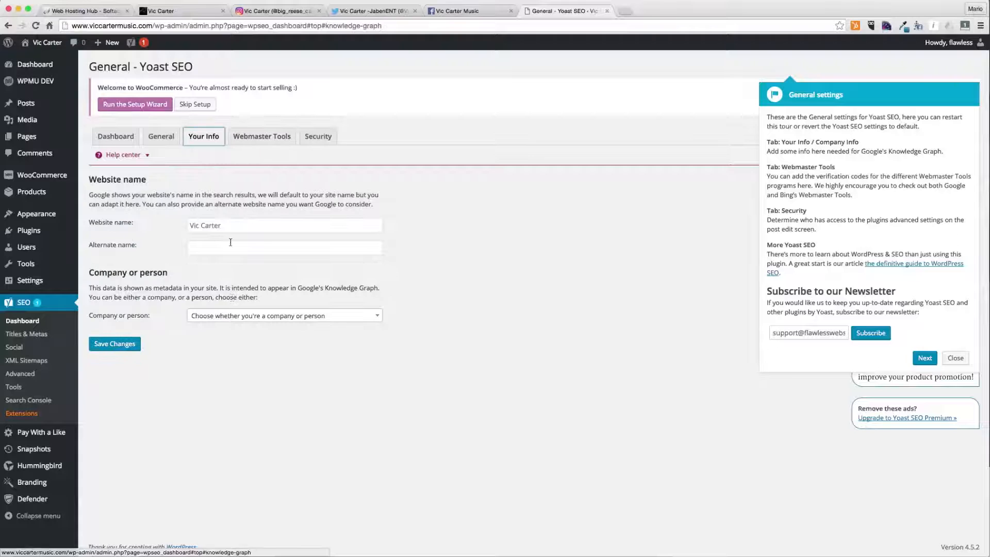
# - In Your Info, set the Company or person option to Company
pyautogui.click(235, 316)
pyautogui.click(232, 348)
pyautogui.click(269, 360)
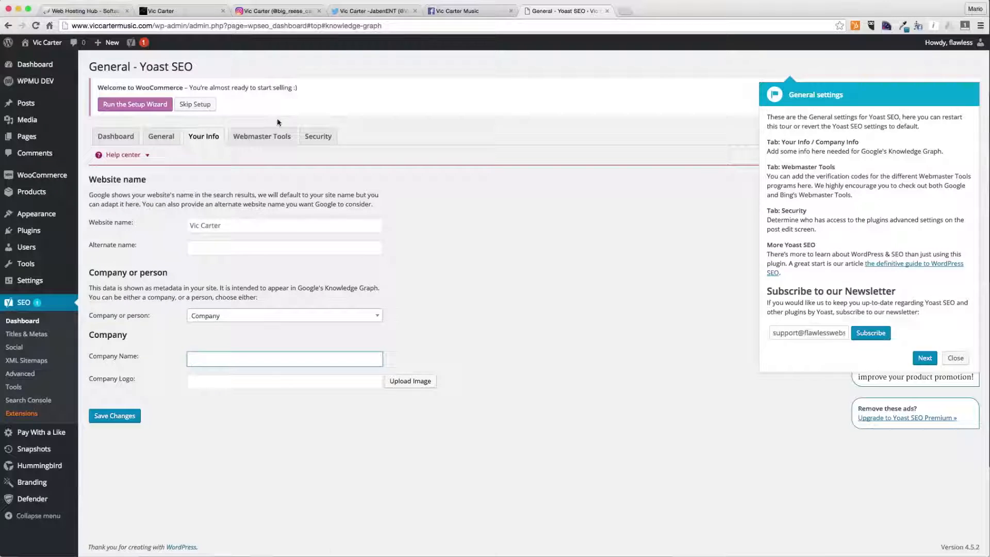
# - Review the Yoast SEO Webmaster Tools, Security and Dashboard tabs, then open Titles & Metas
pyautogui.click(255, 136)
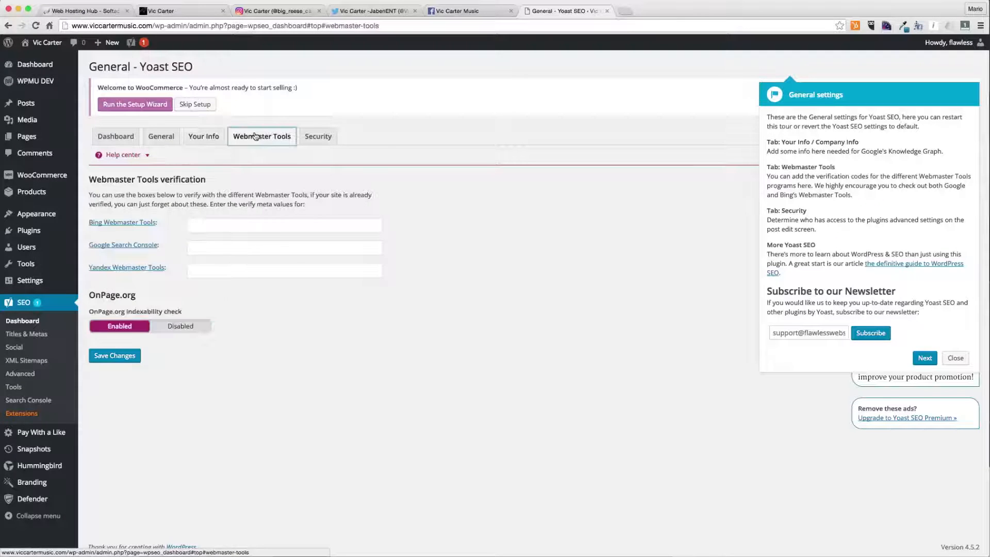
pyautogui.click(318, 136)
pyautogui.click(115, 136)
pyautogui.click(31, 335)
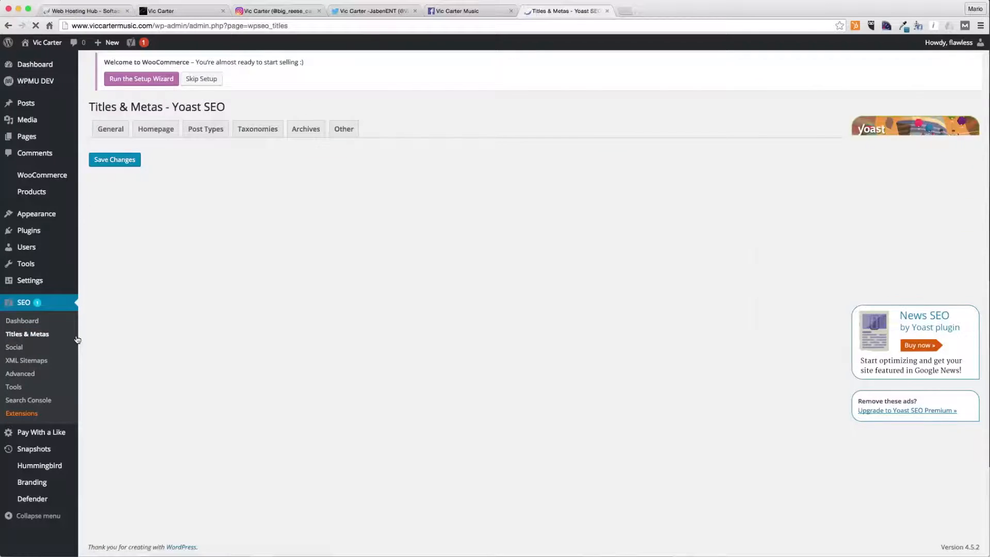
# - Open the installed plugins list and view the live site's front page in a separate window
pyautogui.moveTo(53, 232)
pyautogui.click(97, 232)
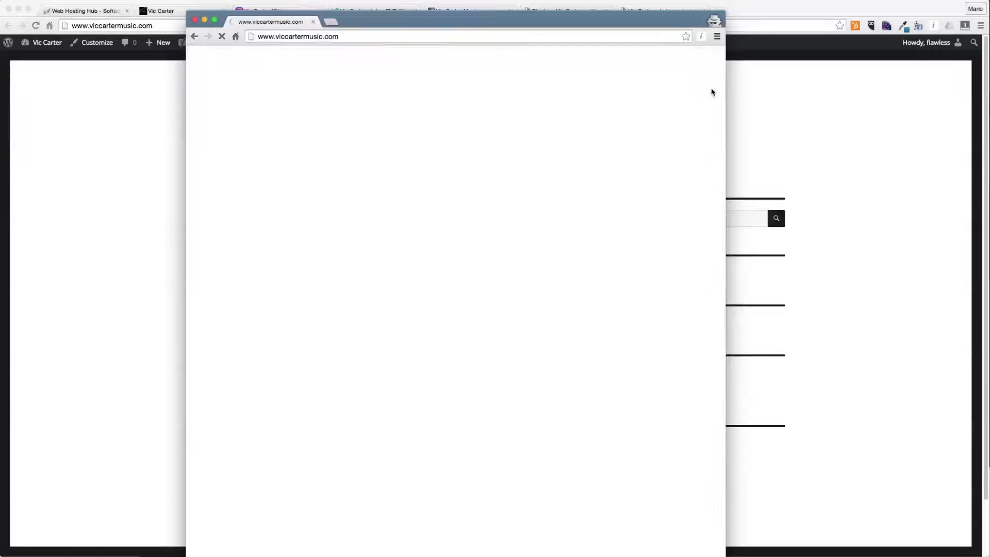
pyautogui.moveTo(725, 91); pyautogui.dragTo(901, 88)
pyautogui.scroll(-2, 518, 339)
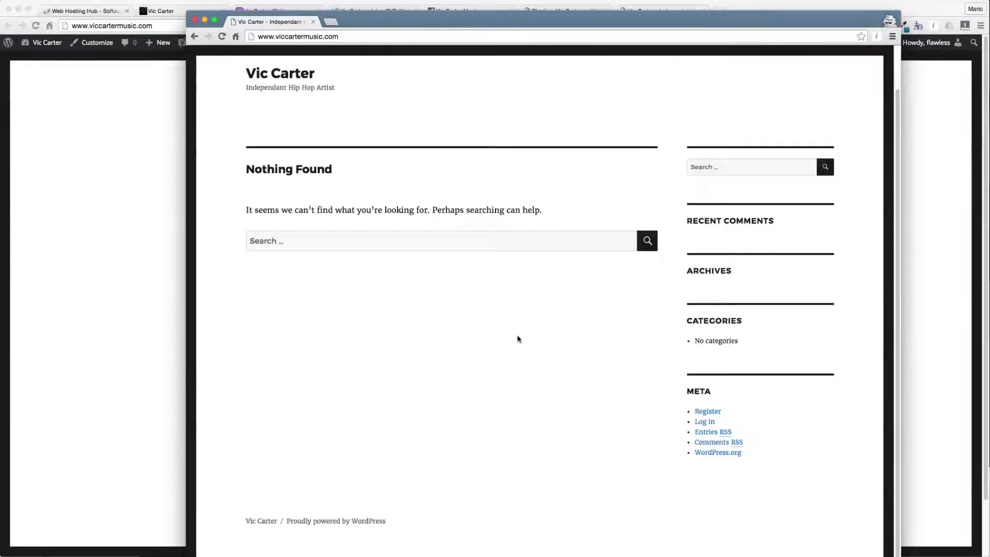
pyautogui.scroll(2, 518, 339)
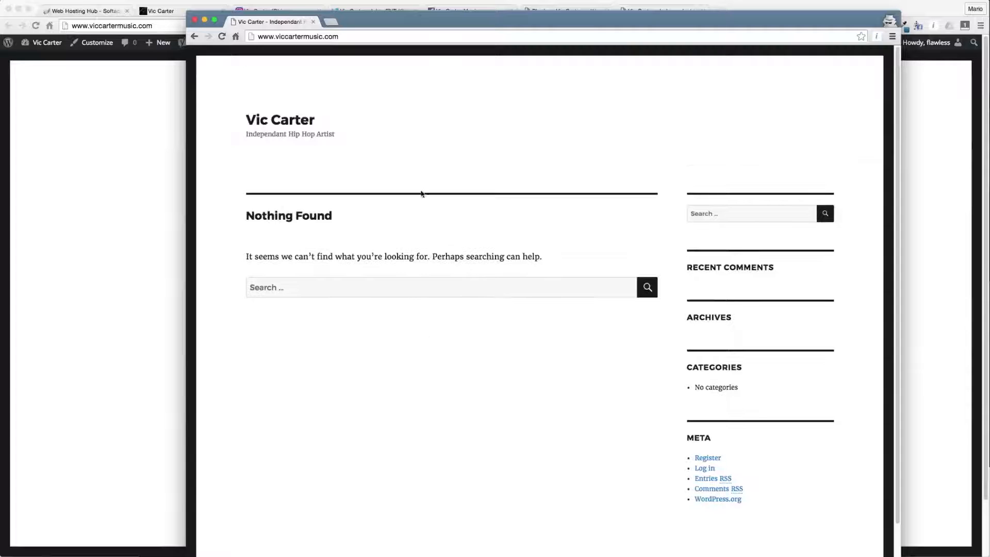
pyautogui.moveTo(394, 29); pyautogui.dragTo(309, 13)
pyautogui.press('super+w')
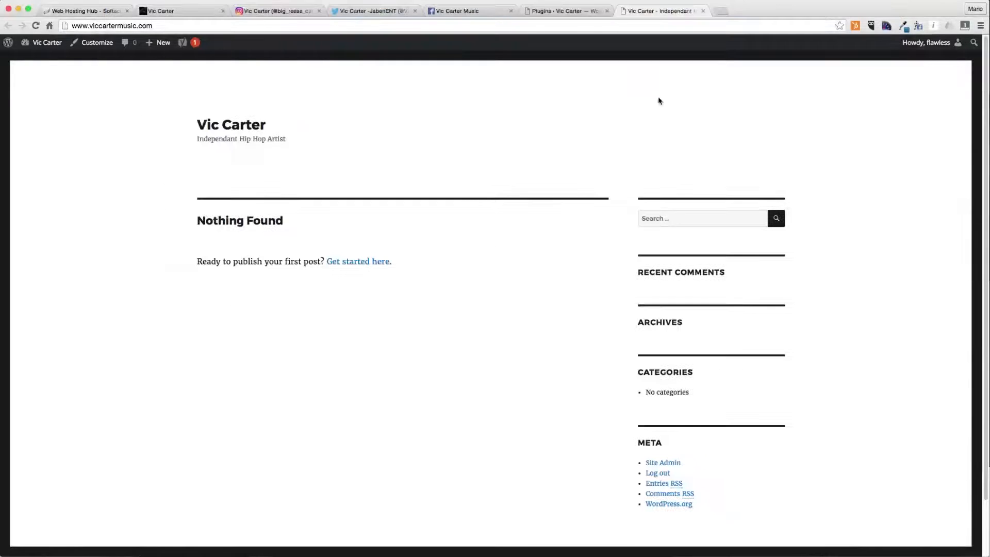
pyautogui.click(556, 11)
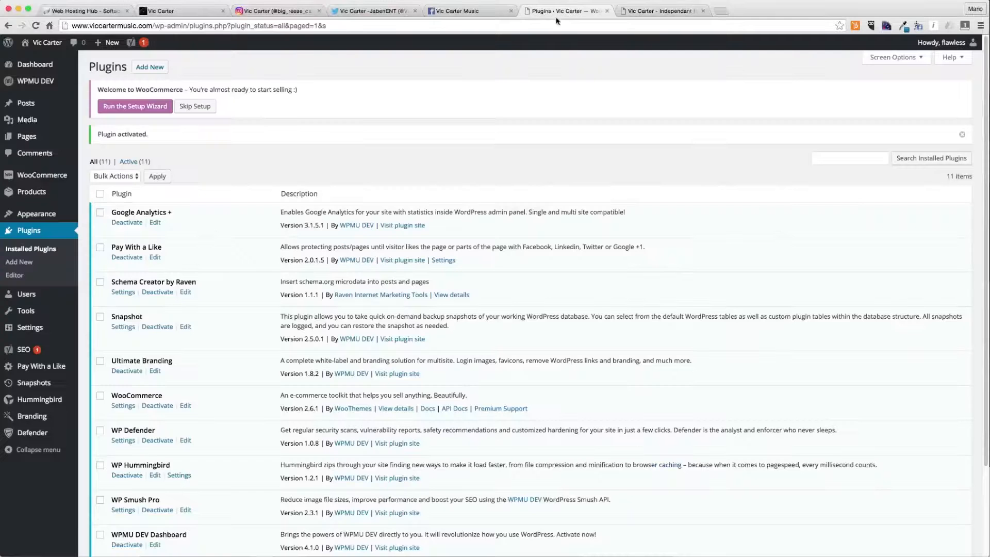
# - Search plugins for coming soon & maintenance, then install and activate Coming Soon Page & Maintenance Mode by SeedProd
pyautogui.click(150, 67)
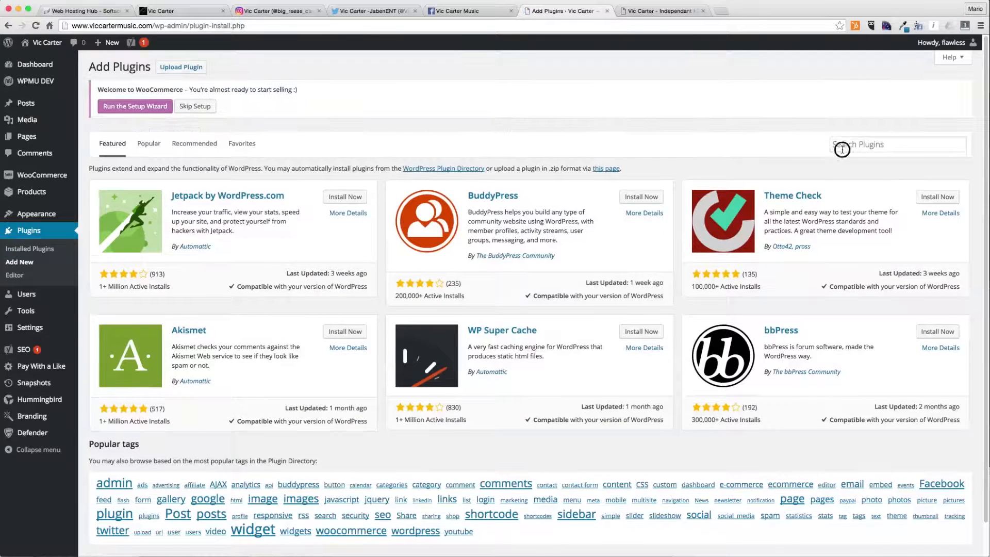
pyautogui.click(842, 150)
pyautogui.write('coming s')
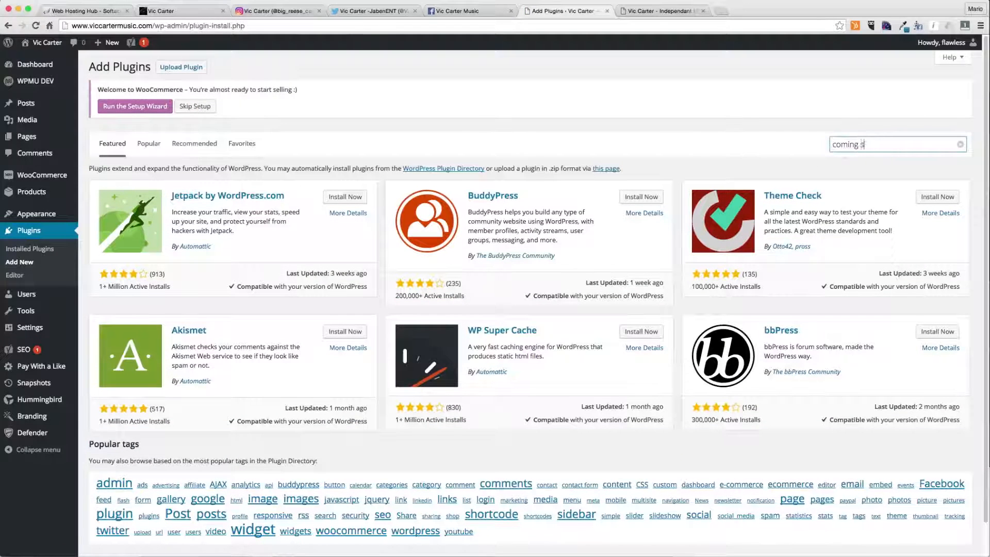
pyautogui.write('oon & maintenance')
pyautogui.press('Return')
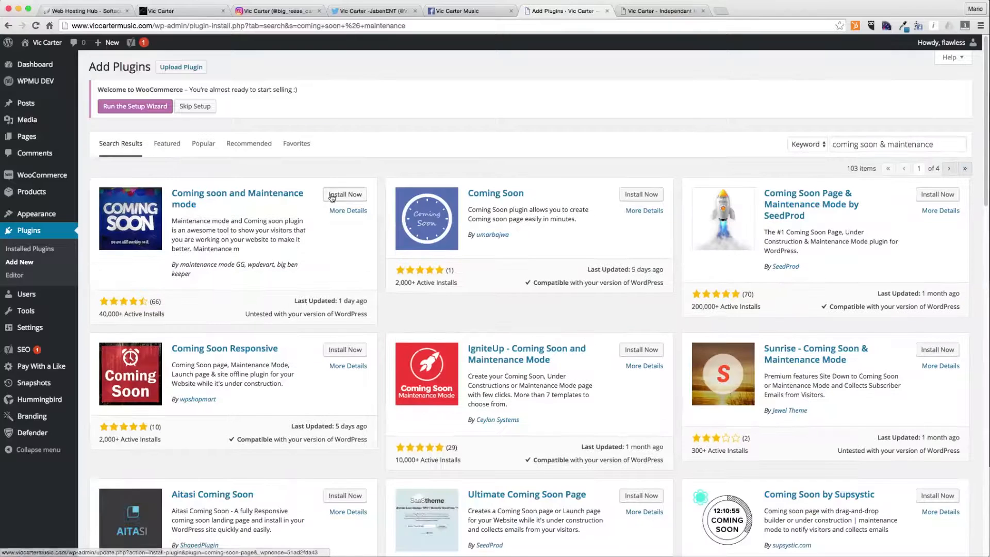
pyautogui.click(951, 198)
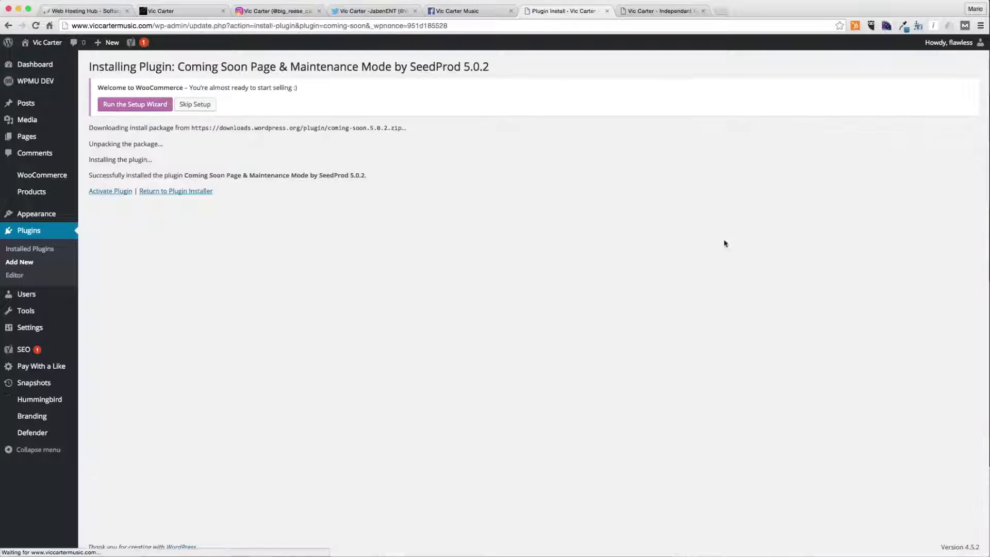
pyautogui.click(125, 195)
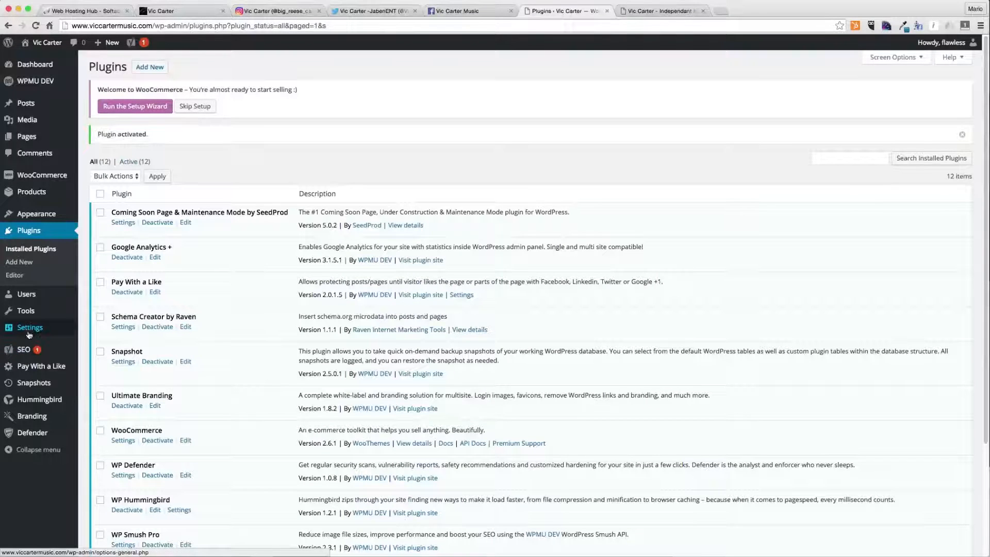
# - Open the SeedProd coming-soon settings and set the page logo to the Vic-Carter-Music image from the media library
pyautogui.moveTo(30, 328)
pyautogui.click(111, 439)
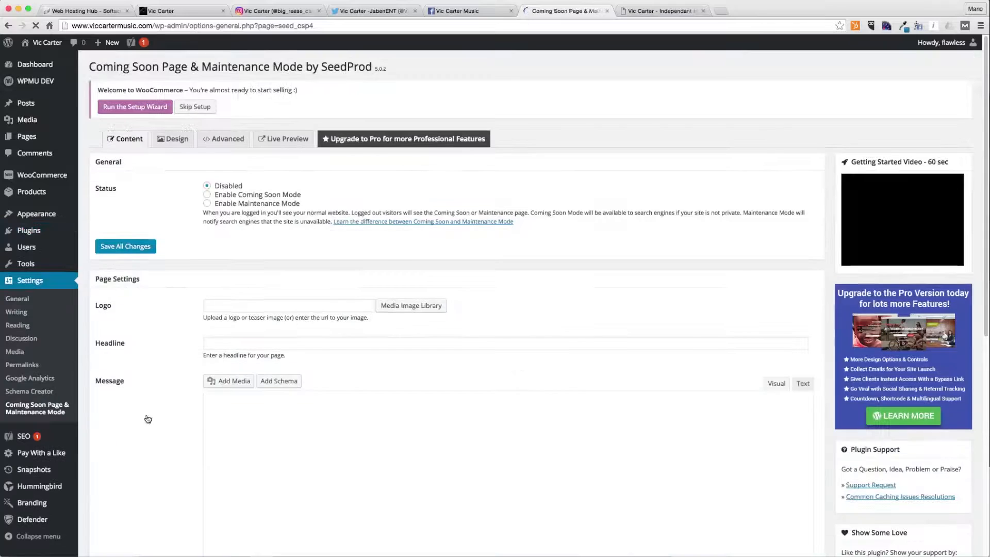
pyautogui.click(436, 309)
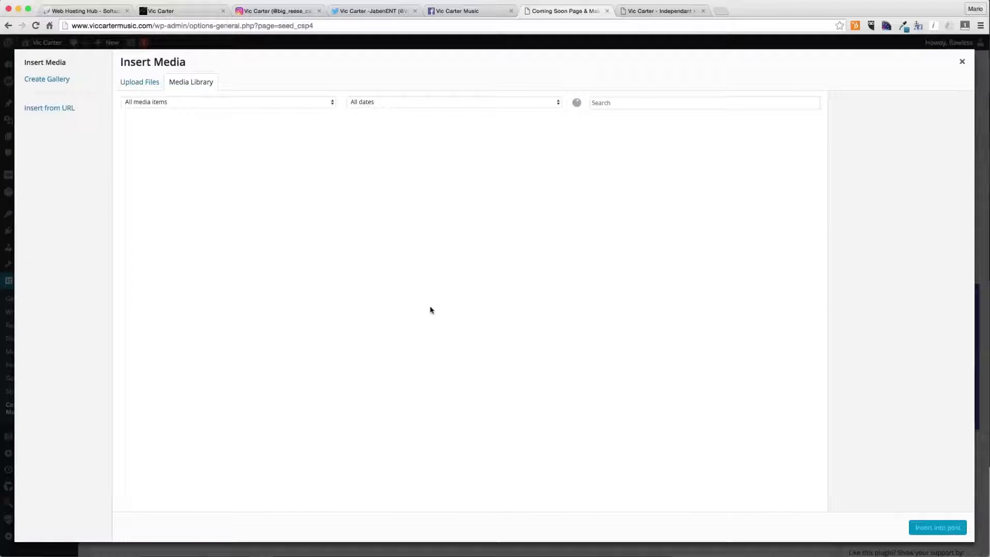
pyautogui.click(170, 164)
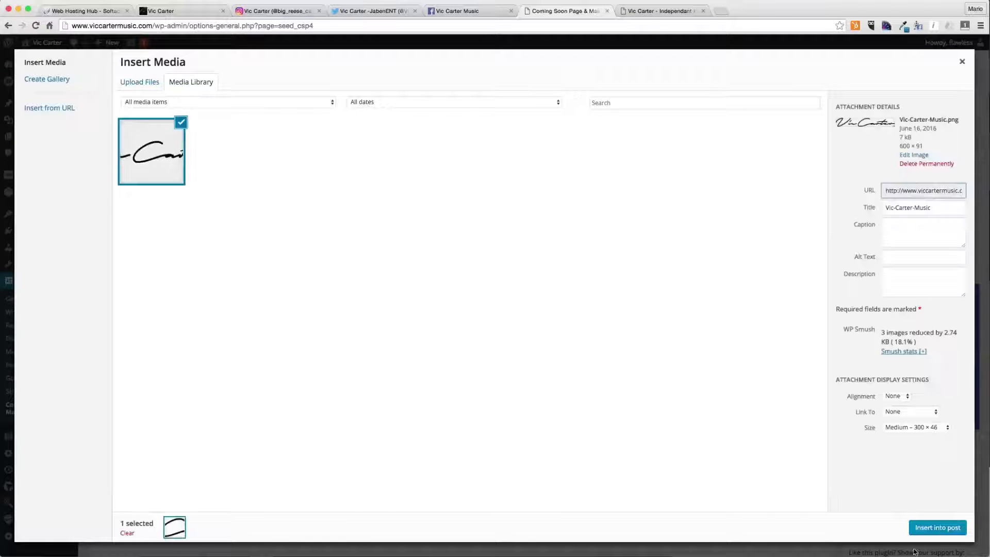
pyautogui.click(945, 532)
# - Set the coming-soon page headline to Under Construction
pyautogui.click(246, 343)
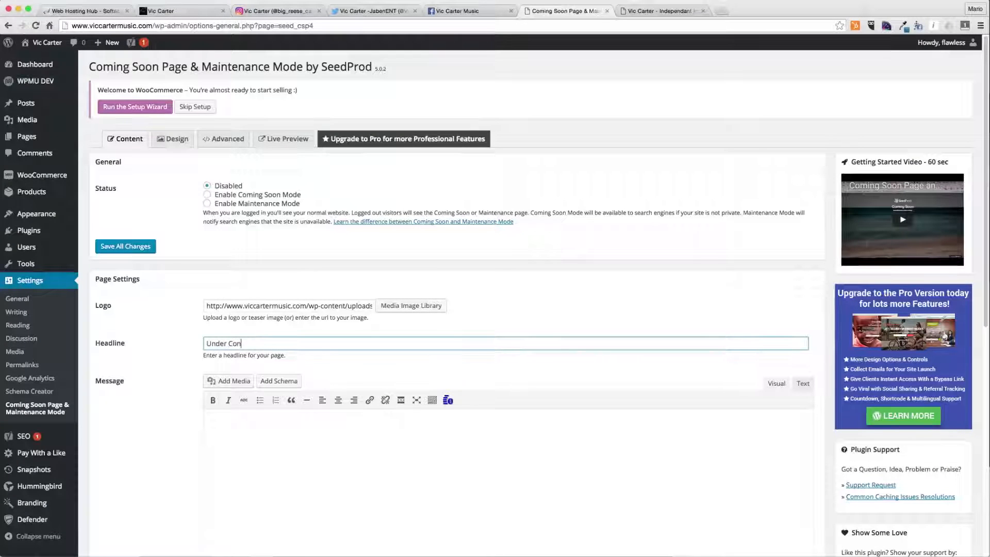
pyautogui.write('Under Construction')
pyautogui.press('Tab')
pyautogui.press('Tab')
pyautogui.press('Tab')
pyautogui.press('Tab')
pyautogui.press('Tab')
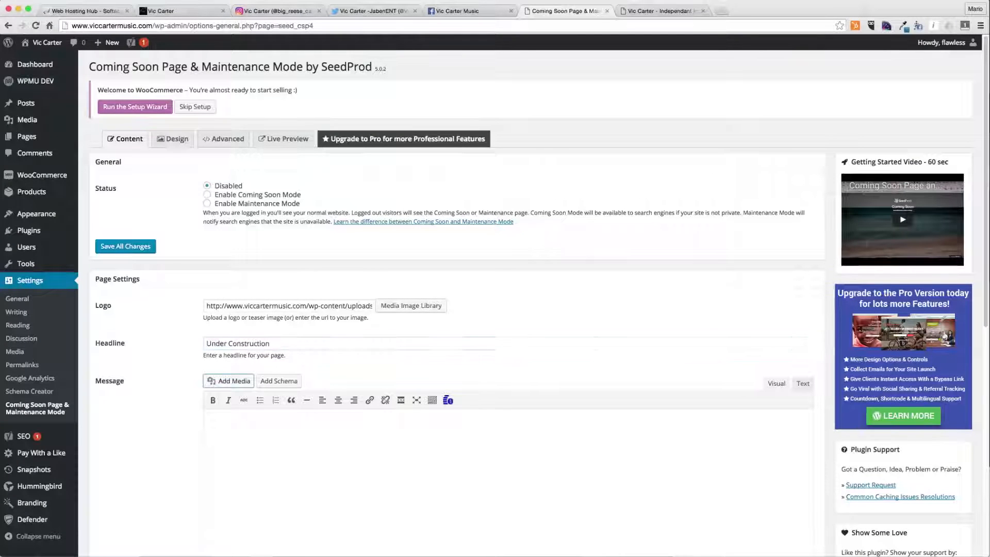
# - Write the message "Vic Carter Music is currently under construction. Please check back soon." plus a line "For immediate assistance," with the contact e-mail address
pyautogui.write('Vic Carter Music is c')
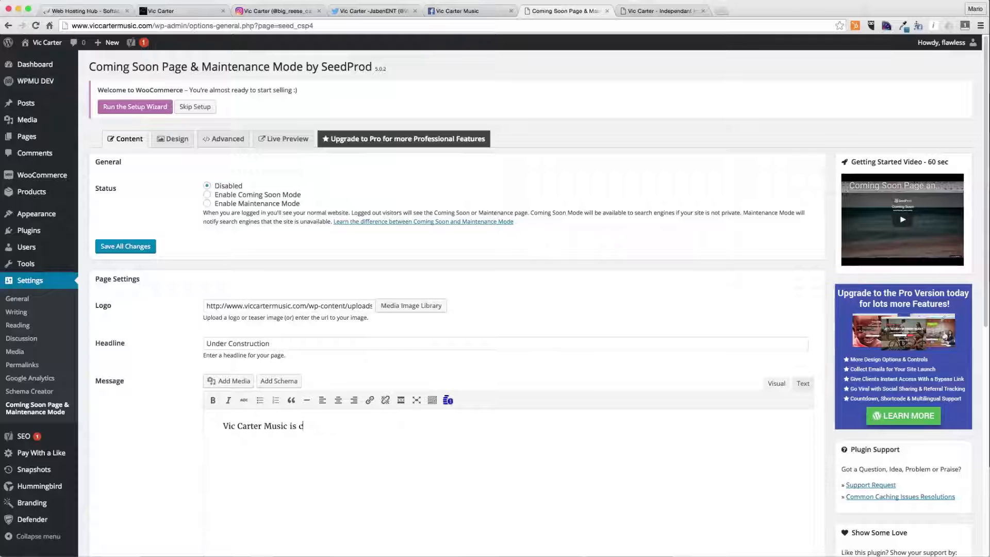
pyautogui.write('urrently under construction. Please check back ')
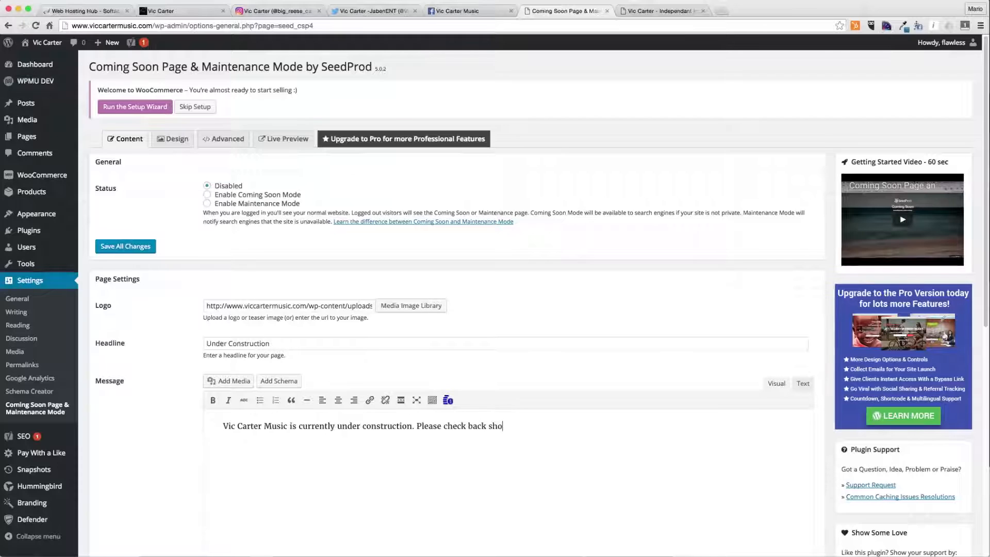
pyautogui.write('soon.')
pyautogui.press('Return')
pyautogui.press('Return')
pyautogui.write('For immediate assista')
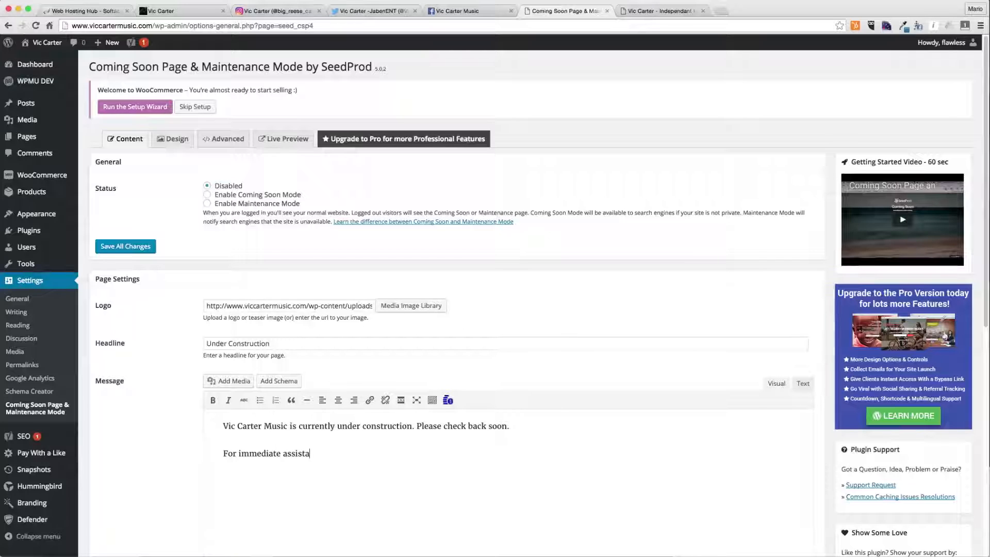
pyautogui.press('BackSpace')
pyautogui.press('BackSpace')
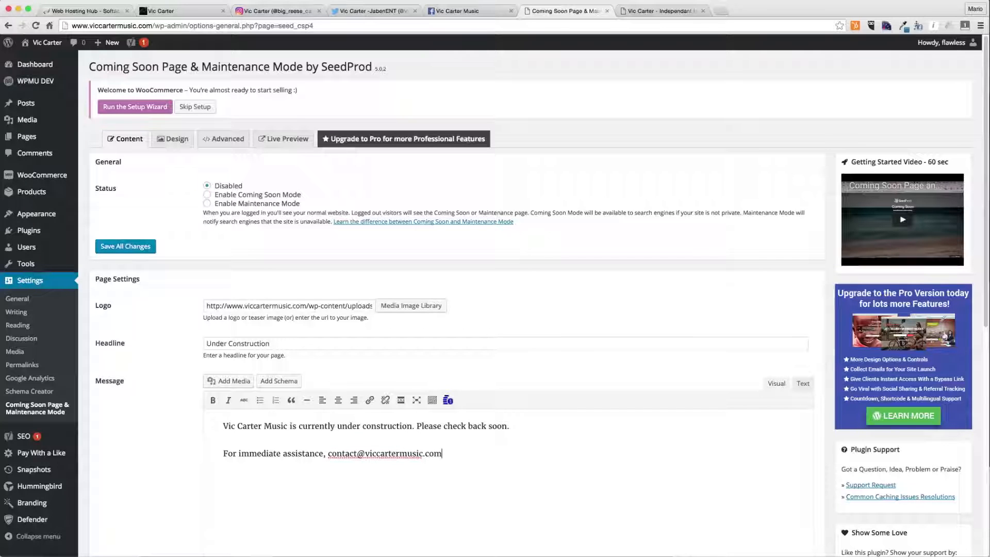
pyautogui.write('.')
# - Turn the contact e-mail address in the message into a mailto: link
pyautogui.moveTo(347, 455); pyautogui.dragTo(438, 453)
pyautogui.press('super+v')
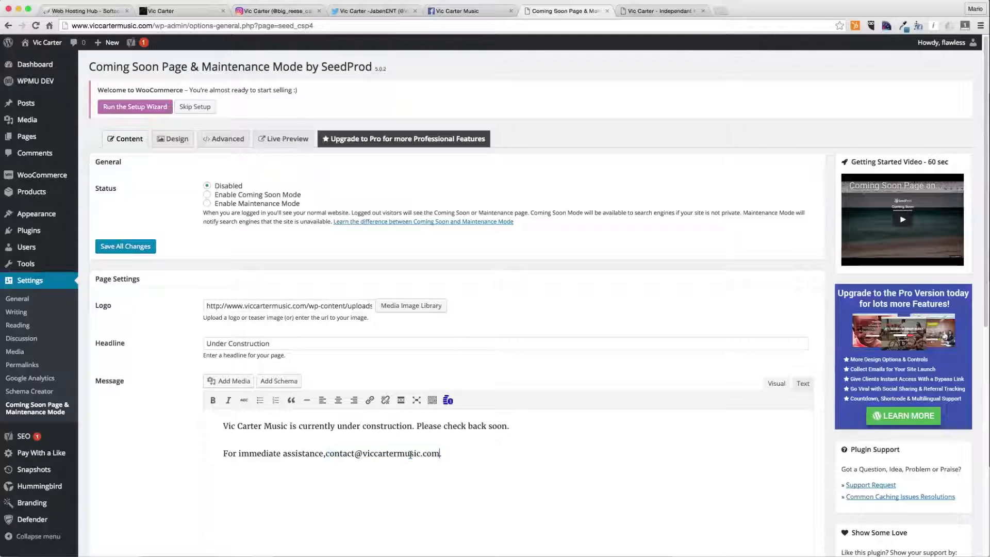
pyautogui.click(327, 454)
pyautogui.keyDown('shift'); pyautogui.click(438, 454); pyautogui.keyUp('shift')
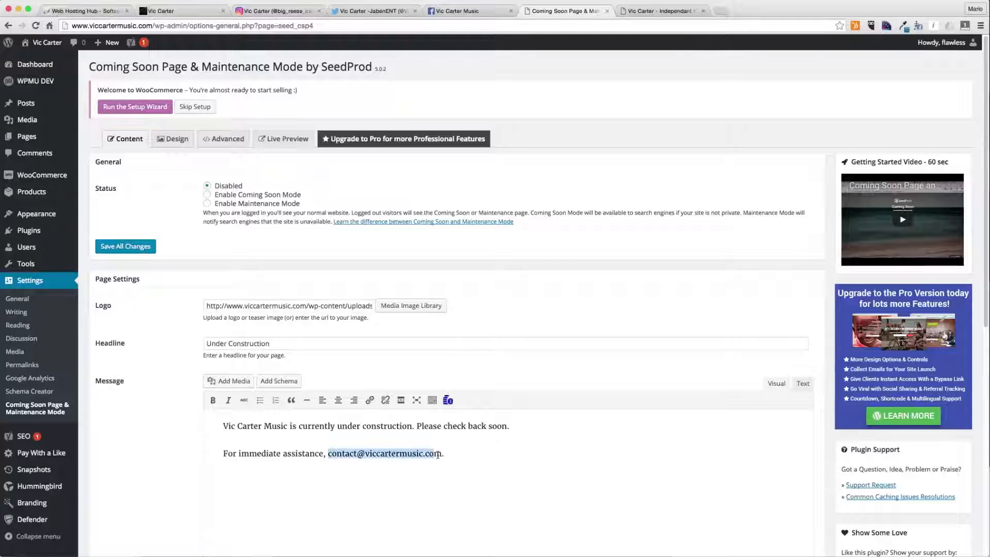
pyautogui.click(370, 400)
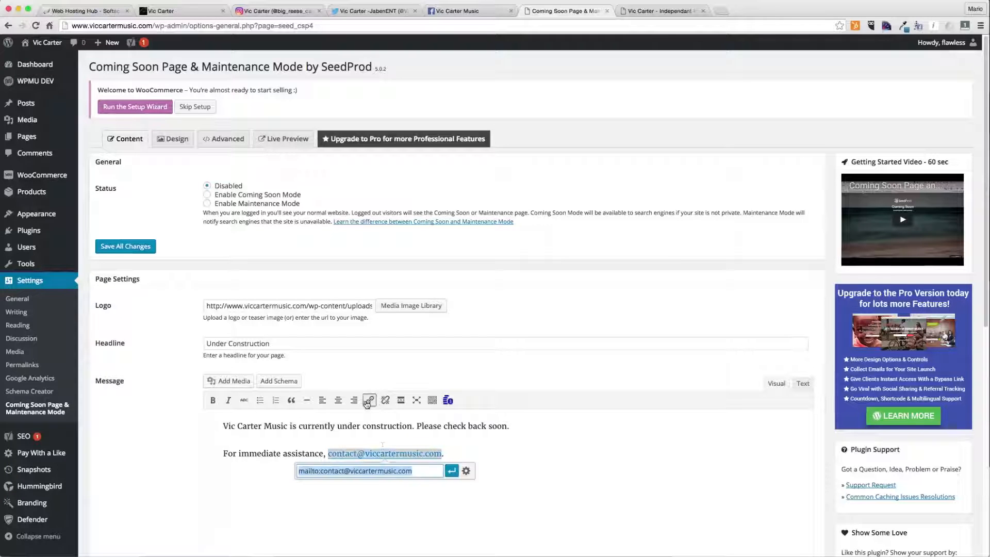
pyautogui.click(300, 471)
pyautogui.press('Delete')
pyautogui.press('Delete')
pyautogui.press('Delete')
pyautogui.press('Delete')
pyautogui.press('Delete')
pyautogui.press('Delete')
pyautogui.press('Delete')
pyautogui.write('mailto:')
pyautogui.press('Return')
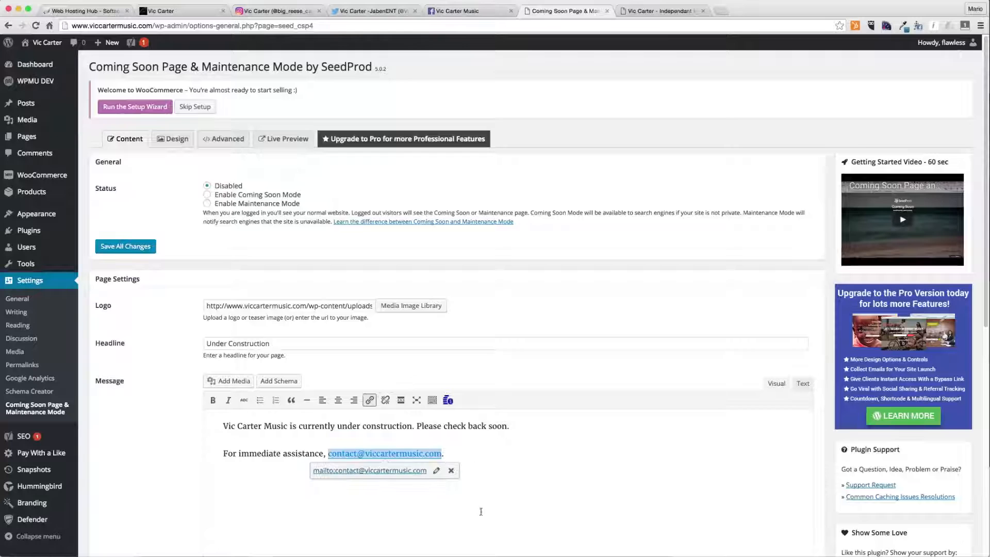
pyautogui.click(526, 471)
# - Center-align the whole message text and save all changes
pyautogui.scroll(-6, 527, 472)
pyautogui.scroll(2, 527, 472)
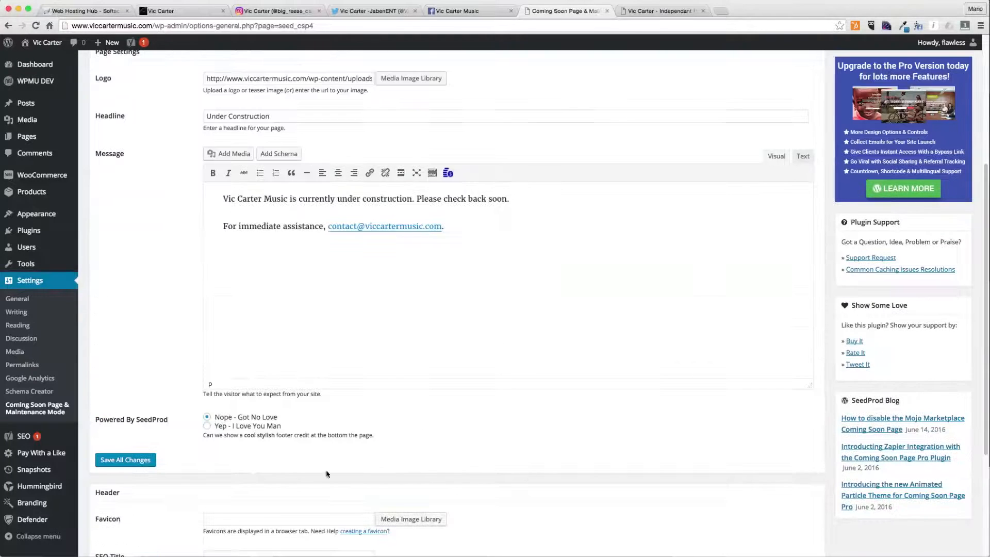
pyautogui.scroll(2, 223, 308)
pyautogui.hotkey('ctrl', 'a')
pyautogui.click(338, 257)
pyautogui.click(292, 320)
pyautogui.scroll(-3, 117, 507)
pyautogui.click(126, 460)
pyautogui.scroll(4, 314, 452)
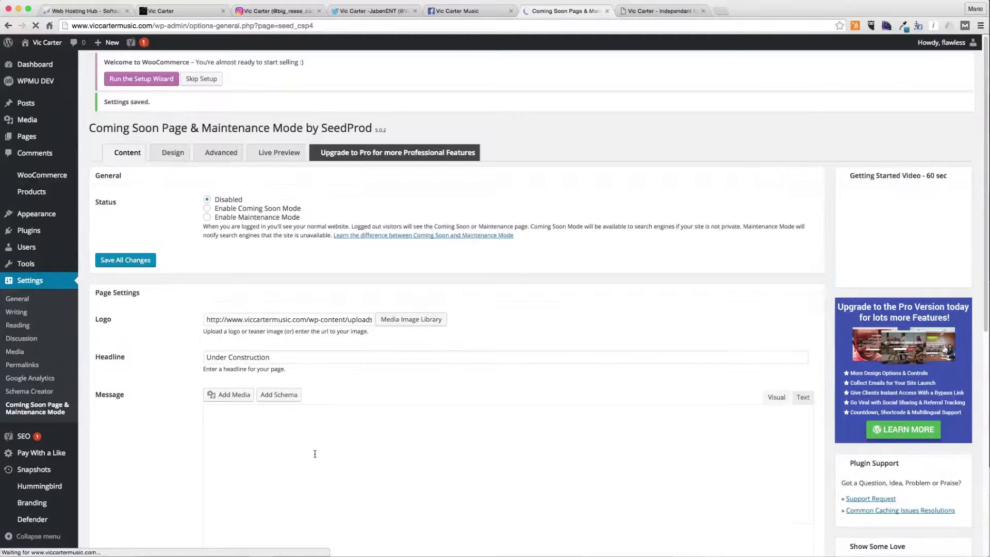
# - Open the live site in a private browser window to check its front page, then close it
pyautogui.press('super+shift+n')
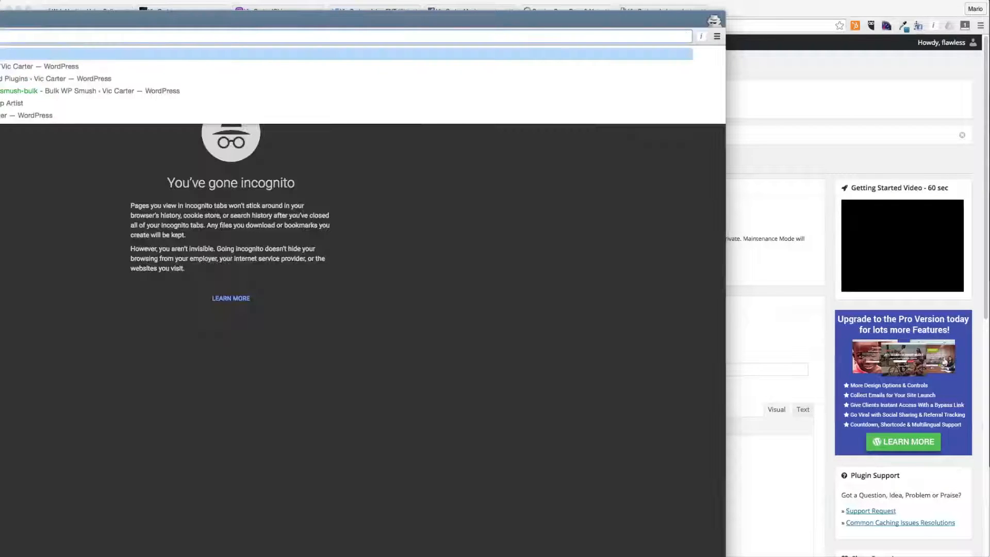
pyautogui.press('Return')
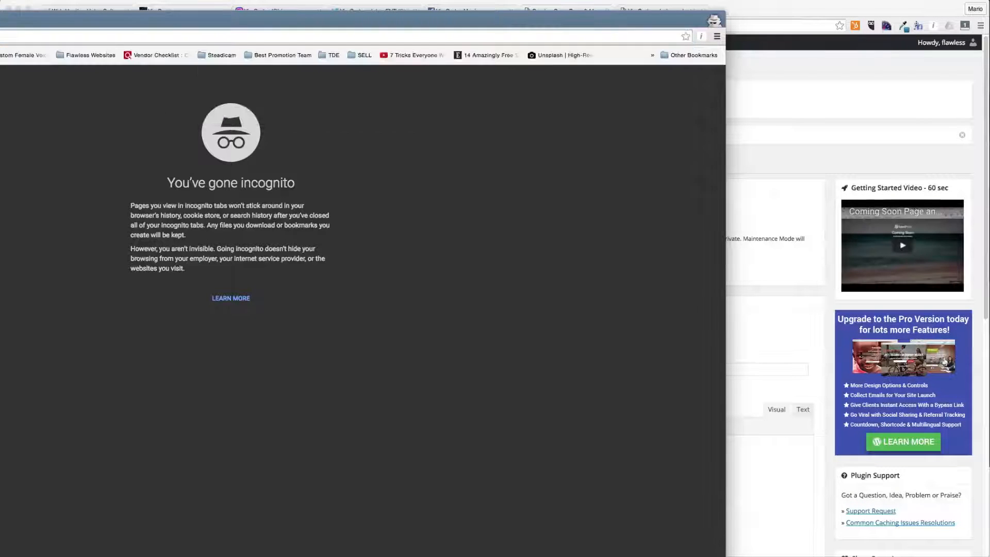
pyautogui.moveTo(0, 434); pyautogui.dragTo(48, 400)
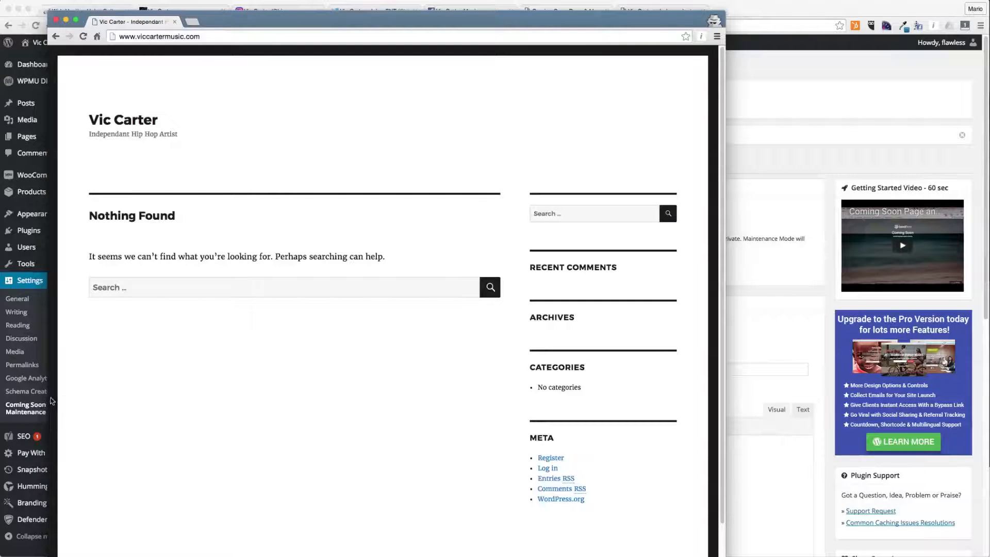
pyautogui.press('super+w')
# - Enable Coming Soon Mode and save all changes
pyautogui.click(207, 221)
pyautogui.click(136, 272)
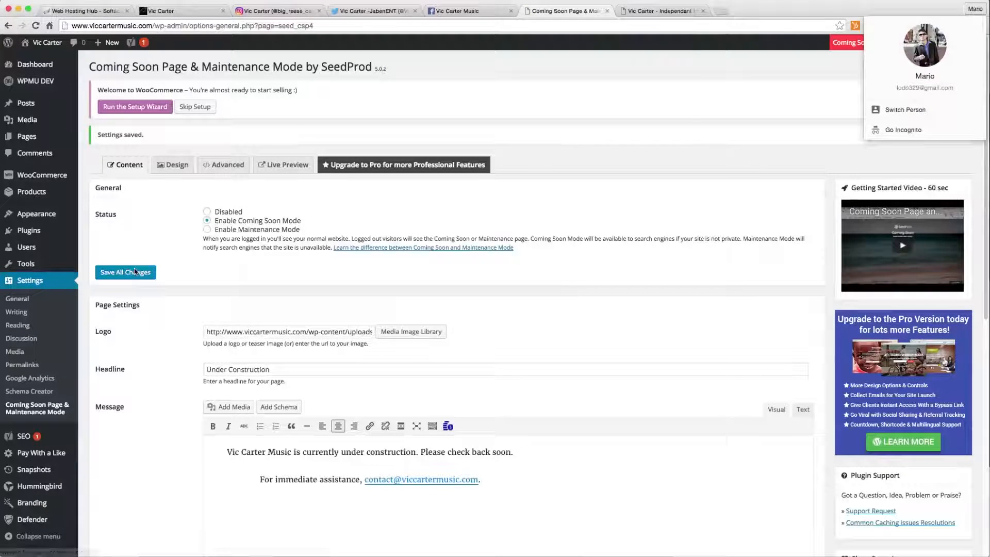
# - Load viccartermusic.com in a private window to check the coming-soon page, then close it
pyautogui.press('super+shift+n')
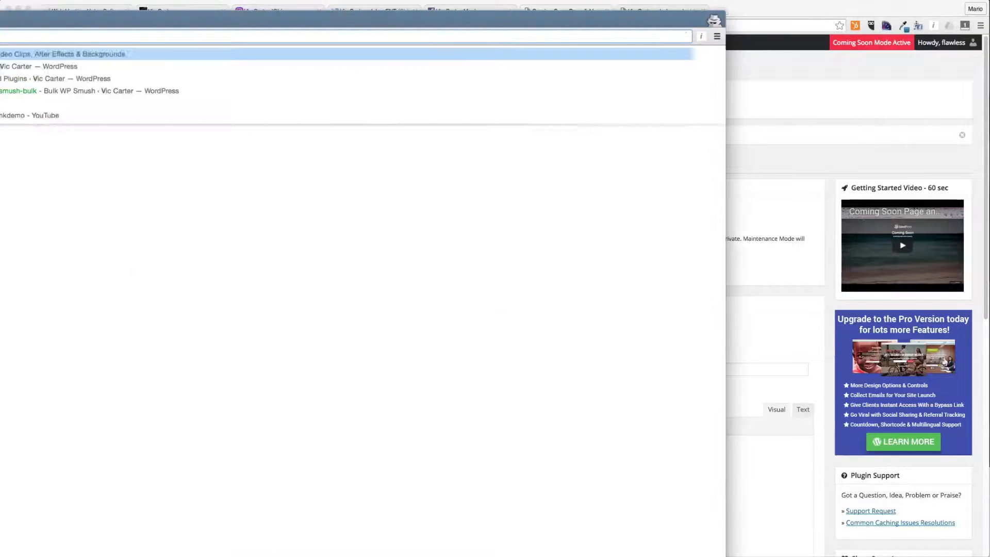
pyautogui.write('viccartermusic.com')
pyautogui.press('Return')
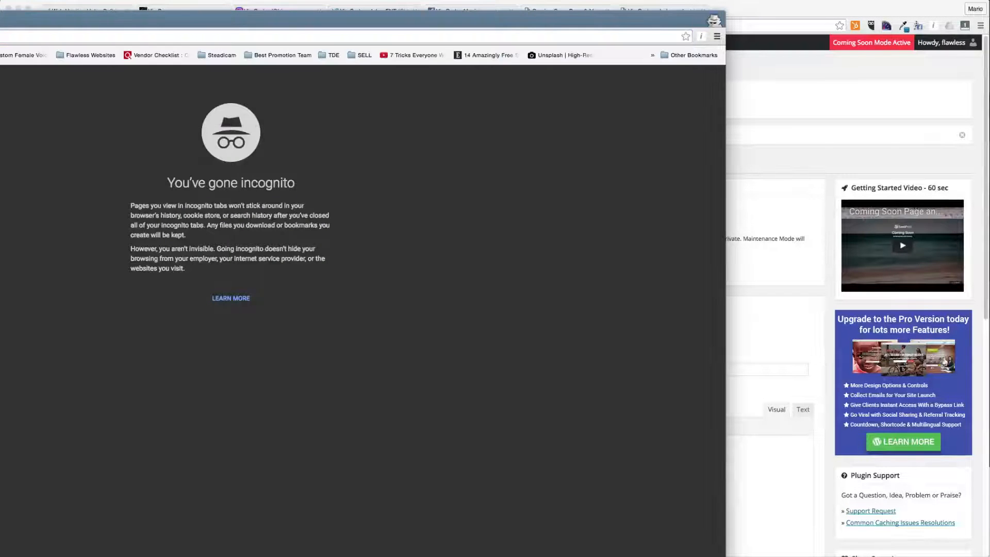
pyautogui.moveTo(0, 327); pyautogui.dragTo(0, 329)
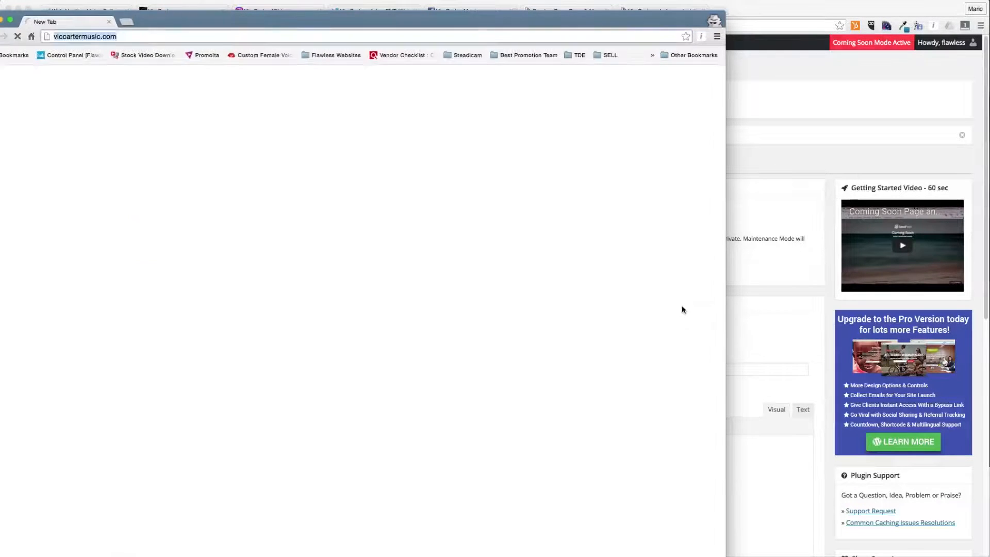
pyautogui.moveTo(426, 26); pyautogui.dragTo(575, 76)
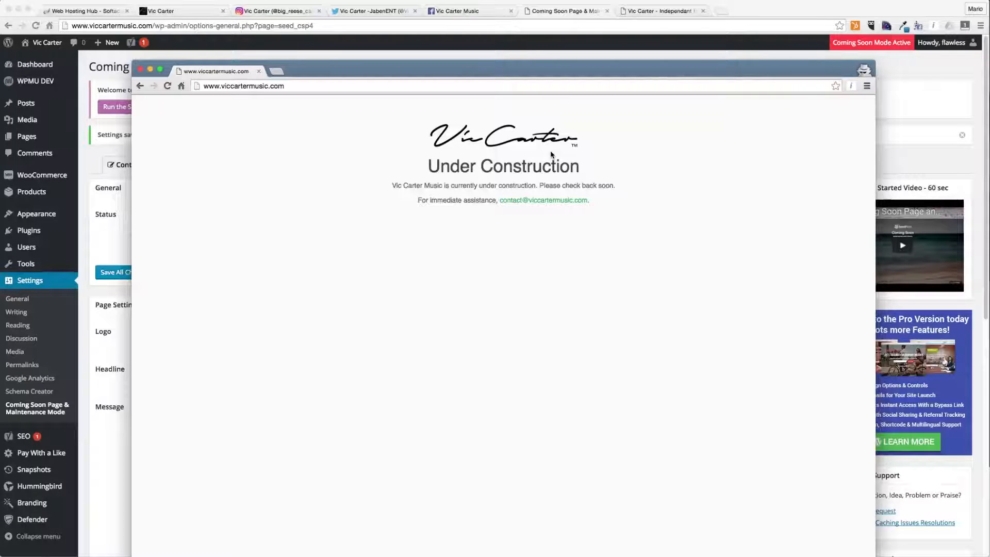
pyautogui.press('super+w')
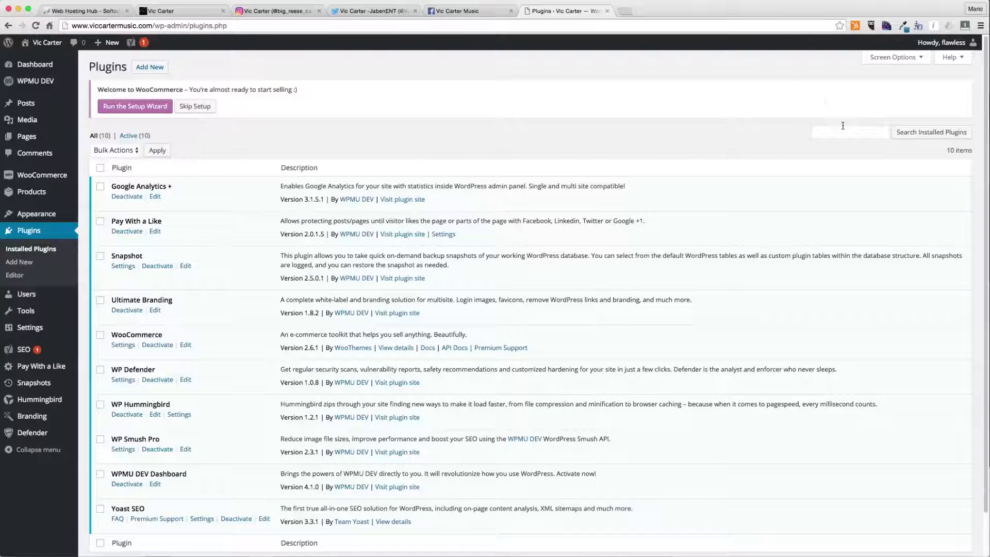
# - Search new plugins for Schema creator, then install and activate Schema Creator by Raven
pyautogui.click(160, 73)
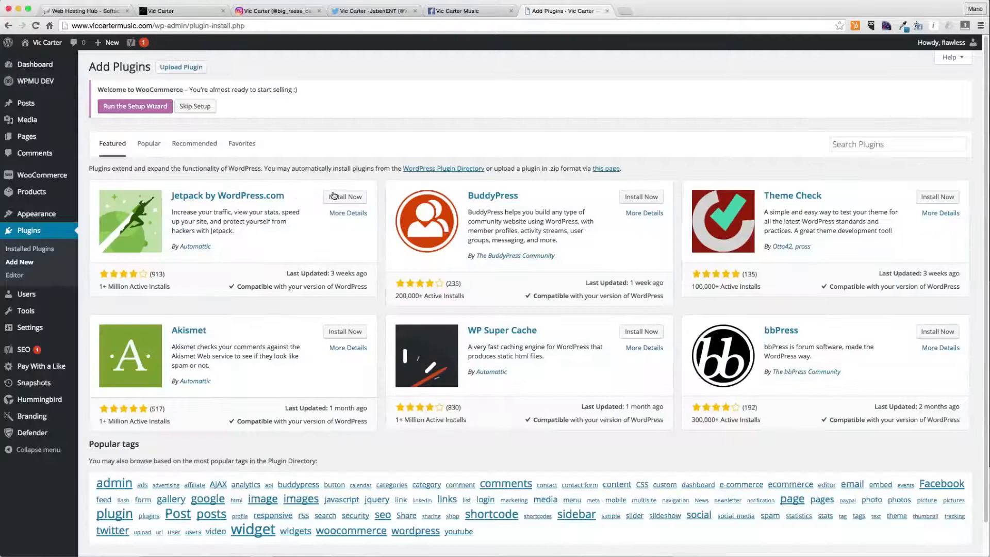
pyautogui.click(871, 144)
pyautogui.write('Schem')
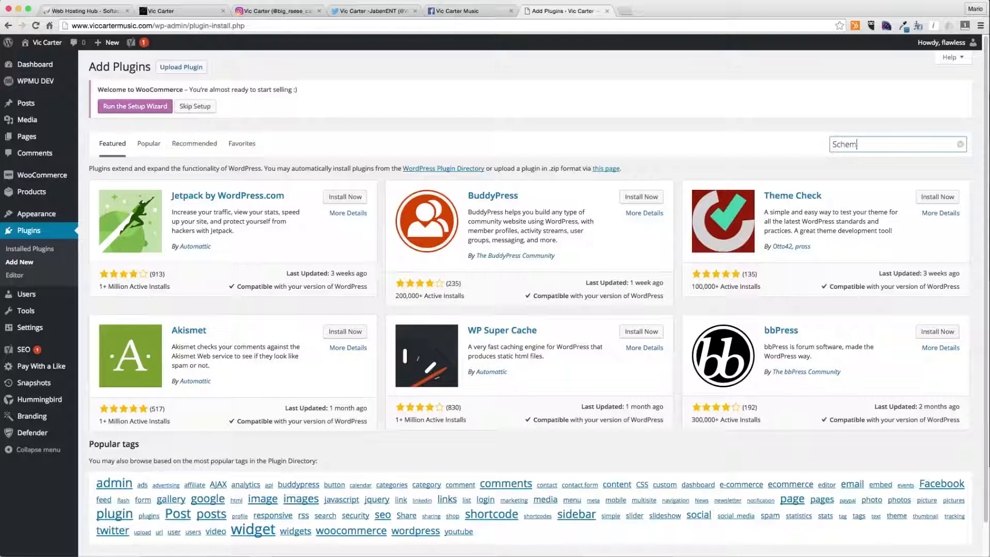
pyautogui.write('a creator')
pyautogui.press('Return')
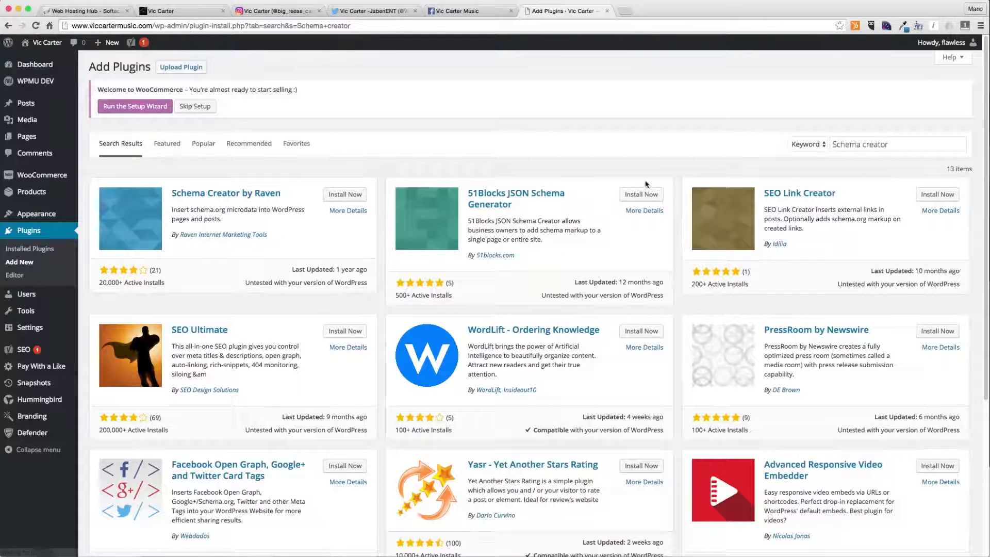
pyautogui.click(351, 194)
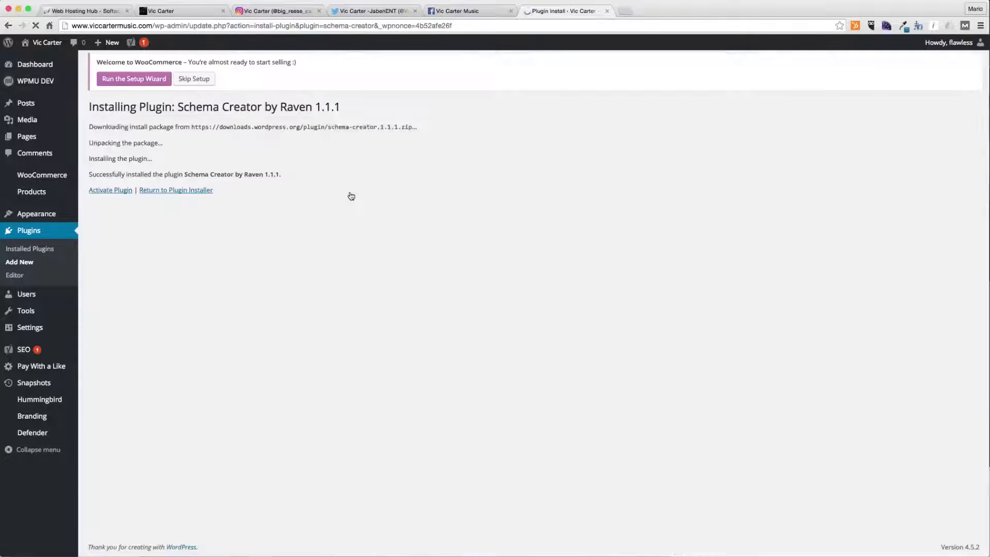
pyautogui.click(126, 191)
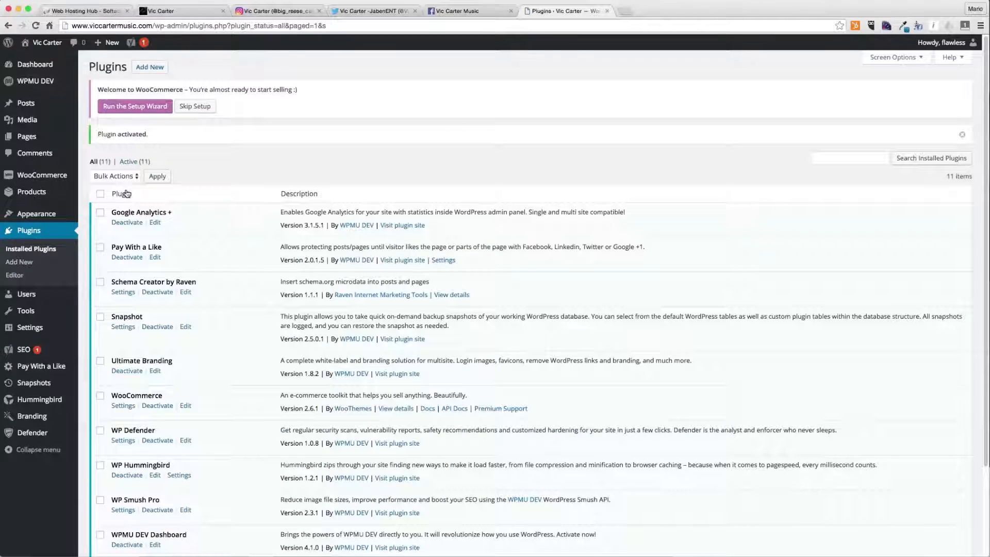
pyautogui.moveTo(51, 103)
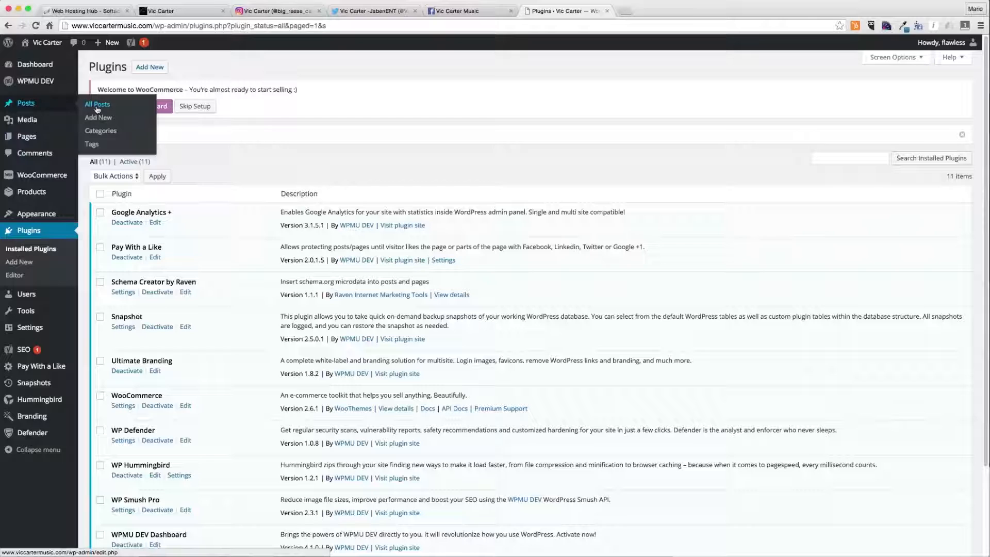
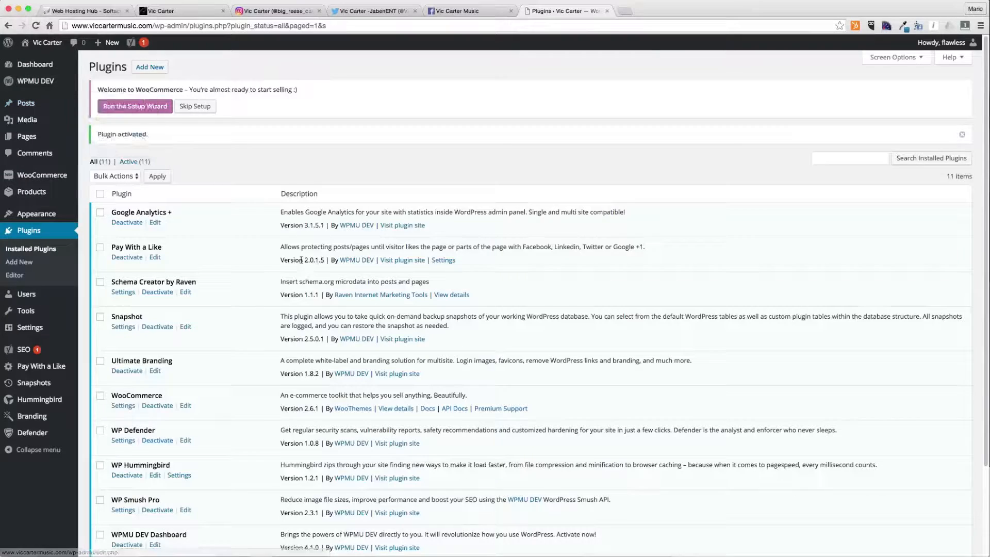
# - Open the site's front page in a new tab to check it, then return to the plugins list
pyautogui.scroll(-3, 303, 263)
pyautogui.scroll(3, 303, 263)
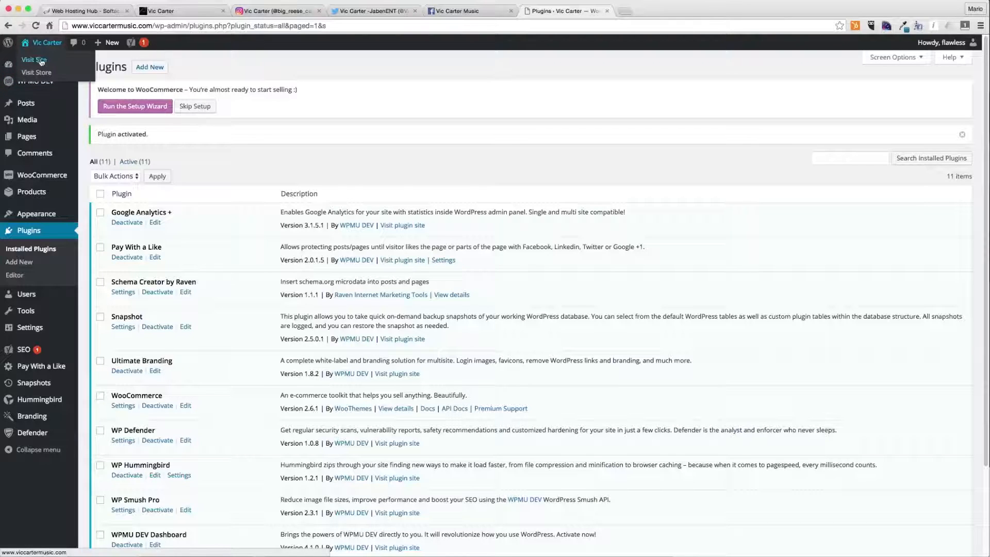
pyautogui.keyDown('super'); pyautogui.click(34, 59); pyautogui.keyUp('super')
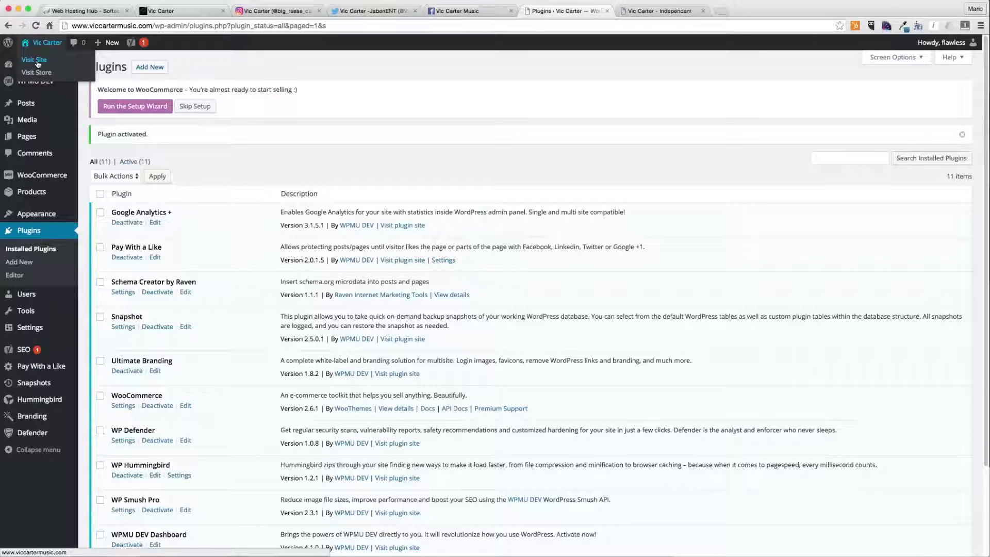
pyautogui.click(652, 12)
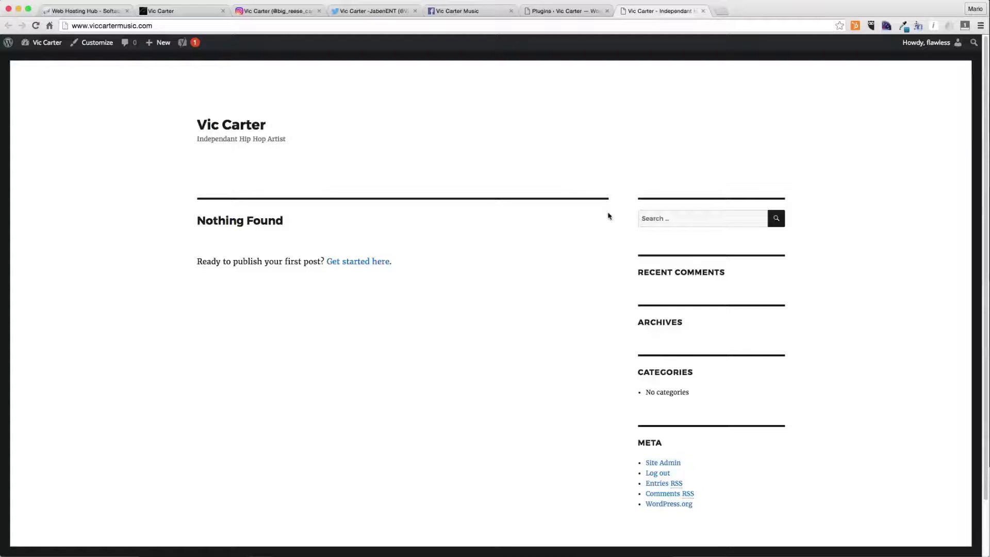
pyautogui.hotkey('ctrl', 'shift', 'Tab')
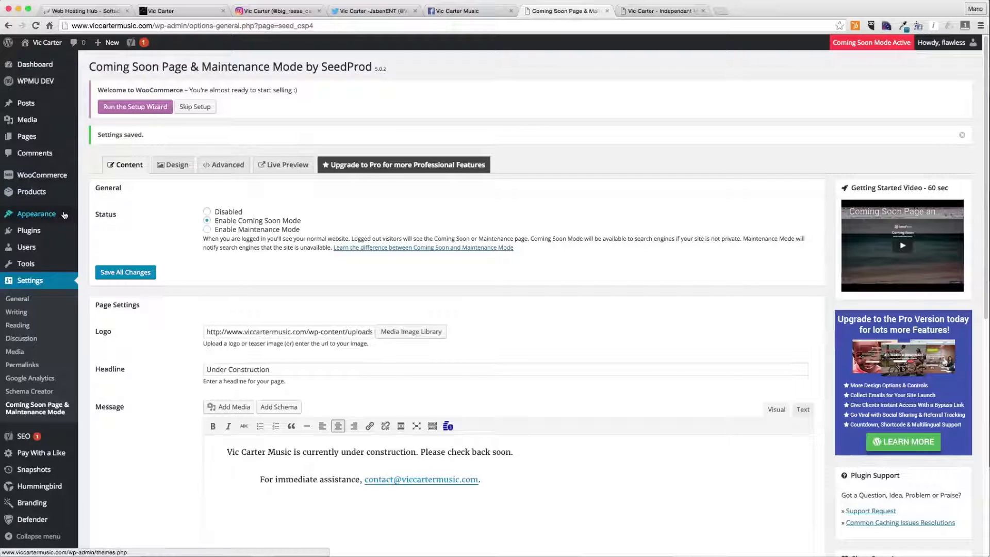
# - Go to the Themes page and skip the WooCommerce setup notice
pyautogui.moveTo(65, 216)
pyautogui.click(99, 215)
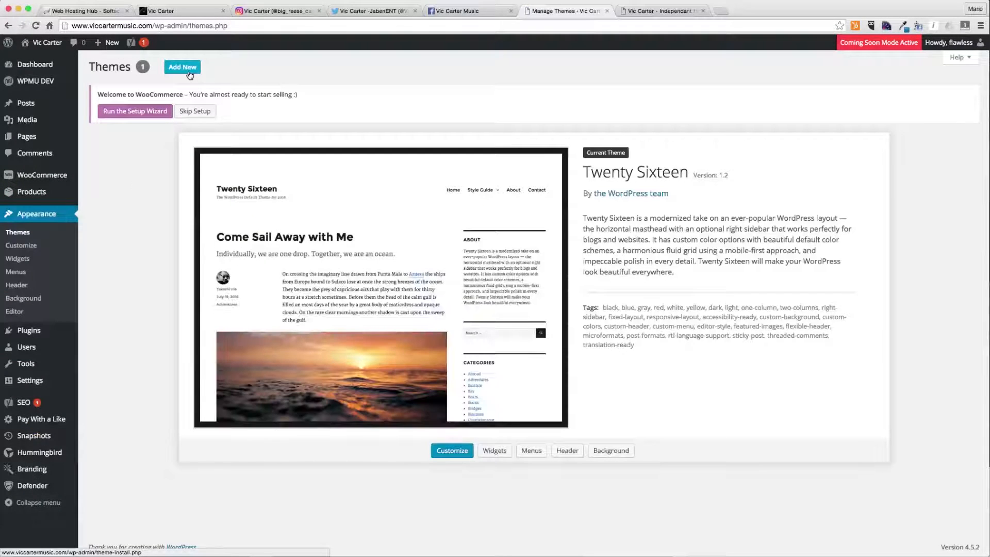
pyautogui.click(195, 111)
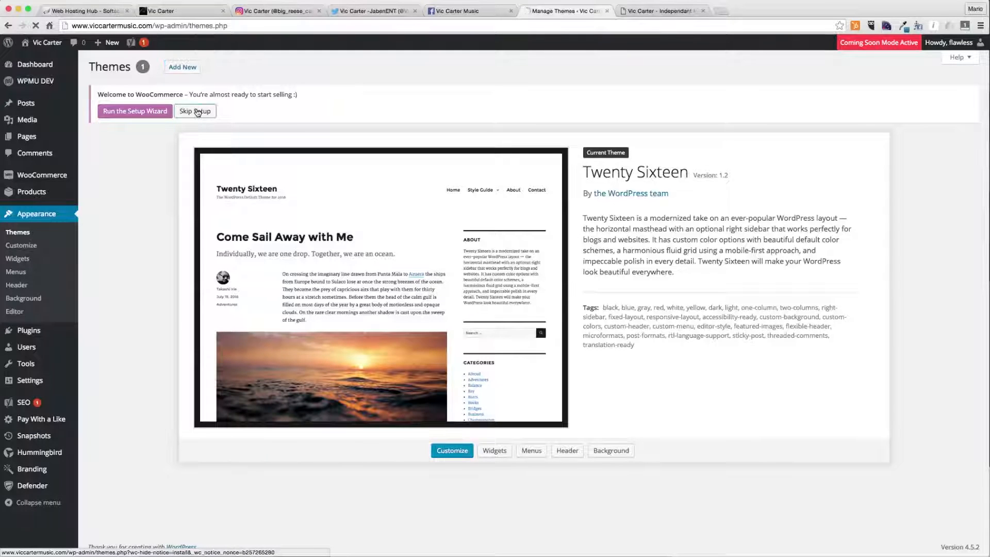
# - Upload Divi.zip as a new theme, install it and activate it
pyautogui.click(181, 67)
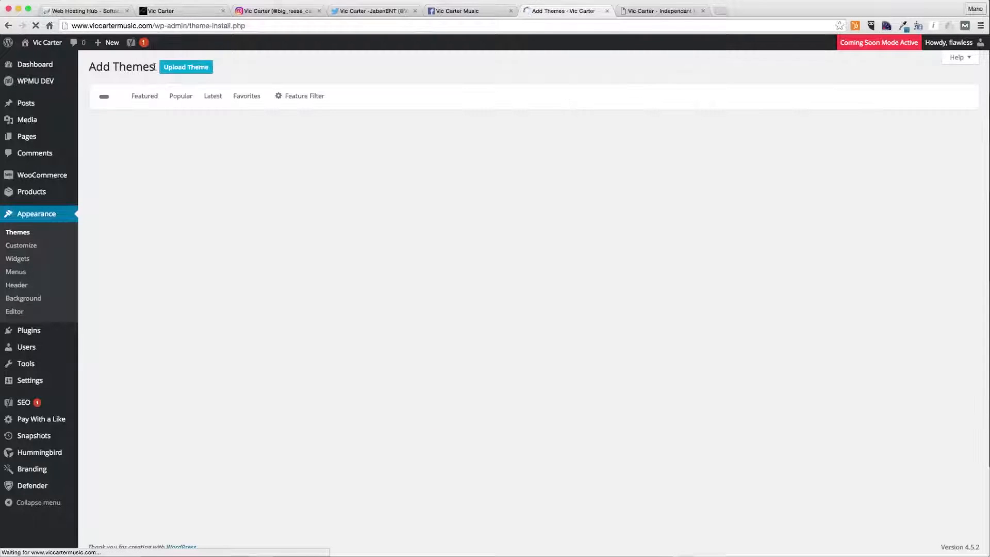
pyautogui.click(193, 71)
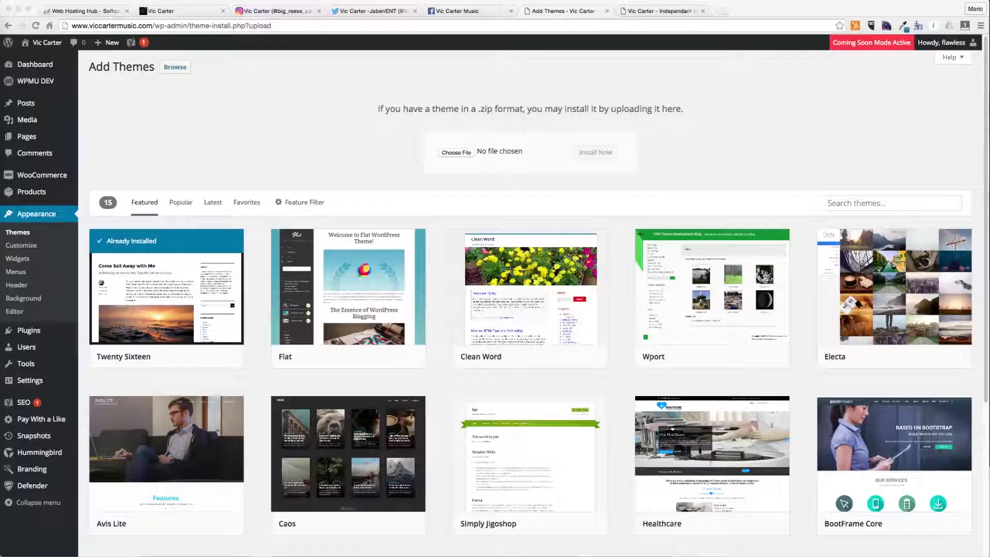
pyautogui.moveTo(37, 81); pyautogui.dragTo(456, 153)
pyautogui.click(598, 154)
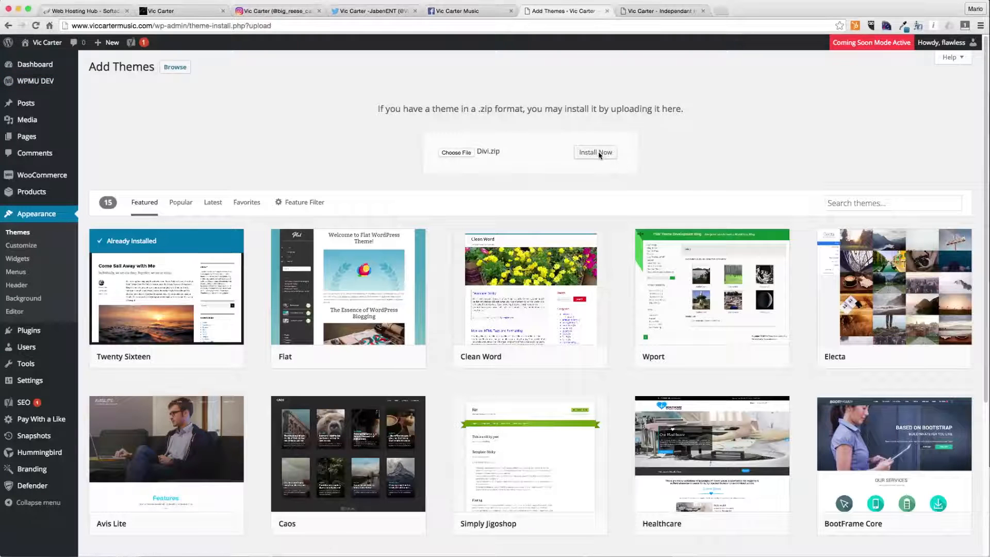
pyautogui.click(600, 153)
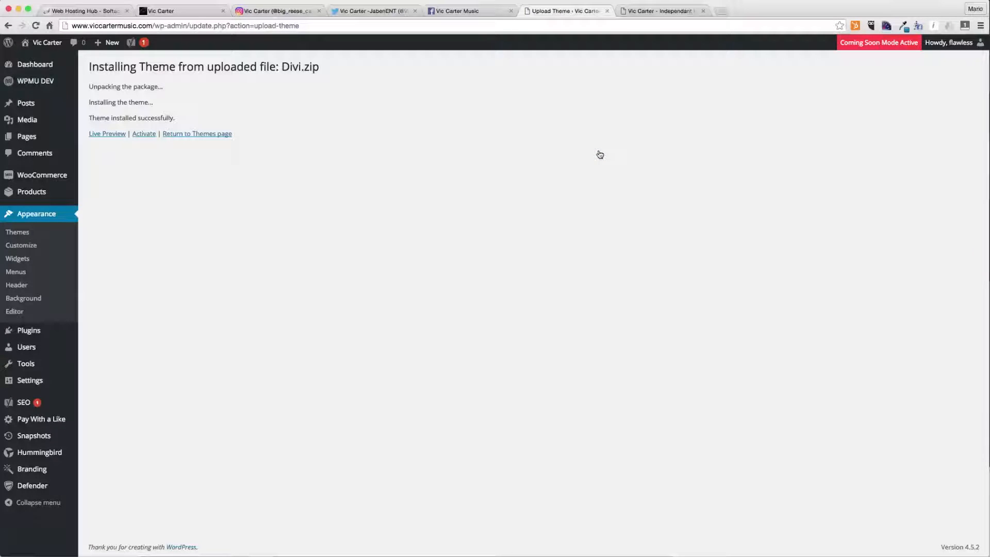
pyautogui.click(143, 135)
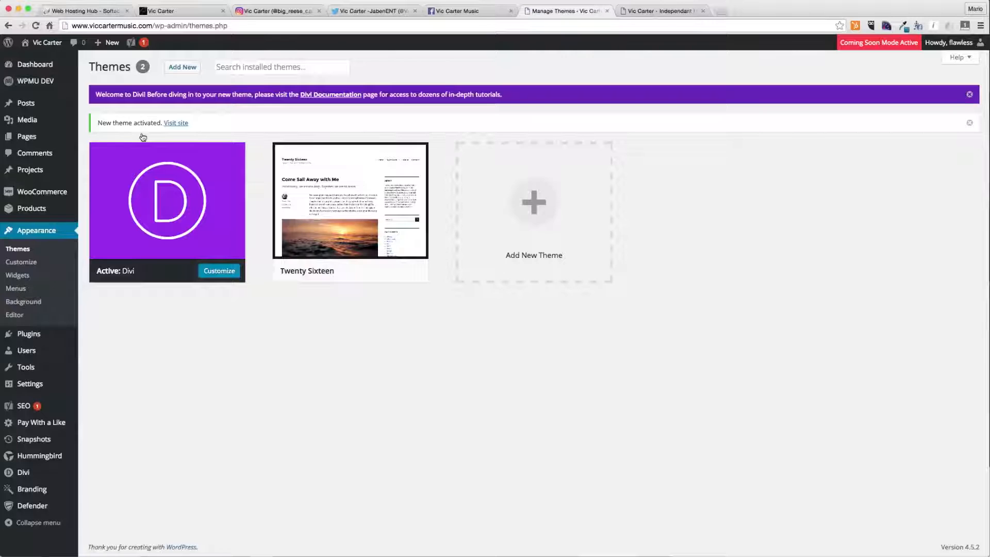
# - Dismiss the Divi welcome notice and open the active Divi theme's details, then close them
pyautogui.click(970, 94)
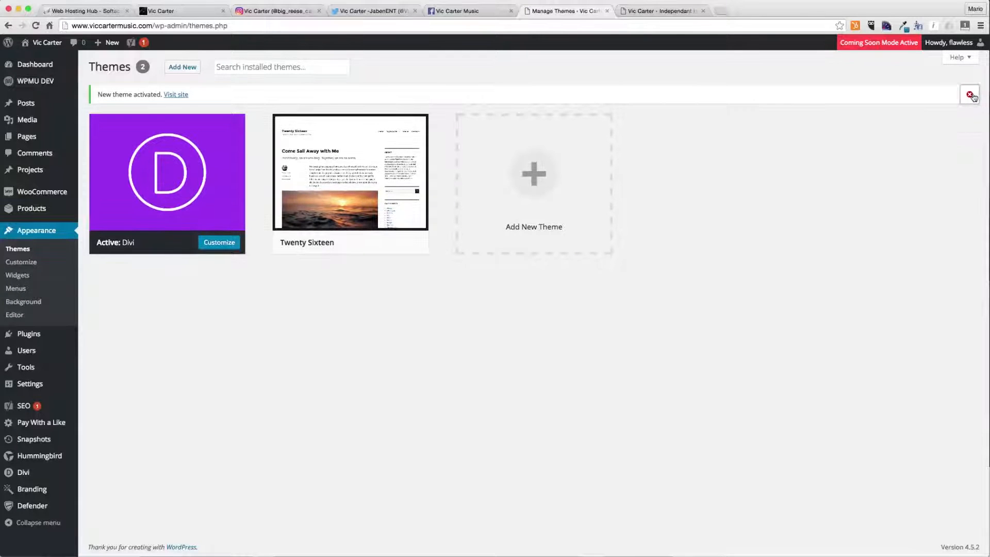
pyautogui.click(970, 94)
pyautogui.click(168, 149)
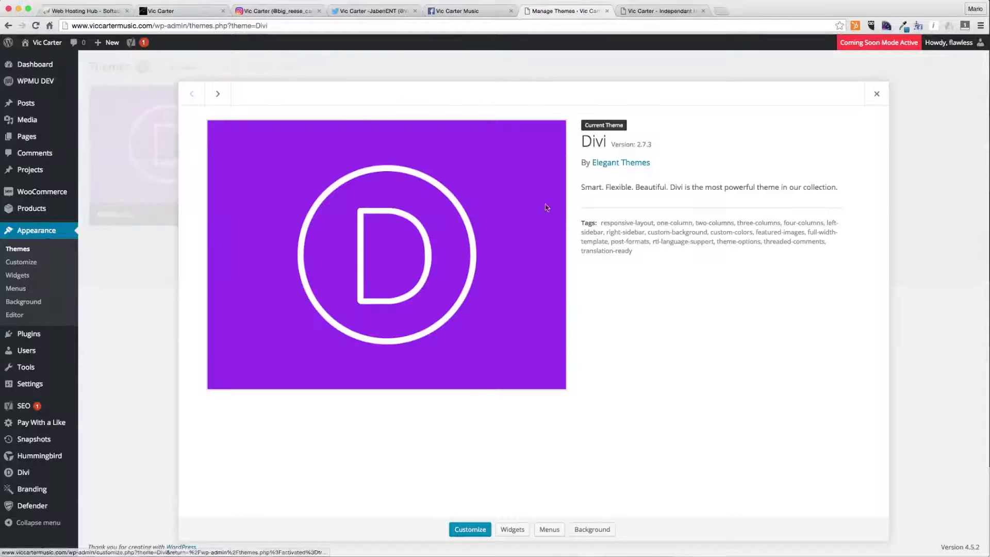
pyautogui.moveTo(632, 143); pyautogui.dragTo(680, 148)
pyautogui.click(877, 94)
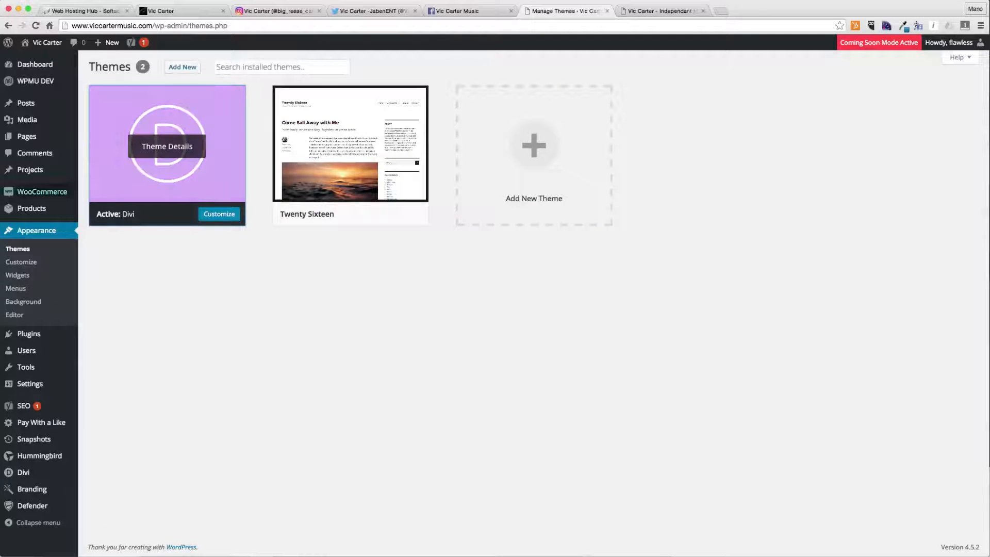
# - Upload and install the elegant-themes-updater.zip plugin from the Add Plugins page
pyautogui.moveTo(57, 337)
pyautogui.keyDown('super'); pyautogui.click(104, 352); pyautogui.keyUp('super')
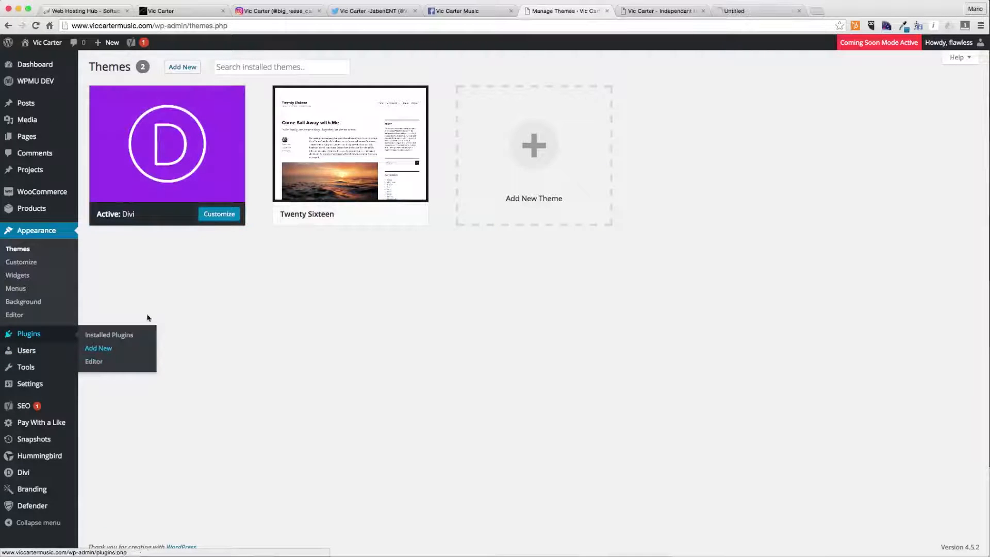
pyautogui.click(745, 11)
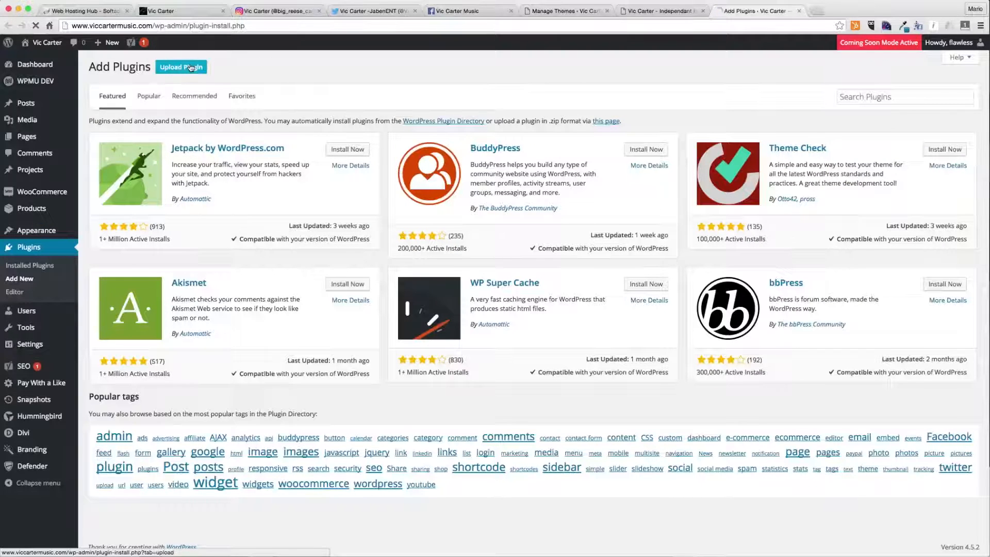
pyautogui.click(182, 67)
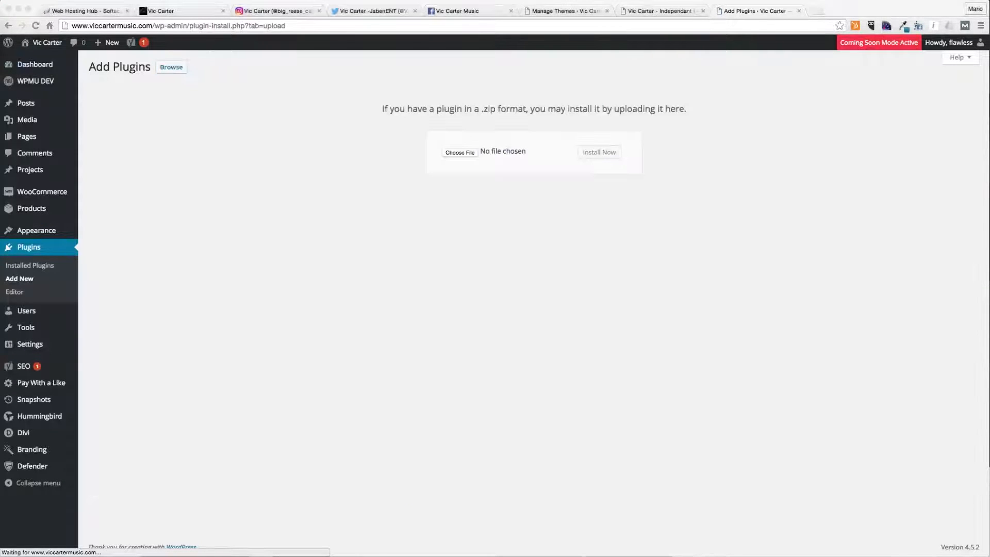
pyautogui.moveTo(20, 103); pyautogui.dragTo(460, 152)
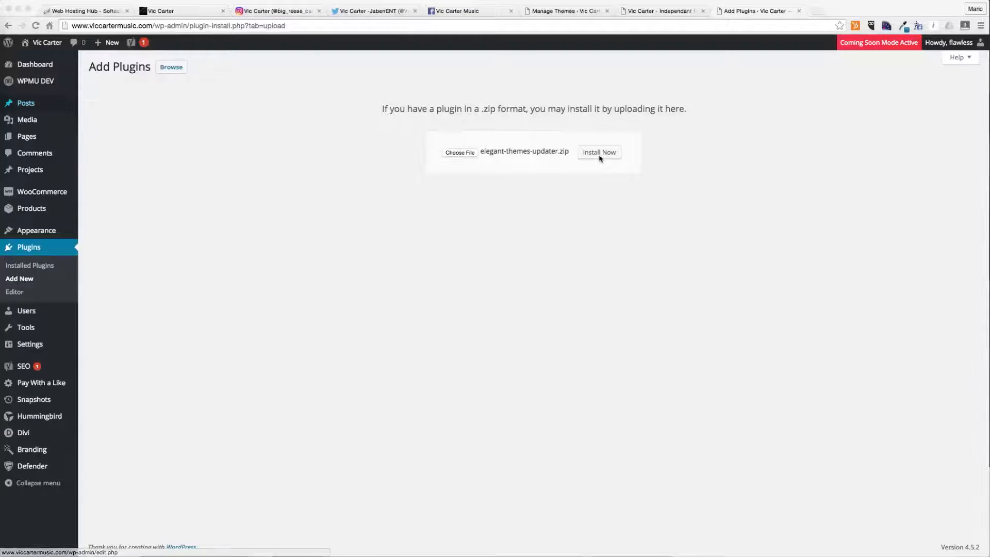
pyautogui.click(602, 153)
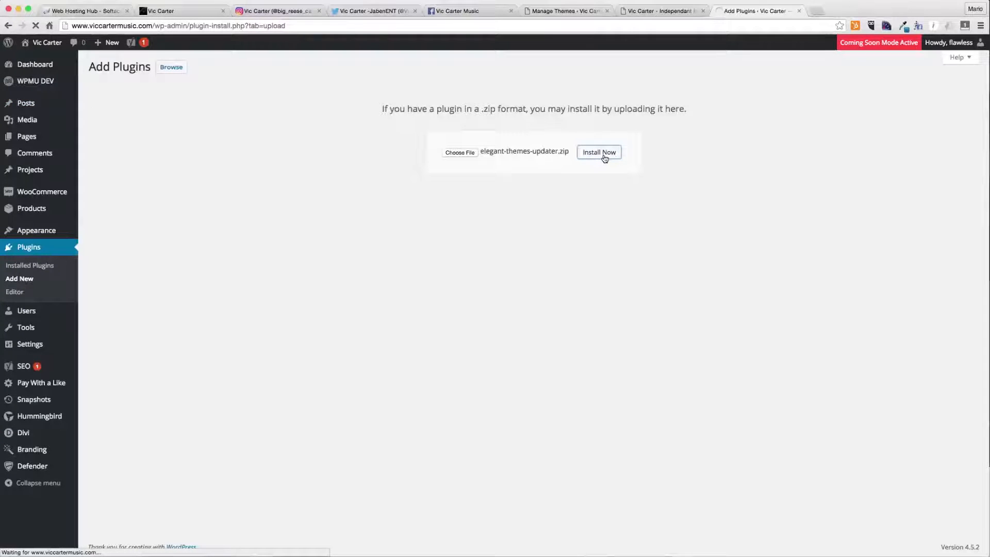
# - Open elegantthemes.com in a new tab and view the account's personal API key in the members area
pyautogui.press('super+t')
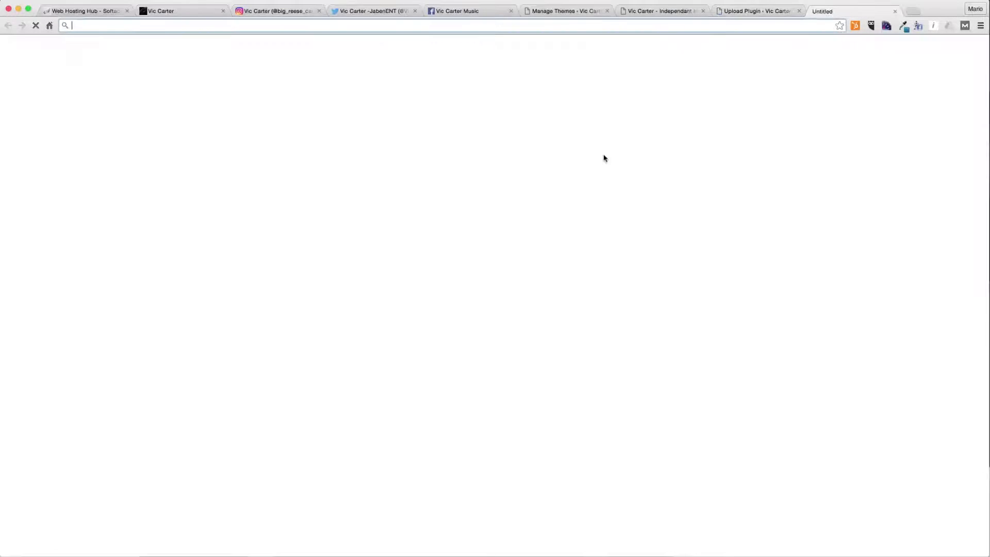
pyautogui.write('elegantthemes.com')
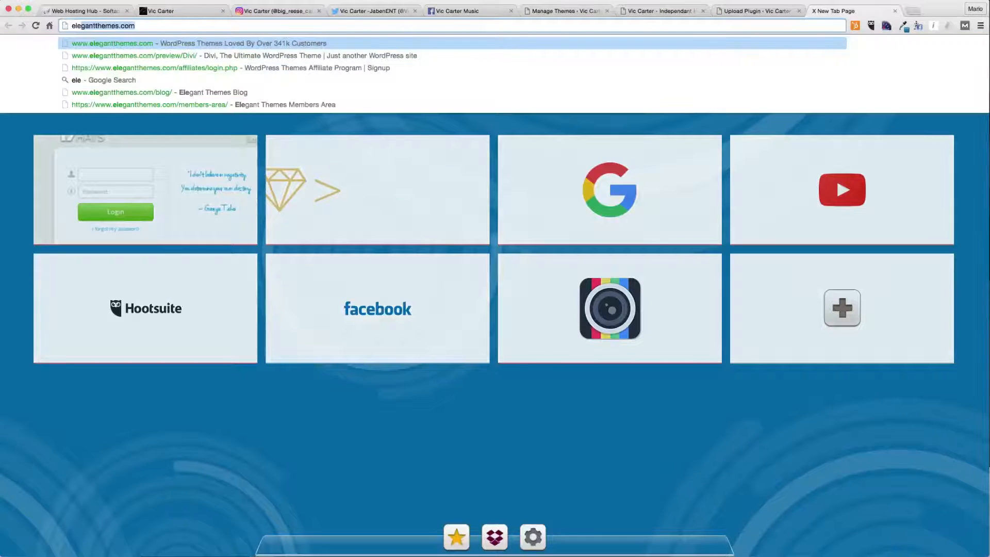
pyautogui.press('Return')
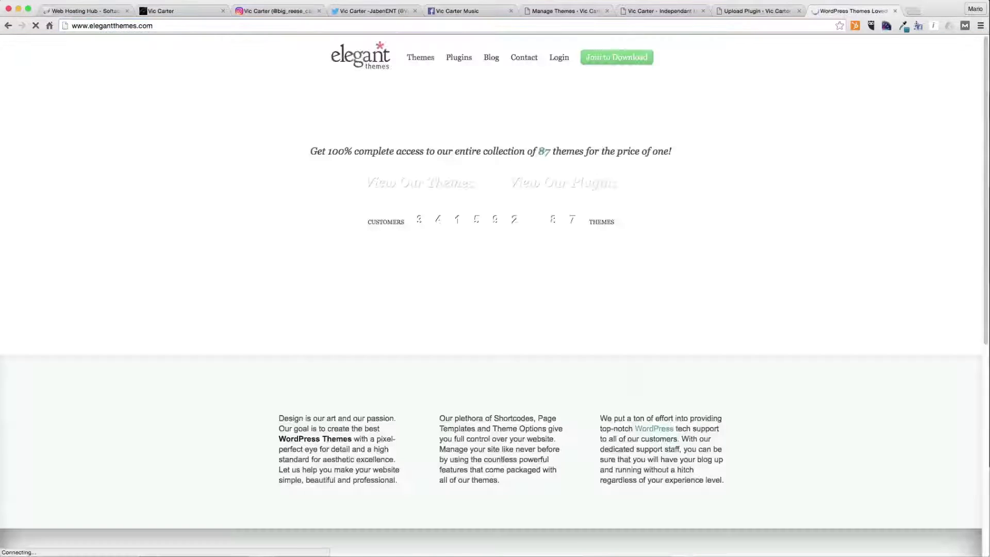
pyautogui.click(554, 61)
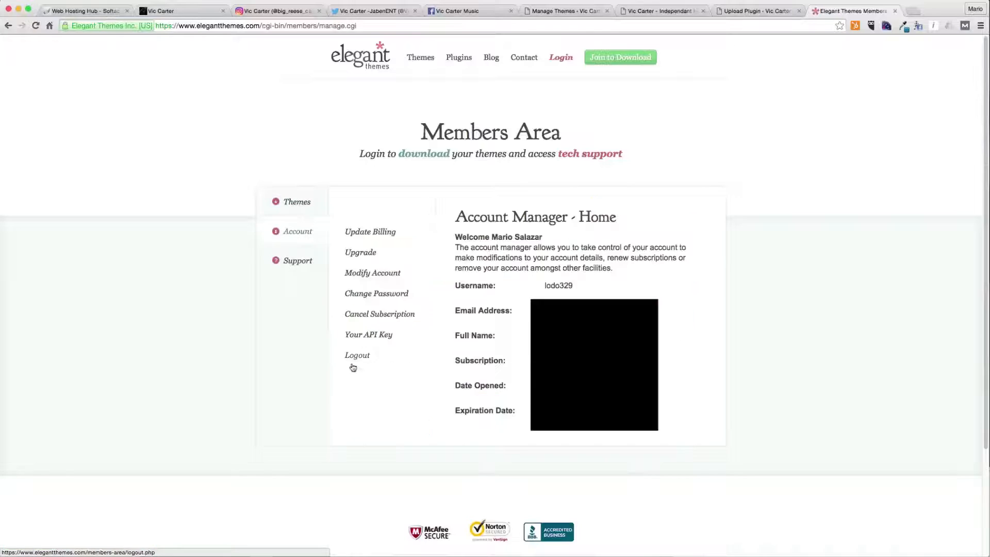
pyautogui.click(367, 336)
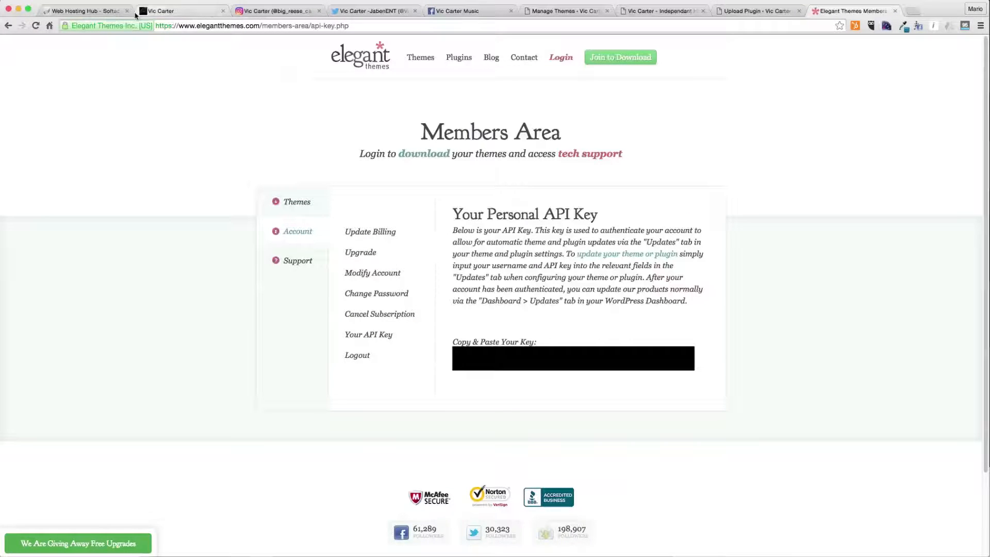
# - Activate the newly installed Elegant Themes Updater plugin
pyautogui.click(753, 12)
pyautogui.click(118, 137)
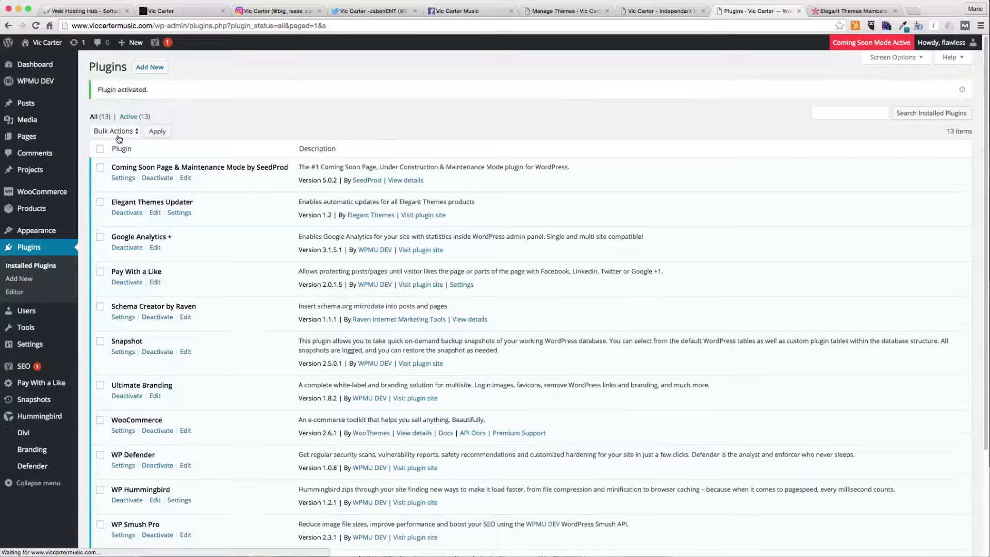
# - In Divi Theme Options updates, enter the Elegant Themes username and API key, then save changes
pyautogui.moveTo(31, 433)
pyautogui.click(109, 436)
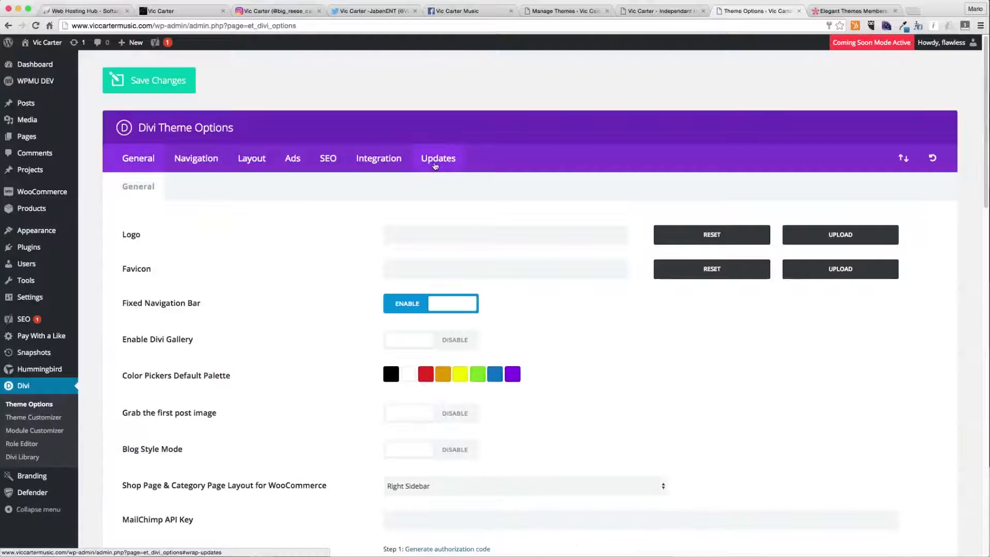
pyautogui.click(435, 165)
pyautogui.click(482, 270)
pyautogui.click(456, 235)
pyautogui.write('•••••••')
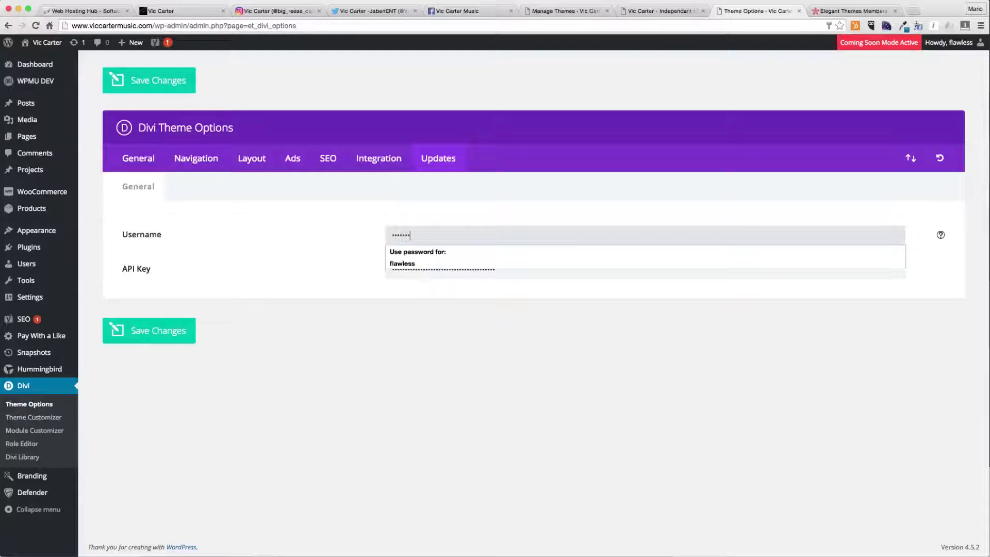
pyautogui.press('Tab')
pyautogui.click(315, 328)
pyautogui.click(173, 331)
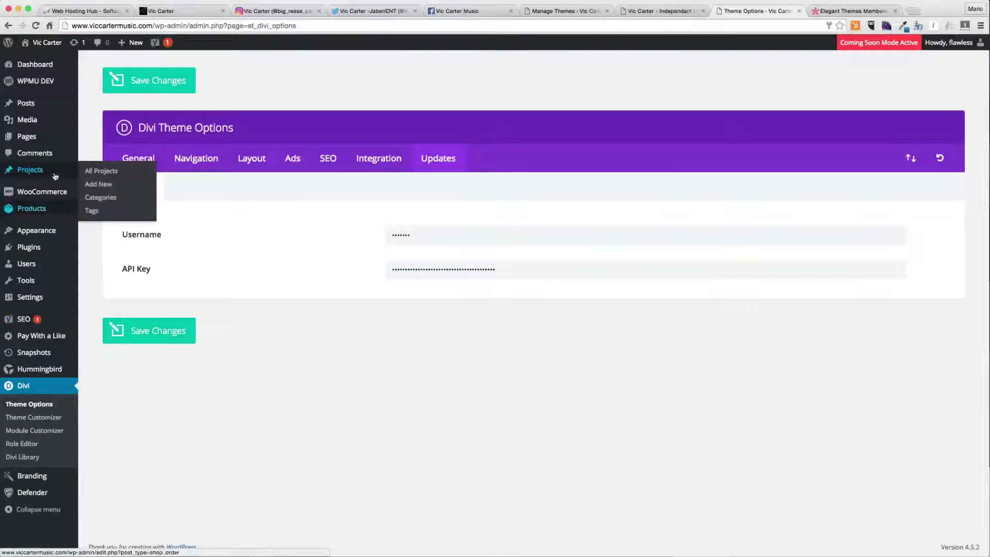
# - Update the Divi theme from WordPress Updates, then return to the Themes page
pyautogui.moveTo(70, 81)
pyautogui.click(96, 80)
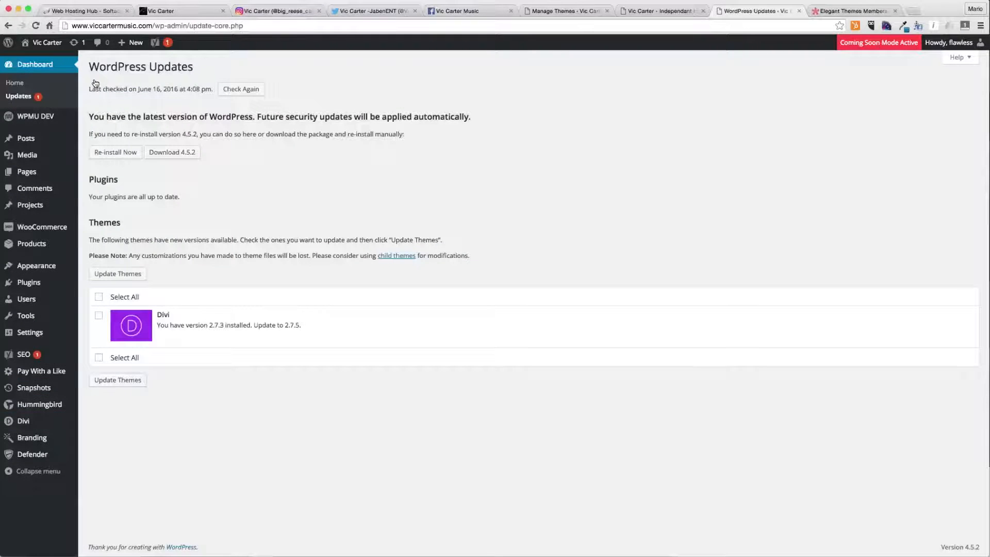
pyautogui.click(98, 297)
pyautogui.click(114, 275)
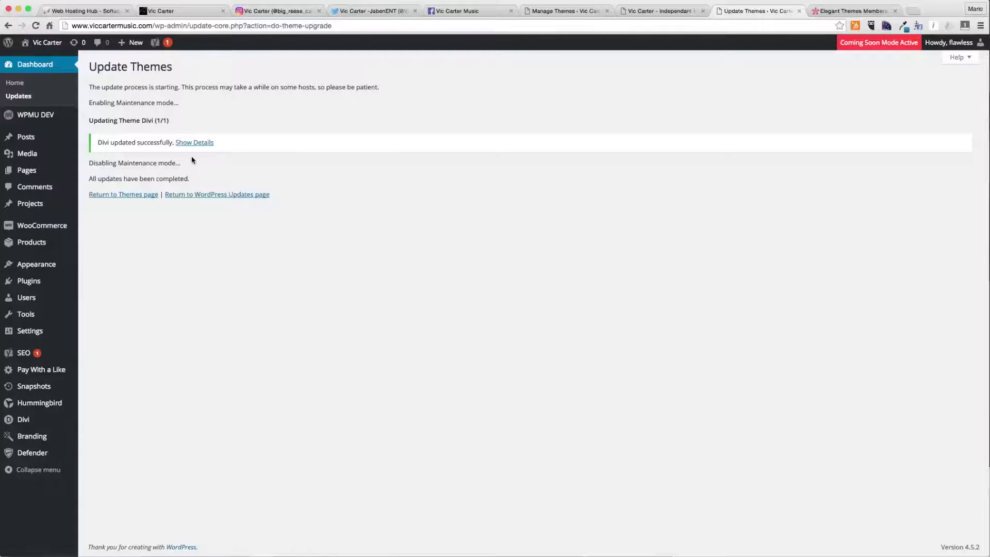
pyautogui.click(142, 195)
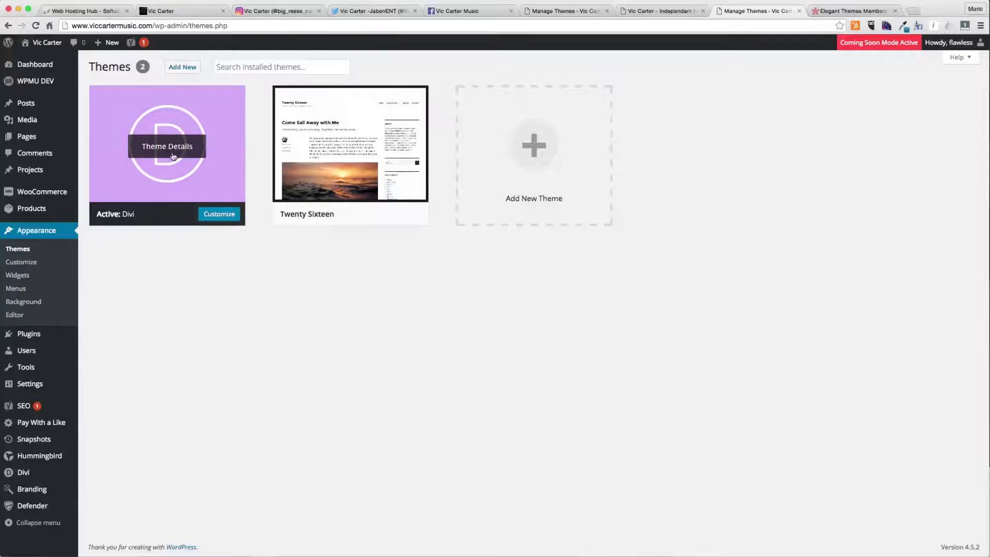
# - Reload the site's front page tab to check it with the Divi theme
pyautogui.click(647, 11)
pyautogui.click(641, 24)
pyautogui.press('Return')
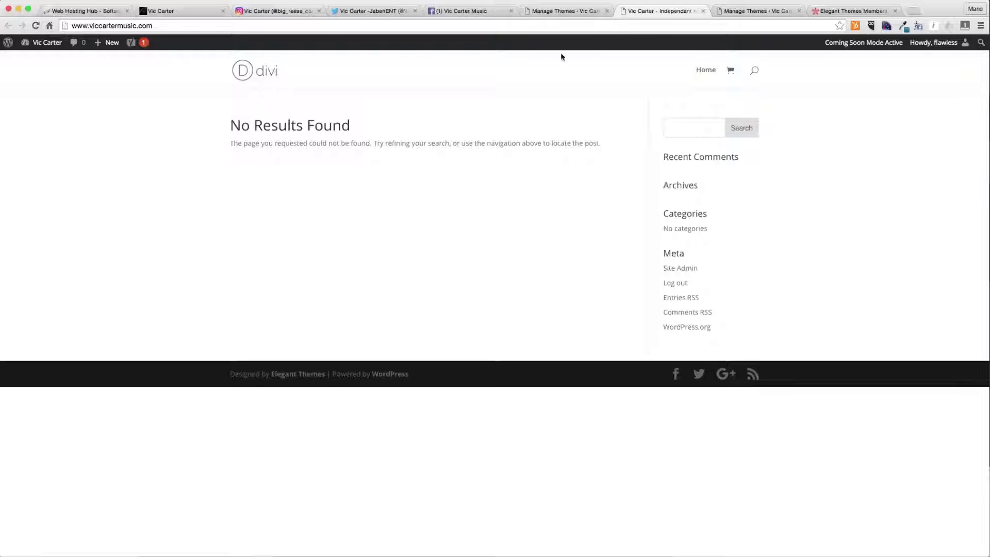
# - Search new plugins for child theme
pyautogui.click(754, 10)
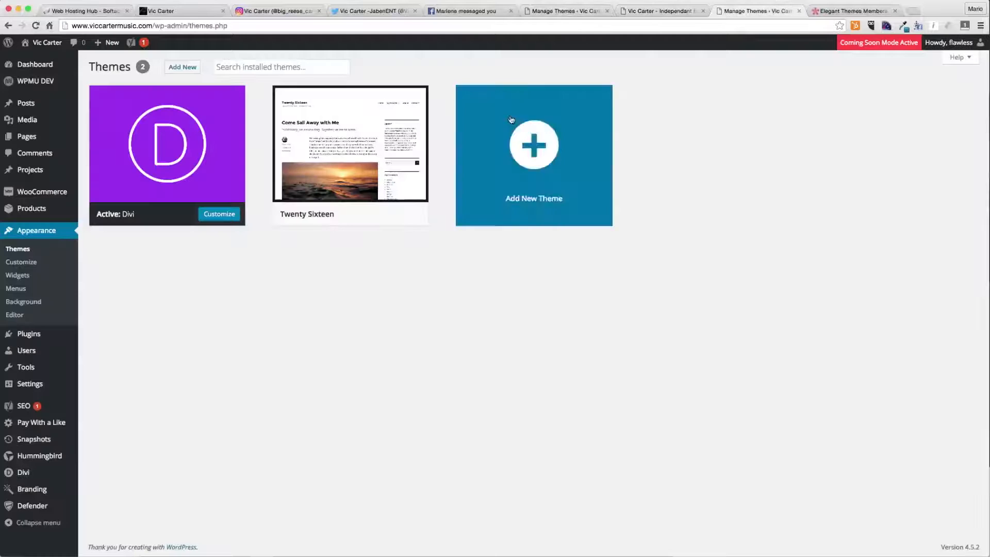
pyautogui.moveTo(62, 335)
pyautogui.click(92, 349)
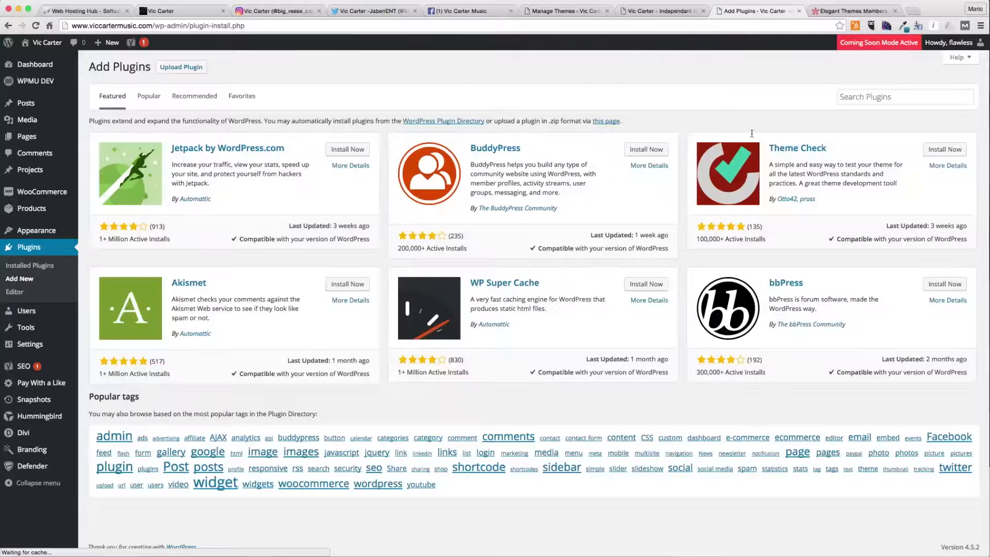
pyautogui.click(884, 97)
pyautogui.write('child theme')
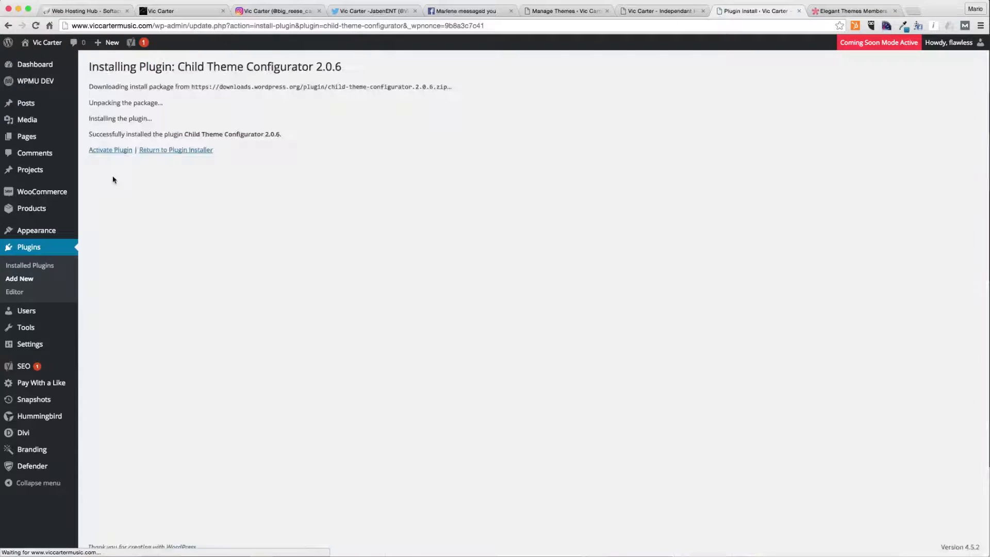
# - Install and activate the Child Theme Configurator plugin
pyautogui.click(114, 150)
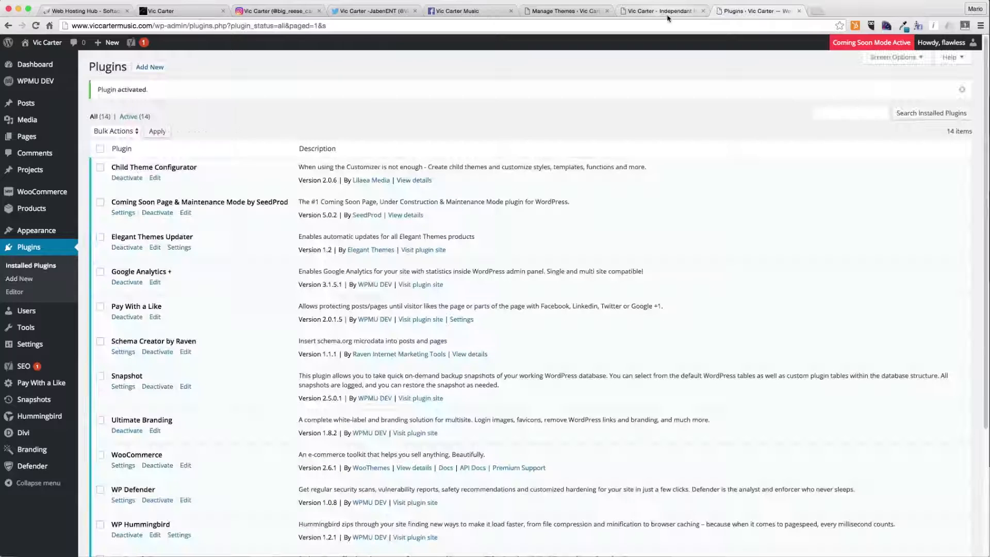
pyautogui.moveTo(101, 90); pyautogui.dragTo(141, 91)
pyautogui.click(140, 91)
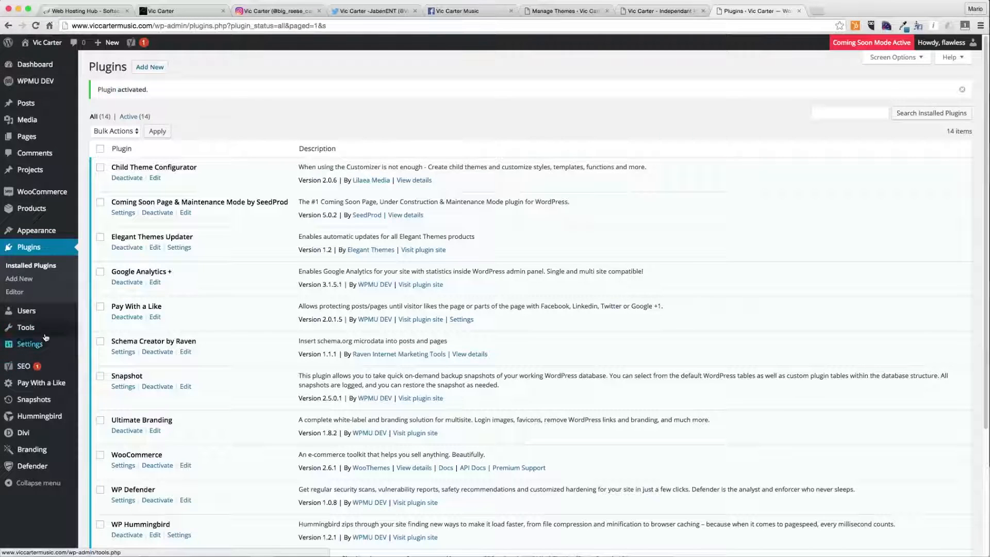
# - Open the Child Theme Configurator and analyze Divi as the parent theme for a new child theme
pyautogui.moveTo(26, 328)
pyautogui.click(93, 368)
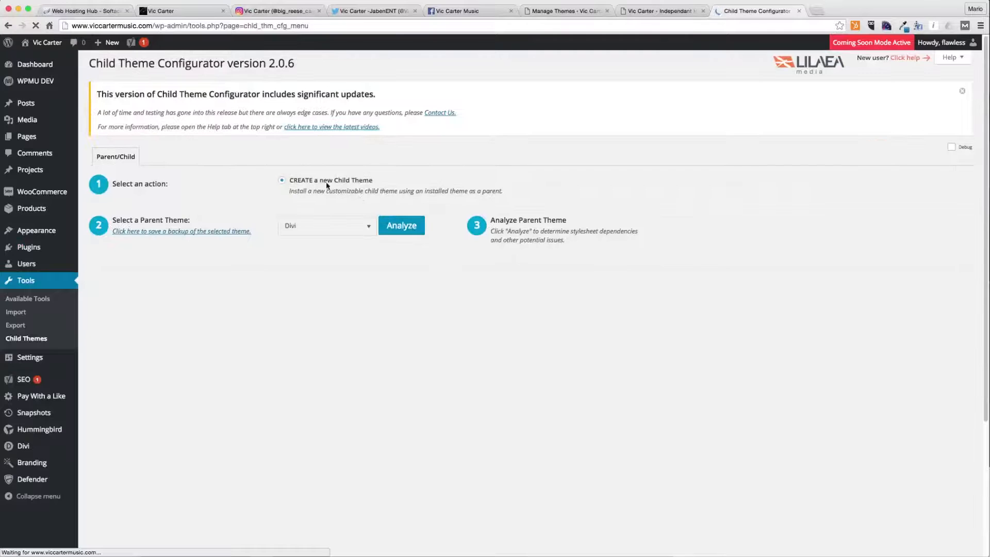
pyautogui.click(402, 225)
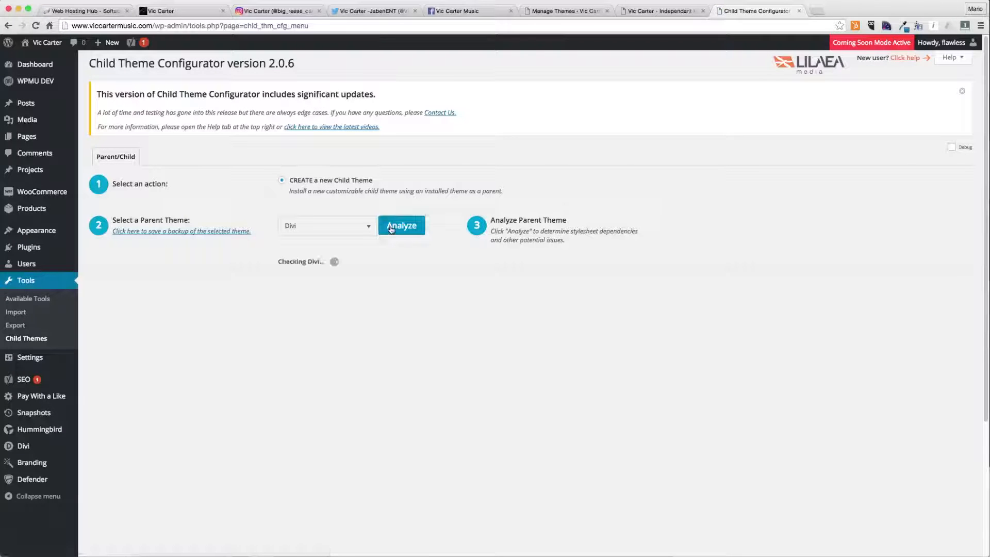
pyautogui.scroll(-3, 376, 316)
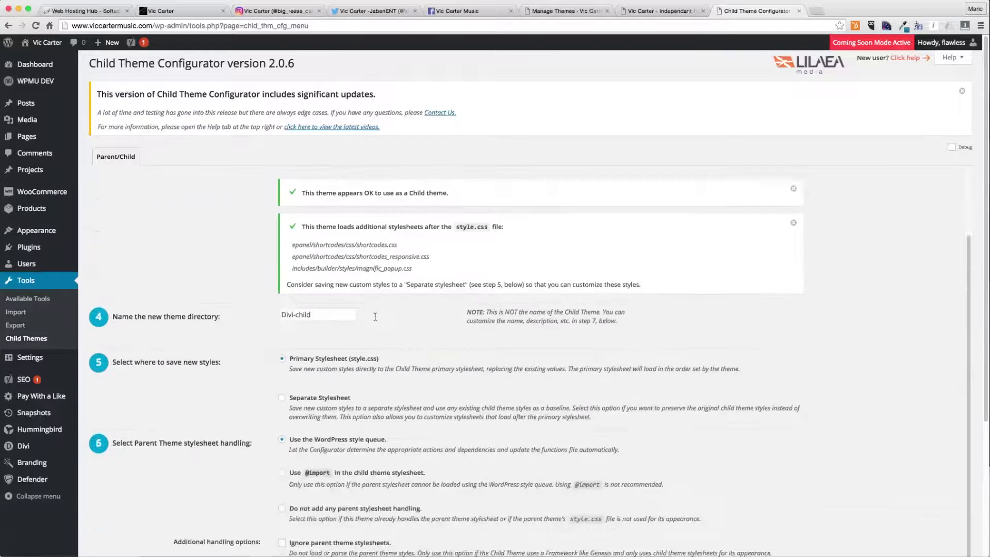
# - Name the new theme directory Vic Carter Theme
pyautogui.tripleClick(330, 317)
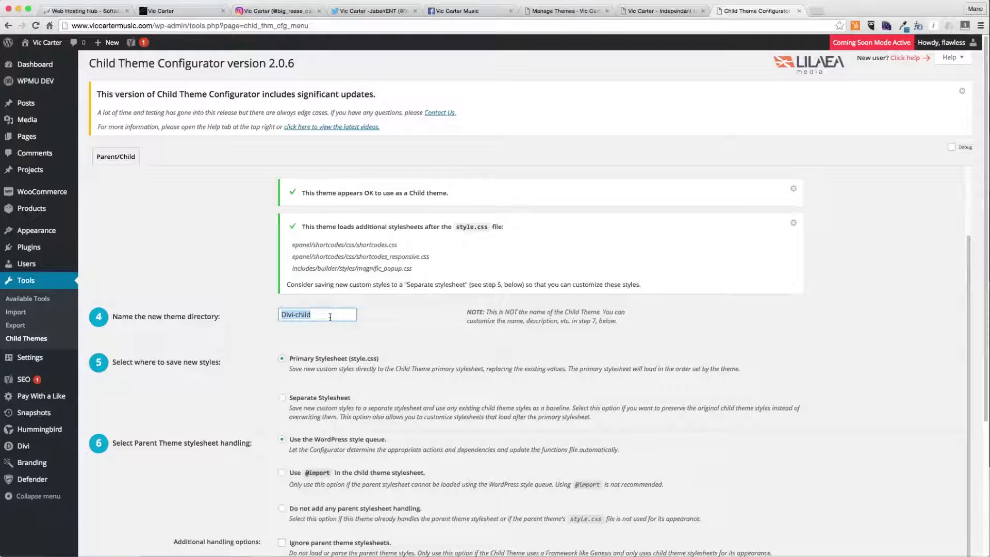
pyautogui.write('VicCart')
pyautogui.press('BackSpace')
pyautogui.press('BackSpace')
pyautogui.press('BackSpace')
pyautogui.press('BackSpace')
pyautogui.write('Carter Theme')
# - Enable copying menus, widgets and customizer settings from the parent, then create the new child theme
pyautogui.scroll(-5, 227, 413)
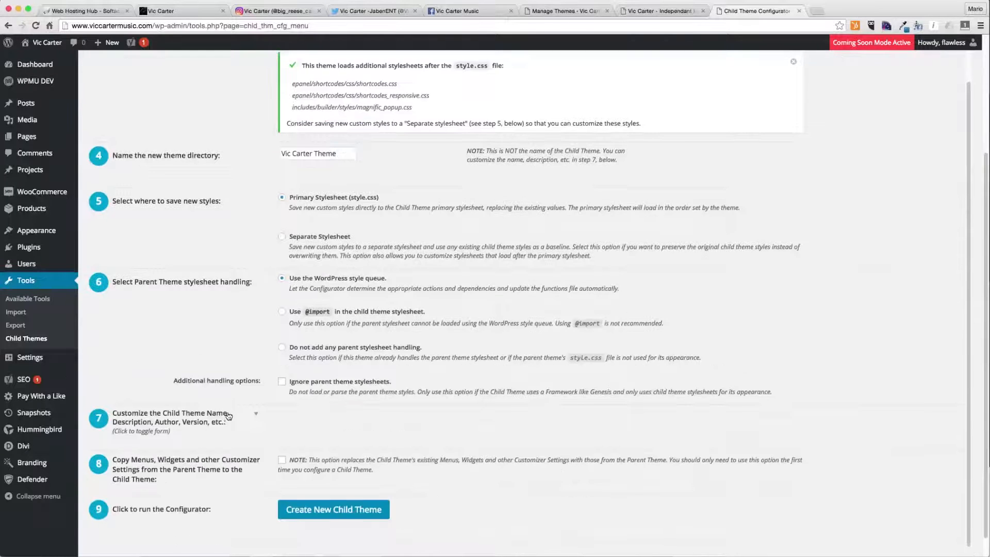
pyautogui.click(281, 436)
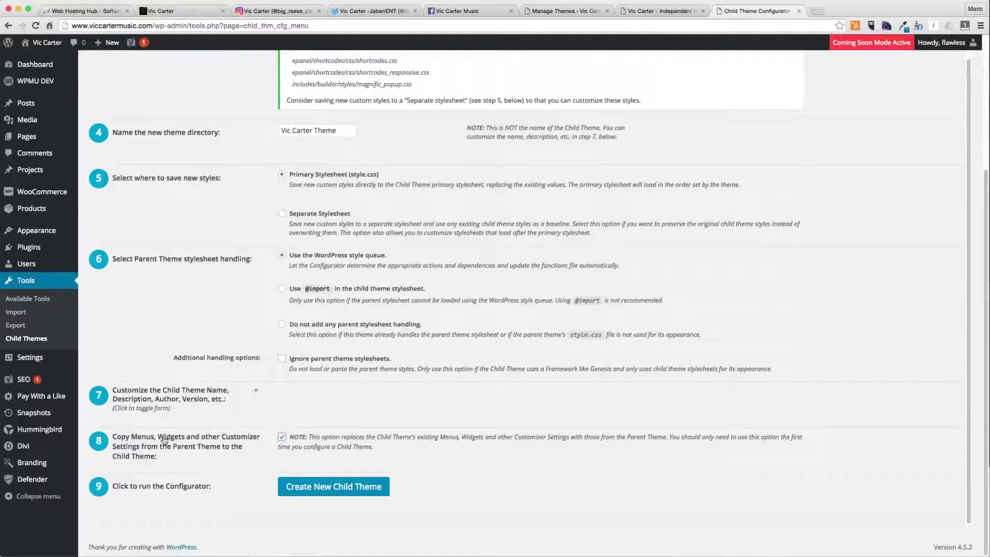
pyautogui.click(319, 485)
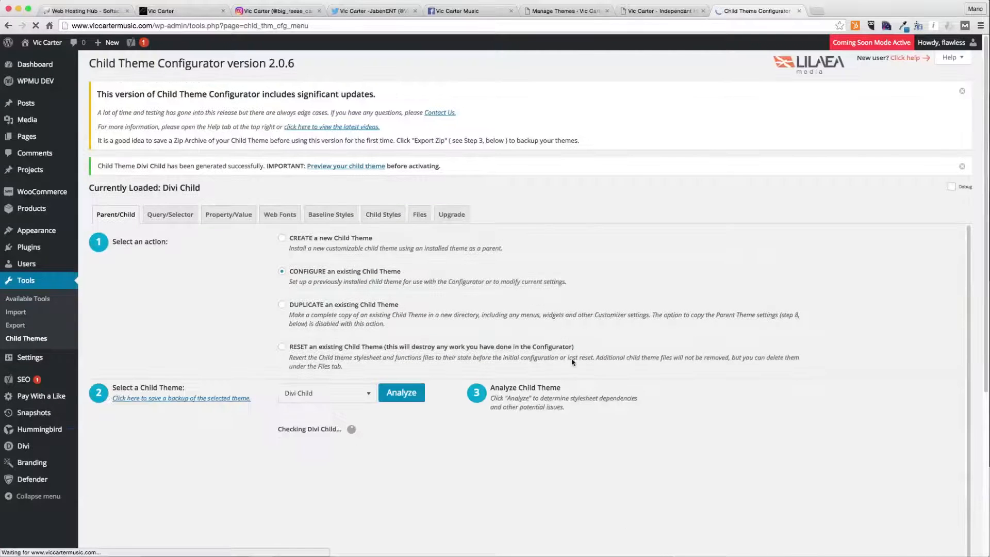
# - Copy the parent theme's footer template into the child theme
pyautogui.scroll(-5, 557, 354)
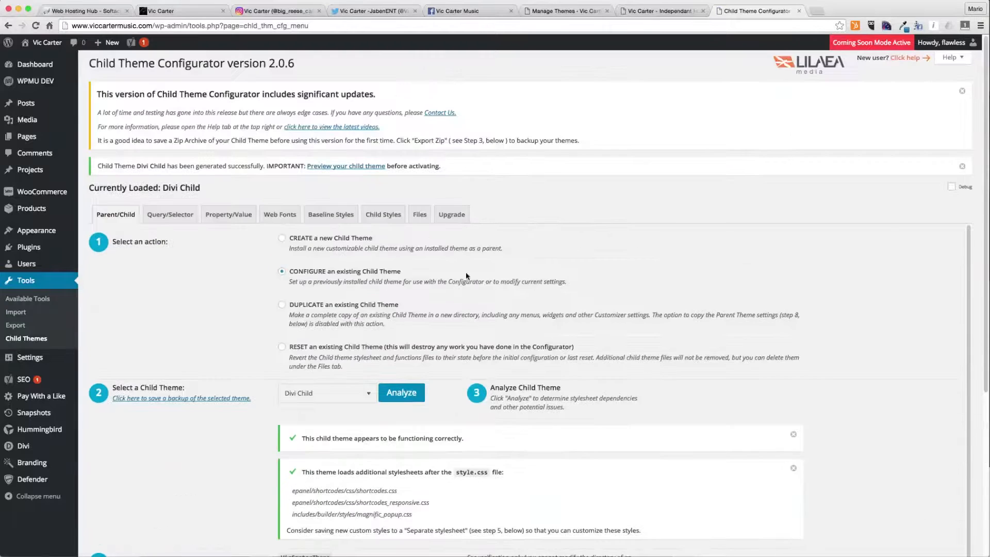
pyautogui.click(421, 222)
pyautogui.click(617, 236)
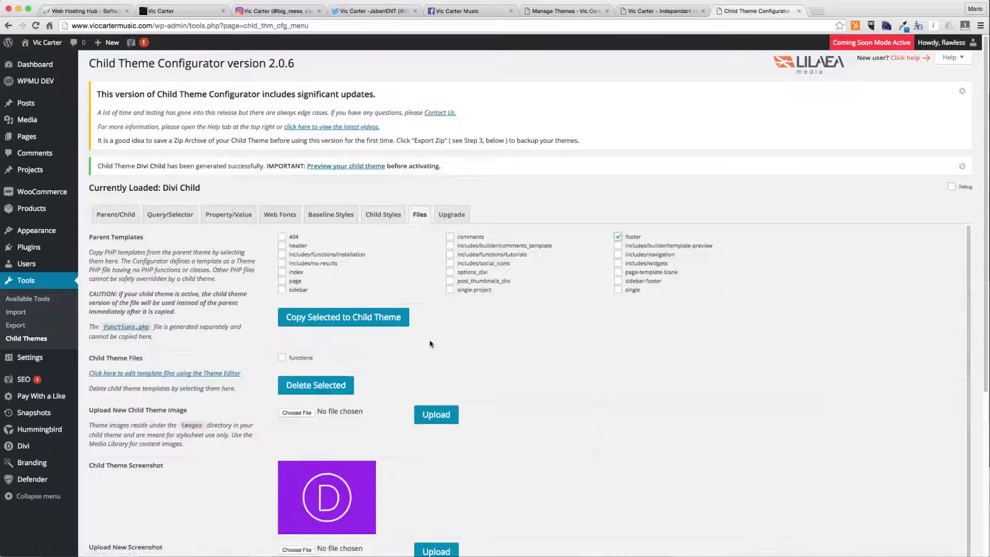
pyautogui.click(333, 323)
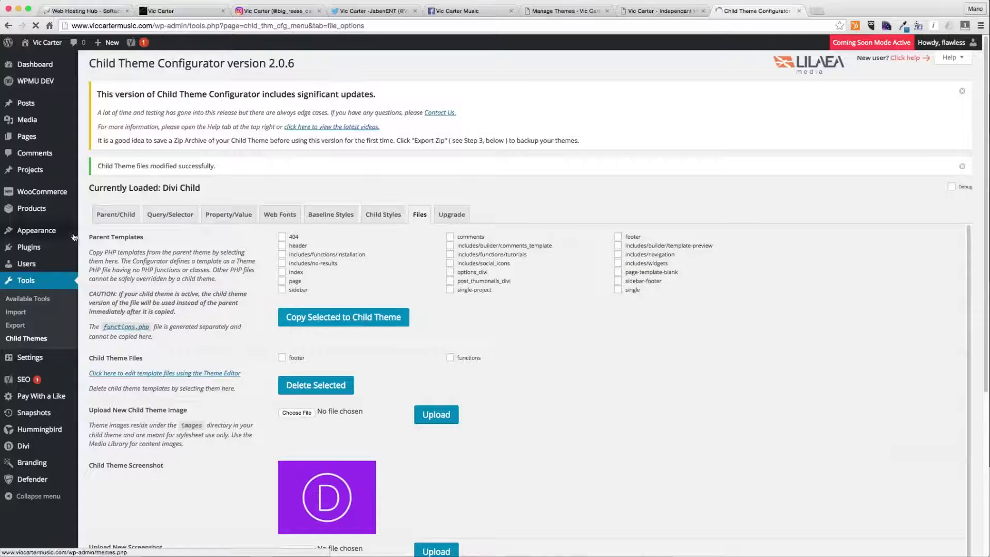
# - Activate the Divi Child theme on the Themes page
pyautogui.moveTo(63, 233)
pyautogui.click(98, 236)
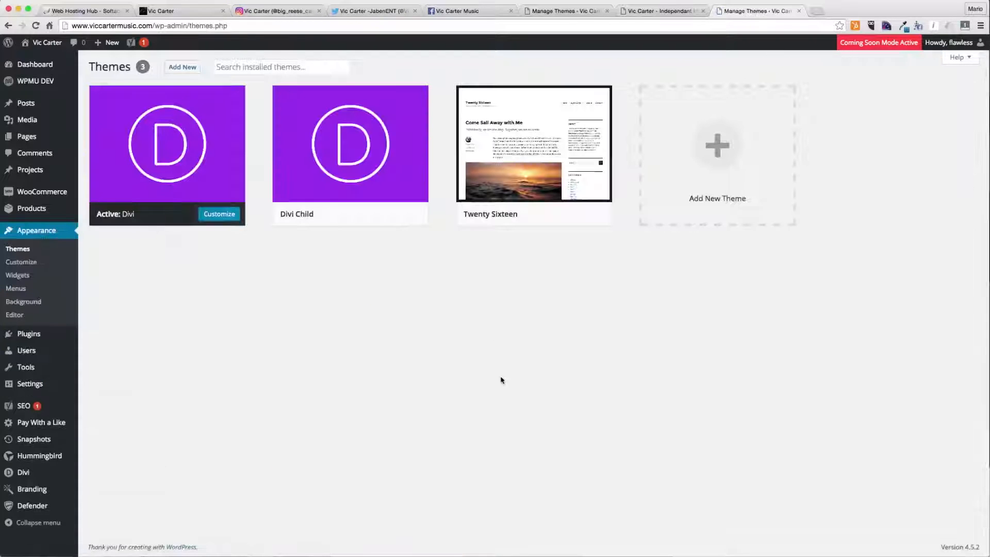
pyautogui.moveTo(147, 152)
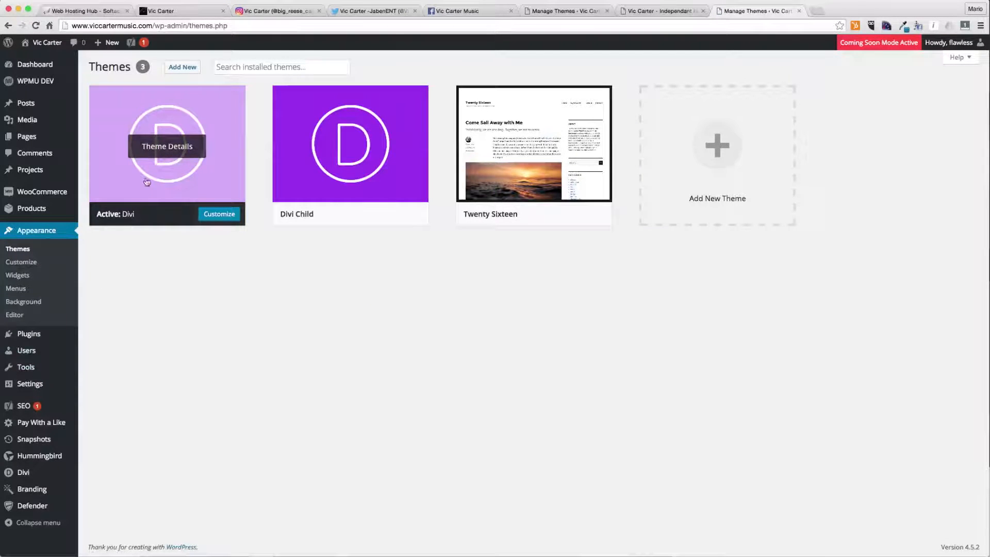
pyautogui.click(356, 215)
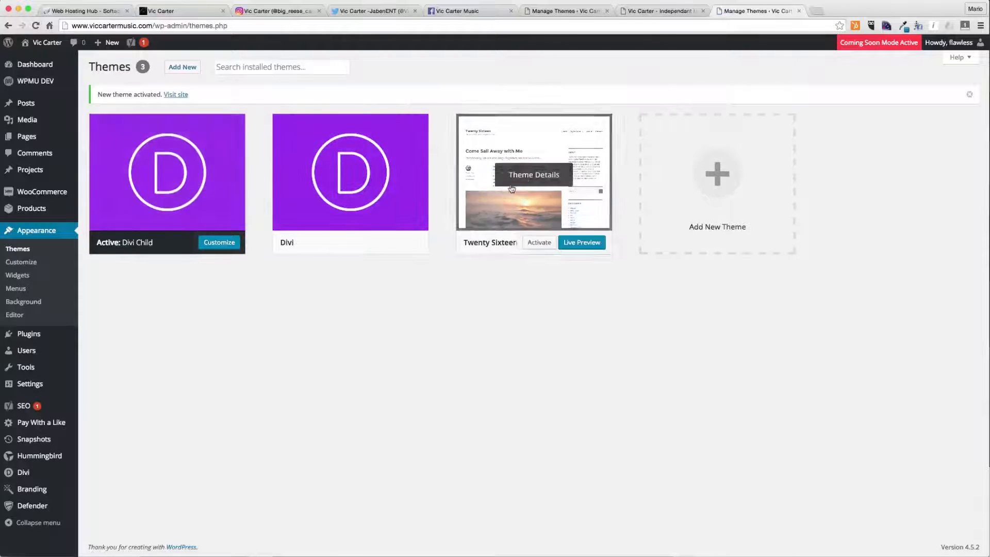
# - Delete the Twenty Sixteen theme
pyautogui.click(501, 191)
pyautogui.click(869, 528)
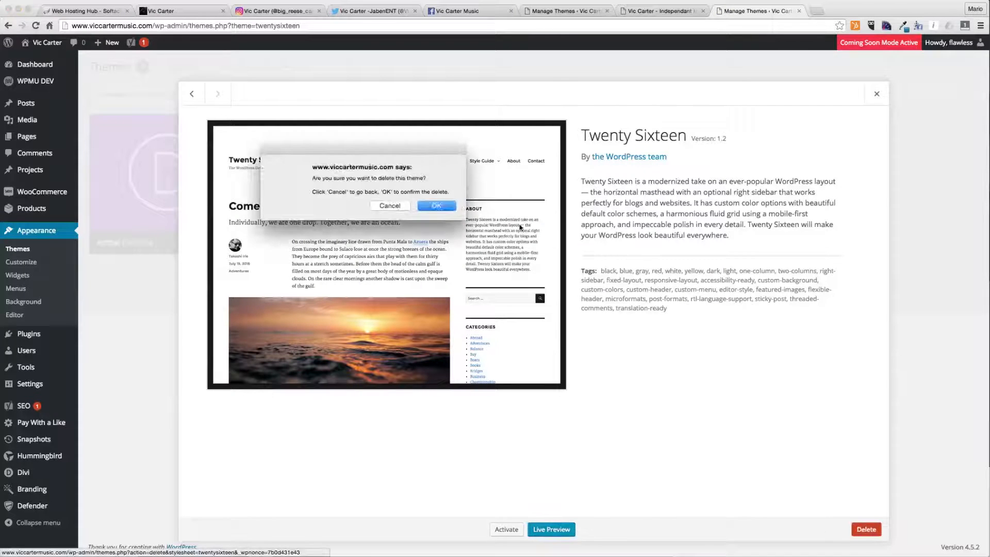
pyautogui.click(437, 206)
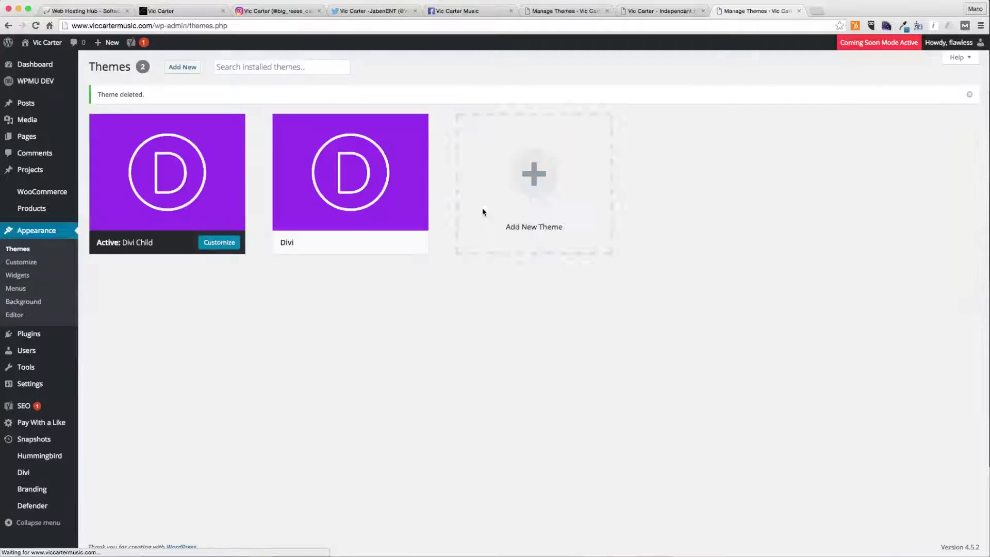
# - Open the child theme's footer.php file in the theme editor
pyautogui.moveTo(324, 168)
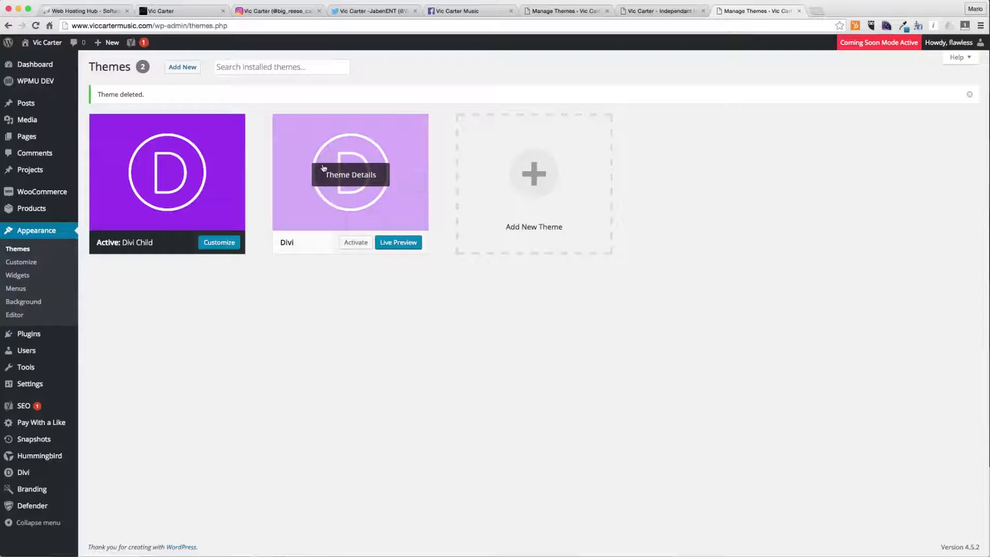
pyautogui.moveTo(220, 169)
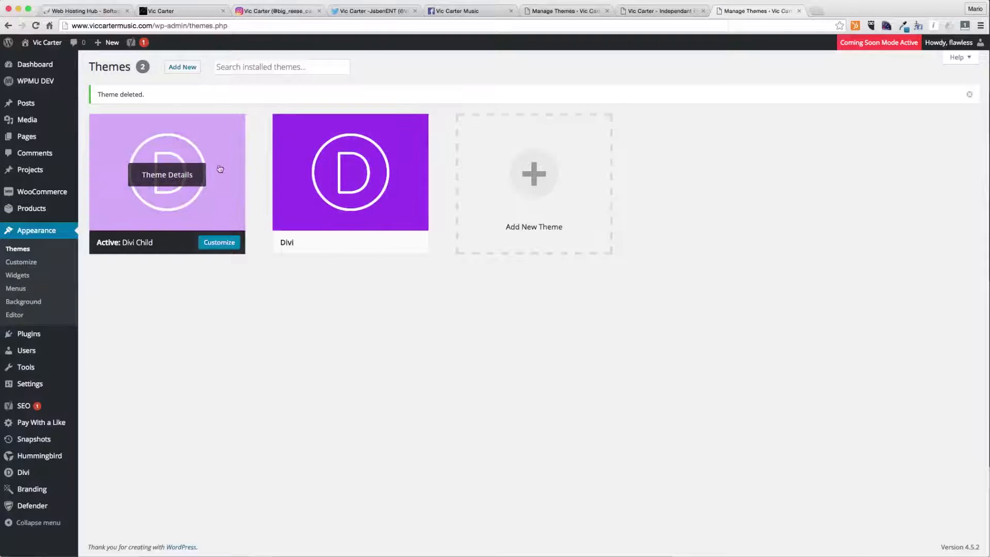
pyautogui.moveTo(343, 203)
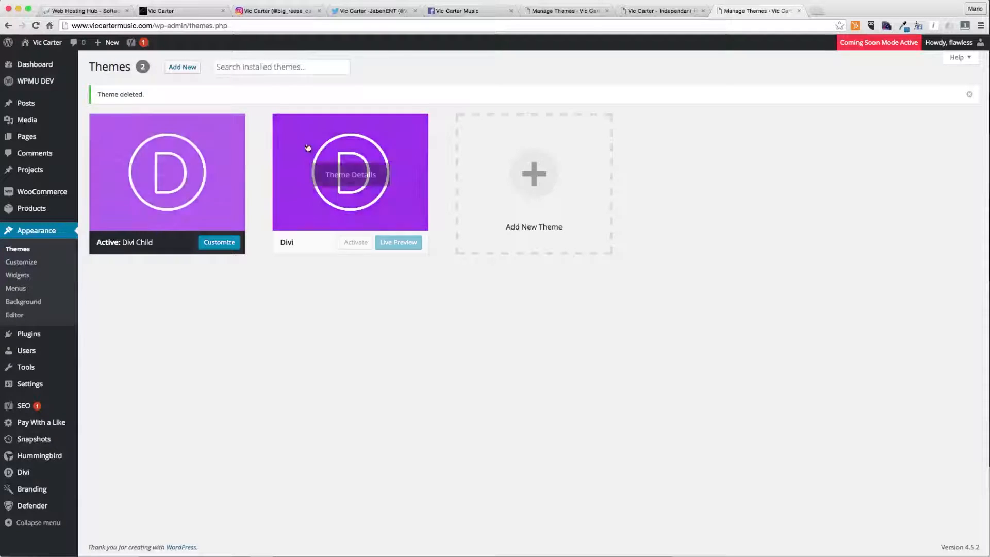
pyautogui.click(23, 317)
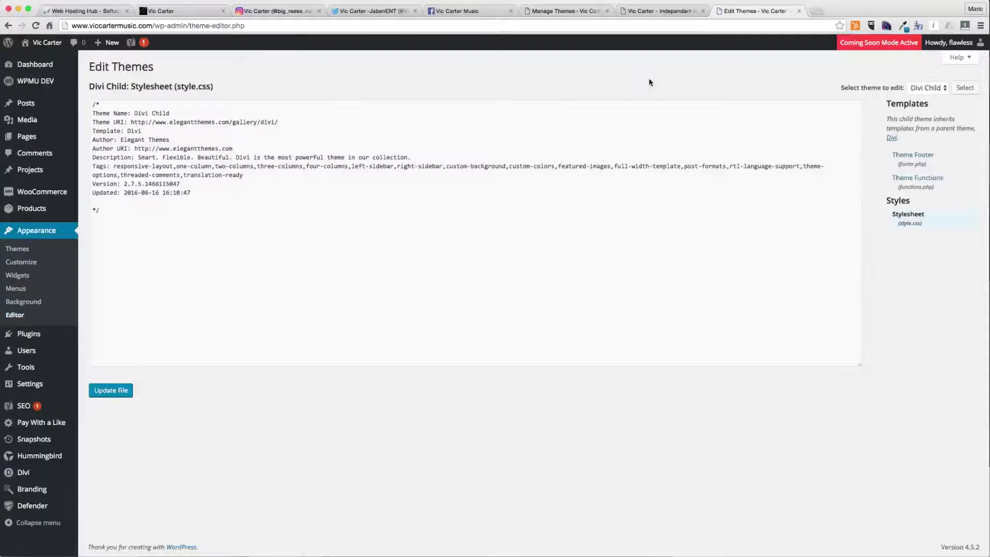
pyautogui.click(911, 158)
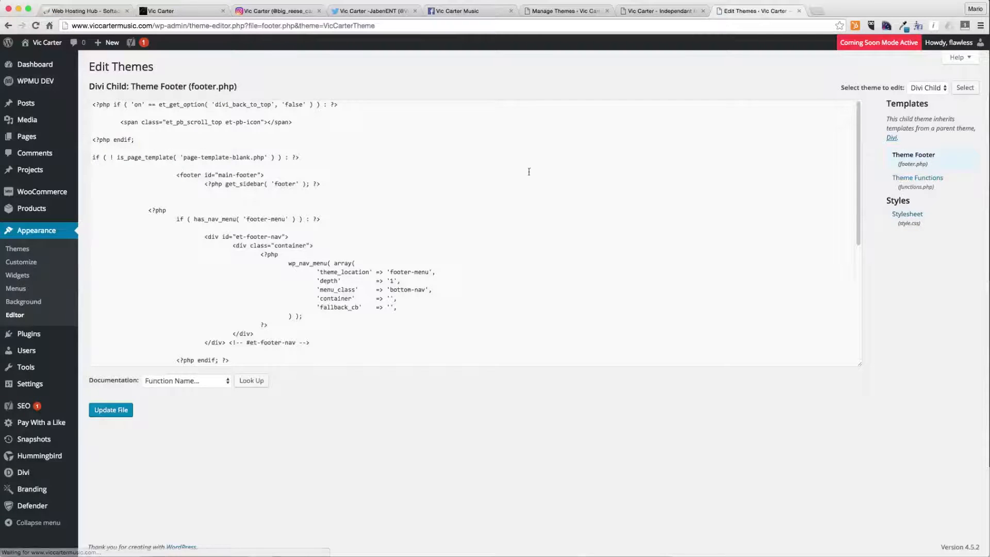
# - Examine the footer code and the footer credit line on the site's front page
pyautogui.scroll(-5, 342, 156)
pyautogui.scroll(-3, 342, 157)
pyautogui.scroll(5, 342, 157)
pyautogui.scroll(-5, 342, 157)
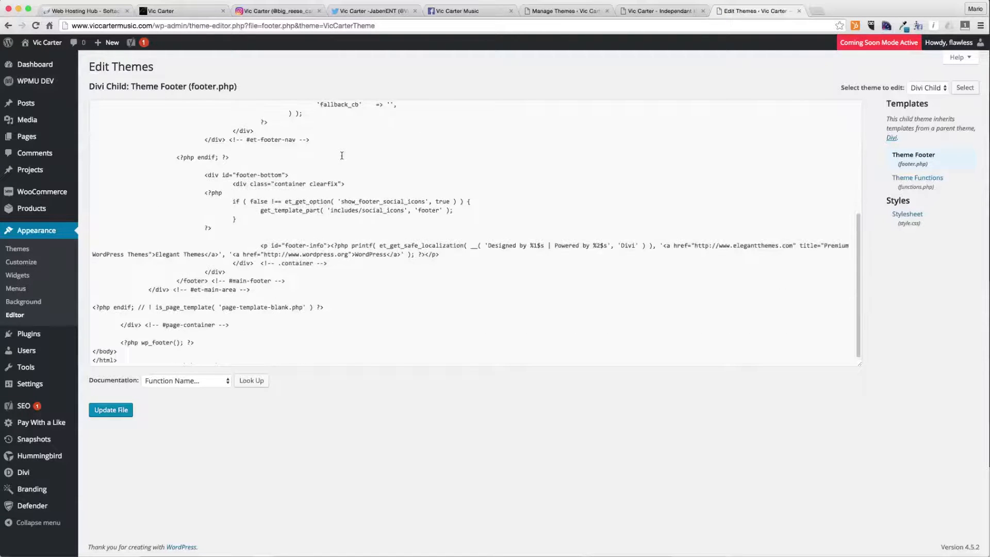
pyautogui.scroll(5, 342, 155)
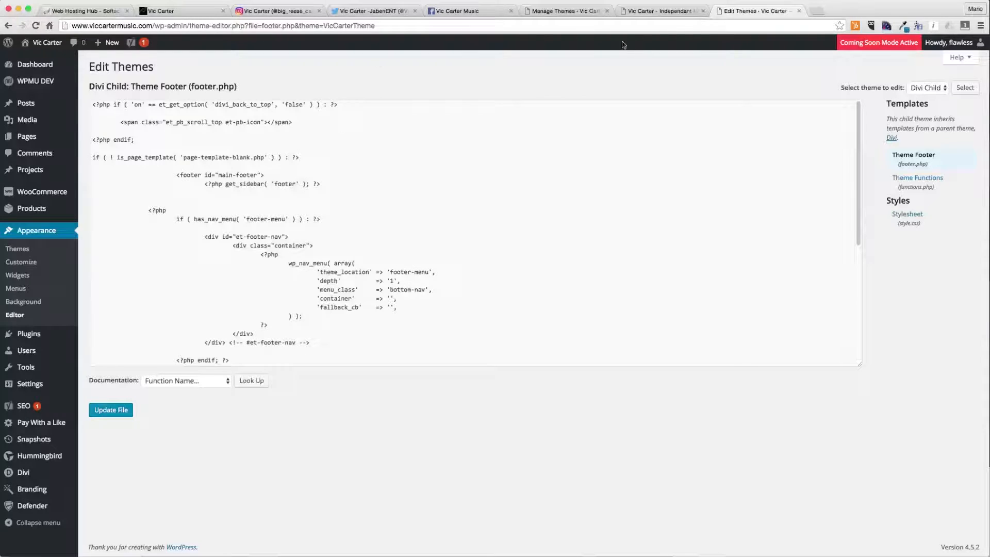
pyautogui.scroll(-5, 395, 218)
pyautogui.click(650, 11)
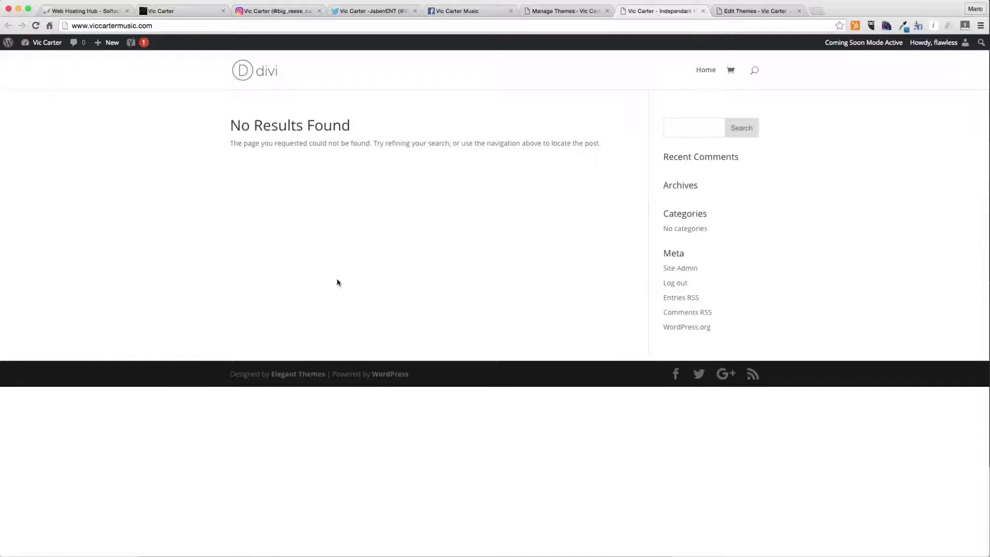
pyautogui.moveTo(245, 374); pyautogui.dragTo(230, 373)
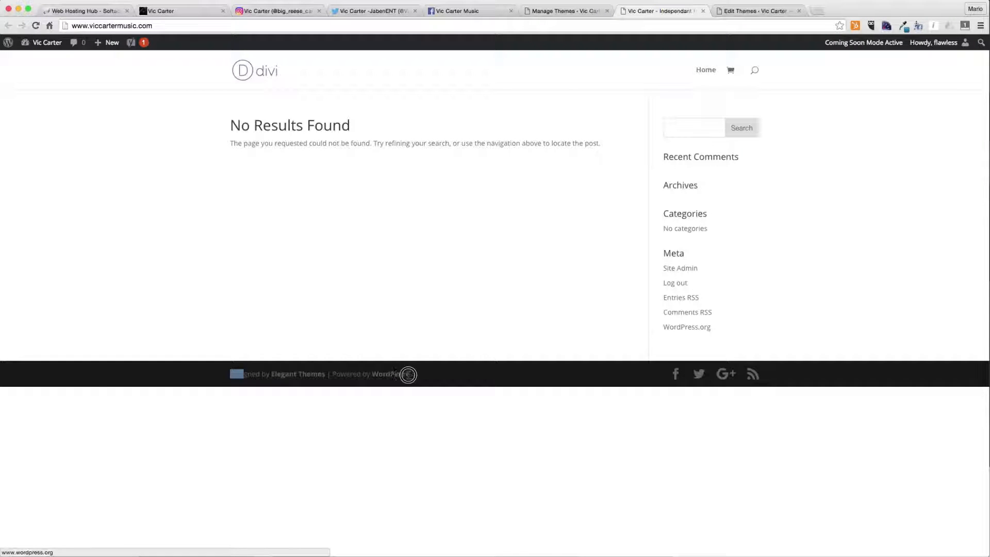
pyautogui.click(433, 376)
pyautogui.click(755, 13)
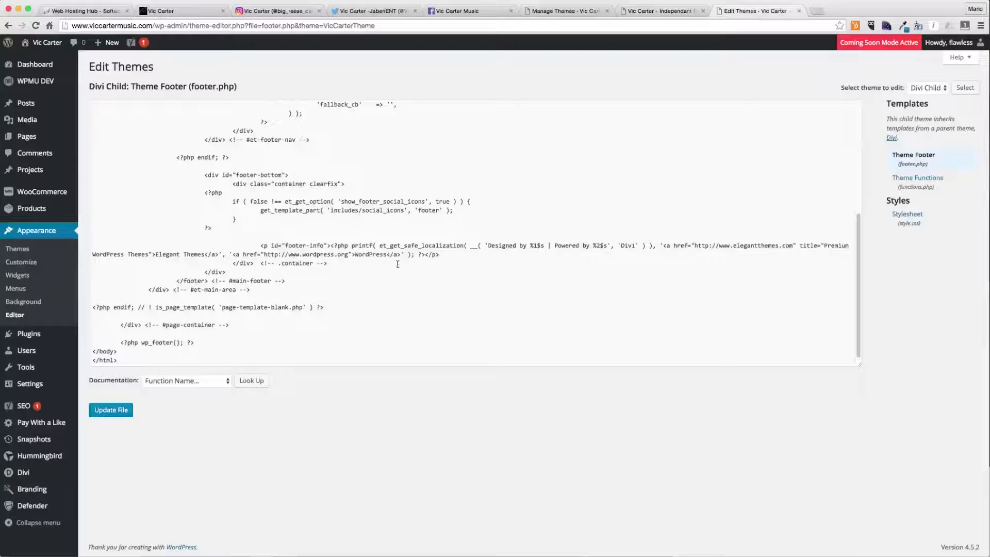
# - Delete the Designed by / Powered by credit code inside the footer-info paragraph
pyautogui.scroll(5, 281, 238)
pyautogui.scroll(-5, 280, 238)
pyautogui.click(582, 245)
pyautogui.moveTo(635, 246); pyautogui.dragTo(637, 246)
pyautogui.moveTo(429, 246); pyautogui.dragTo(465, 245)
pyautogui.moveTo(354, 253); pyautogui.dragTo(267, 254)
pyautogui.moveTo(331, 246); pyautogui.dragTo(428, 254)
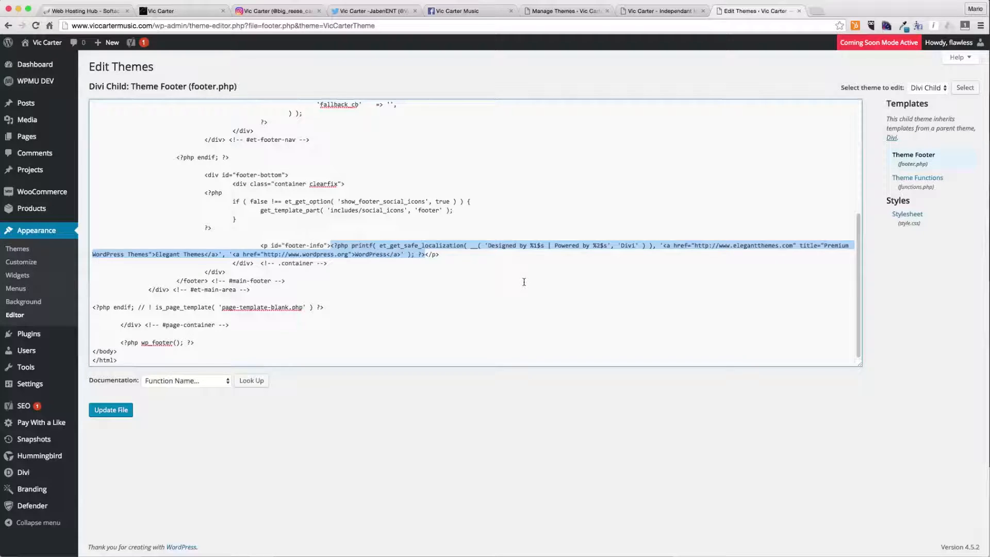
pyautogui.press('BackSpace')
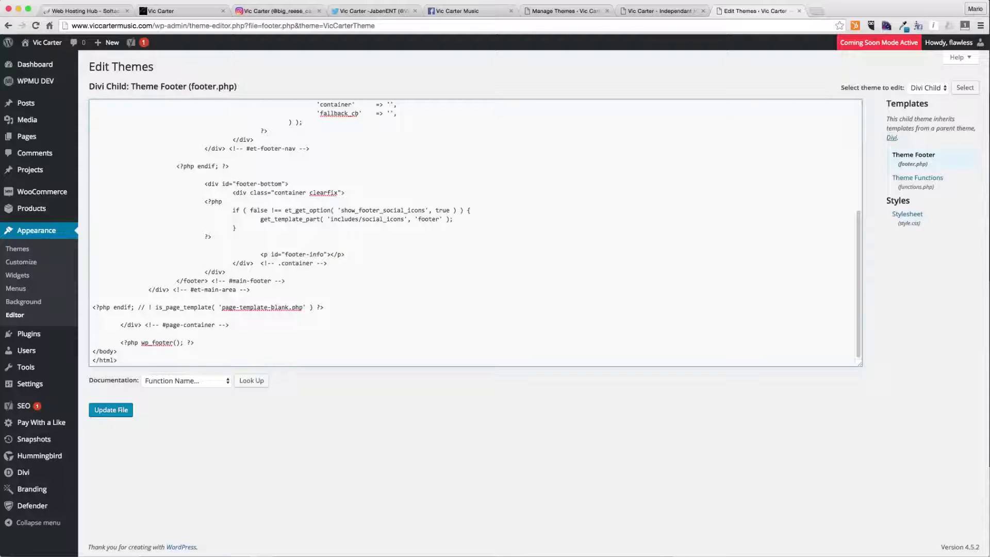
# - Write the footer credit as © 2016 Vic Carter Music | Flawless Website Design with a closing link tag
pyautogui.write('© 2016 Vi')
pyautogui.press('BackSpace')
pyautogui.write('c Carter Muisc')
pyautogui.press('BackSpace')
pyautogui.press('BackSpace')
pyautogui.press('BackSpace')
pyautogui.press('BackSpace')
pyautogui.press('BackSpace')
pyautogui.press('BackSpace')
pyautogui.write('Music  ')
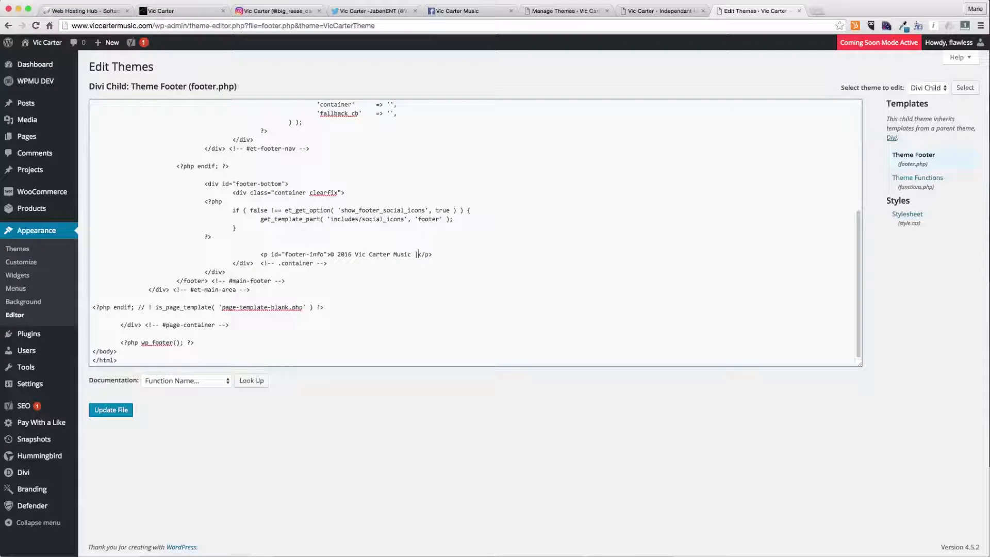
pyautogui.write('| Flawless Website Design</a>')
pyautogui.click(424, 254)
pyautogui.write('<a he')
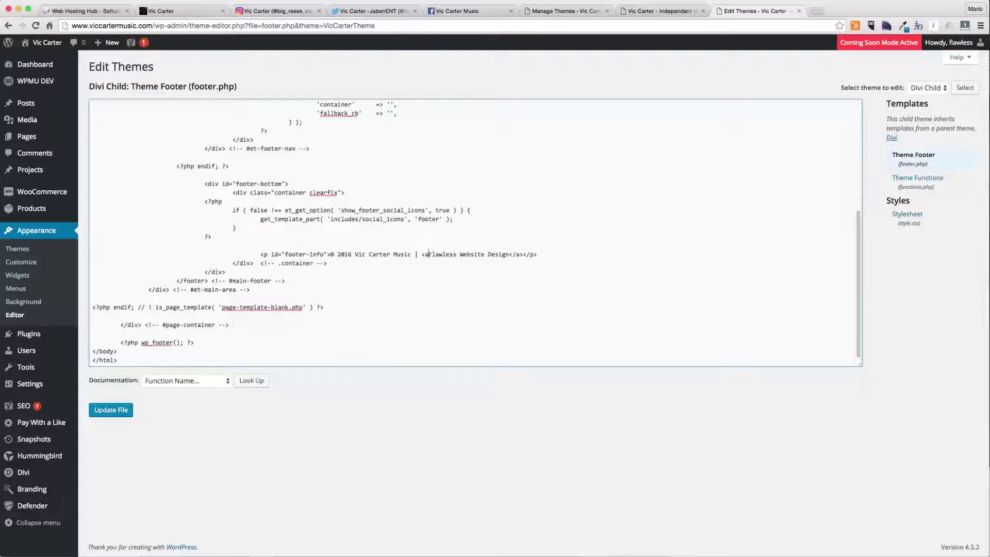
pyautogui.write('ef="')
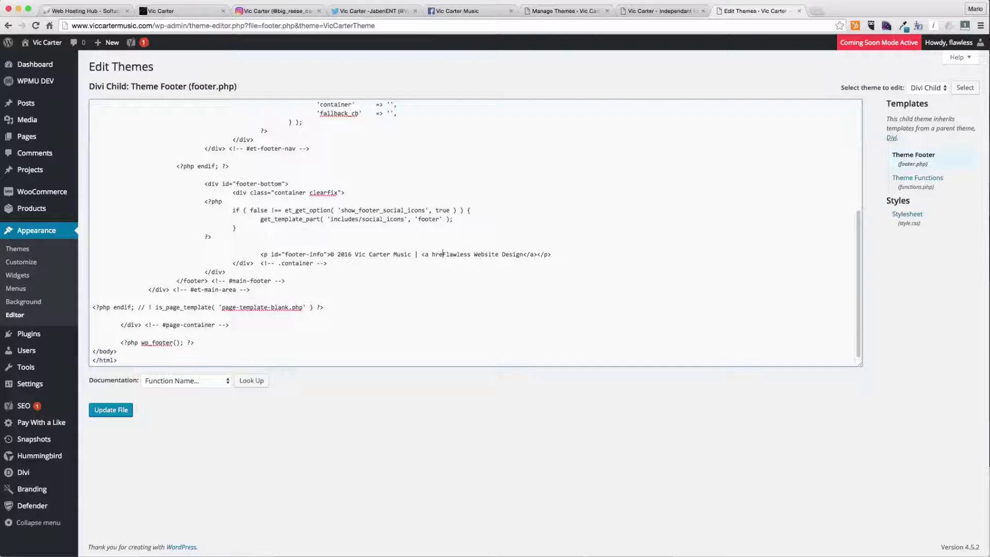
pyautogui.write('http://www.flawl')
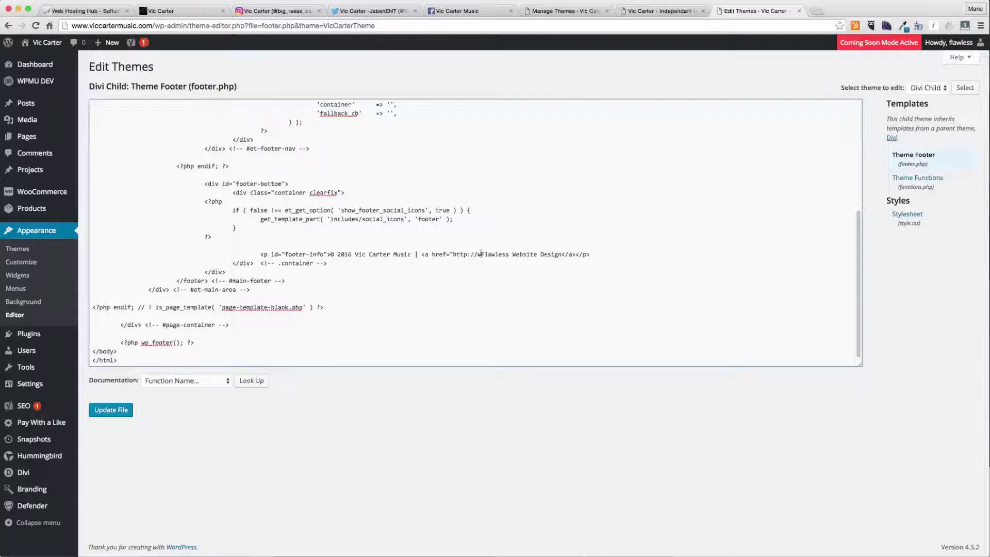
pyautogui.write('esswebsitedesign.co')
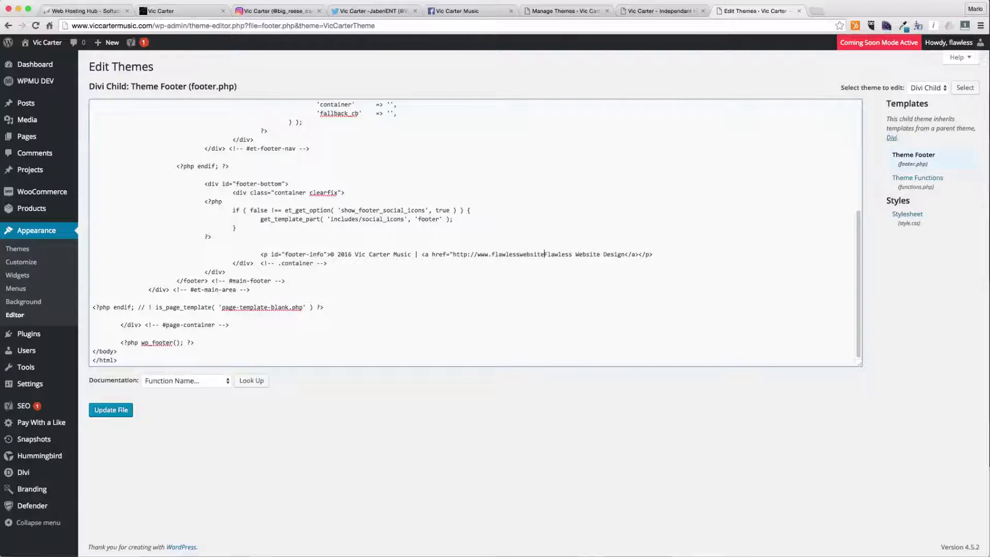
pyautogui.write('m/" target="')
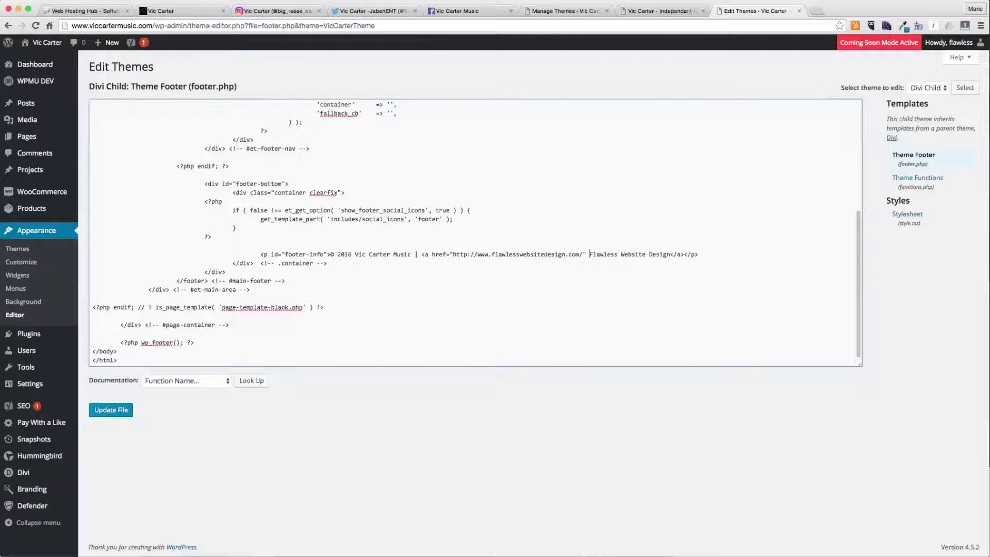
pyautogui.write('_blank">')
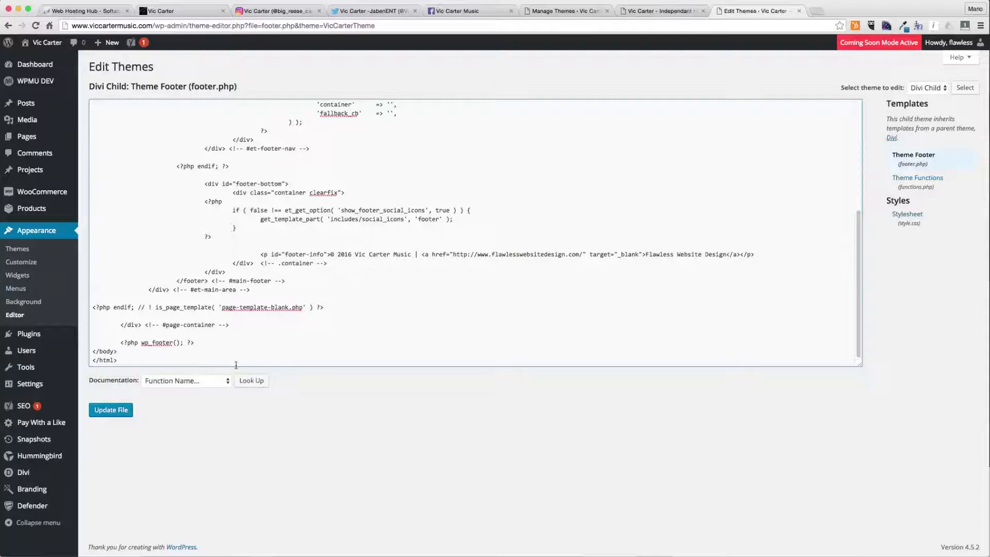
pyautogui.click(116, 413)
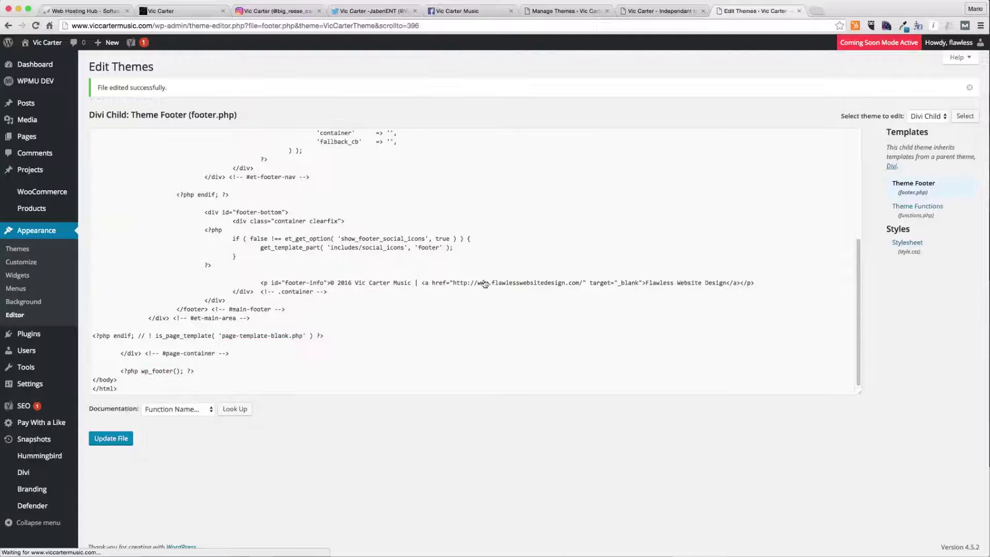
# - Reload the site's front page and follow the new footer credit link to check it
pyautogui.moveTo(423, 283)
pyautogui.mouseDown()
pyautogui.moveTo(628, 273)
pyautogui.moveTo(740, 282)
pyautogui.moveTo(421, 283)
pyautogui.mouseUp()
pyautogui.moveTo(331, 282); pyautogui.dragTo(412, 283)
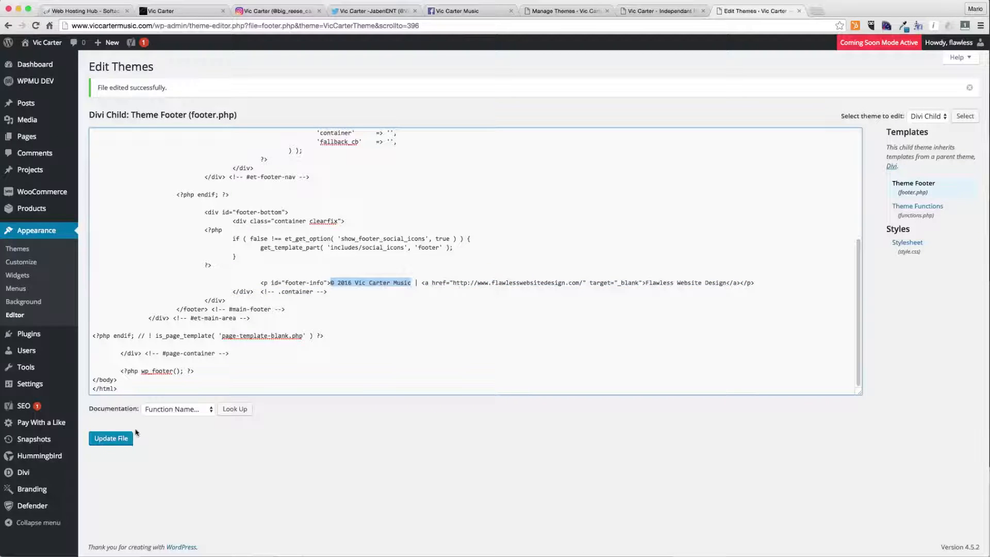
pyautogui.click(665, 12)
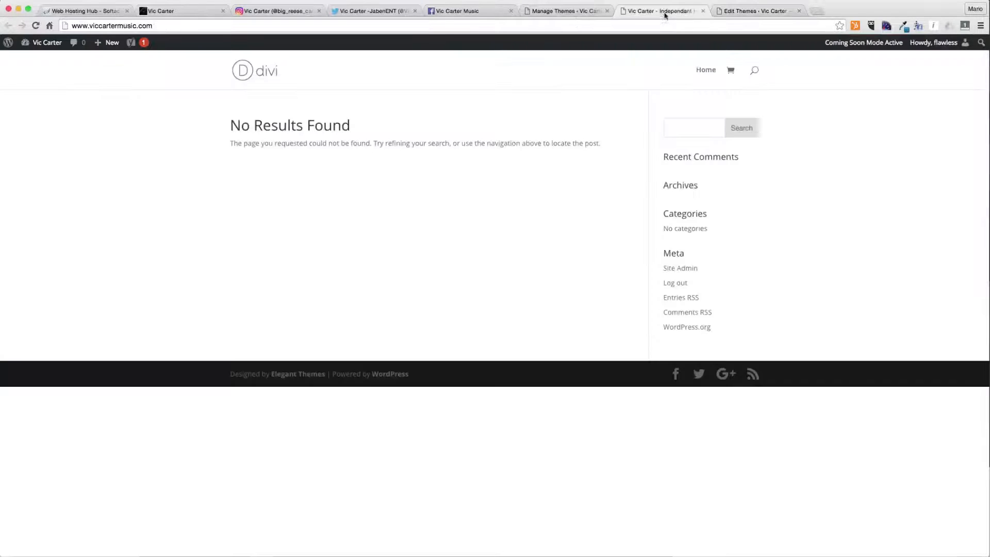
pyautogui.click(35, 25)
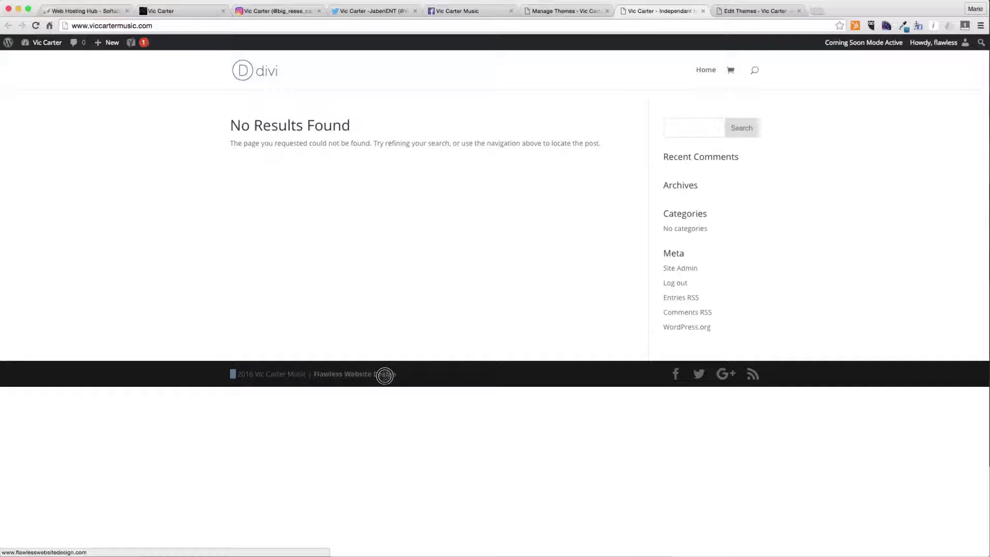
pyautogui.click(355, 376)
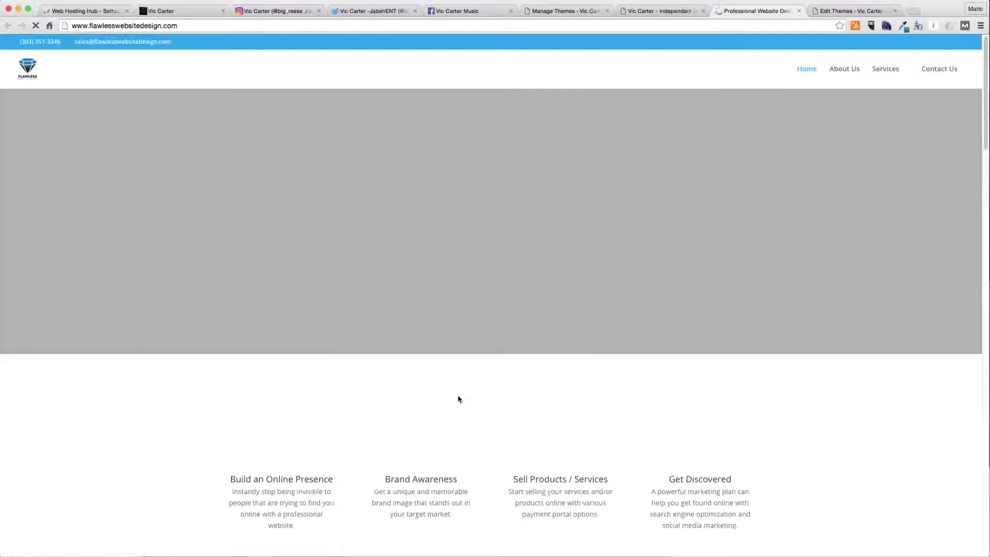
pyautogui.press('super+w')
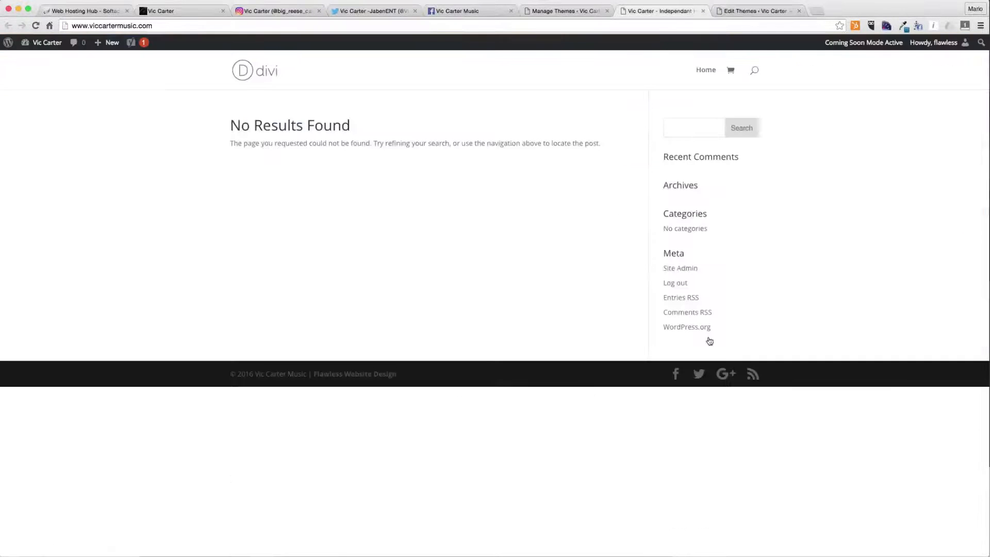
# - Close the theme editor tab
pyautogui.click(749, 11)
pyautogui.click(415, 281)
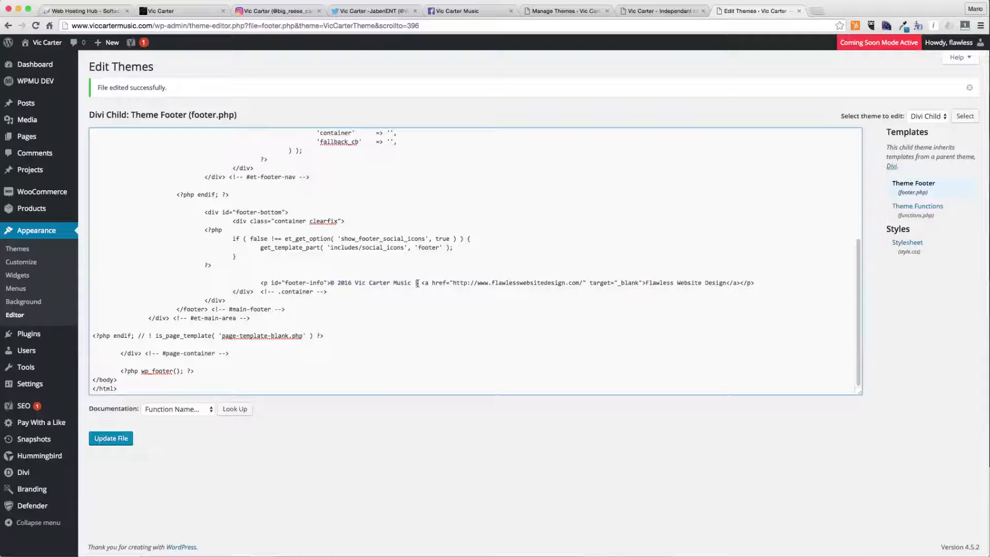
pyautogui.press('super+w')
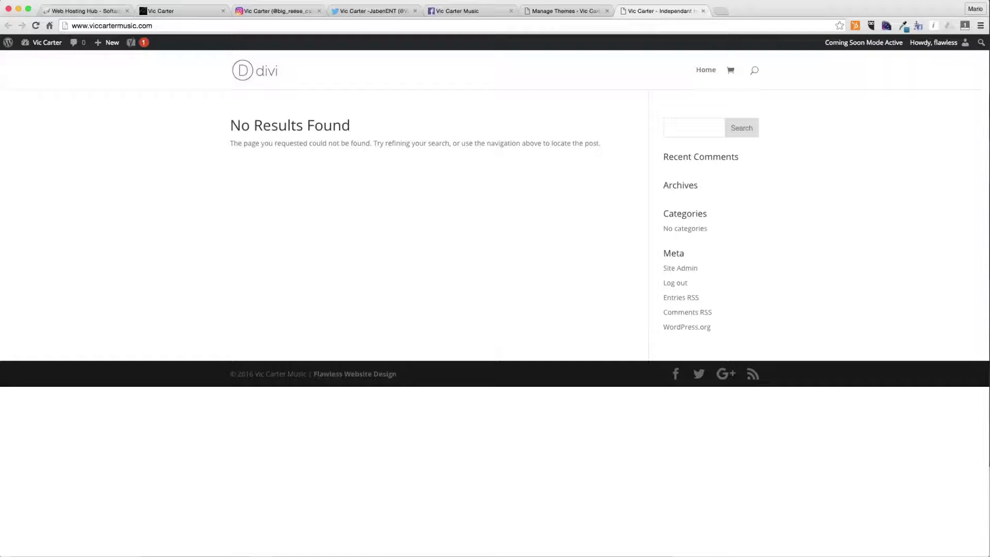
pyautogui.click(0, 452)
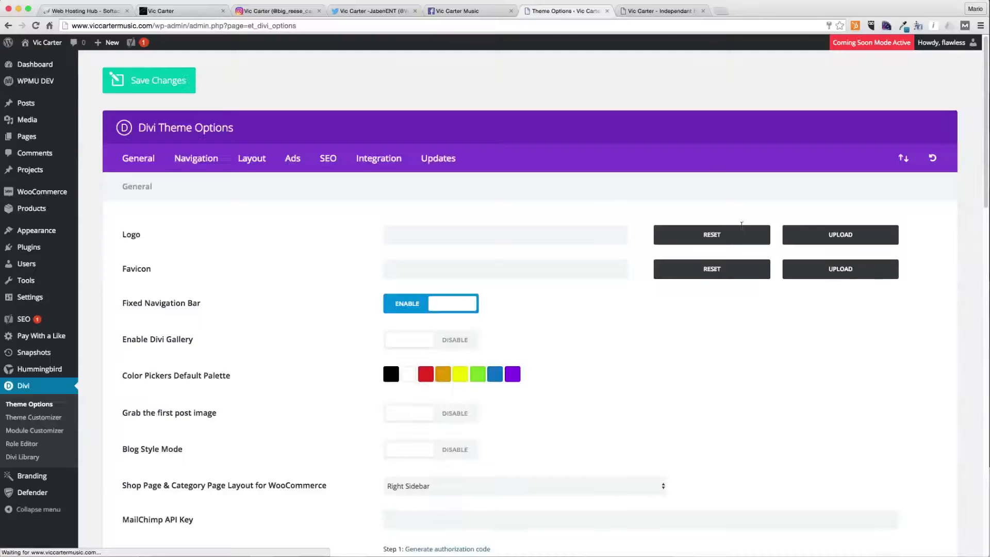
# - Set the Divi logo to the Vic-Carter-Music.png image from the media library
pyautogui.click(845, 236)
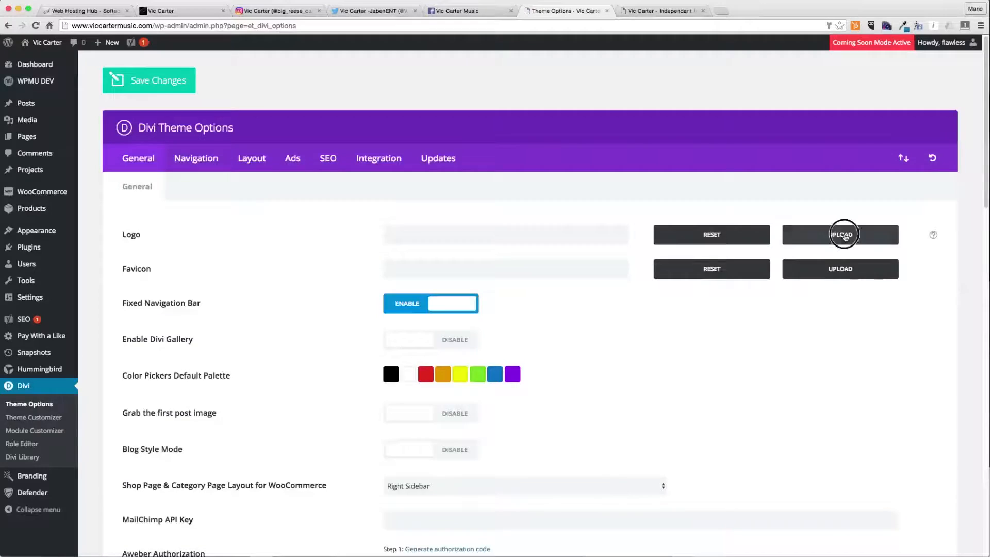
pyautogui.click(67, 149)
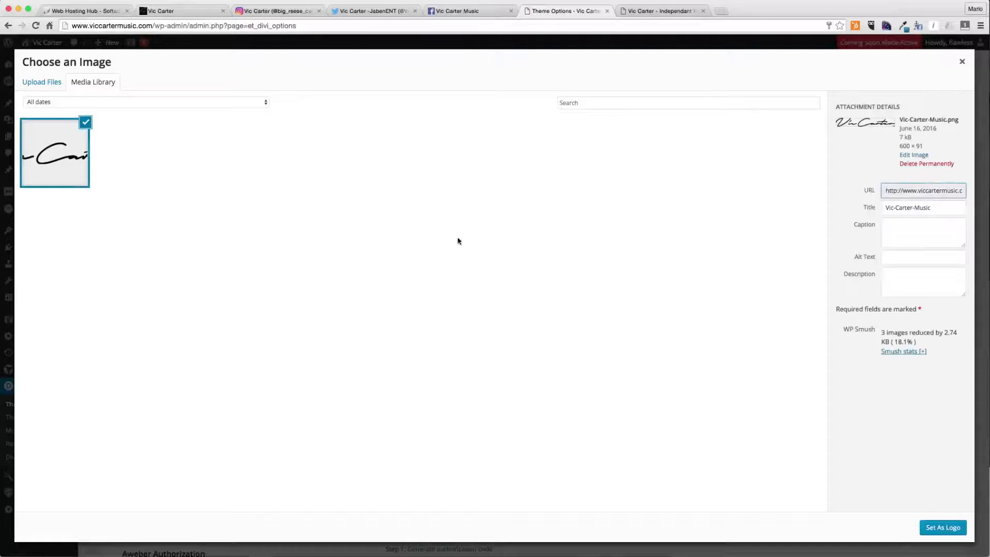
pyautogui.click(943, 527)
# - Upload Vic-Carter-Favicon.jpg from the Vic Carter Music Site folder and set it as the favicon
pyautogui.click(841, 269)
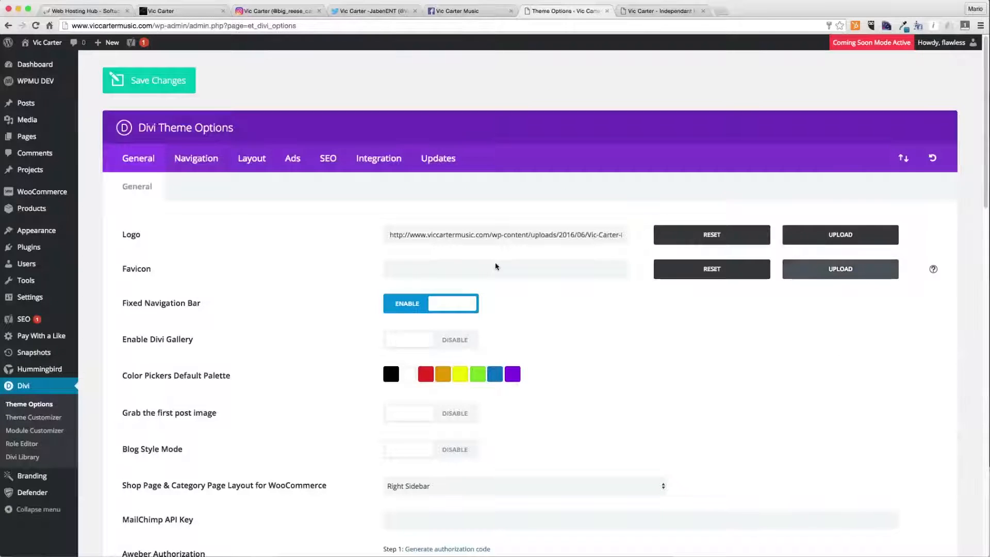
pyautogui.press('super+Tab')
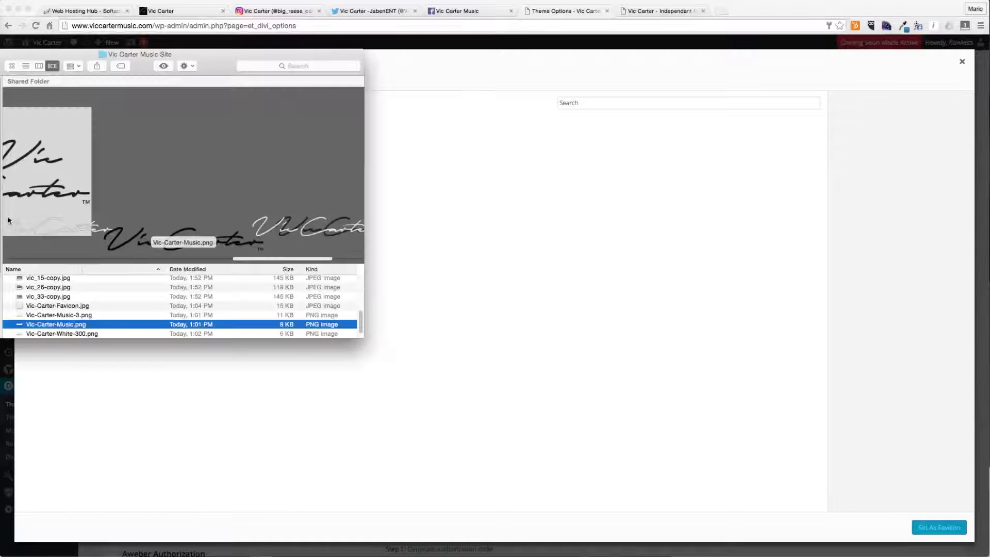
pyautogui.click(87, 333)
pyautogui.click(92, 315)
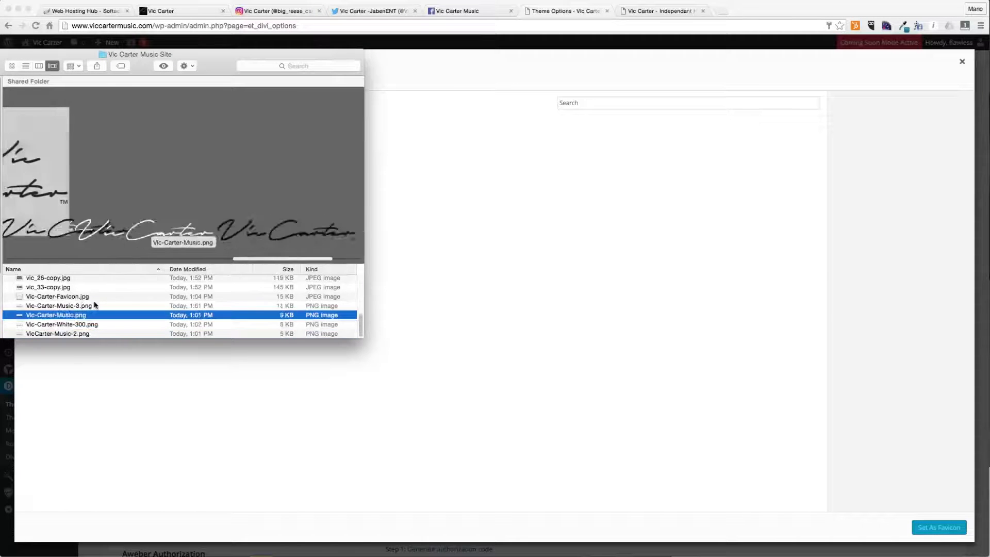
pyautogui.click(93, 297)
pyautogui.moveTo(76, 297); pyautogui.dragTo(519, 297)
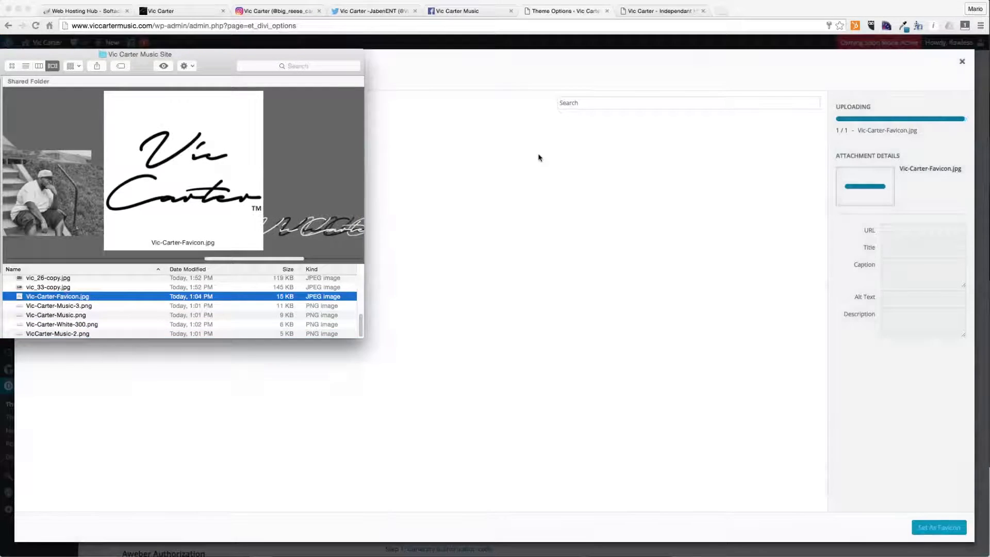
pyautogui.click(418, 181)
pyautogui.click(138, 149)
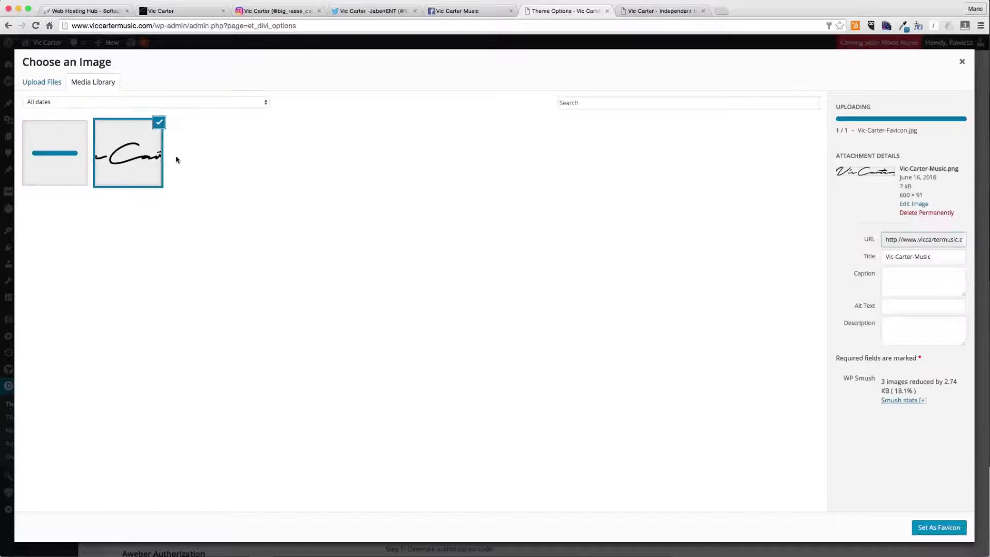
pyautogui.click(60, 173)
pyautogui.click(146, 160)
pyautogui.click(70, 162)
pyautogui.click(939, 527)
# - Inspect the logo and favicon image URLs in their fields
pyautogui.moveTo(482, 235); pyautogui.dragTo(736, 235)
pyautogui.click(538, 282)
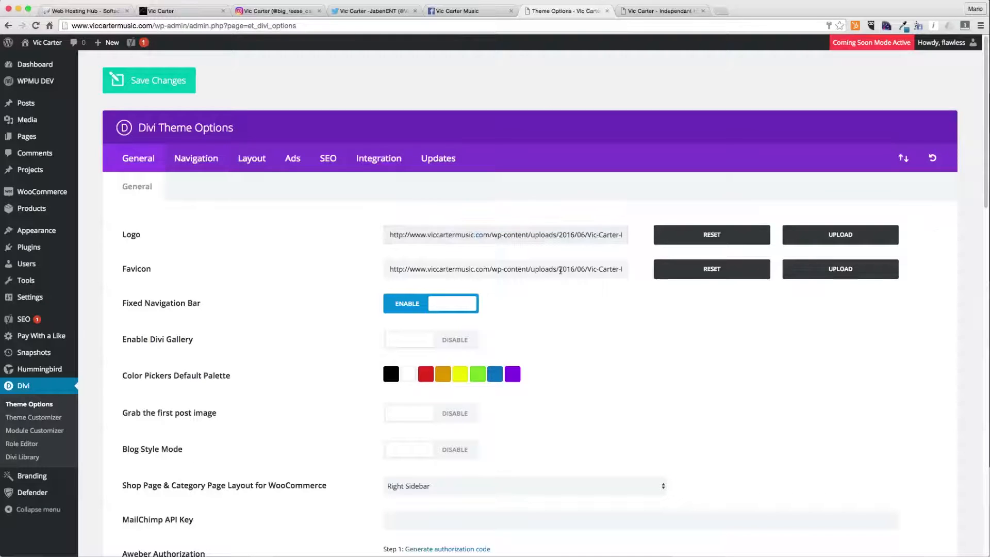
pyautogui.moveTo(576, 268); pyautogui.dragTo(766, 269)
pyautogui.click(538, 269)
pyautogui.doubleClick(594, 269)
pyautogui.click(590, 294)
pyautogui.moveTo(592, 268); pyautogui.dragTo(635, 272)
pyautogui.click(625, 269)
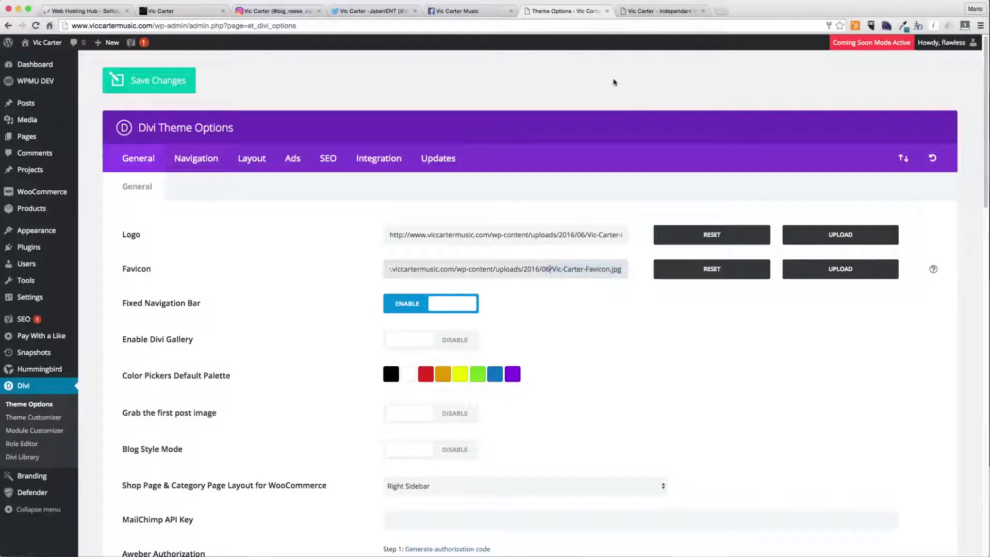
pyautogui.moveTo(142, 303); pyautogui.dragTo(252, 305)
pyautogui.click(255, 306)
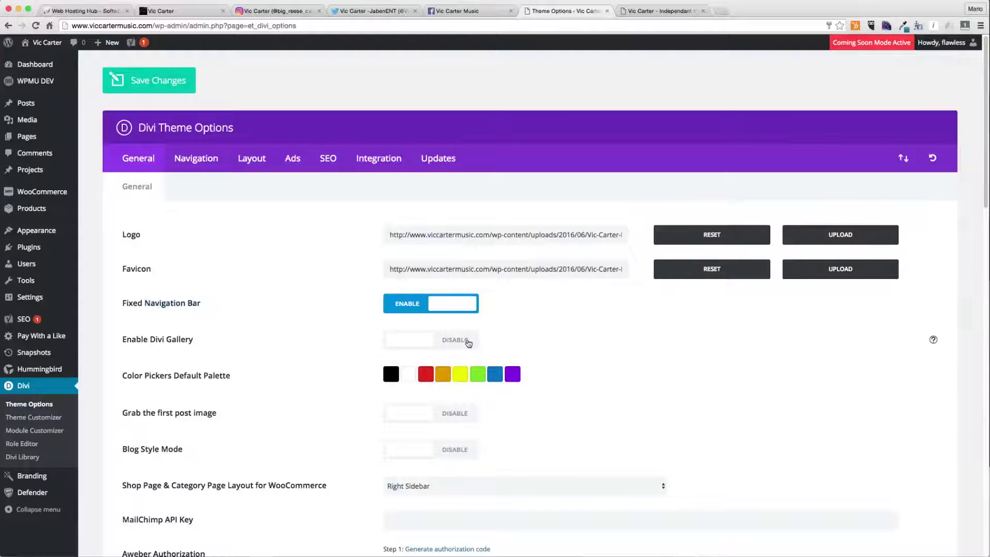
# - Set the third and fourth default palette colours to #f1f1f1 and #212121
pyautogui.scroll(-2, 464, 340)
pyautogui.click(428, 342)
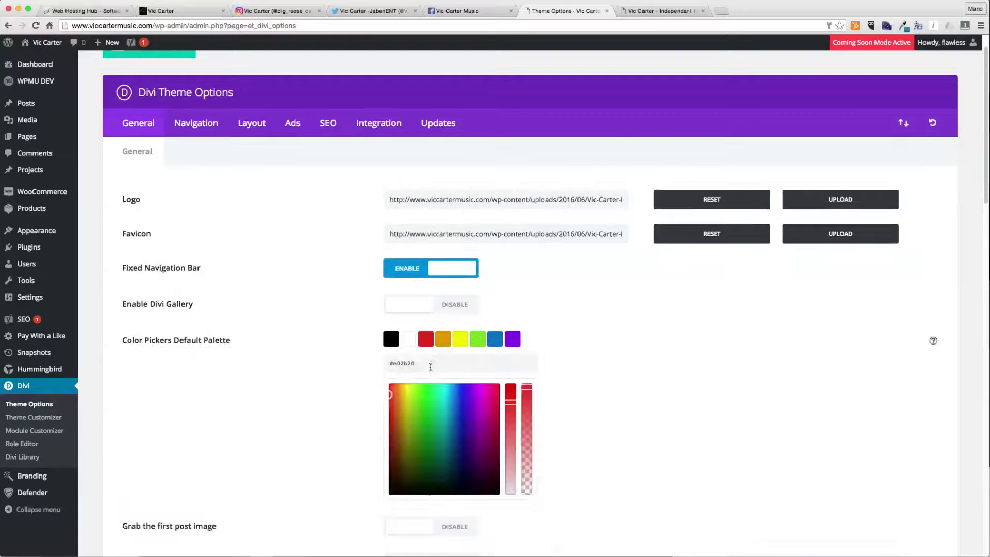
pyautogui.doubleClick(427, 366)
pyautogui.write('f1f1f1')
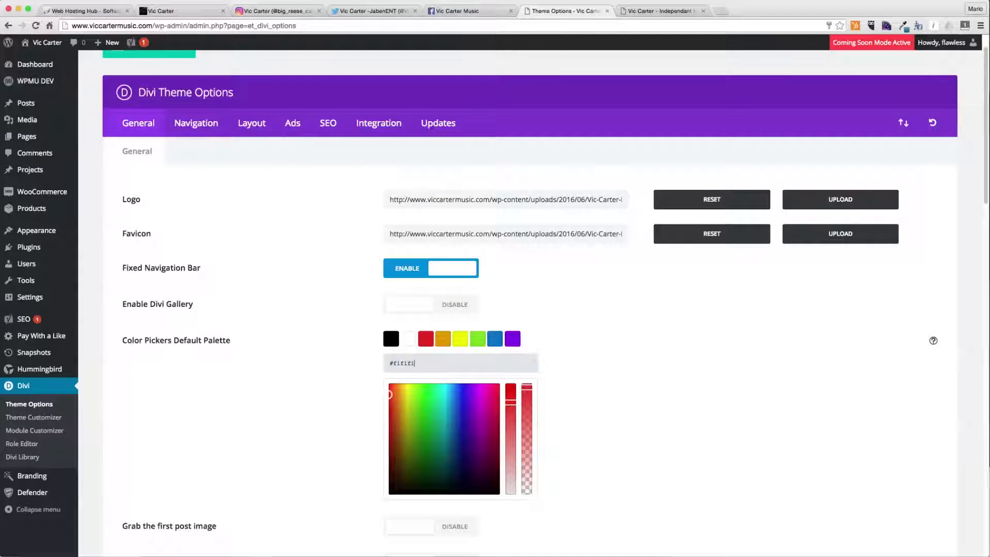
pyautogui.click(443, 343)
pyautogui.doubleClick(434, 363)
pyautogui.write('212121')
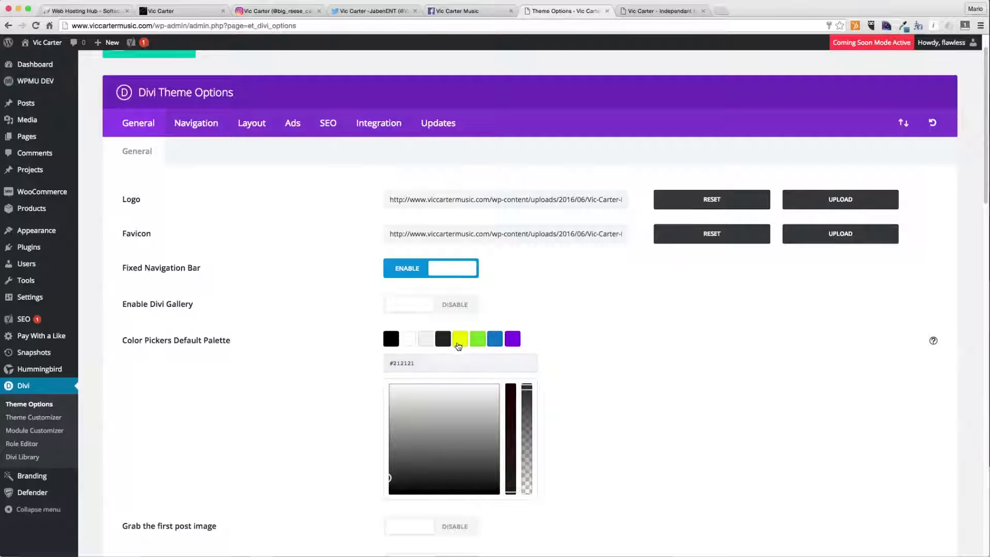
# - Set the fifth and sixth default palette colours to #ccc and #444444
pyautogui.click(460, 338)
pyautogui.click(443, 339)
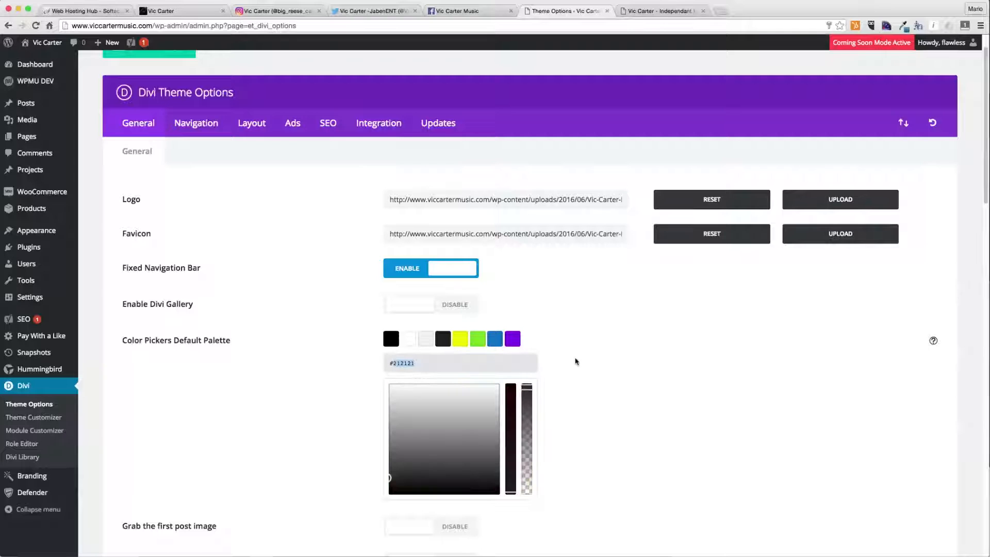
pyautogui.click(459, 342)
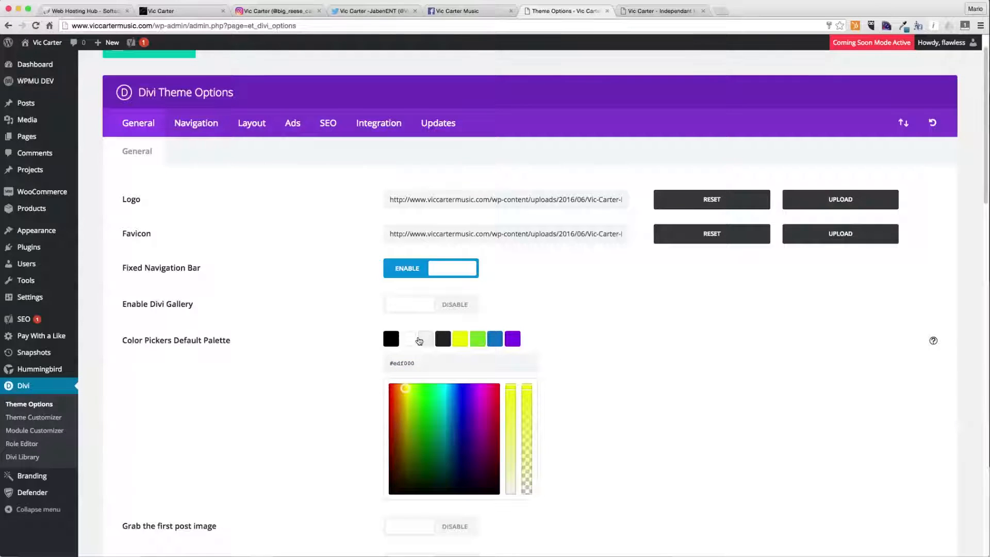
pyautogui.click(447, 359)
pyautogui.doubleClick(443, 362)
pyautogui.write('ccc')
pyautogui.click(458, 345)
pyautogui.click(480, 341)
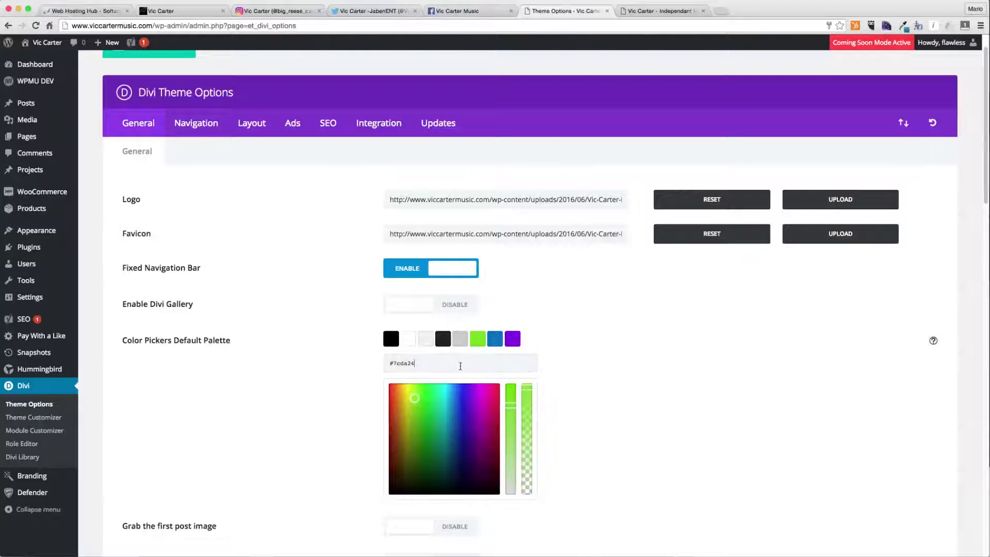
pyautogui.doubleClick(460, 365)
pyautogui.write('444444')
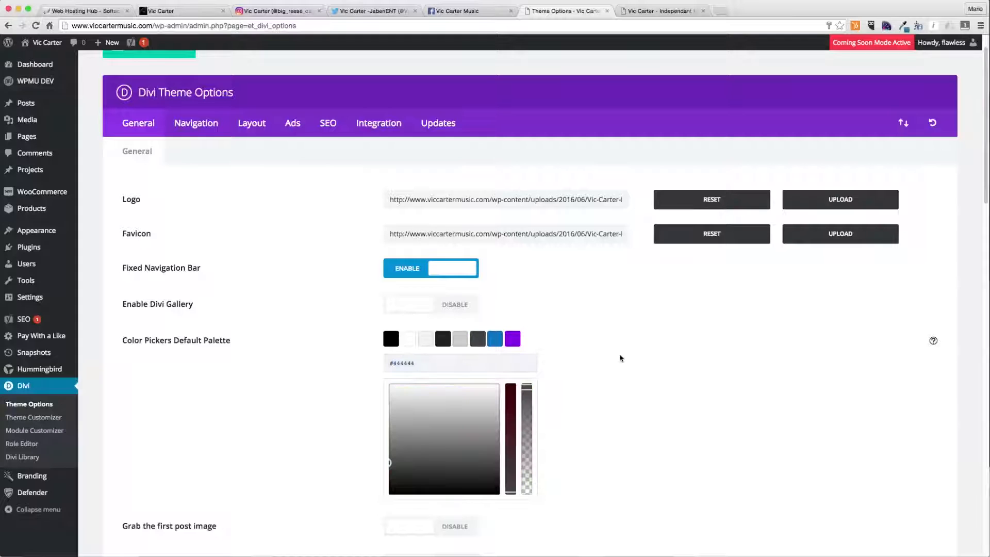
# - Copy the Twitter profile address and close the web hosting tab
pyautogui.scroll(-5, 415, 460)
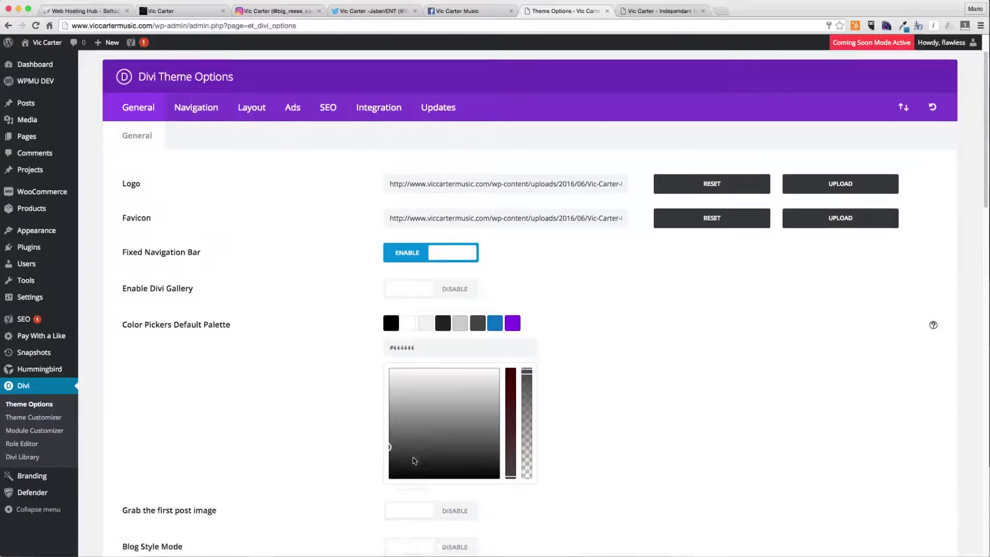
pyautogui.scroll(-10, 414, 460)
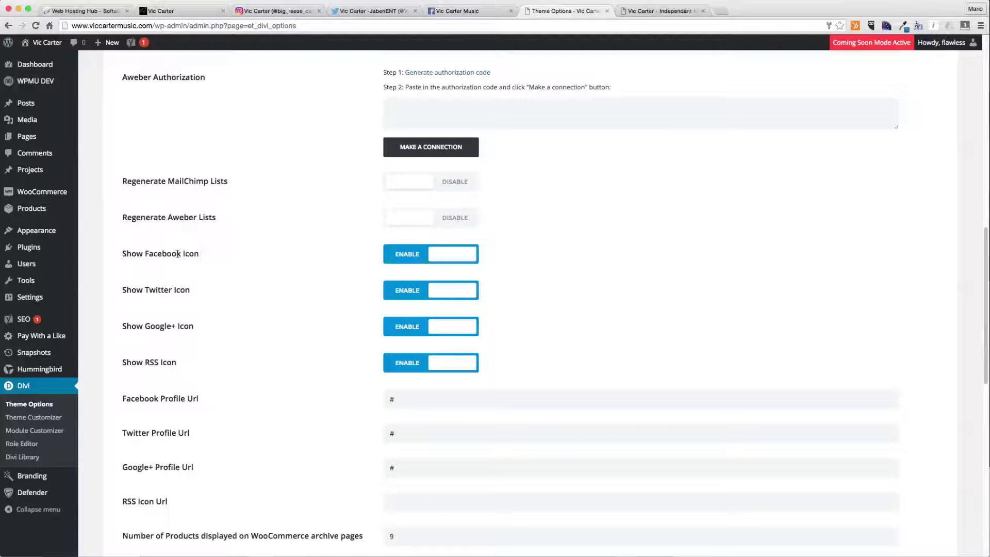
pyautogui.click(356, 11)
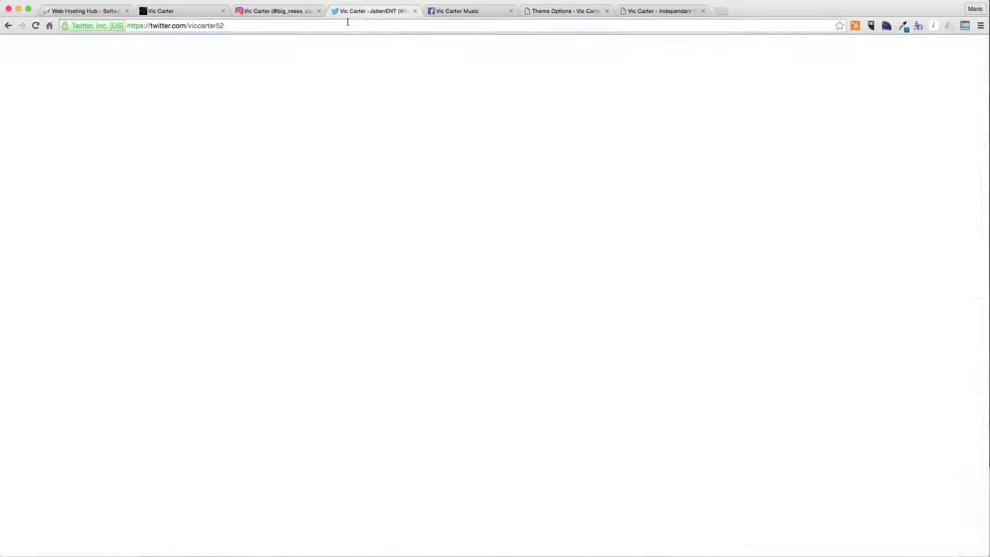
pyautogui.click(88, 11)
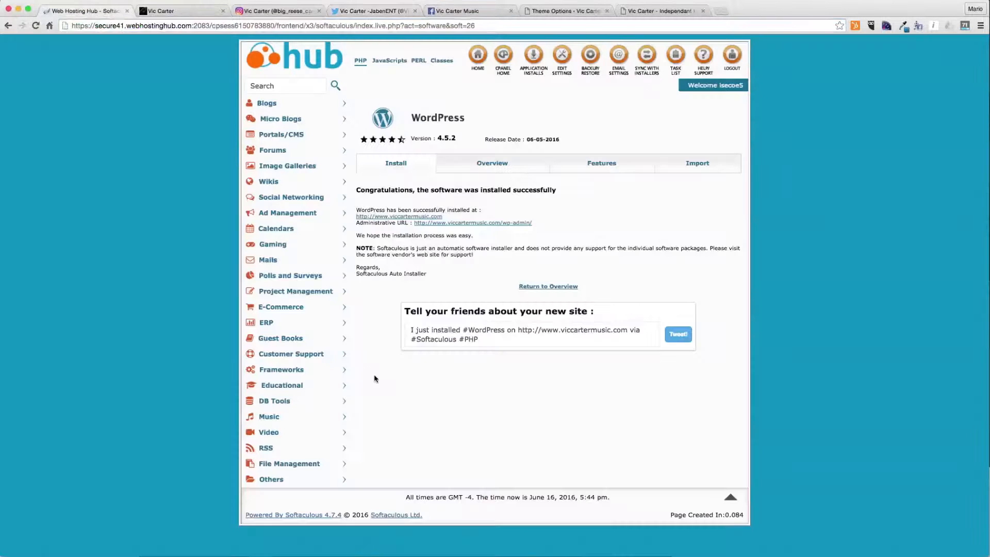
pyautogui.click(126, 11)
pyautogui.click(386, 11)
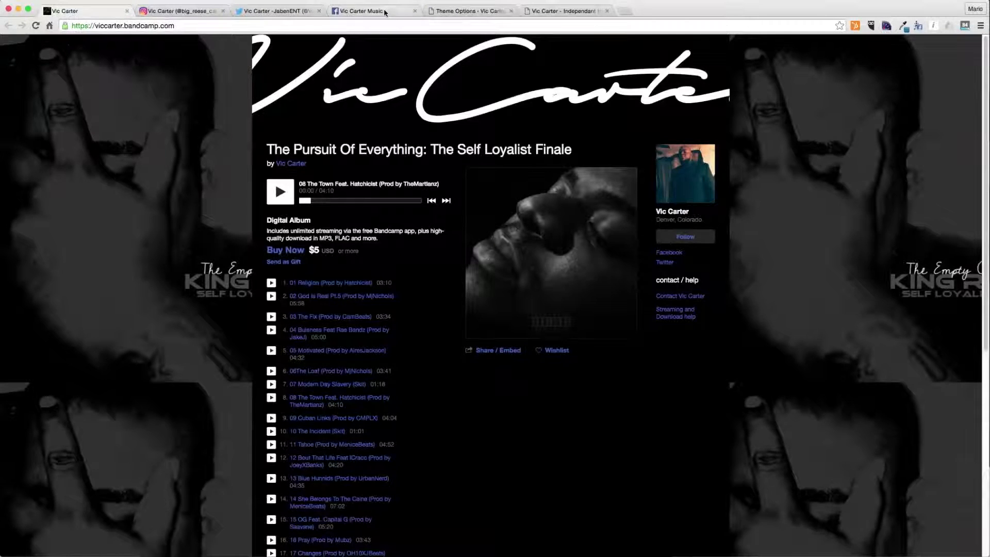
pyautogui.click(450, 11)
pyautogui.click(422, 434)
pyautogui.hotkey('ctrl', 'a')
pyautogui.write('https://twitter.com/viccarter52')
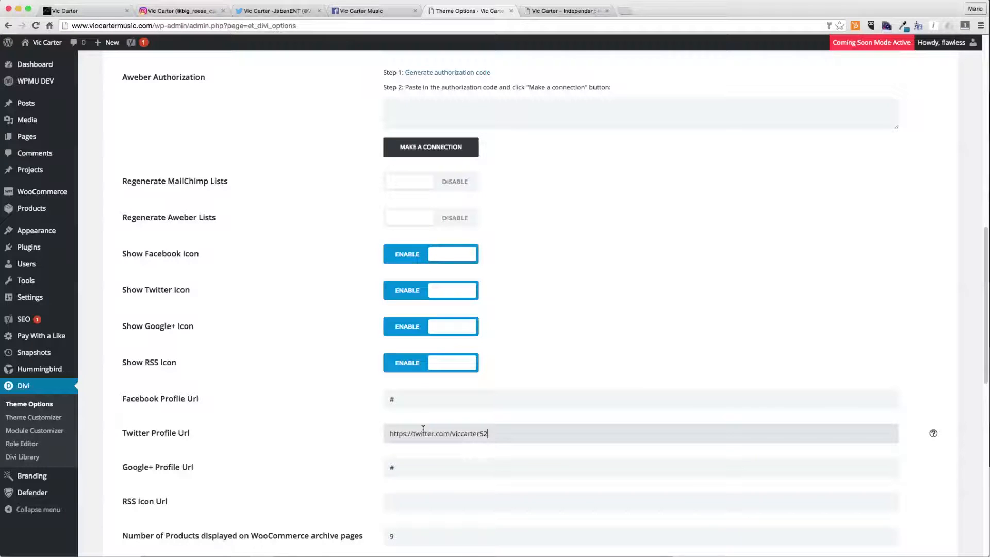
pyautogui.click(343, 14)
pyautogui.click(445, 12)
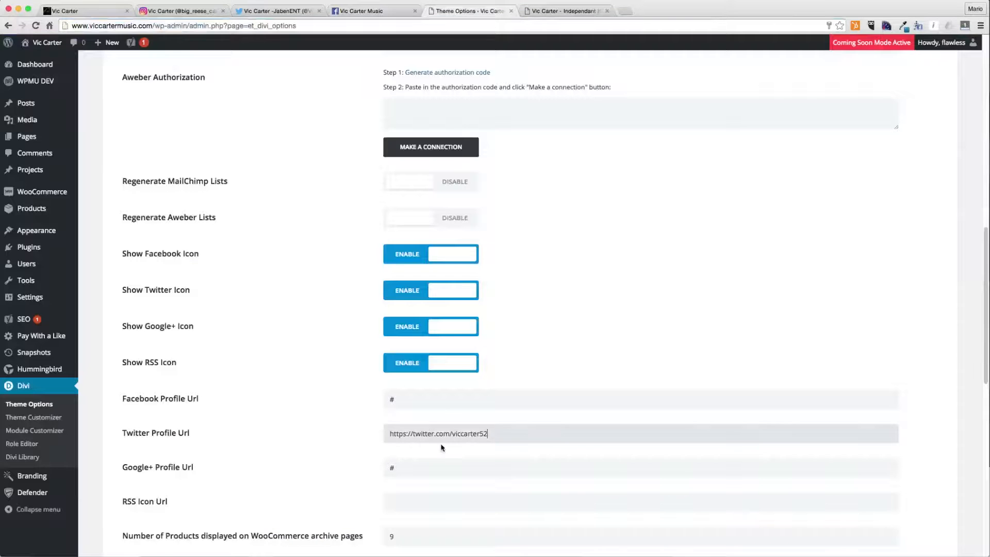
pyautogui.click(410, 400)
pyautogui.hotkey('ctrl', 'a')
pyautogui.write('https://www.facebook.com/VicCarterMRE')
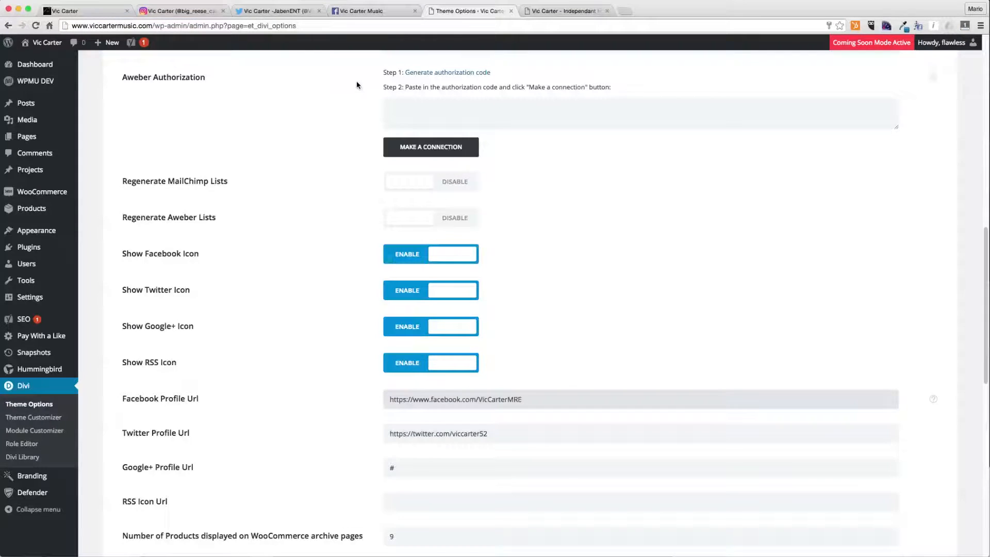
# - Disable the Google+ and RSS social icons
pyautogui.click(181, 11)
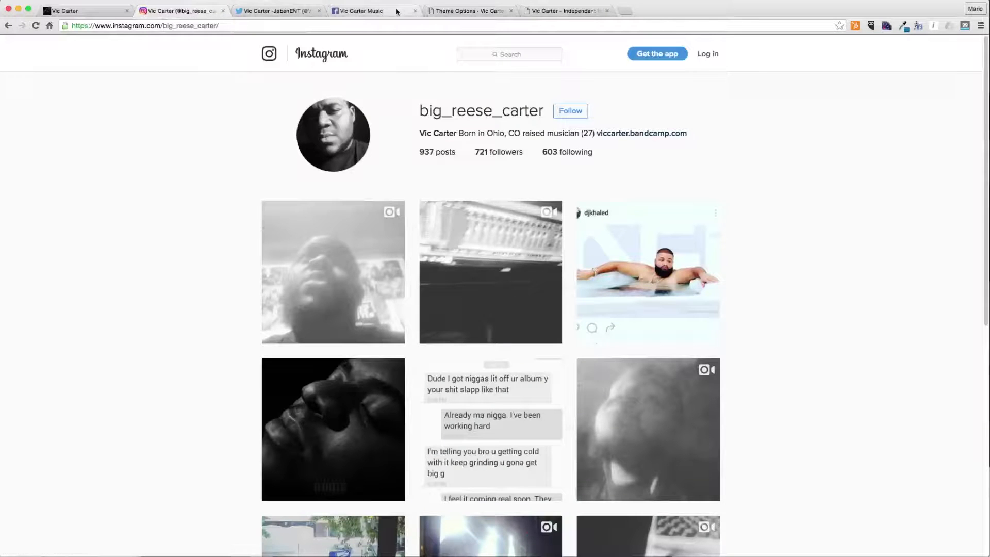
pyautogui.click(471, 10)
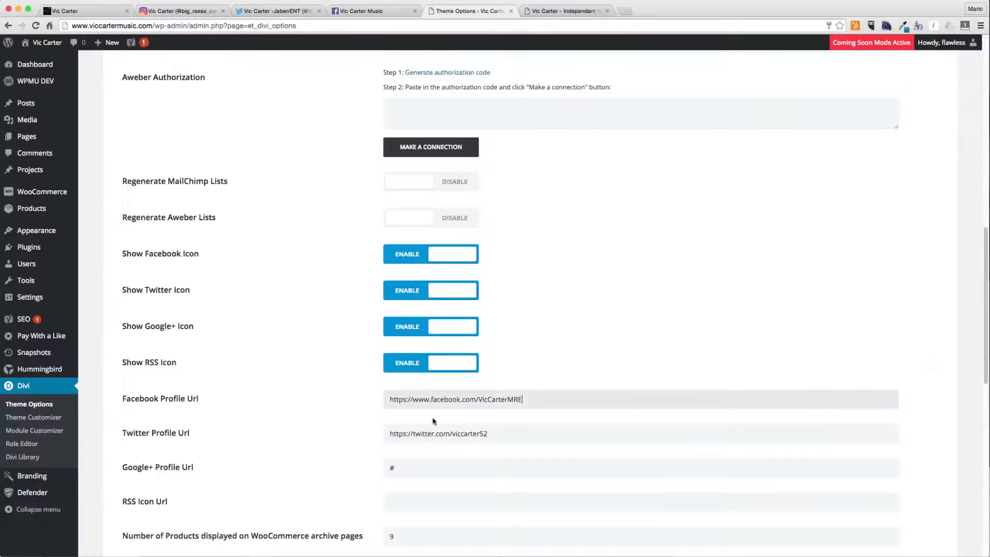
pyautogui.click(422, 330)
pyautogui.click(405, 363)
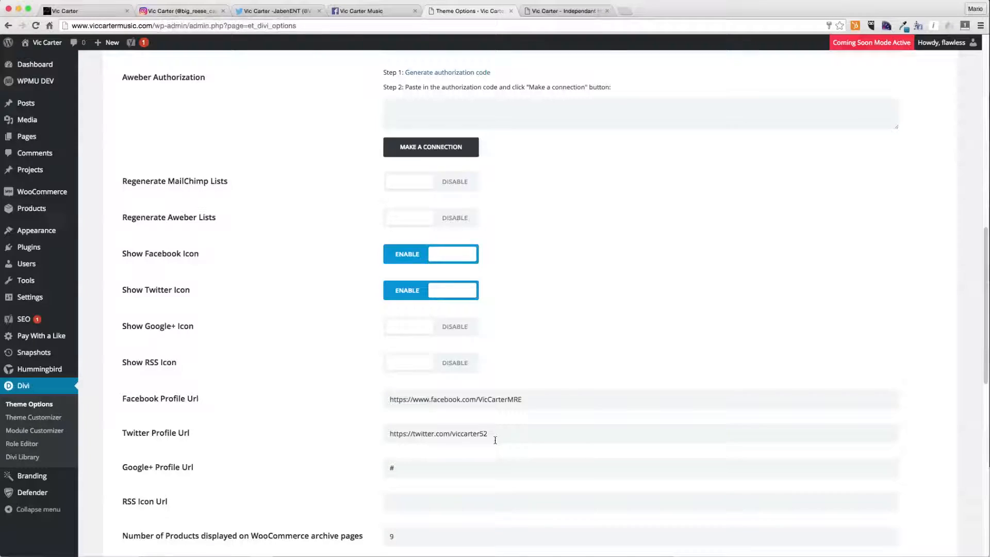
# - Open the Divi Theme Customizer
pyautogui.scroll(-3, 429, 400)
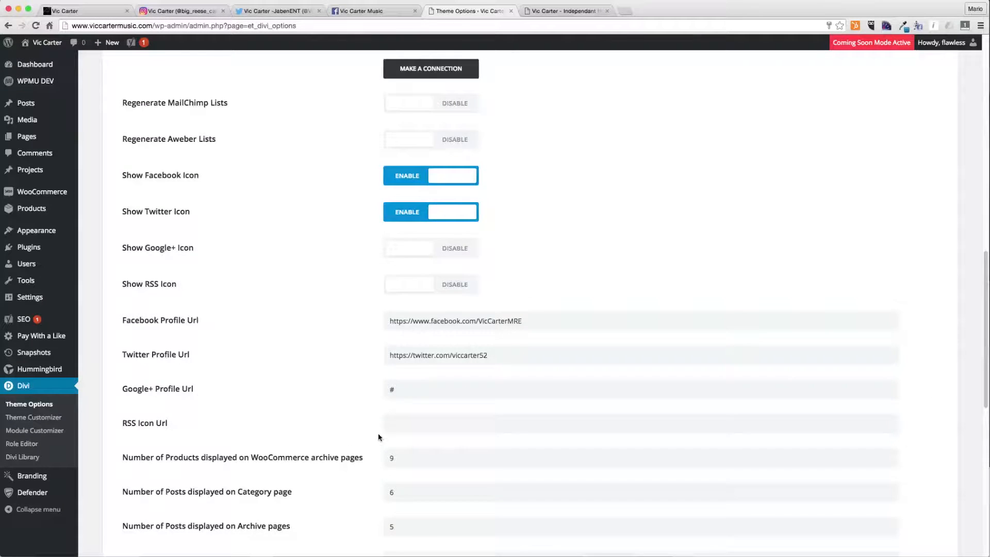
pyautogui.scroll(-10, 380, 433)
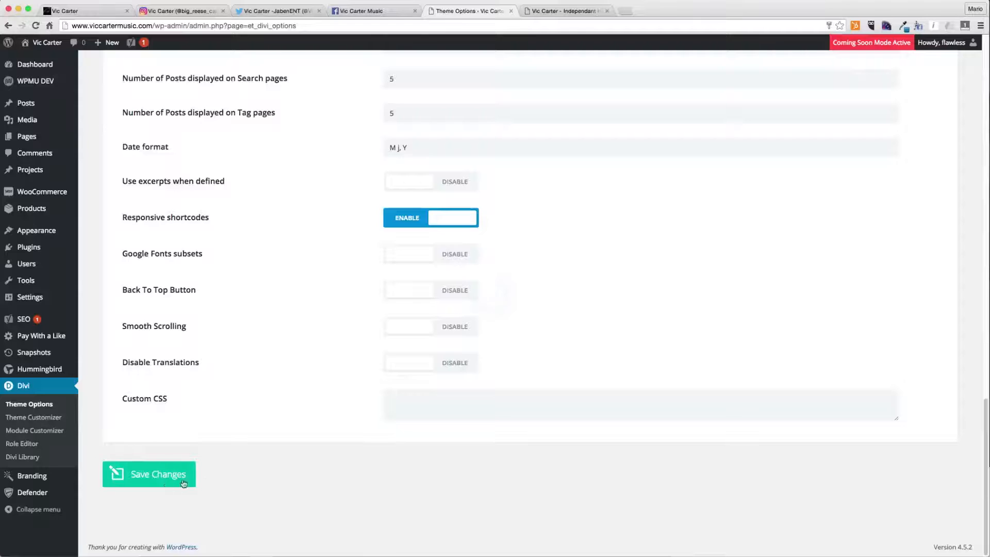
pyautogui.scroll(20, 338, 458)
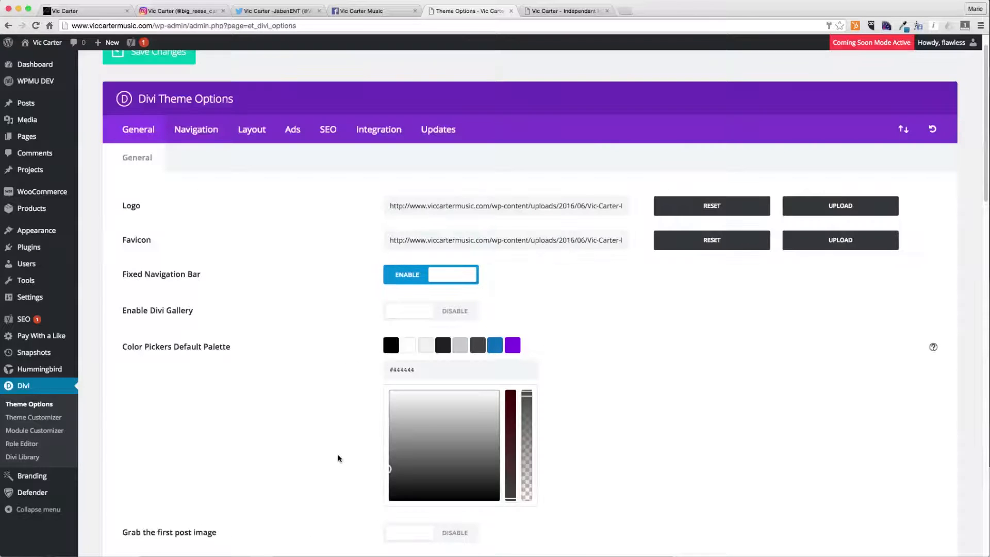
pyautogui.scroll(2, 155, 170)
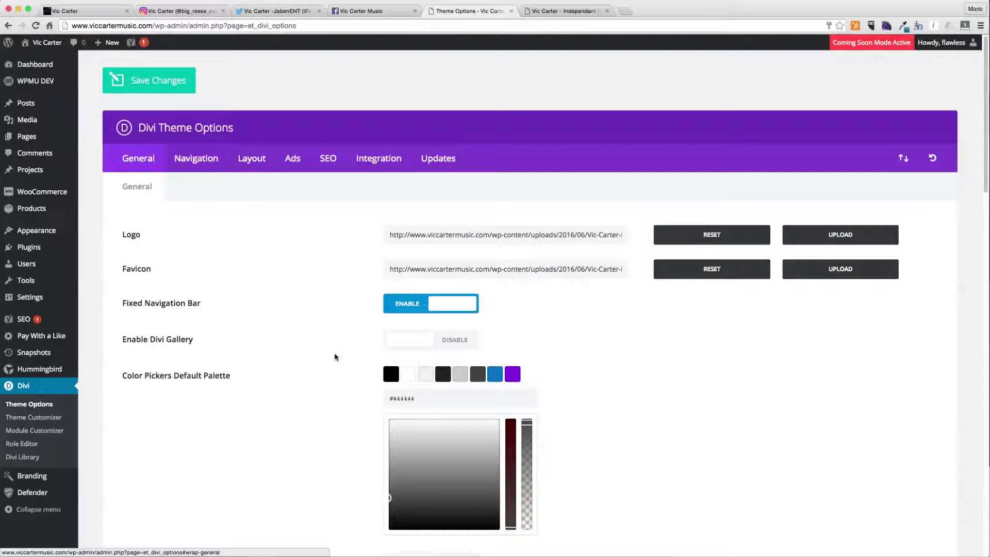
pyautogui.scroll(-6, 335, 357)
pyautogui.scroll(6, 316, 431)
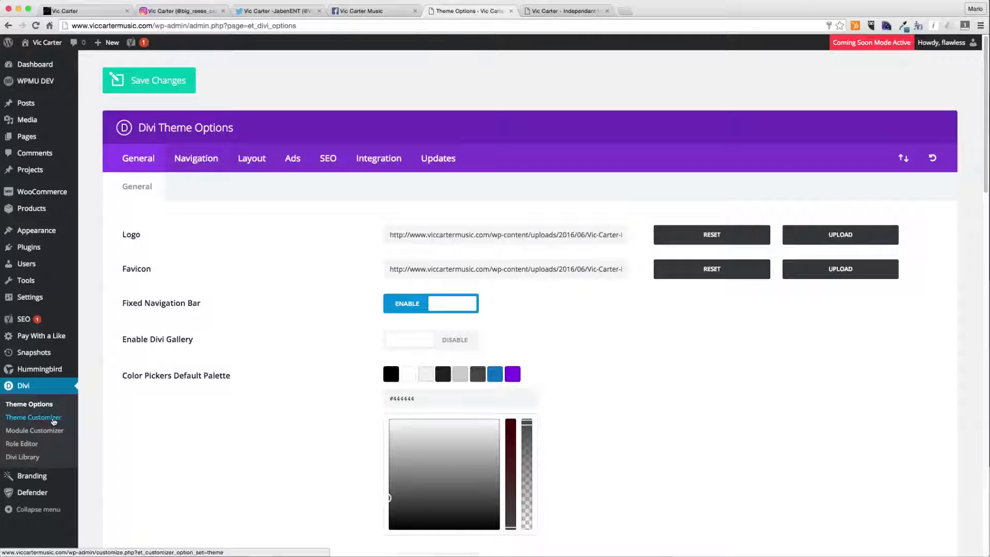
pyautogui.click(54, 421)
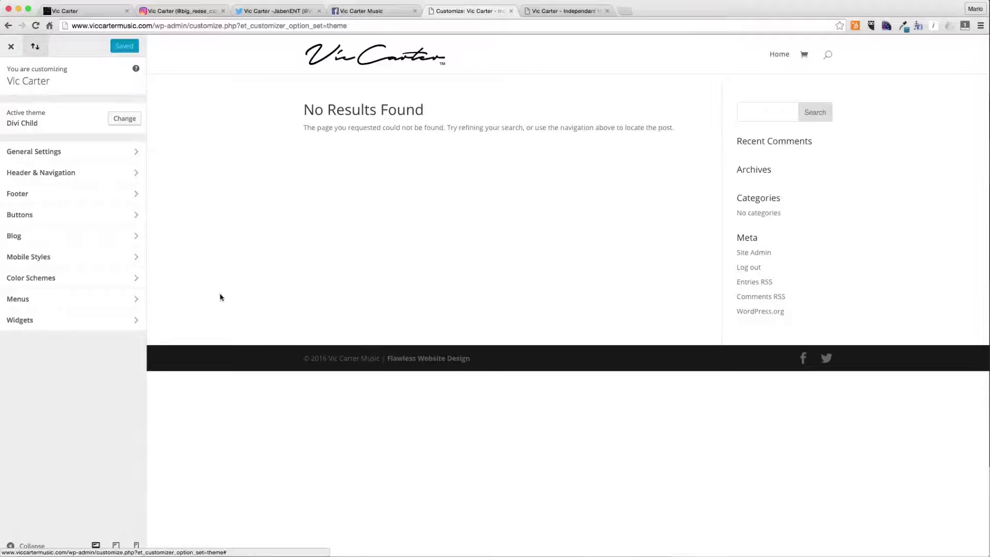
# - Set the site icon in Site Identity to the Vic Carter signature image from the media library
pyautogui.click(76, 155)
pyautogui.click(64, 116)
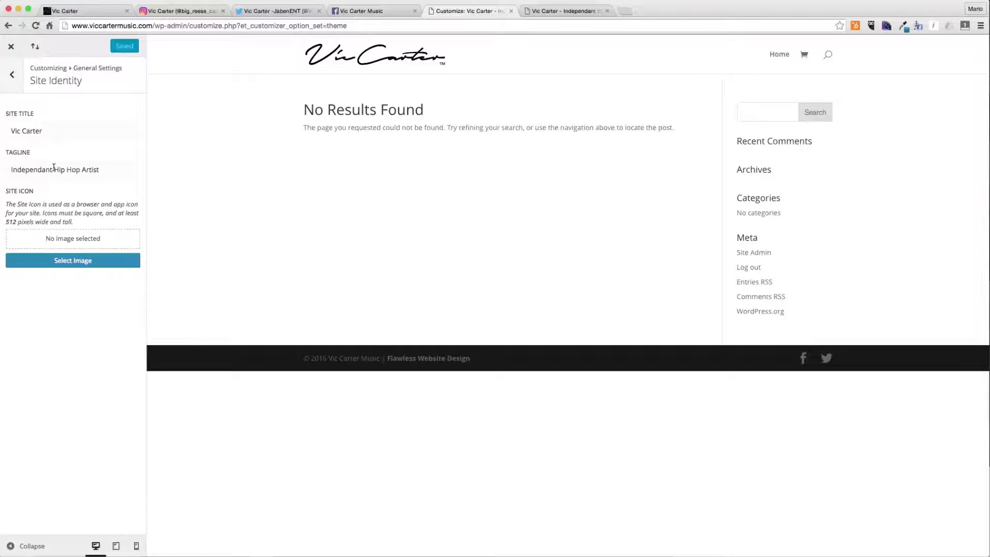
pyautogui.click(78, 260)
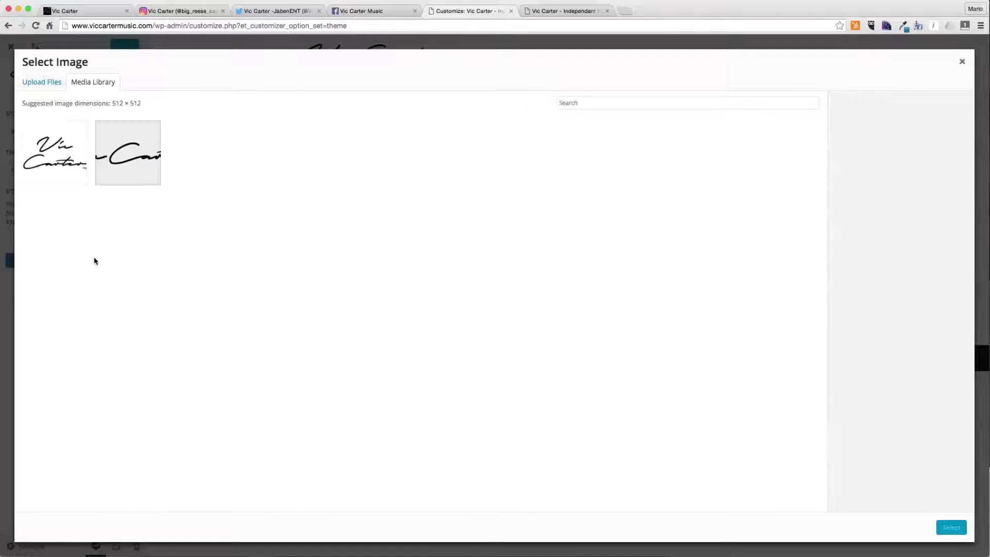
pyautogui.click(77, 175)
pyautogui.click(946, 529)
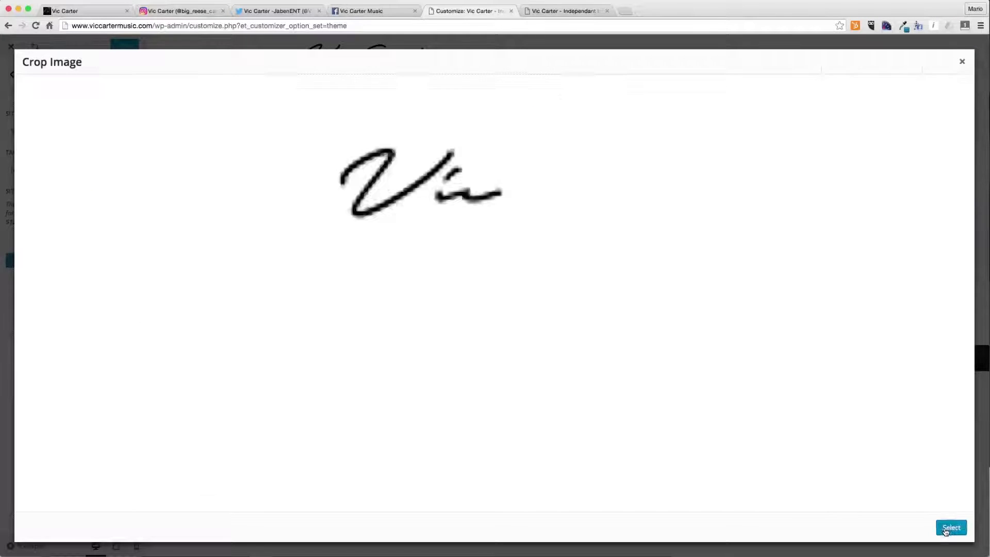
pyautogui.click(946, 529)
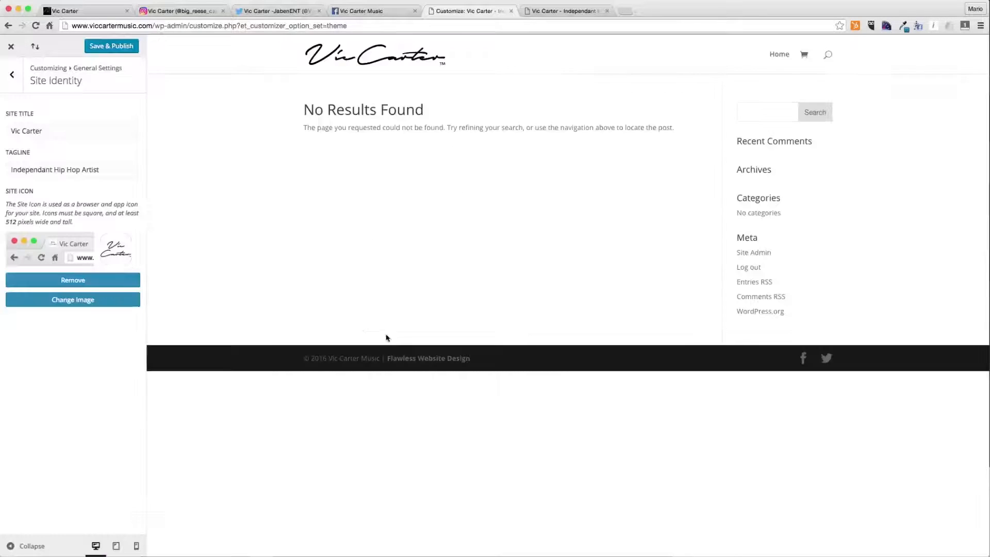
# - Set the website content width to 1200 in Layout Settings
pyautogui.click(13, 75)
pyautogui.click(52, 128)
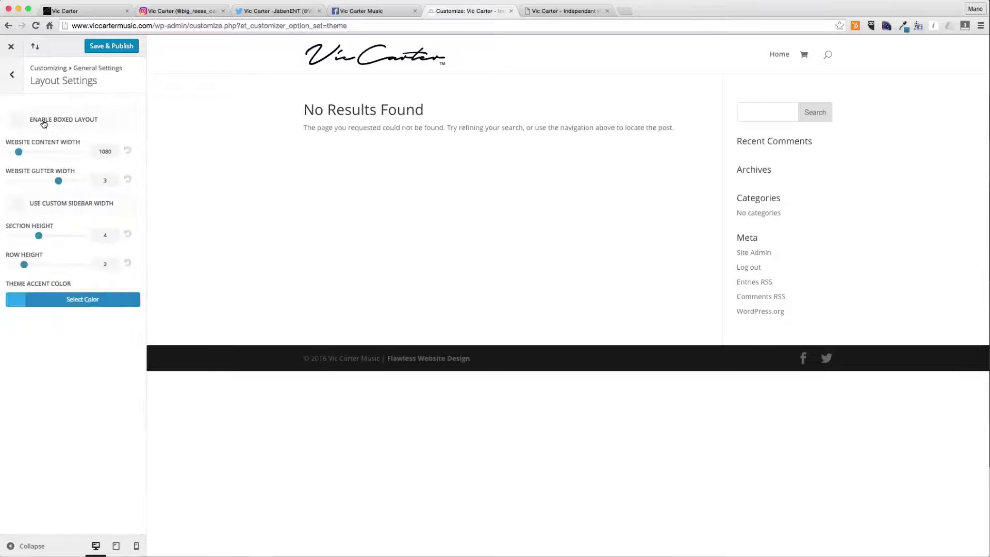
pyautogui.doubleClick(98, 151)
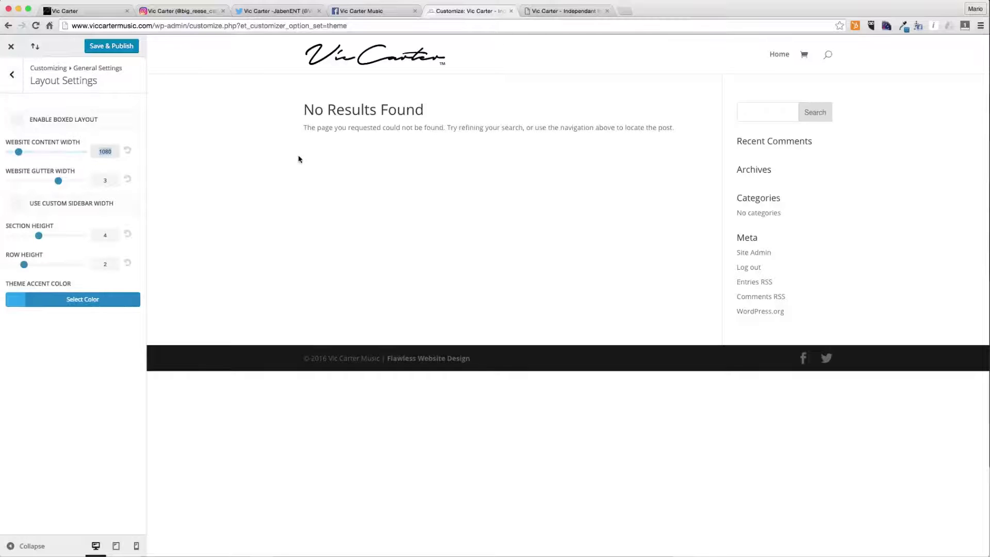
pyautogui.write('1200')
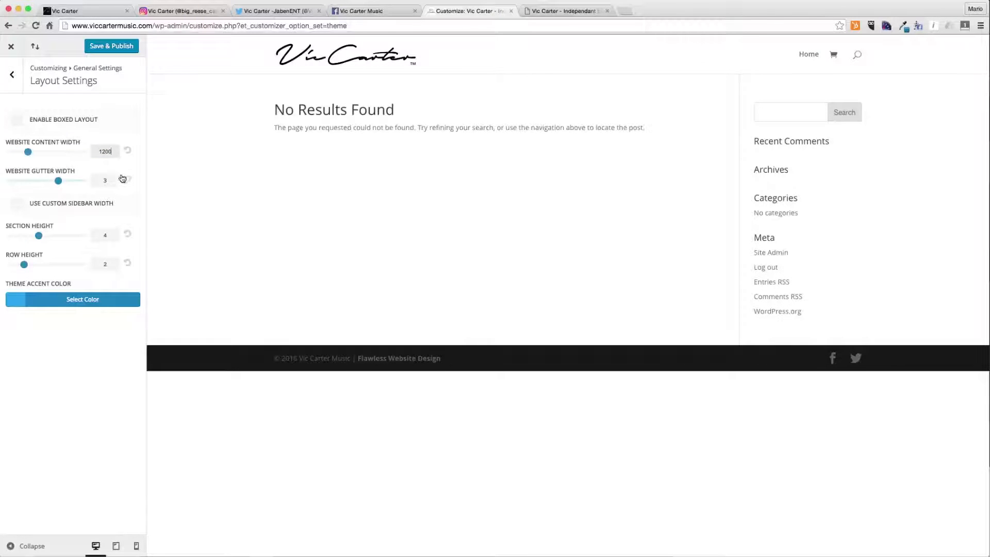
pyautogui.click(102, 180)
pyautogui.click(58, 183)
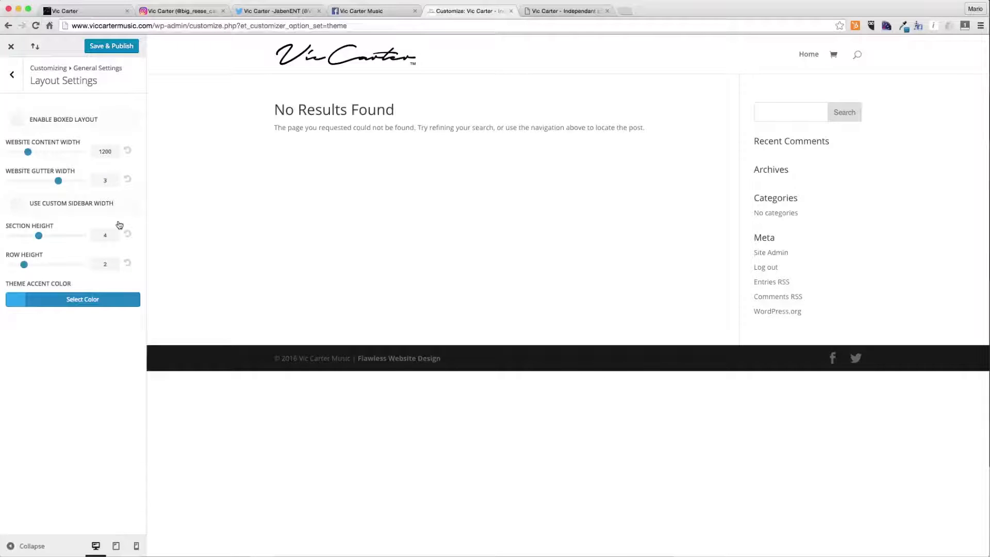
# - Open Typography and browse the header font list, trying Permanent Marker and Shadows Into Light
pyautogui.click(12, 75)
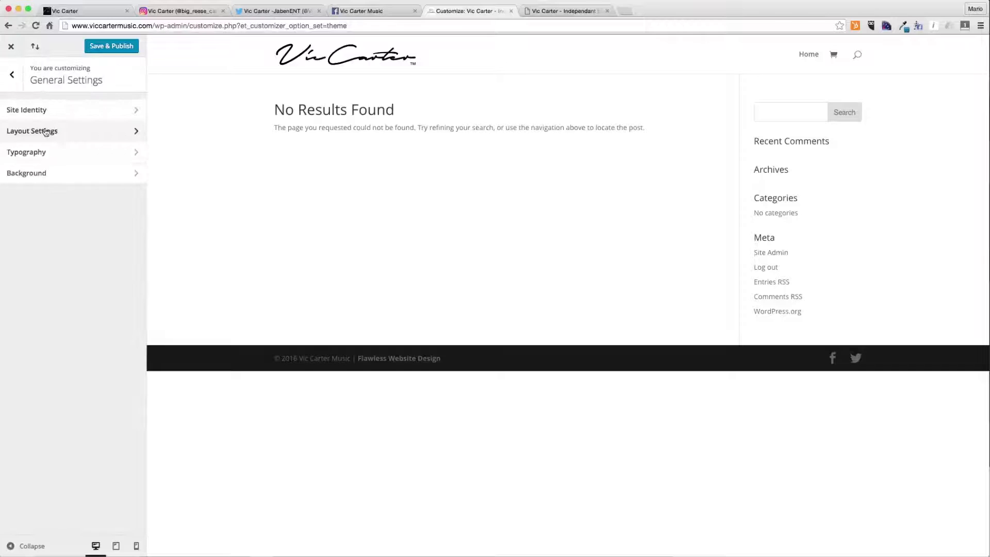
pyautogui.click(69, 153)
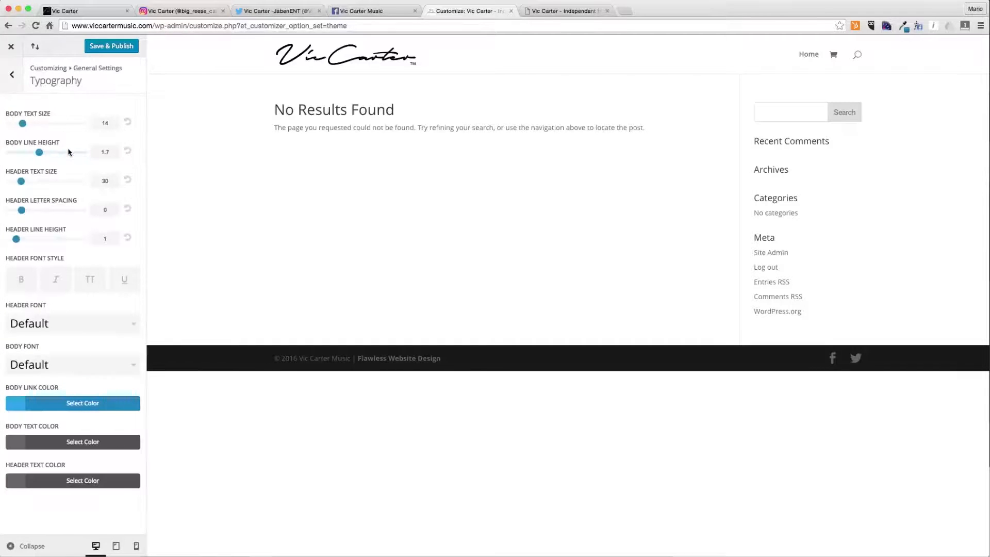
pyautogui.click(99, 326)
pyautogui.scroll(-5, 106, 412)
pyautogui.scroll(-10, 105, 411)
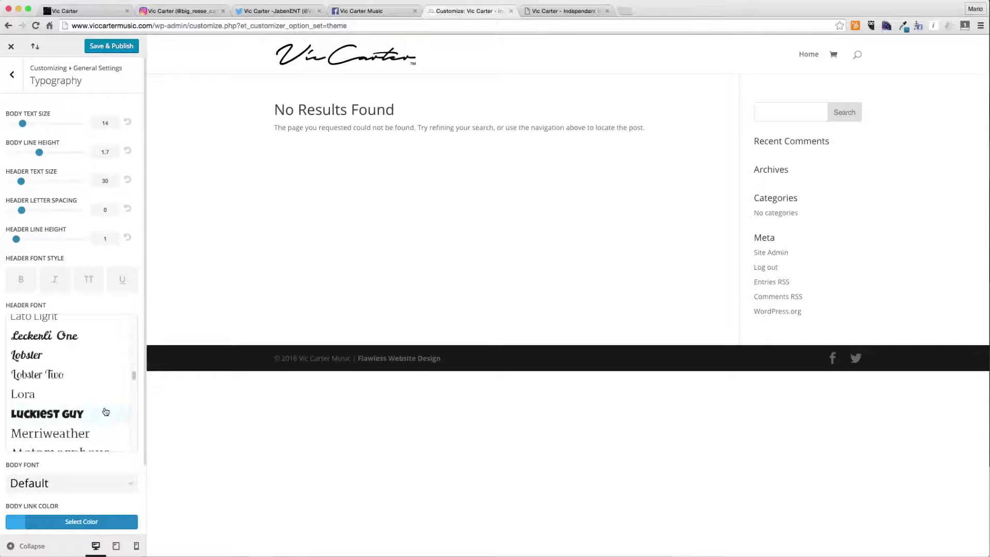
pyautogui.scroll(-5, 106, 411)
pyautogui.click(98, 385)
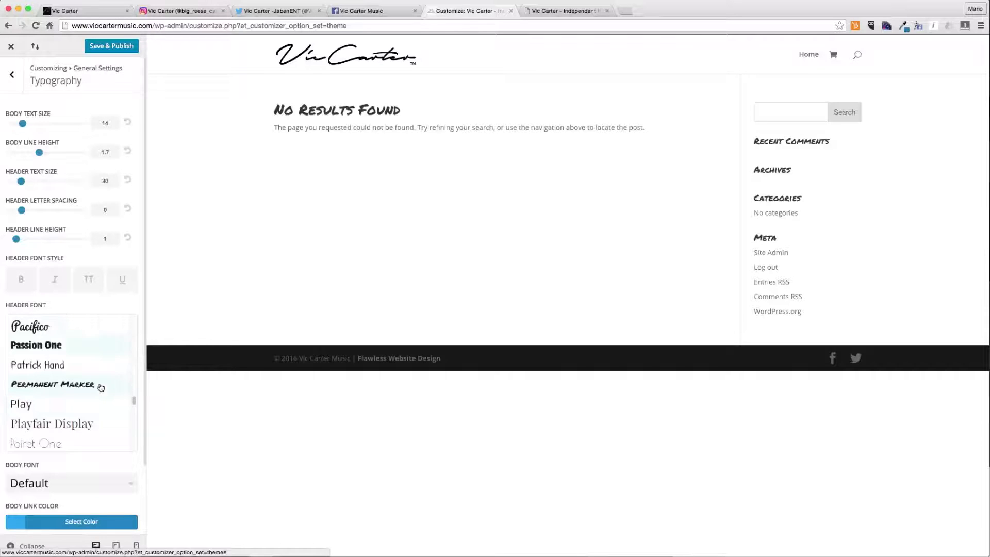
pyautogui.scroll(-15, 100, 419)
pyautogui.scroll(5, 91, 355)
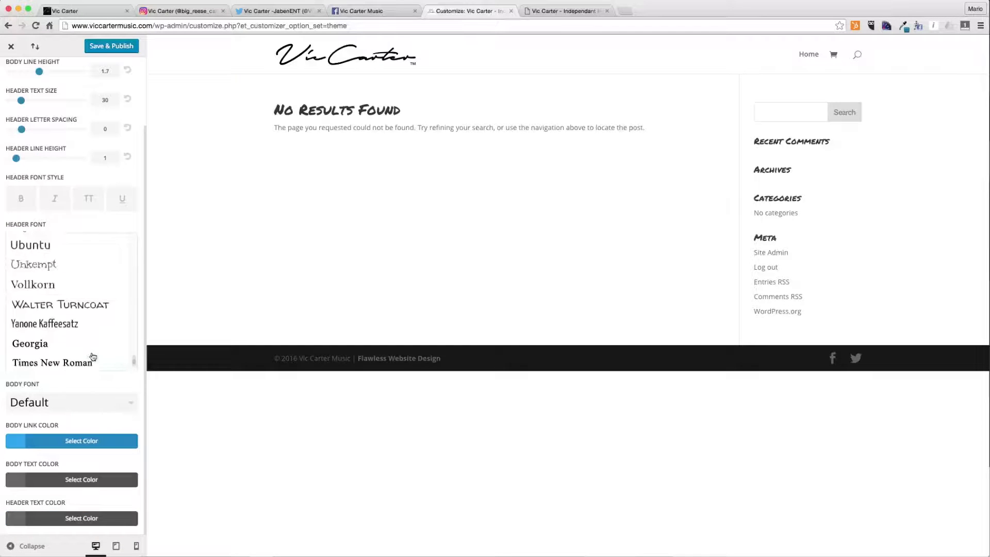
pyautogui.scroll(5, 94, 334)
pyautogui.scroll(-8, 94, 334)
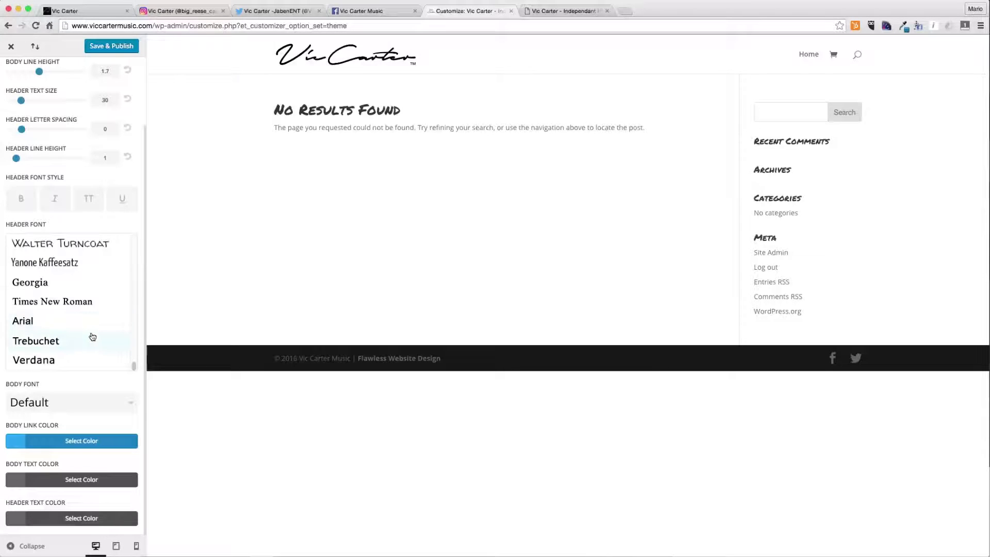
pyautogui.scroll(1, 93, 337)
pyautogui.scroll(2, 92, 337)
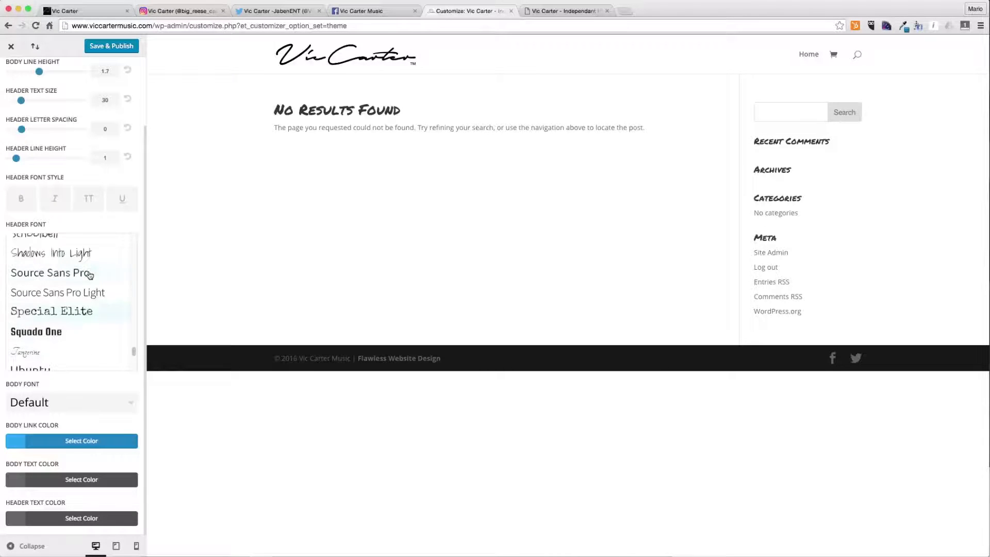
pyautogui.click(89, 251)
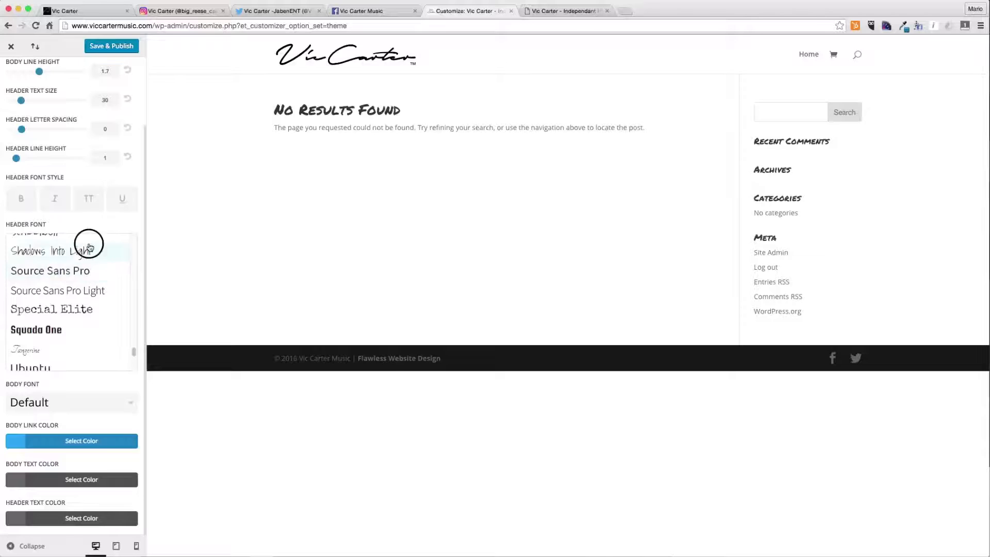
pyautogui.click(88, 326)
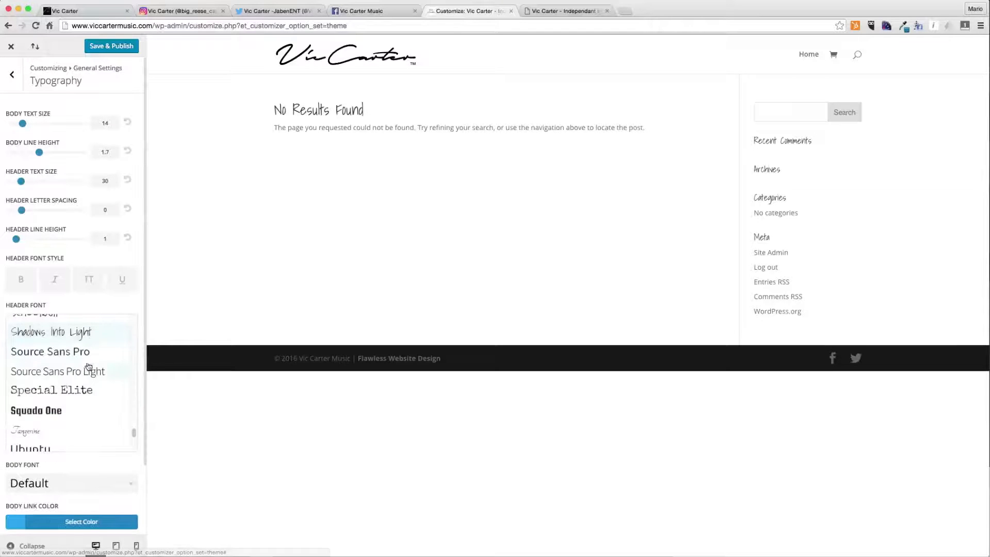
# - Turn on the italic header font style and set the header font to Satisfy
pyautogui.click(59, 282)
pyautogui.scroll(2, 64, 376)
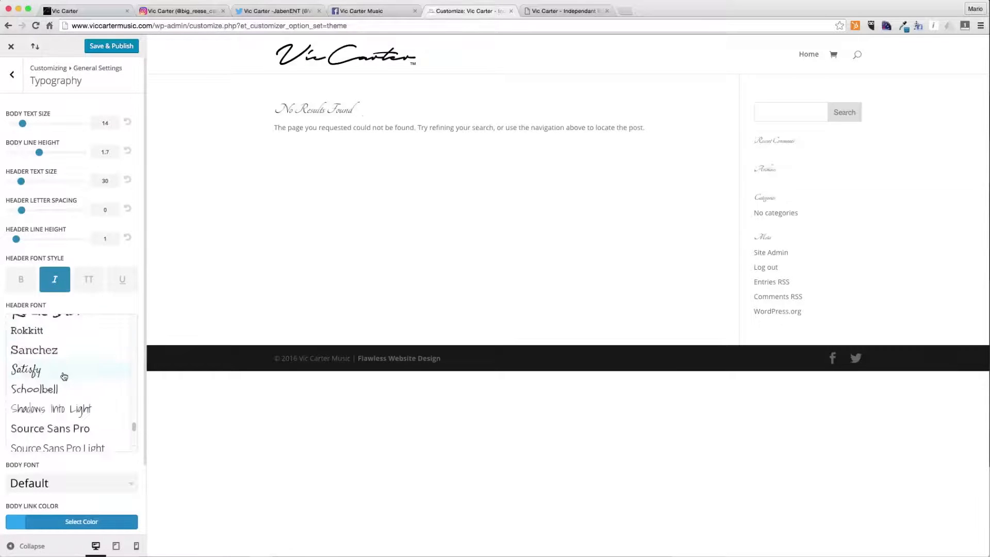
pyautogui.click(64, 376)
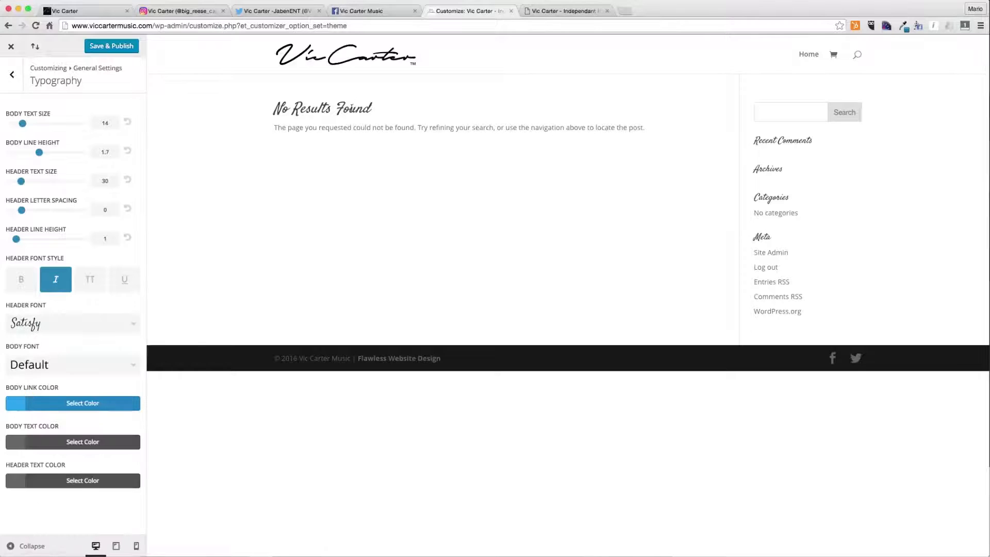
# - Set the header font to Oswald
pyautogui.click(356, 10)
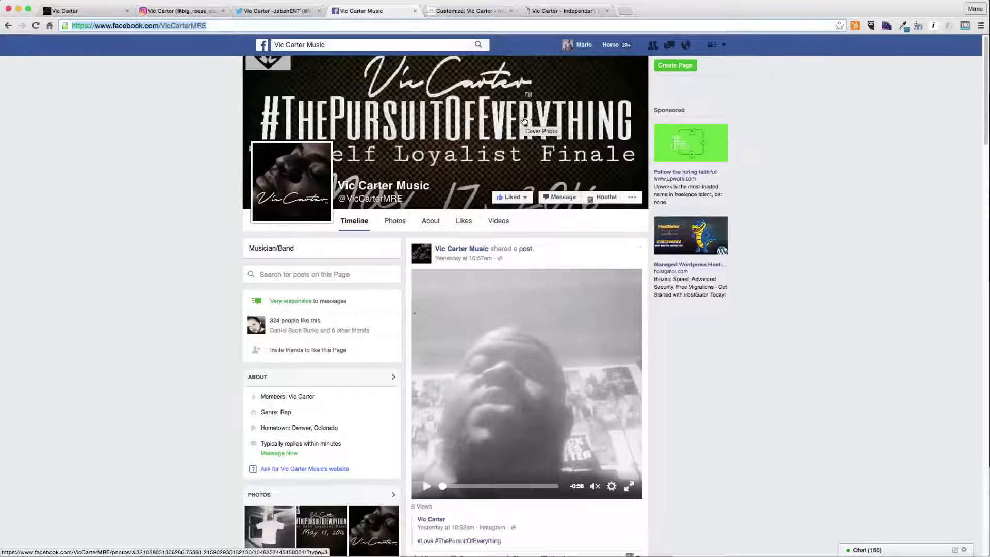
pyautogui.click(504, 14)
pyautogui.click(111, 324)
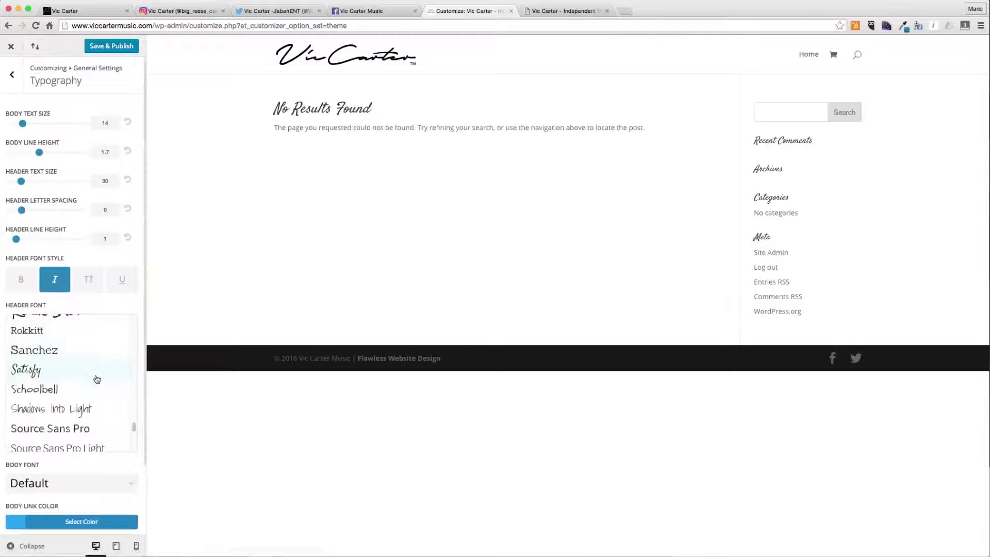
pyautogui.scroll(5, 97, 379)
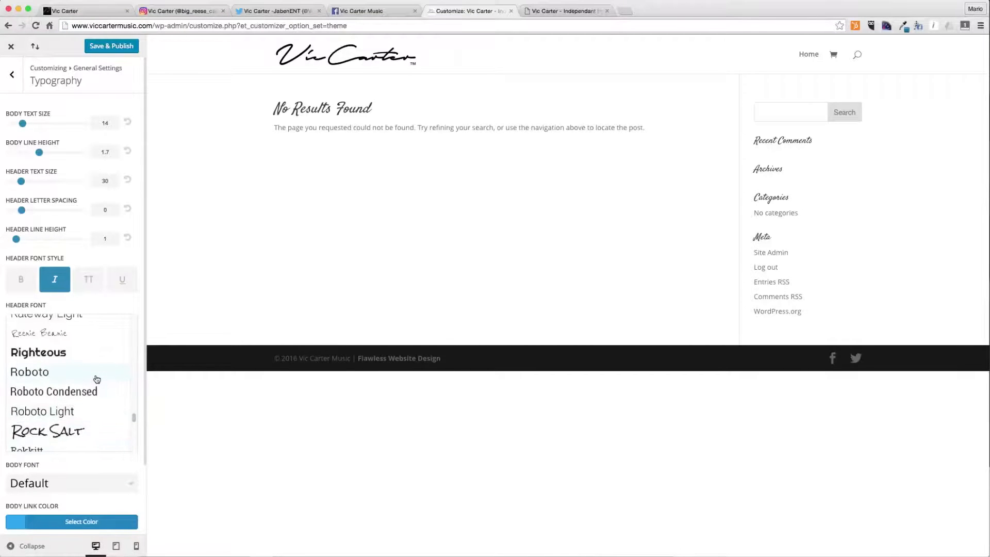
pyautogui.scroll(5, 97, 379)
pyautogui.click(71, 349)
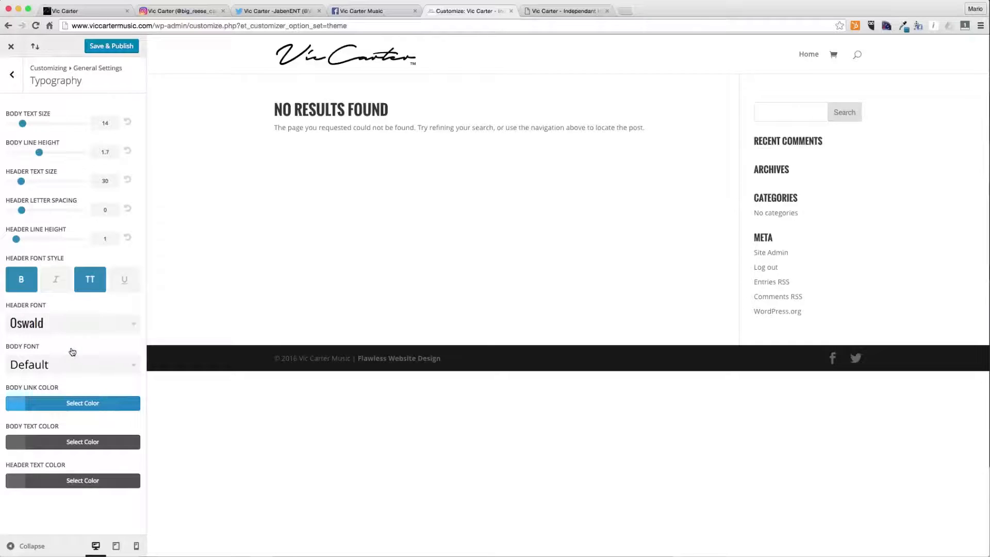
# - Set the body font to Special Elite
pyautogui.click(73, 365)
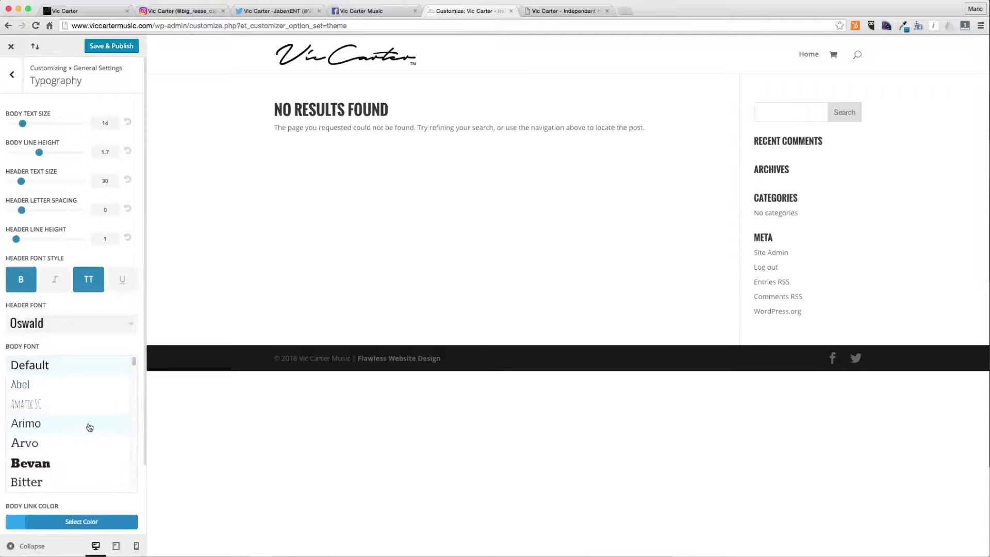
pyautogui.scroll(-1, 89, 425)
pyautogui.scroll(-1, 89, 424)
pyautogui.click(70, 442)
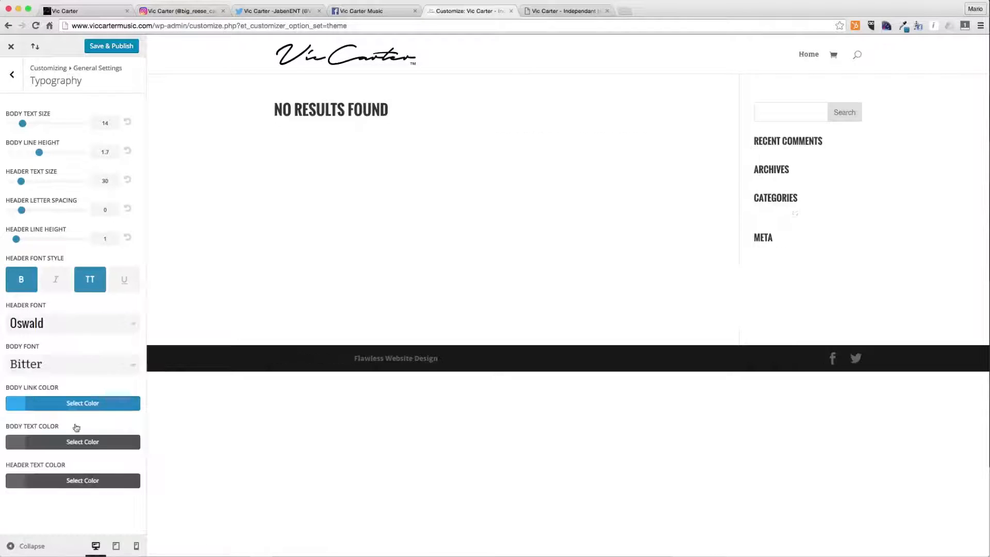
pyautogui.click(93, 355)
pyautogui.scroll(-10, 80, 438)
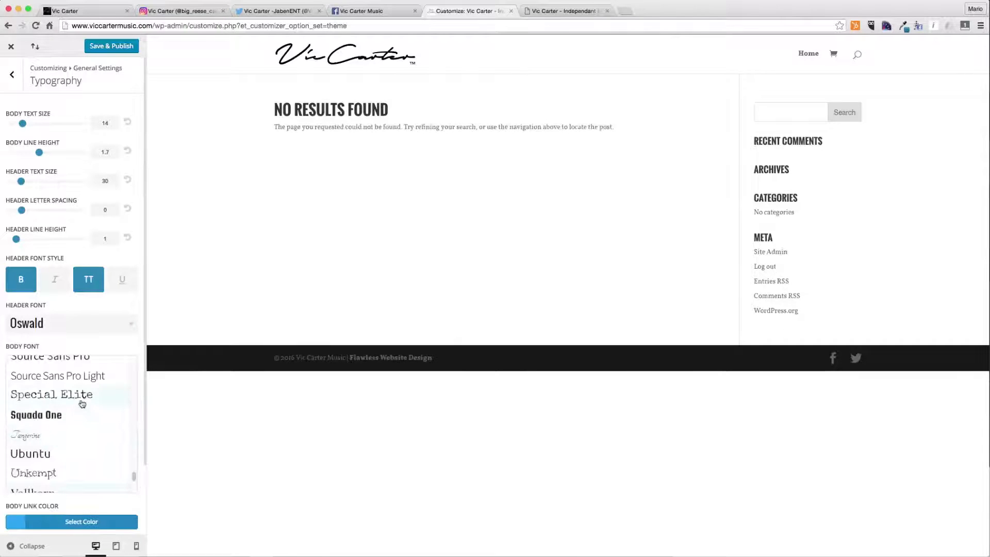
pyautogui.click(82, 401)
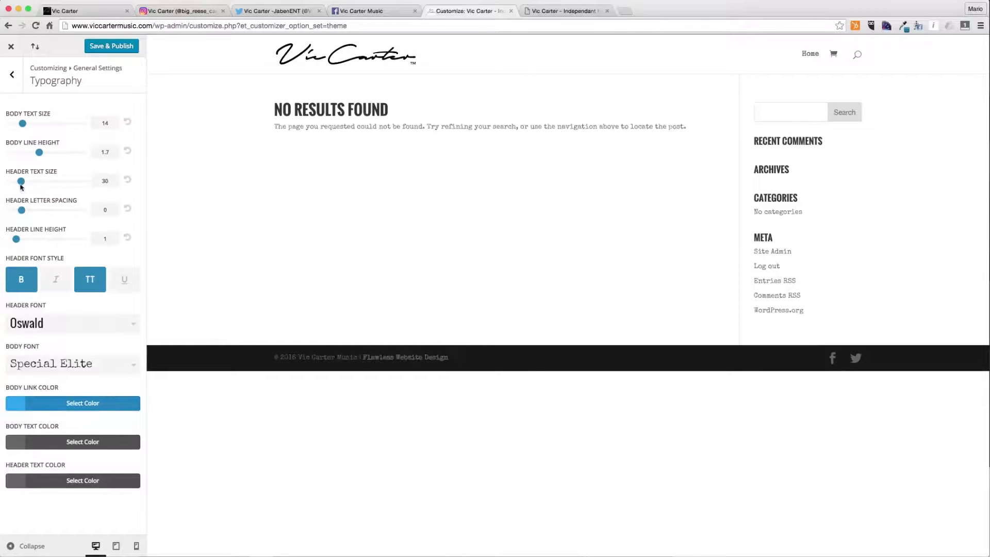
# - Set the body text size to 18
pyautogui.moveTo(40, 153); pyautogui.dragTo(37, 127)
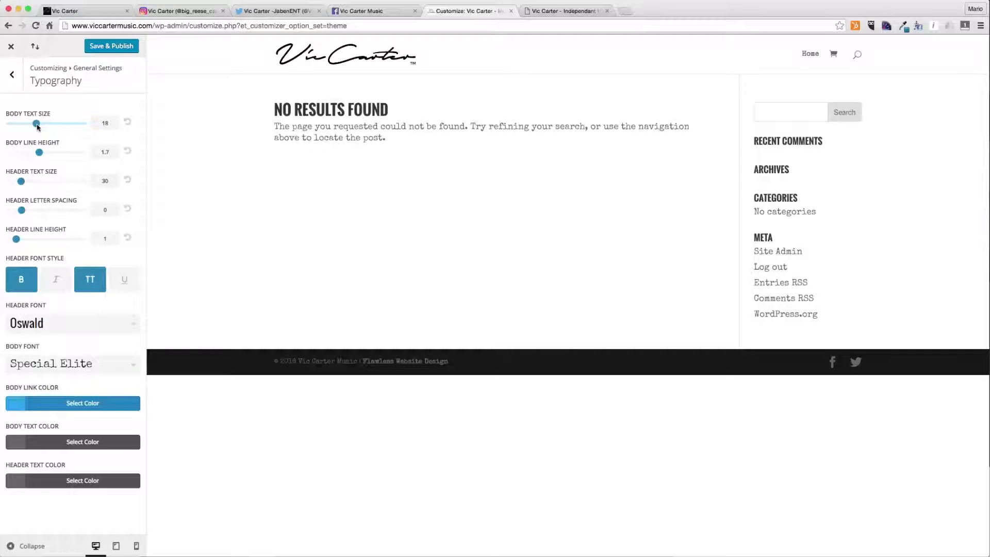
pyautogui.click(371, 11)
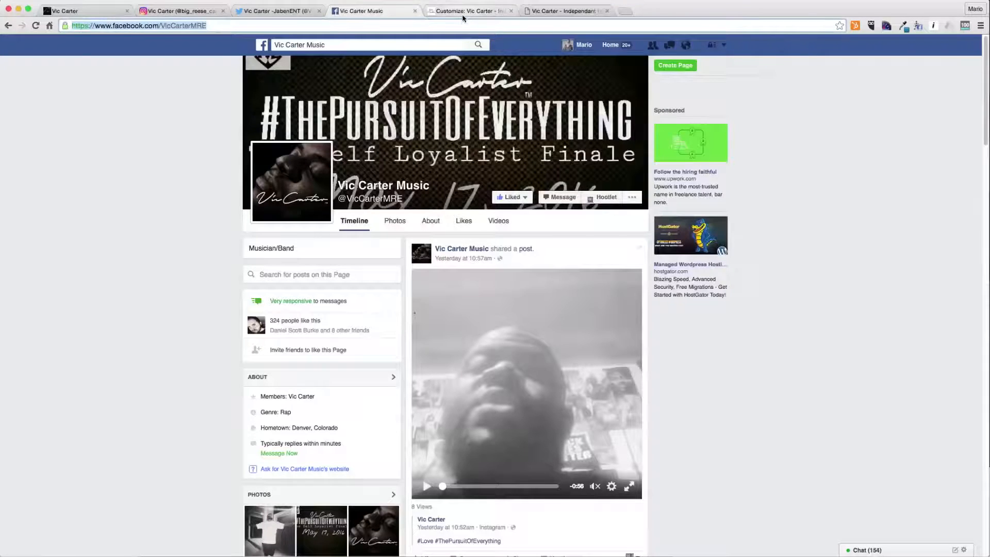
pyautogui.click(463, 14)
pyautogui.click(398, 13)
pyautogui.click(466, 11)
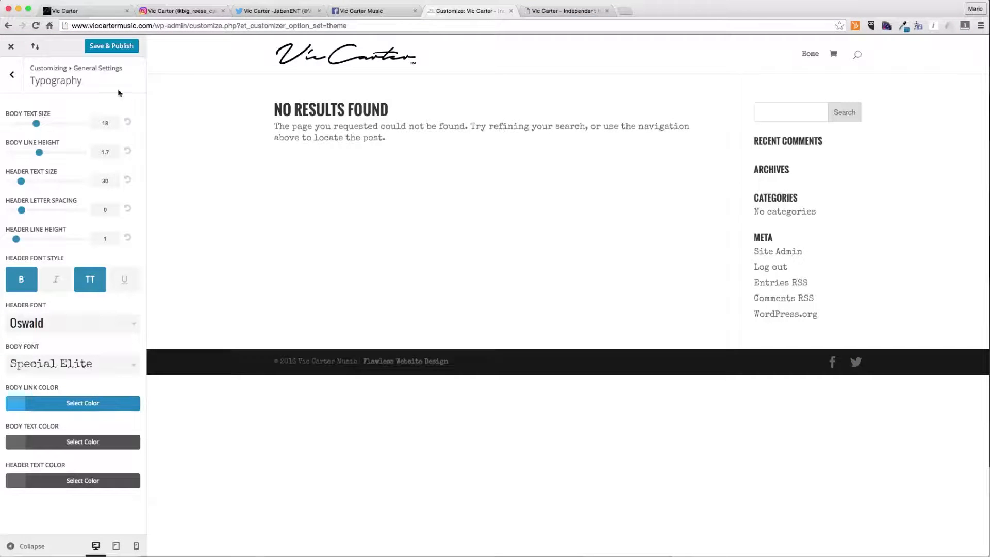
pyautogui.click(12, 74)
pyautogui.click(55, 151)
# - Set both the body text color and the header text color to near-black
pyautogui.click(80, 442)
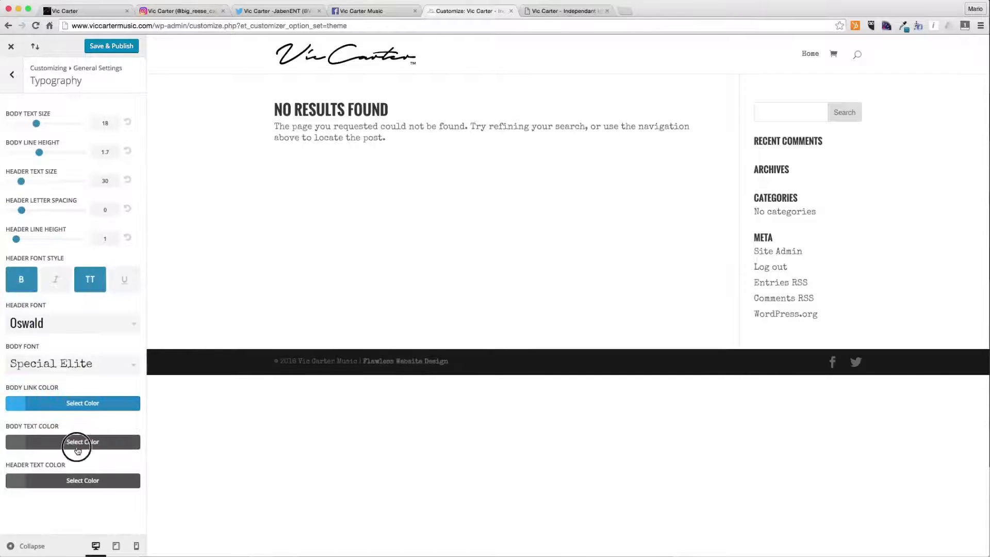
pyautogui.tripleClick(51, 458)
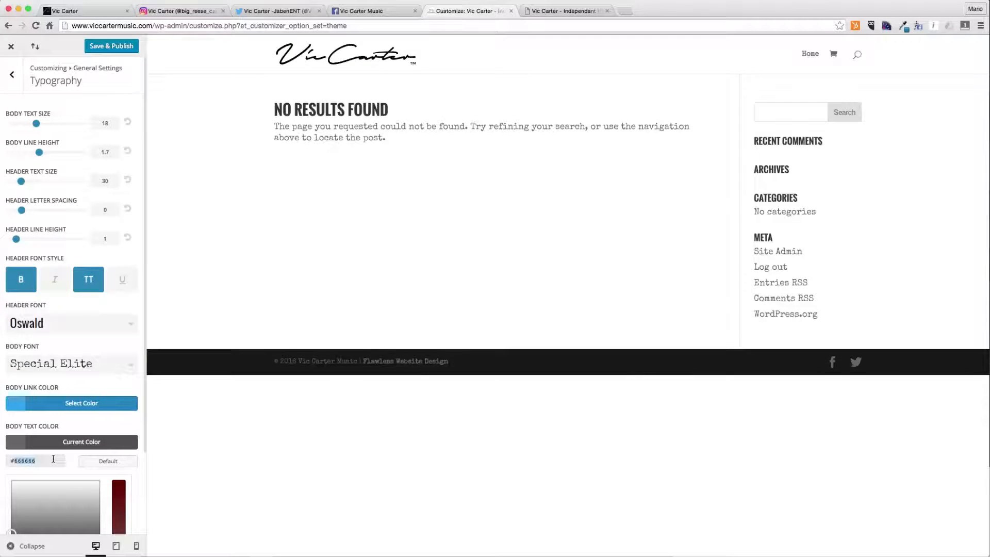
pyautogui.write('#212121')
pyautogui.click(62, 443)
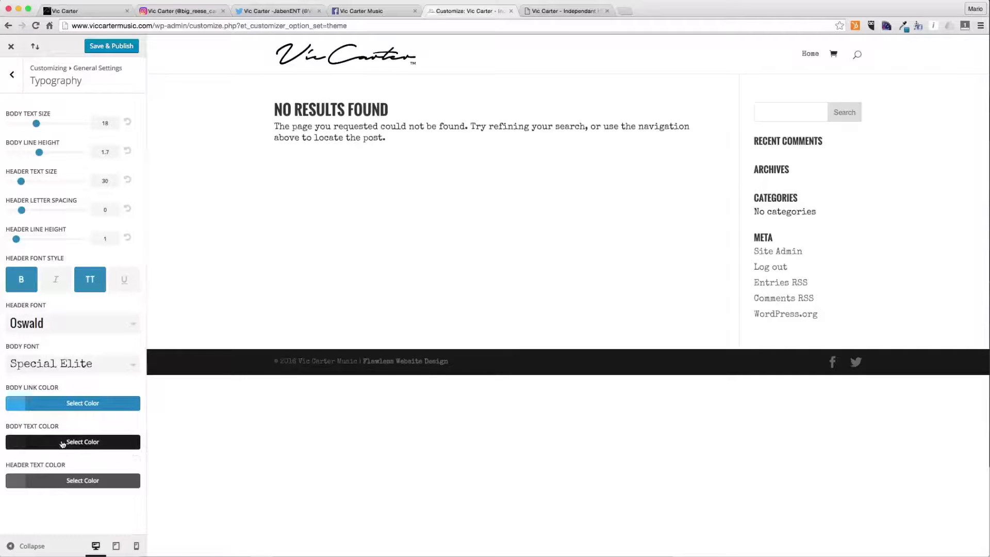
pyautogui.click(64, 479)
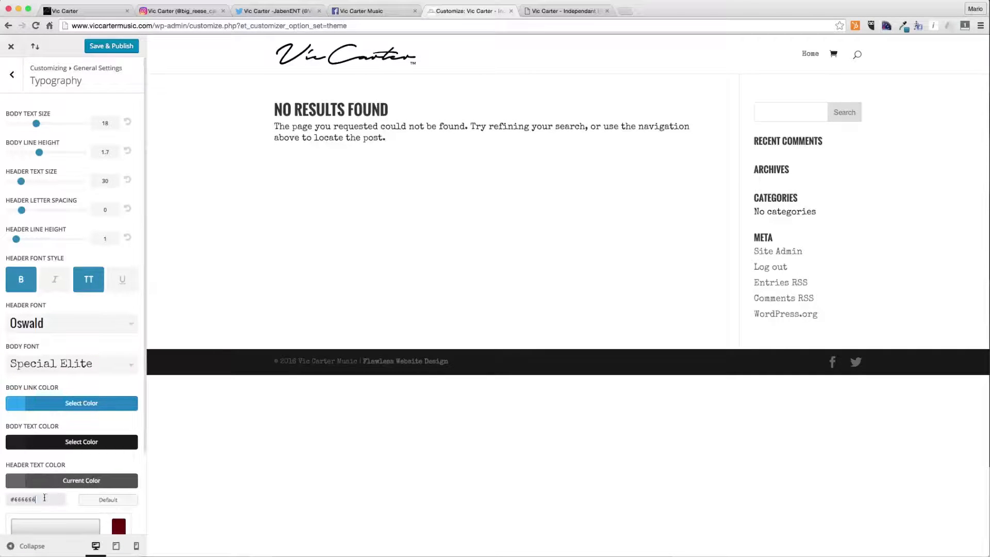
pyautogui.click(62, 482)
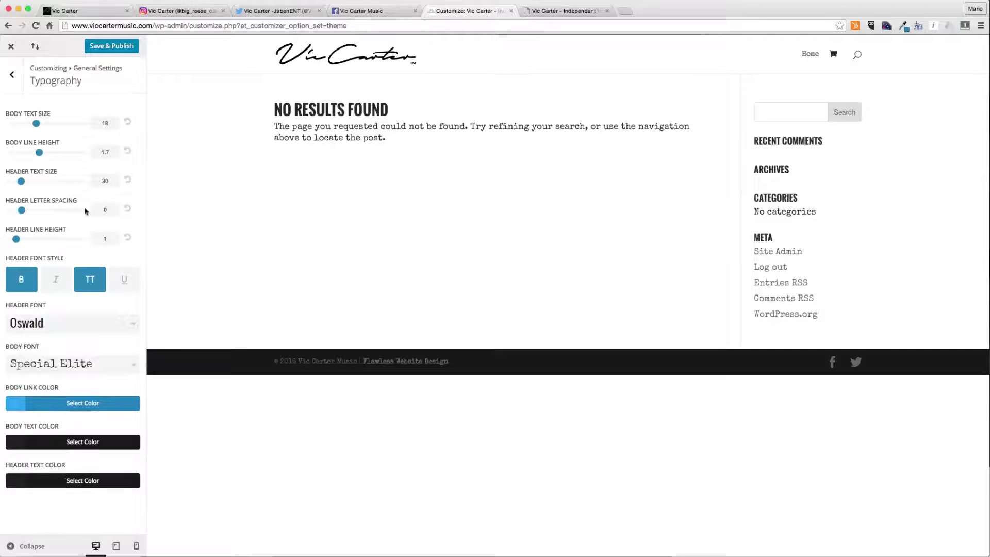
# - Examine the Background settings and their background color picker
pyautogui.click(11, 75)
pyautogui.click(40, 171)
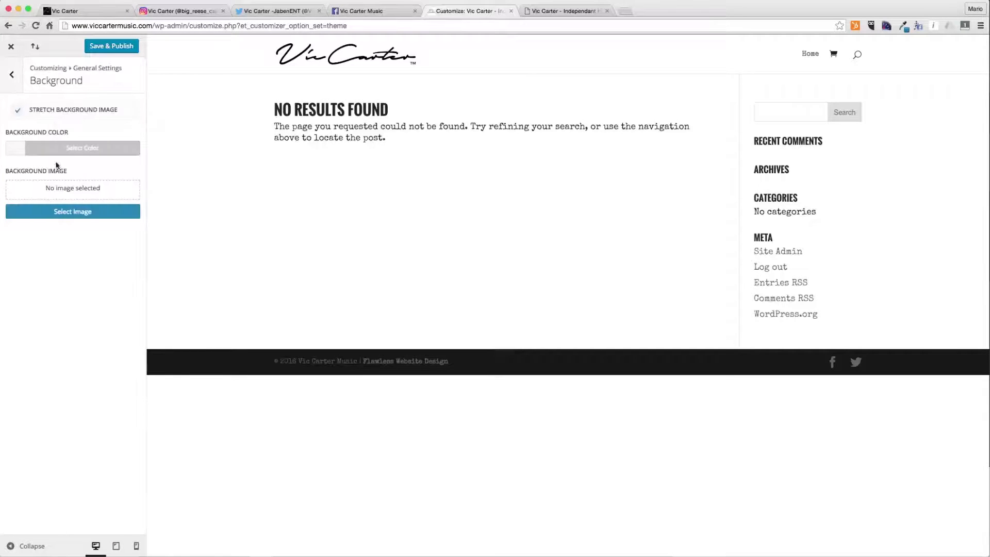
pyautogui.click(60, 150)
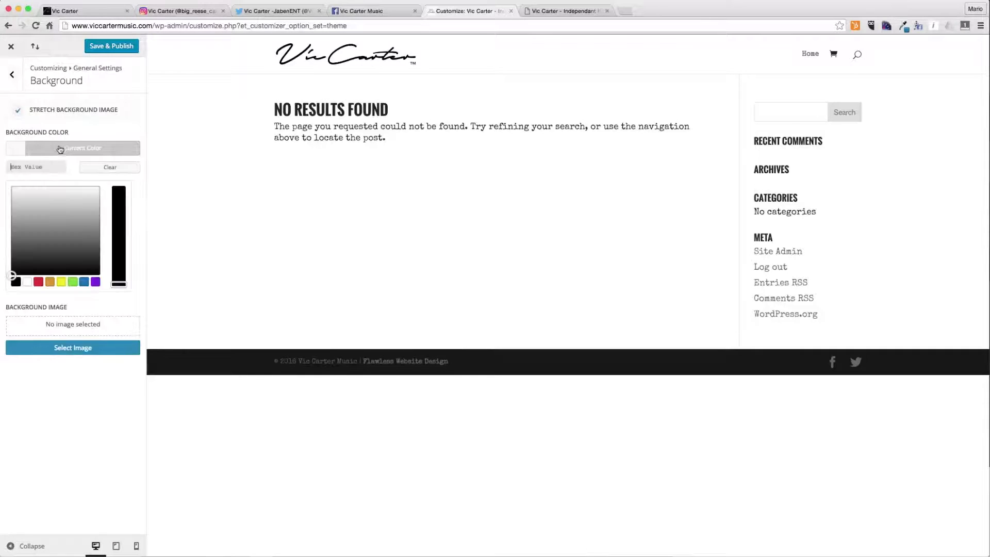
pyautogui.click(57, 154)
pyautogui.click(14, 83)
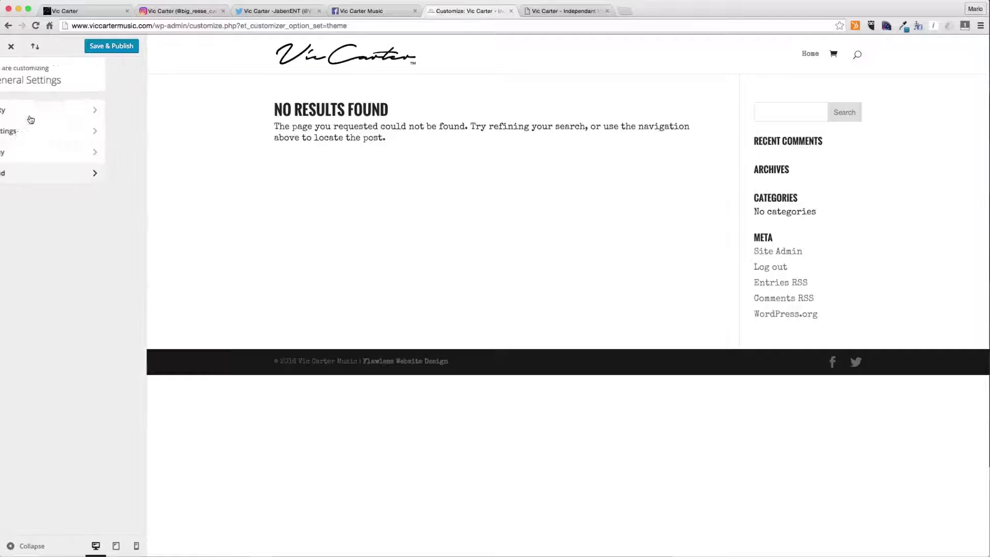
# - Set the header style to Centered in Header & Navigation's Header Format
pyautogui.click(12, 74)
pyautogui.click(54, 172)
pyautogui.click(62, 109)
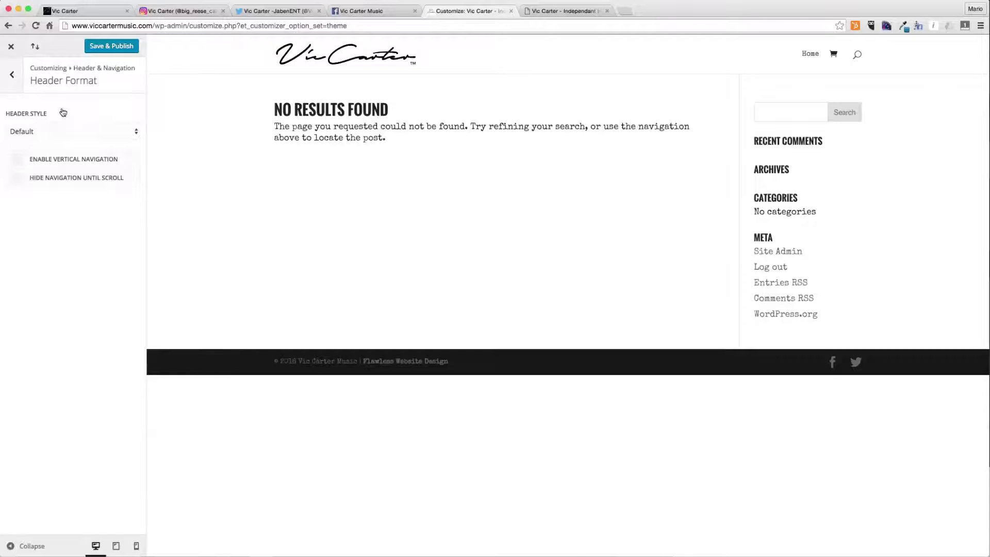
pyautogui.click(67, 131)
pyautogui.click(69, 139)
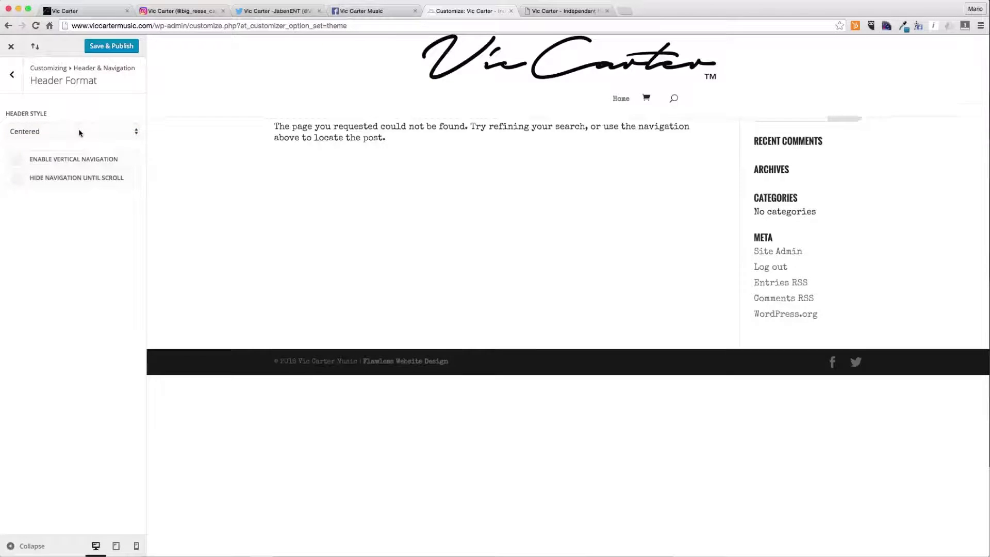
pyautogui.click(79, 133)
pyautogui.click(86, 143)
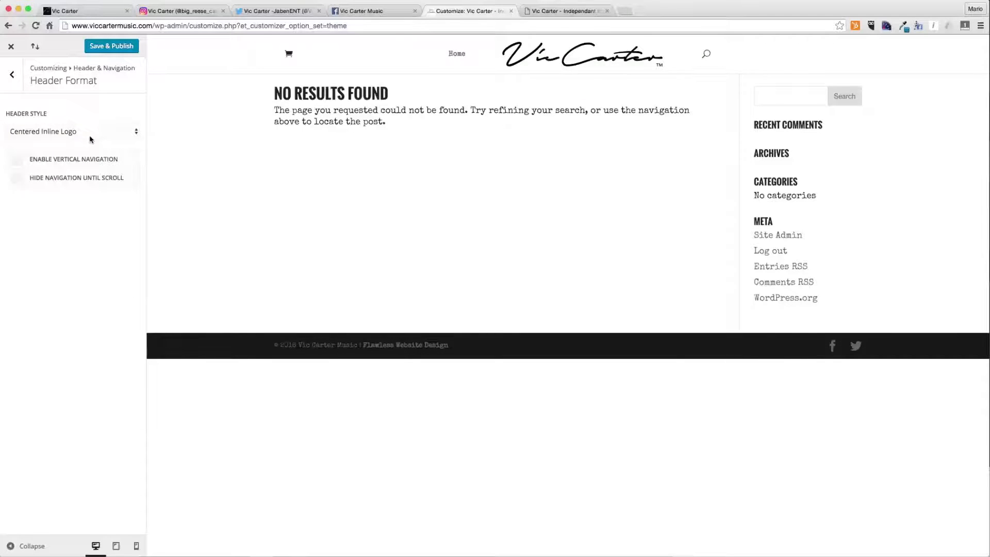
pyautogui.click(89, 135)
pyautogui.click(63, 123)
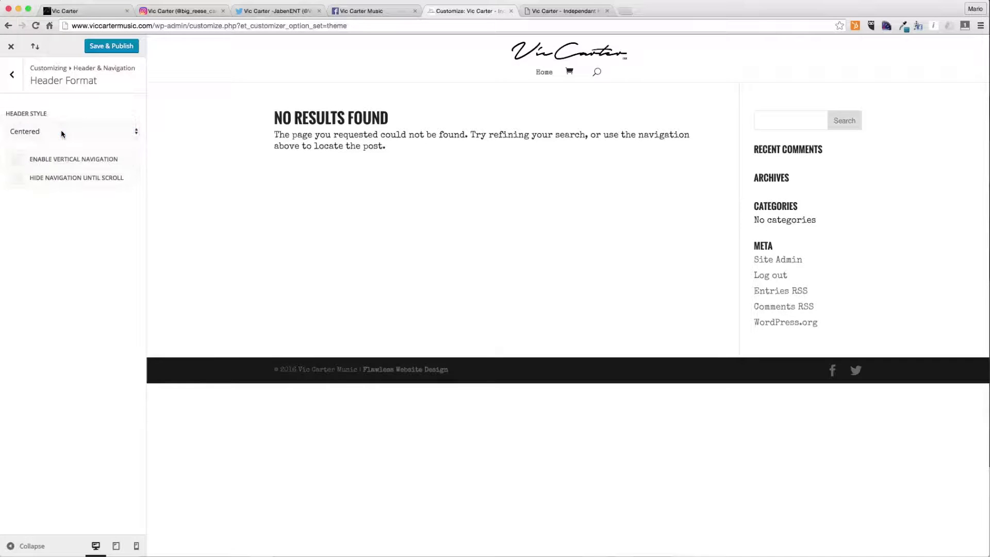
pyautogui.click(20, 78)
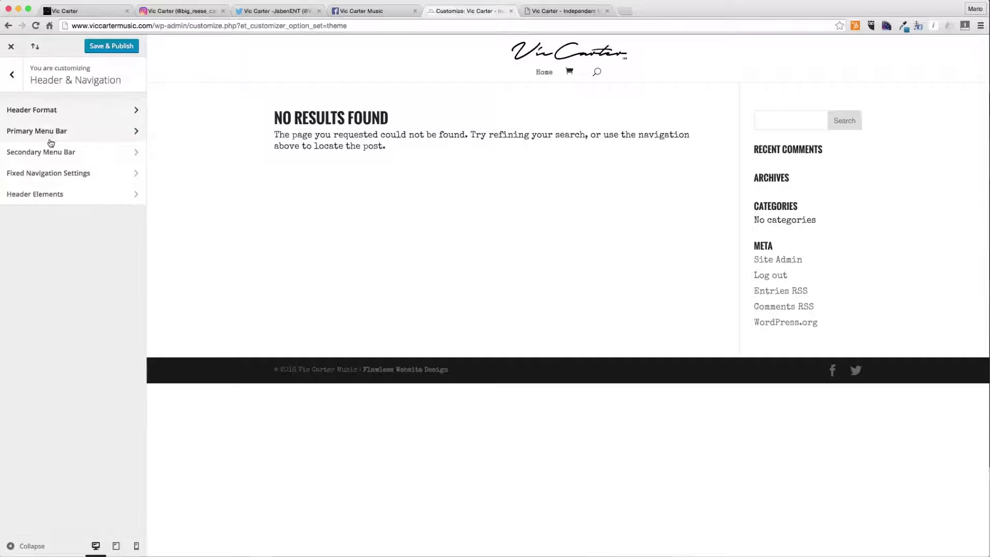
# - Enable Make Full Width and Hide Logo Image for the primary menu bar
pyautogui.click(51, 133)
pyautogui.click(20, 114)
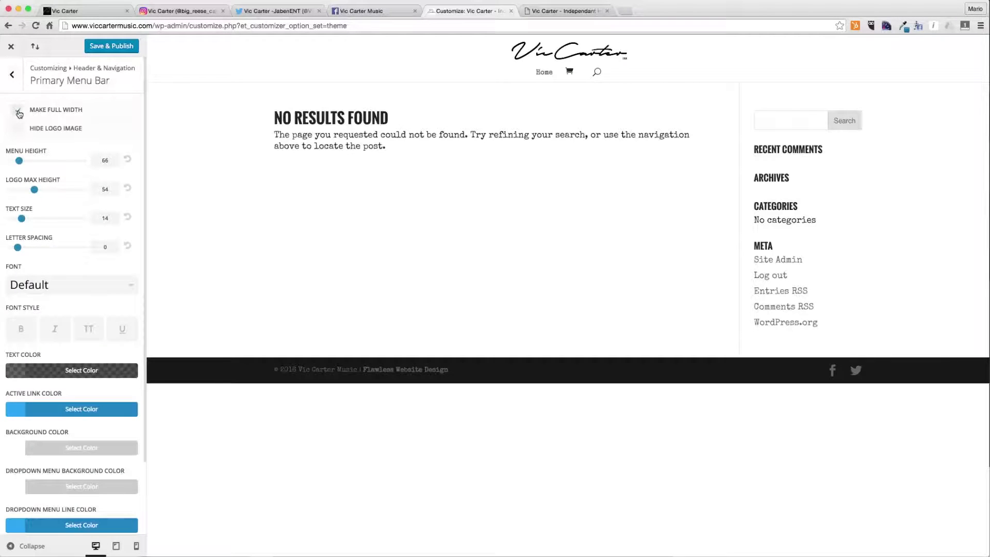
pyautogui.click(17, 136)
pyautogui.click(17, 136)
pyautogui.click(17, 135)
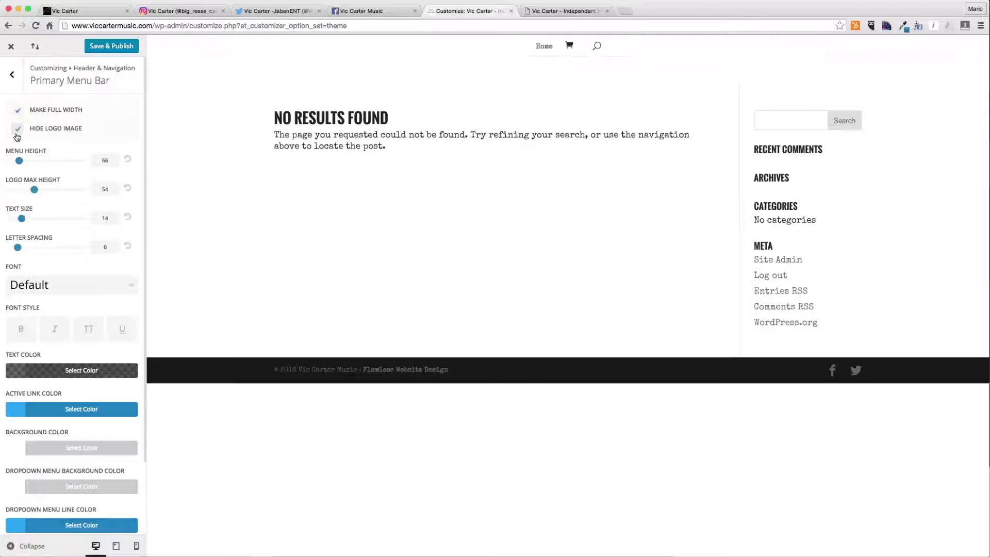
# - Set the header style to Centered Inline Logo in Header Format
pyautogui.click(15, 75)
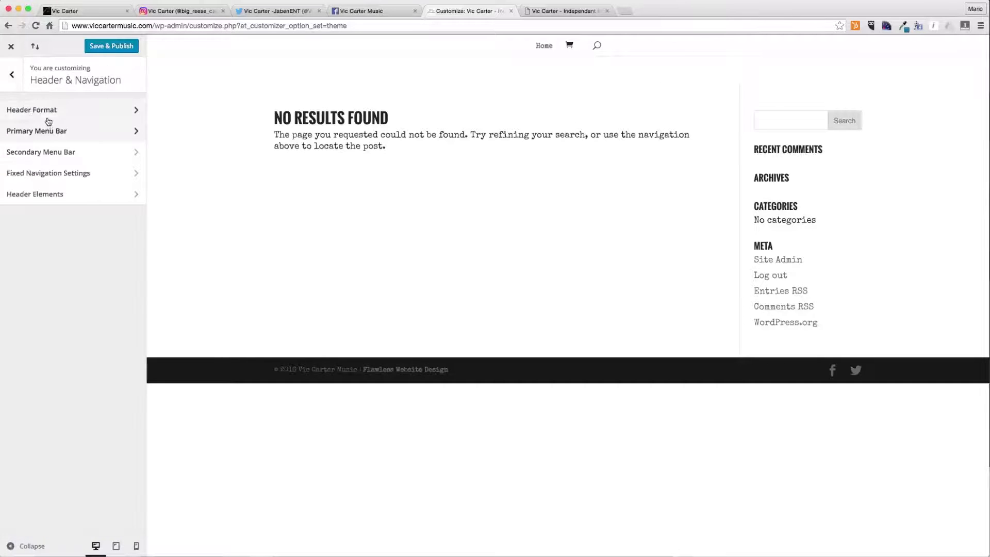
pyautogui.click(48, 117)
pyautogui.click(52, 131)
pyautogui.click(57, 122)
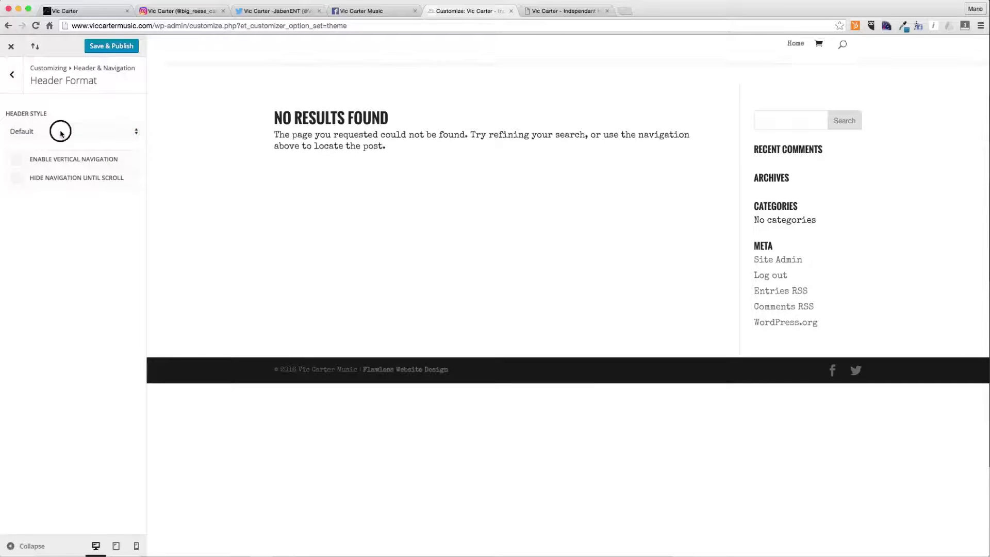
pyautogui.click(60, 129)
pyautogui.click(61, 143)
pyautogui.click(63, 131)
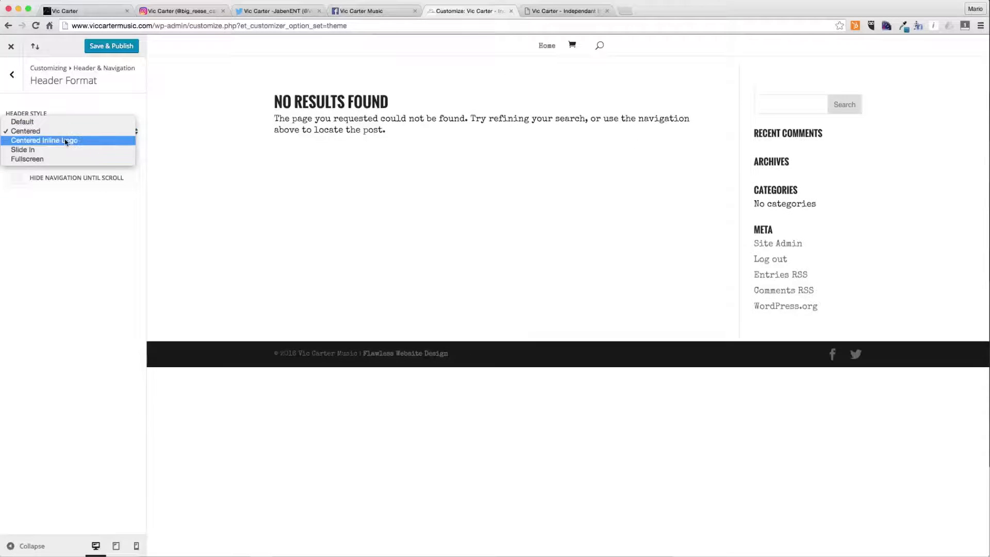
pyautogui.click(66, 141)
pyautogui.click(48, 131)
pyautogui.click(44, 113)
pyautogui.click(44, 129)
pyautogui.click(52, 142)
pyautogui.click(12, 74)
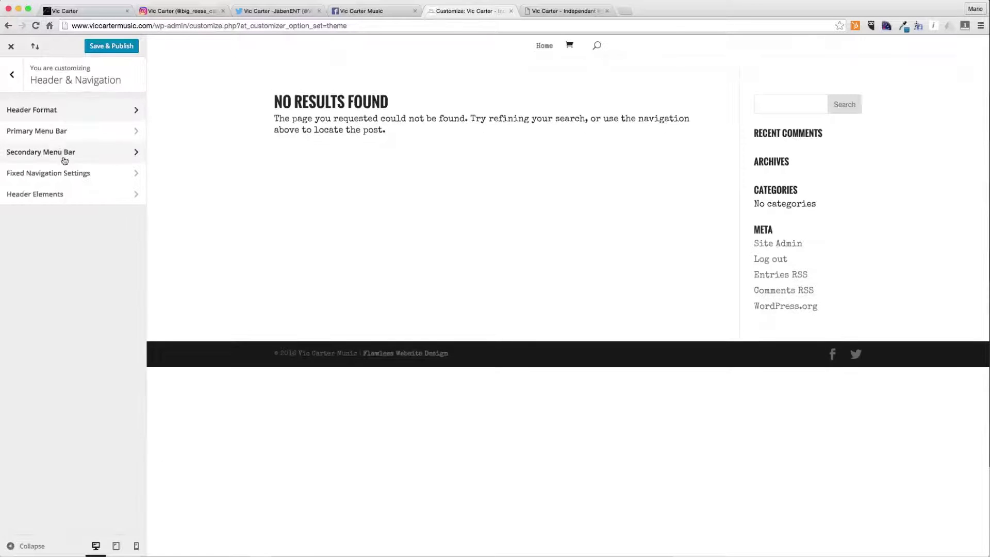
# - Hide the search icon in the header elements
pyautogui.click(77, 174)
pyautogui.click(12, 82)
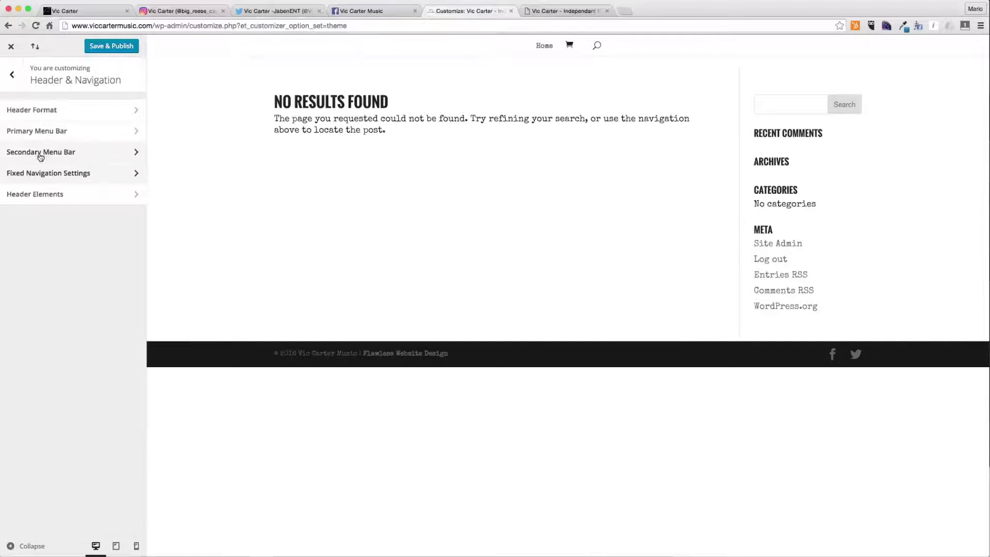
pyautogui.click(31, 192)
pyautogui.click(15, 78)
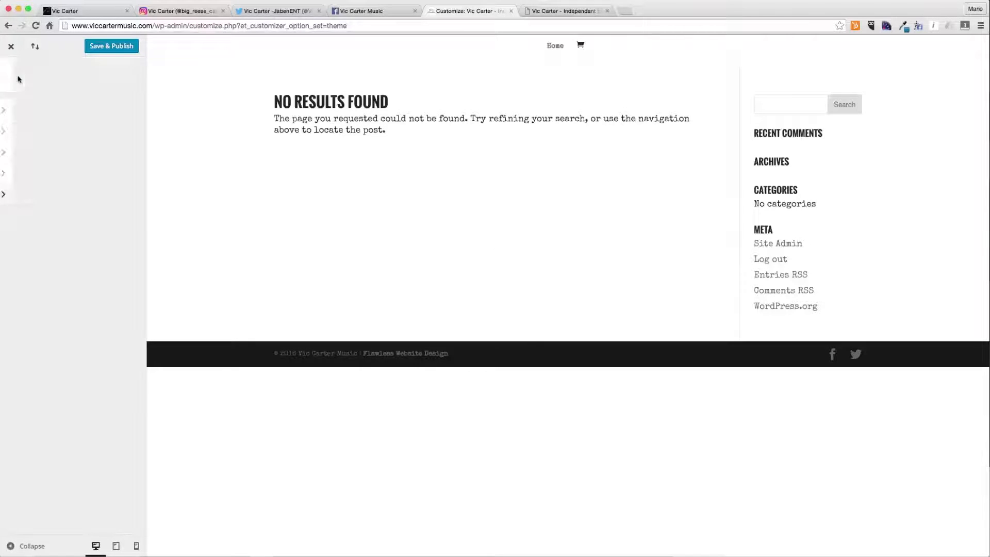
pyautogui.click(12, 74)
# - Examine the footer's Layout, Footer Elements and Footer Menu settings
pyautogui.click(44, 192)
pyautogui.click(31, 114)
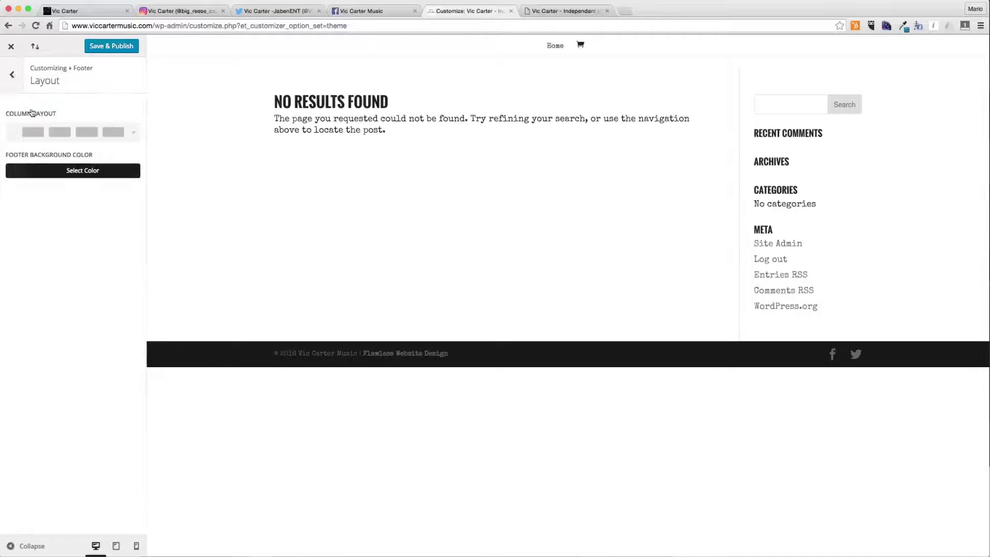
pyautogui.click(10, 80)
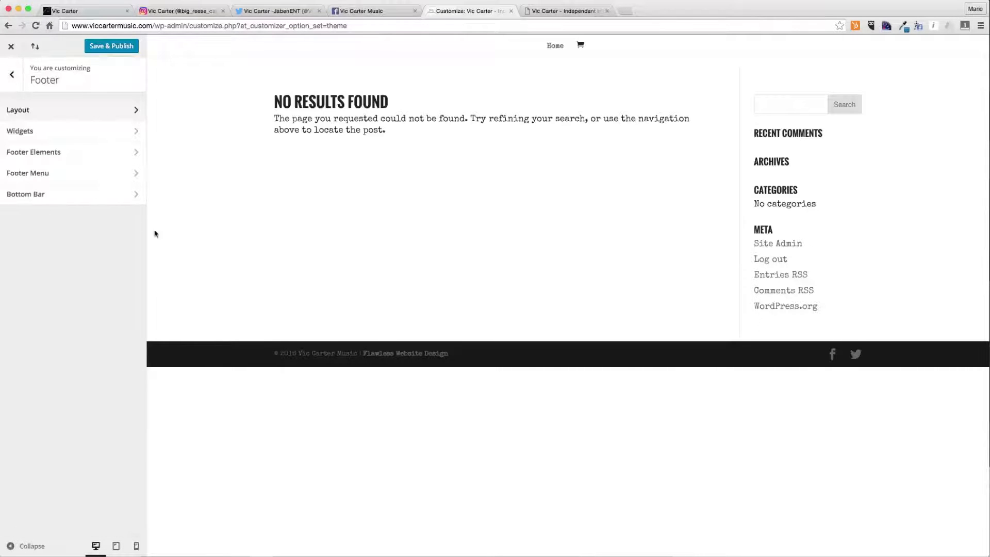
pyautogui.click(60, 153)
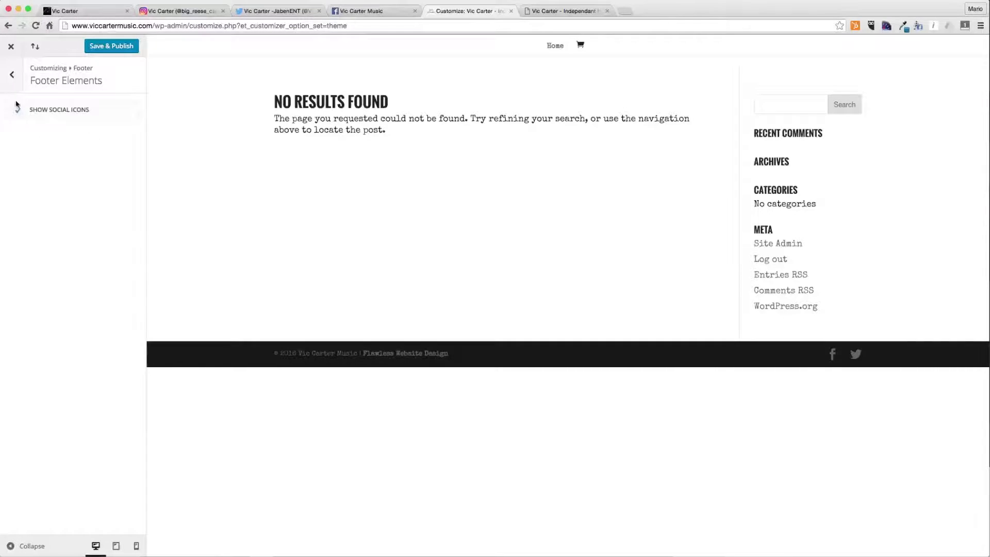
pyautogui.click(12, 76)
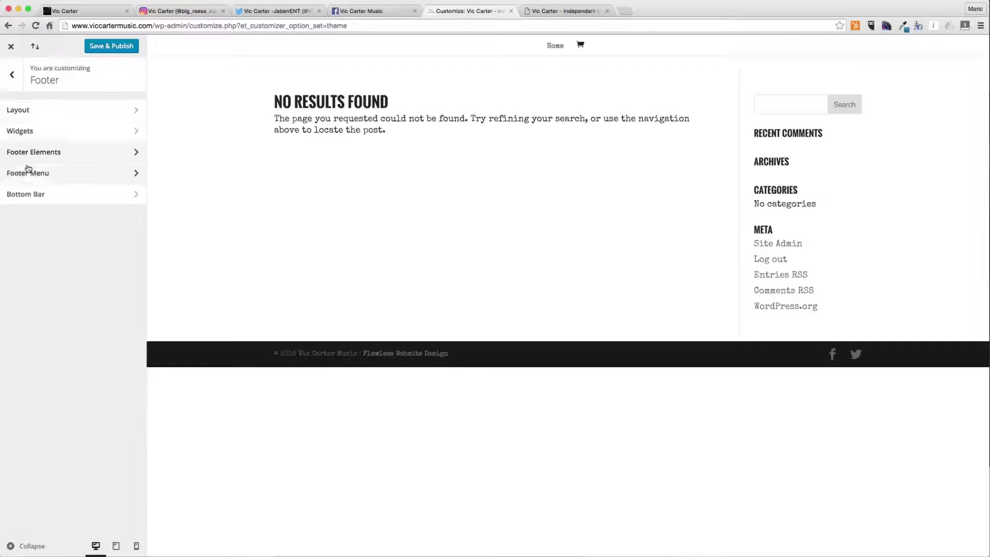
pyautogui.click(27, 172)
pyautogui.click(67, 168)
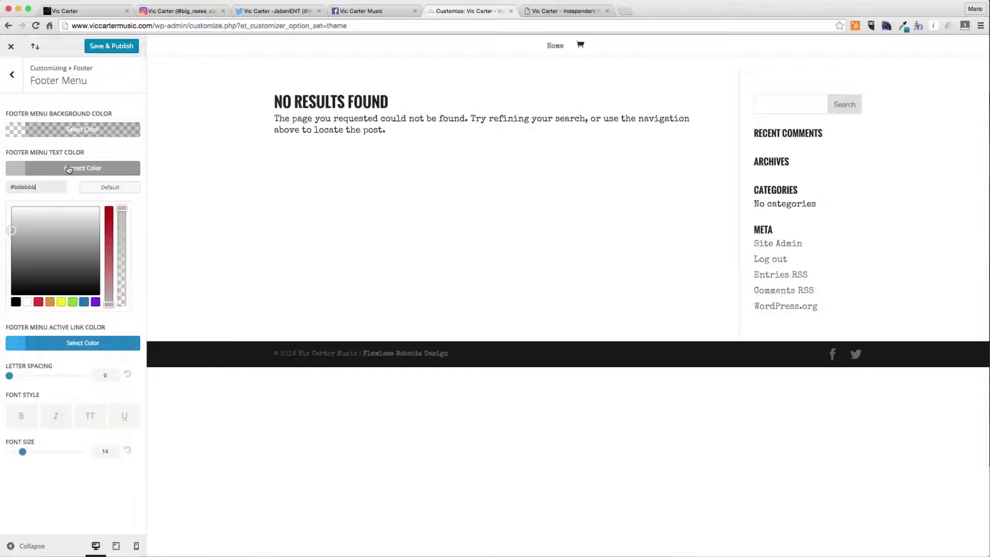
pyautogui.click(12, 75)
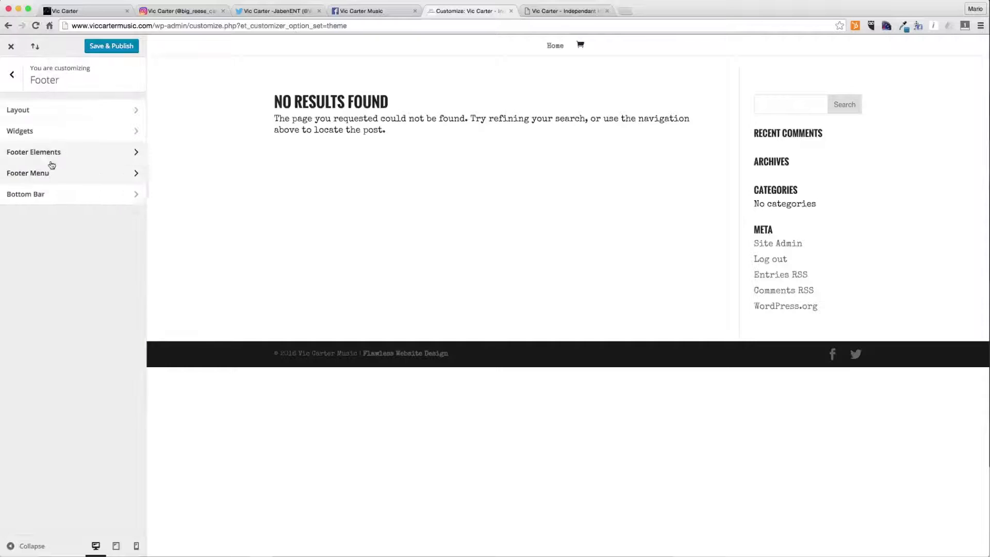
# - Set the footer bottom bar text color to #ccc
pyautogui.click(50, 194)
pyautogui.click(47, 168)
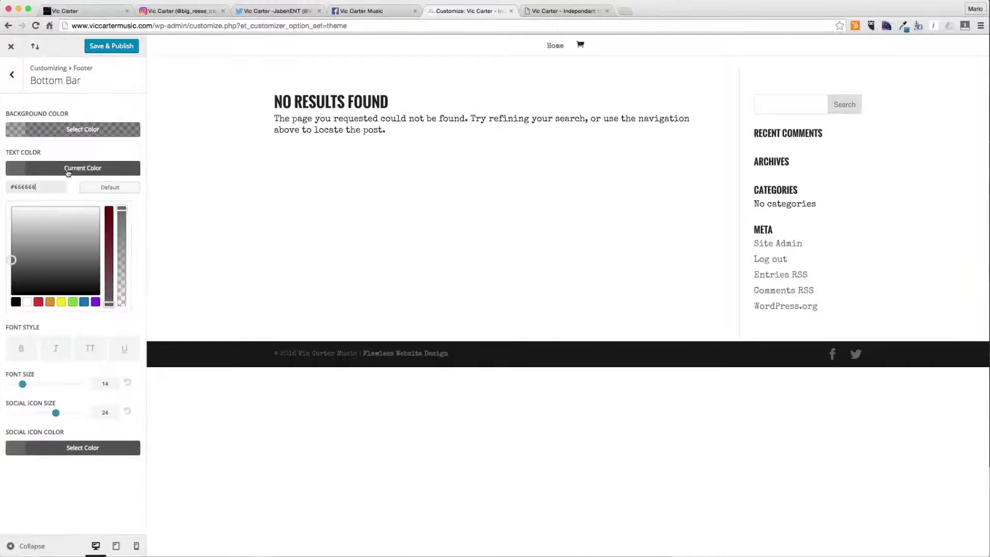
pyautogui.click(44, 186)
pyautogui.write('#ccc')
pyautogui.click(64, 169)
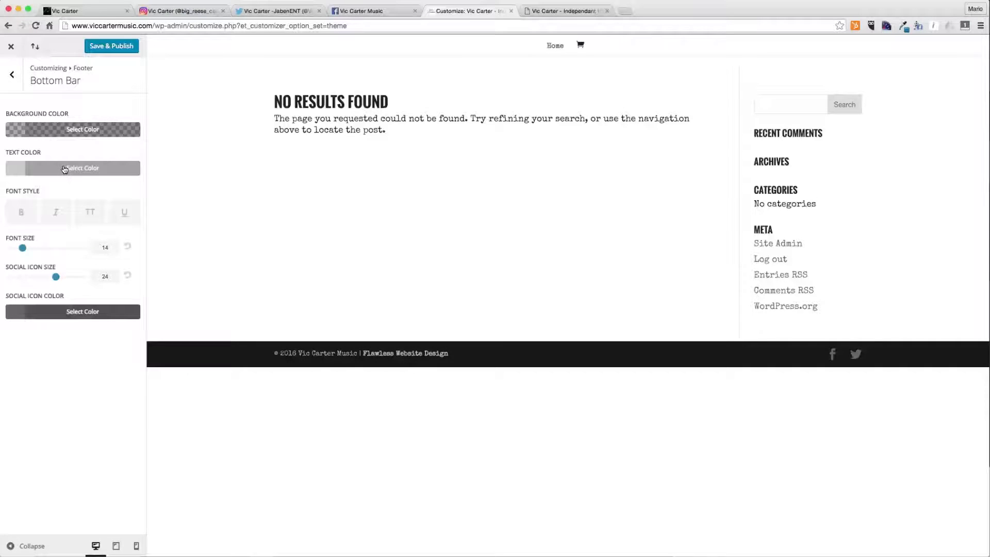
# - Set the bottom bar social icon color to #ccc
pyautogui.click(71, 314)
pyautogui.click(49, 333)
pyautogui.write('#ccc')
pyautogui.click(62, 318)
pyautogui.click(62, 317)
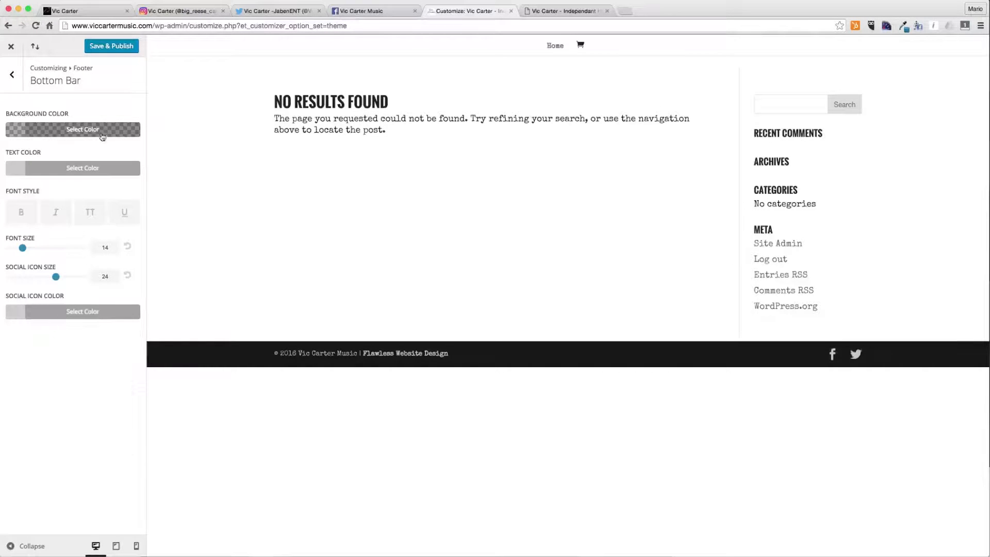
# - Save and publish the customizer changes
pyautogui.click(23, 76)
pyautogui.click(12, 74)
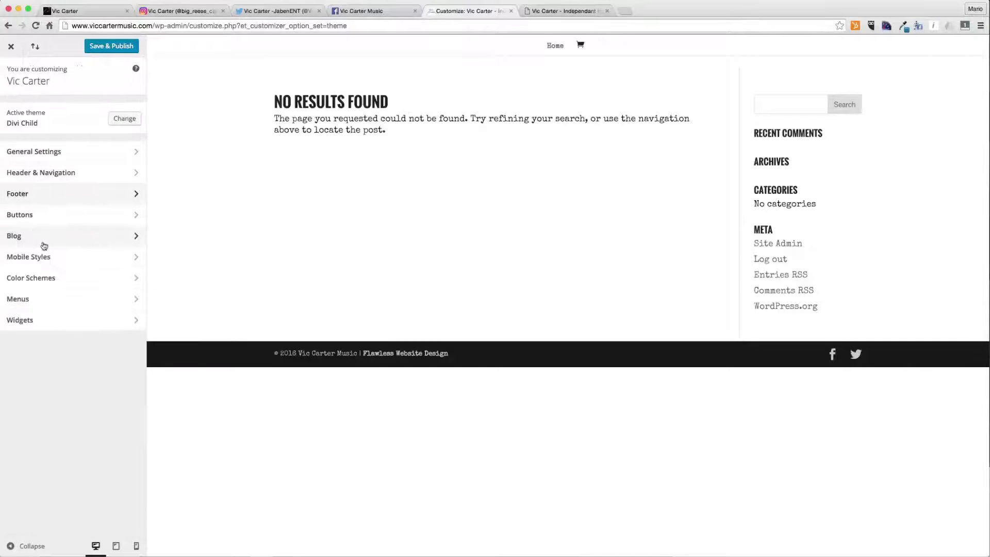
pyautogui.click(110, 49)
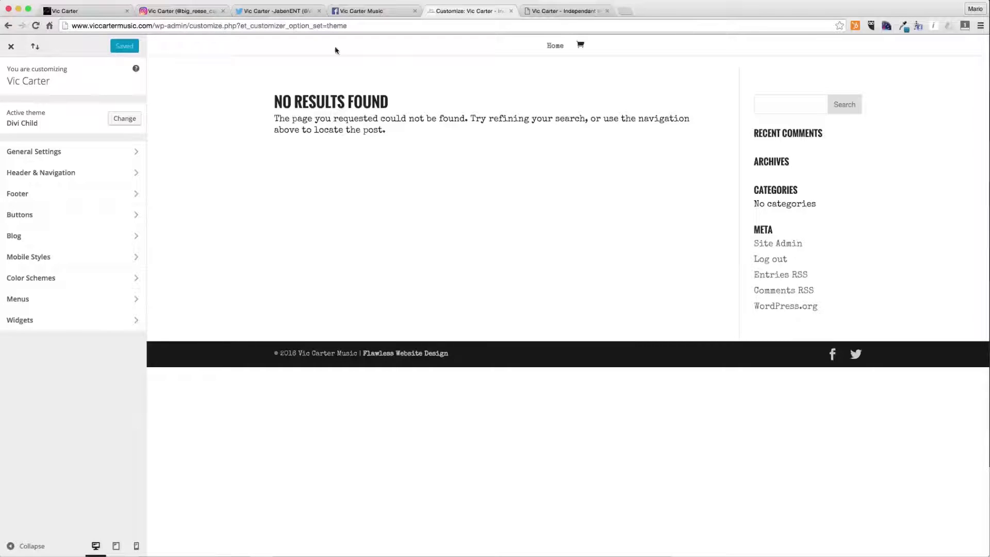
# - Close the customizer and return to the live site
pyautogui.click(557, 45)
pyautogui.click(557, 46)
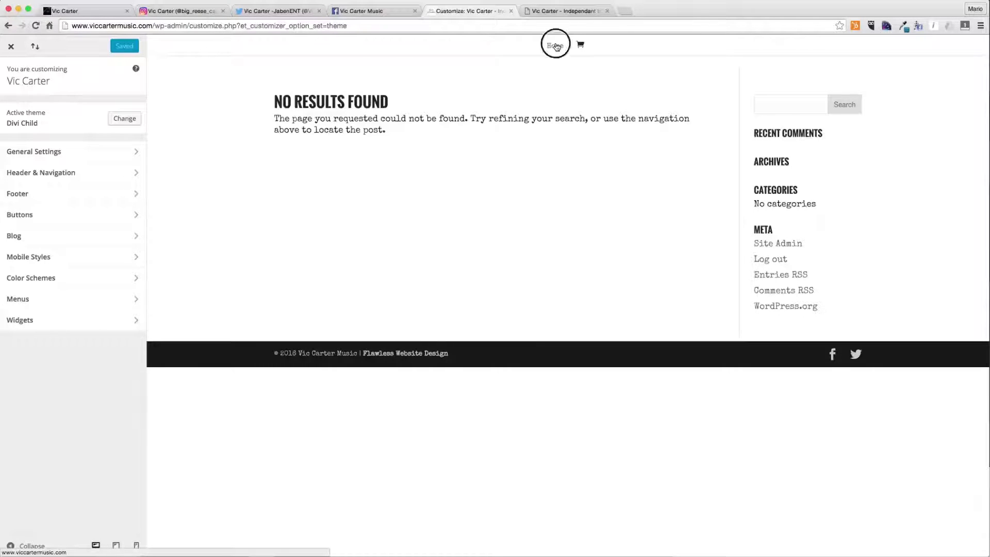
pyautogui.click(557, 46)
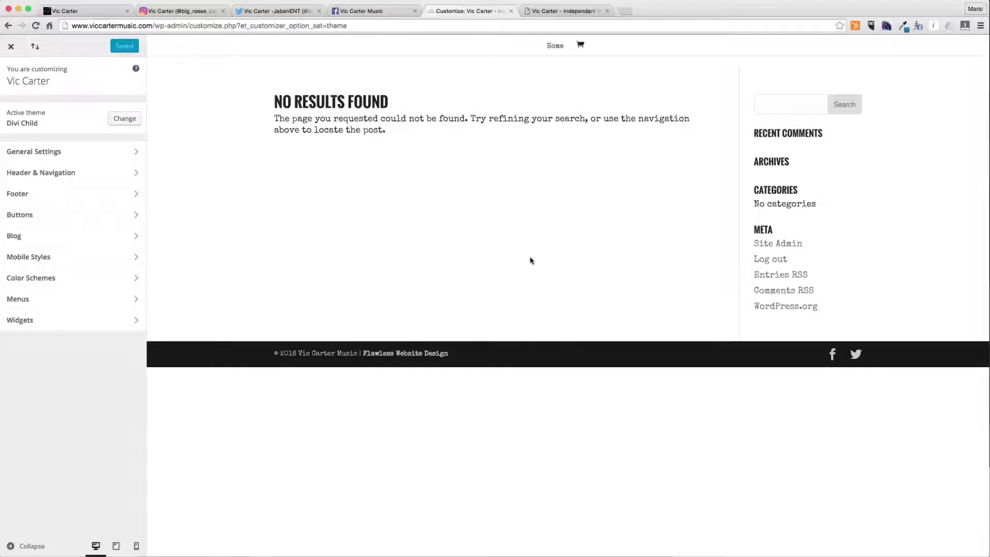
pyautogui.click(512, 11)
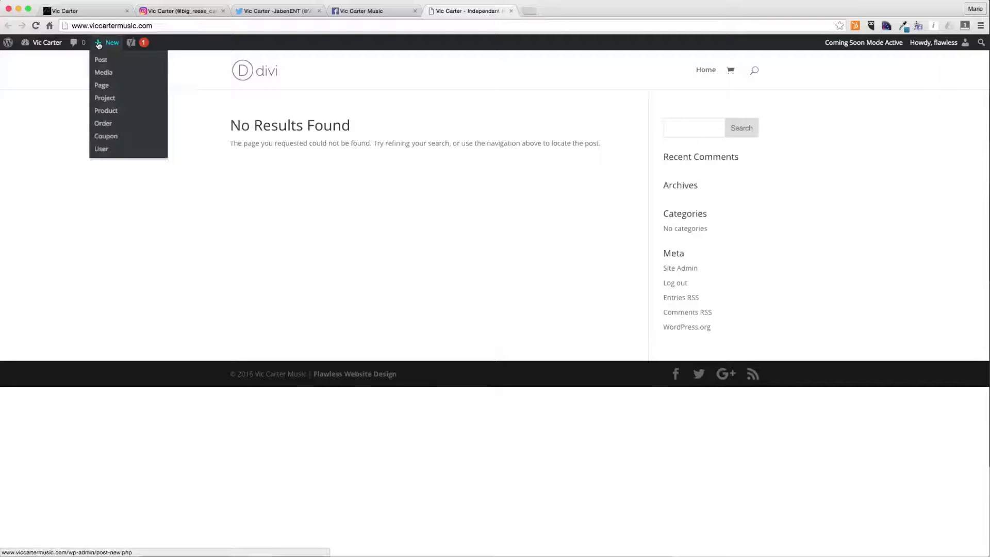
# - Create a new page titled 'Vic Carter | Independant Hip Hop Artist'
pyautogui.click(46, 61)
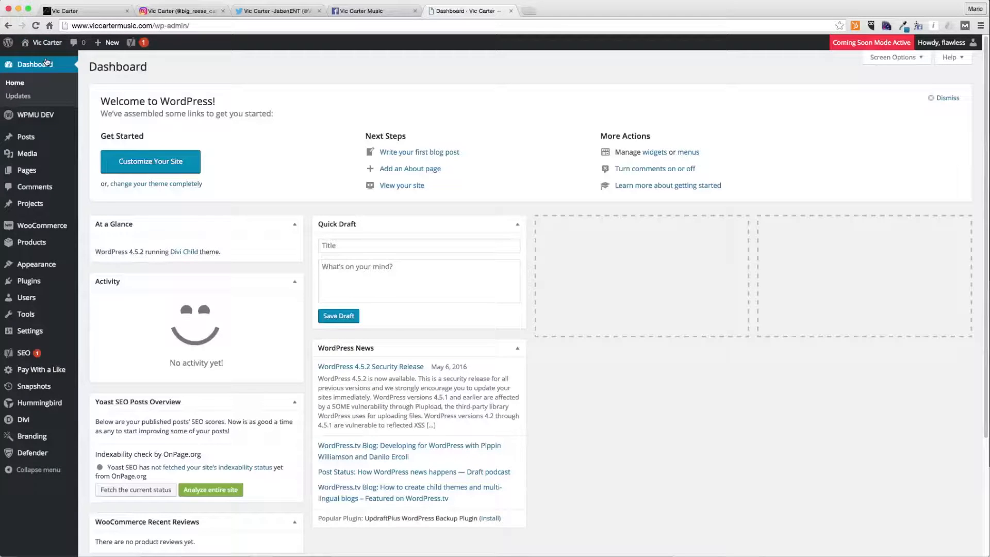
pyautogui.moveTo(42, 177)
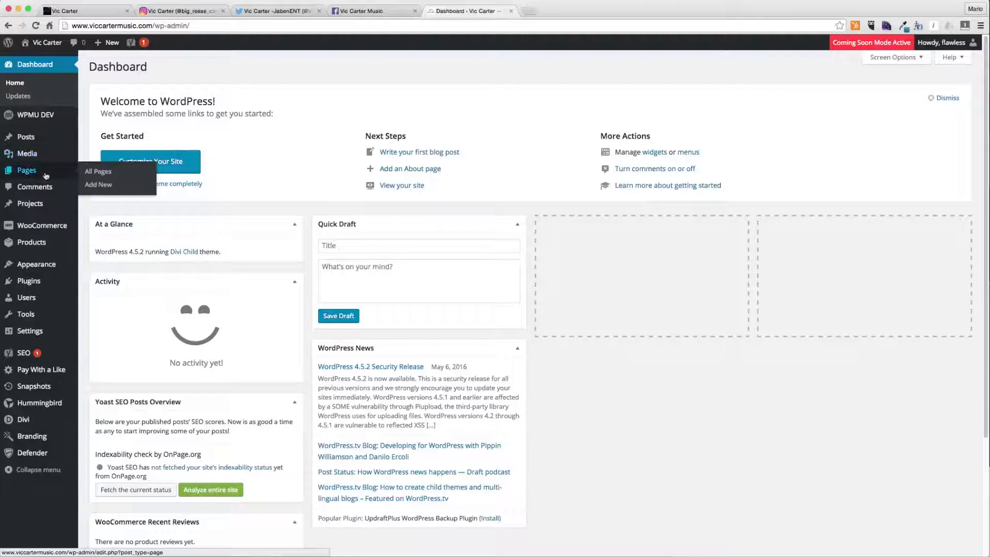
pyautogui.click(100, 186)
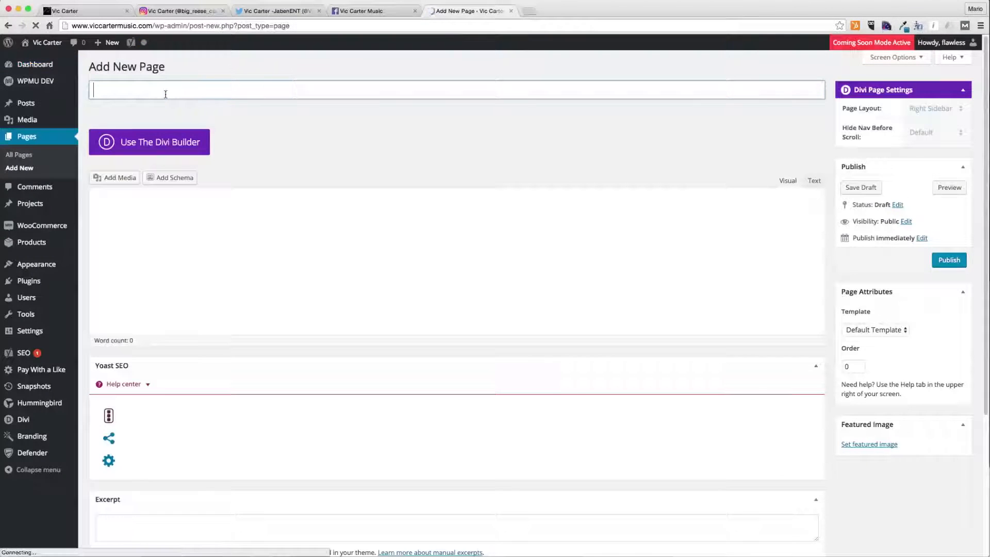
pyautogui.write('Vic Carter')
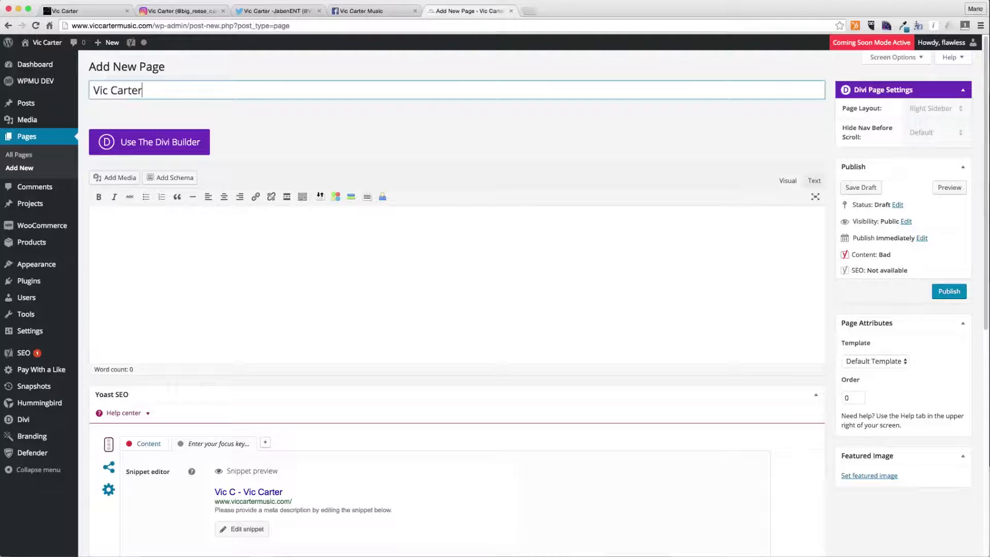
pyautogui.press('Tab')
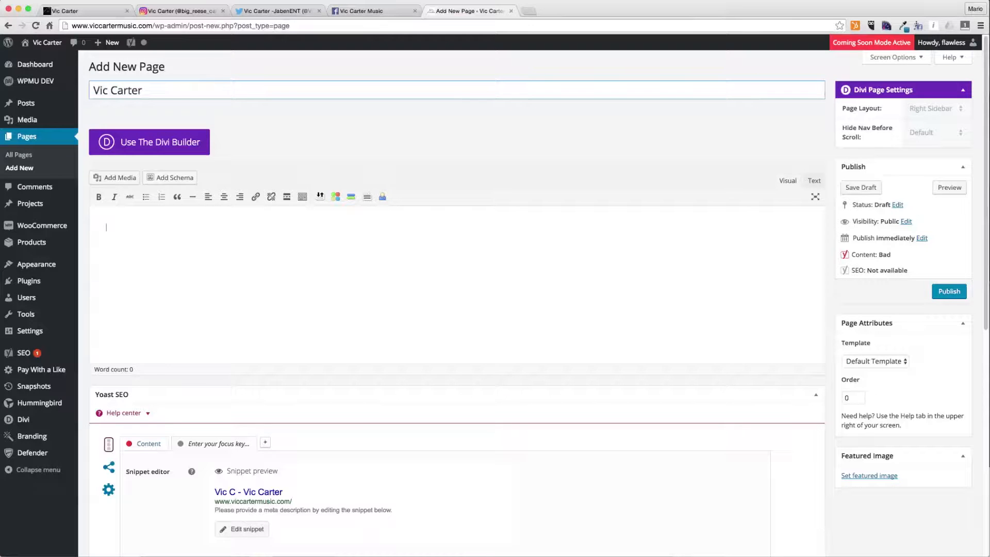
pyautogui.click(182, 93)
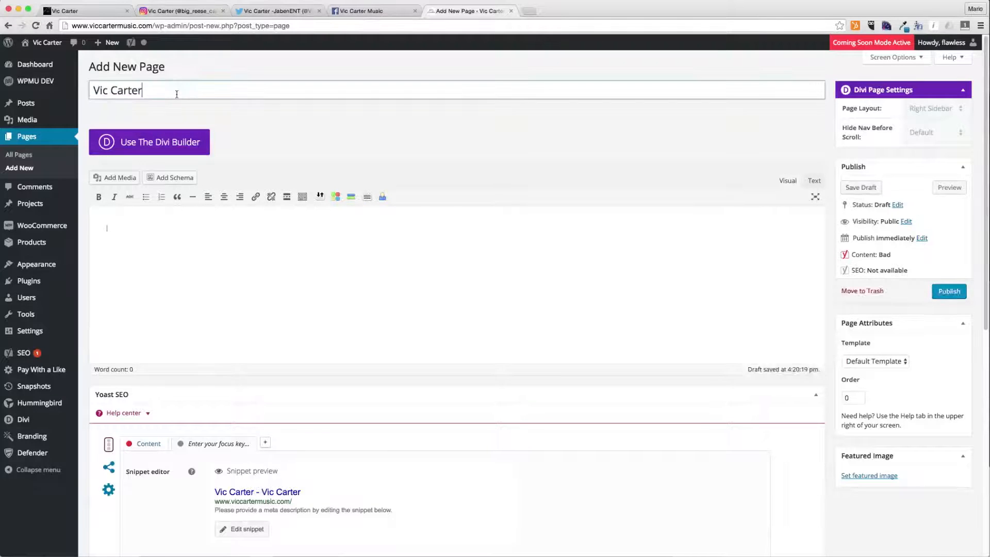
pyautogui.write('| Independant')
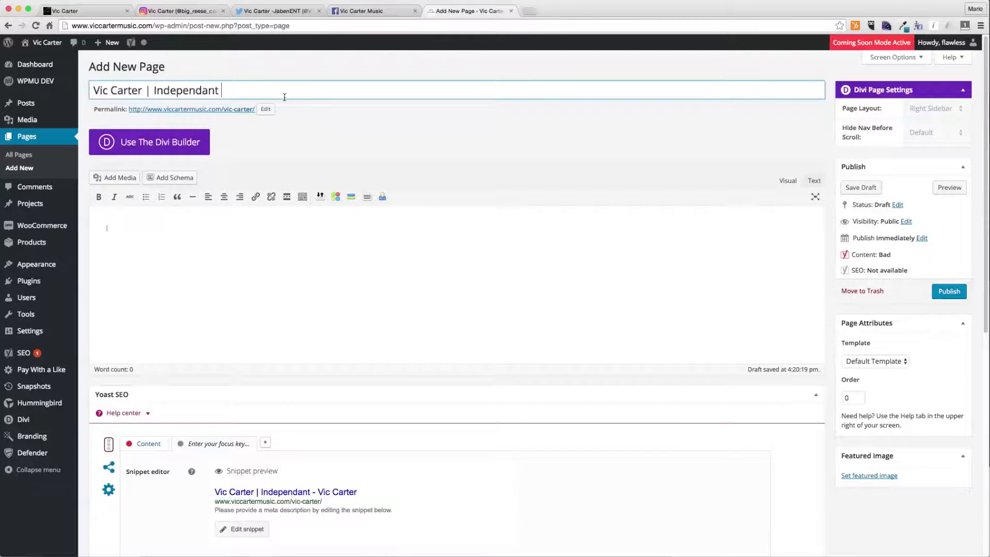
pyautogui.write('Hip Hop Artist')
# - Switch the page to the Divi Builder and publish it
pyautogui.click(154, 143)
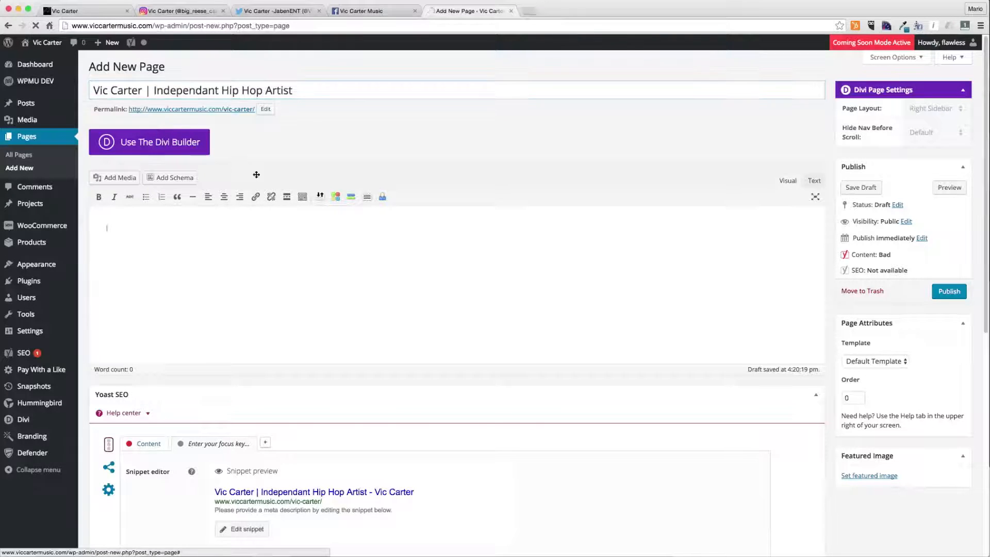
pyautogui.moveTo(305, 471); pyautogui.dragTo(283, 188)
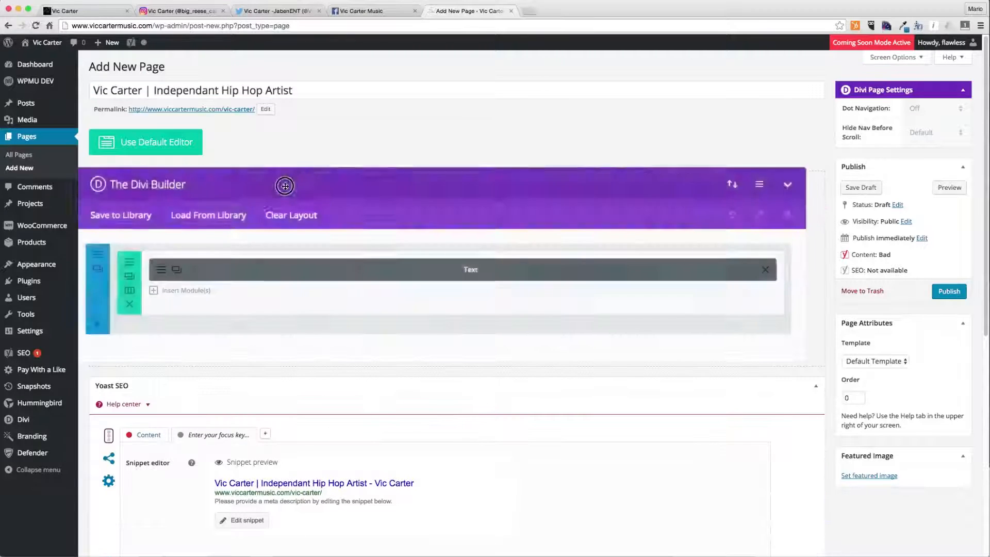
pyautogui.click(816, 386)
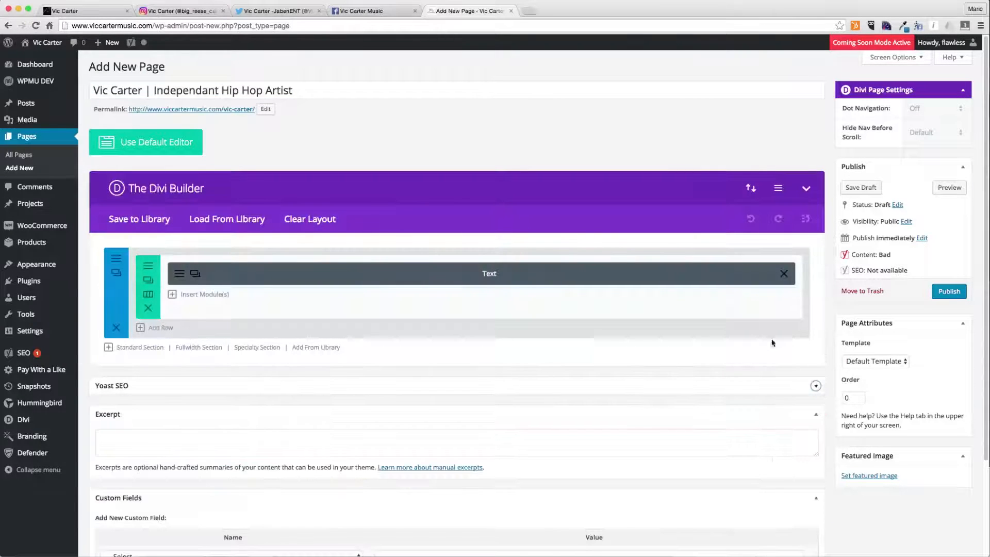
pyautogui.click(949, 292)
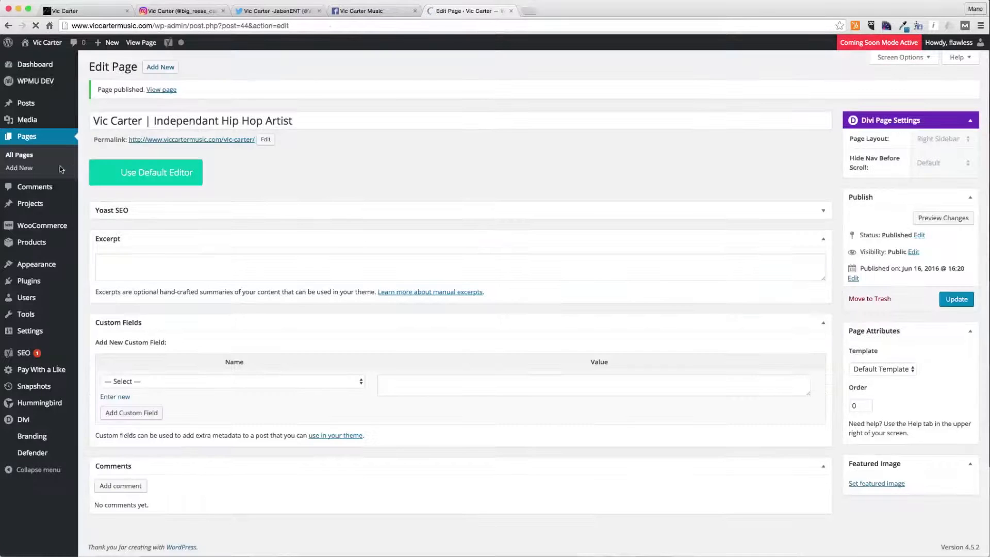
# - Start another new page titled 'Music' in a new tab and switch it to the Divi Builder
pyautogui.keyDown('super'); pyautogui.click(27, 168); pyautogui.keyUp('super')
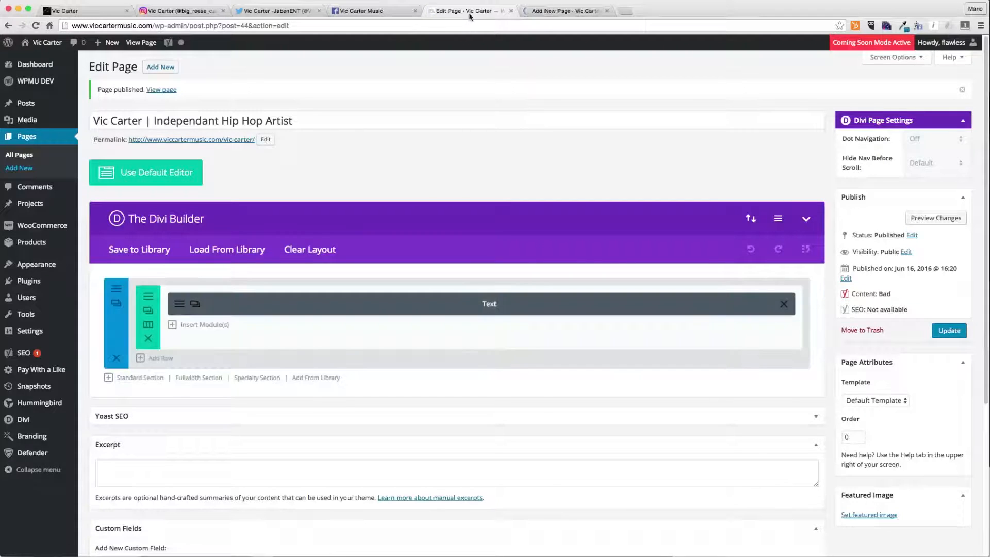
pyautogui.click(512, 11)
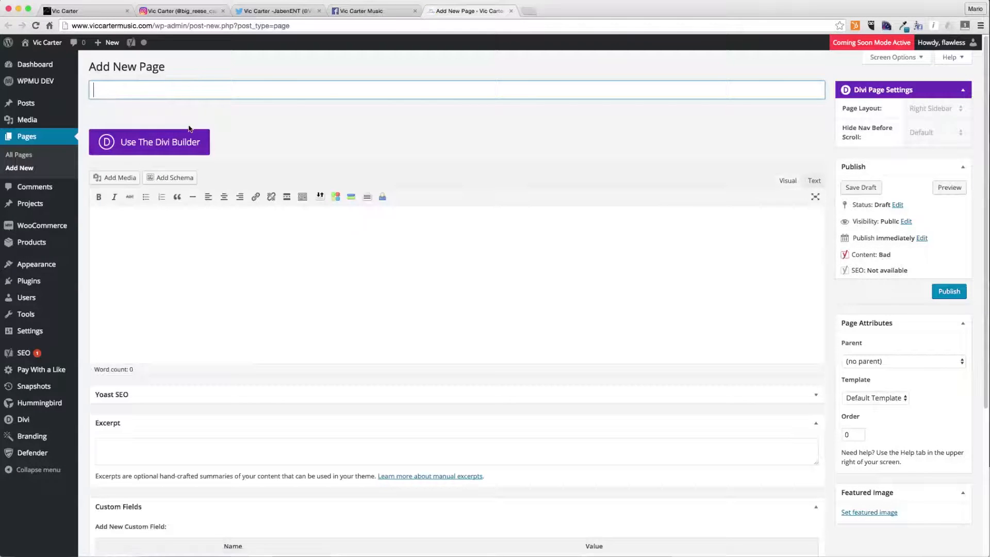
pyautogui.write('Music')
pyautogui.click(139, 132)
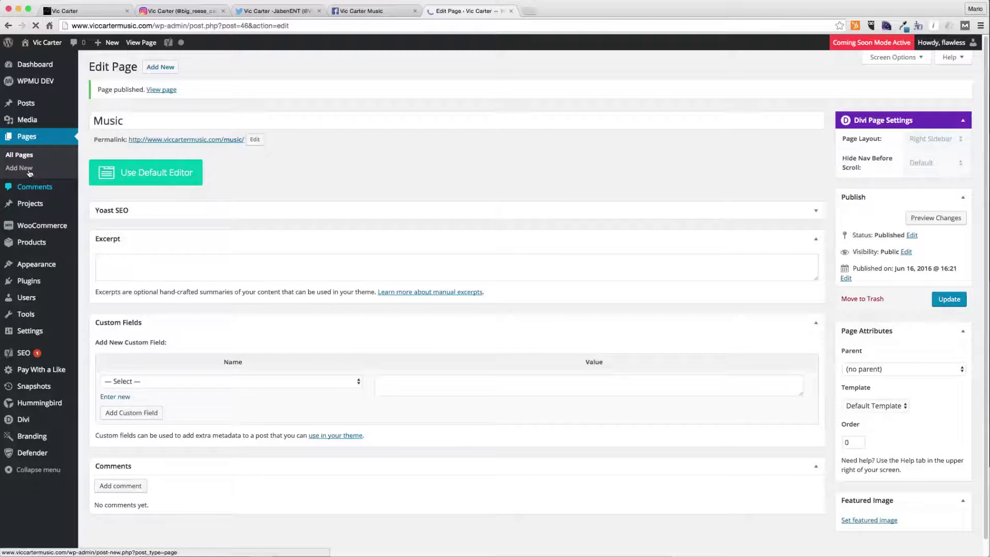
# - Create a new page titled 'Videos', switch it to the Divi Builder and publish it
pyautogui.click(30, 172)
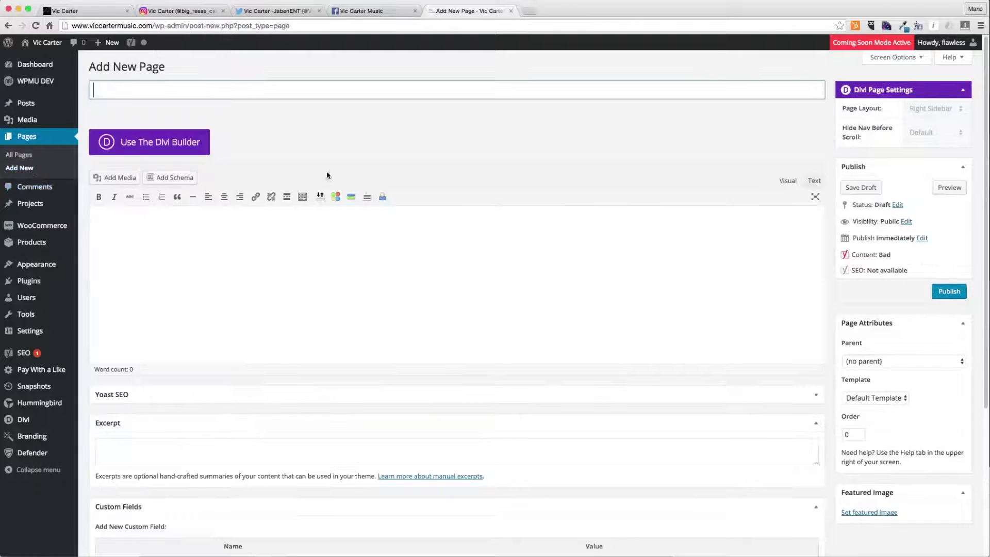
pyautogui.write('Shop')
pyautogui.doubleClick(165, 93)
pyautogui.write('Videos')
pyautogui.click(170, 135)
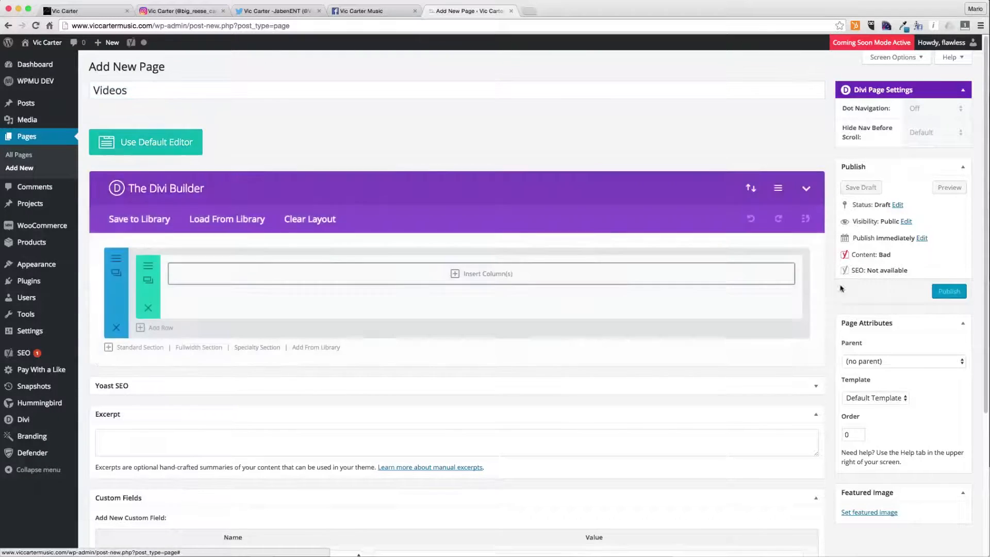
pyautogui.click(942, 291)
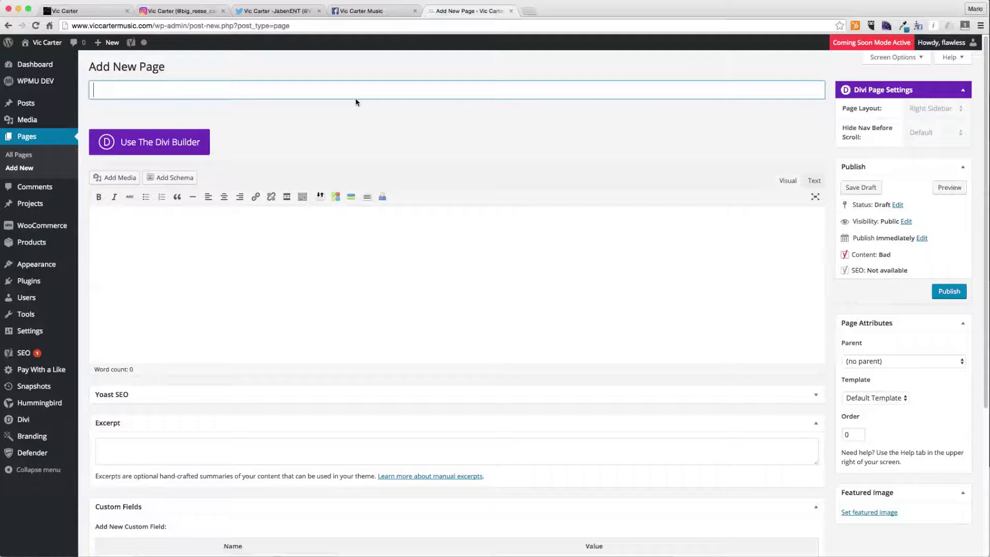
# - Create a new page titled 'Shop', switch it to the Divi Builder and publish it
pyautogui.write('Shop')
pyautogui.click(198, 140)
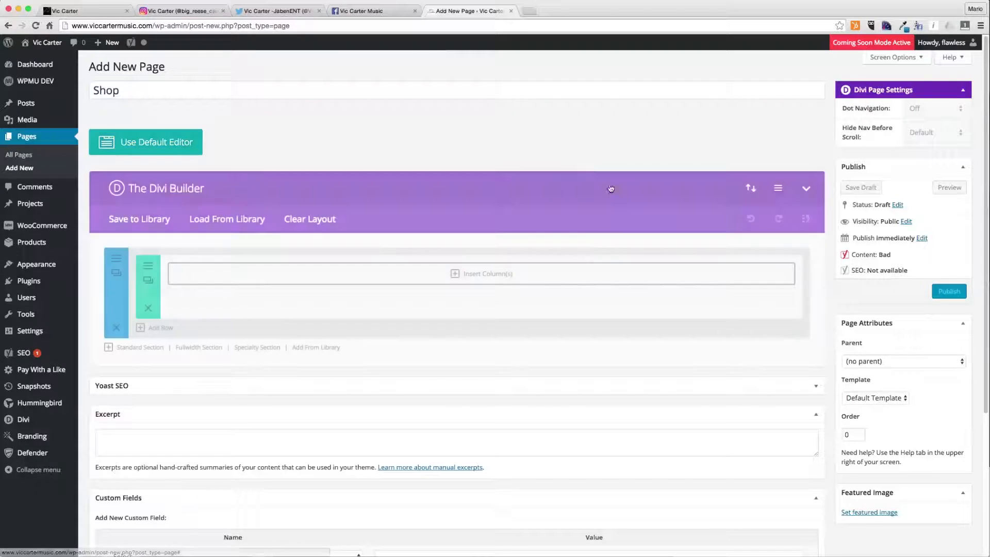
pyautogui.click(954, 293)
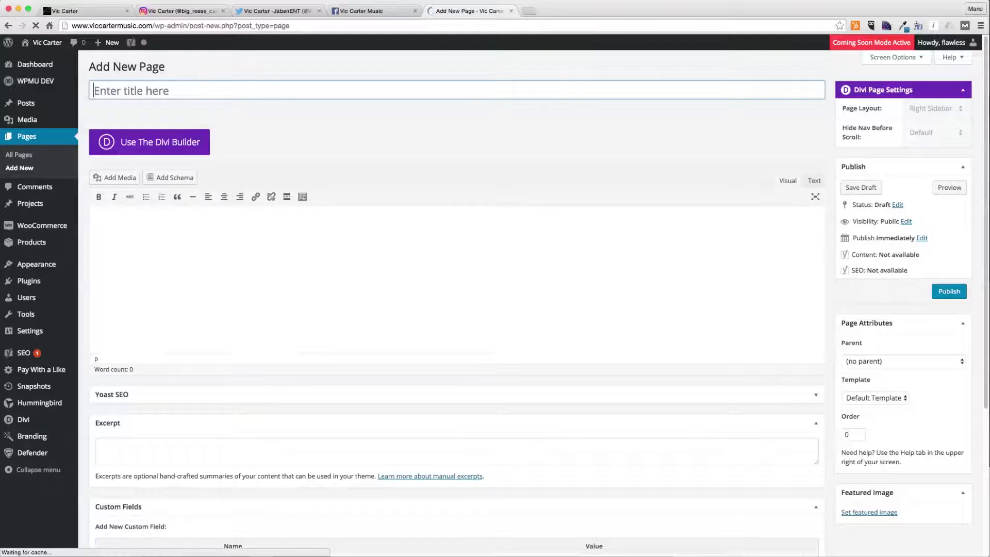
# - Create a new page titled 'Contact', switch it to the Divi Builder and publish it
pyautogui.write('Contact Page')
pyautogui.press('BackSpace')
pyautogui.press('BackSpace')
pyautogui.press('BackSpace')
pyautogui.press('BackSpace')
pyautogui.click(149, 142)
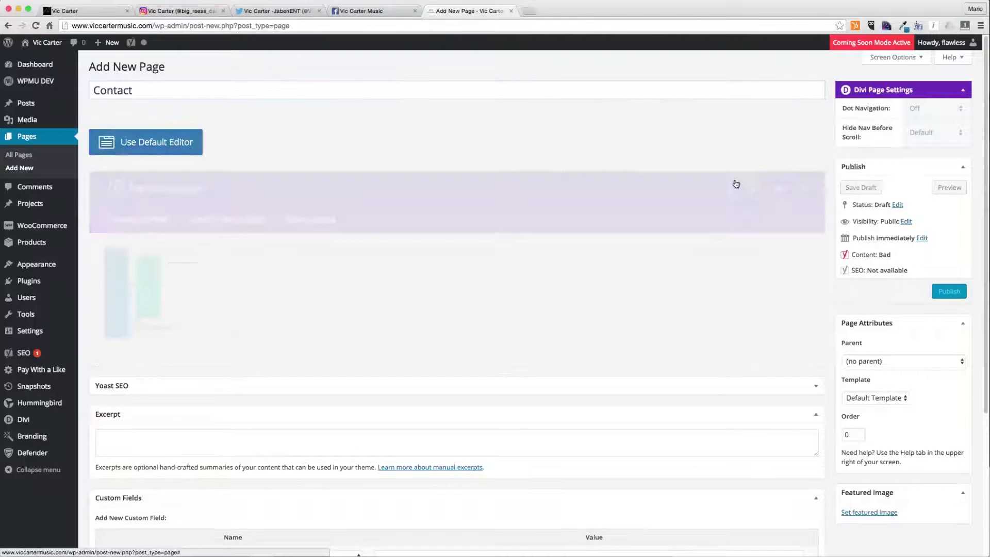
pyautogui.click(948, 292)
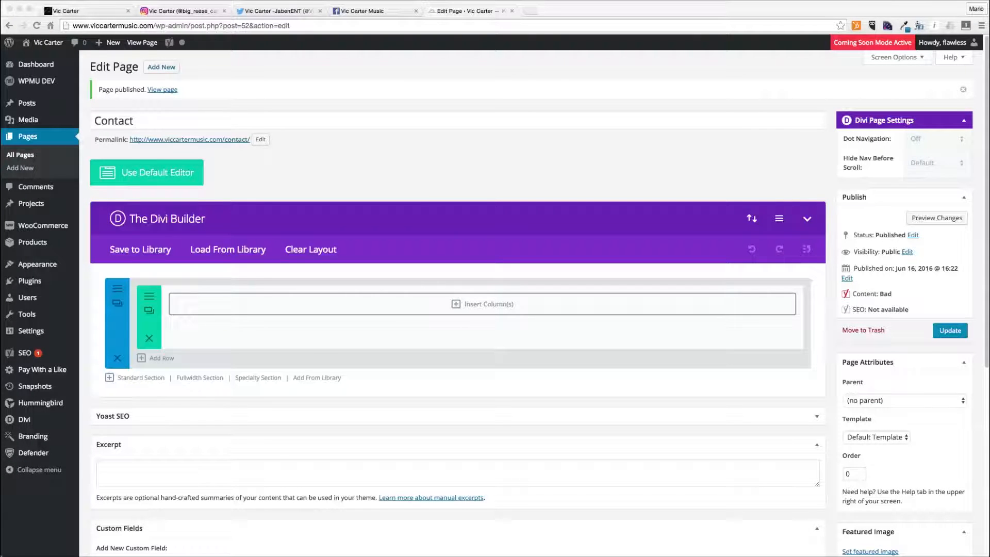
# - Open the menu editor and create a new menu named 'Main Menu'
pyautogui.moveTo(59, 264)
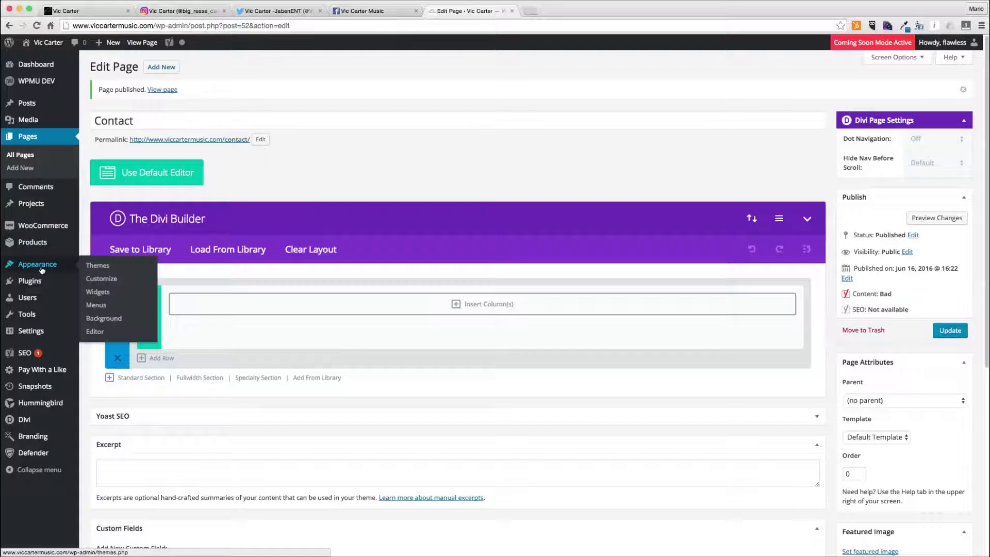
pyautogui.click(97, 306)
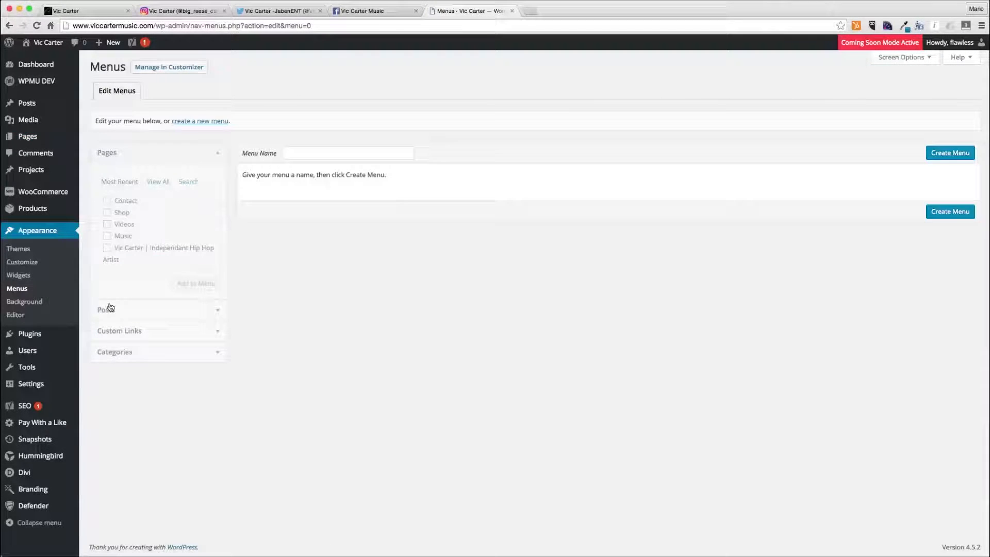
pyautogui.click(324, 150)
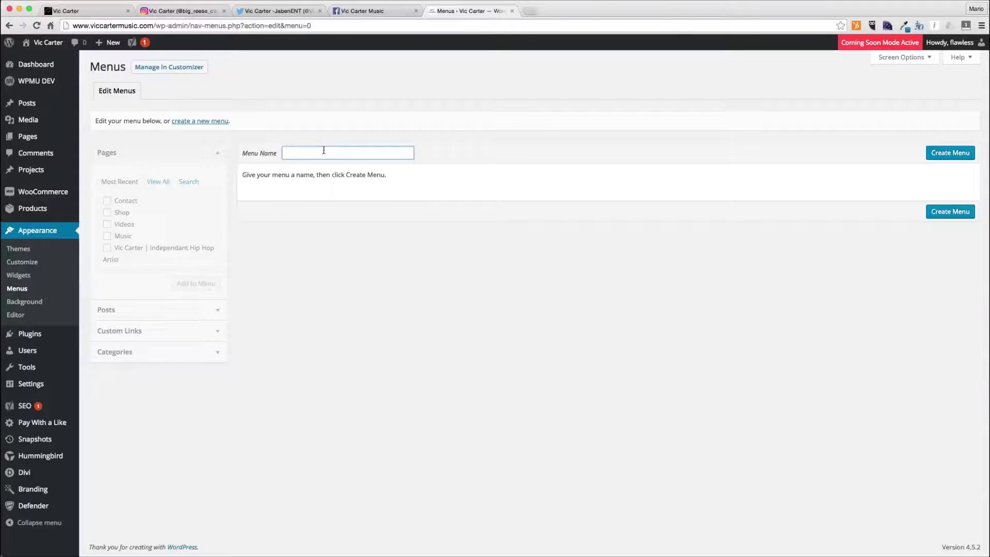
pyautogui.press('Return')
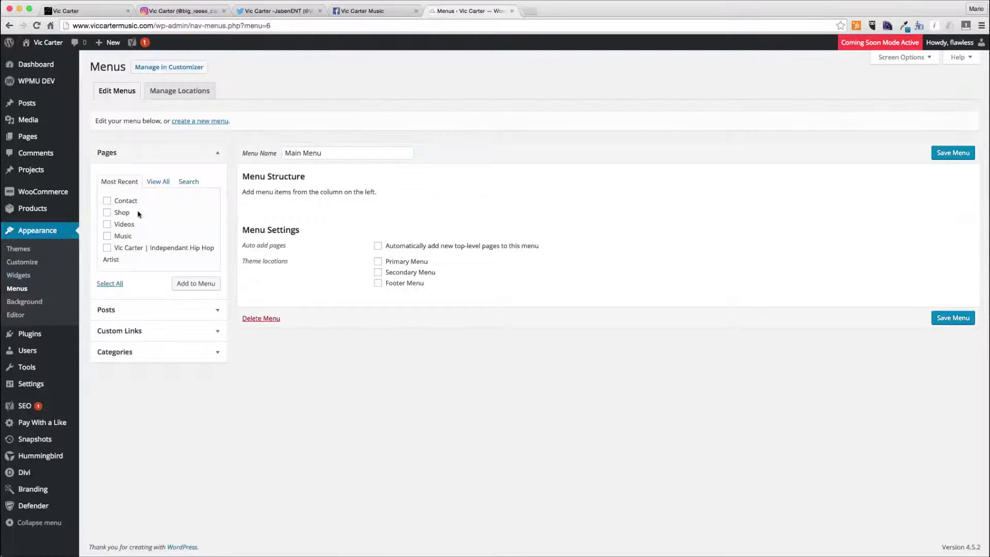
# - Add all recent pages to the menu and order them: Vic Carter home page, Music, Videos, Shop, Contact
pyautogui.click(110, 283)
pyautogui.click(178, 284)
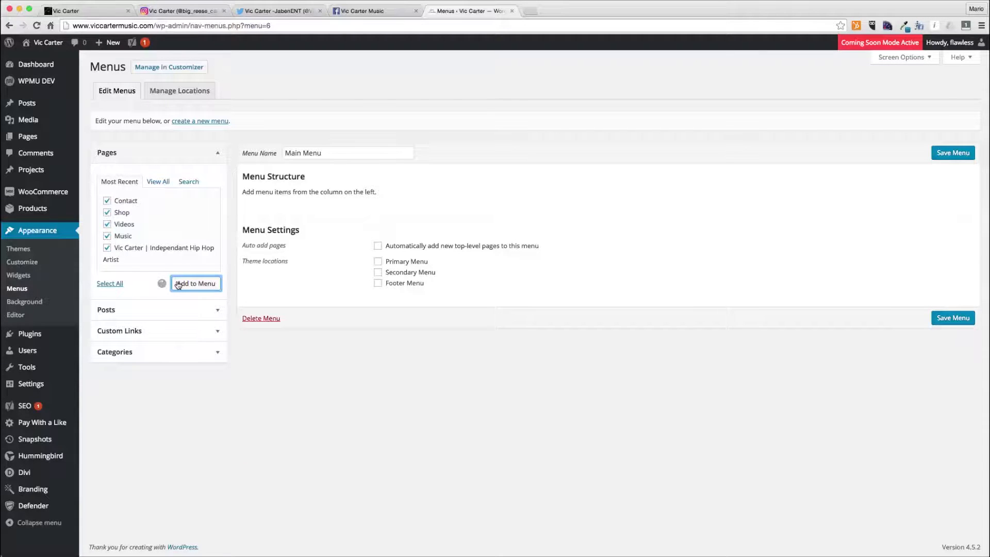
pyautogui.moveTo(256, 323); pyautogui.dragTo(259, 192)
pyautogui.moveTo(325, 256)
pyautogui.mouseDown()
pyautogui.moveTo(313, 339)
pyautogui.moveTo(302, 243)
pyautogui.moveTo(307, 258)
pyautogui.mouseUp()
pyautogui.moveTo(361, 304); pyautogui.dragTo(297, 277)
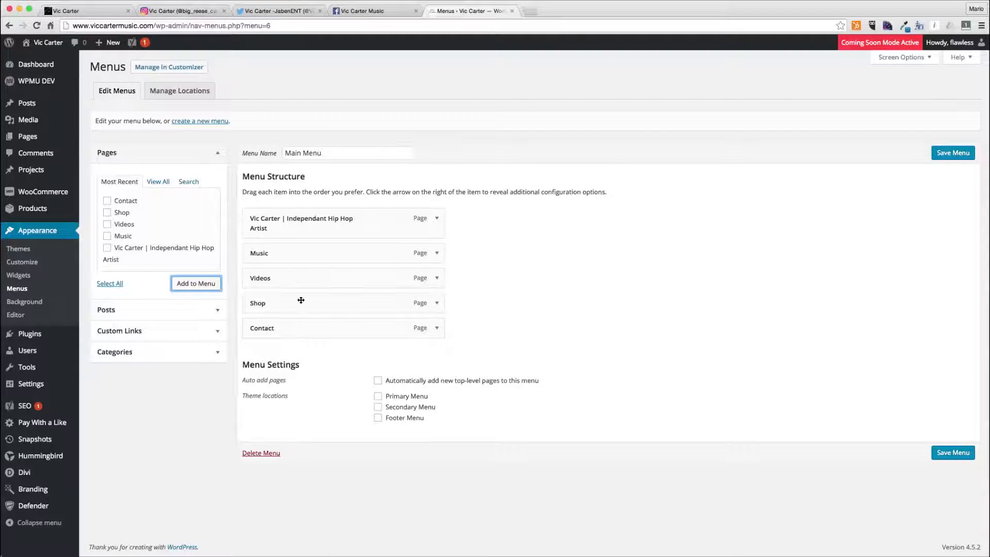
# - Change the navigation label of the Vic Carter home page menu item to 'Home'
pyautogui.click(436, 218)
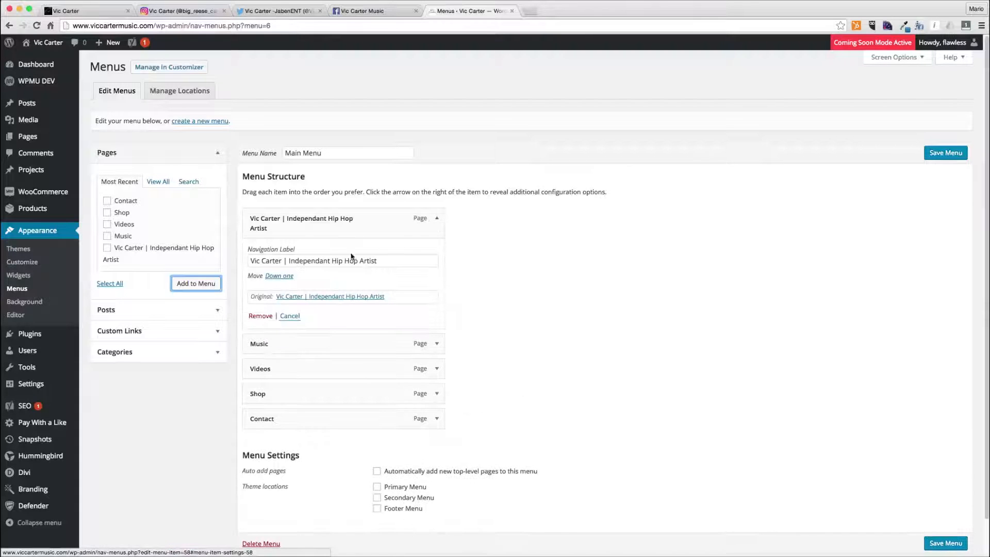
pyautogui.tripleClick(373, 260)
pyautogui.write('Home')
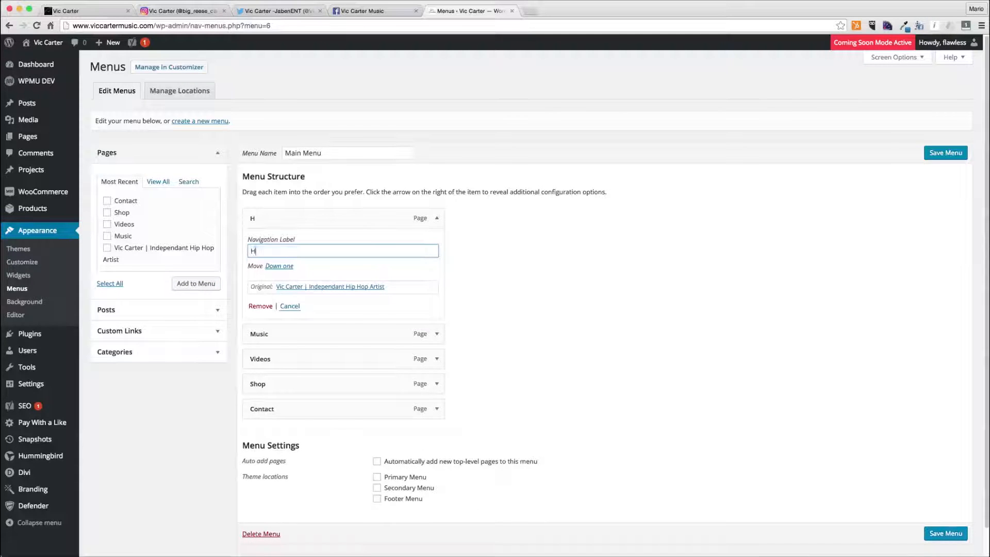
pyautogui.click(437, 218)
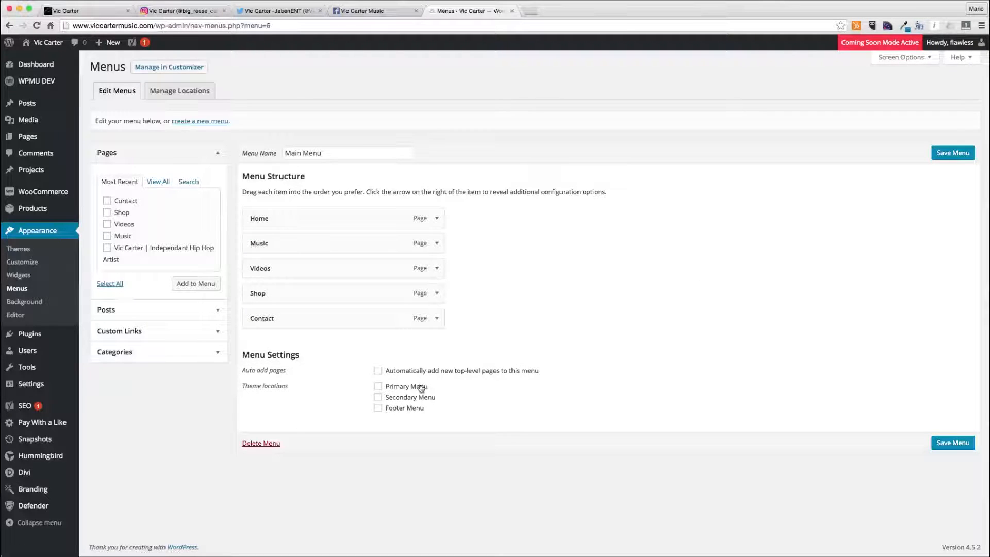
# - Assign the menu to the Primary Menu location and save it
pyautogui.click(388, 387)
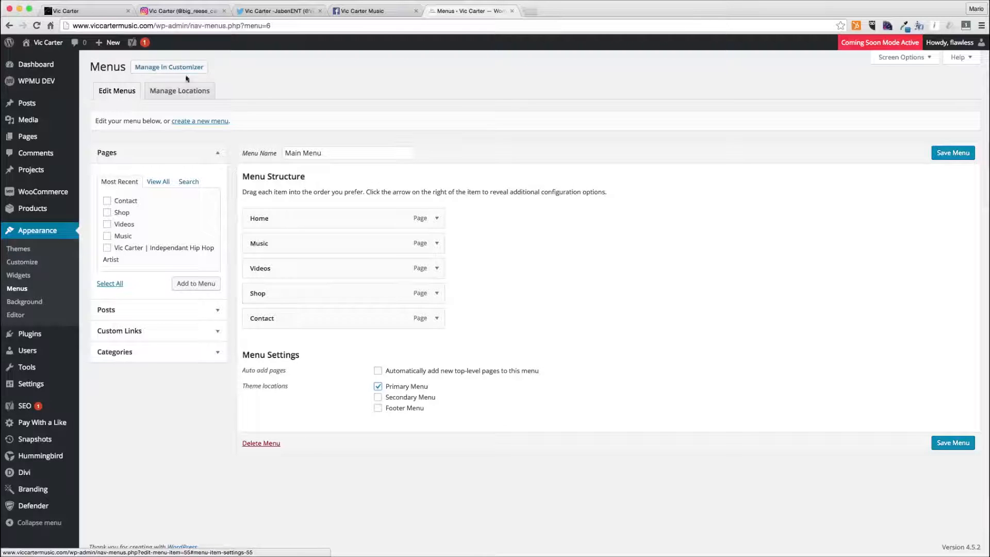
pyautogui.moveTo(41, 46)
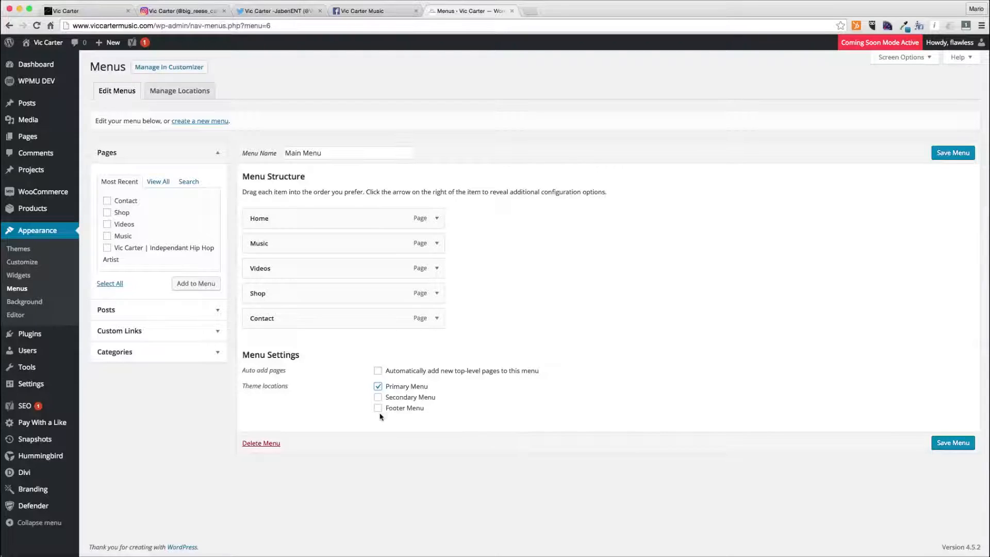
pyautogui.click(944, 444)
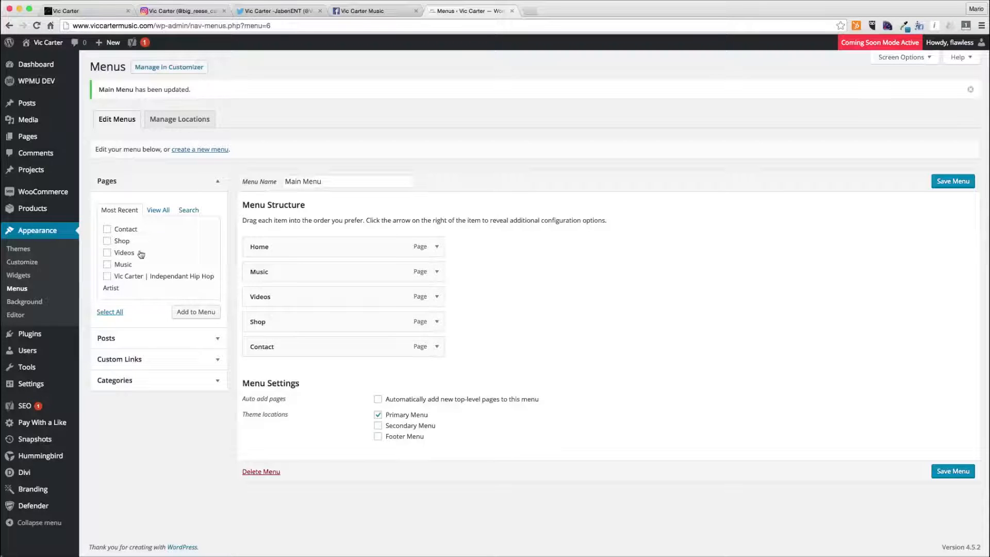
# - Open viccartermusic.com in a new browser tab to view the live site
pyautogui.press('super+t')
pyautogui.write('vicar')
pyautogui.press('BackSpace')
pyautogui.press('BackSpace')
pyautogui.write('c')
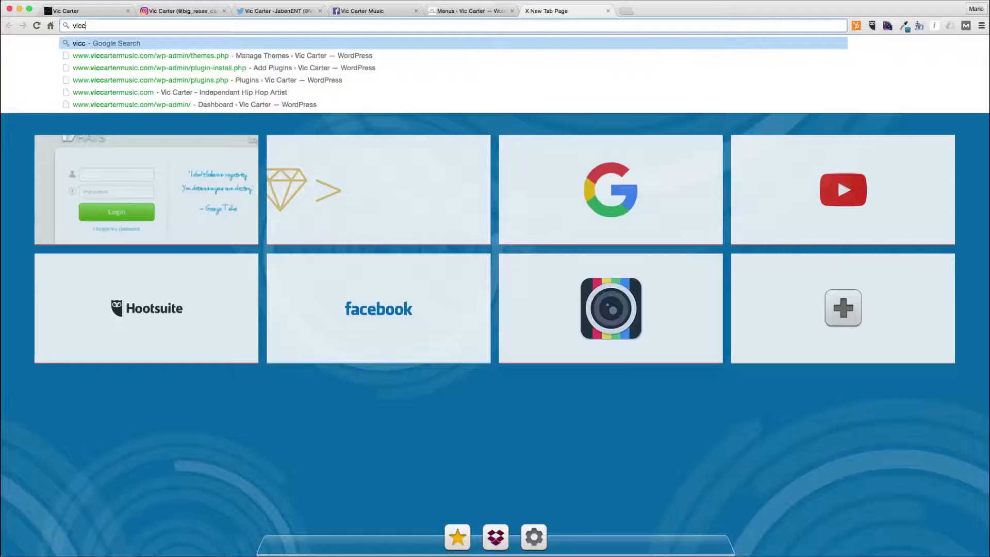
pyautogui.write('artermusic.')
pyautogui.press('Return')
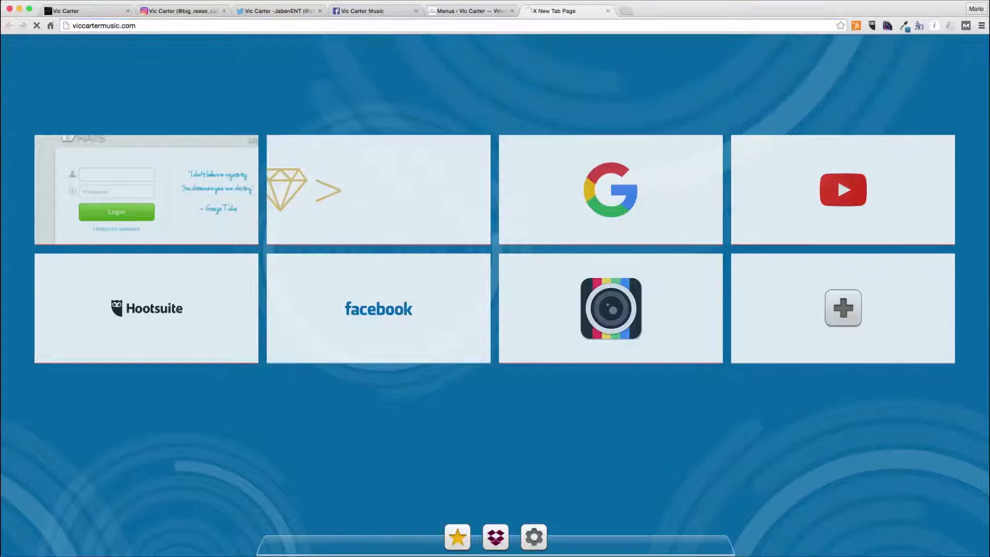
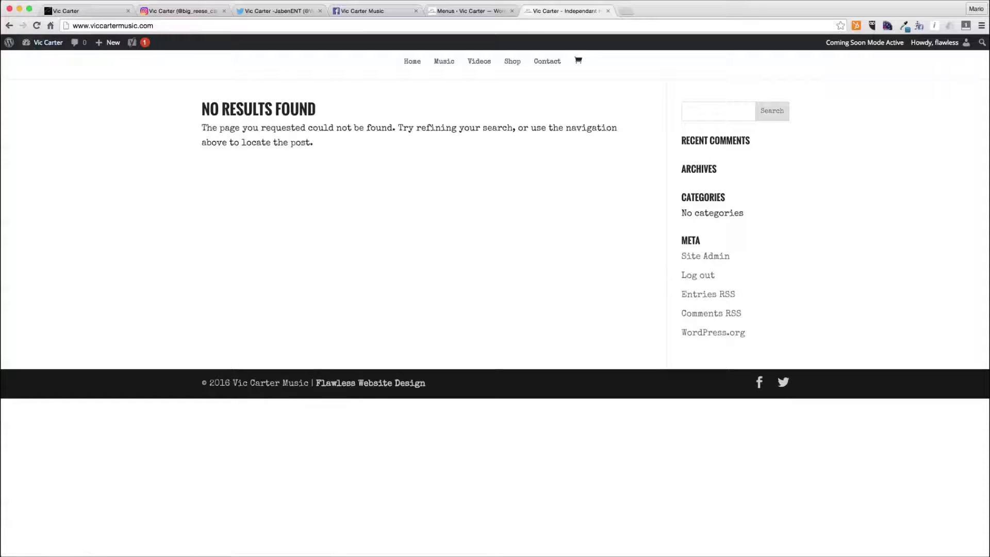
# - Close the live site tab and return to the menu editor
pyautogui.click(462, 15)
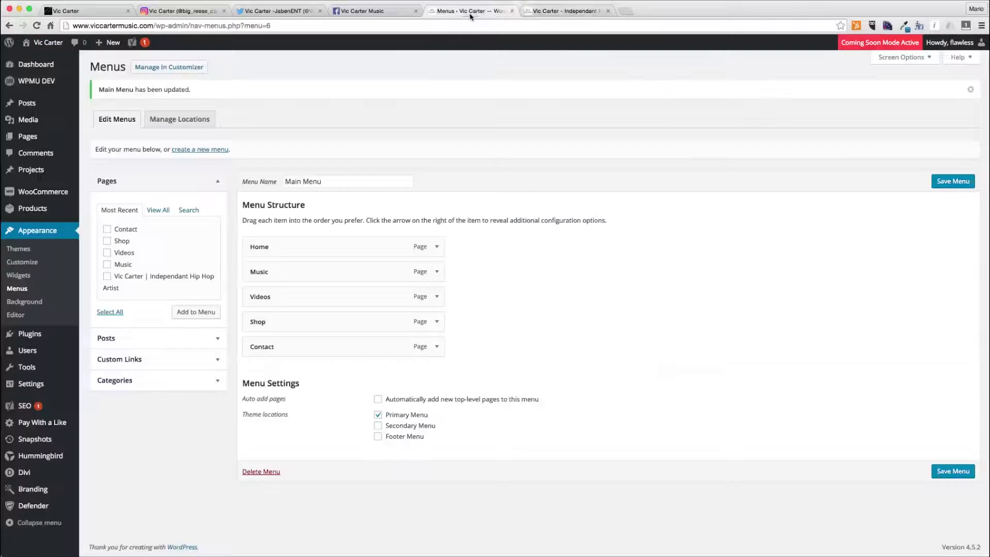
pyautogui.click(550, 14)
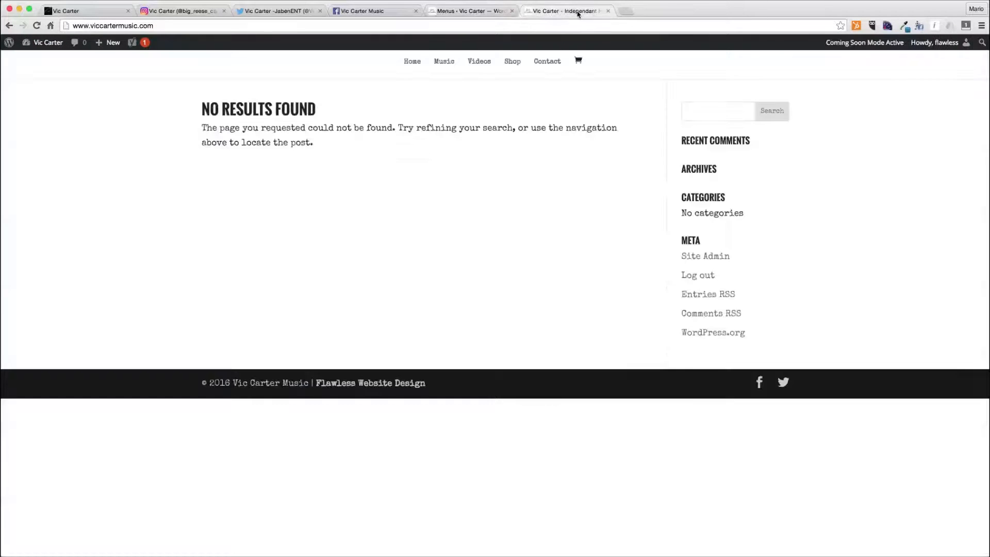
pyautogui.click(609, 11)
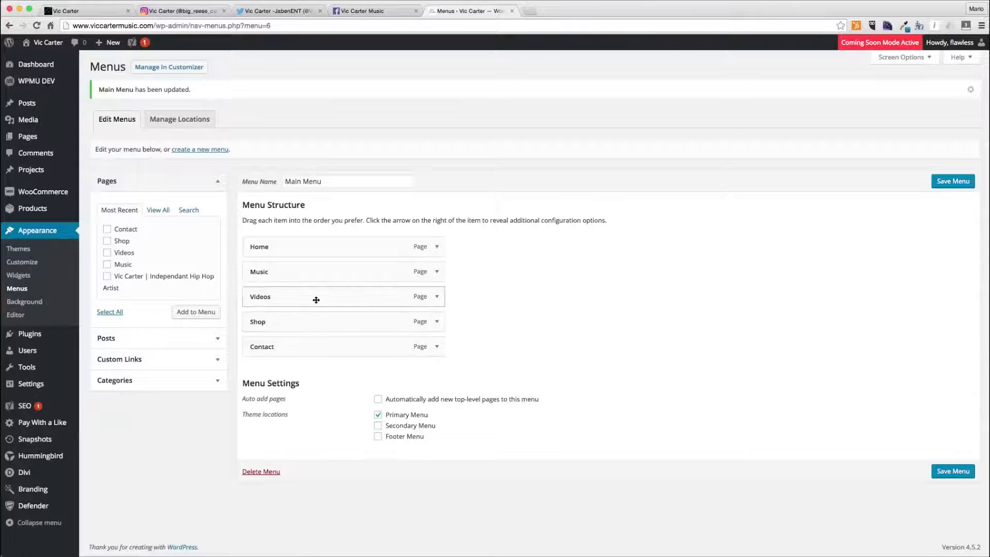
# - Set the static front page to 'Vic Carter | Independant Hip Hop Artist' in the Theme Customizer and publish
pyautogui.click(90, 138)
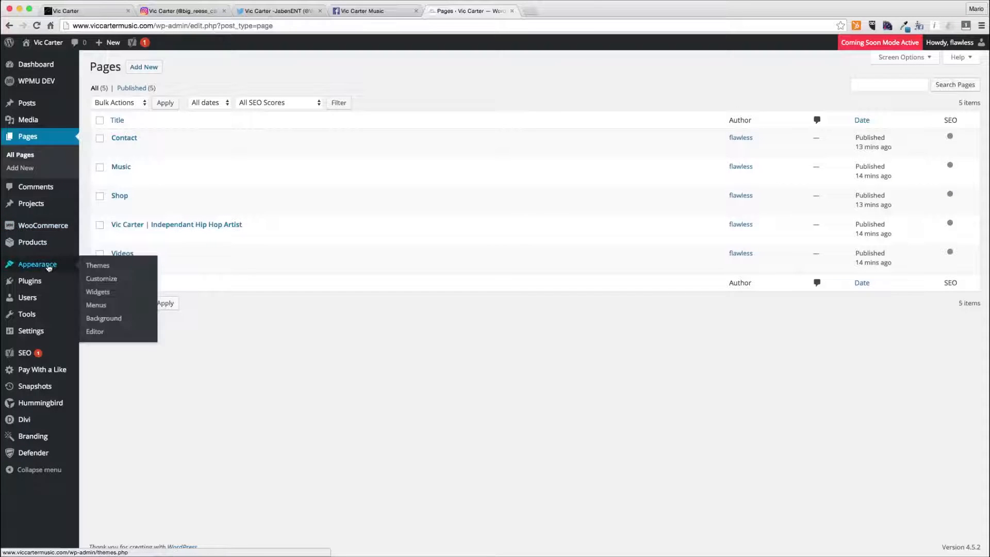
pyautogui.moveTo(57, 264)
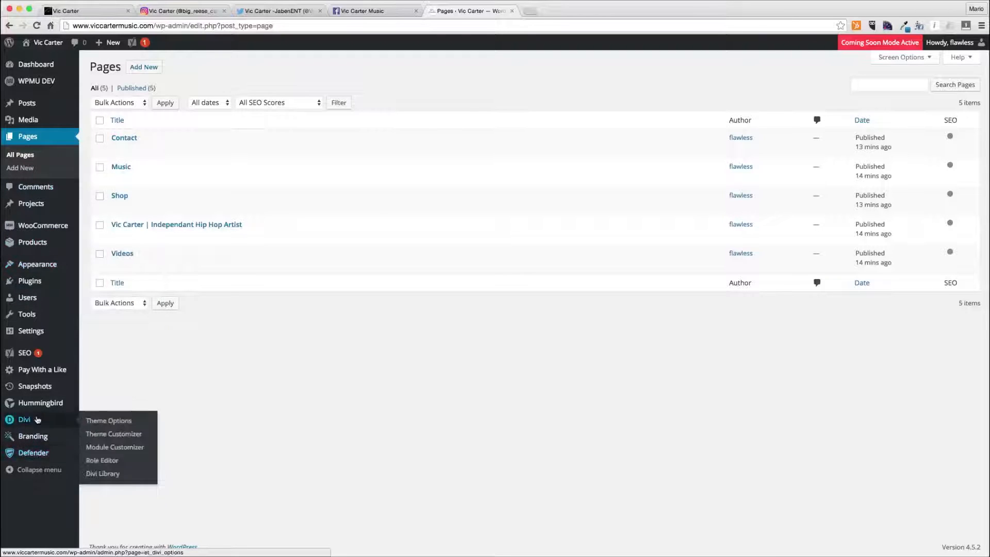
pyautogui.moveTo(37, 420)
pyautogui.click(97, 436)
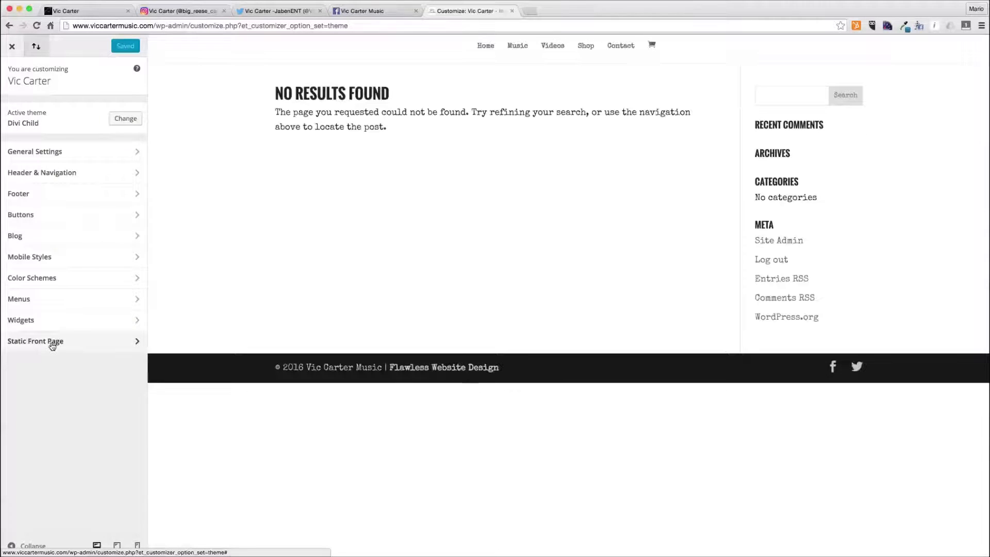
pyautogui.click(52, 342)
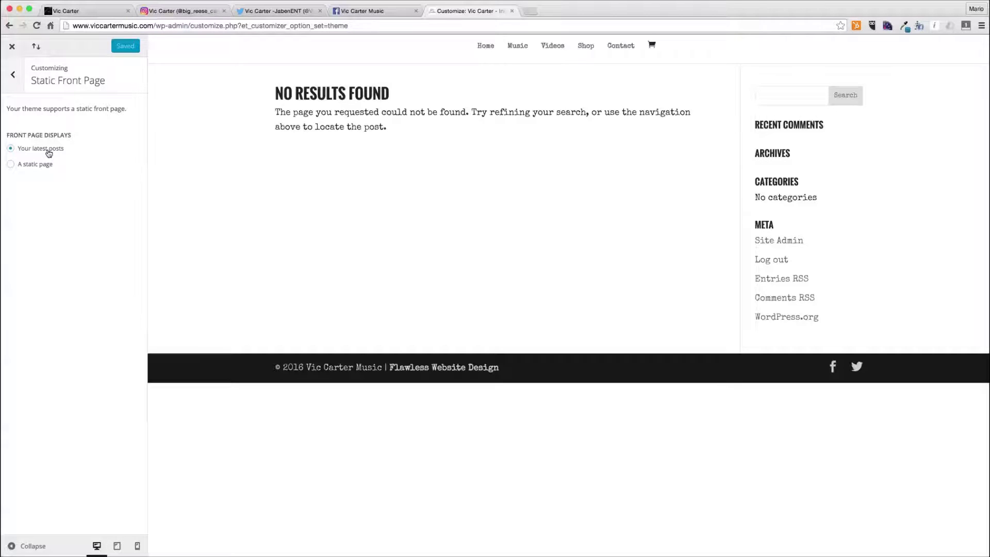
pyautogui.click(36, 164)
pyautogui.click(59, 208)
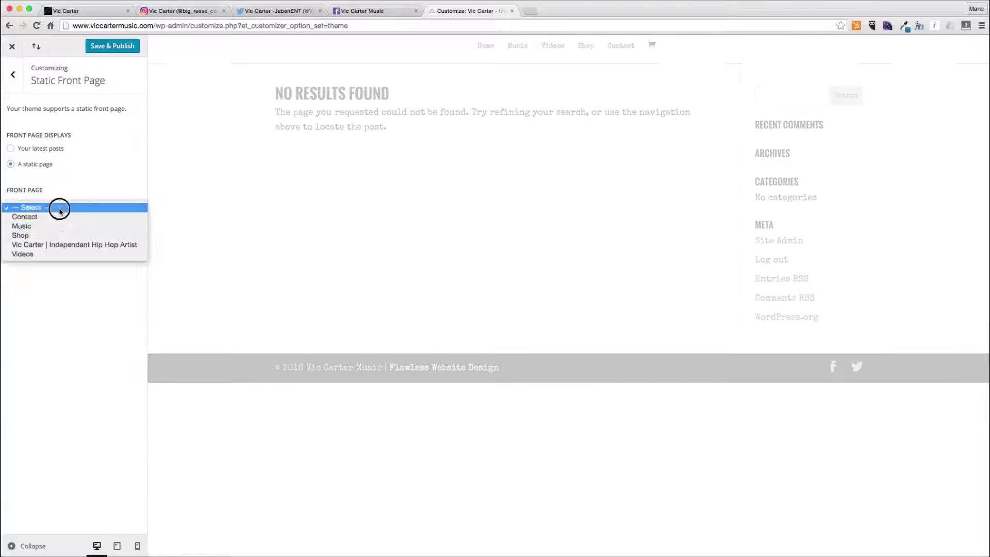
pyautogui.click(62, 245)
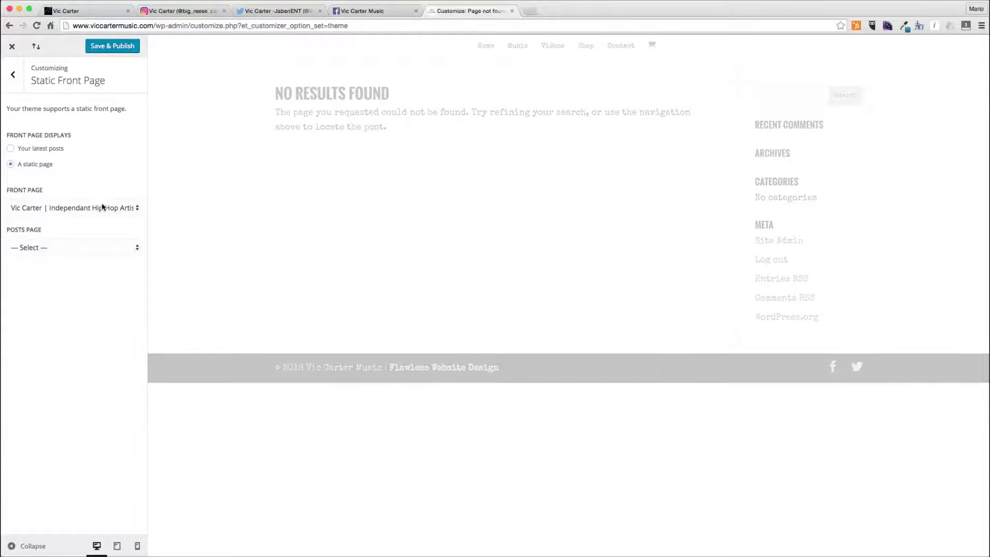
pyautogui.click(121, 49)
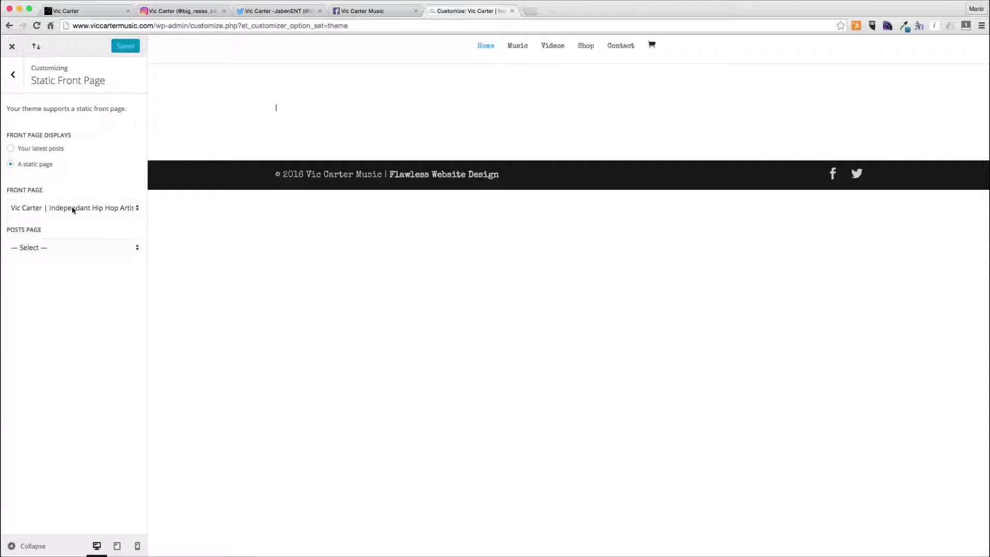
pyautogui.click(12, 47)
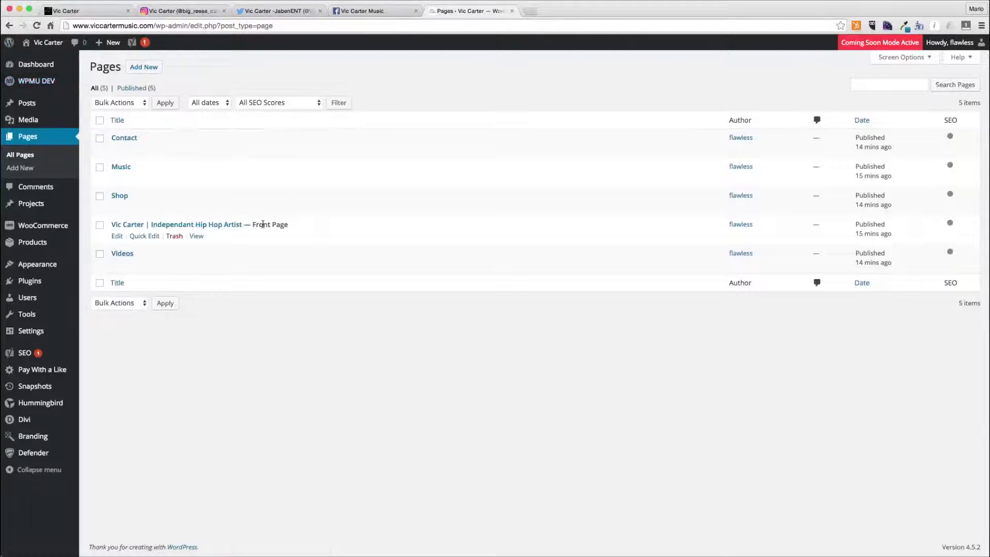
# - Open the Vic Carter home page in the Divi Builder and inspect its existing Text module settings
pyautogui.moveTo(257, 224); pyautogui.dragTo(312, 224)
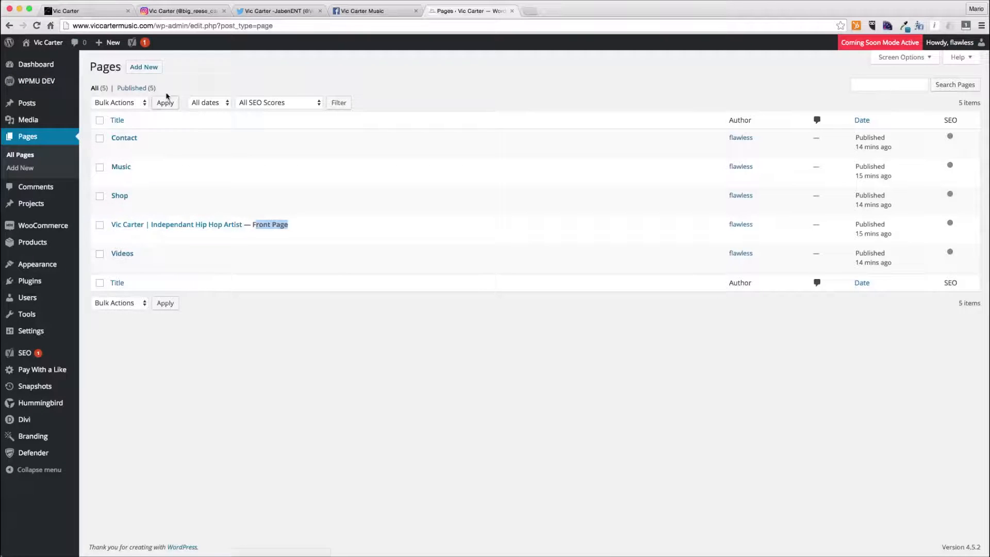
pyautogui.click(116, 237)
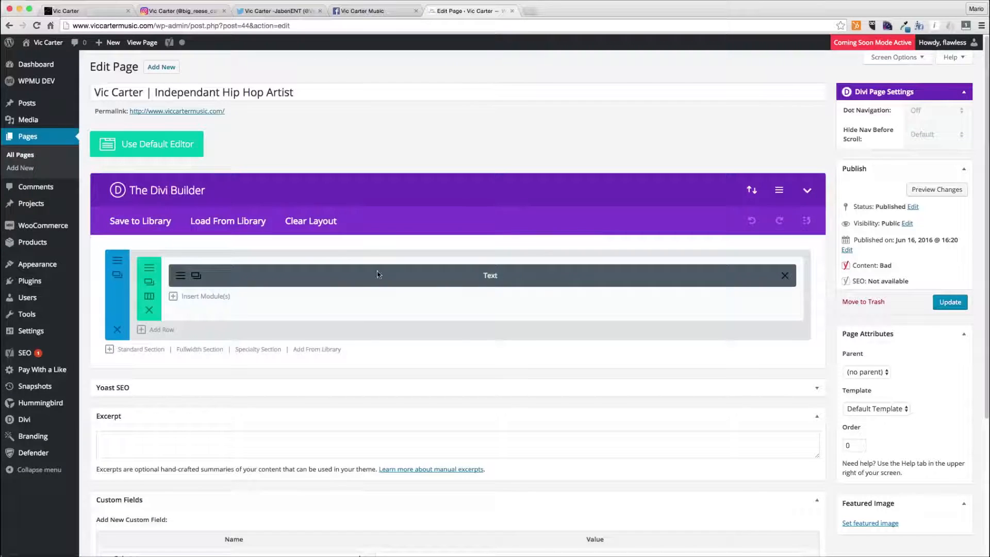
pyautogui.click(179, 276)
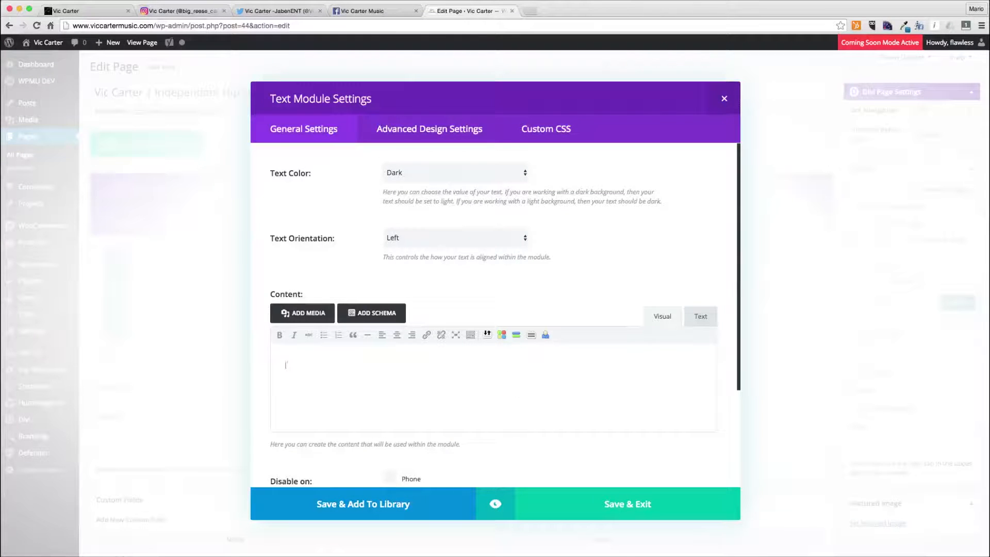
pyautogui.click(606, 500)
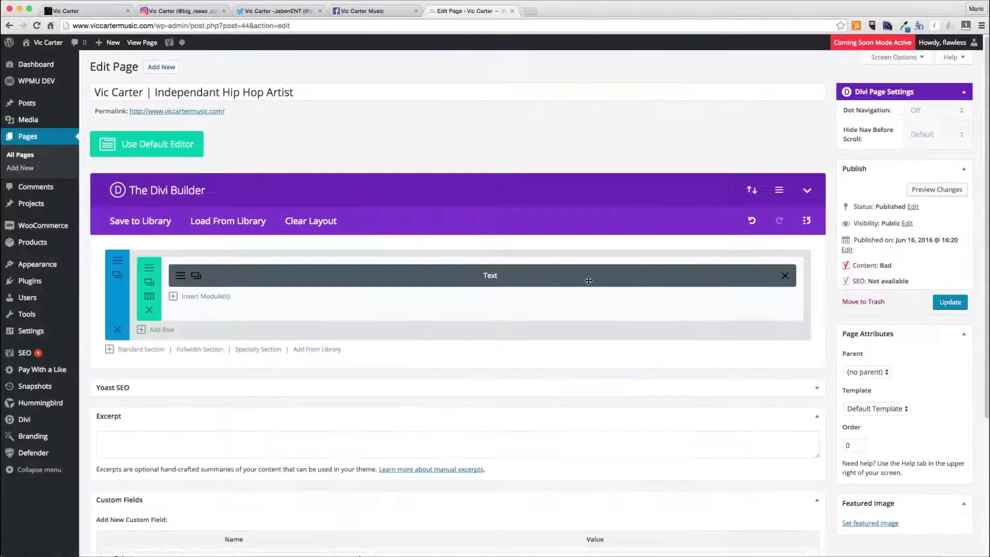
# - Add a fullwidth section above the existing section and insert a Fullwidth Header module into it
pyautogui.click(199, 350)
pyautogui.moveTo(124, 398); pyautogui.dragTo(136, 261)
pyautogui.click(418, 269)
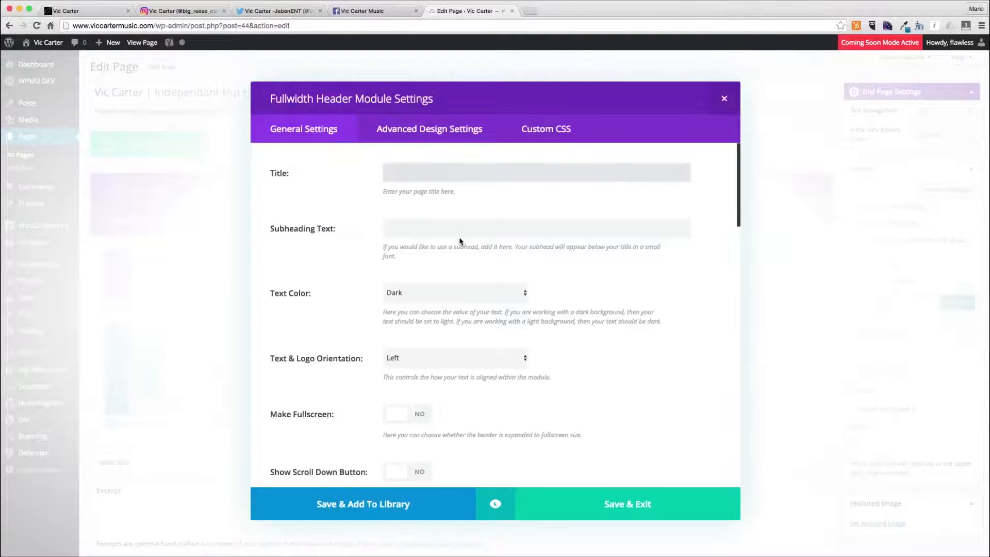
# - Set the header title to 'Vic Carter' and the subheading to 'Independant Hip Hop Artist'
pyautogui.write('Vic Carter')
pyautogui.press('Tab')
pyautogui.write('Inde')
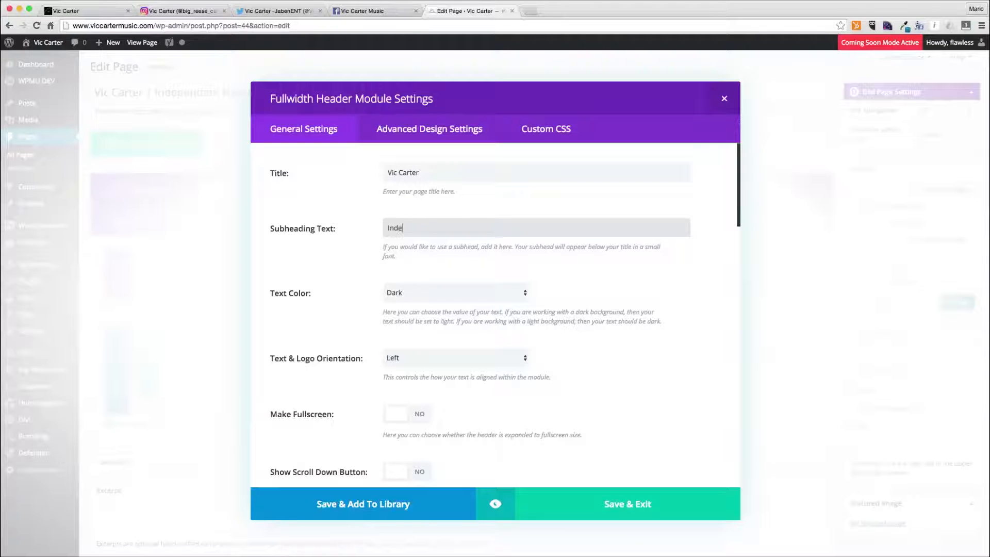
pyautogui.write('pden')
pyautogui.write('ndant Hip Hop Artist')
pyautogui.press('Tab')
# - Set the header's text colour to Light and text orientation to Center, and enable Make Fullscreen
pyautogui.click(449, 293)
pyautogui.click(386, 304)
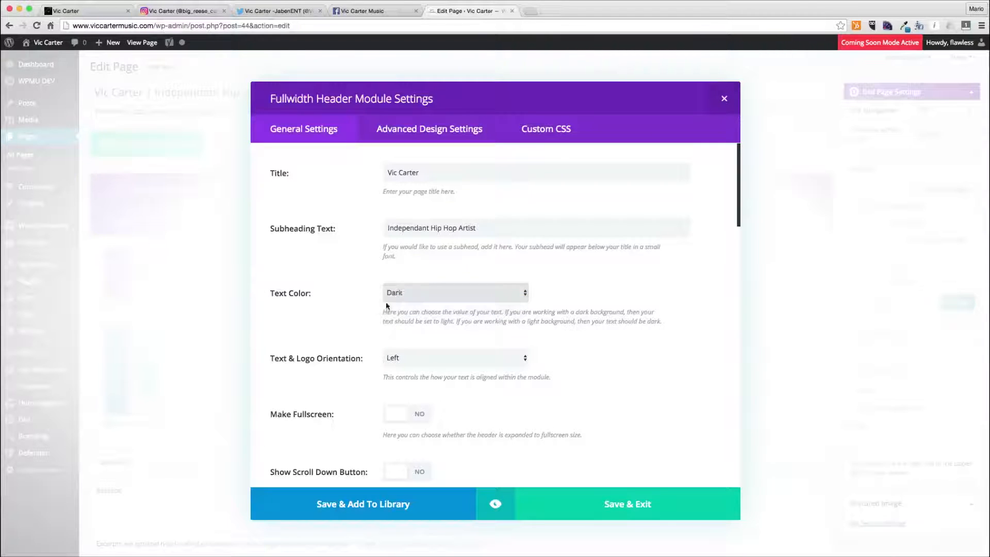
pyautogui.click(422, 355)
pyautogui.click(422, 369)
pyautogui.scroll(-2, 379, 379)
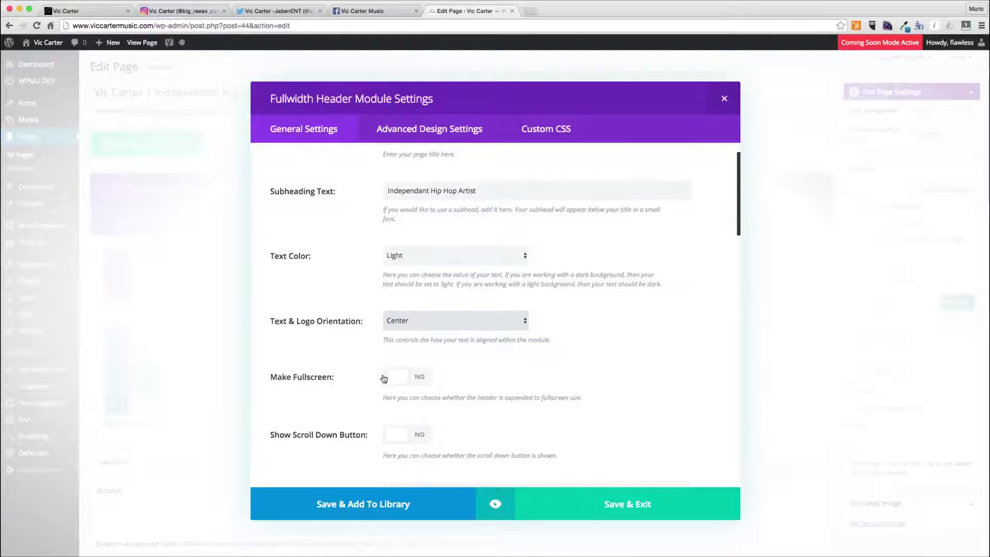
pyautogui.click(426, 377)
# - Set the first button's text to 'Book Vic Carter' and its URL to '/contact/'
pyautogui.scroll(-3, 459, 364)
pyautogui.scroll(-5, 465, 365)
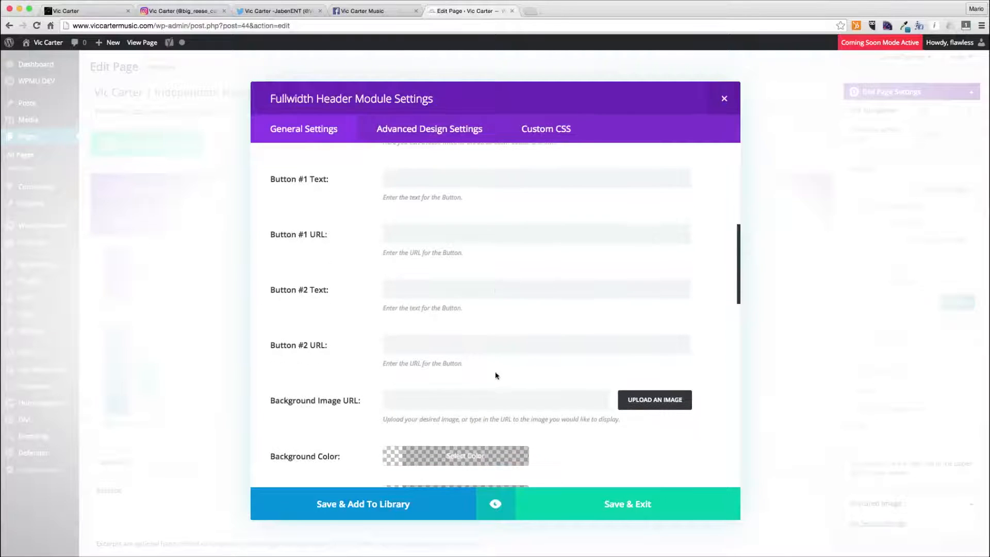
pyautogui.click(447, 173)
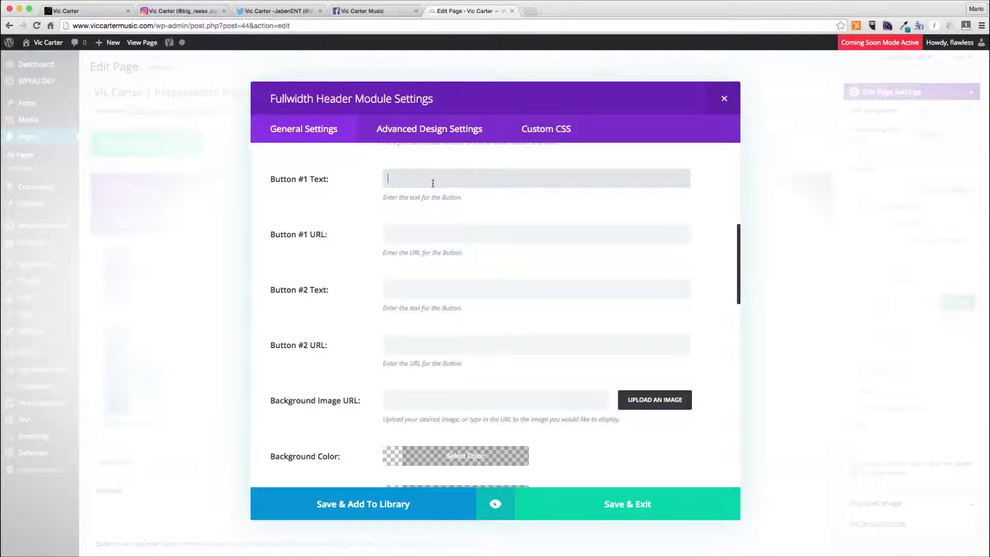
pyautogui.click(410, 229)
pyautogui.write('#')
pyautogui.click(412, 179)
pyautogui.write('#')
pyautogui.click(406, 218)
pyautogui.click(407, 228)
pyautogui.doubleClick(405, 180)
pyautogui.doubleClick(402, 231)
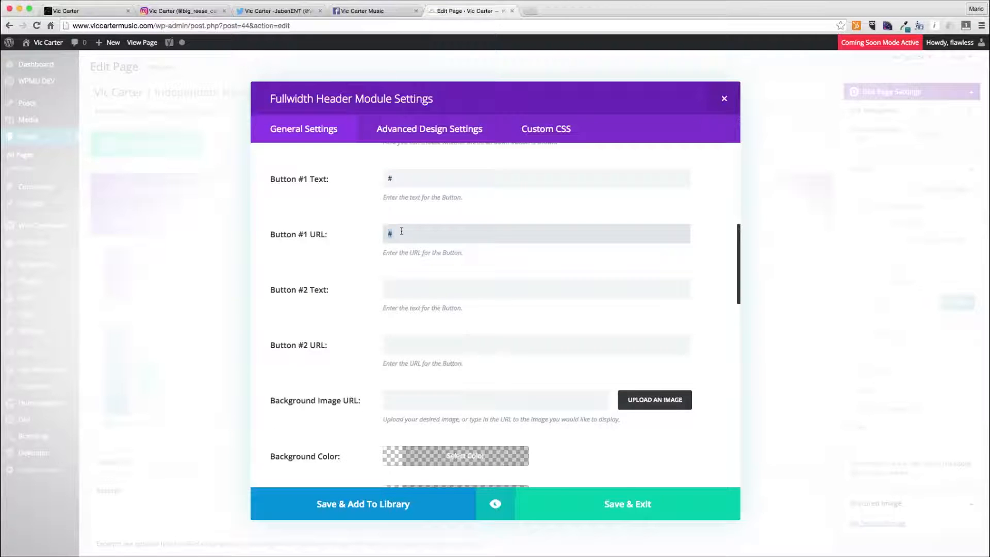
pyautogui.write('Book Vic Carter')
pyautogui.press('Tab')
pyautogui.hotkey('shift', 'Tab')
pyautogui.hotkey('shift', 'Tab')
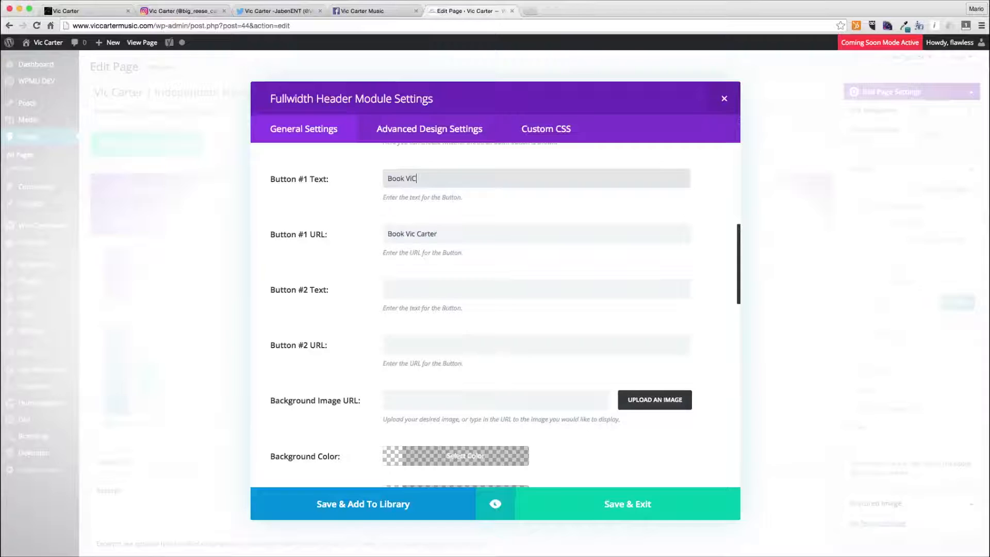
pyautogui.write('Book Vic Carter')
pyautogui.press('Tab')
pyautogui.press('BackSpace')
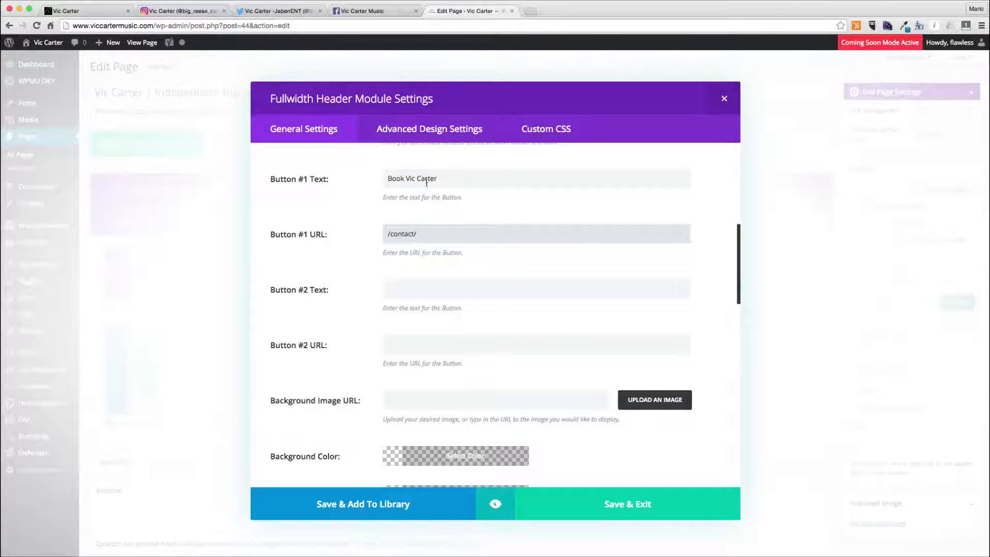
# - Set the second button's text to 'Listen To Vic' and its URL to '/music/'
pyautogui.click(442, 287)
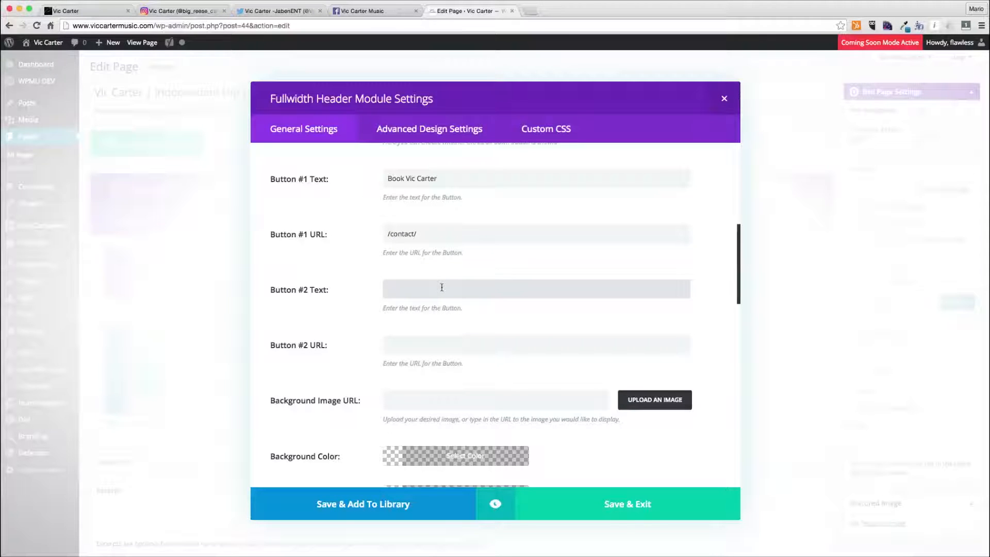
pyautogui.write('Listen To Vic')
pyautogui.press('Tab')
pyautogui.write('/musi')
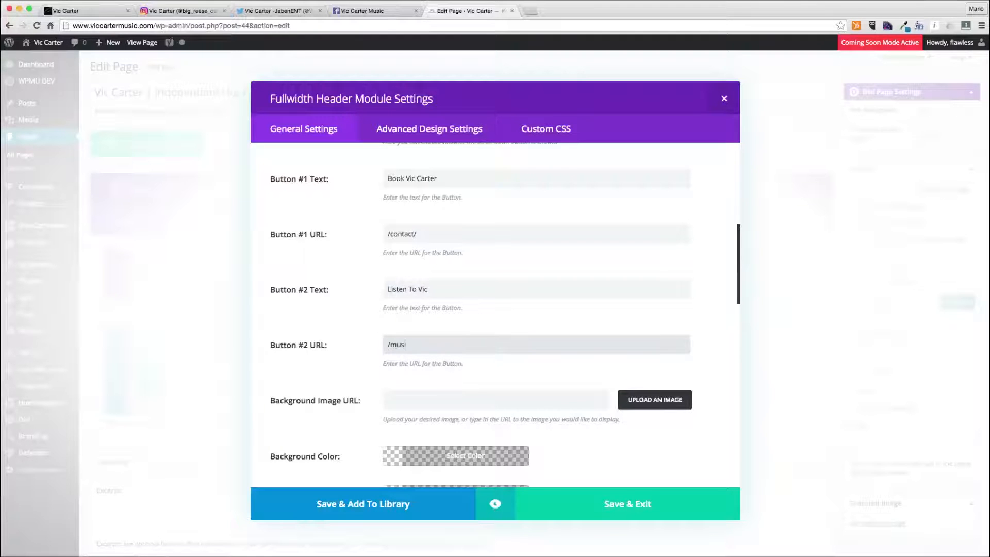
pyautogui.press('Tab')
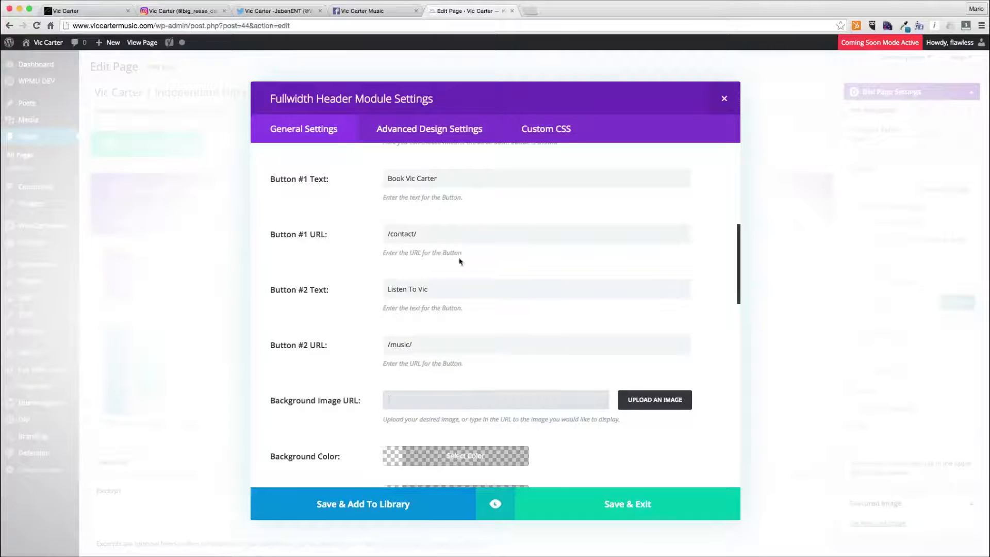
# - Open the background image chooser and upload vic_15-copy.jpg, vic_26-copy.jpg and vic_33-copy.jpg from the Vic Carter Music Site folder
pyautogui.click(648, 407)
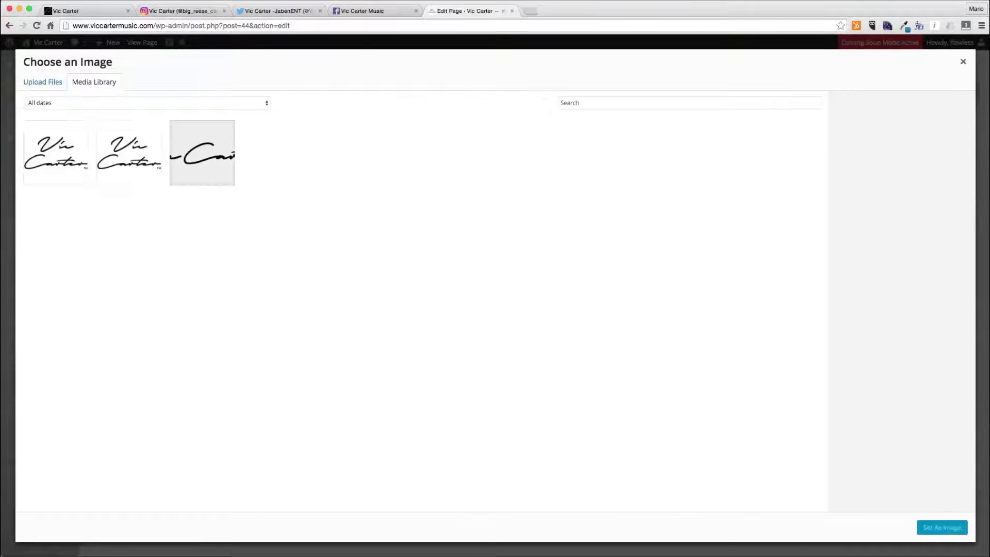
pyautogui.click(2, 81)
pyautogui.press('Up')
pyautogui.press('Up')
pyautogui.press('Up')
pyautogui.press('Up')
pyautogui.press('Up')
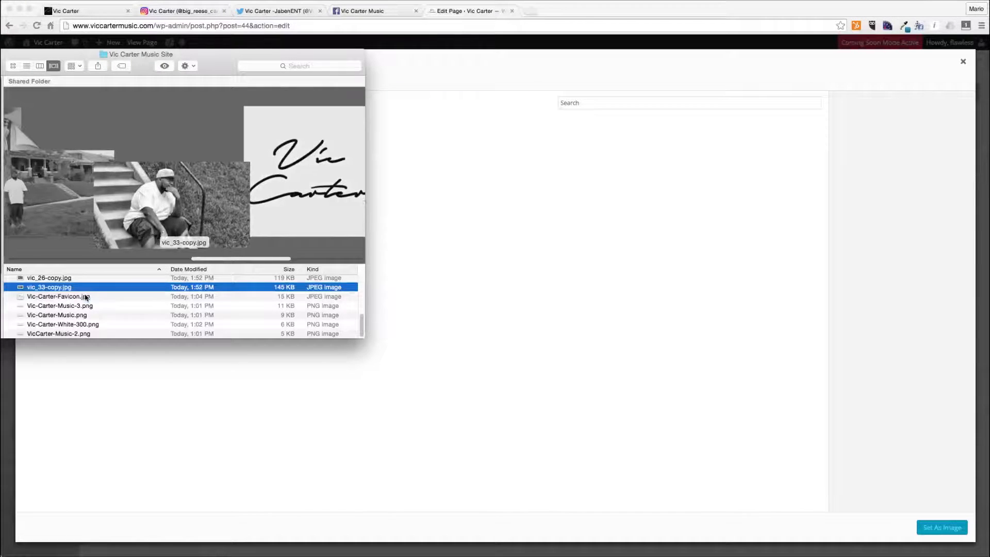
pyautogui.press('Down')
pyautogui.press('Down')
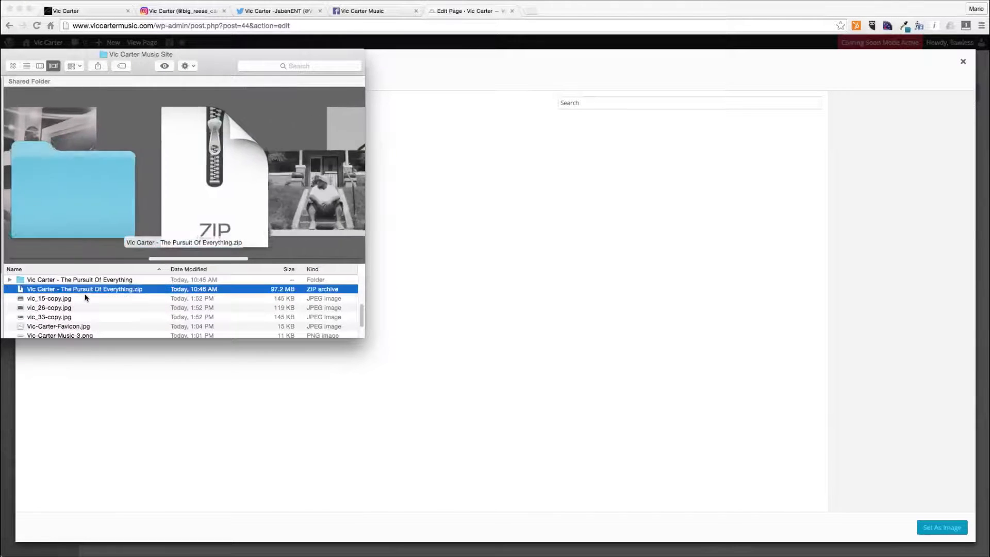
pyautogui.hotkey('shift', 'Down')
pyautogui.hotkey('shift', 'Down')
pyautogui.hotkey('shift', 'Down')
pyautogui.hotkey('shift', 'Down')
pyautogui.hotkey('shift', 'Up')
pyautogui.hotkey('shift', 'Up')
pyautogui.moveTo(85, 315); pyautogui.dragTo(514, 235)
# - Browse the image files in the Vic Carter Music Site folder
pyautogui.click(193, 148)
pyautogui.click(130, 152)
pyautogui.click(69, 150)
pyautogui.click(110, 151)
pyautogui.click(199, 157)
pyautogui.click(157, 157)
pyautogui.click(77, 155)
pyautogui.click(150, 158)
pyautogui.click(88, 158)
pyautogui.press('super+Tab')
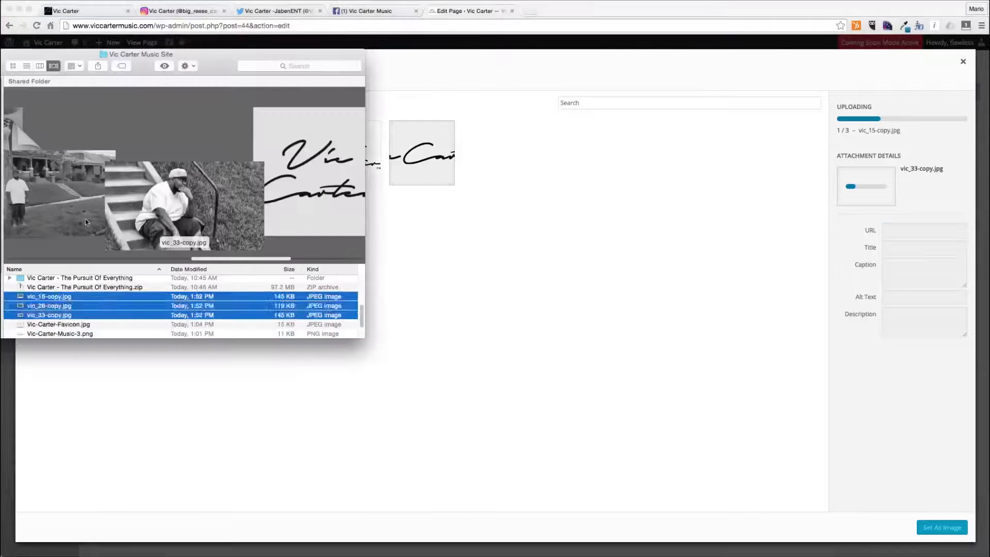
pyautogui.press('Down')
pyautogui.press('Down')
pyautogui.press('Down')
pyautogui.press('Down')
pyautogui.press('Down')
pyautogui.press('Up')
pyautogui.press('Up')
pyautogui.press('Up')
pyautogui.press('Up')
pyautogui.press('Up')
pyautogui.press('Up')
pyautogui.press('Up')
pyautogui.press('Up')
pyautogui.press('Up')
pyautogui.press('Up')
pyautogui.press('Up')
pyautogui.press('Up')
pyautogui.press('Up')
pyautogui.press('Up')
pyautogui.press('Up')
pyautogui.press('Up')
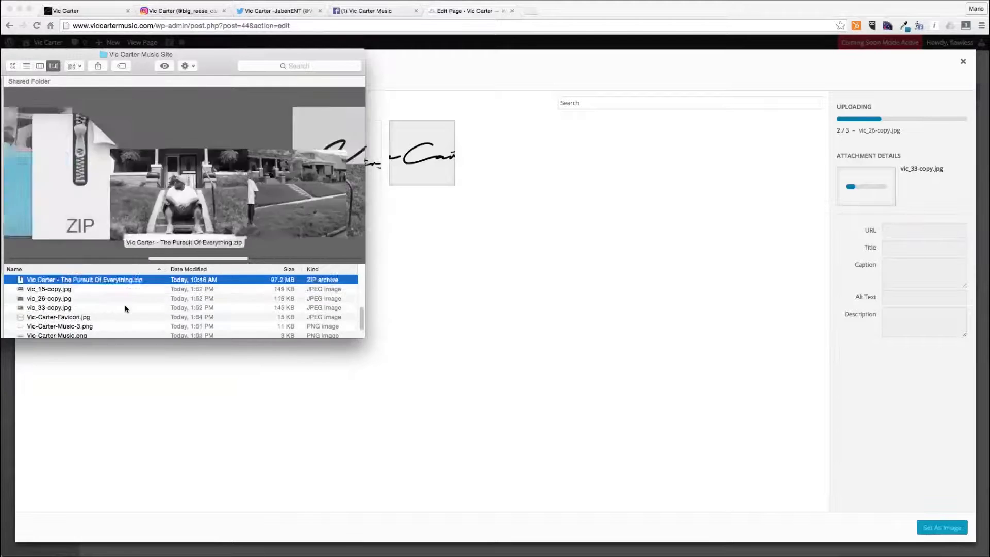
pyautogui.press('Up')
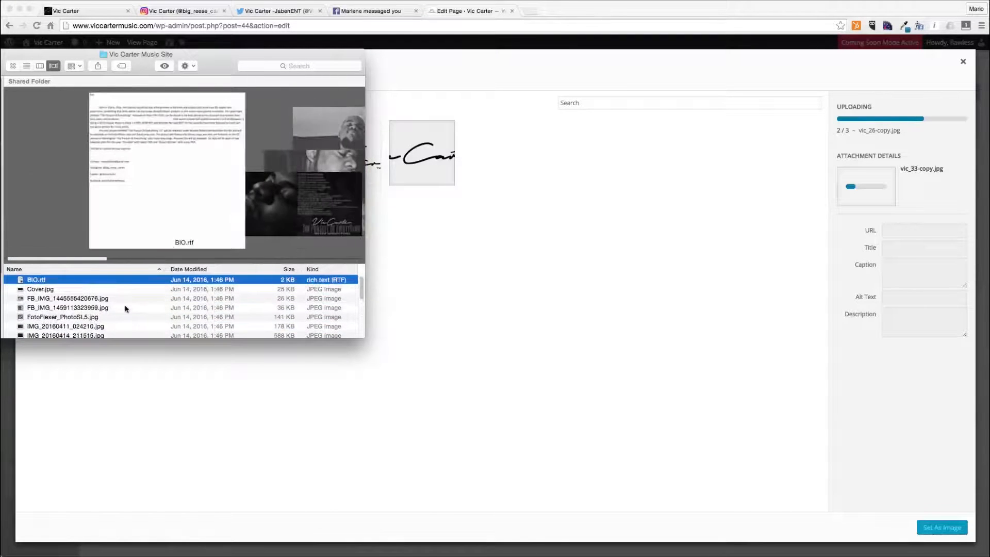
pyautogui.press('Down')
pyautogui.press('Down')
pyautogui.press('Down')
pyautogui.press('Down')
pyautogui.press('Down')
pyautogui.press('Down')
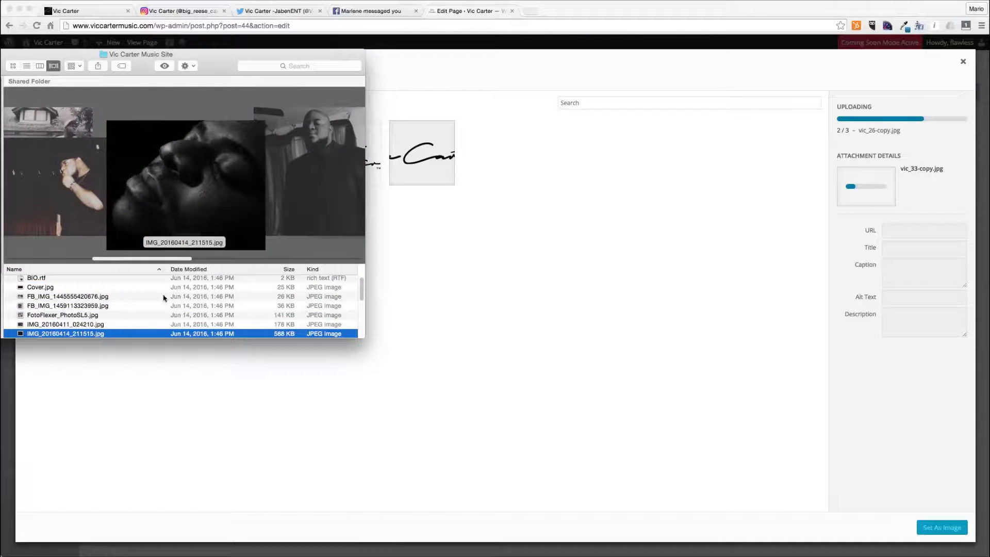
pyautogui.click(508, 314)
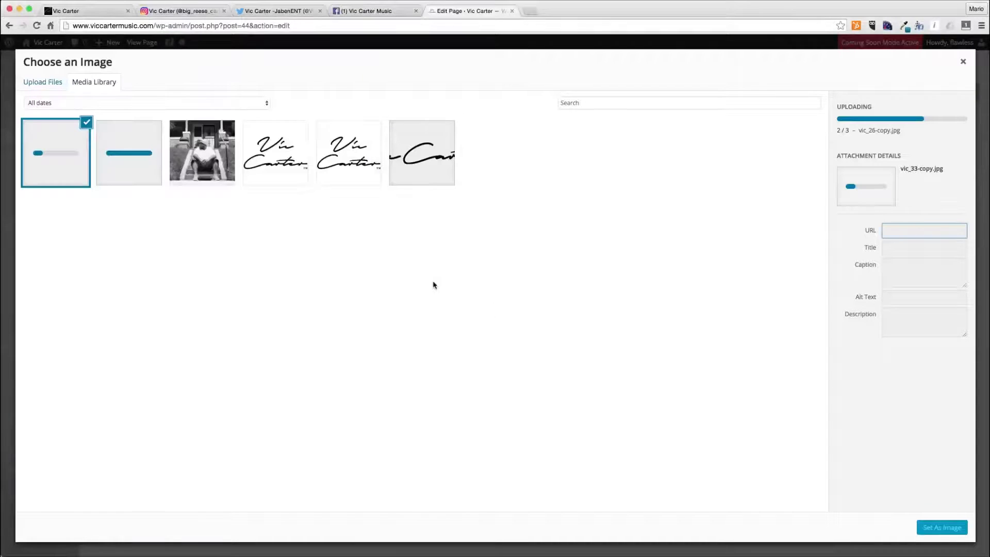
# - Upload IMG_20160414_211515.jpg from the Vic Carter Music Site folder into the media library
pyautogui.press('super+Tab')
pyautogui.moveTo(183, 205); pyautogui.dragTo(549, 249)
pyautogui.click(549, 256)
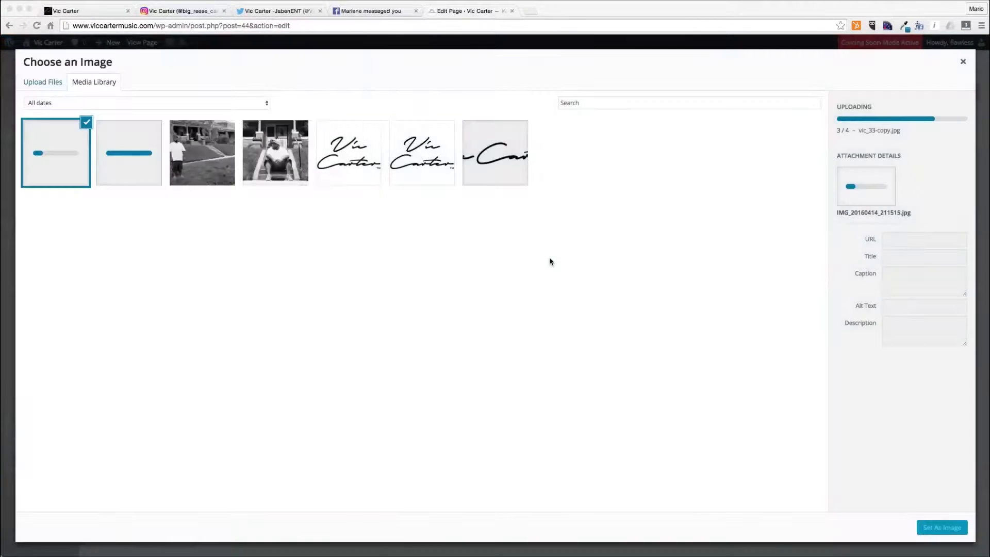
# - Select IMG_20160414_211515.jpg, set its title and alt text to 'Vic Carter', and set it as the header's background image
pyautogui.click(74, 145)
pyautogui.click(74, 145)
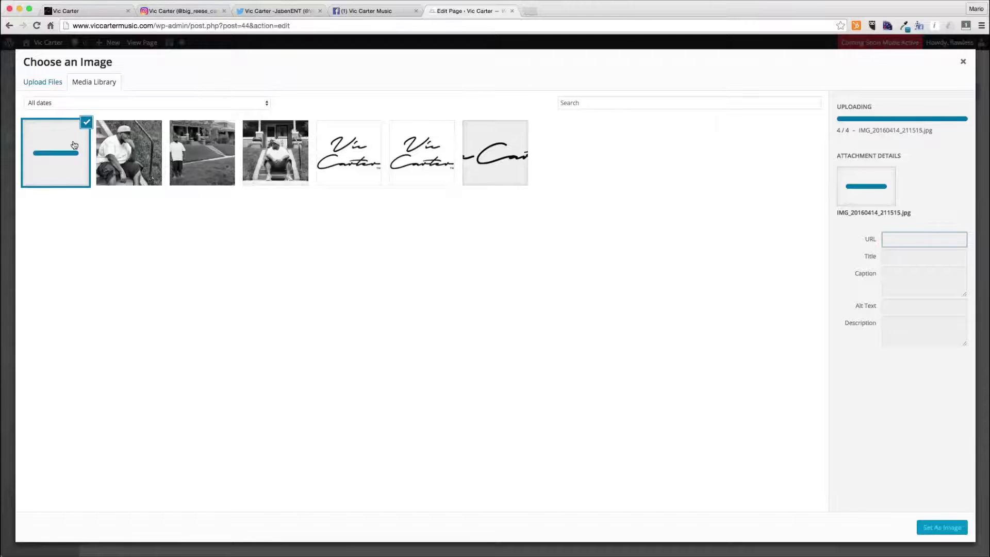
pyautogui.doubleClick(910, 265)
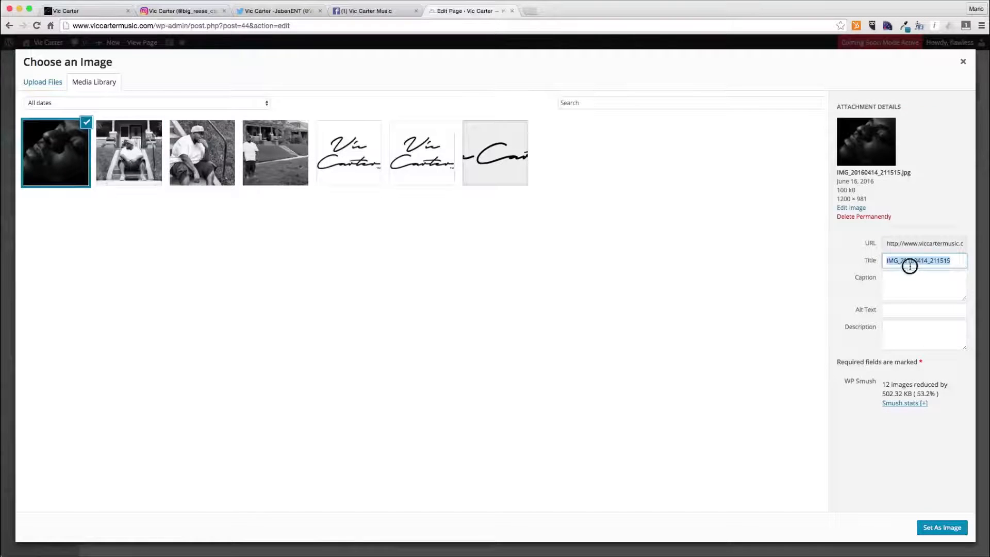
pyautogui.write('Vic Carter')
pyautogui.press('Tab')
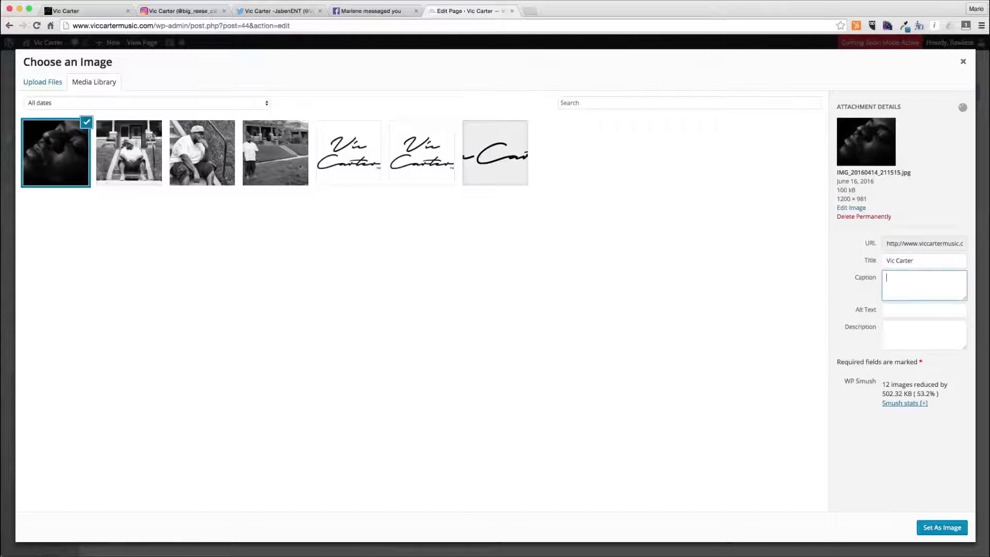
pyautogui.hotkey('shift', 'Tab')
pyautogui.press('Tab')
pyautogui.press('Tab')
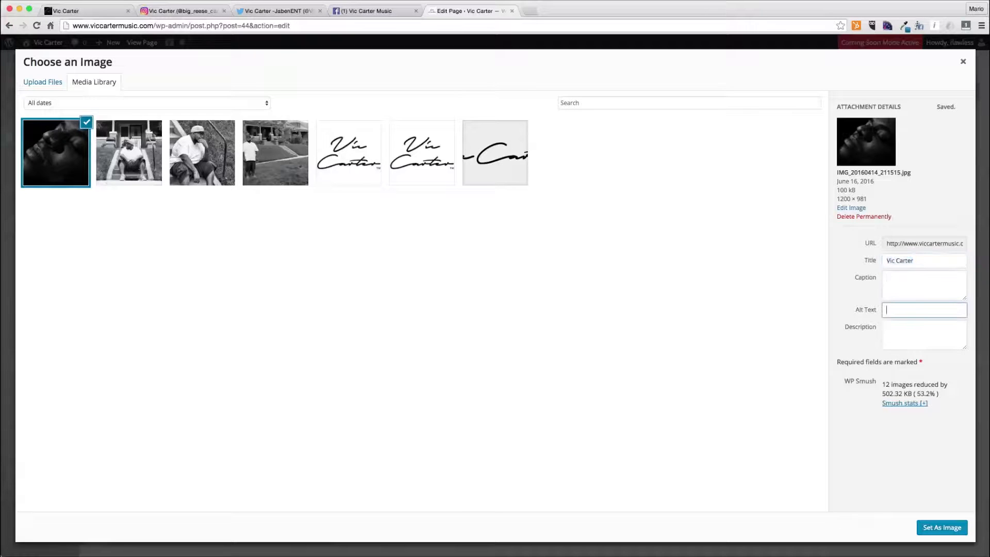
pyautogui.click(944, 527)
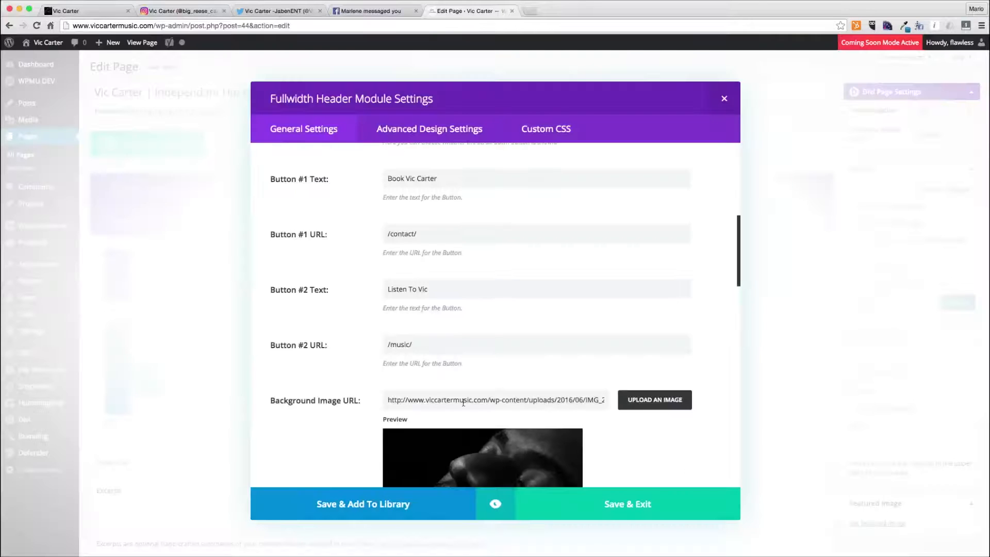
# - Review the header module's settings and the chosen background image in the image chooser
pyautogui.scroll(-5, 406, 320)
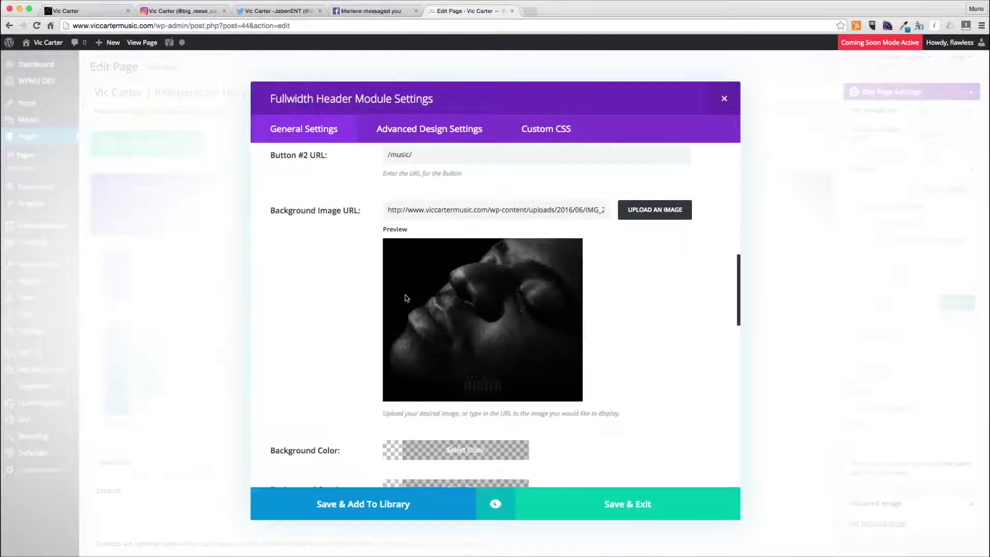
pyautogui.click(635, 212)
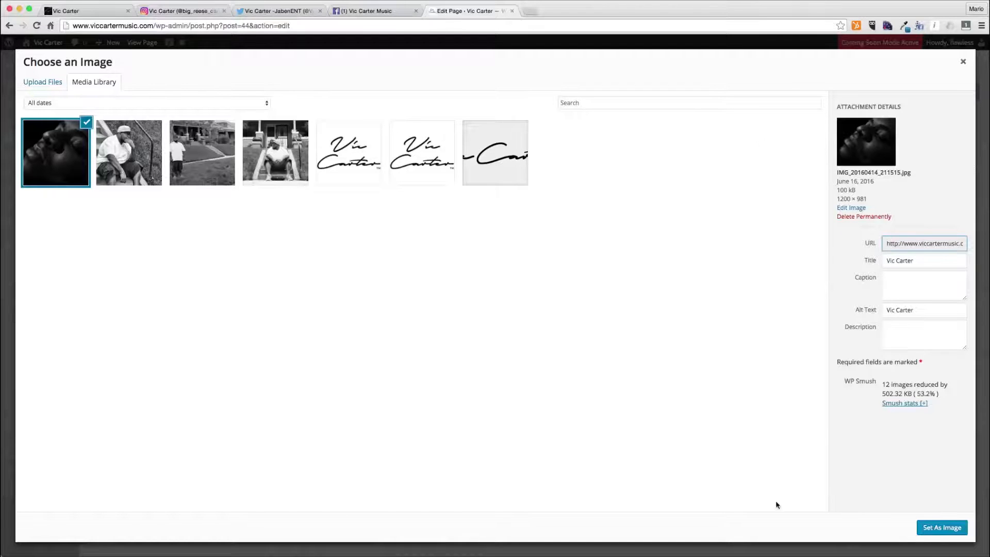
pyautogui.click(940, 528)
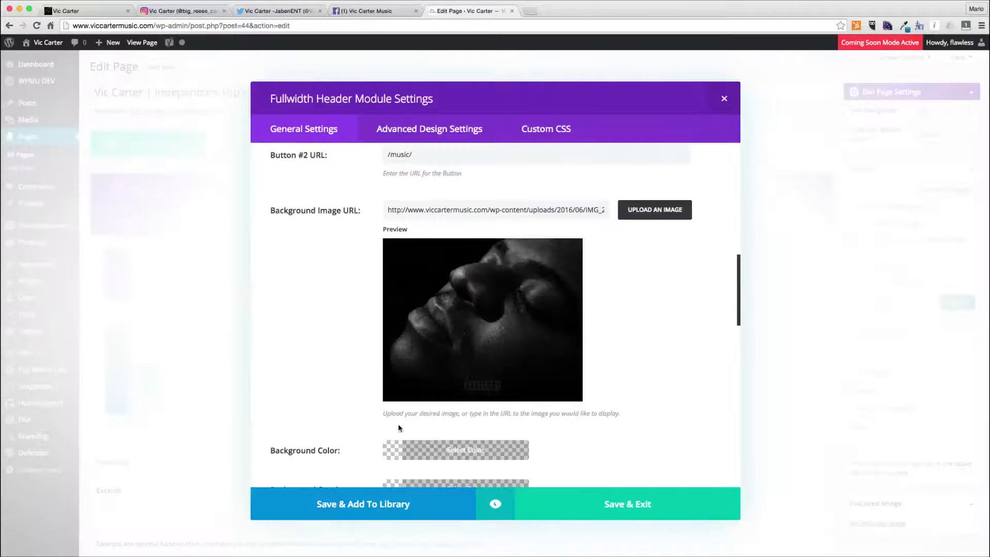
pyautogui.scroll(-5, 451, 429)
pyautogui.scroll(12, 452, 430)
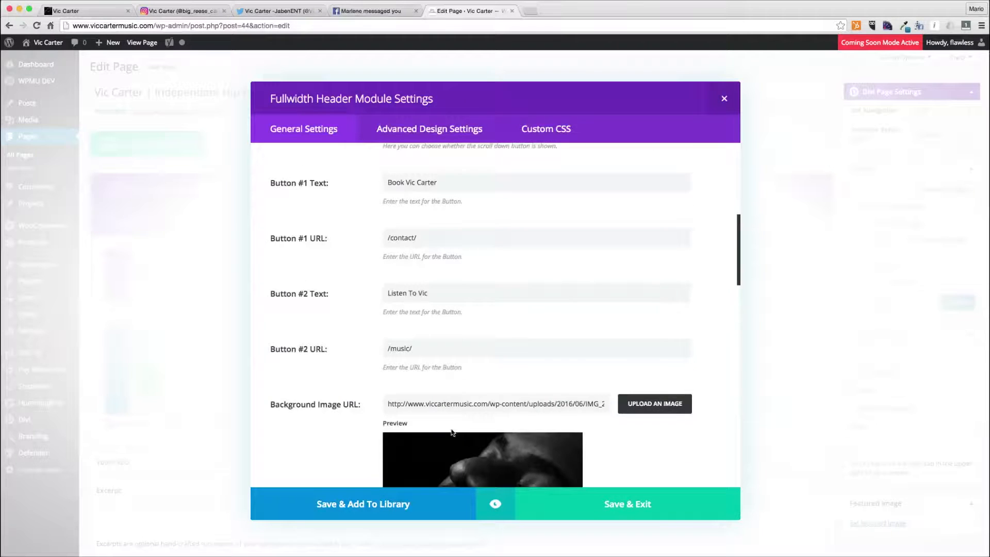
pyautogui.scroll(-3, 452, 432)
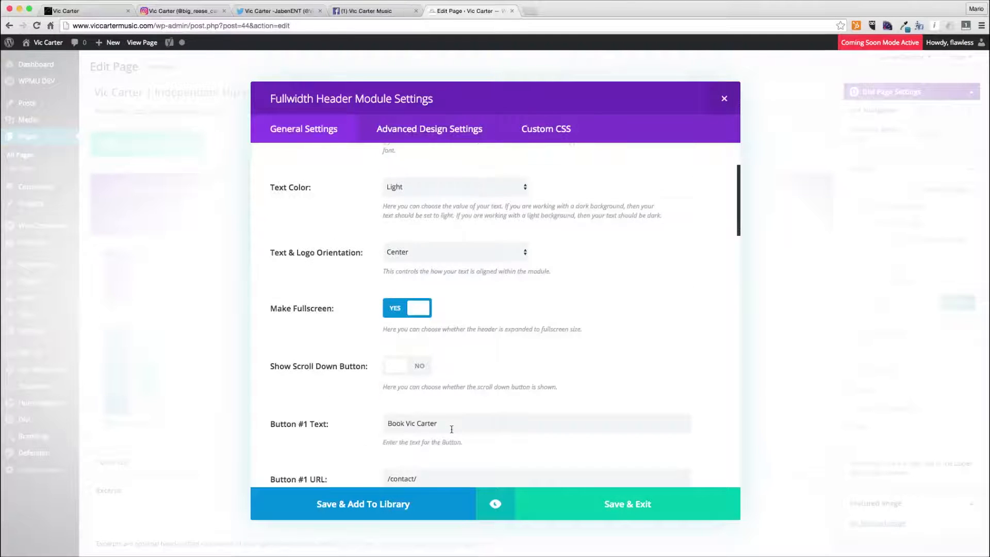
pyautogui.scroll(5, 452, 432)
pyautogui.scroll(-7, 451, 432)
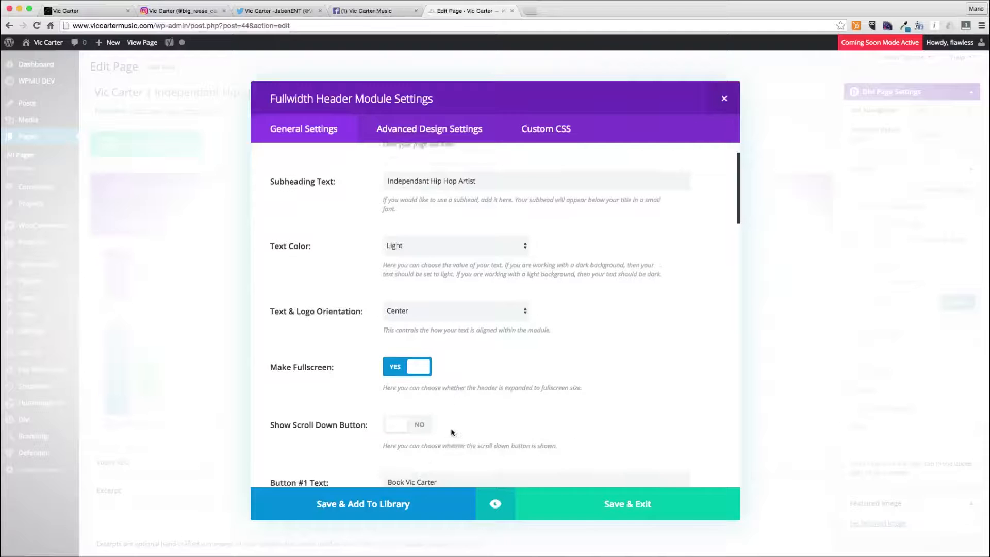
pyautogui.scroll(-13, 451, 432)
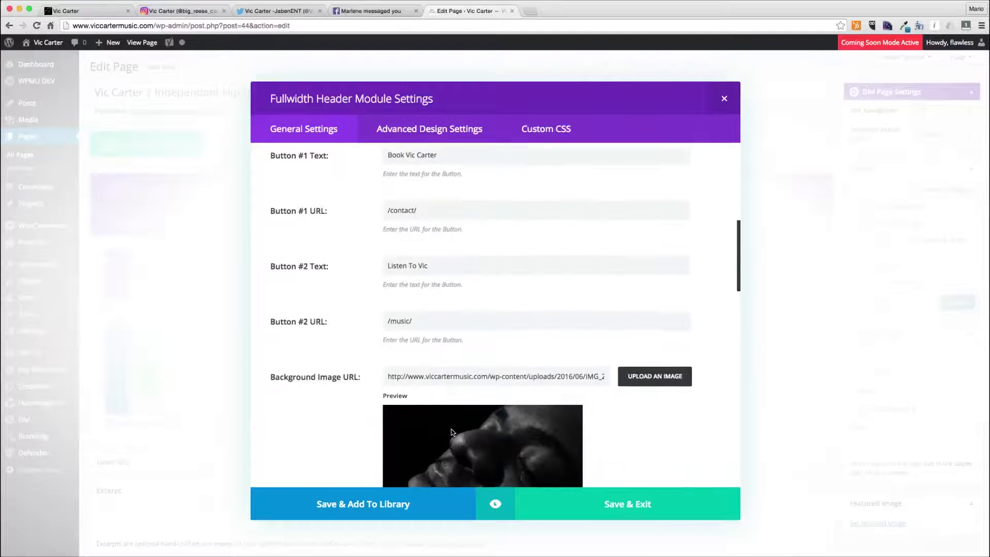
# - Preview the fullwidth header module with its background image and buttons
pyautogui.click(494, 506)
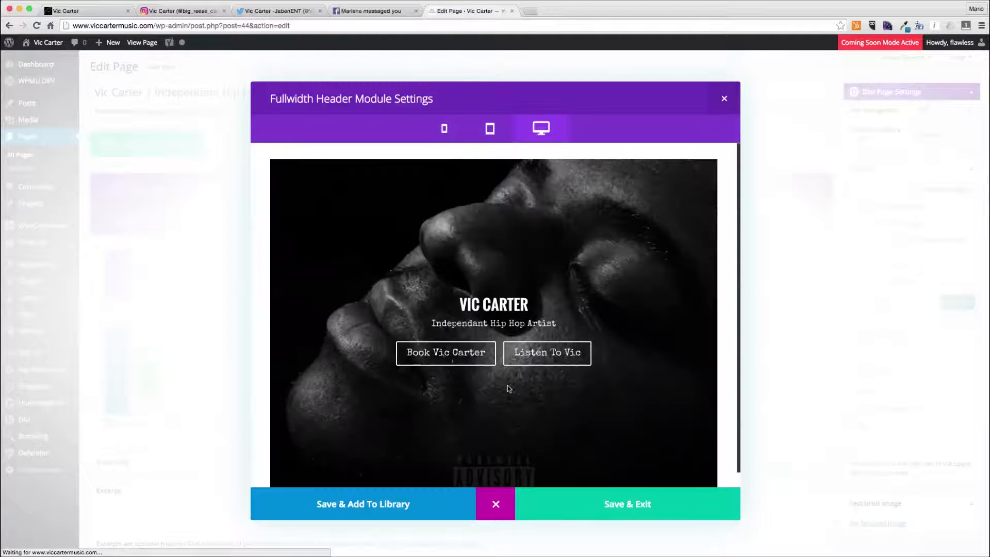
pyautogui.scroll(-1, 508, 387)
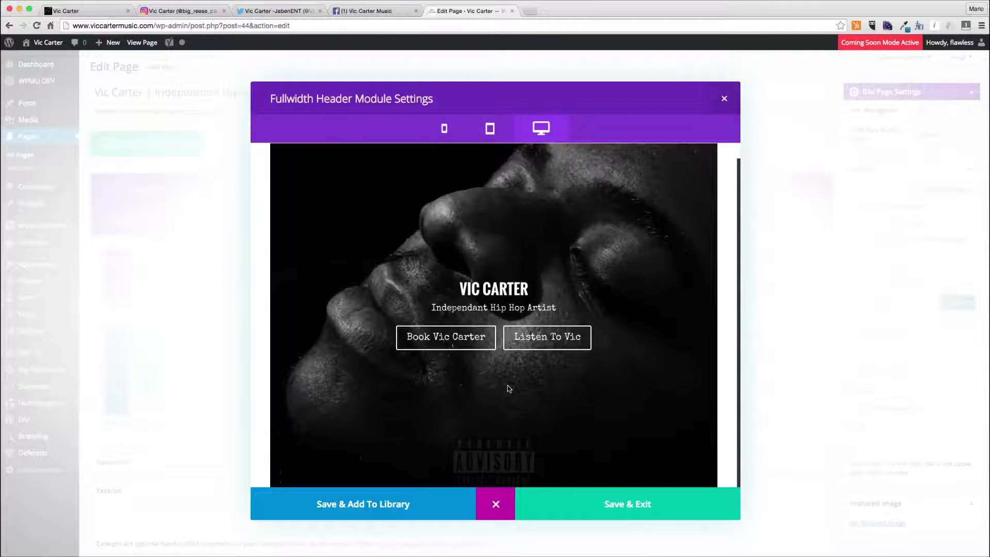
pyautogui.scroll(1, 507, 386)
pyautogui.scroll(-1, 507, 386)
pyautogui.moveTo(453, 272); pyautogui.dragTo(531, 290)
pyautogui.click(496, 505)
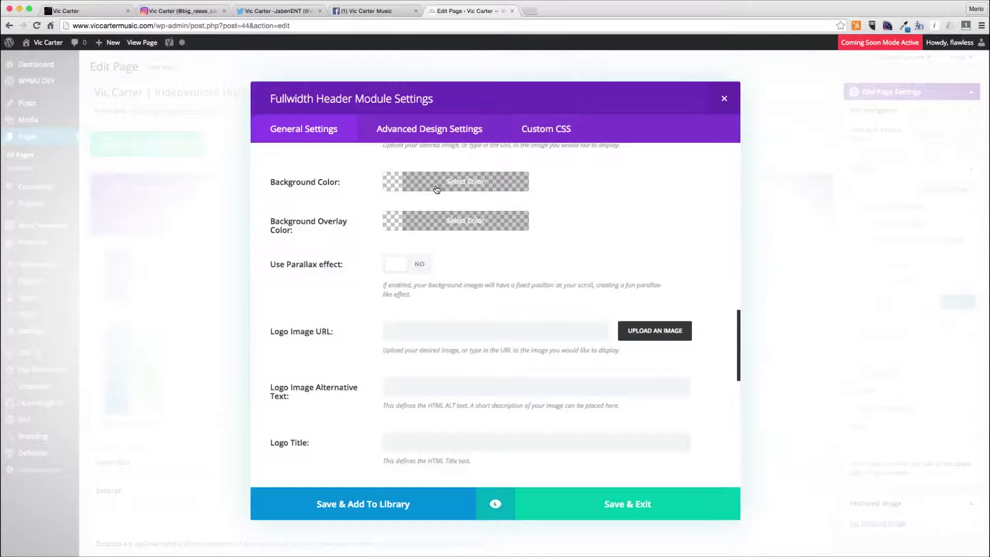
# - Set the header's title font size to 60px in the advanced design settings
pyautogui.scroll(8, 469, 225)
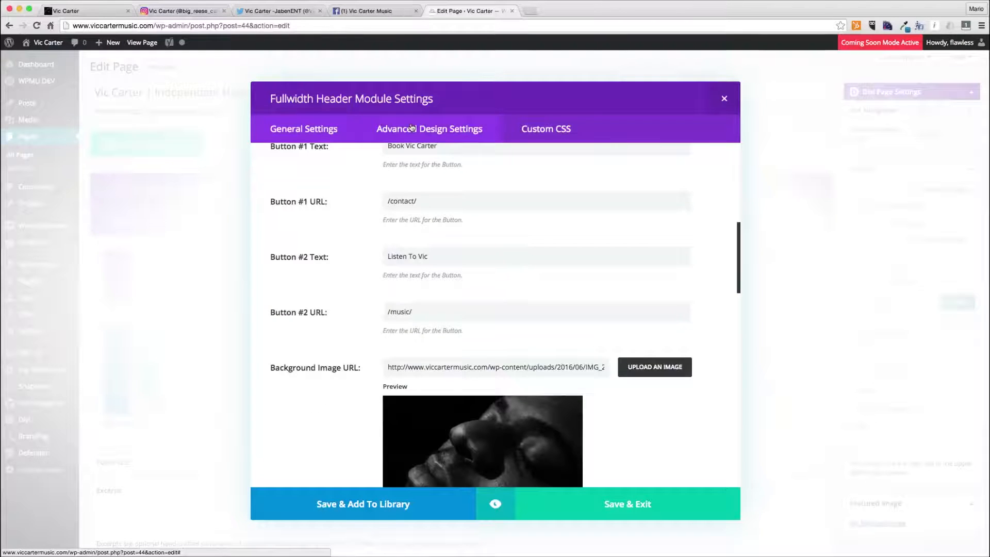
pyautogui.click(412, 128)
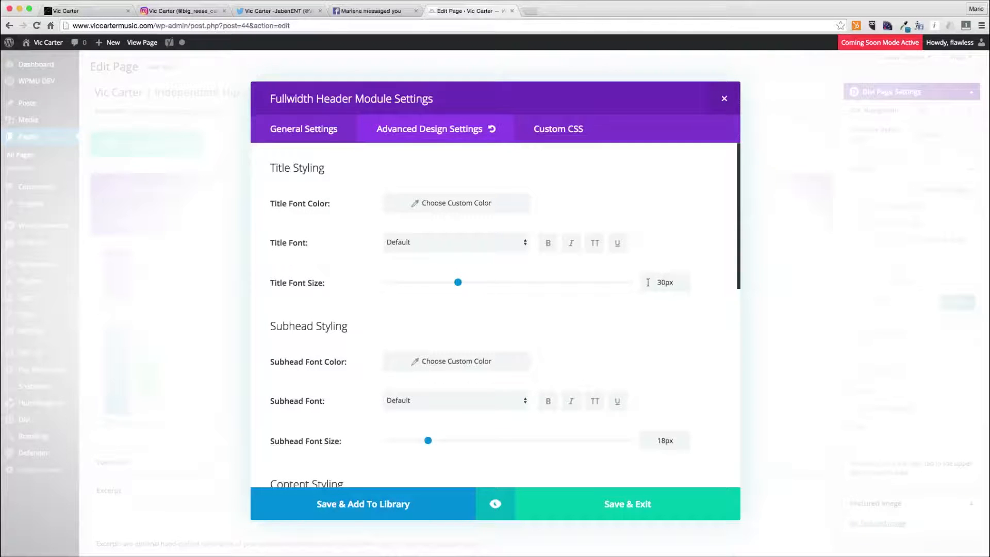
pyautogui.moveTo(664, 281); pyautogui.dragTo(628, 283)
pyautogui.write('60')
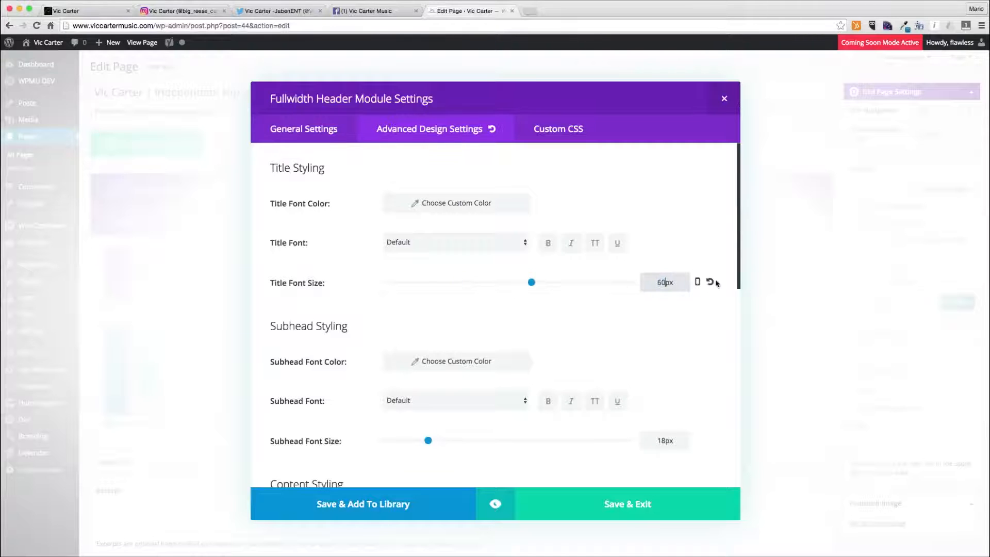
# - Enable responsive title font sizes and enter a smaller title font size for tablets
pyautogui.click(697, 284)
pyautogui.click(498, 287)
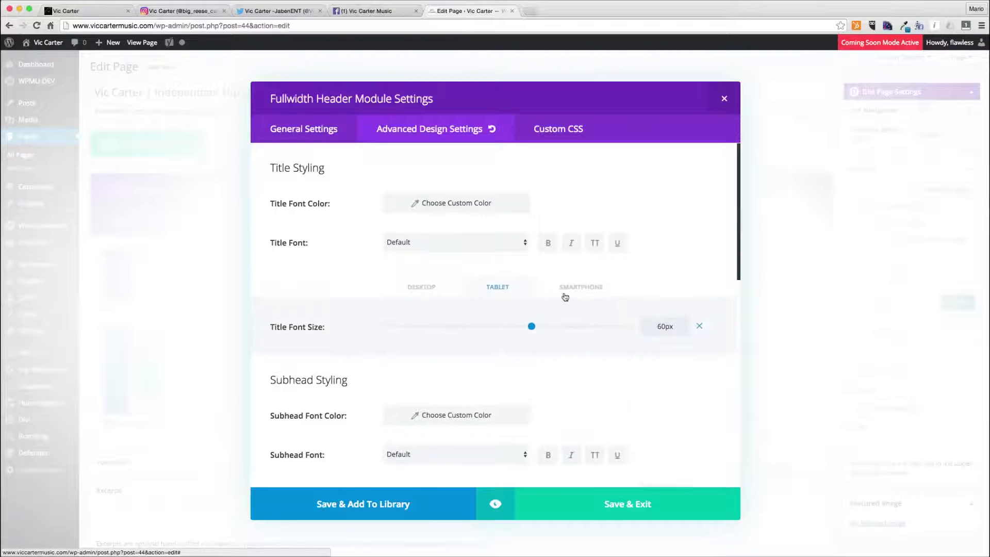
pyautogui.moveTo(662, 327); pyautogui.dragTo(609, 329)
pyautogui.write('3')
pyautogui.click(415, 290)
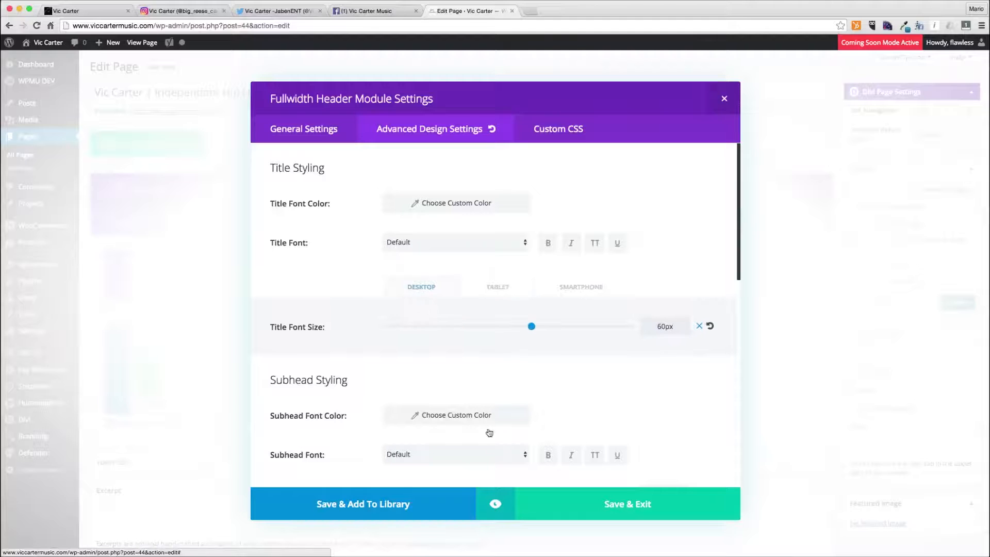
# - Preview the header in tablet and desktop views, then save and exit the module settings
pyautogui.click(489, 503)
pyautogui.click(503, 131)
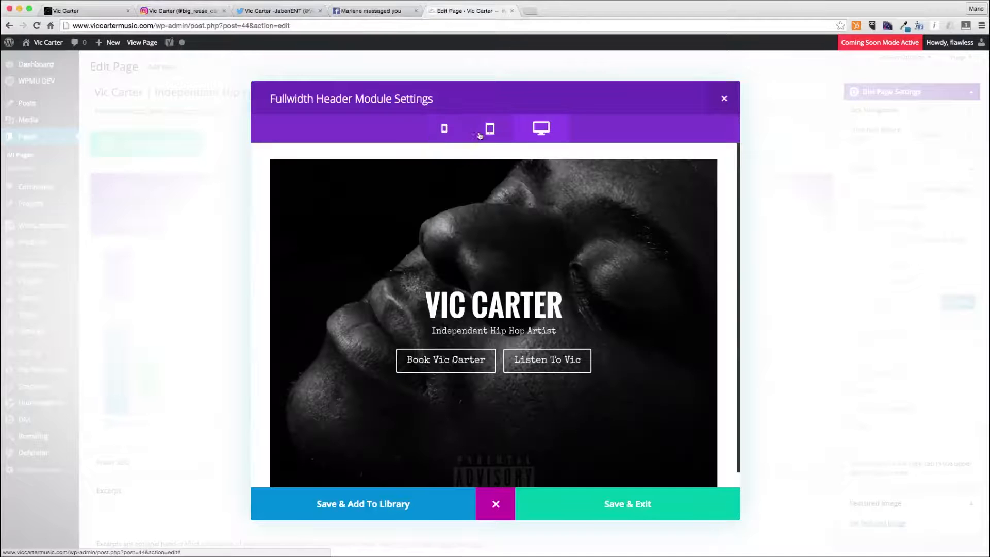
pyautogui.click(456, 133)
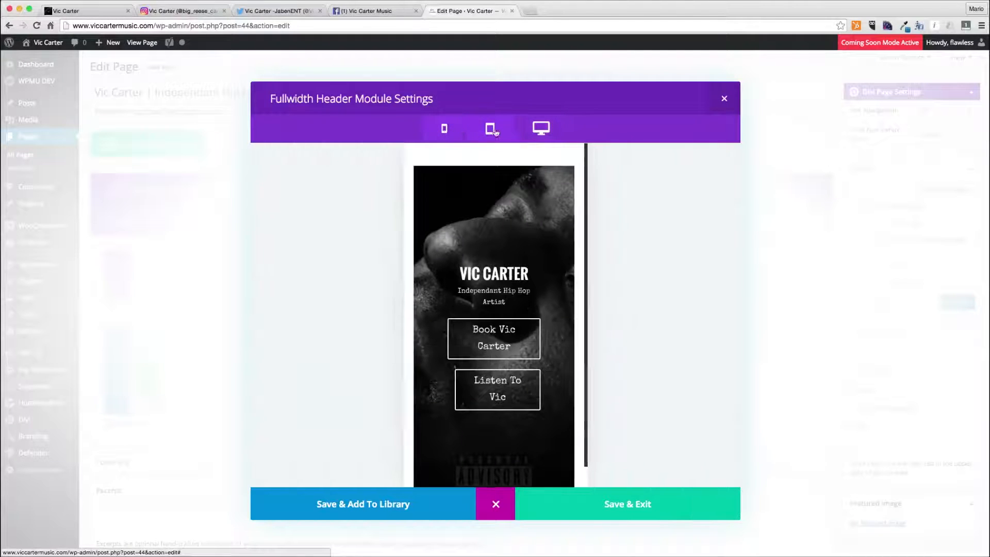
pyautogui.click(527, 131)
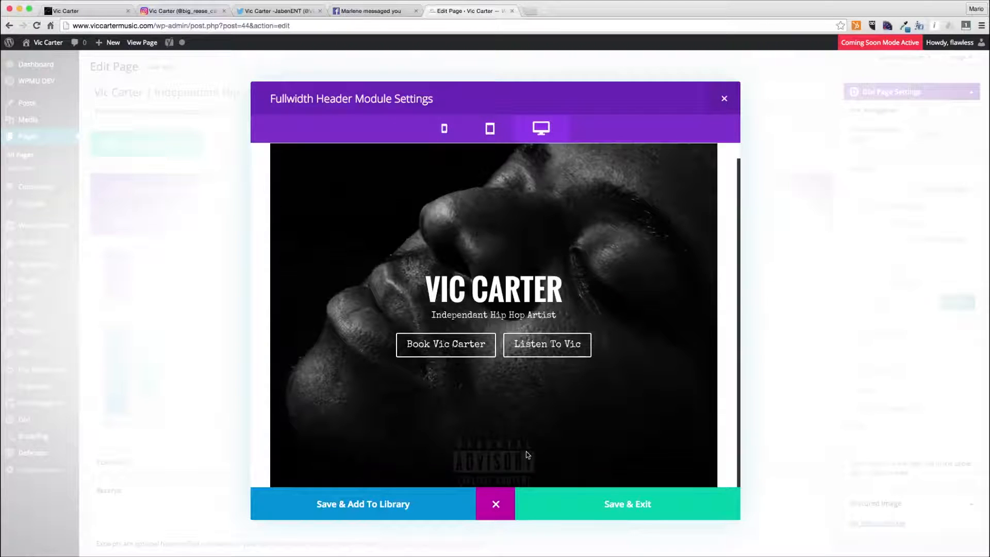
pyautogui.click(610, 504)
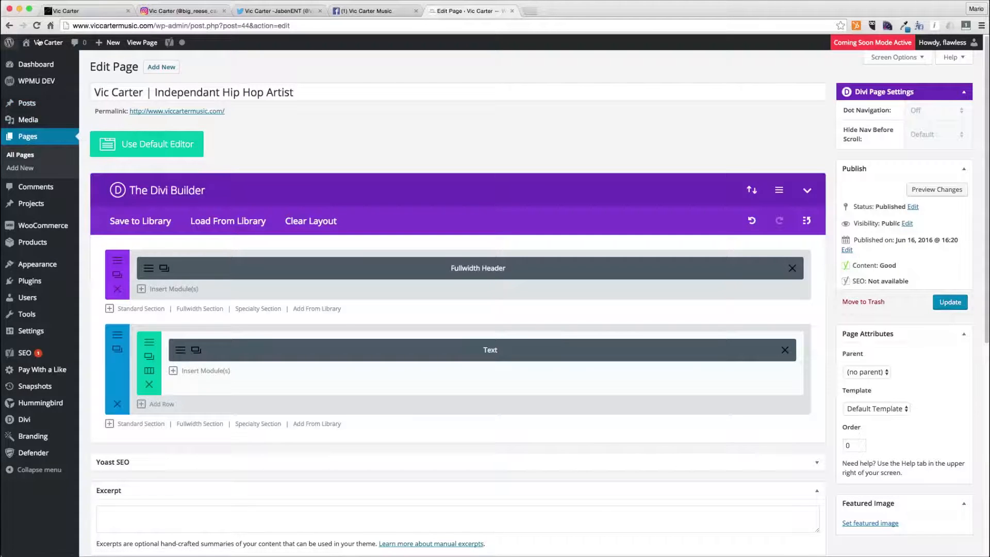
# - Open BIO.rtf from the Vic Carter Music Site folder and select its first biography paragraph
pyautogui.press('super+Tab')
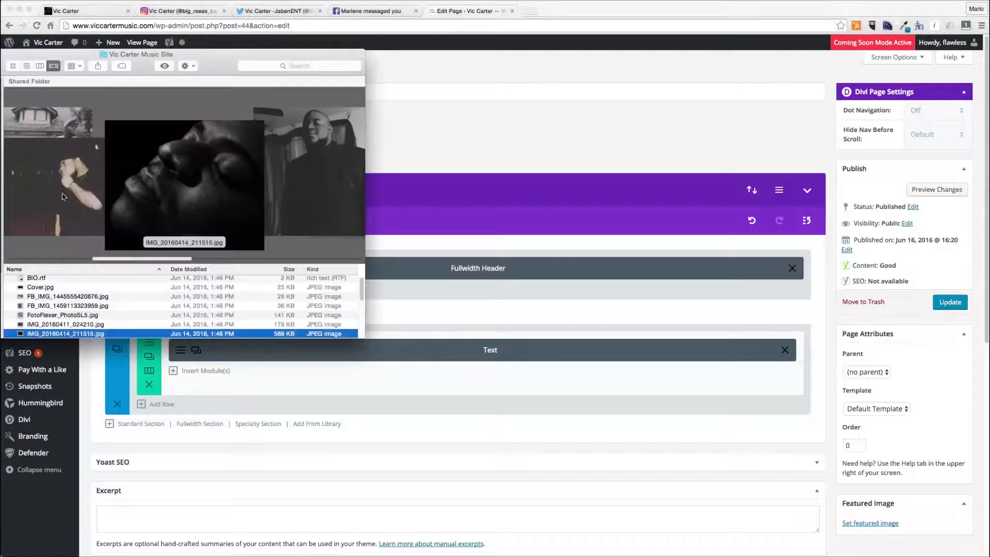
pyautogui.doubleClick(67, 278)
pyautogui.click(764, 250)
pyautogui.click(684, 177)
pyautogui.click(649, 170)
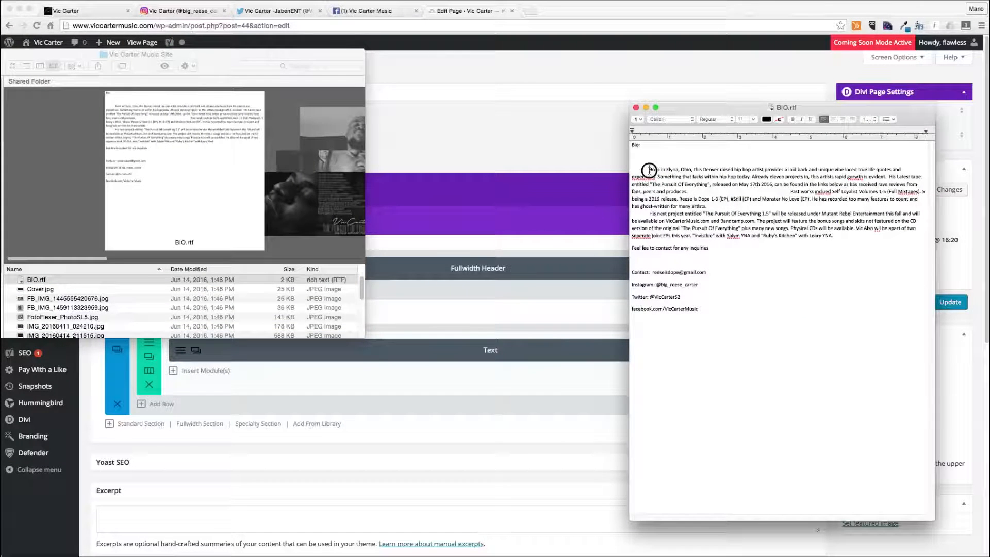
pyautogui.moveTo(648, 170); pyautogui.dragTo(692, 192)
pyautogui.press('super+c')
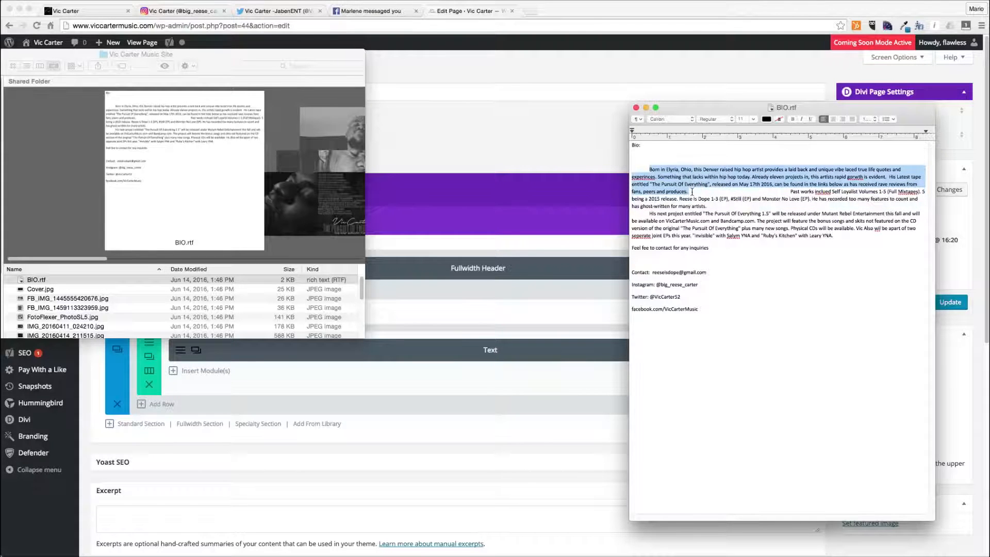
# - Paste the biography paragraph into the Text module's content and save the module
pyautogui.click(466, 341)
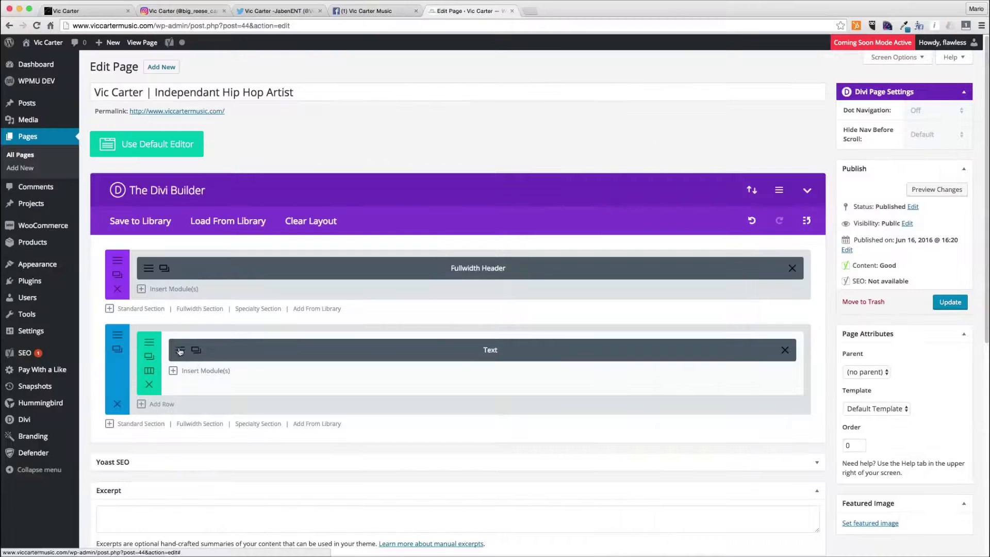
pyautogui.click(361, 350)
pyautogui.click(331, 393)
pyautogui.press('super+v')
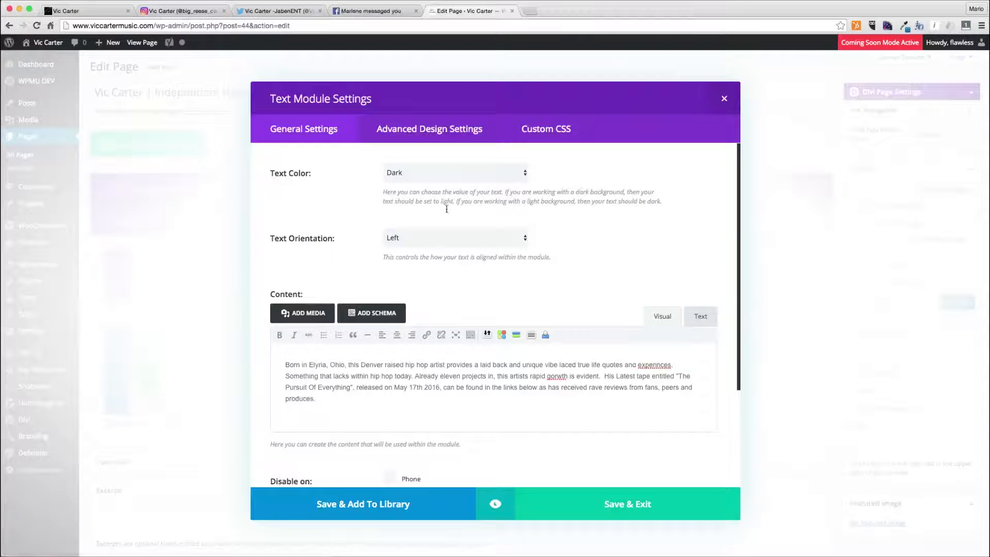
pyautogui.click(612, 507)
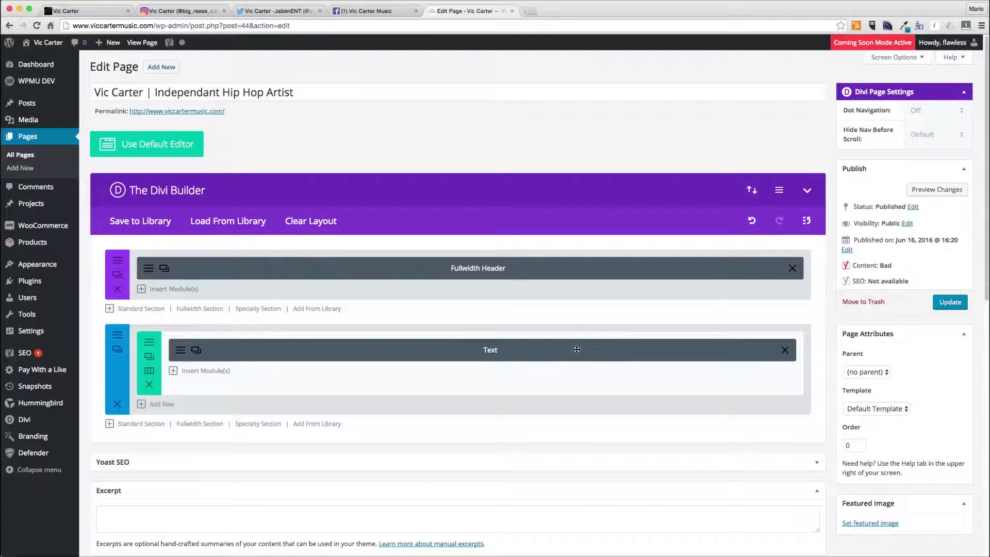
# - Change the row to two half-width columns and move the Text module into the right column
pyautogui.click(149, 370)
pyautogui.click(503, 170)
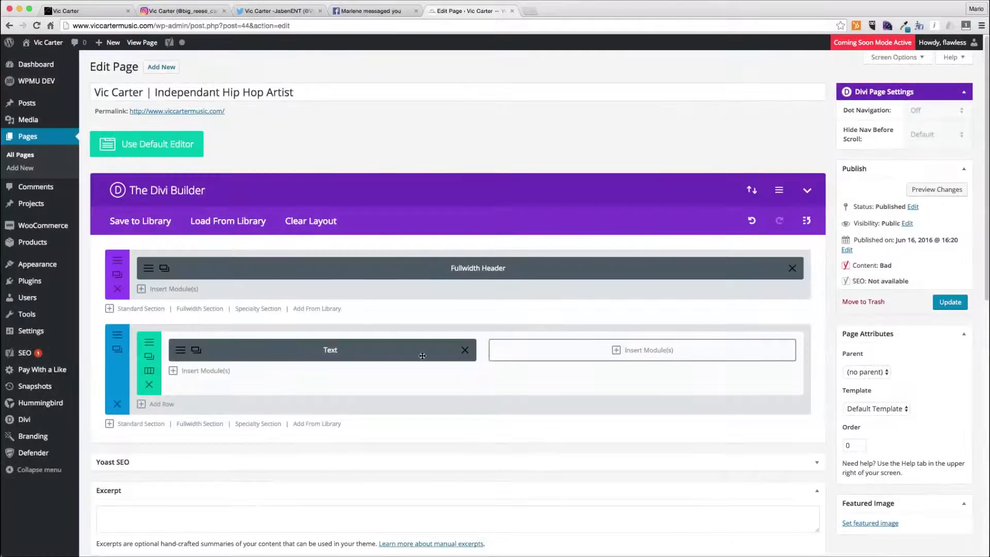
pyautogui.moveTo(422, 356); pyautogui.dragTo(624, 353)
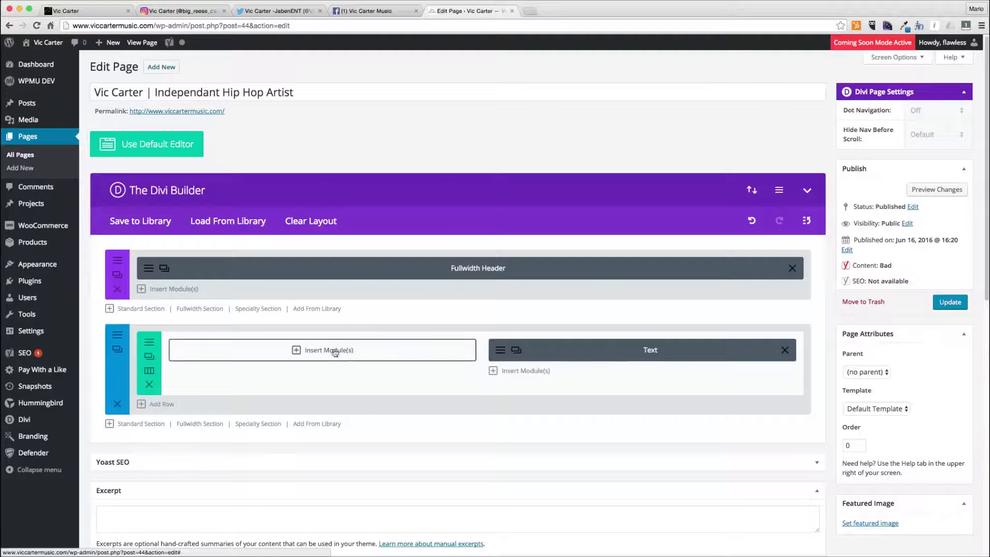
# - Add a new standard section with two half-width columns and insert an Image module using the dark portrait photo in its left column
pyautogui.click(140, 424)
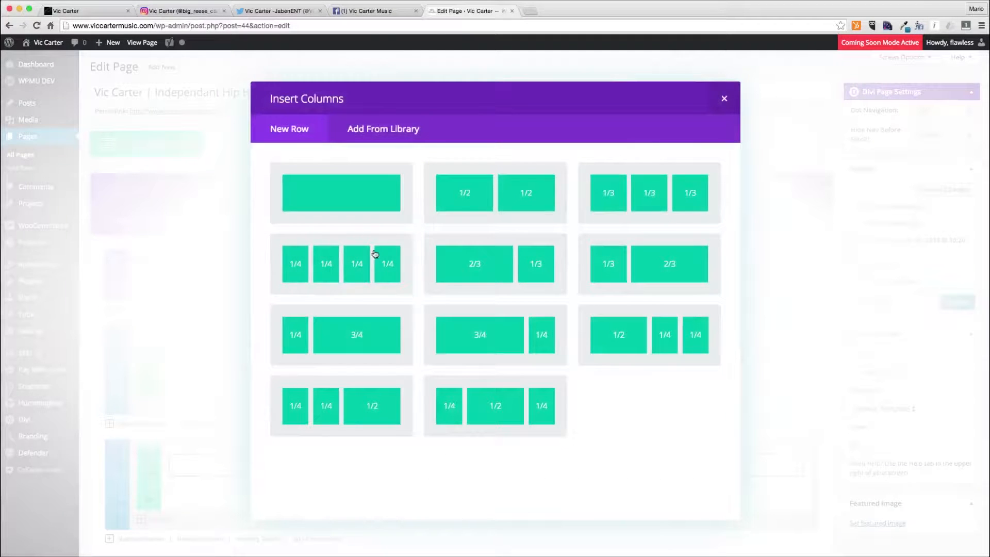
pyautogui.click(427, 221)
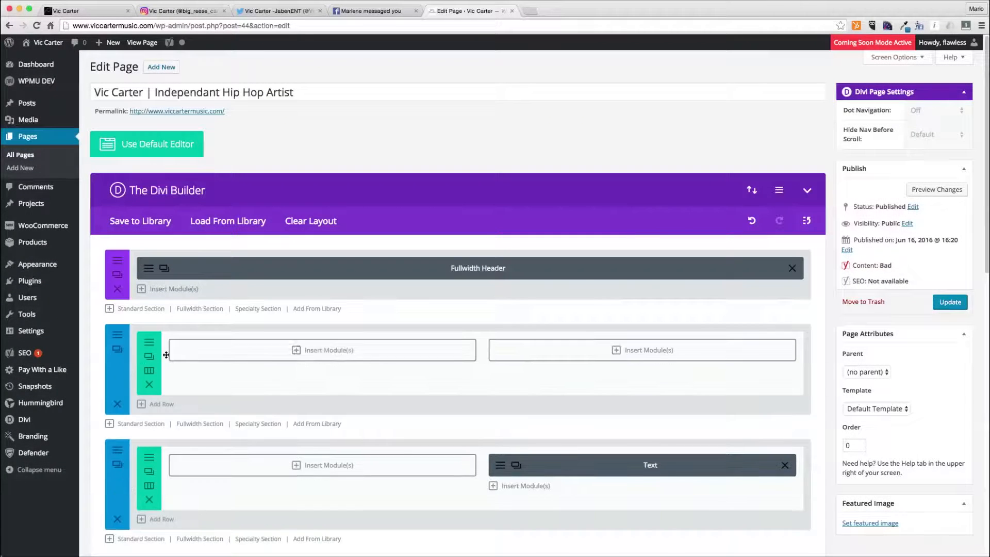
pyautogui.click(345, 360)
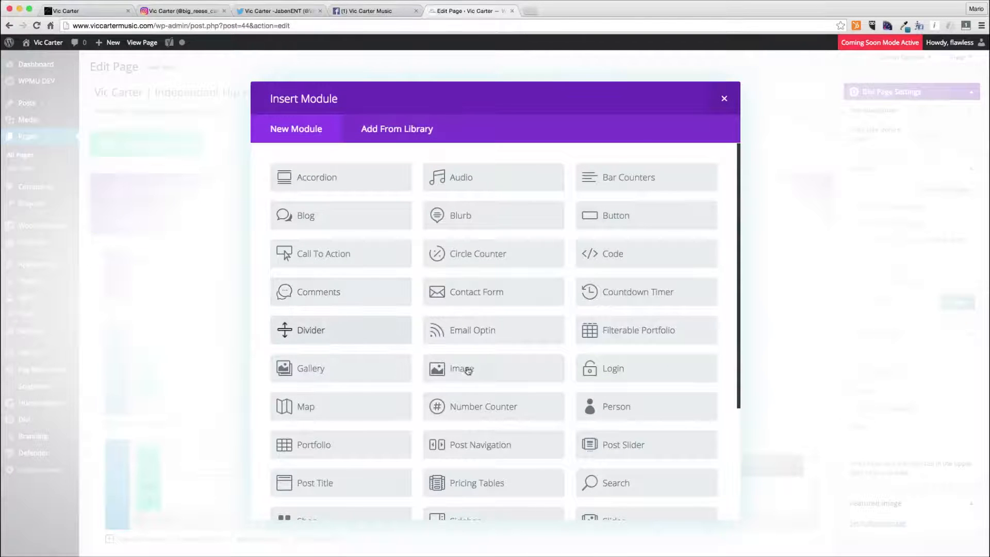
pyautogui.click(498, 370)
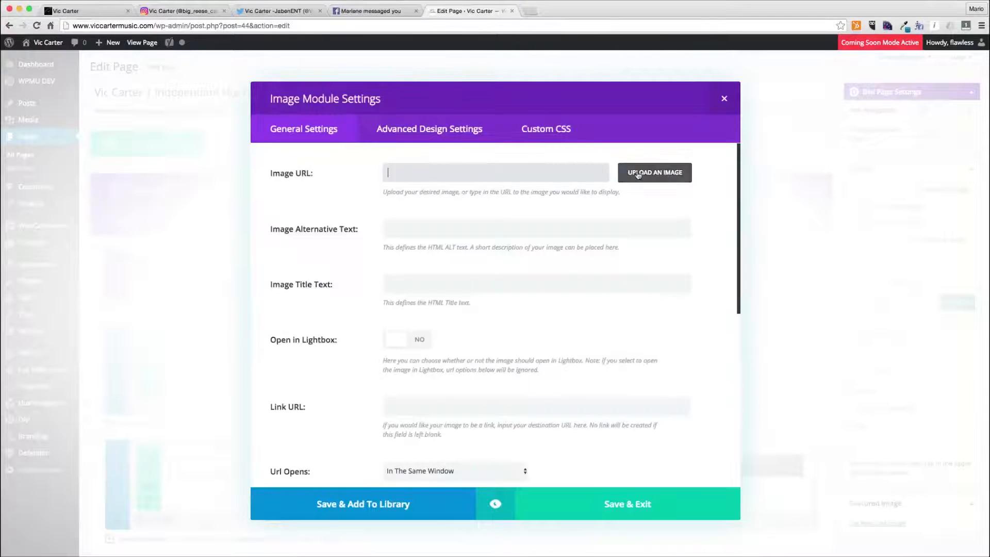
pyautogui.click(632, 174)
pyautogui.click(70, 158)
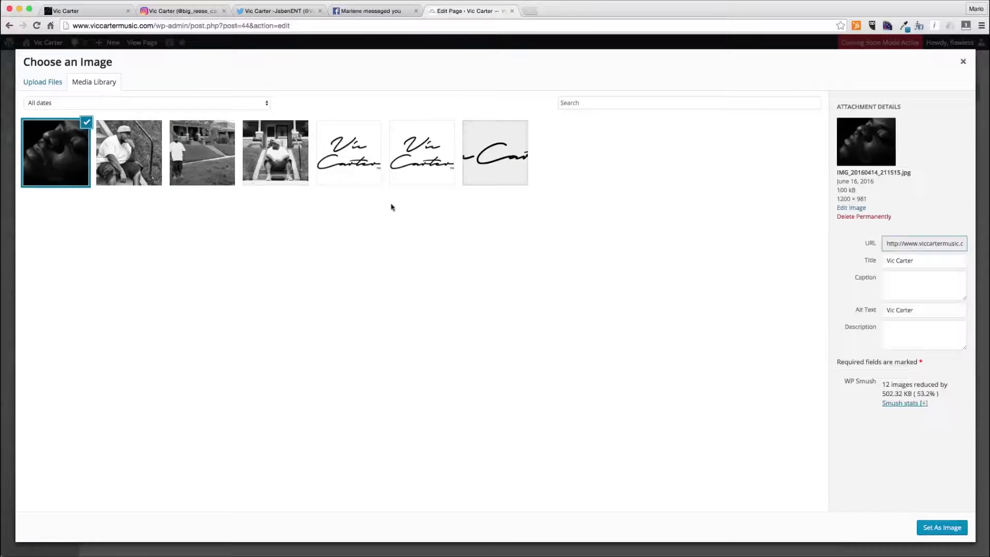
pyautogui.click(938, 532)
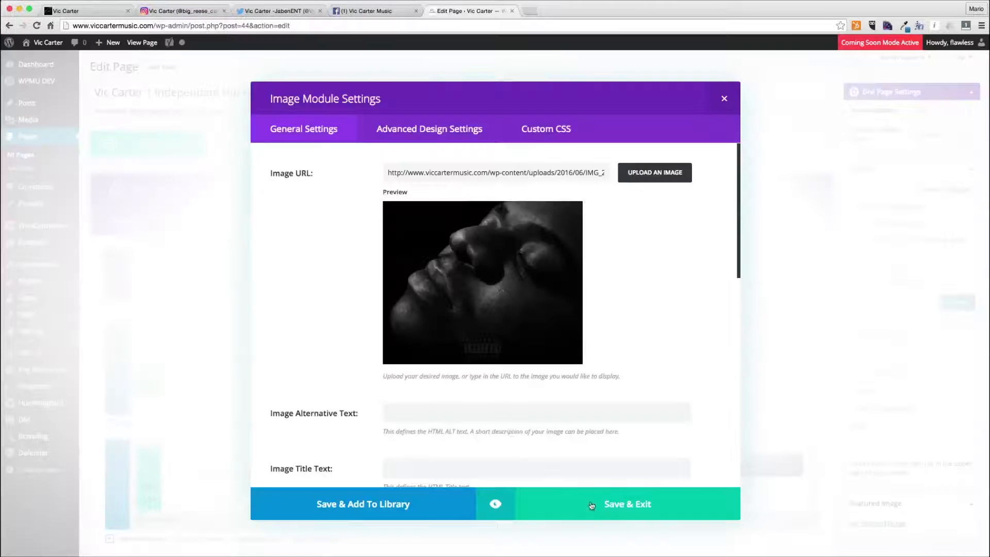
# - Set the image's alternative text and title text to The Pursuit of Everything and save the Image module
pyautogui.click(505, 411)
pyautogui.write('Vic Carter')
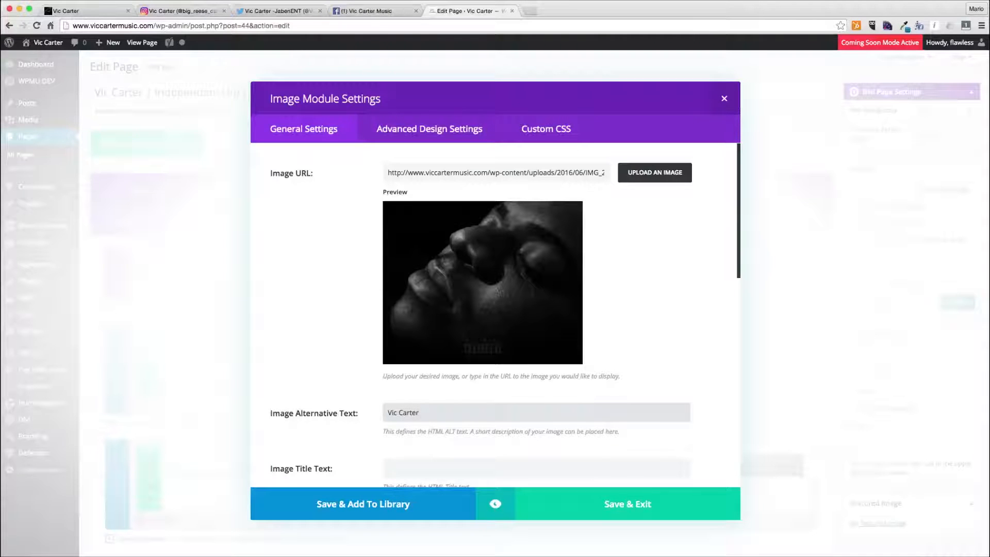
pyautogui.press('super+a')
pyautogui.write('The Pursuit of Everything')
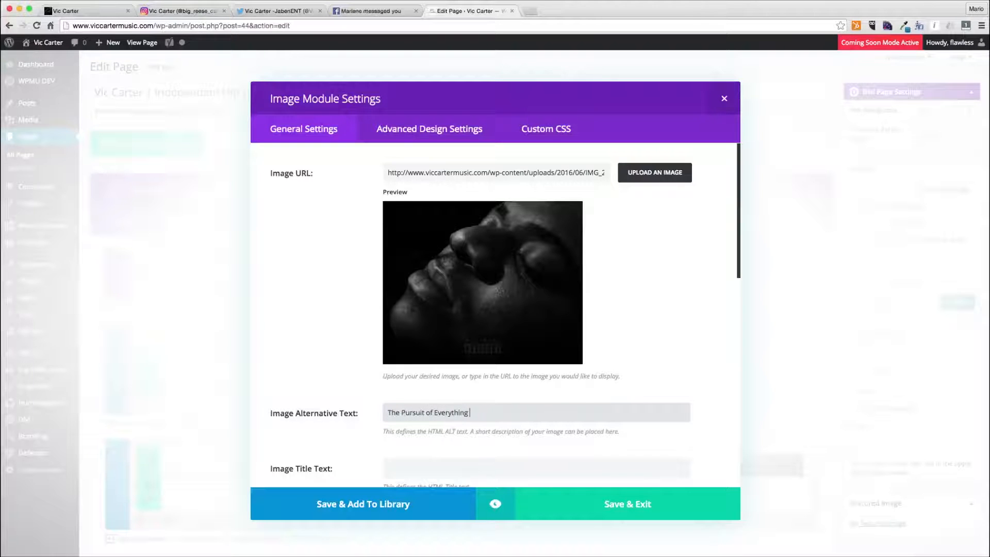
pyautogui.hotkey('ctrl', 'a')
pyautogui.hotkey('ctrl', 'c')
pyautogui.press('Tab')
pyautogui.hotkey('ctrl', 'v')
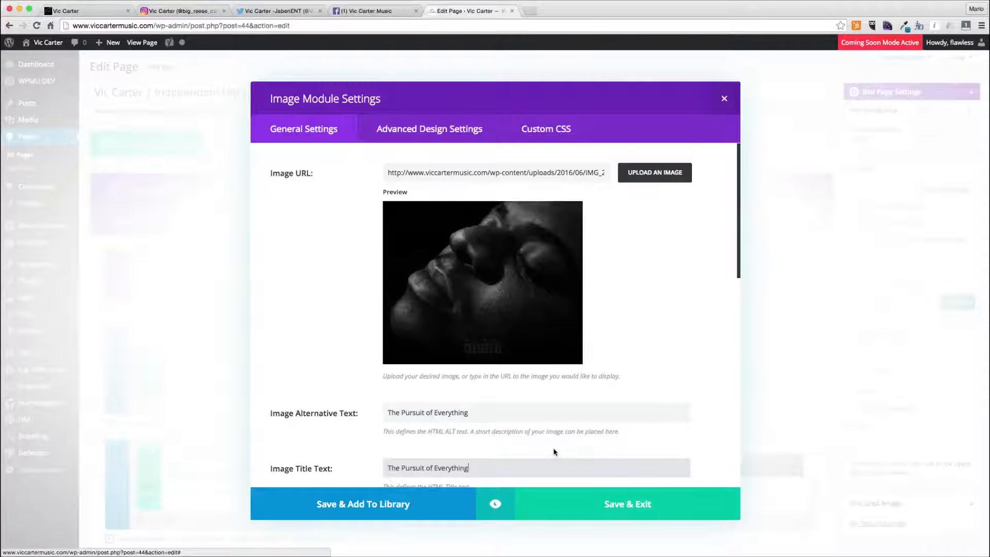
pyautogui.scroll(-3, 555, 452)
pyautogui.scroll(-3, 554, 452)
pyautogui.click(426, 335)
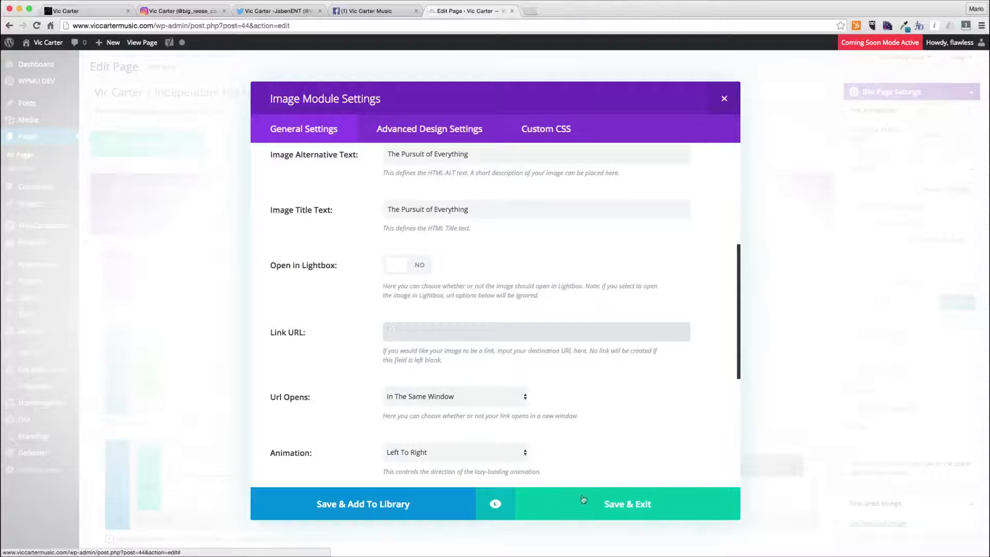
pyautogui.click(606, 511)
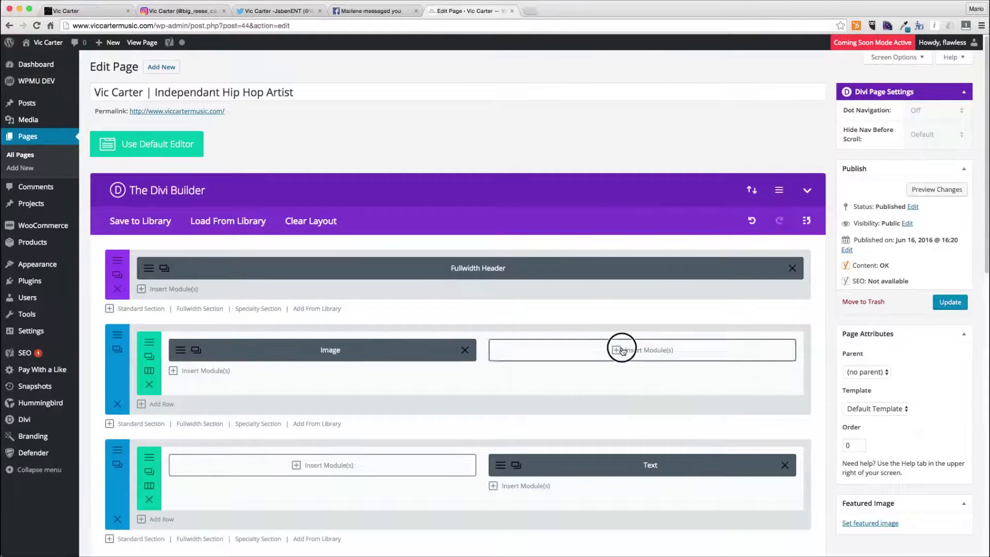
# - Add a Blurb module to the right column titled The Pursuit of Everything: The Self Loyalist Finale, checking the Facebook cover photo
pyautogui.click(621, 349)
pyautogui.scroll(-4, 473, 478)
pyautogui.scroll(3, 602, 429)
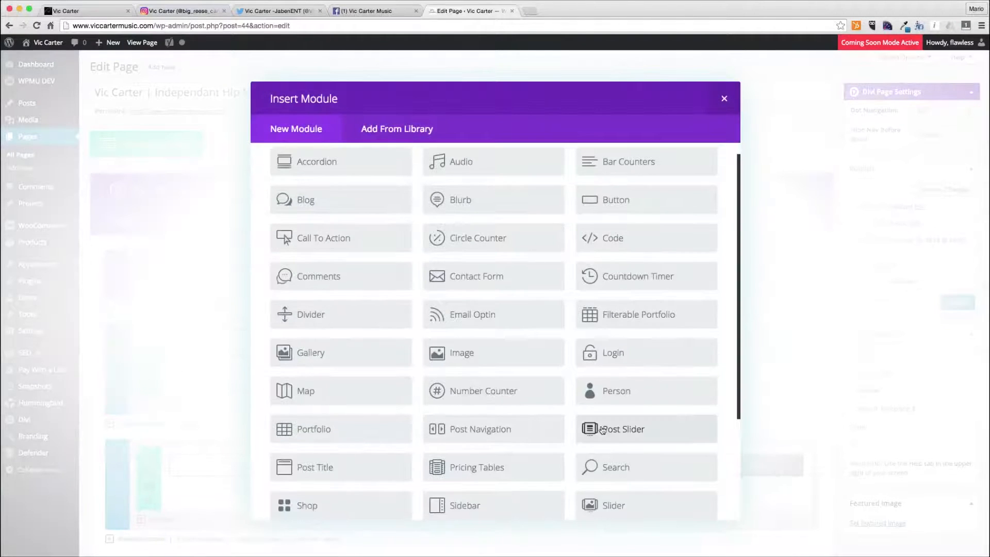
pyautogui.scroll(1, 603, 429)
pyautogui.click(463, 217)
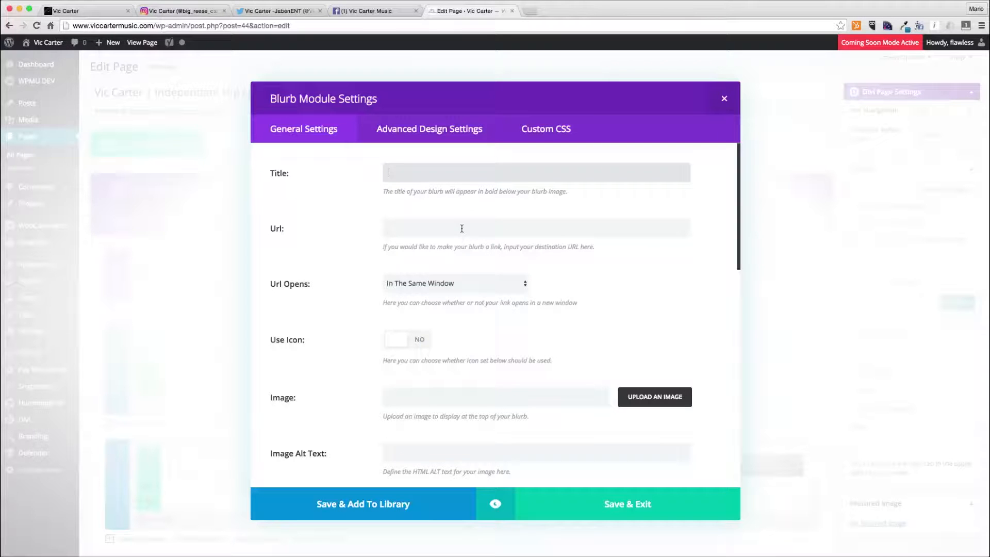
pyautogui.write('The Pursuit of Everything: The')
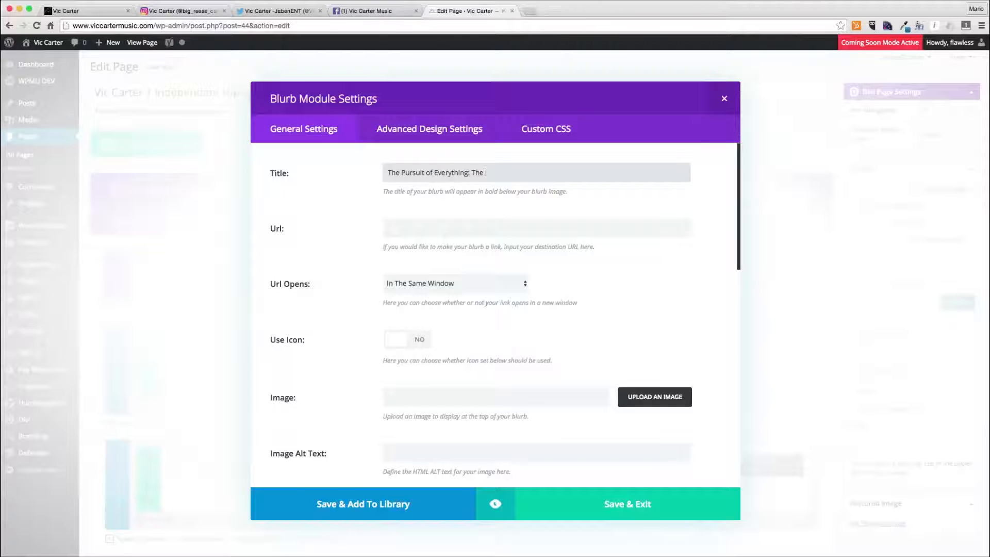
pyautogui.click(356, 10)
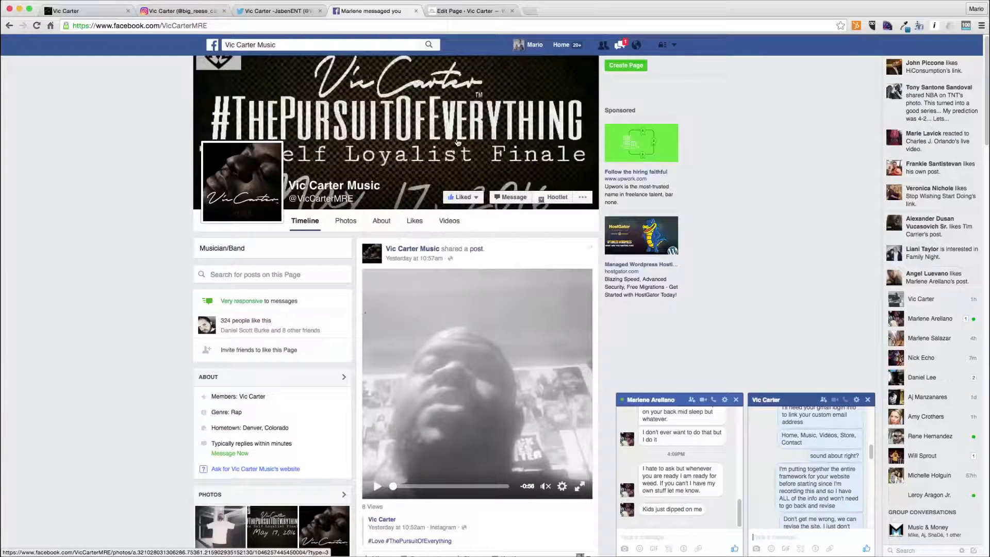
pyautogui.click(458, 111)
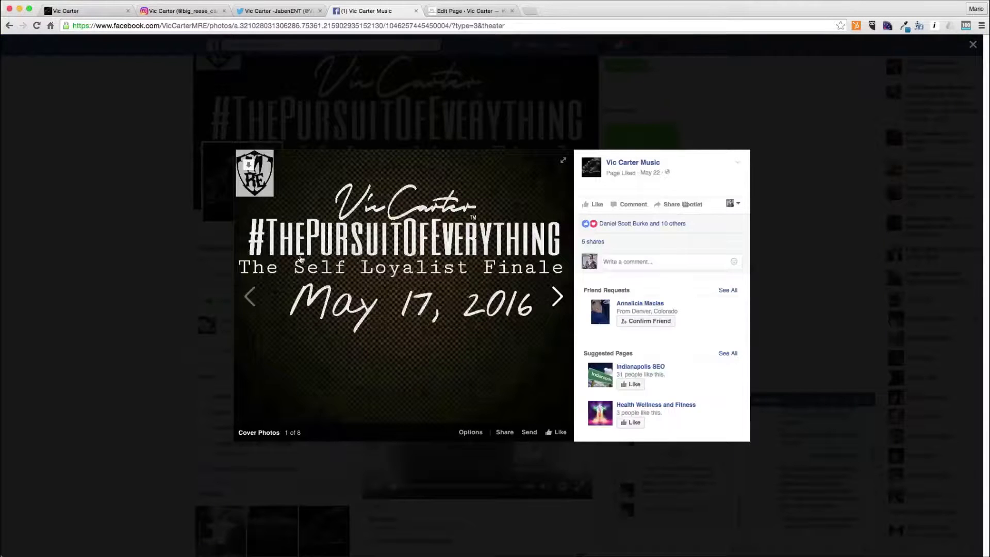
pyautogui.click(471, 12)
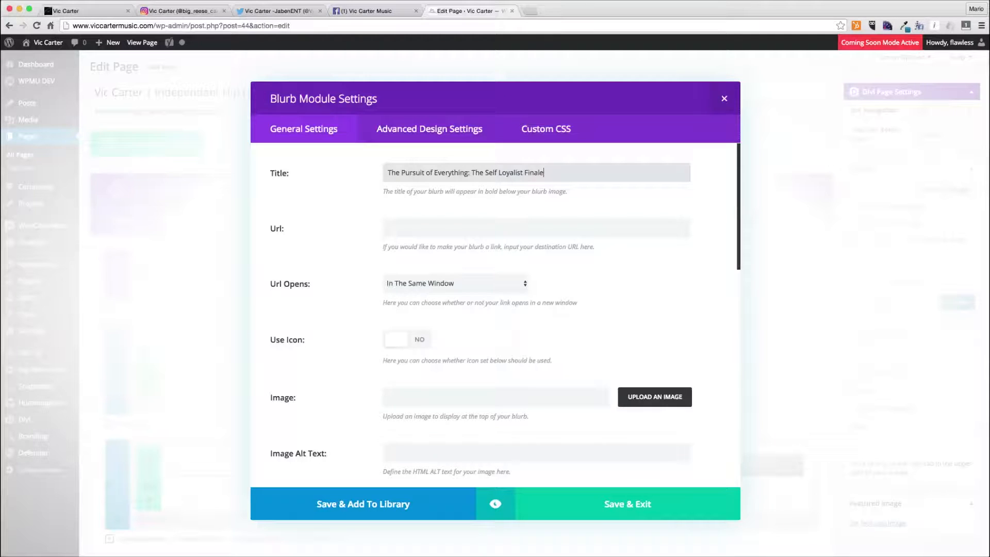
# - Set the blurb's URL to #, turn on Use Icon, and choose the music note icon
pyautogui.press('Tab')
pyautogui.click(482, 281)
pyautogui.click(426, 341)
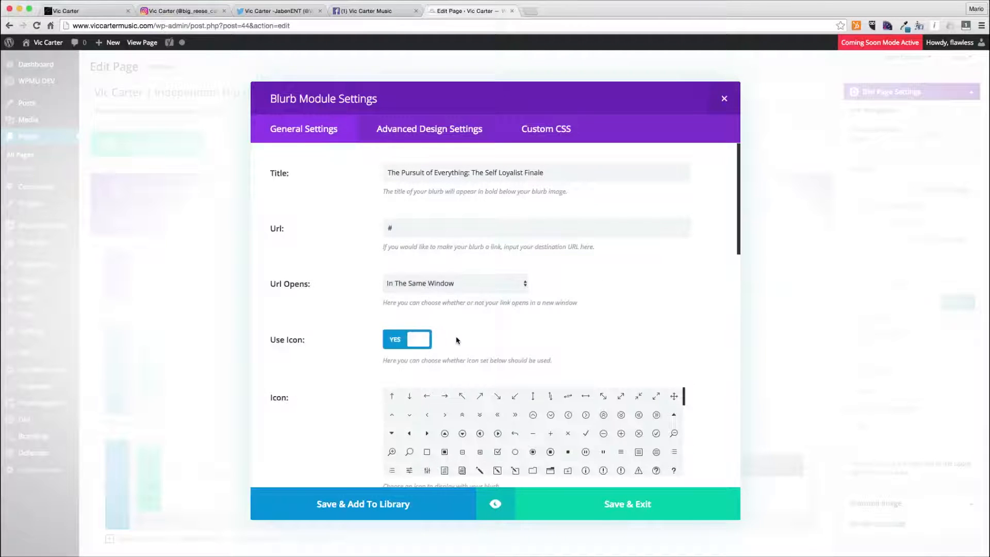
pyautogui.scroll(-2, 506, 413)
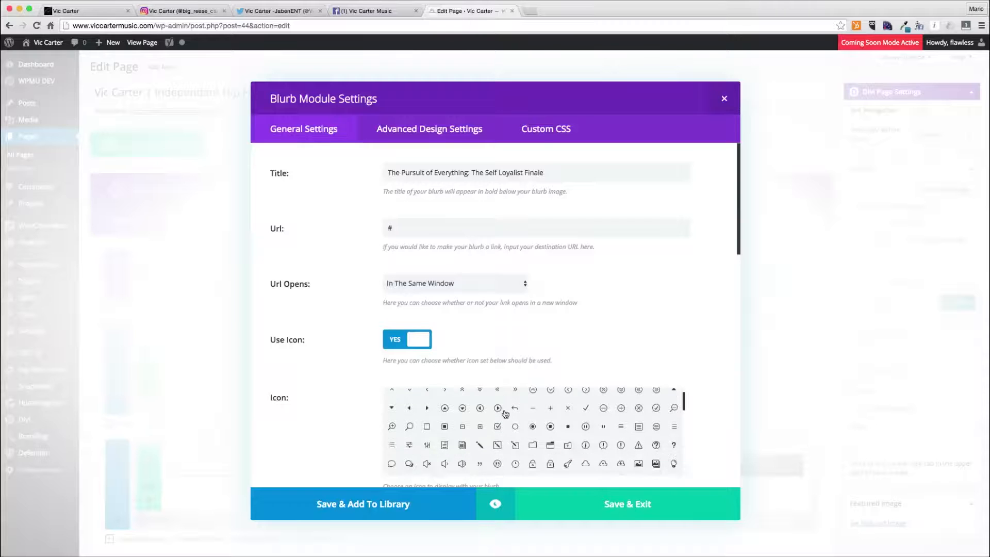
pyautogui.scroll(-1, 506, 414)
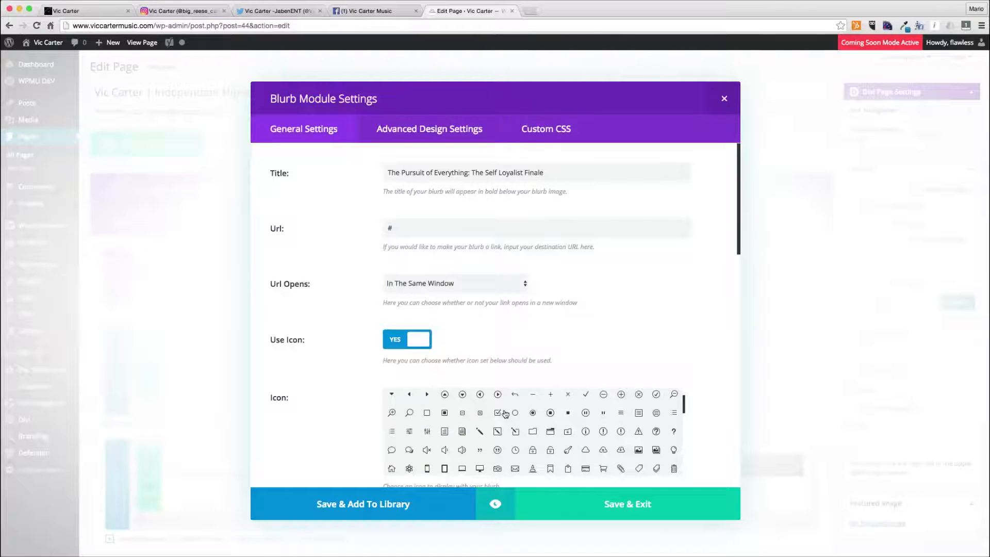
pyautogui.scroll(-5, 506, 414)
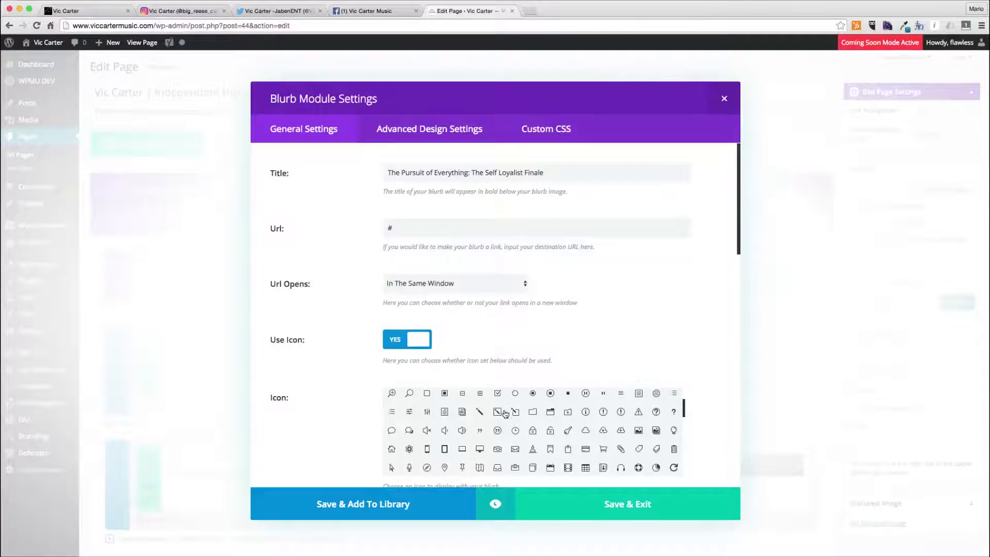
pyautogui.click(516, 451)
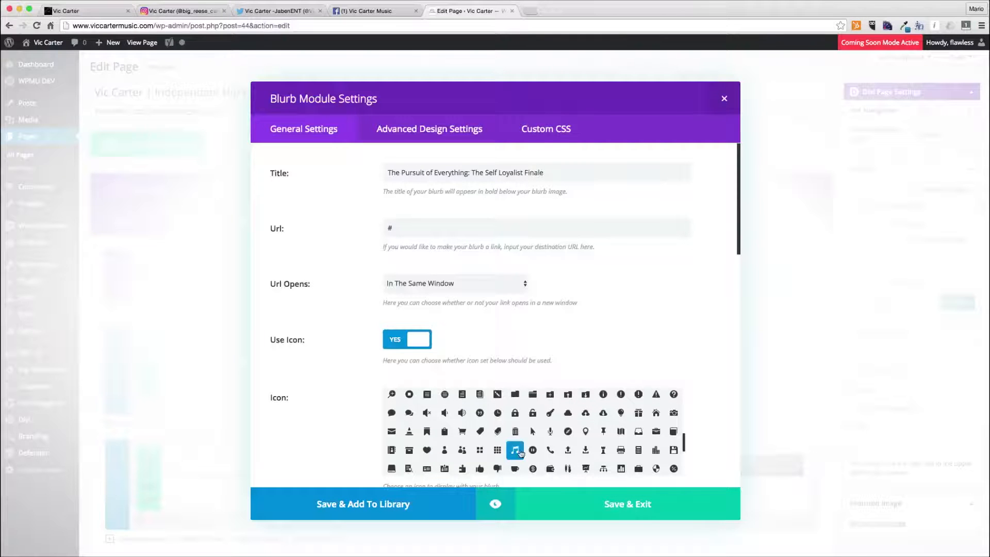
# - Set the blurb's icon color to the dark gray swatch and its icon placement to Left
pyautogui.scroll(-3, 522, 420)
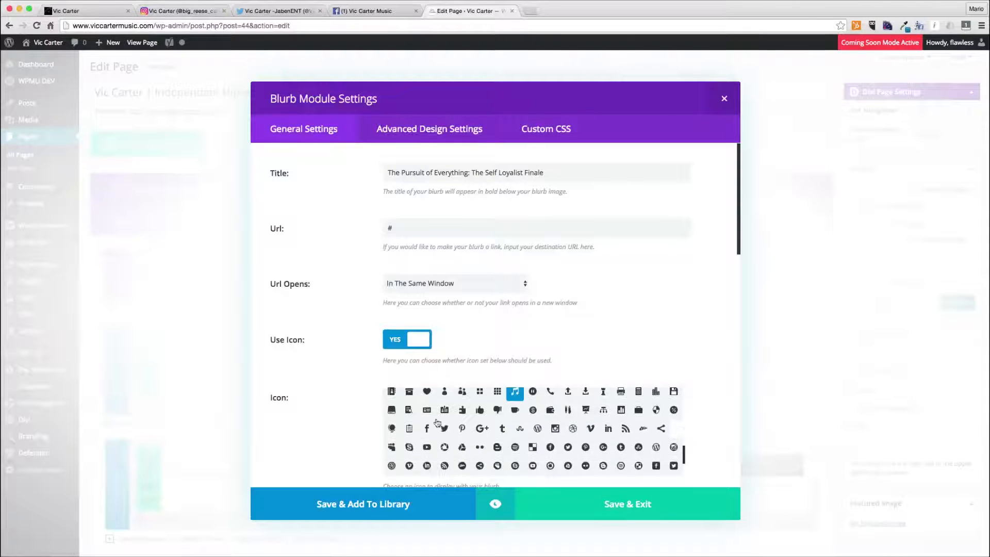
pyautogui.scroll(-5, 339, 419)
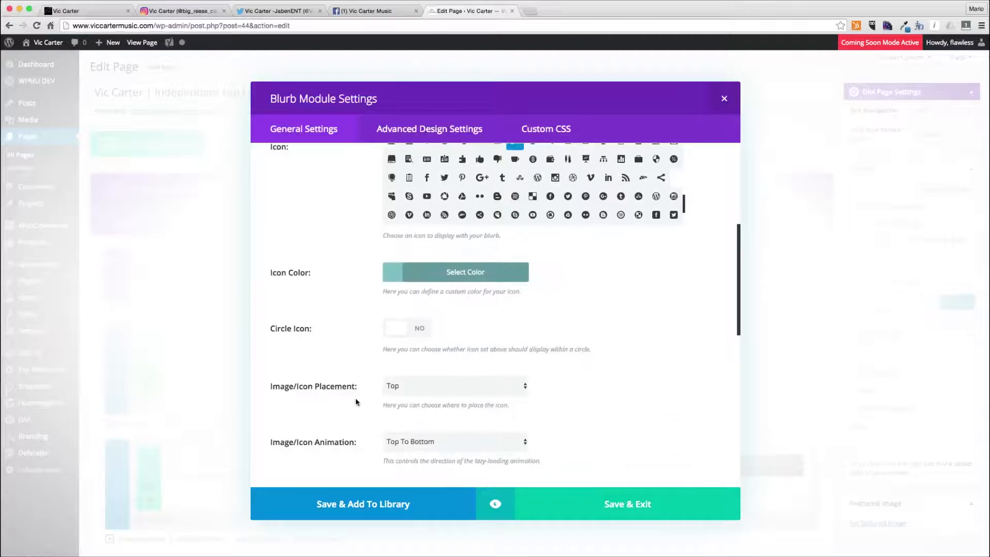
pyautogui.click(454, 247)
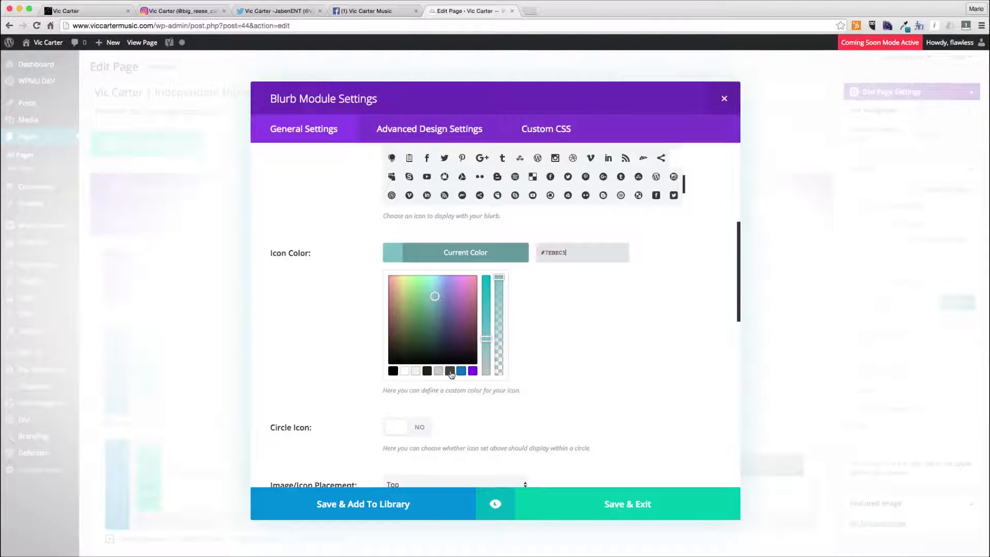
pyautogui.click(450, 371)
pyautogui.click(466, 254)
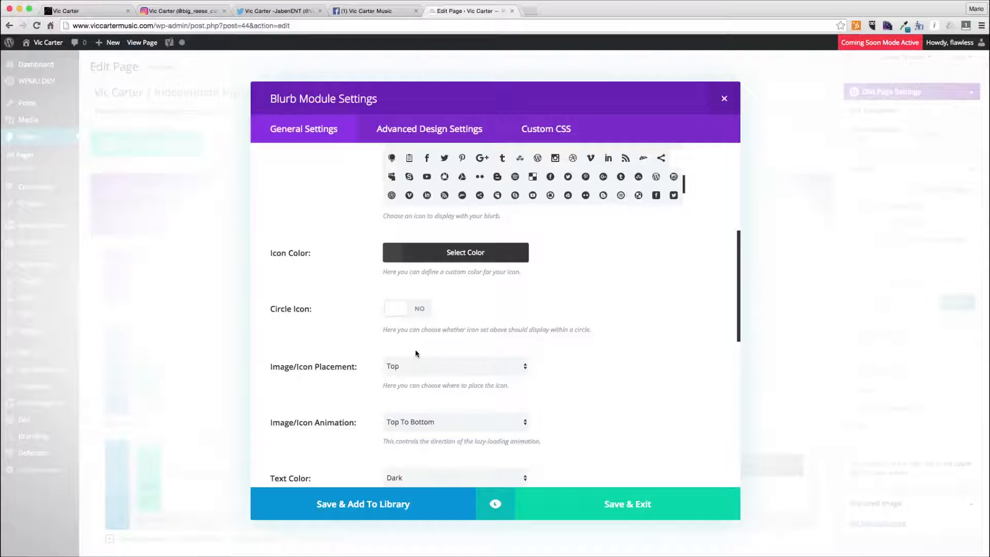
pyautogui.click(420, 366)
pyautogui.click(421, 375)
# - Paste text into the blurb content, undo the paste, and save the Blurb module
pyautogui.scroll(-5, 374, 392)
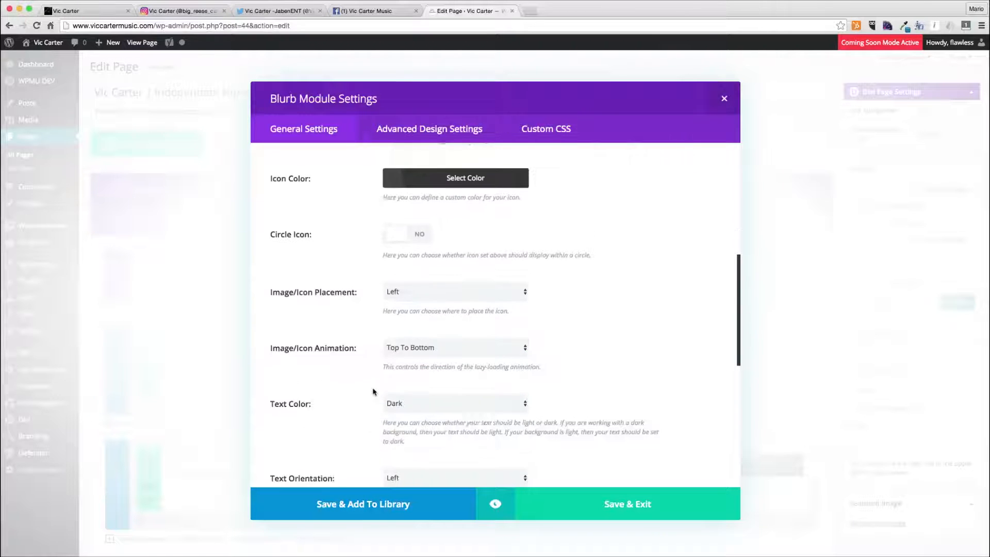
pyautogui.scroll(3, 374, 392)
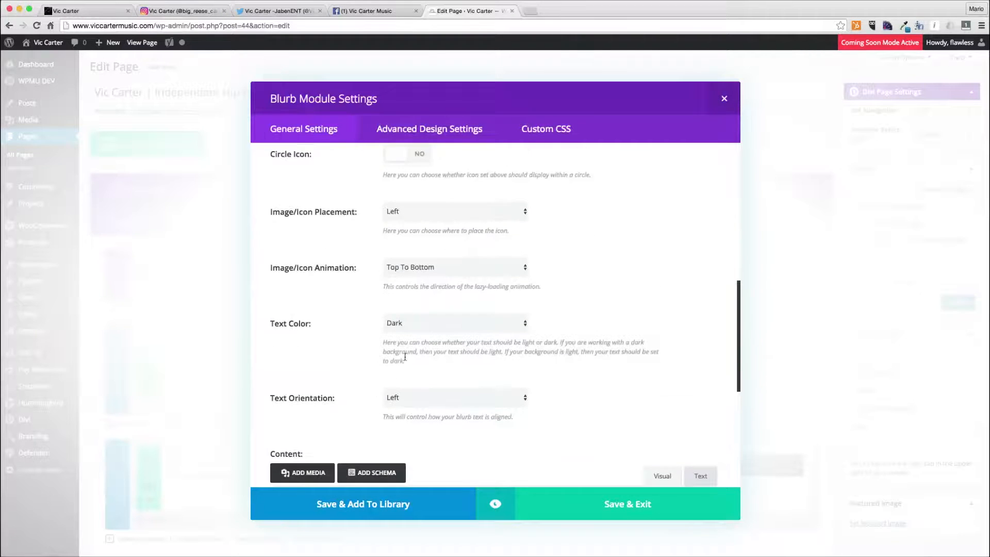
pyautogui.scroll(-3, 411, 392)
pyautogui.scroll(-1, 411, 396)
pyautogui.click(391, 433)
pyautogui.write('The Pursuit of Everything')
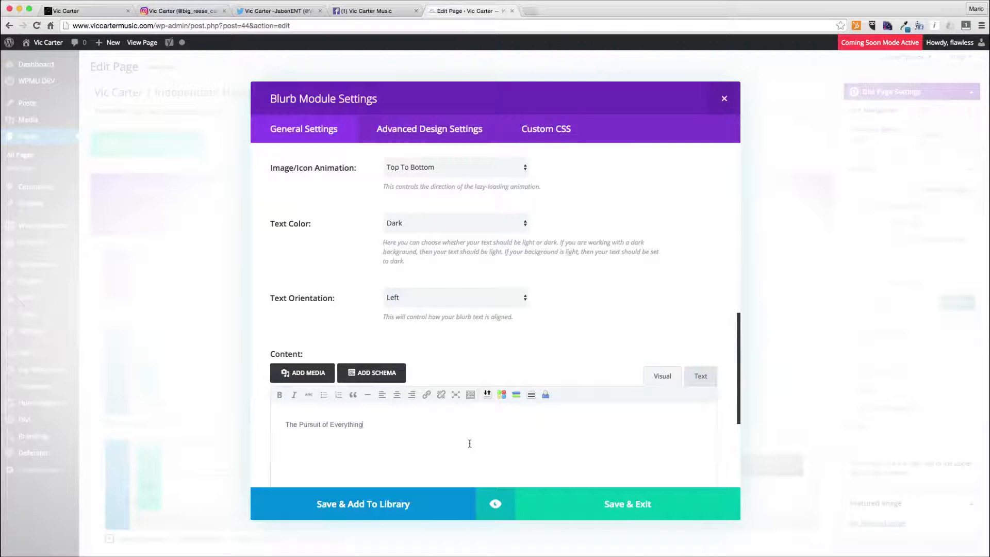
pyautogui.press('super+z')
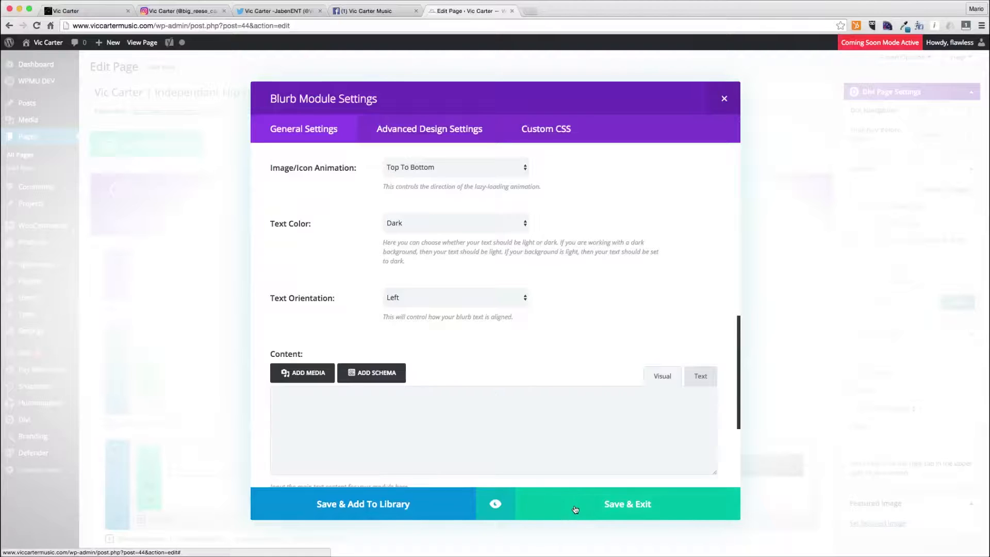
pyautogui.click(553, 501)
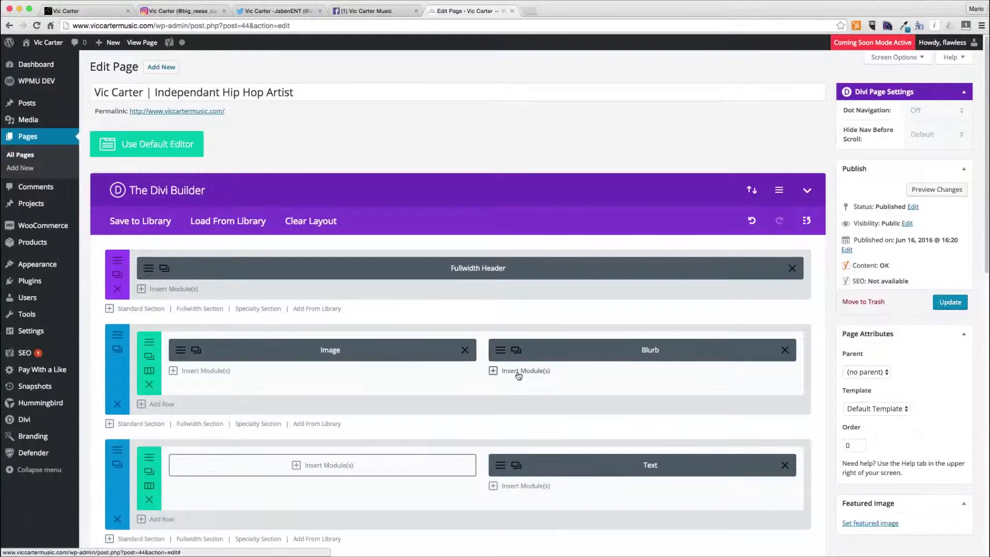
# - Add a Button module below the blurb with URL #, button text Purchase and right alignment, then save it
pyautogui.click(519, 372)
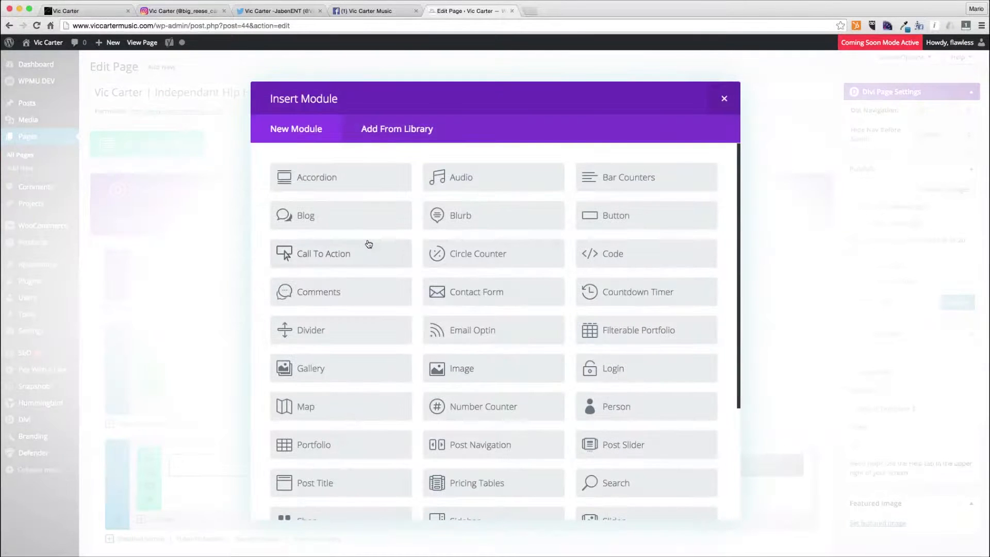
pyautogui.click(609, 217)
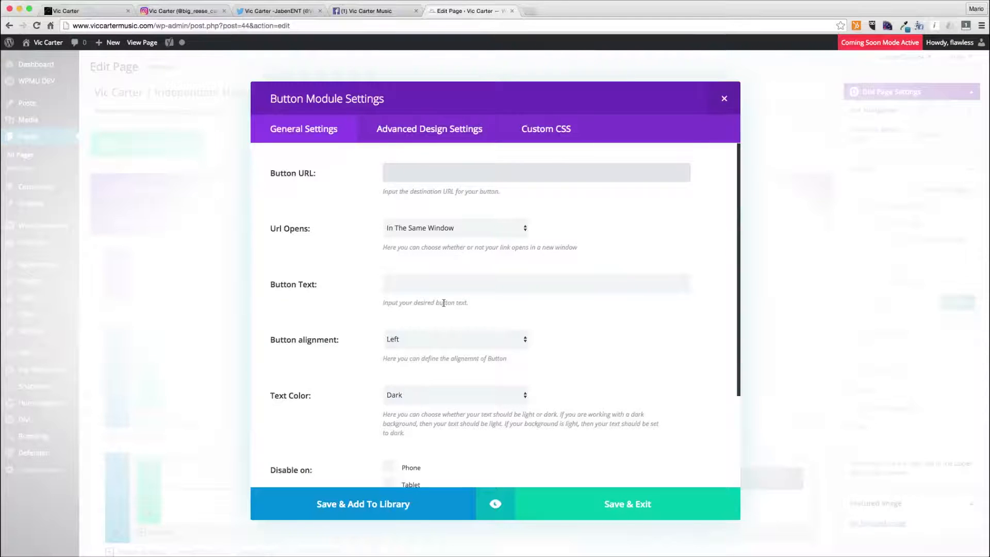
pyautogui.click(419, 340)
pyautogui.click(419, 359)
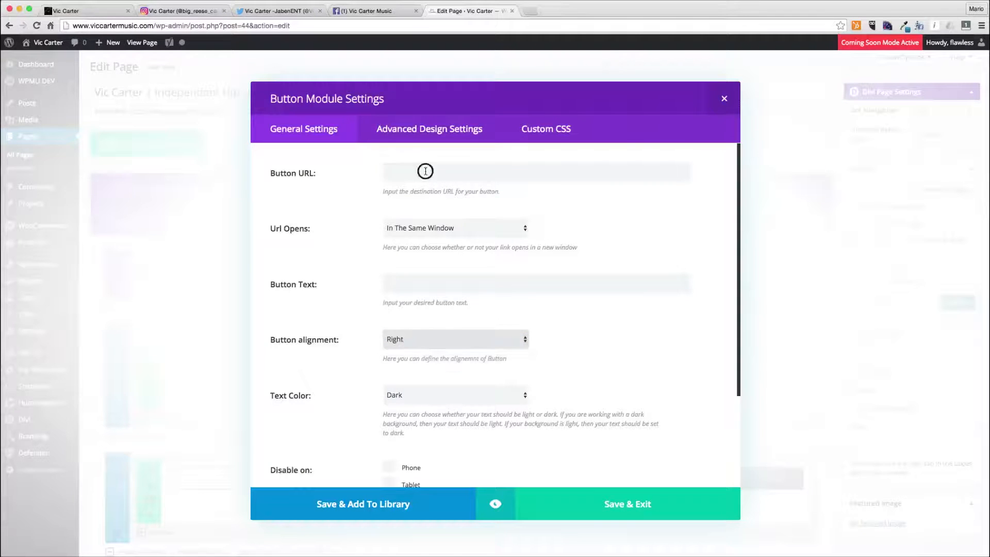
pyautogui.press('Tab')
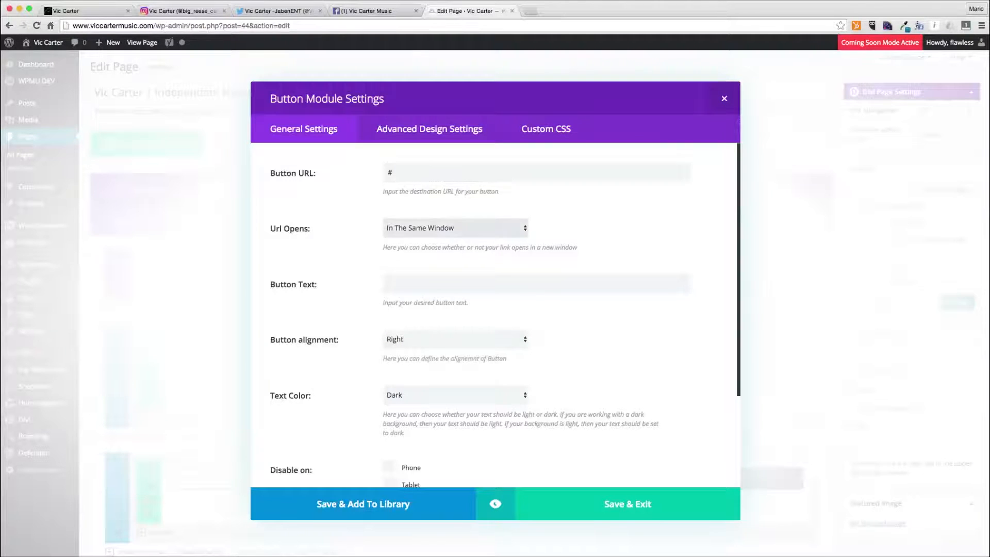
pyautogui.press('Tab')
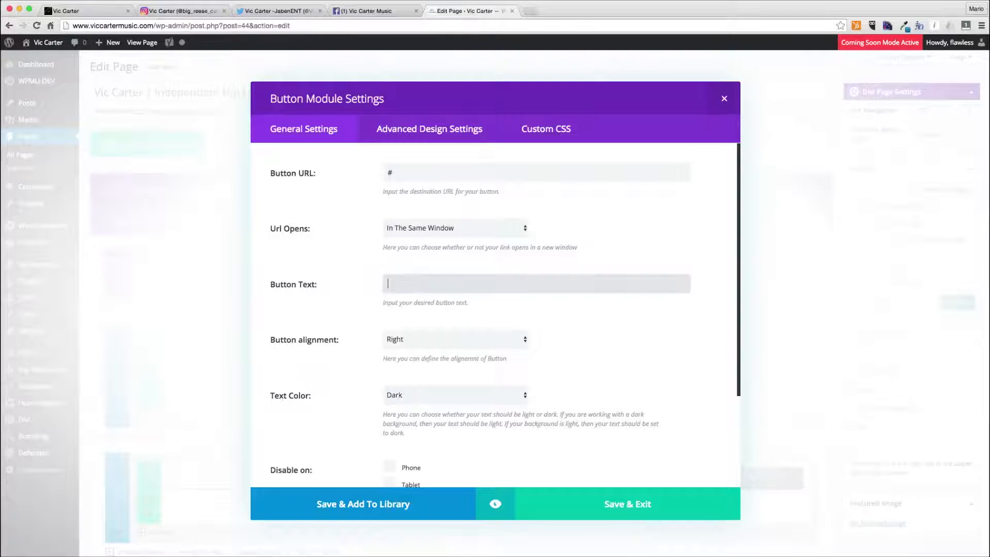
pyautogui.write('Purchase')
pyautogui.click(632, 503)
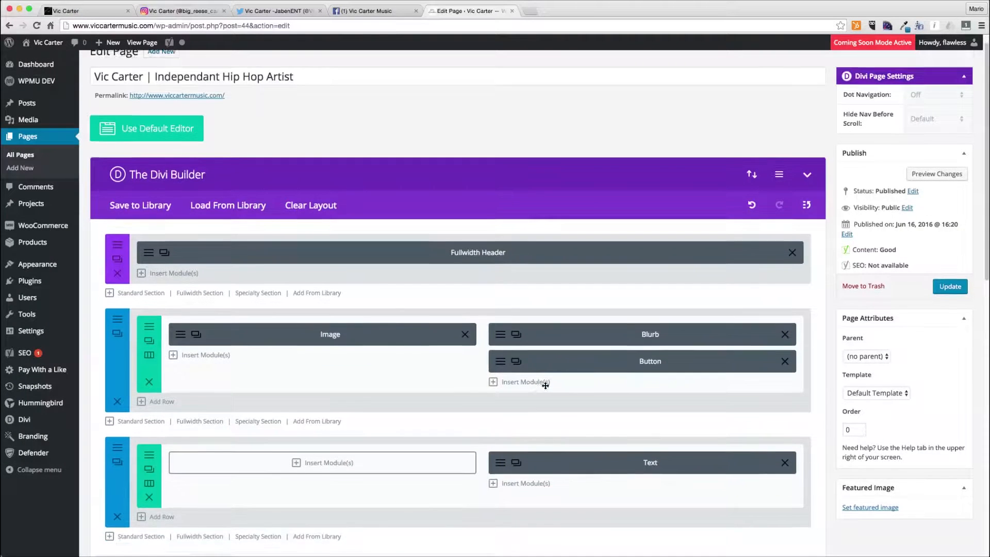
# - Set the album section's background color to #eeeeee in its section settings and save
pyautogui.scroll(-3, 336, 241)
pyautogui.click(122, 221)
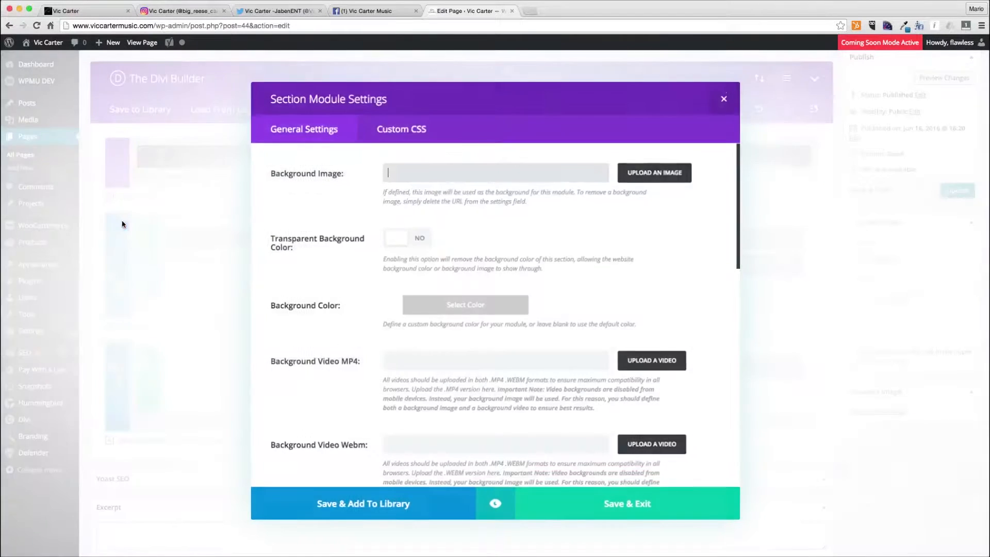
pyautogui.click(484, 308)
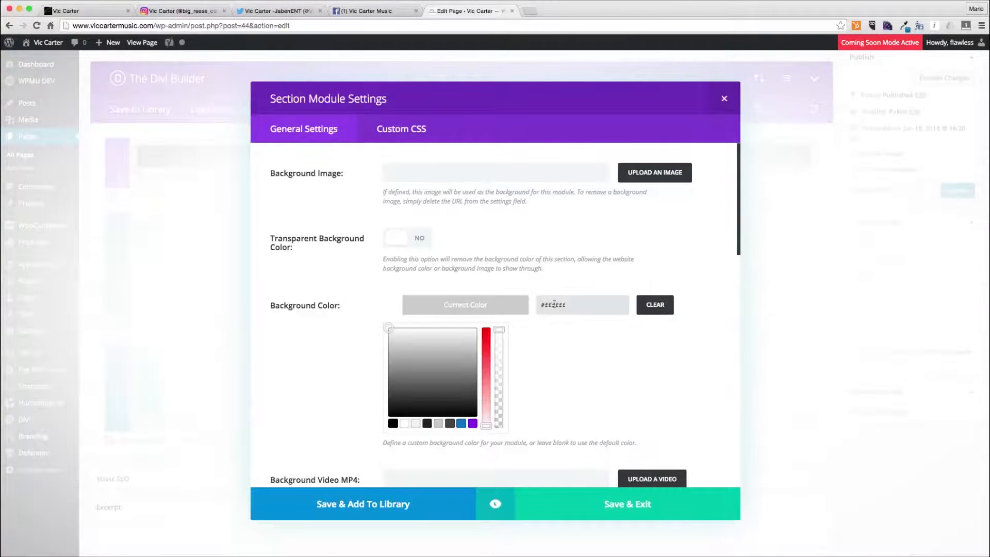
pyautogui.click(475, 308)
pyautogui.click(639, 492)
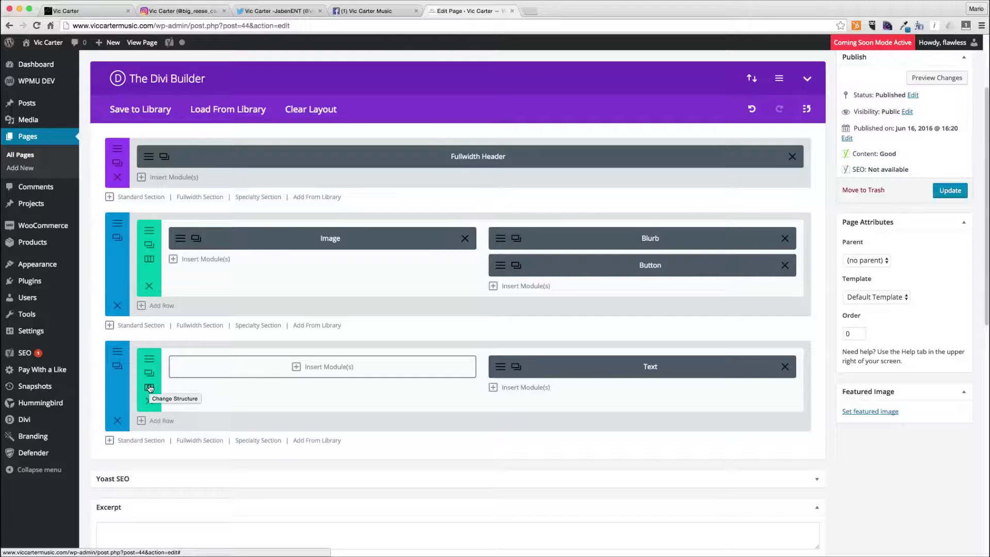
# - In a new tab, search the plugin directory for instagram feed, then install and activate the Instagram Feed plugin
pyautogui.moveTo(52, 281)
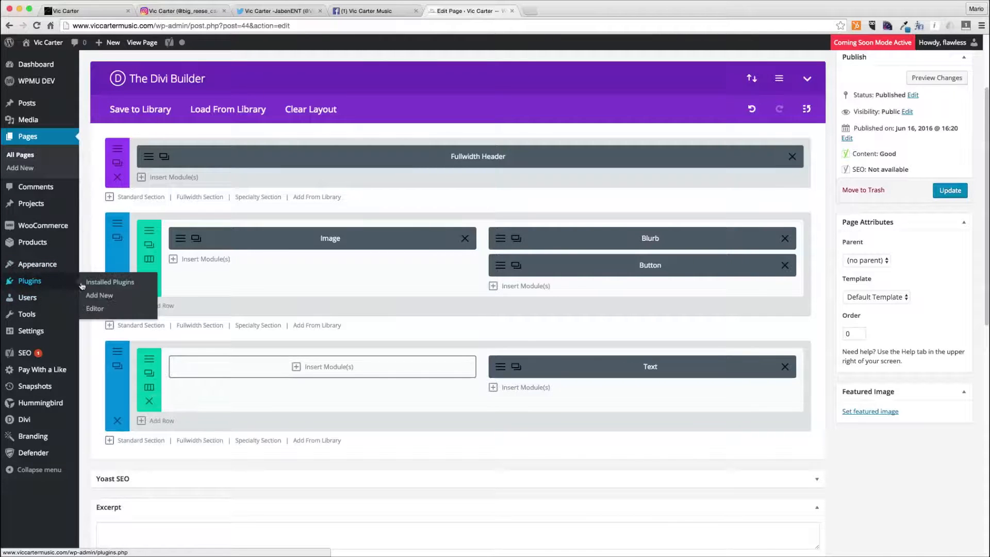
pyautogui.keyDown('super'); pyautogui.click(100, 297); pyautogui.keyUp('super')
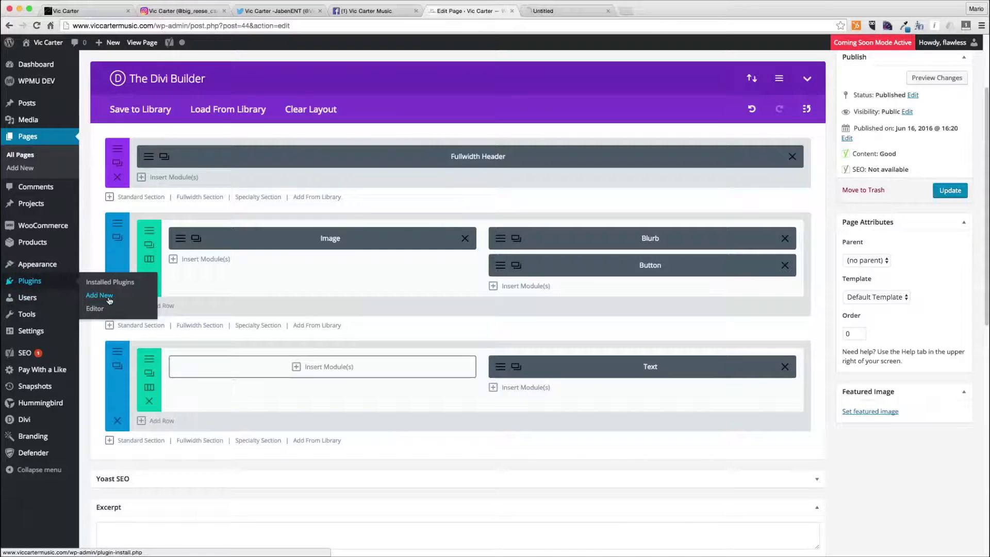
pyautogui.click(542, 12)
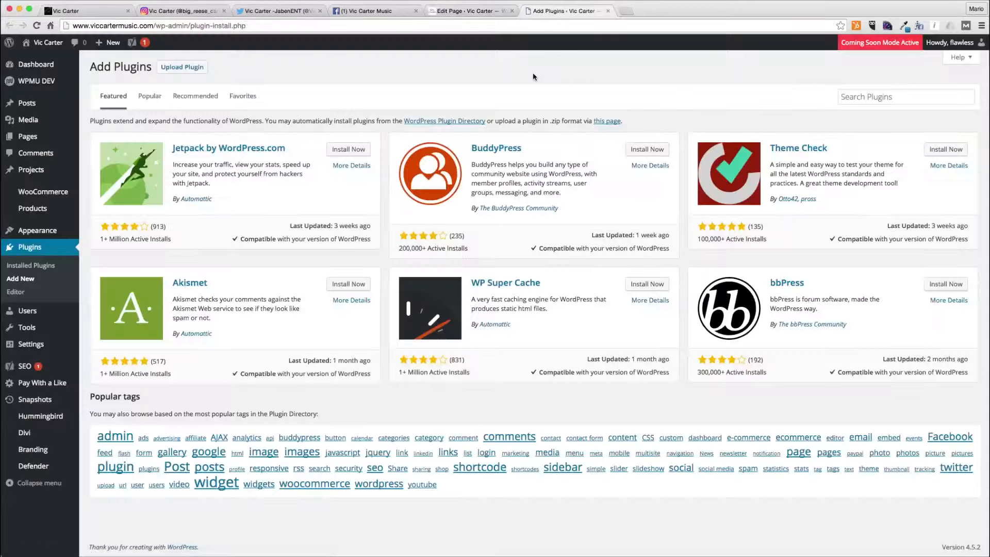
pyautogui.click(900, 98)
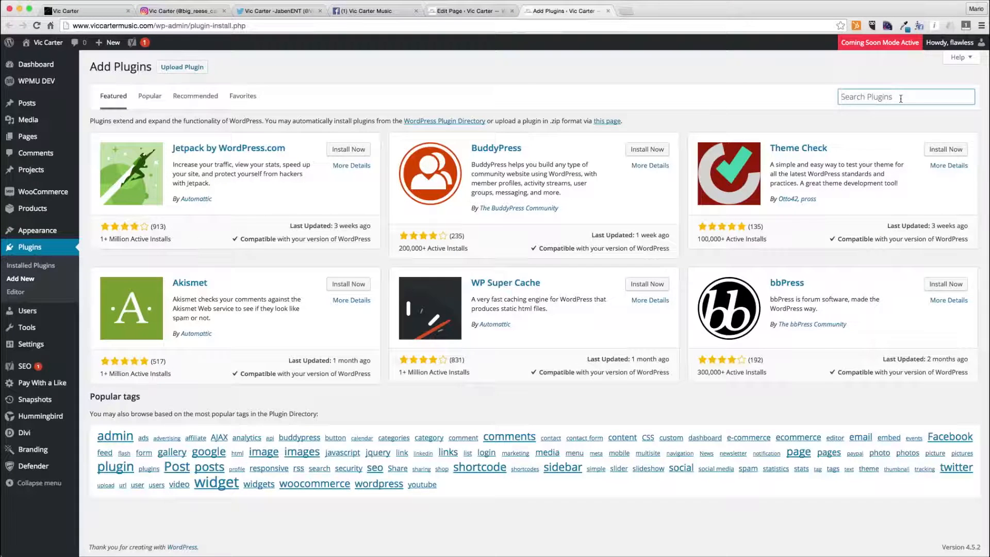
pyautogui.write('instagram feed')
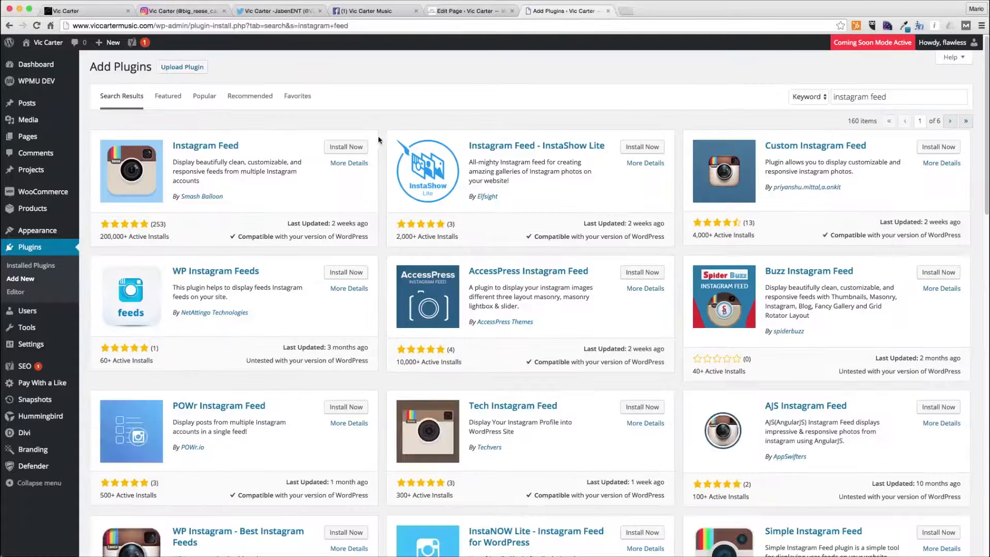
pyautogui.click(351, 149)
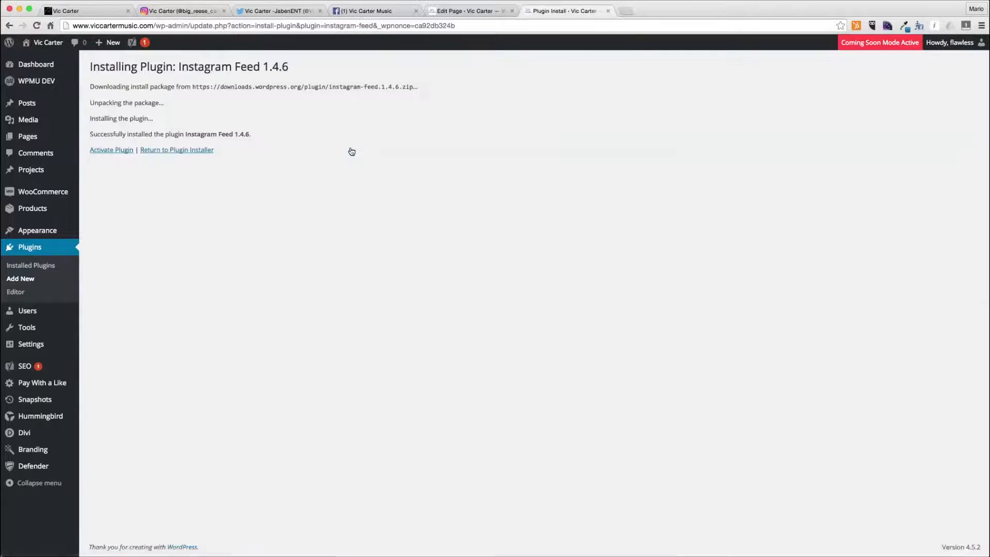
pyautogui.click(115, 151)
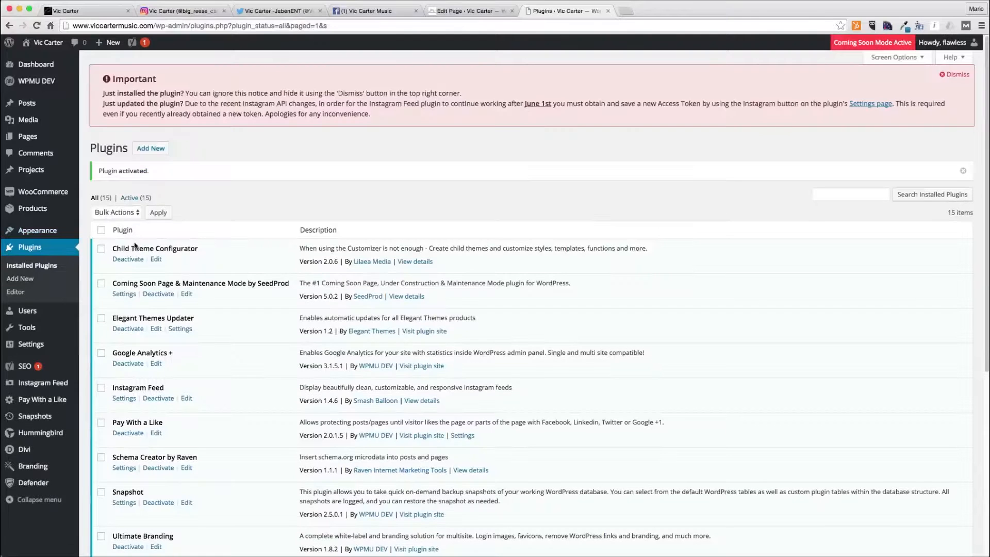
# - Open the plugin's settings, log in to get an Instagram access token, and paste it into the Access Token field
pyautogui.click(877, 106)
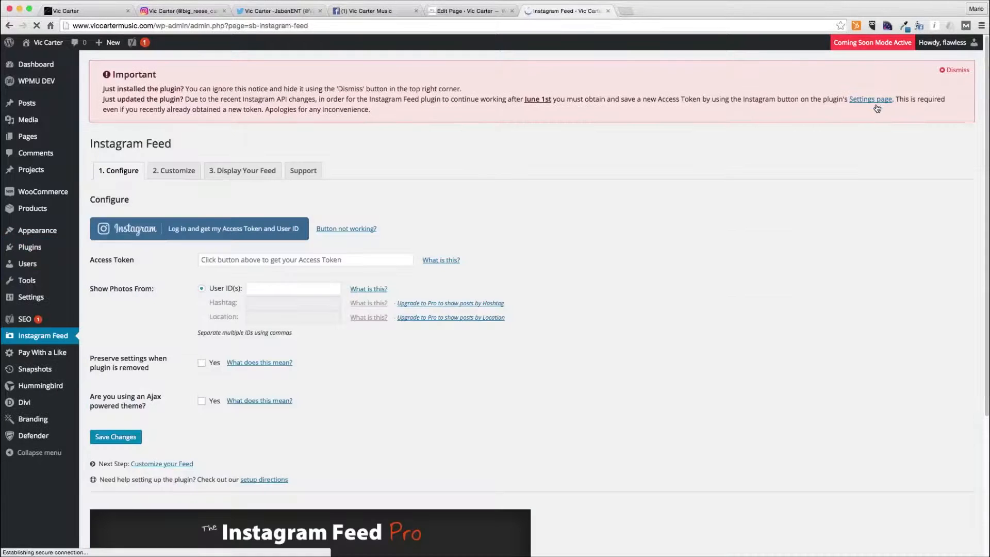
pyautogui.click(219, 237)
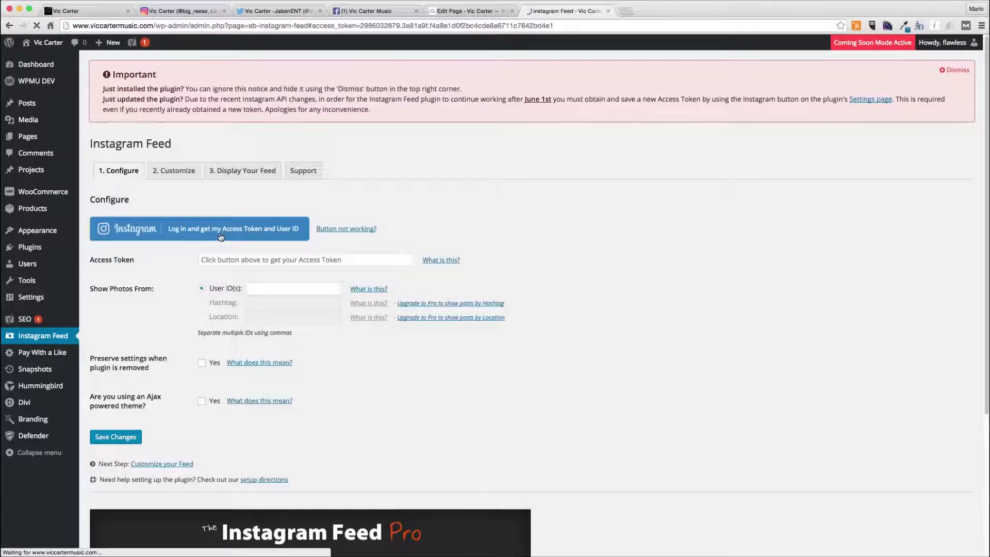
pyautogui.click(187, 267)
pyautogui.press('super+c')
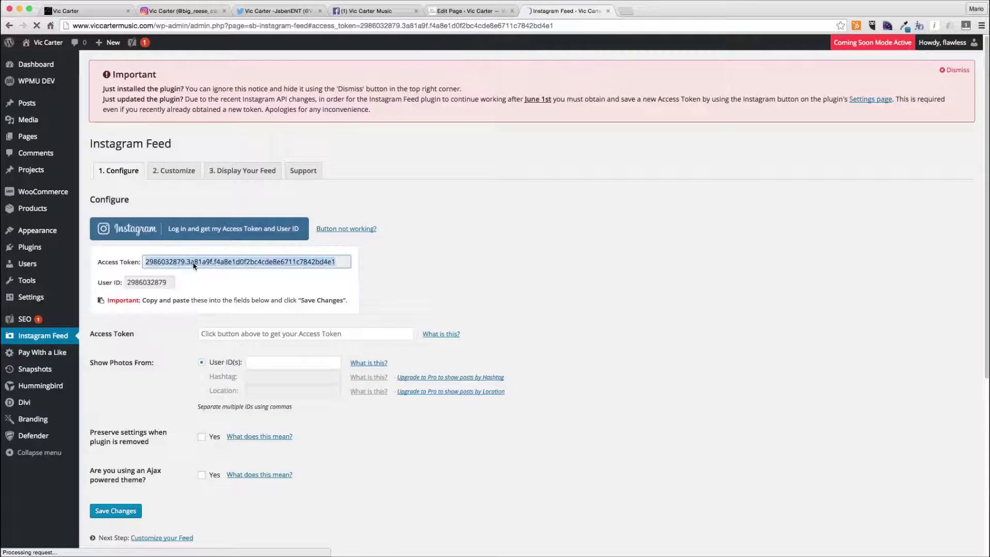
pyautogui.click(234, 334)
pyautogui.press('super+v')
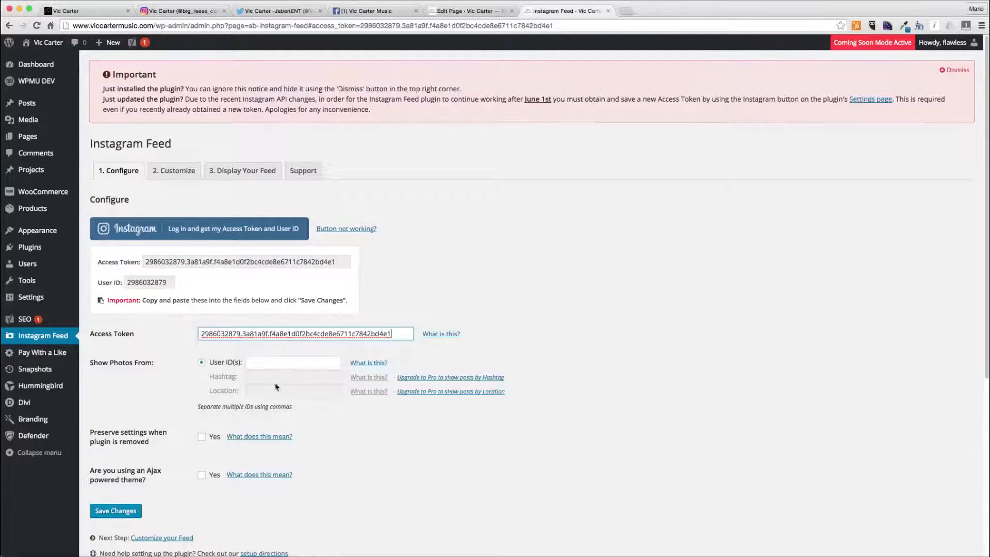
# - Copy the Instagram user ID into the User ID(s) field and save the plugin settings
pyautogui.click(159, 287)
pyautogui.click(259, 362)
pyautogui.click(158, 285)
pyautogui.press('super+c')
pyautogui.click(262, 359)
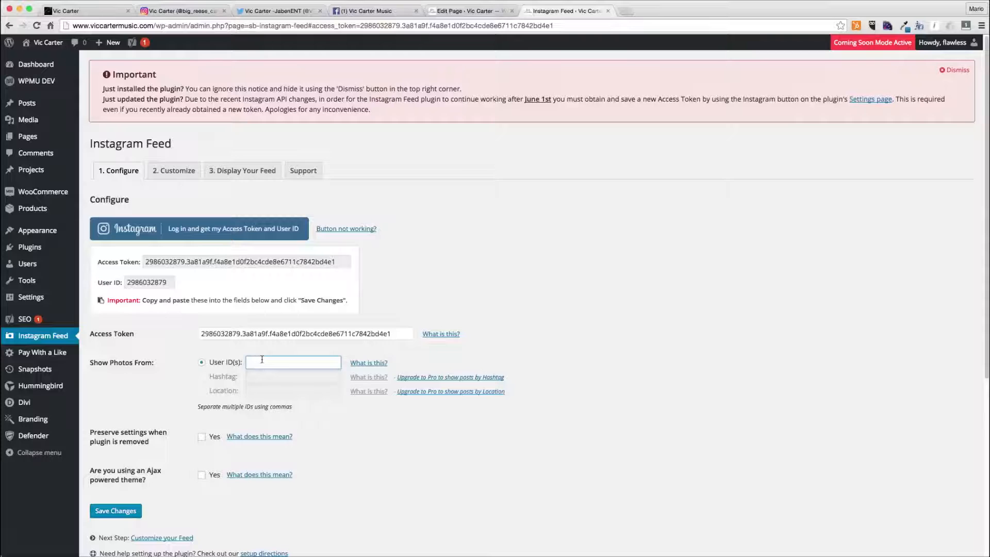
pyautogui.press('super+v')
pyautogui.click(118, 511)
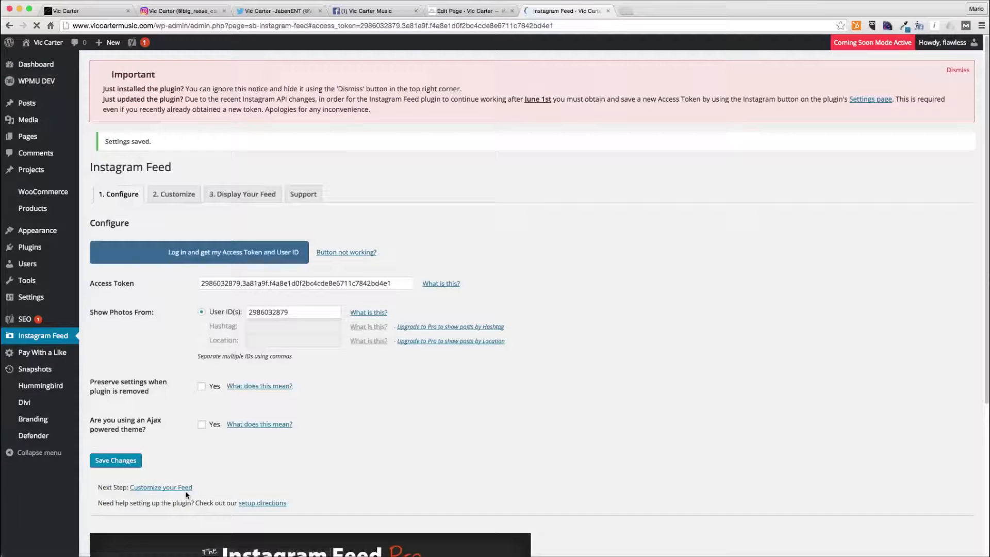
# - On the Customize tab, set the number of photos to 8 and the padding around images to 0 px
pyautogui.click(176, 202)
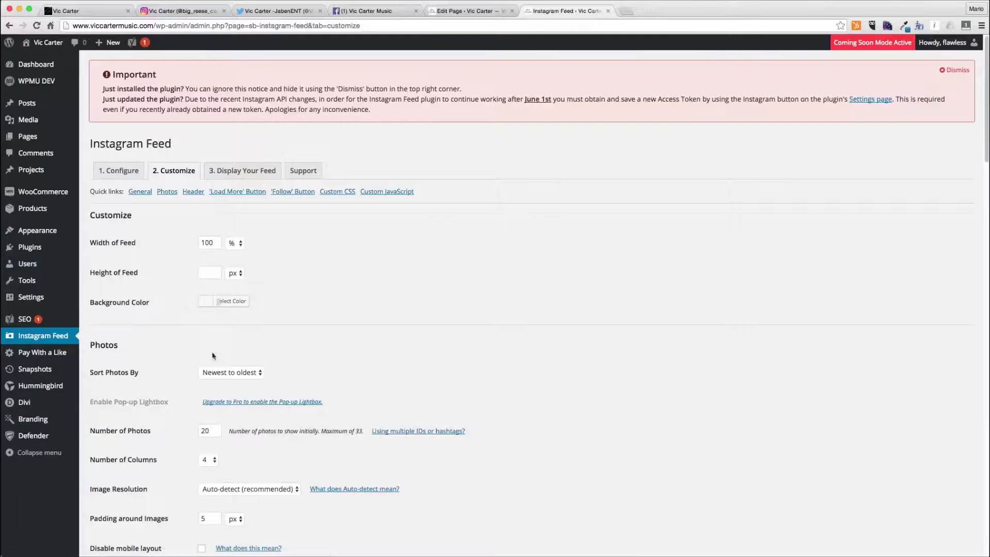
pyautogui.scroll(-5, 216, 356)
pyautogui.doubleClick(205, 255)
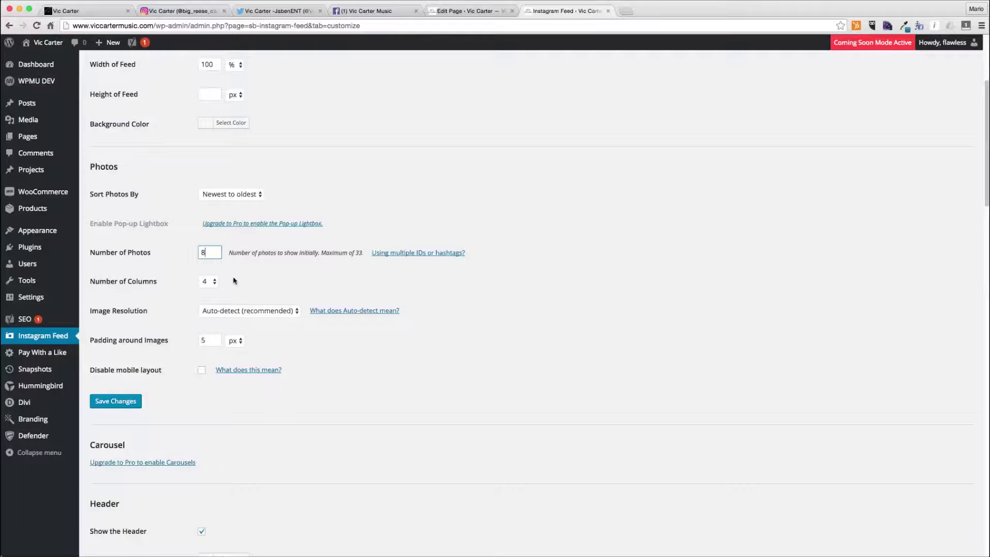
pyautogui.doubleClick(205, 341)
pyautogui.write('0')
# - Turn off the 'Load More' button for the feed
pyautogui.scroll(-5, 131, 406)
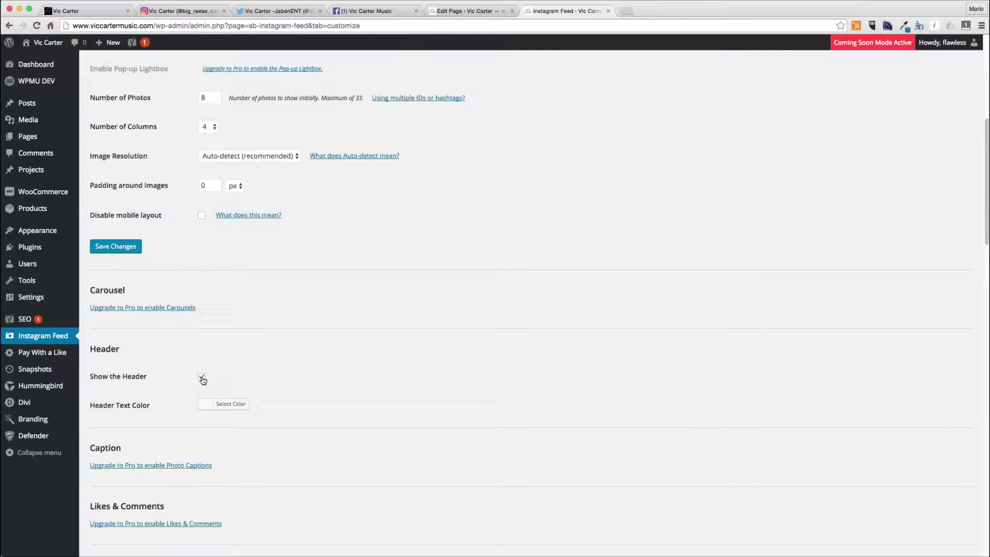
pyautogui.scroll(-7, 201, 361)
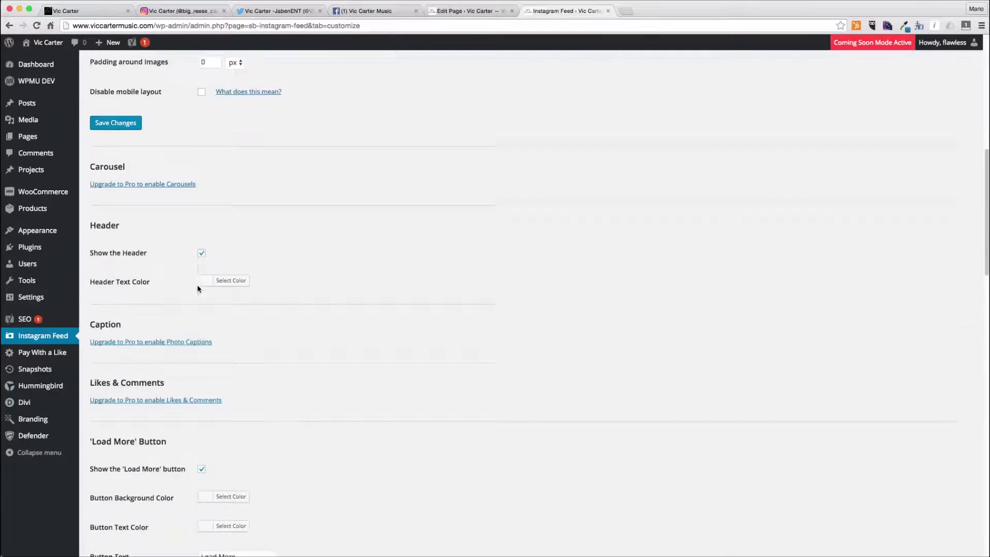
pyautogui.scroll(-4, 198, 289)
pyautogui.click(201, 258)
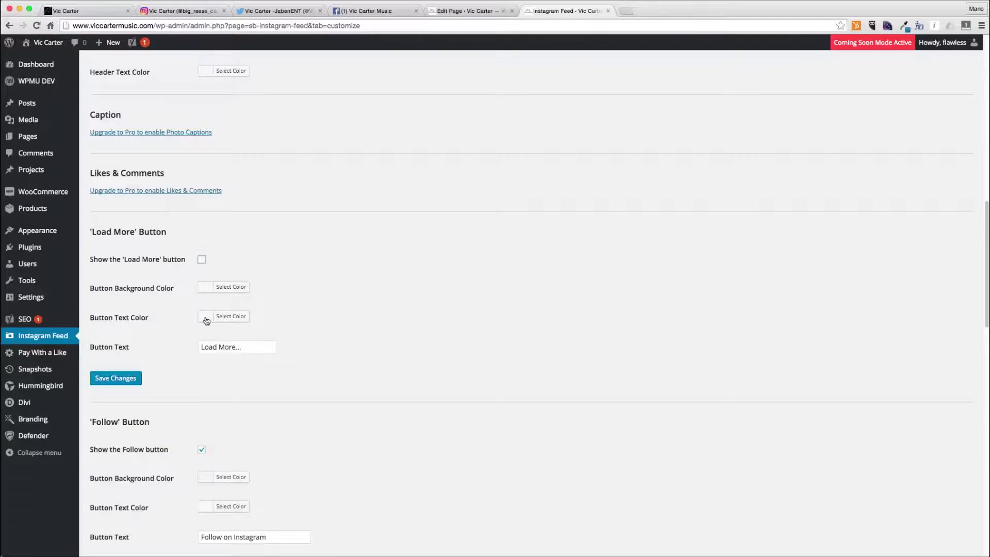
# - Change the Follow button text to Follow Vic Carter on Instagram and save the customization settings
pyautogui.scroll(-5, 209, 319)
pyautogui.scroll(-7, 206, 321)
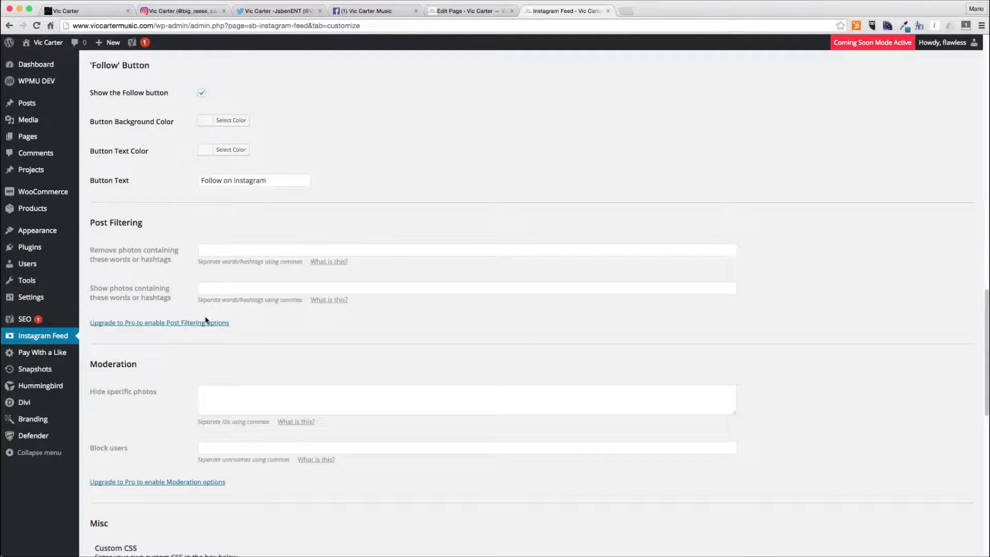
pyautogui.click(223, 182)
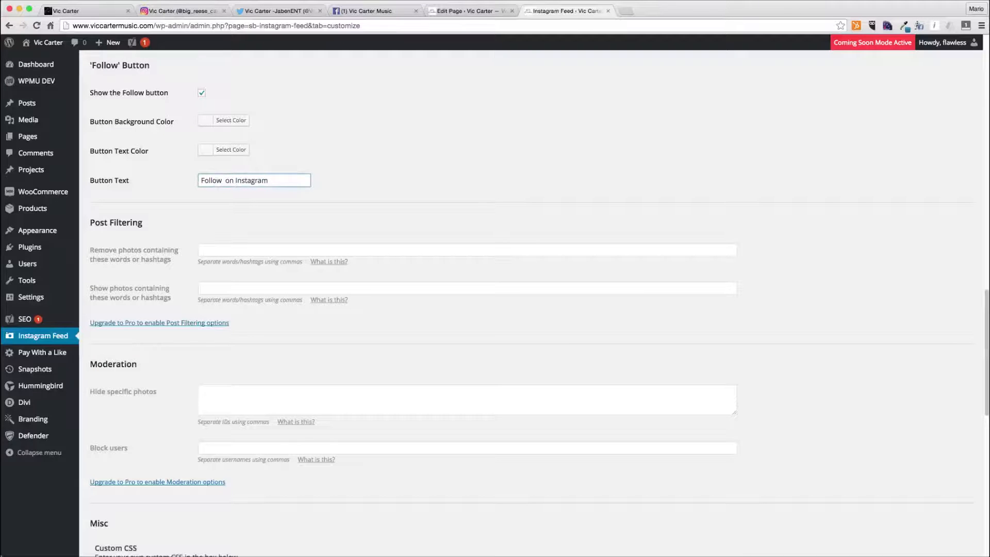
pyautogui.write('Vic Cartetr')
pyautogui.press('BackSpace')
pyautogui.press('BackSpace')
pyautogui.write('r')
pyautogui.scroll(-8, 190, 357)
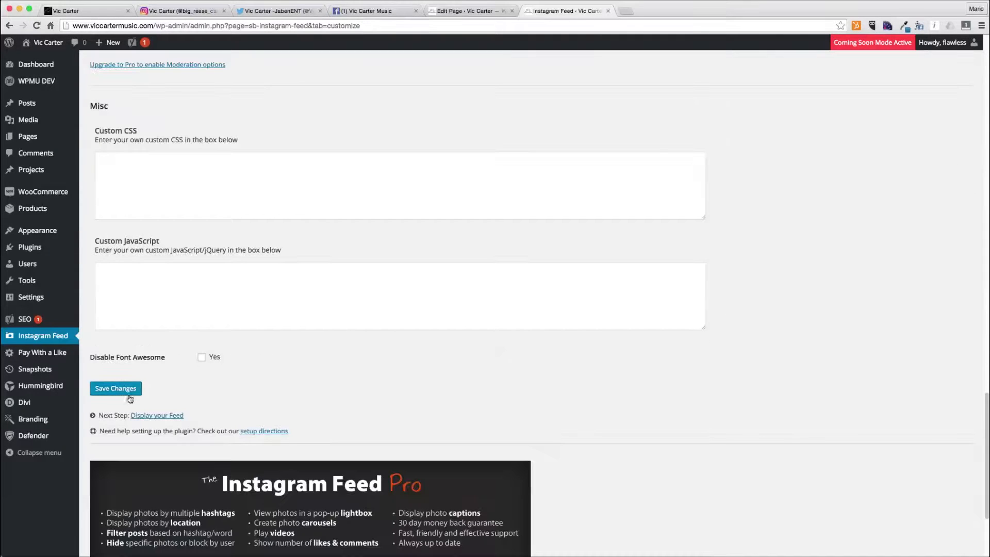
pyautogui.click(124, 390)
# - Open the Display Your Feed tab and copy the [instagram-feed id="ANOTHER_USER_ID"] shortcode example
pyautogui.scroll(8, 415, 338)
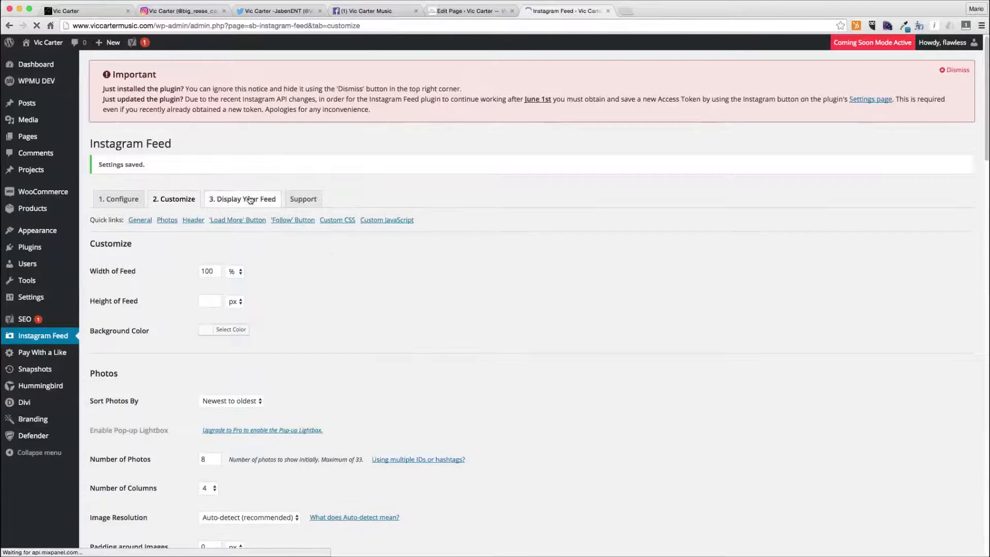
pyautogui.click(280, 200)
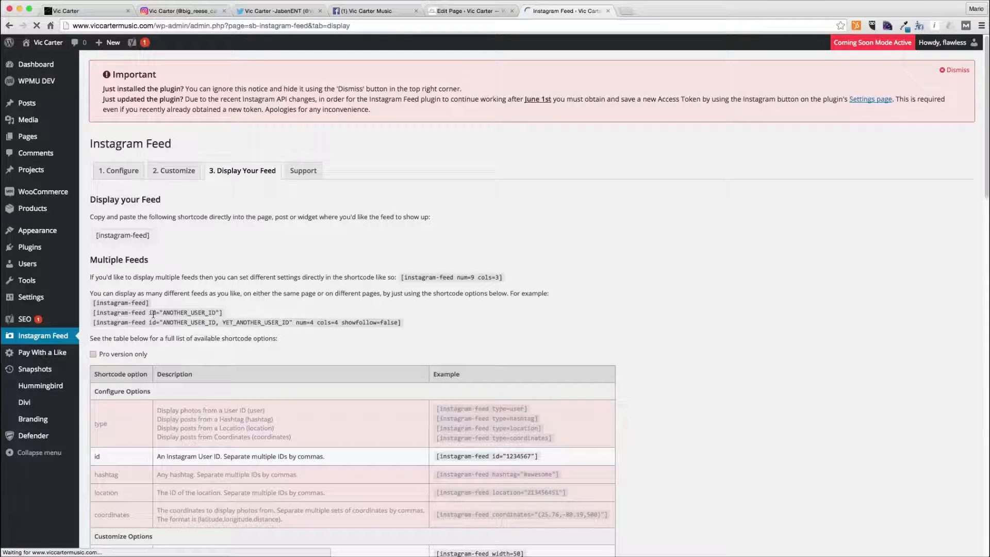
pyautogui.moveTo(94, 312); pyautogui.dragTo(224, 312)
pyautogui.press('super+c')
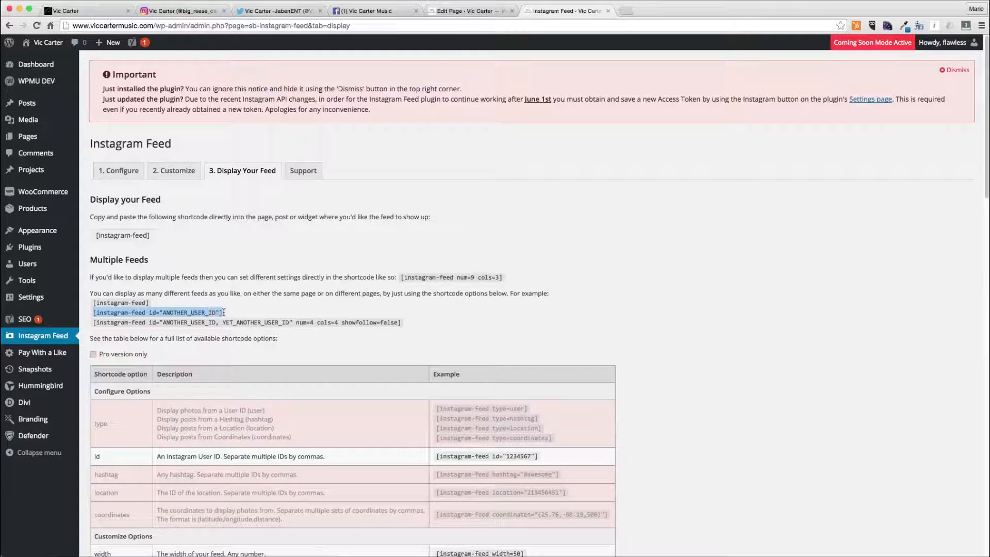
# - In the page builder, replace the third section's row with a single full-width column row
pyautogui.click(457, 16)
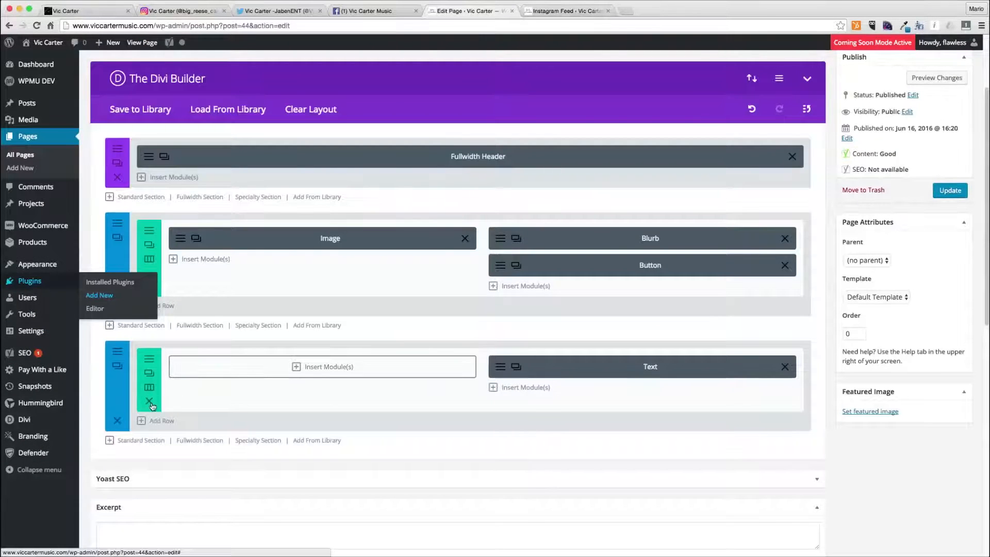
pyautogui.click(151, 404)
pyautogui.click(370, 363)
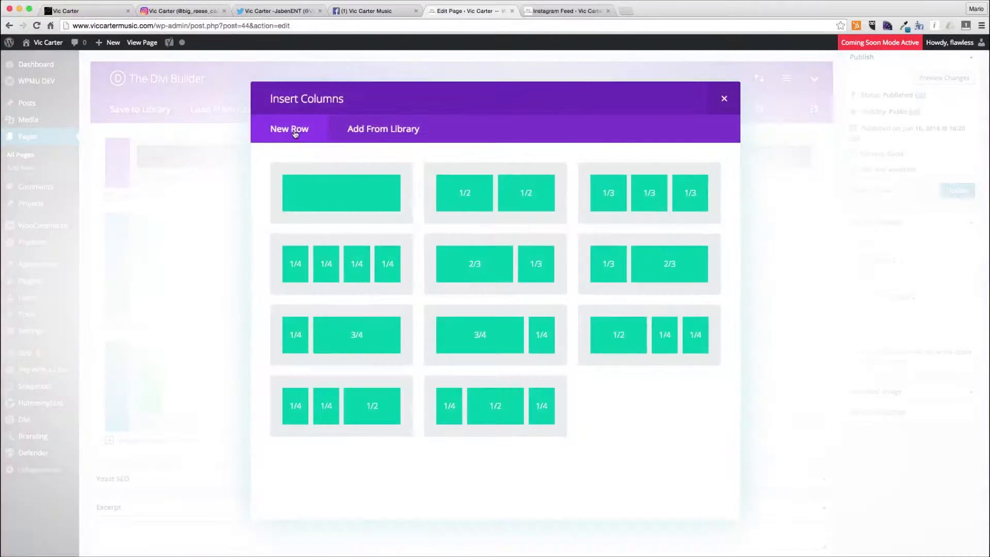
pyautogui.click(367, 224)
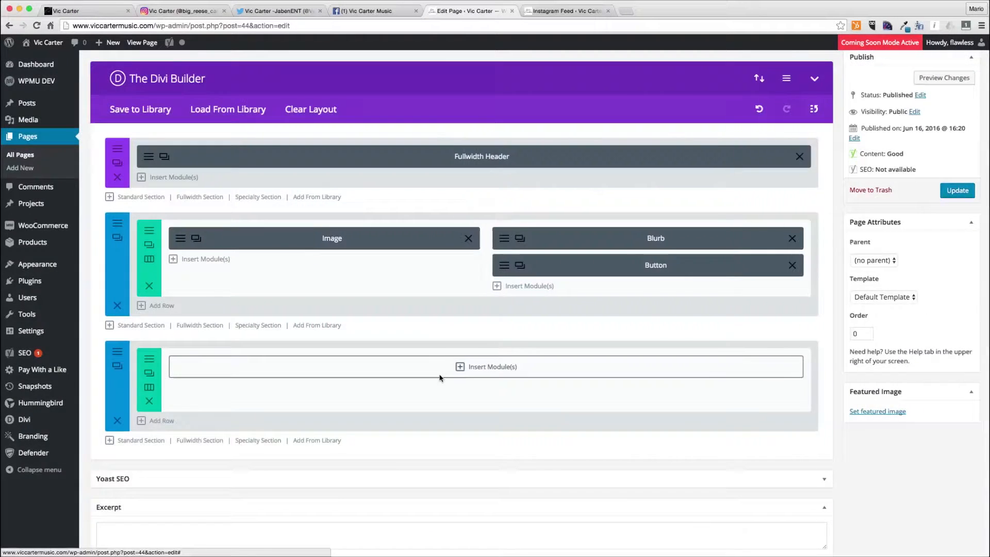
# - Insert a Text module into the new row and set its text orientation to Center
pyautogui.click(440, 377)
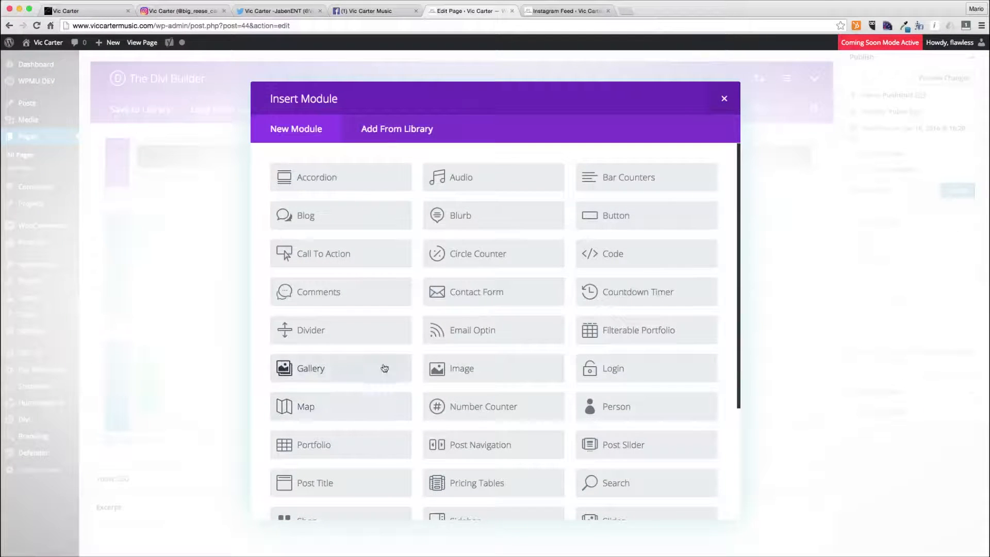
pyautogui.scroll(-4, 367, 366)
pyautogui.click(355, 431)
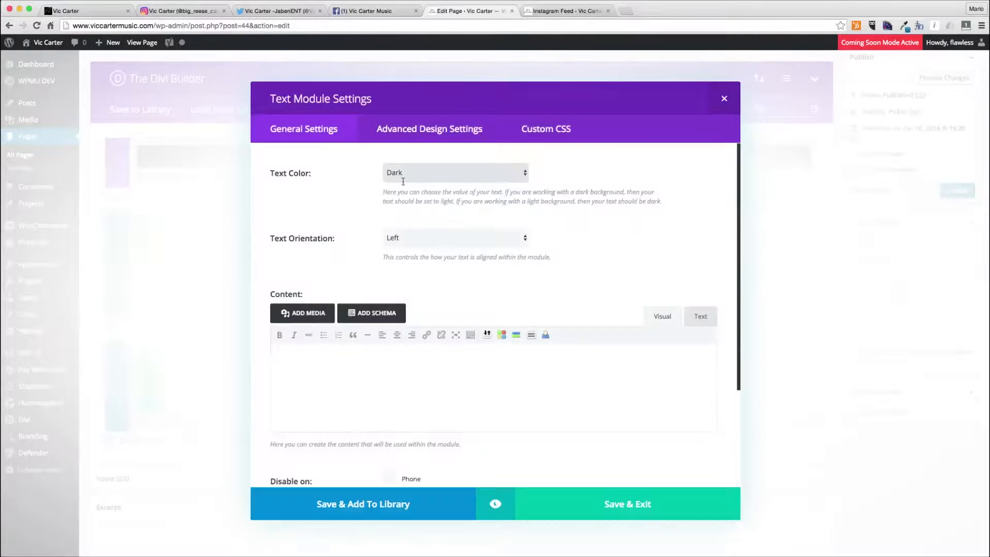
pyautogui.click(410, 175)
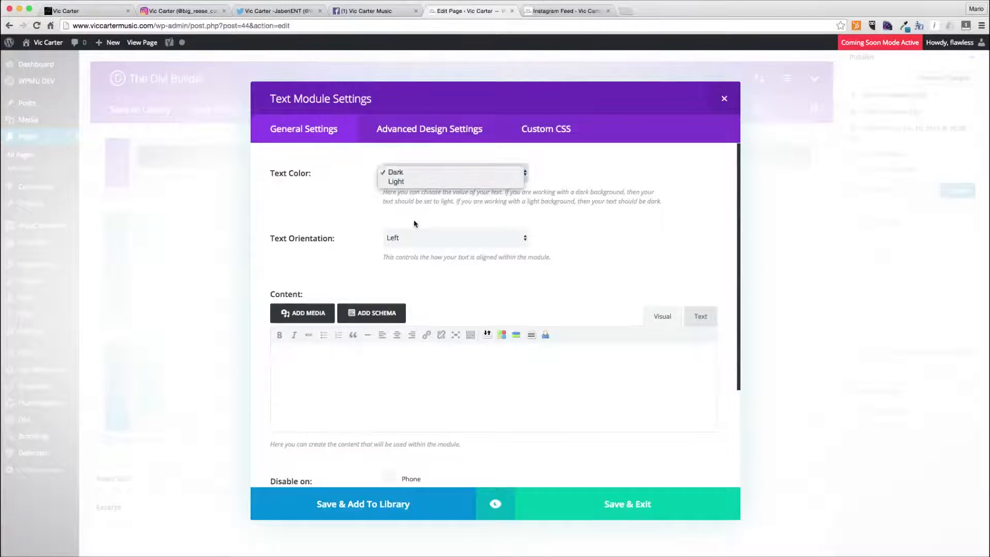
pyautogui.click(412, 238)
pyautogui.click(399, 253)
# - Paste the [instagram-feed id="ANOTHER_USER_ID"] shortcode into the content and add the line Vic Carter's Photos above it
pyautogui.click(403, 378)
pyautogui.press('super+v')
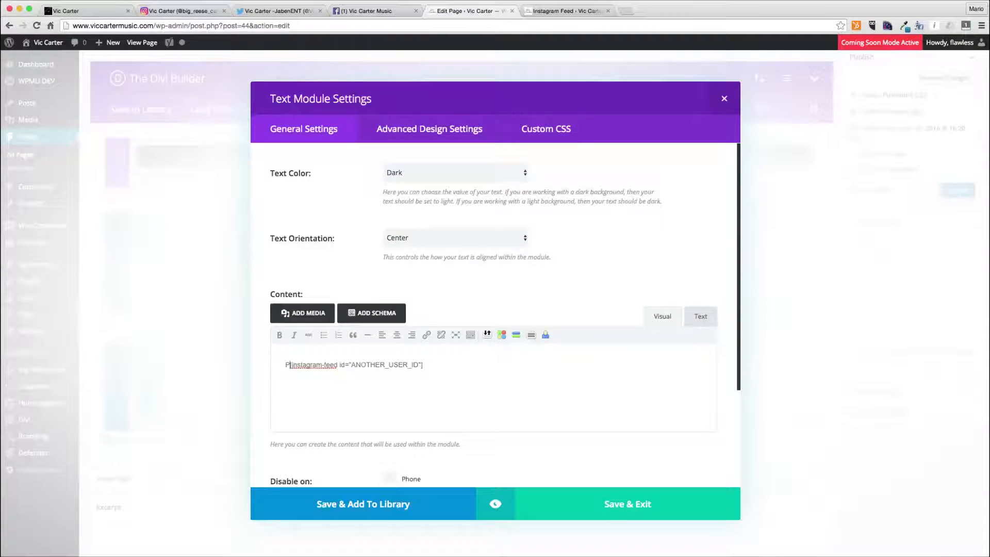
pyautogui.write('Vic Cart')
pyautogui.write("er's Photos<")
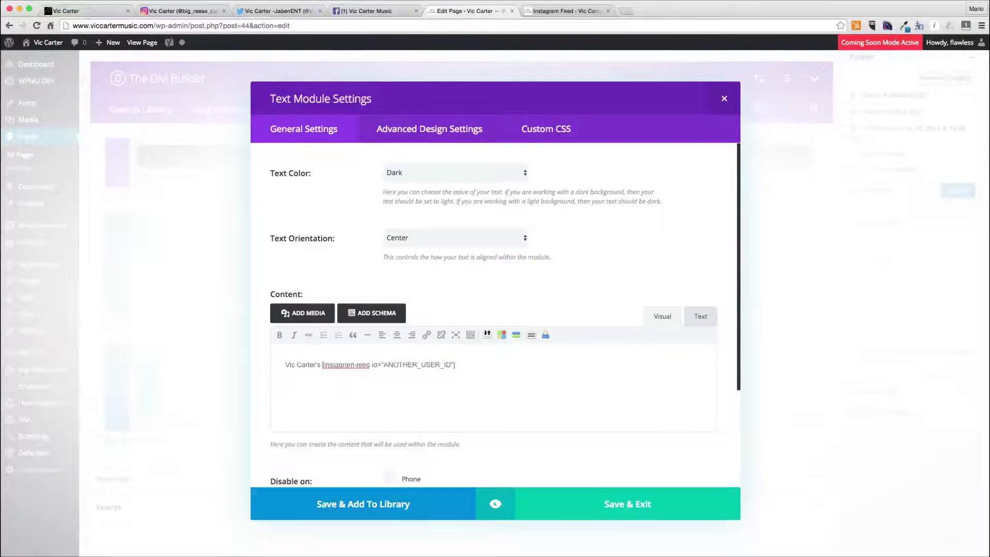
pyautogui.press('BackSpace')
pyautogui.press('Return')
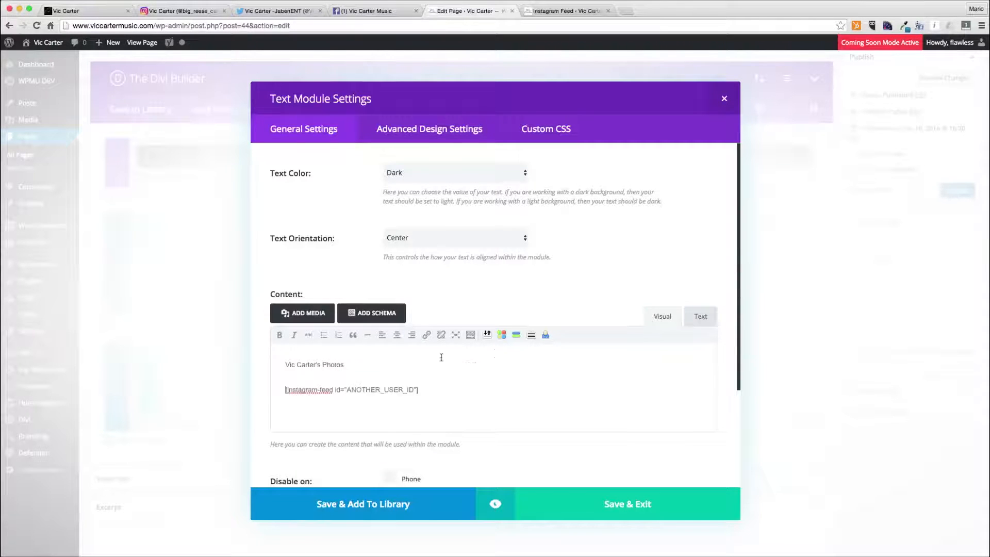
pyautogui.click(698, 317)
pyautogui.click(283, 383)
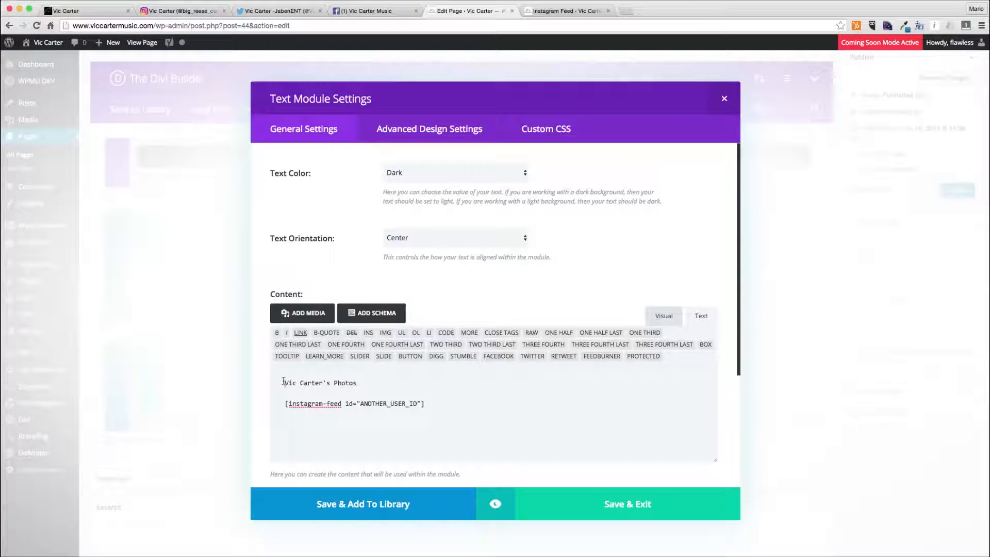
pyautogui.write('<h2')
pyautogui.write('>')
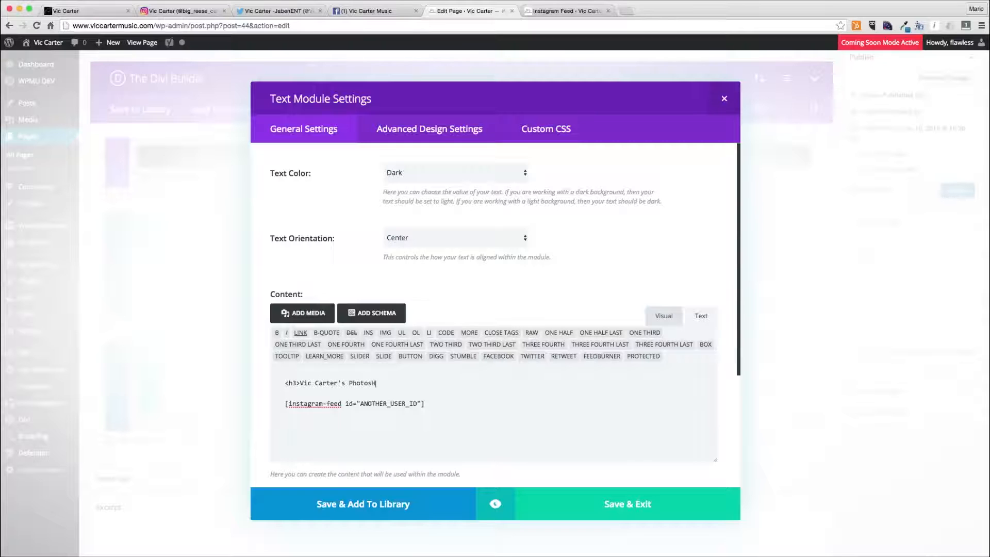
pyautogui.write('<h')
pyautogui.click(609, 505)
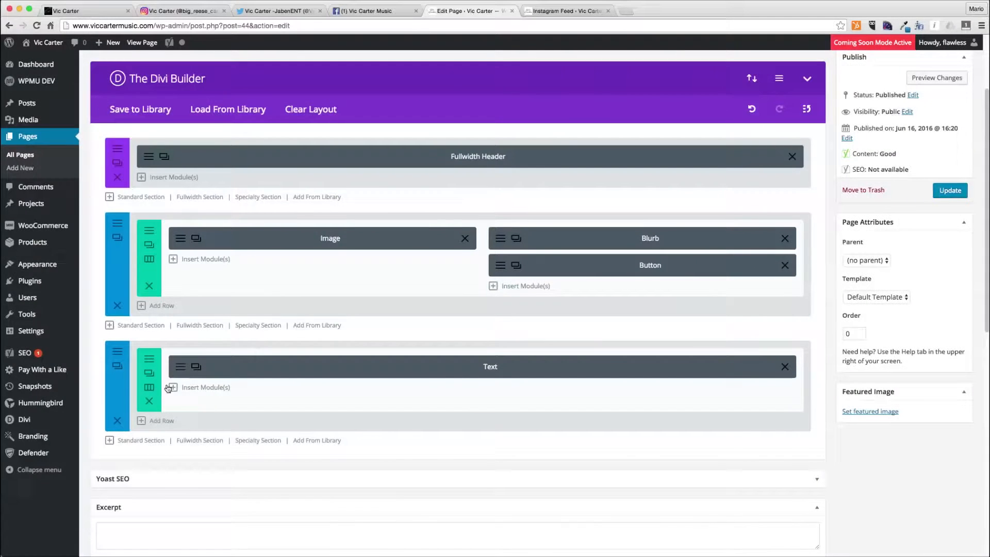
# - Open a new browser tab and go to the otzberg.net Instagram User ID finder page
pyautogui.moveTo(360, 403); pyautogui.dragTo(417, 403)
pyautogui.press('super+t')
pyautogui.write('otz')
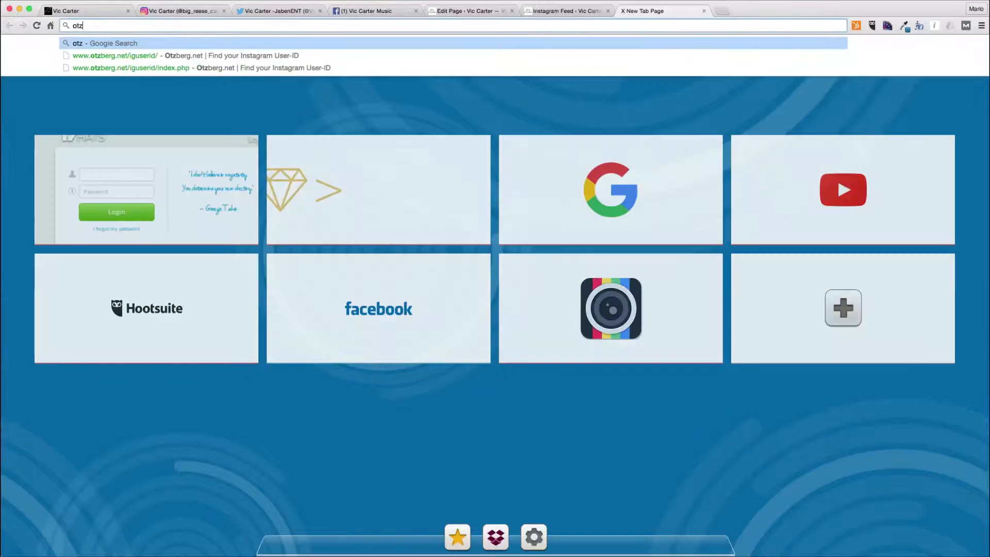
pyautogui.press('Down')
pyautogui.press('Return')
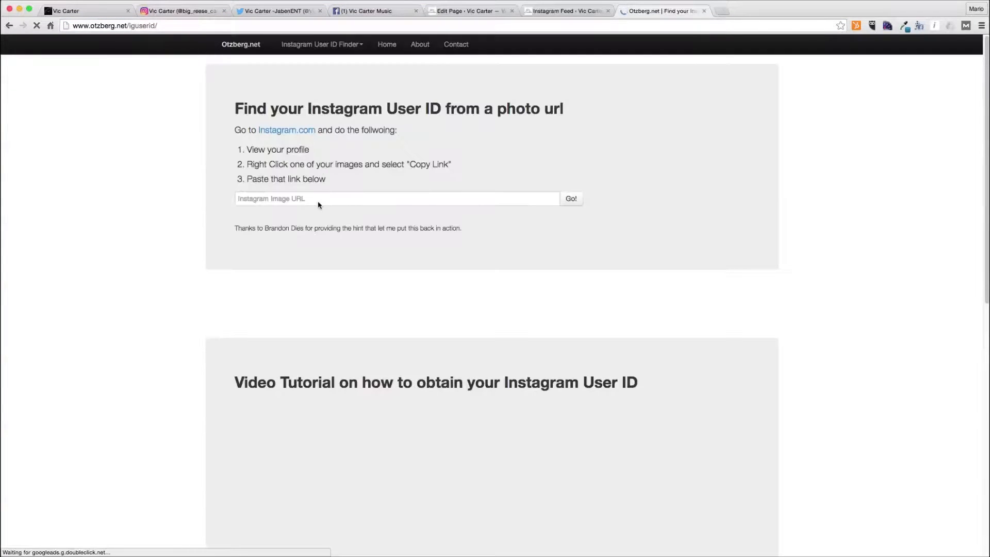
pyautogui.click(182, 11)
pyautogui.click(343, 28)
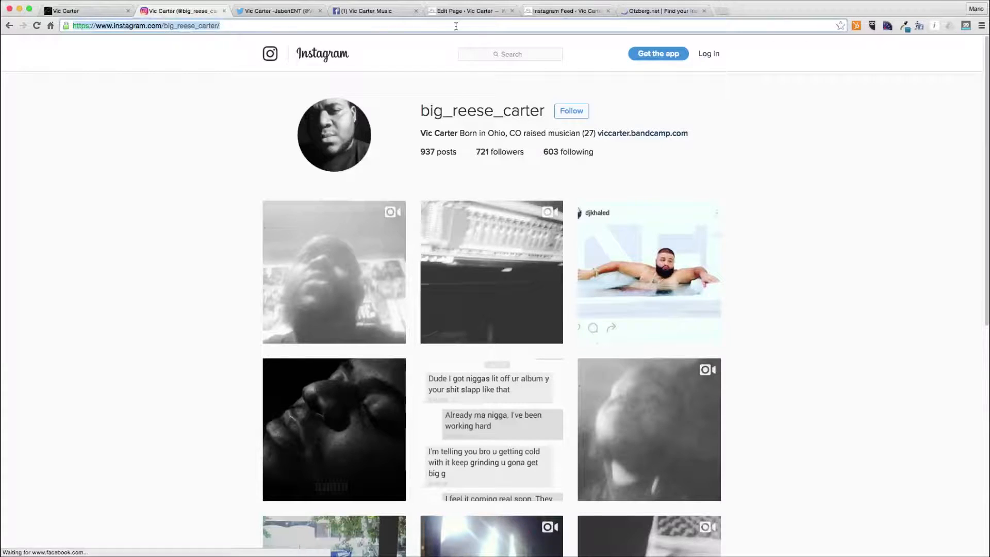
pyautogui.click(665, 11)
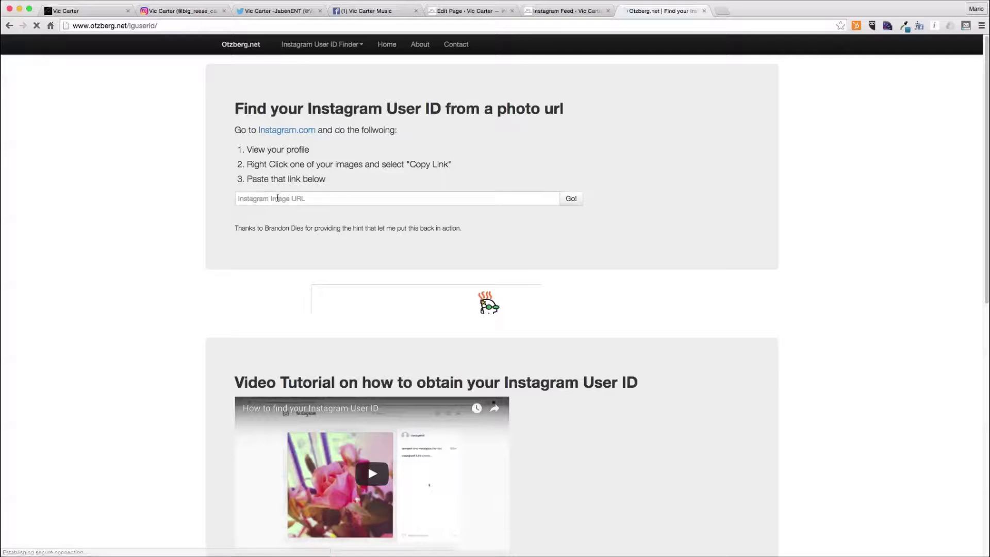
pyautogui.click(182, 11)
pyautogui.rightClick(317, 257)
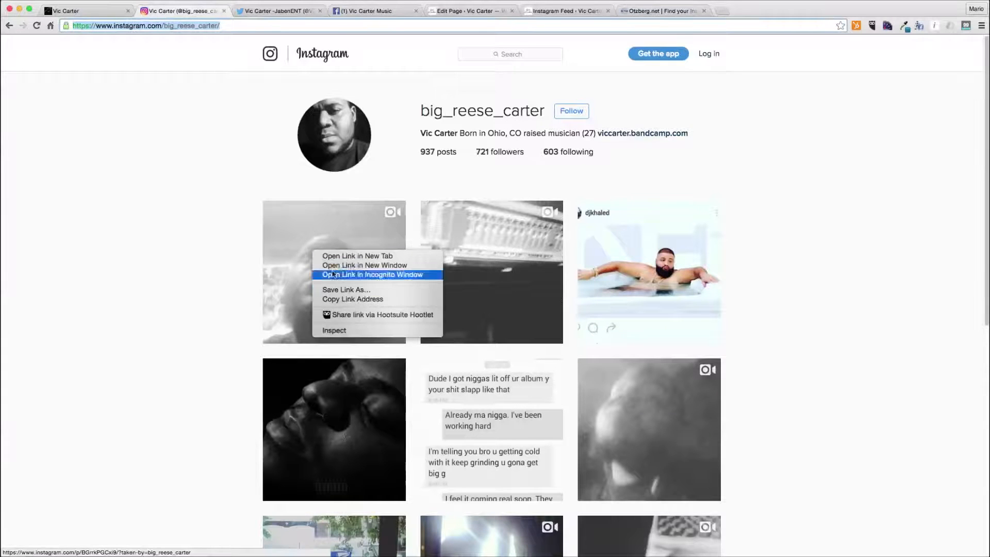
pyautogui.click(353, 299)
# - Paste the photo link into the User ID finder and copy the returned User ID
pyautogui.click(665, 11)
pyautogui.press('super+v')
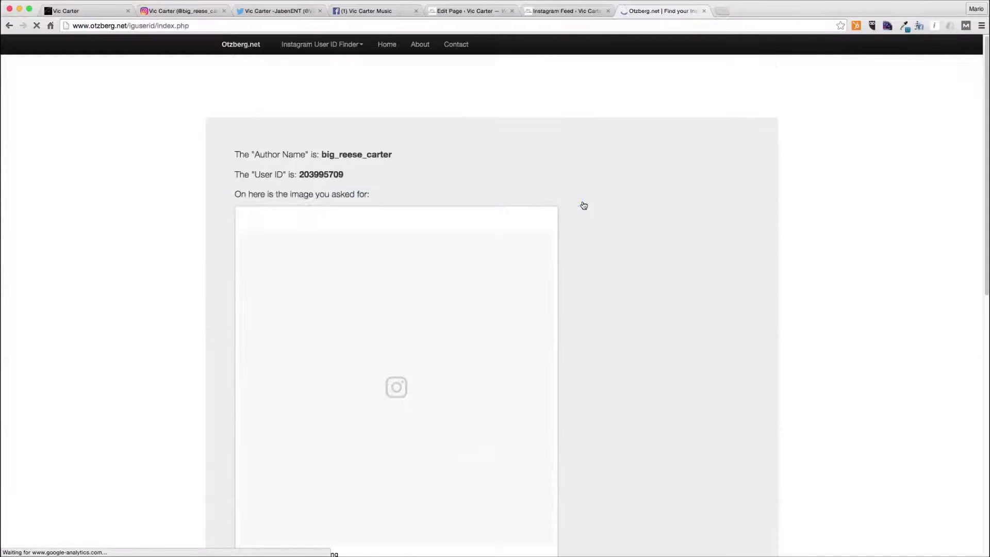
pyautogui.doubleClick(322, 174)
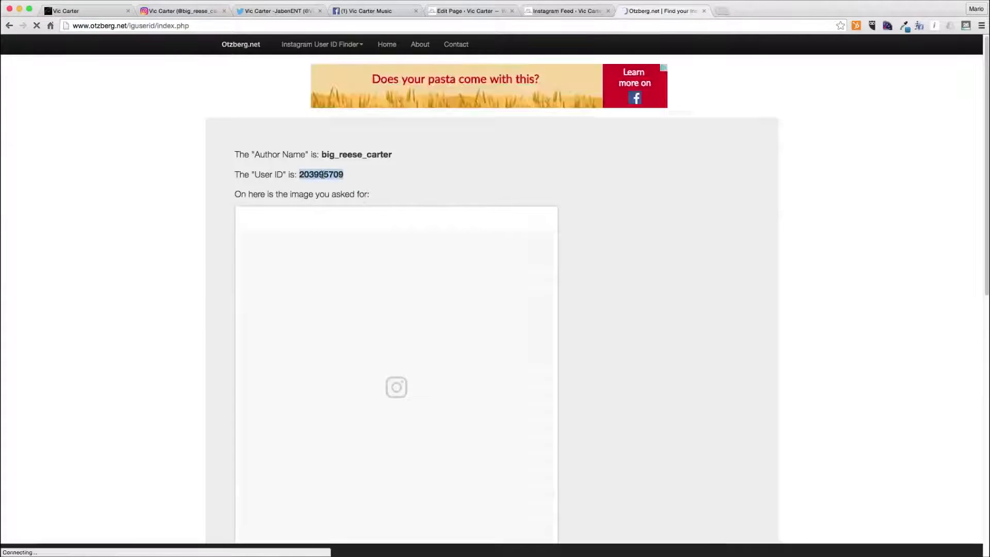
# - Replace ANOTHER_USER_ID in the shortcode with the copied Instagram user ID and save the Text module
pyautogui.click(480, 12)
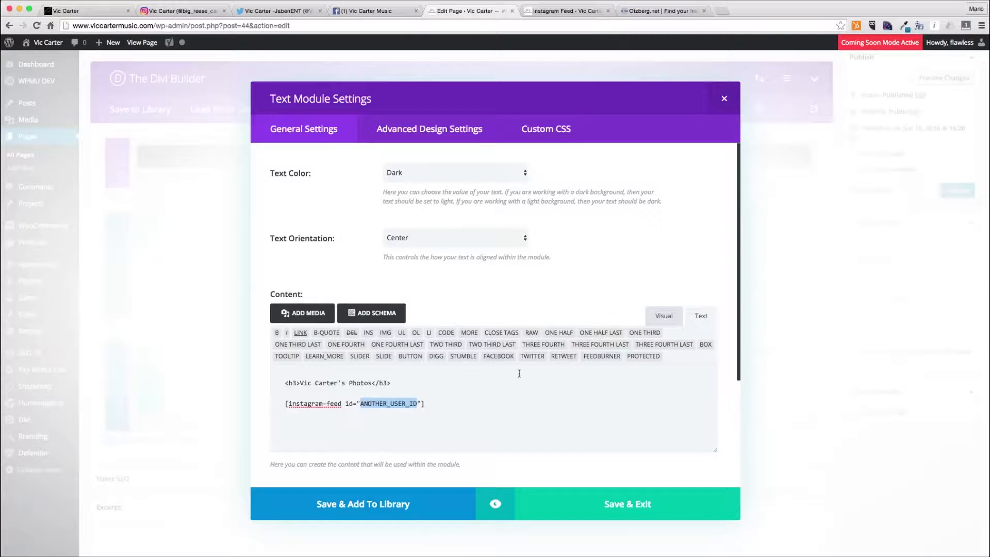
pyautogui.press('super+v')
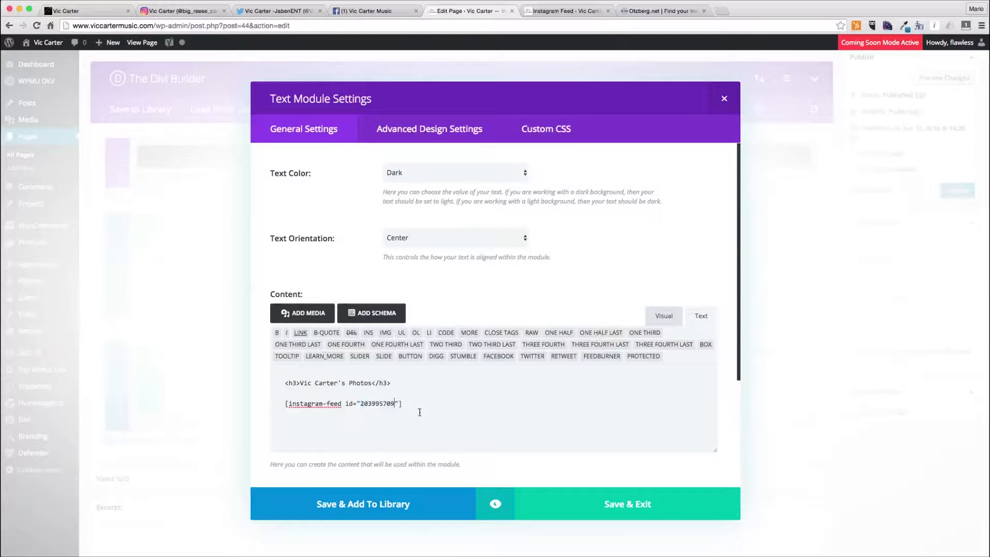
pyautogui.click(610, 498)
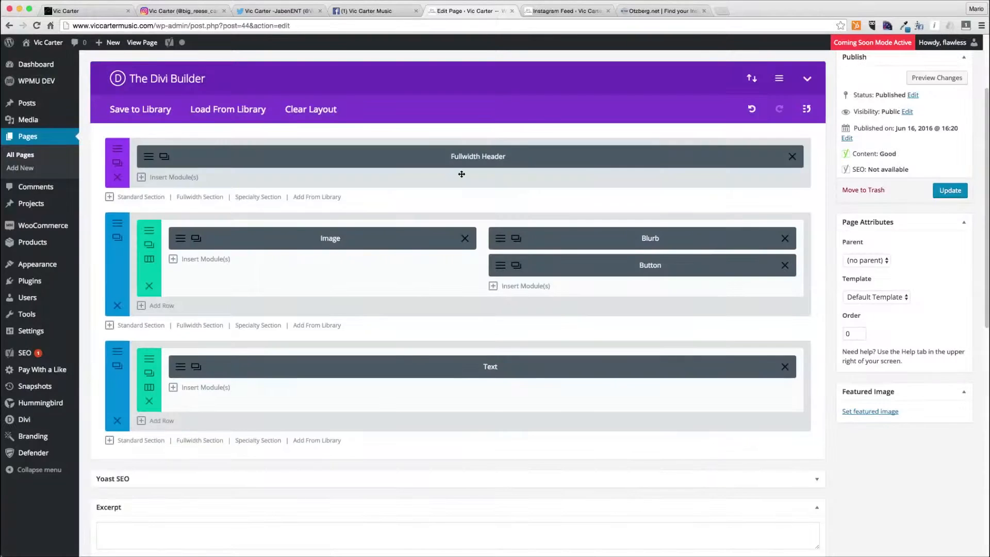
# - Preview the page changes and scroll through the home page preview down to the photo feed
pyautogui.scroll(2, 722, 213)
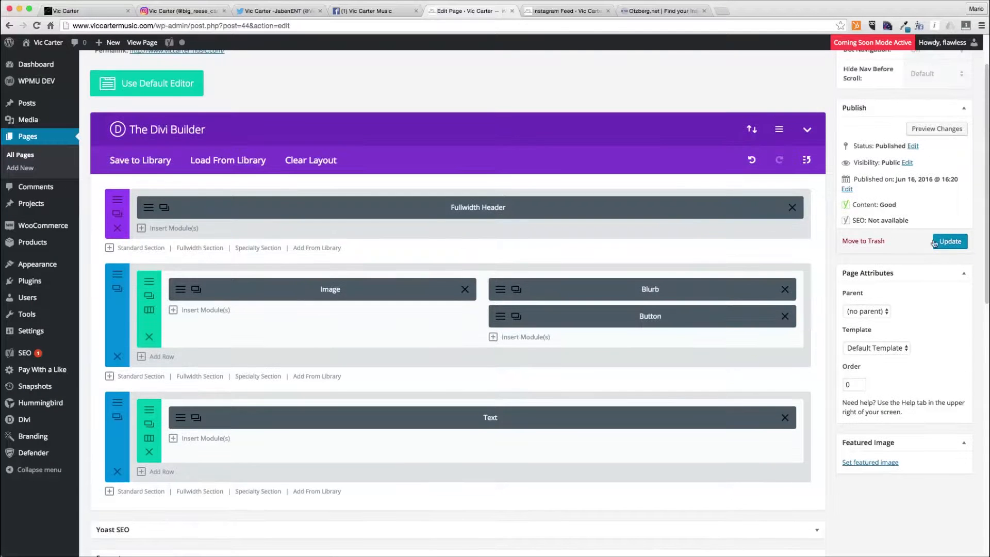
pyautogui.click(930, 129)
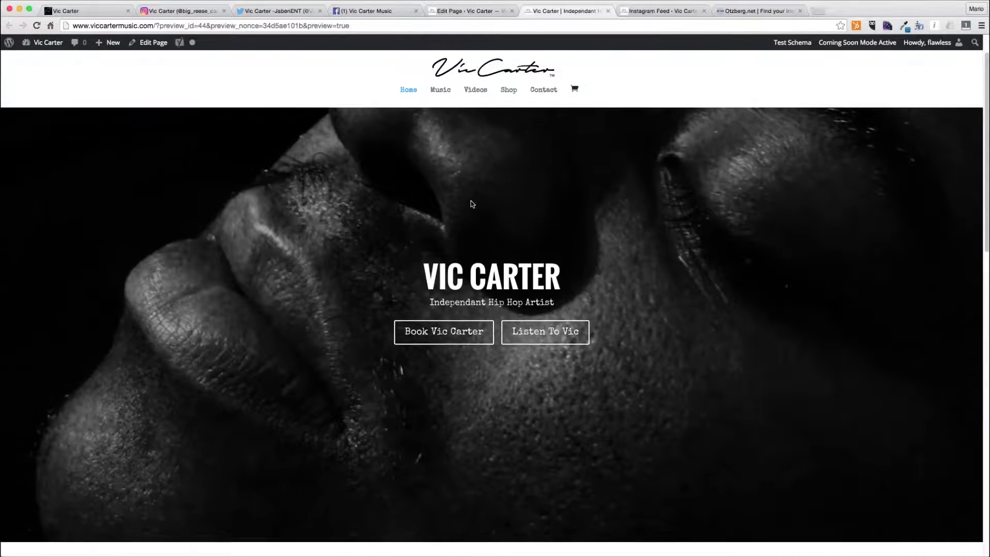
pyautogui.scroll(-2, 471, 204)
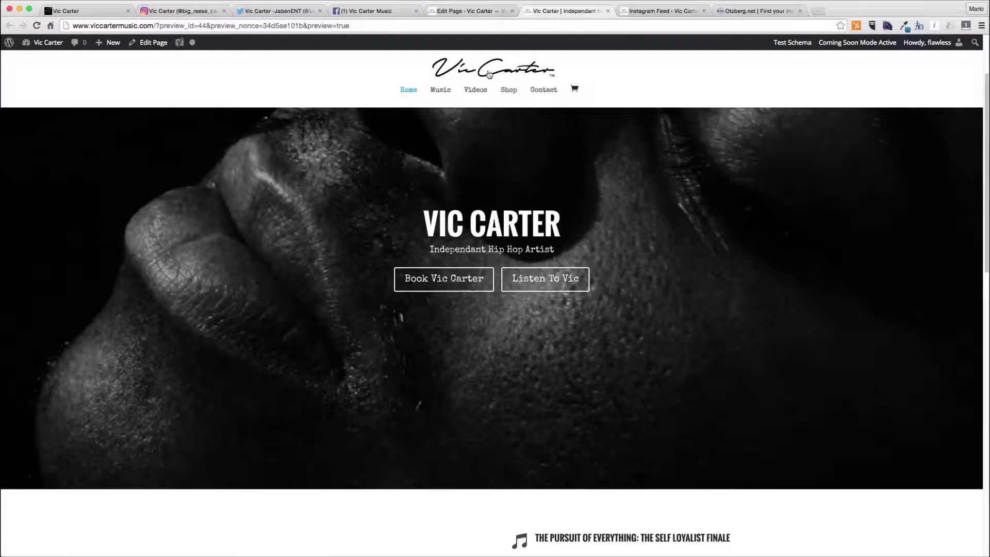
pyautogui.scroll(-3, 383, 240)
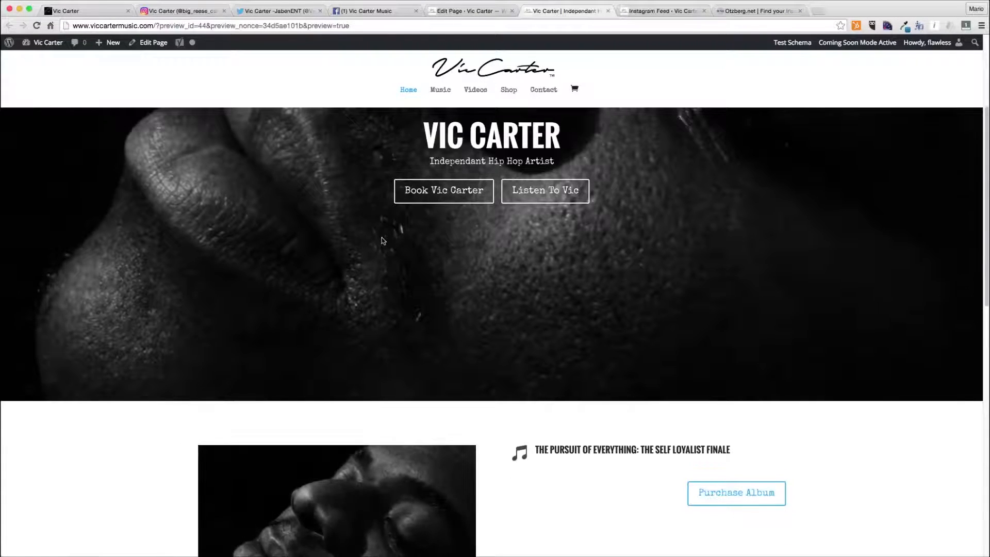
pyautogui.scroll(-5, 382, 240)
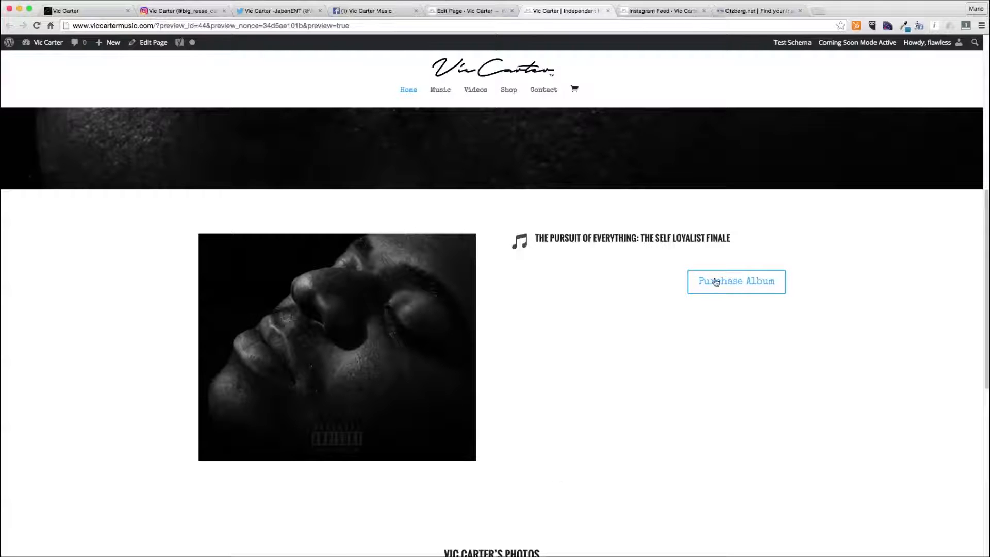
pyautogui.scroll(-6, 534, 276)
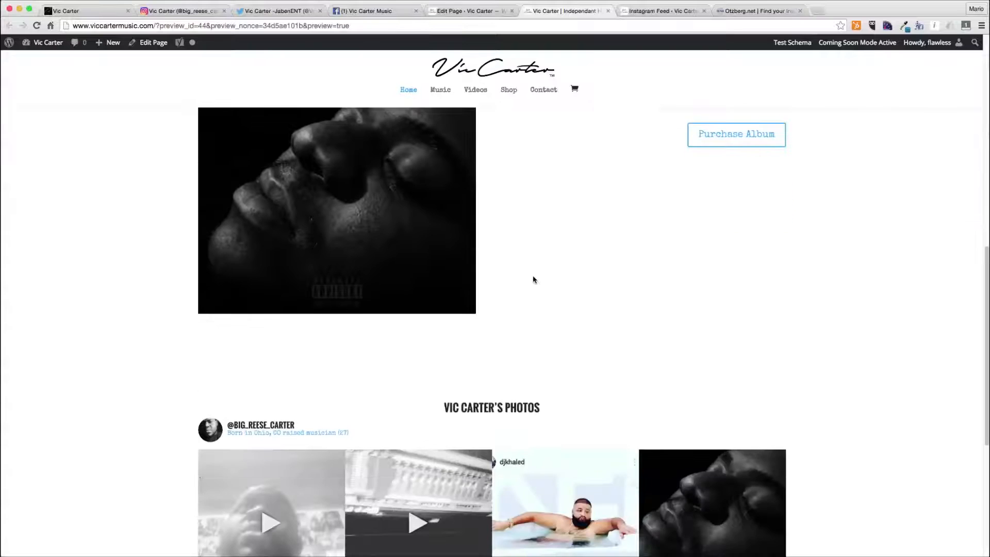
pyautogui.scroll(-3, 533, 276)
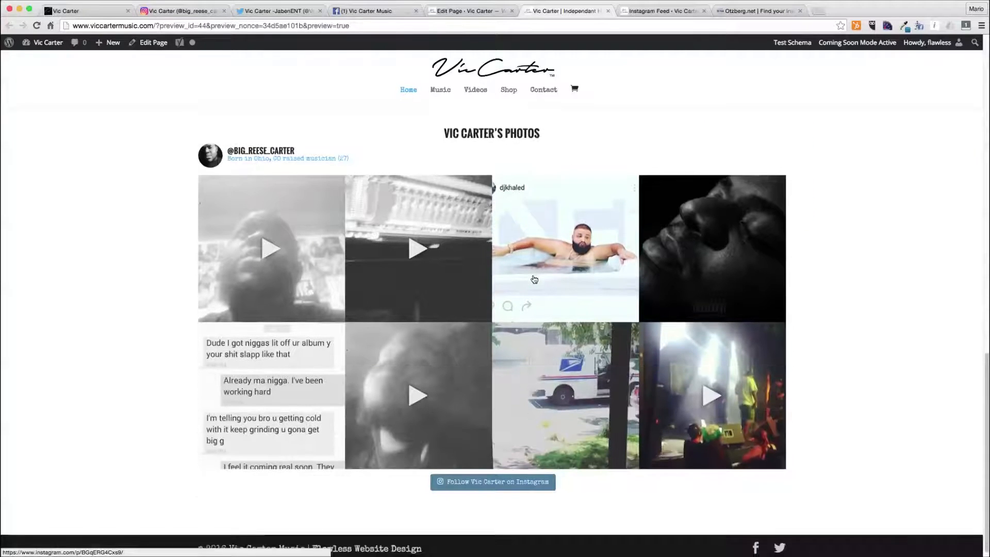
pyautogui.scroll(10, 534, 279)
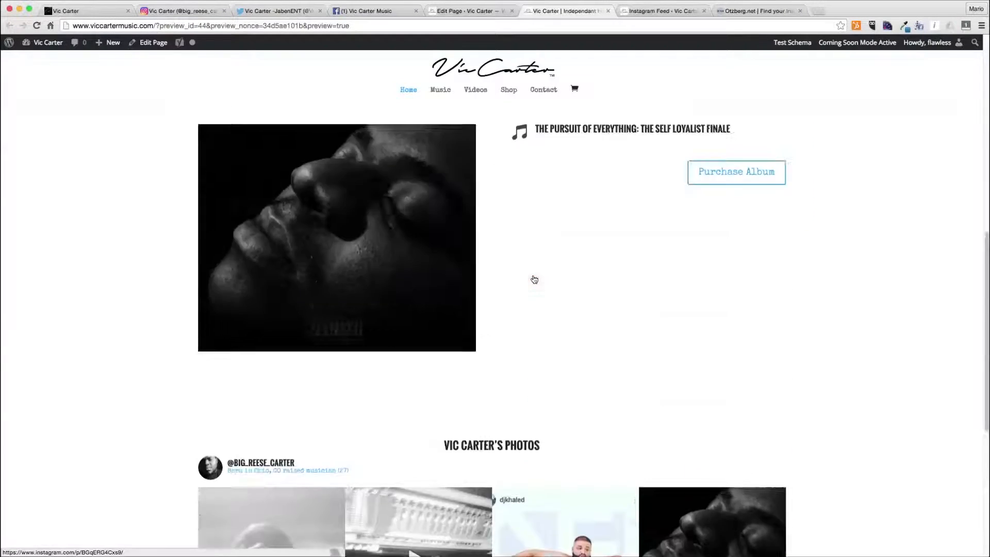
pyautogui.scroll(-15, 533, 274)
pyautogui.scroll(15, 533, 274)
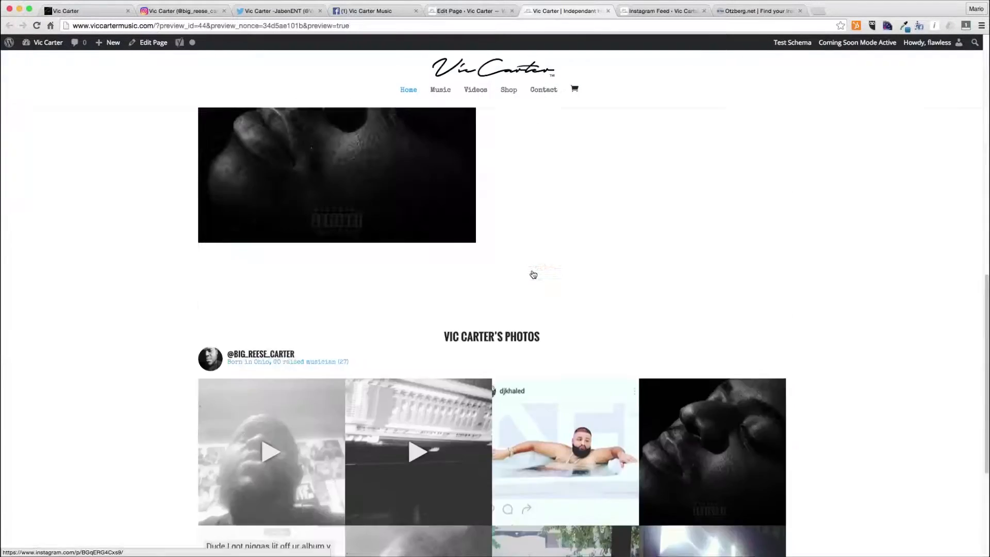
pyautogui.scroll(-3, 533, 274)
pyautogui.scroll(3, 533, 274)
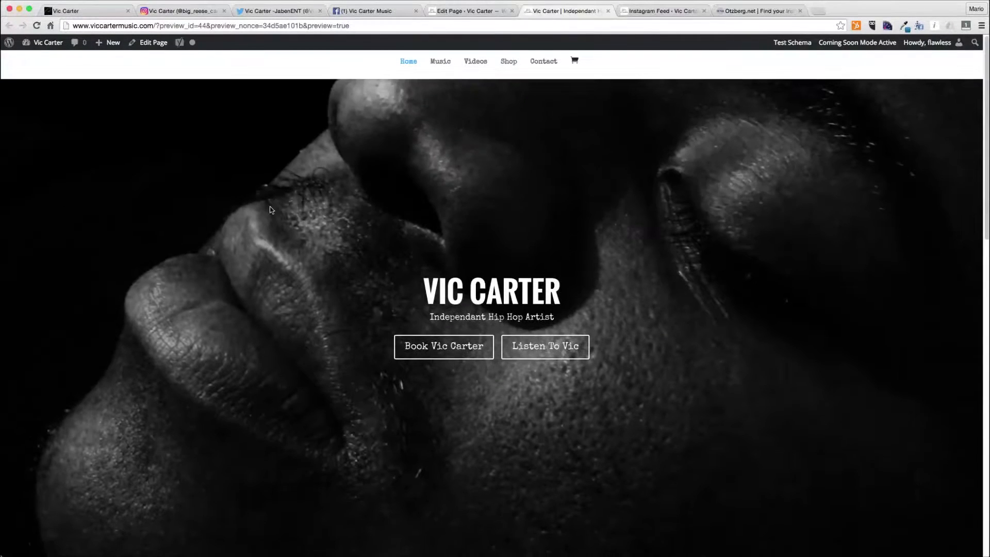
# - Enable the parallax effect on the fullwidth header with the True Parallax method and save the module
pyautogui.click(464, 11)
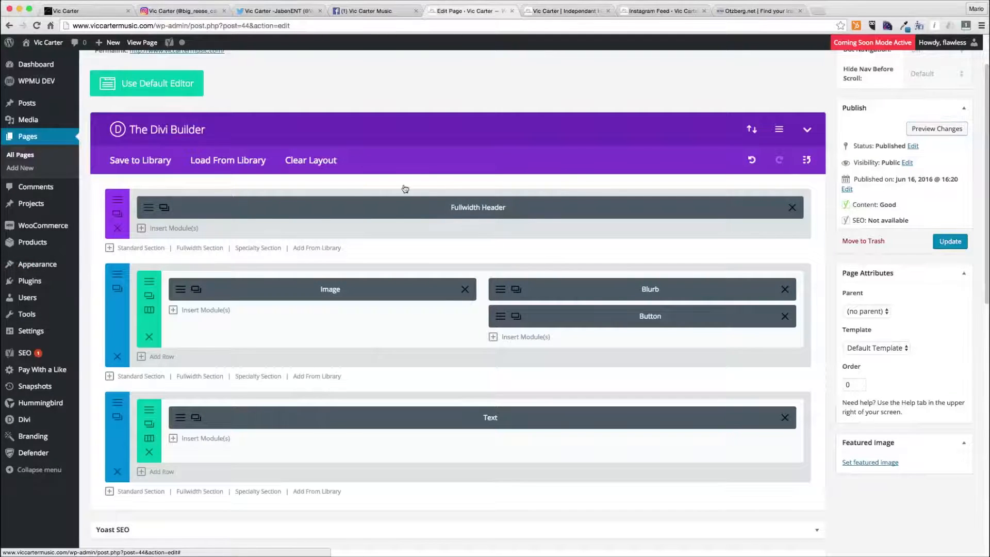
pyautogui.click(312, 206)
pyautogui.scroll(-2, 433, 366)
pyautogui.scroll(-12, 432, 365)
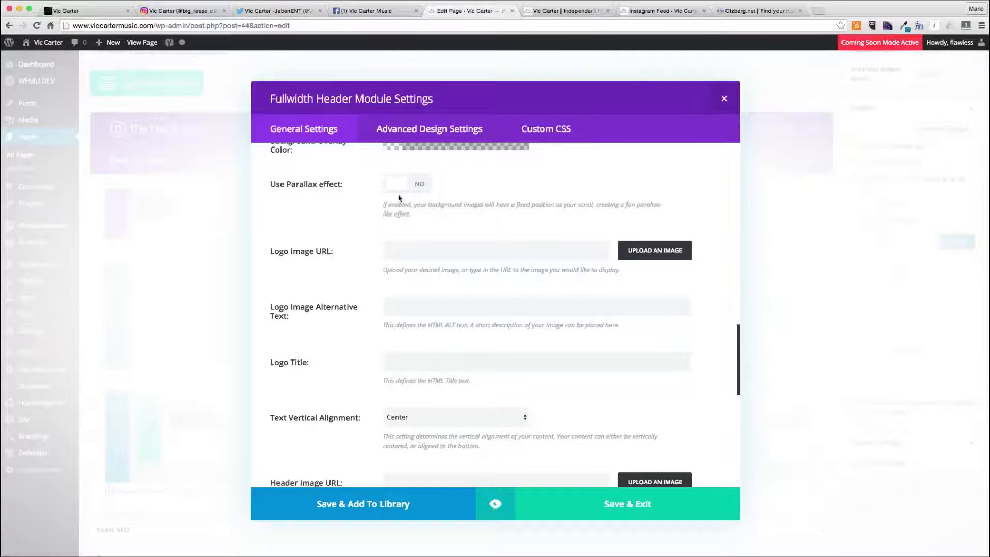
pyautogui.click(399, 184)
pyautogui.click(435, 250)
pyautogui.click(432, 265)
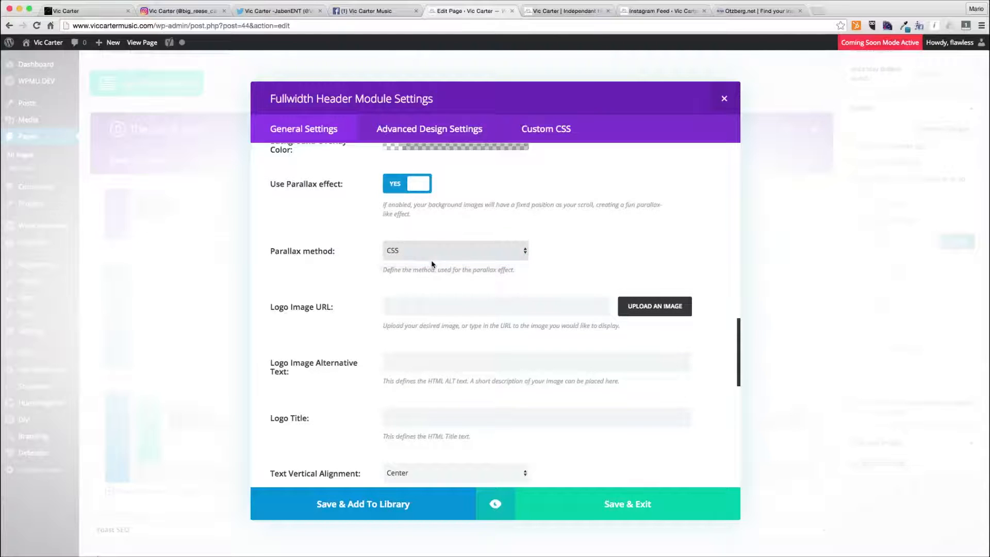
pyautogui.scroll(6, 351, 283)
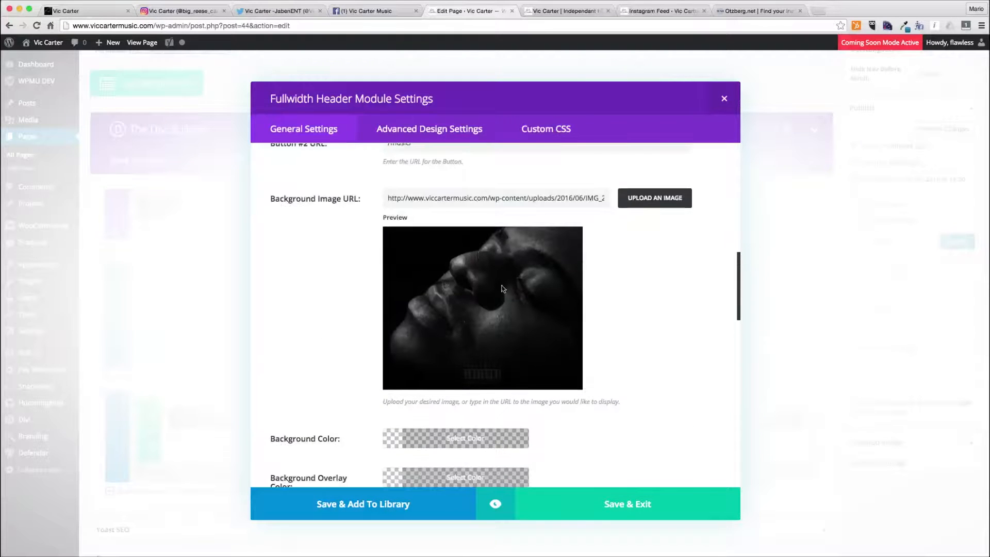
pyautogui.scroll(-5, 431, 292)
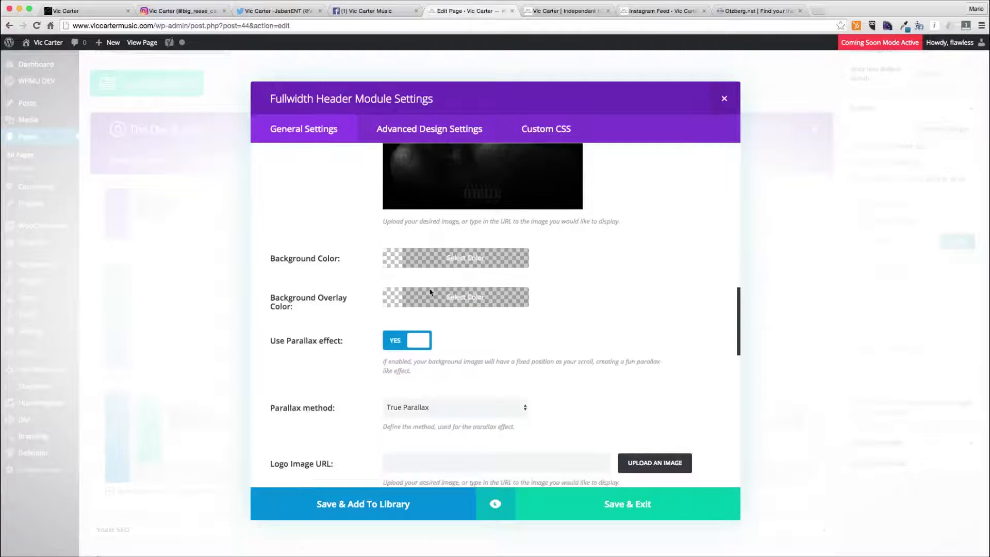
pyautogui.scroll(-6, 431, 292)
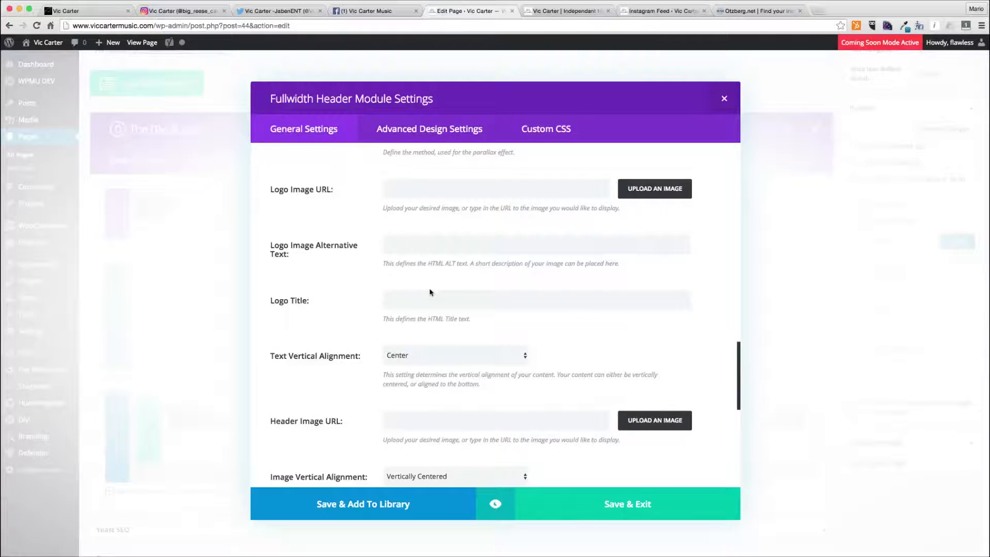
pyautogui.click(574, 492)
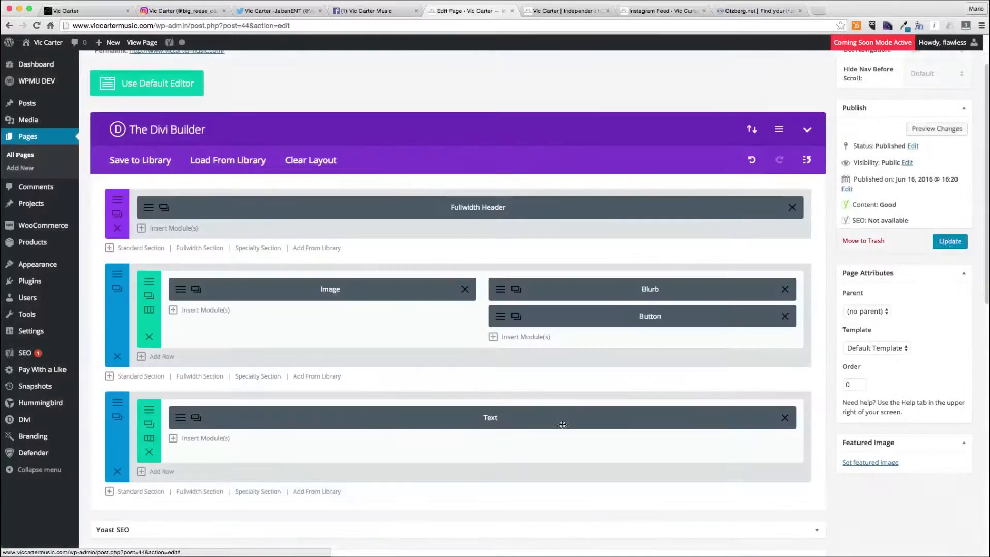
# - Clear the background color of the photo feed section, save the section settings, and update the page
pyautogui.click(117, 417)
pyautogui.click(442, 296)
pyautogui.click(469, 306)
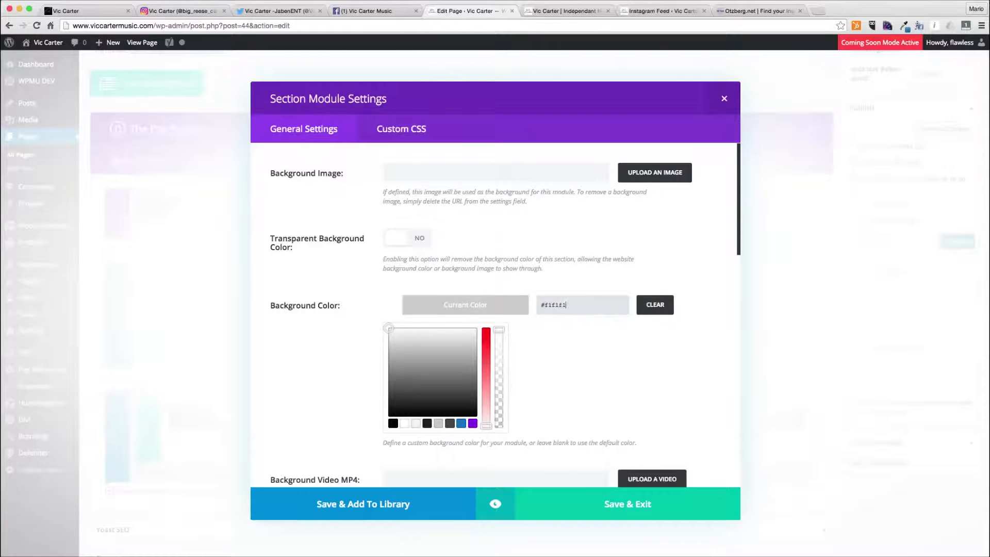
pyautogui.click(479, 306)
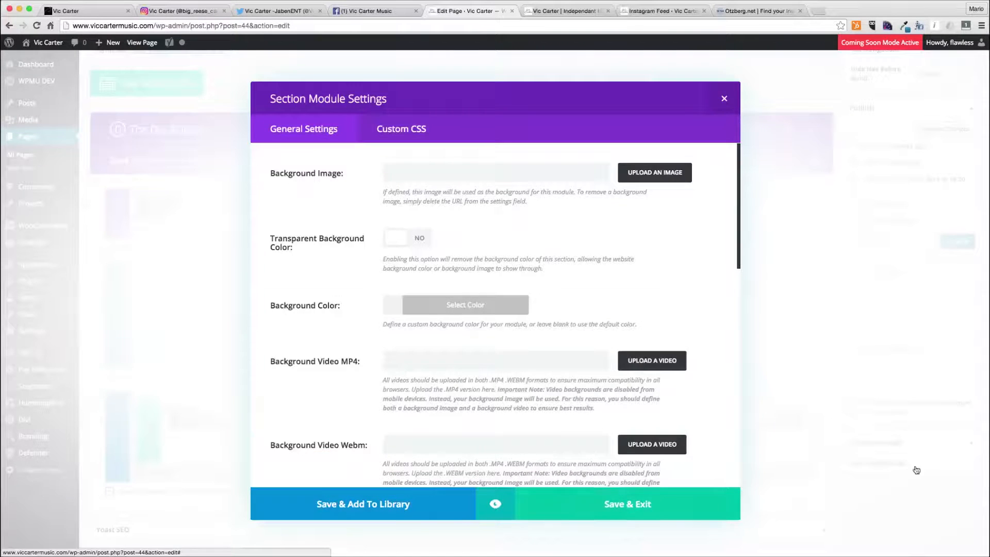
pyautogui.click(641, 503)
pyautogui.click(957, 241)
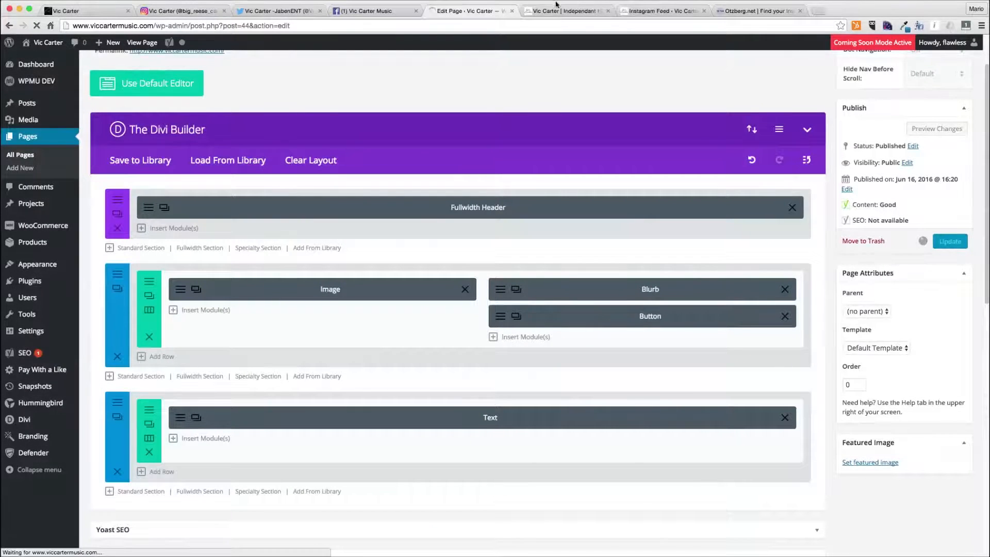
# - Close the old preview tab, open the live home page, and scroll through the header area
pyautogui.click(556, 12)
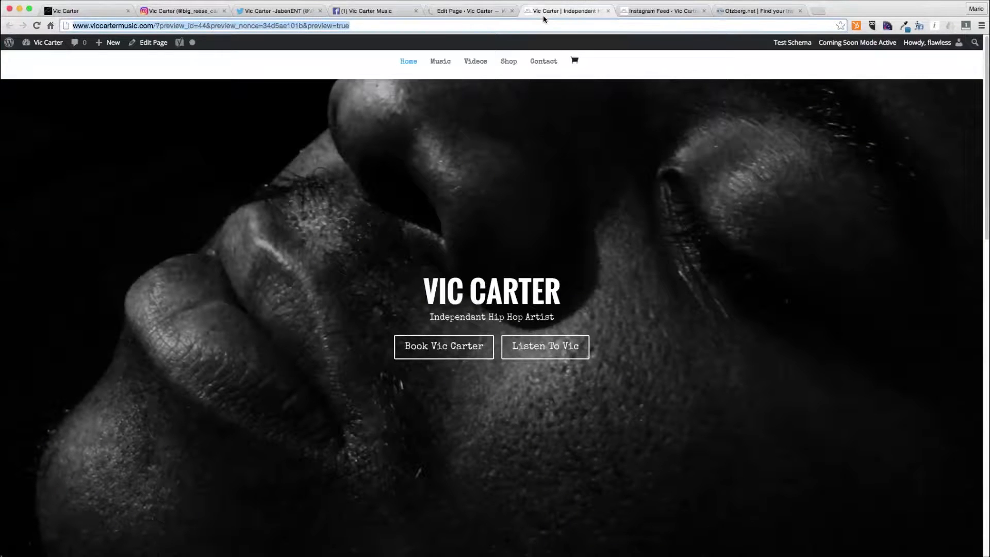
pyautogui.press('super+w')
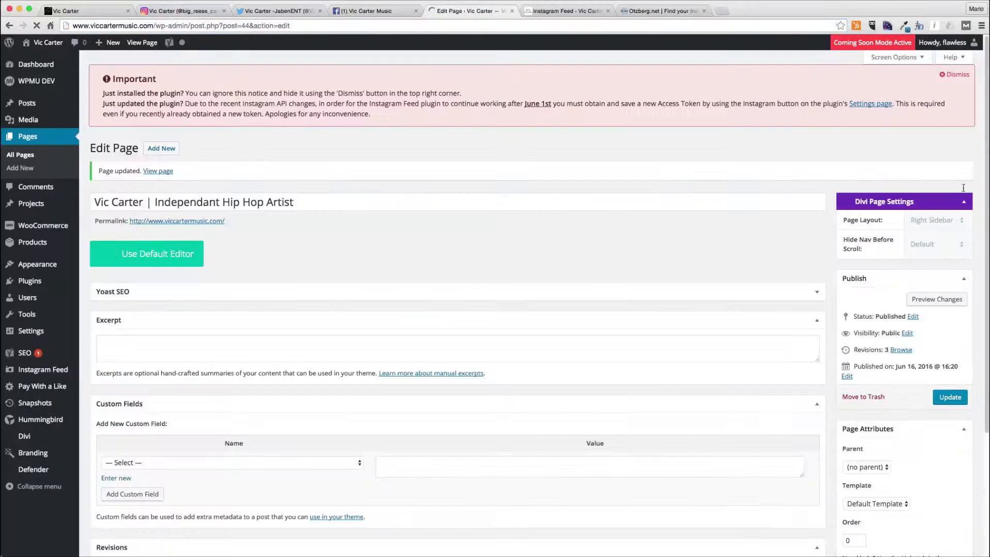
pyautogui.keyDown('super'); pyautogui.click(206, 221); pyautogui.keyUp('super')
pyautogui.click(556, 11)
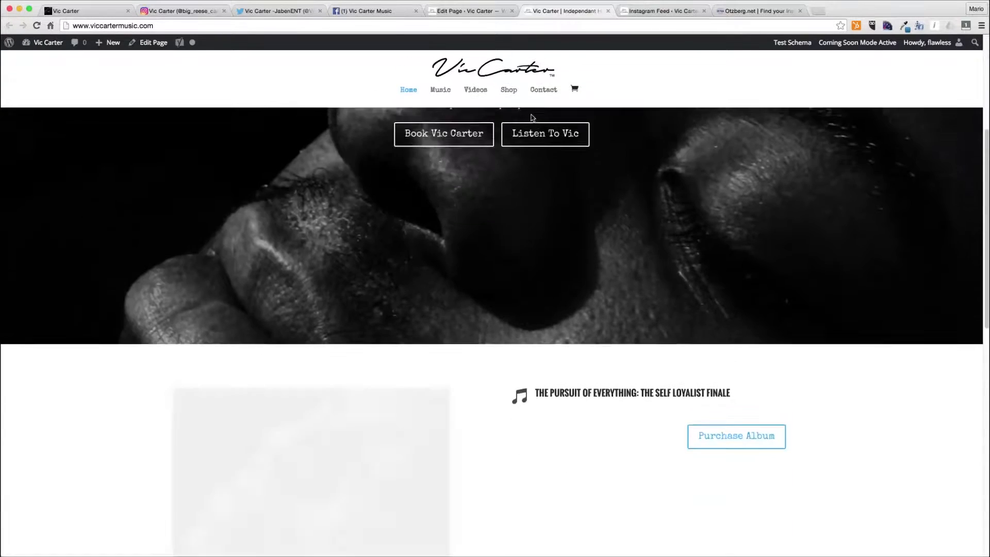
pyautogui.scroll(-1, 515, 98)
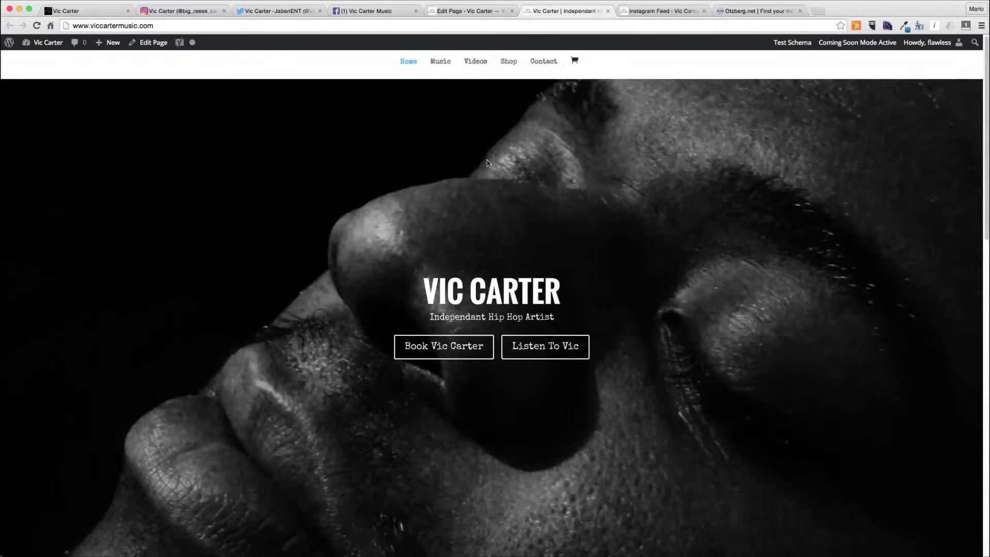
pyautogui.scroll(-5, 489, 163)
pyautogui.scroll(5, 488, 162)
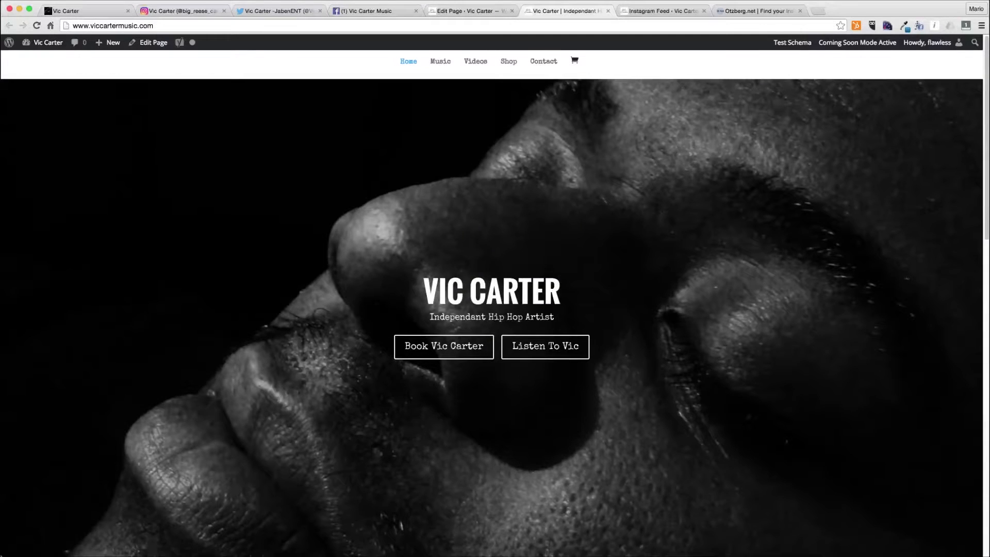
# - Open the theme Customizer and enable Hide Logo Image in the Fixed Navigation Settings of Header & Navigation
pyautogui.moveTo(42, 43)
pyautogui.click(43, 112)
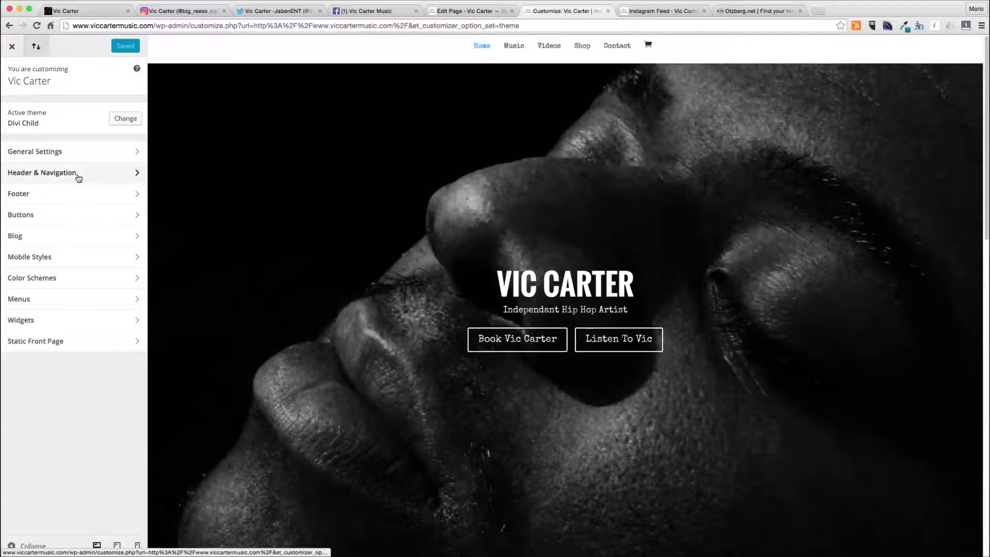
pyautogui.click(79, 177)
pyautogui.click(76, 175)
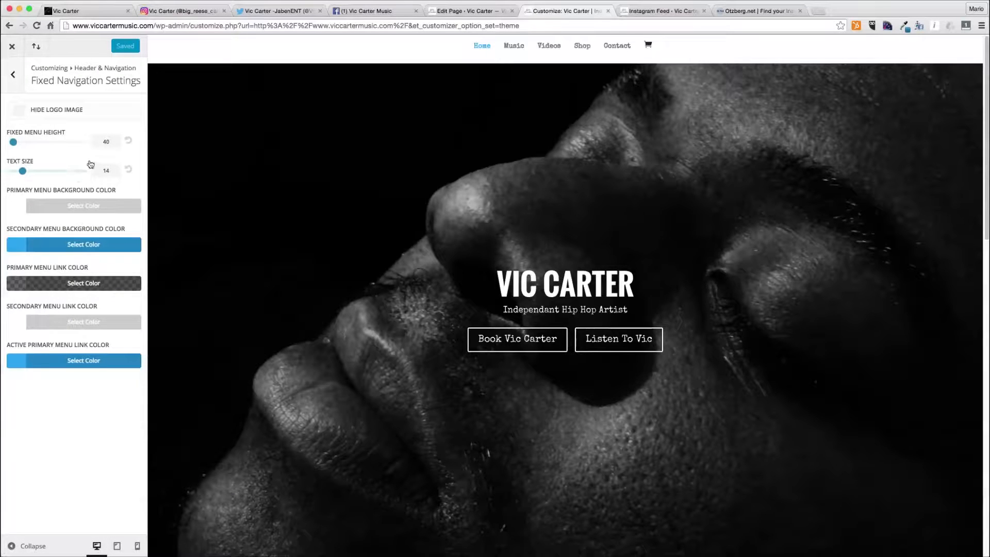
pyautogui.click(21, 112)
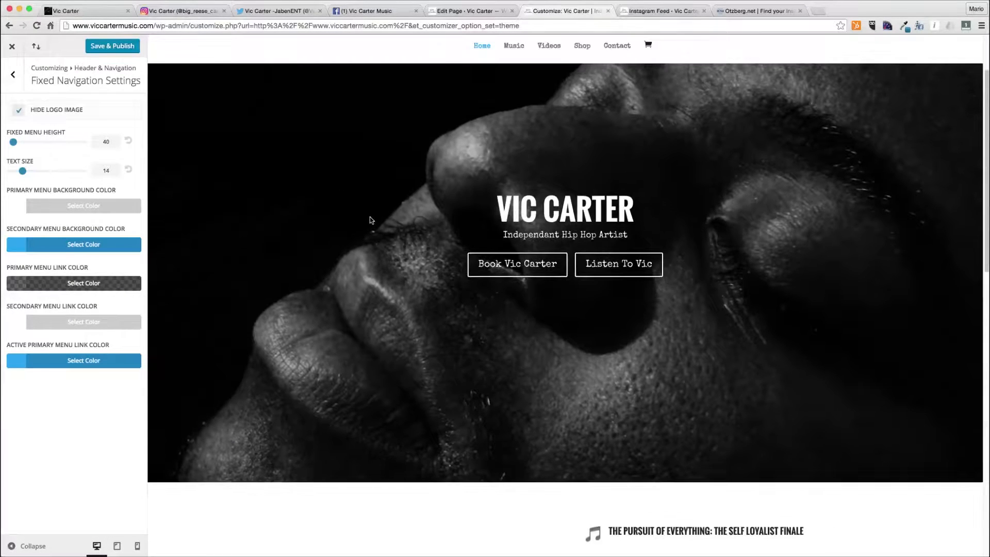
pyautogui.scroll(-10, 369, 220)
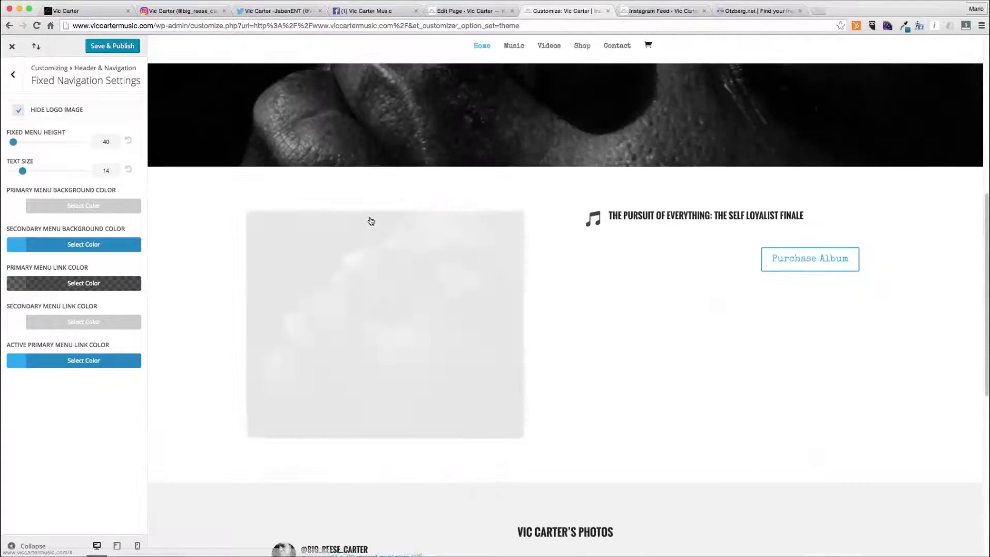
pyautogui.scroll(10, 371, 221)
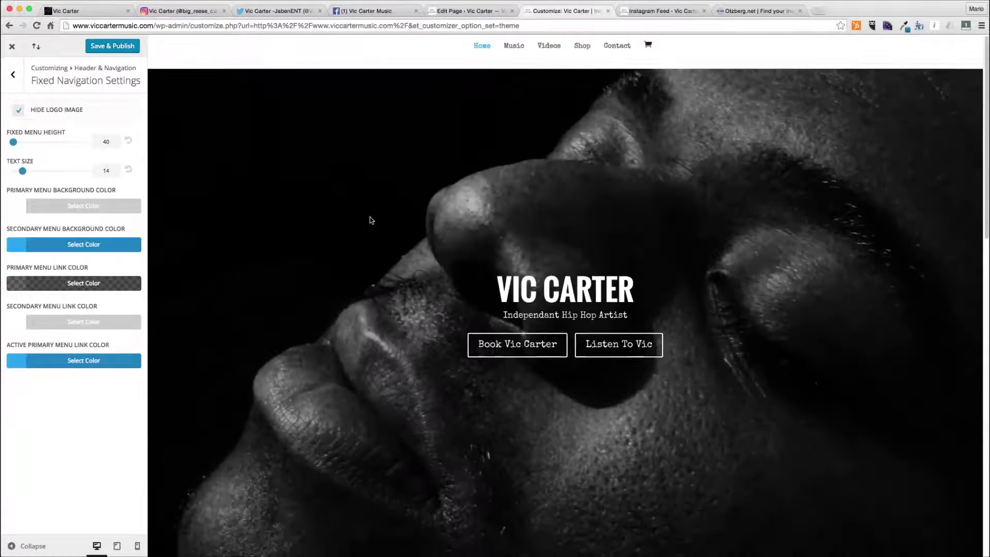
pyautogui.scroll(-10, 369, 220)
pyautogui.scroll(10, 370, 217)
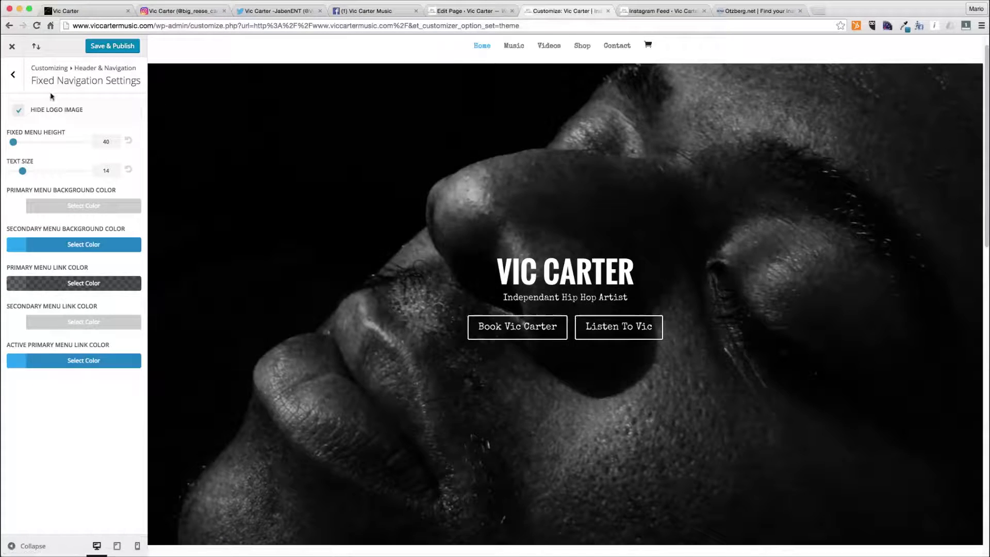
# - Set the Header Format's header style to Default
pyautogui.click(15, 78)
pyautogui.click(22, 106)
pyautogui.click(53, 131)
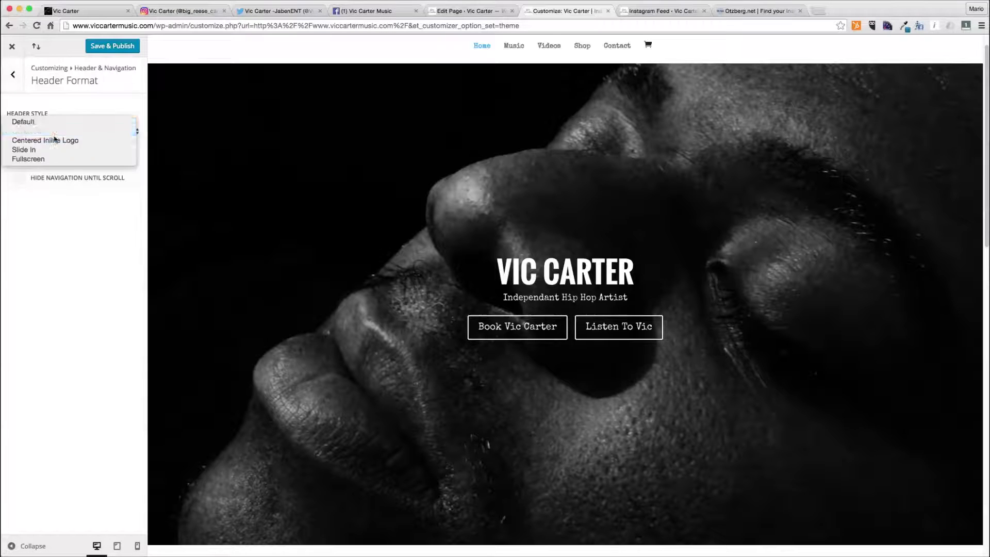
pyautogui.click(57, 124)
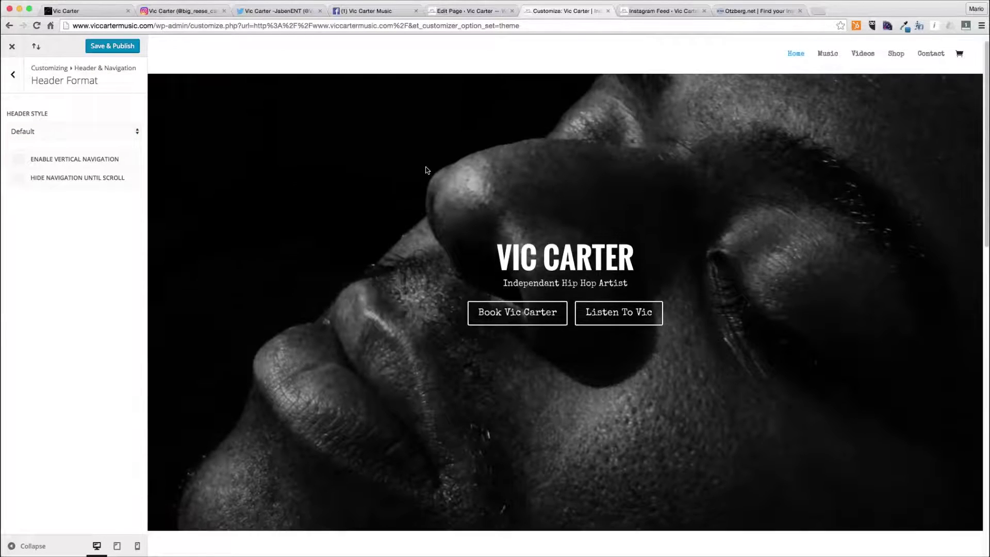
# - Turn off Hide Logo Image in the Primary Menu Bar settings
pyautogui.click(15, 78)
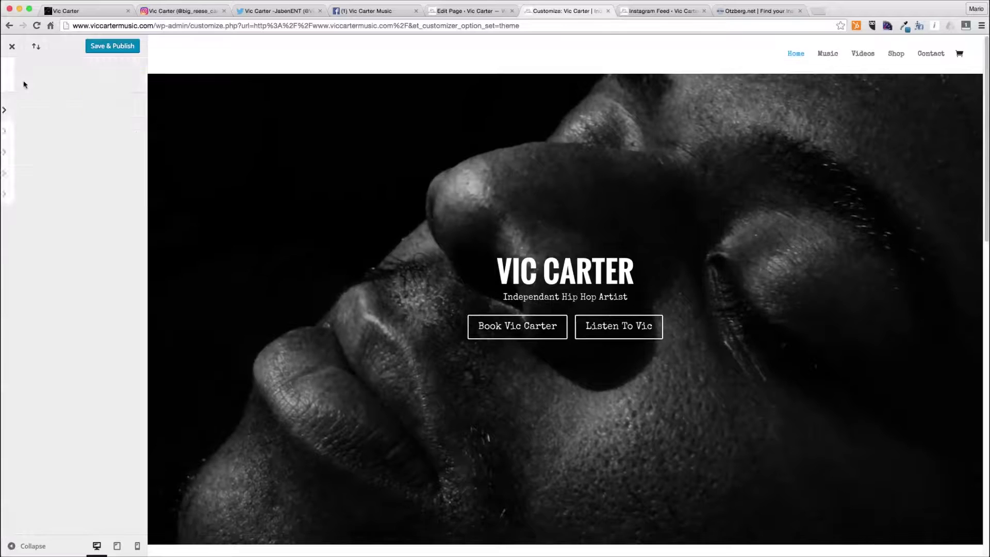
pyautogui.click(54, 133)
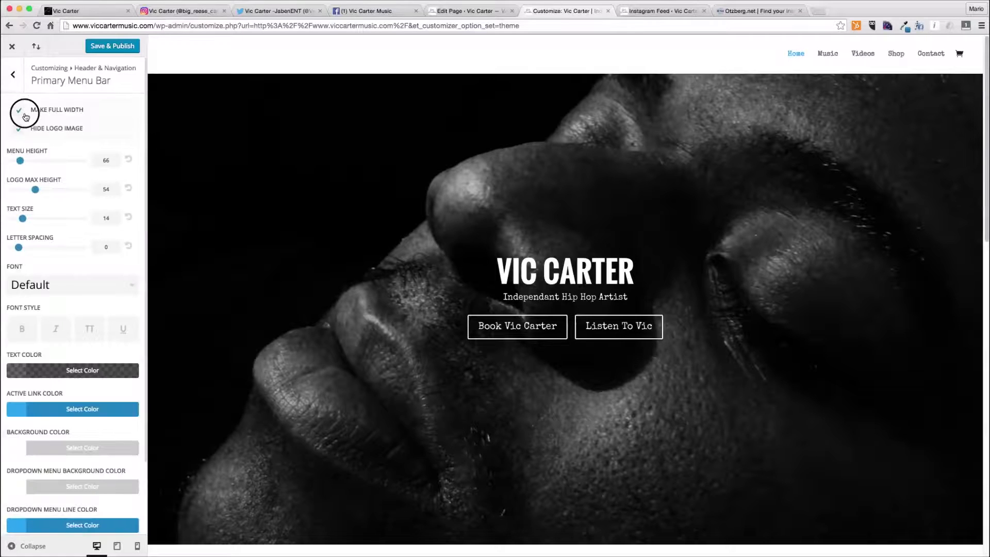
pyautogui.moveTo(25, 117); pyautogui.dragTo(24, 137)
pyautogui.click(15, 79)
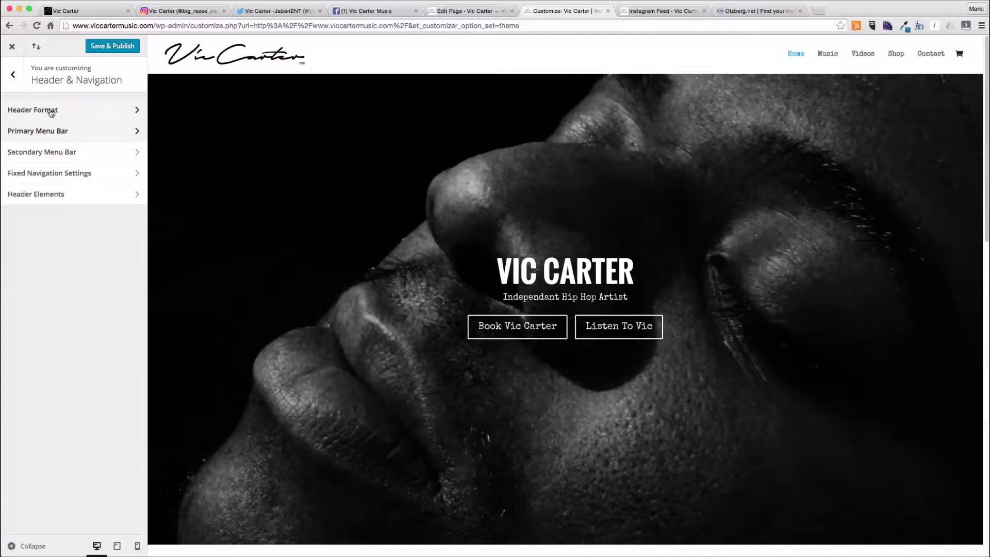
# - Review the Secondary Menu Bar and Fixed Navigation Settings while scrolling the site preview
pyautogui.click(52, 149)
pyautogui.click(15, 78)
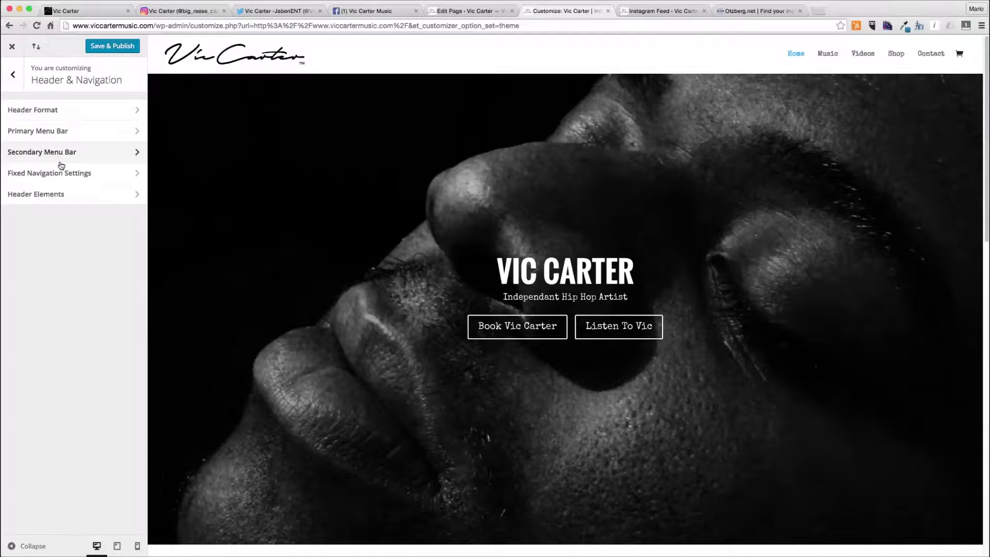
pyautogui.click(52, 172)
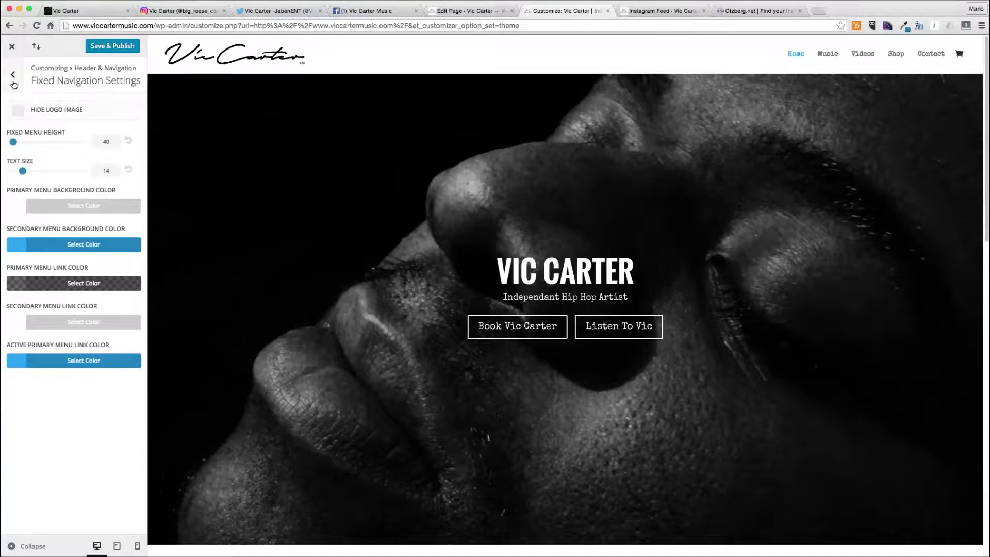
pyautogui.scroll(-3, 341, 216)
pyautogui.scroll(3, 341, 219)
pyautogui.scroll(-8, 522, 284)
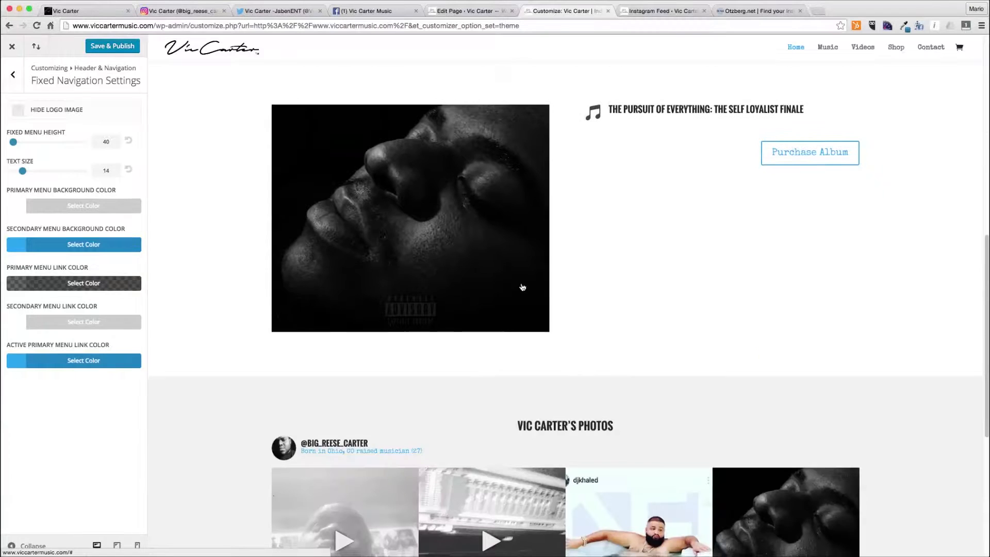
pyautogui.scroll(8, 523, 287)
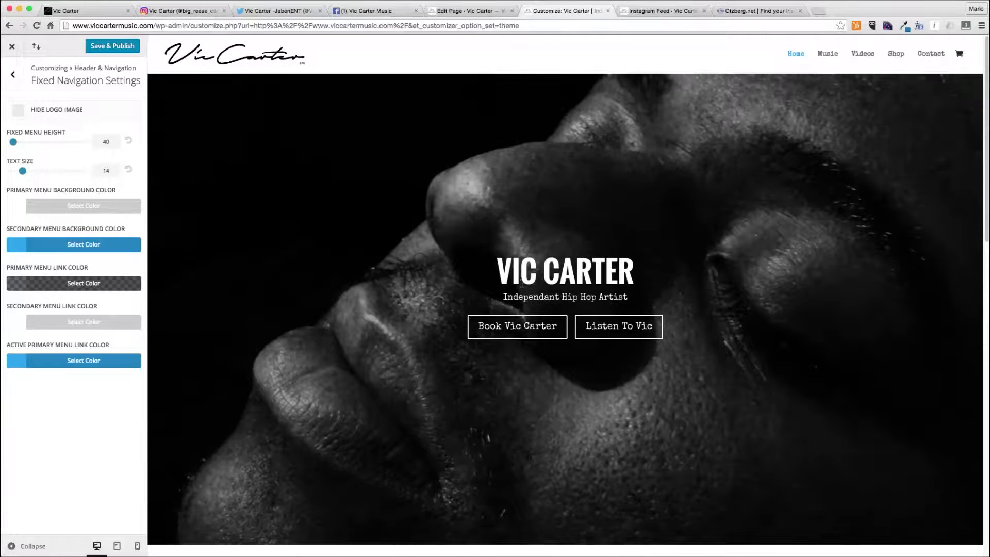
pyautogui.click(14, 85)
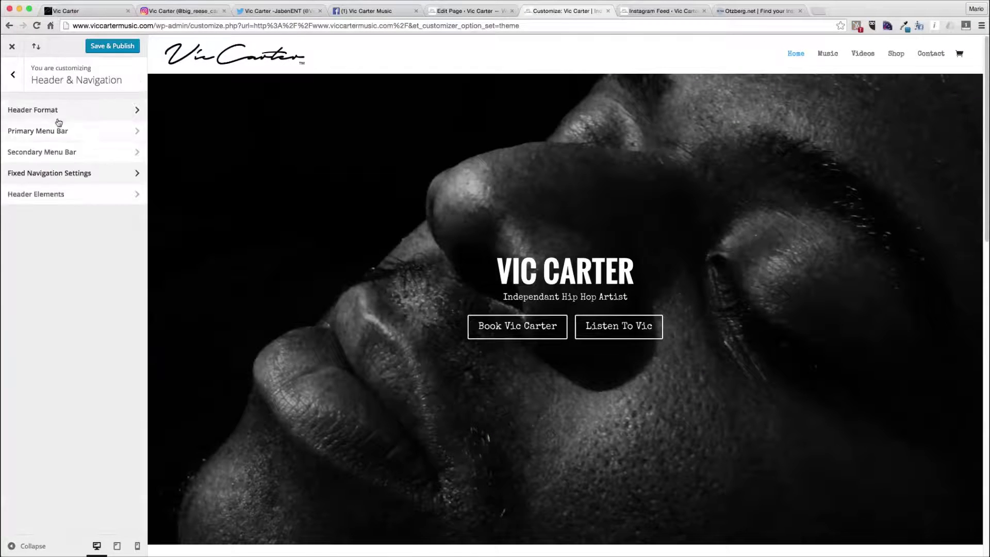
# - Make the primary menu bar's background color semi-transparent white at about 0.5 opacity
pyautogui.click(62, 131)
pyautogui.click(61, 447)
pyautogui.scroll(-3, 99, 428)
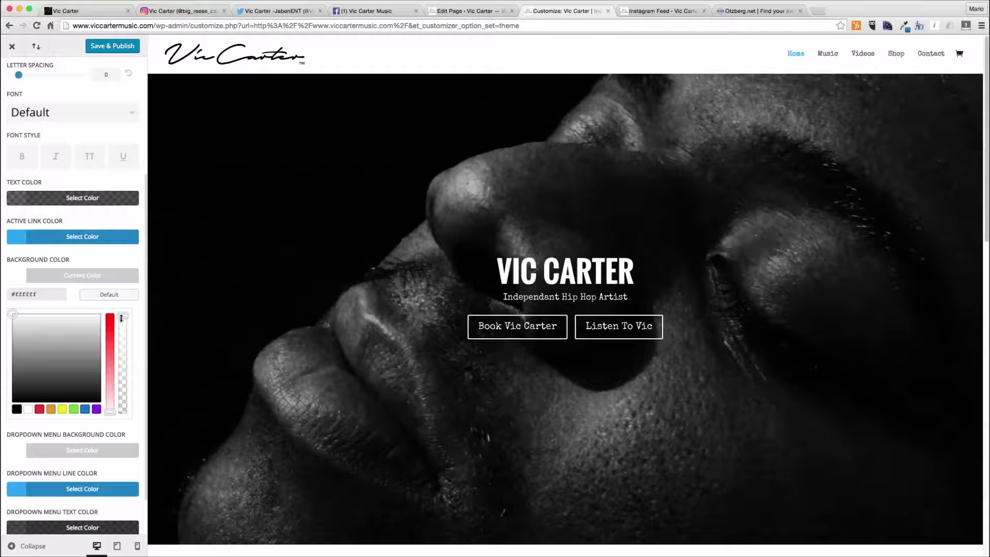
pyautogui.moveTo(122, 319); pyautogui.dragTo(118, 358)
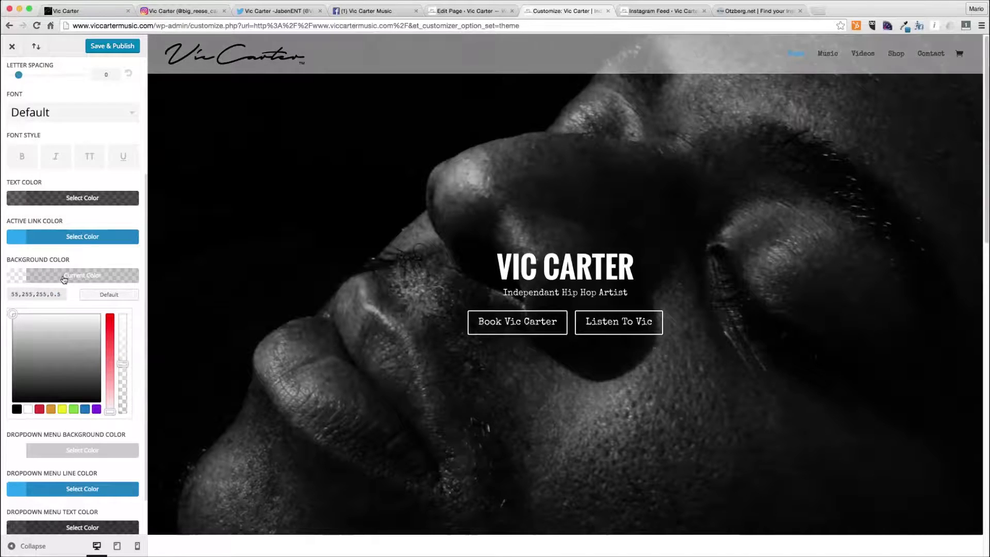
pyautogui.click(64, 279)
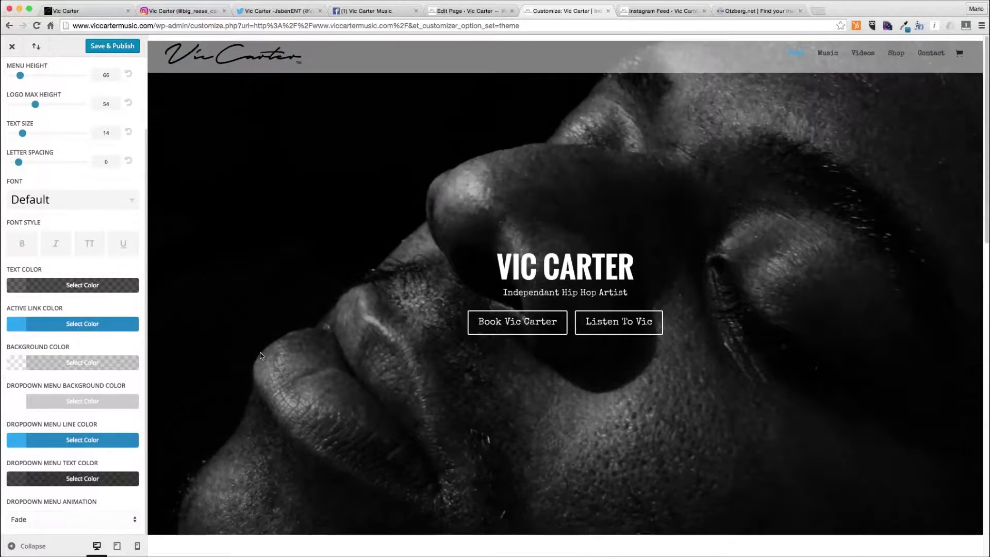
pyautogui.scroll(-2, 261, 356)
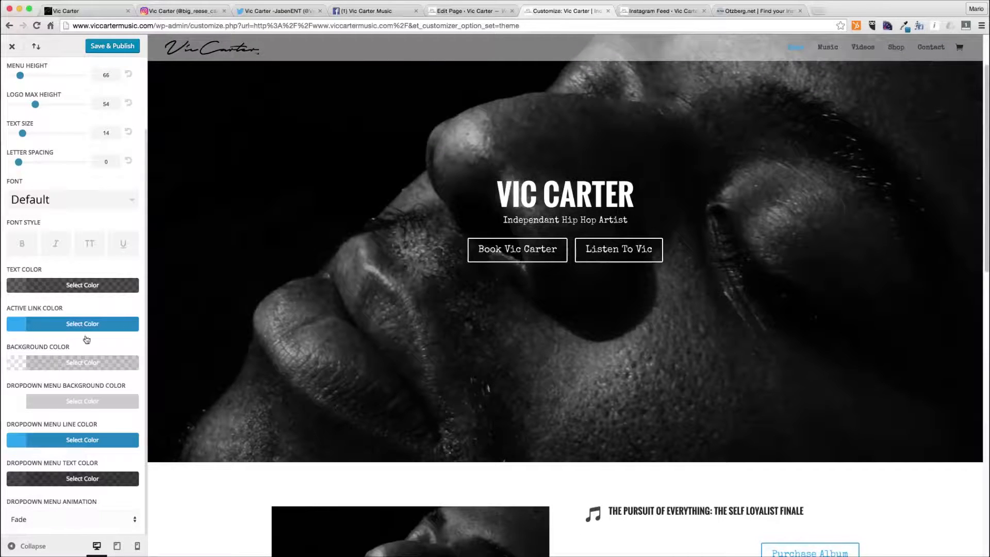
# - Open Fixed Navigation Settings and set the primary menu background color to semi-transparent white at about 0.5 opacity
pyautogui.scroll(2, 243, 354)
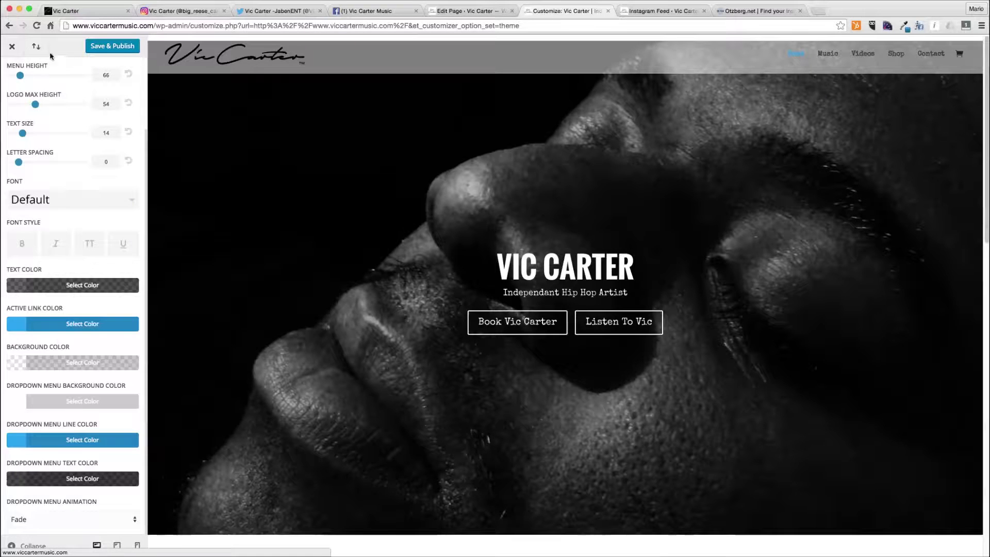
pyautogui.scroll(3, 26, 103)
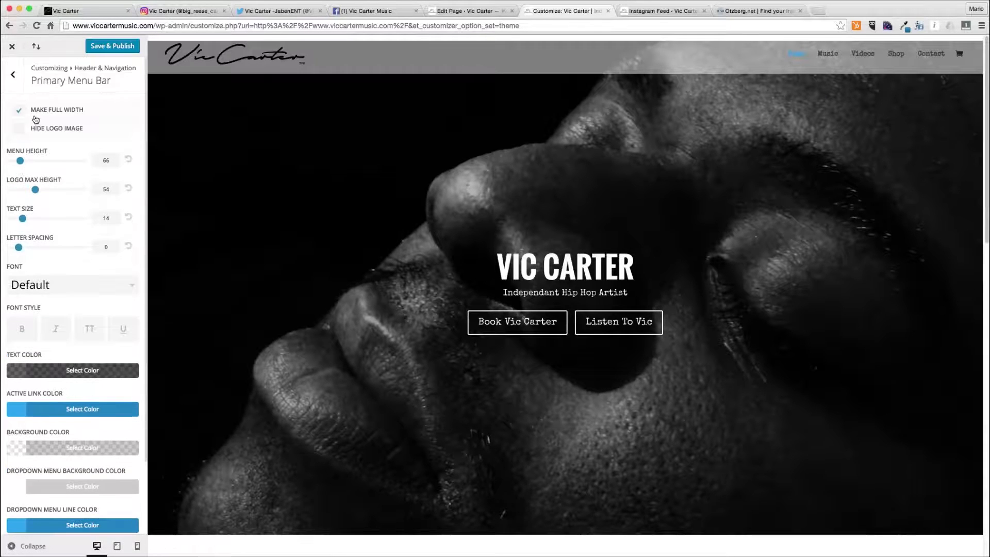
pyautogui.click(15, 91)
pyautogui.click(52, 172)
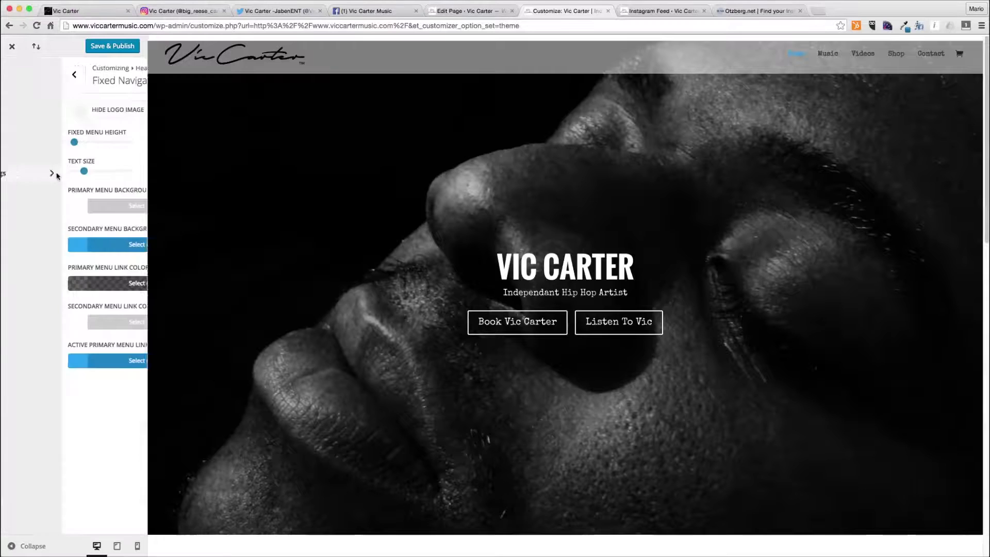
pyautogui.click(93, 208)
pyautogui.click(123, 281)
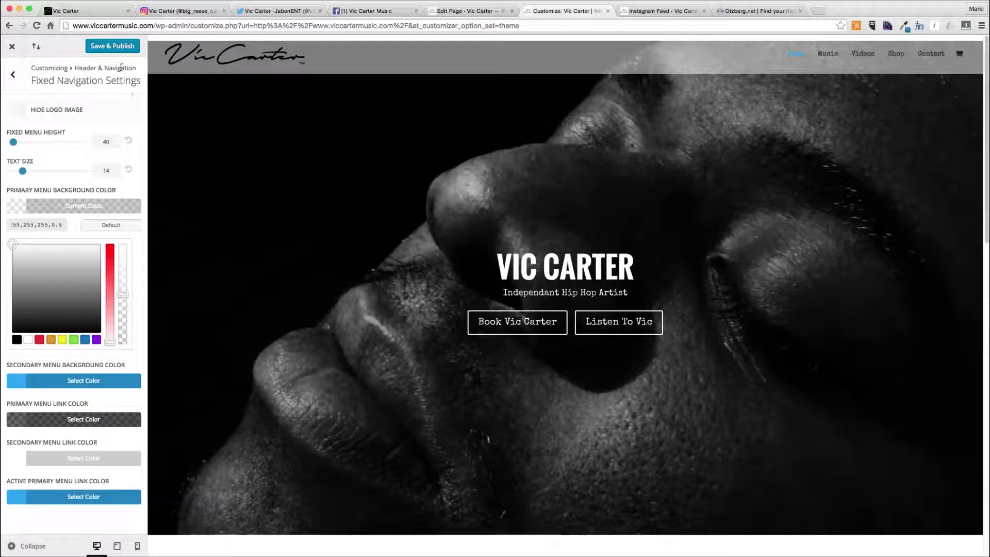
# - Publish the Customizer changes and scroll the site preview to check the header
pyautogui.click(119, 47)
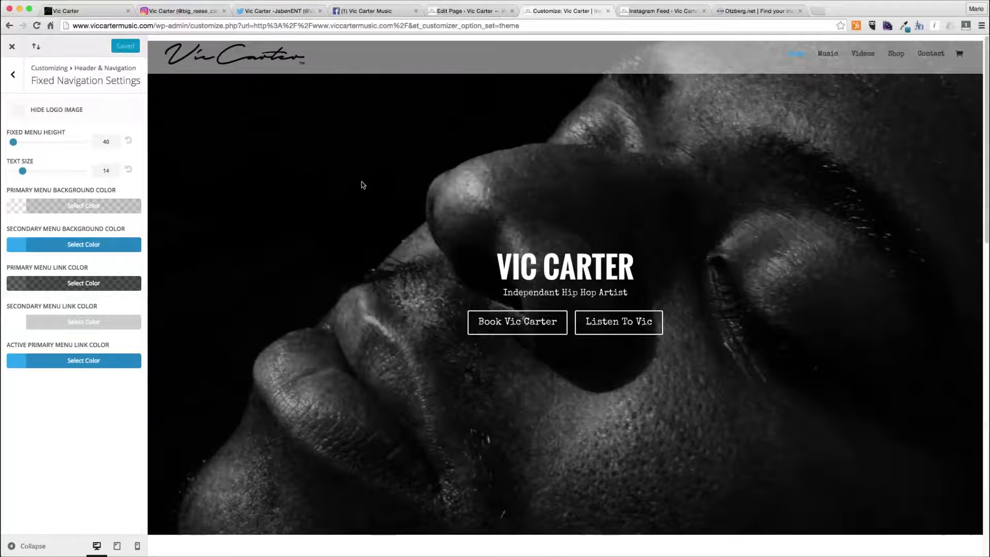
pyautogui.scroll(-15, 364, 185)
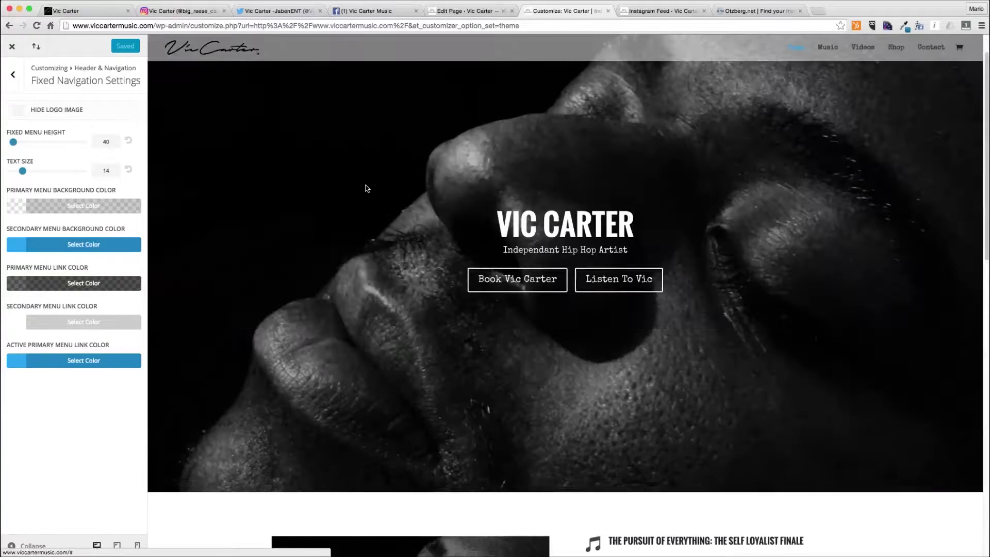
pyautogui.scroll(5, 366, 189)
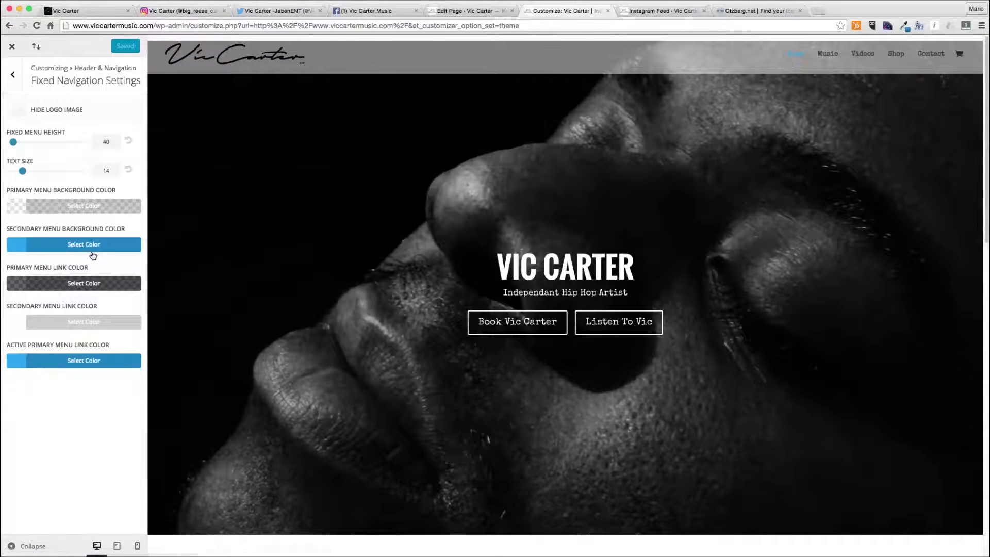
# - Set the fixed navigation's primary menu background color to white at 0.75 opacity
pyautogui.click(88, 206)
pyautogui.click(60, 225)
pyautogui.write('75')
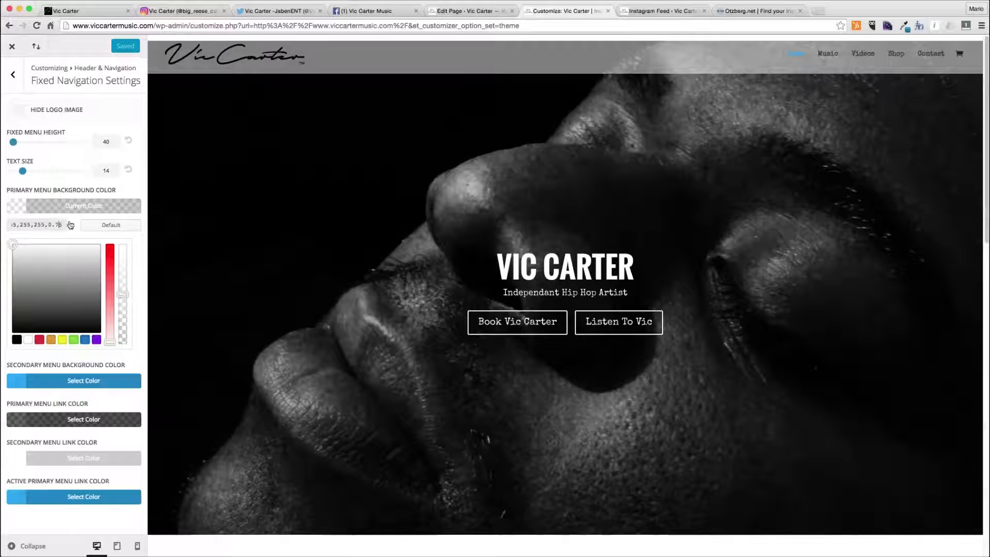
pyautogui.click(73, 206)
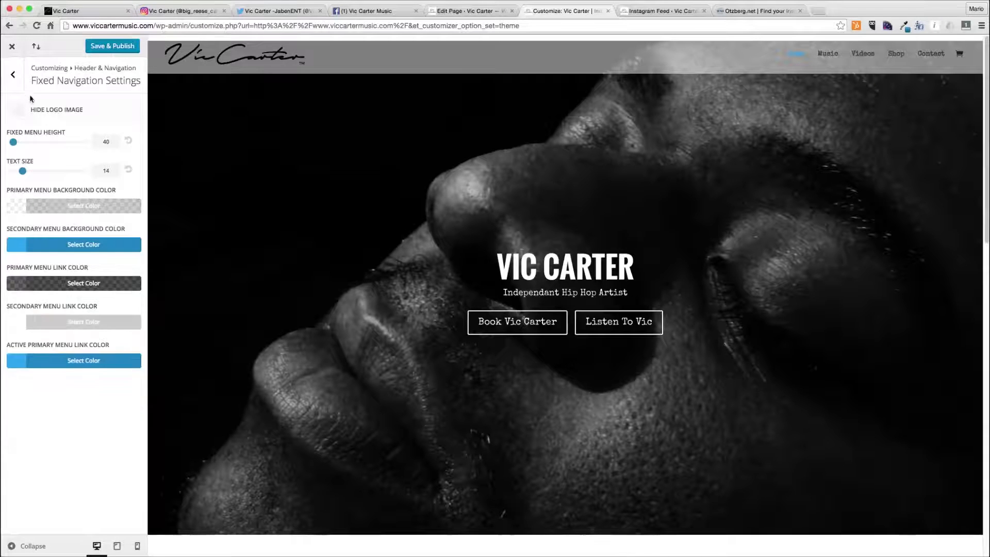
# - Return to the Primary Menu Bar settings and set its background color to white at 0.75 opacity
pyautogui.click(17, 80)
pyautogui.click(61, 134)
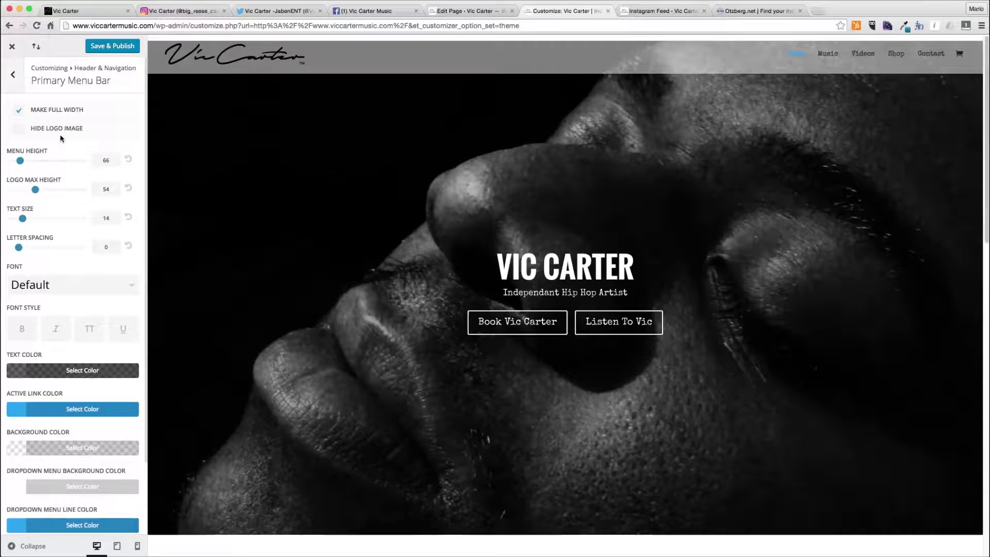
pyautogui.click(77, 449)
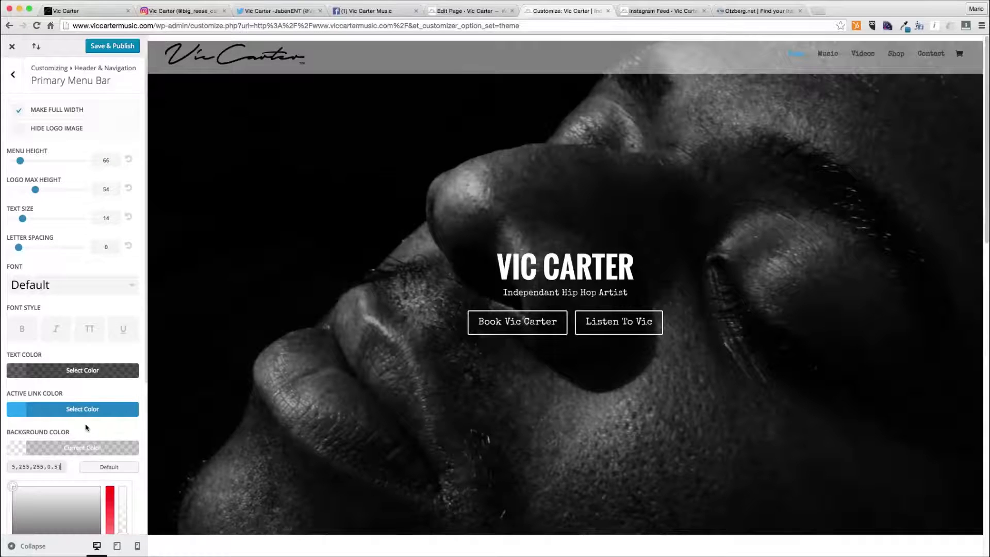
pyautogui.click(53, 467)
pyautogui.write('7')
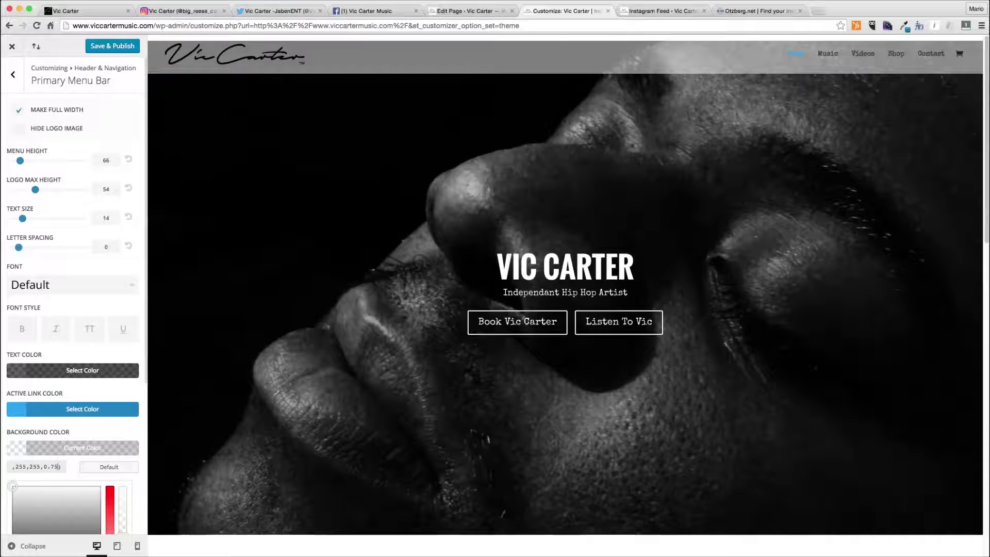
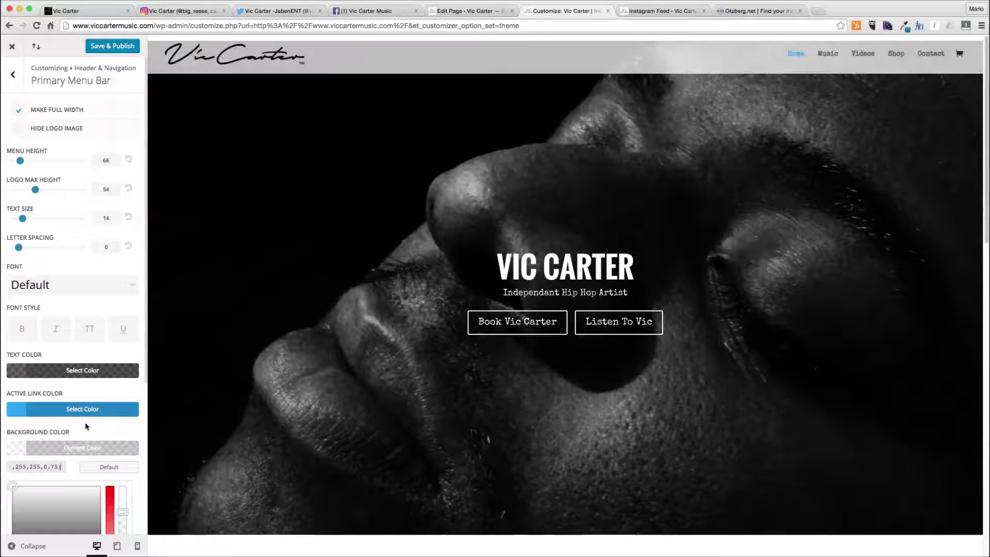
# - Publish the Customizer changes and reload the page editor for the home page
pyautogui.click(111, 47)
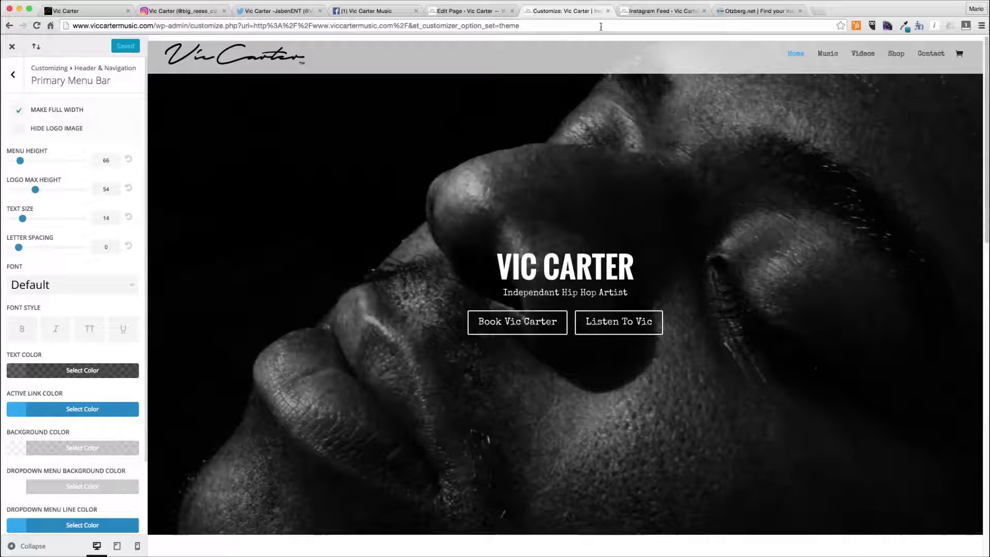
pyautogui.click(608, 11)
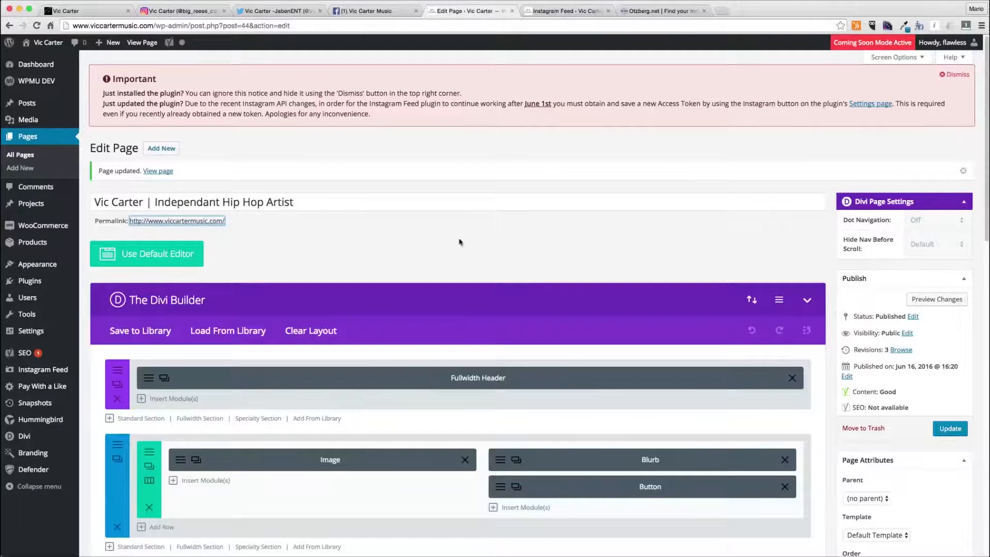
pyautogui.click(323, 26)
pyautogui.press('Return')
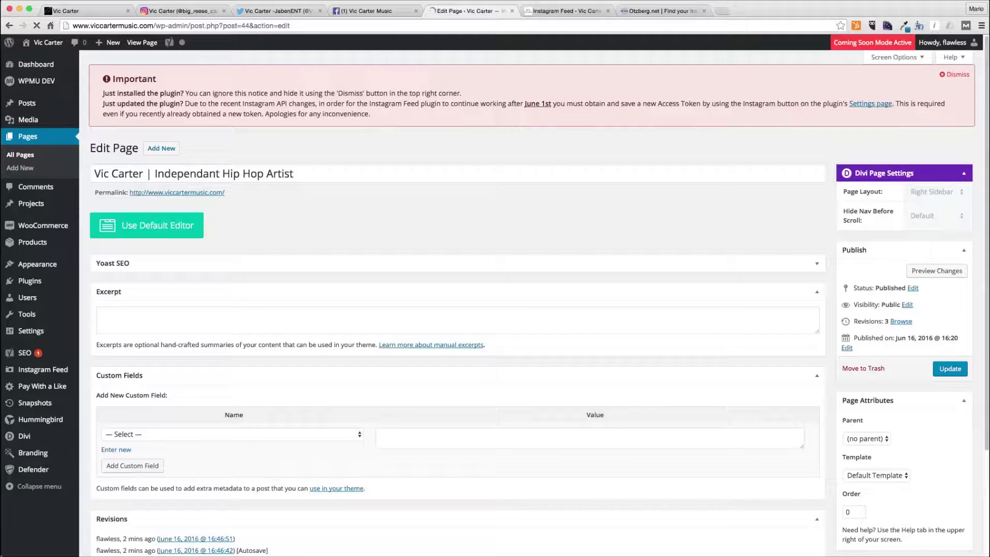
# - Dismiss the Instagram Feed plugin notice and close the Instagram user ID finder tab
pyautogui.click(601, 13)
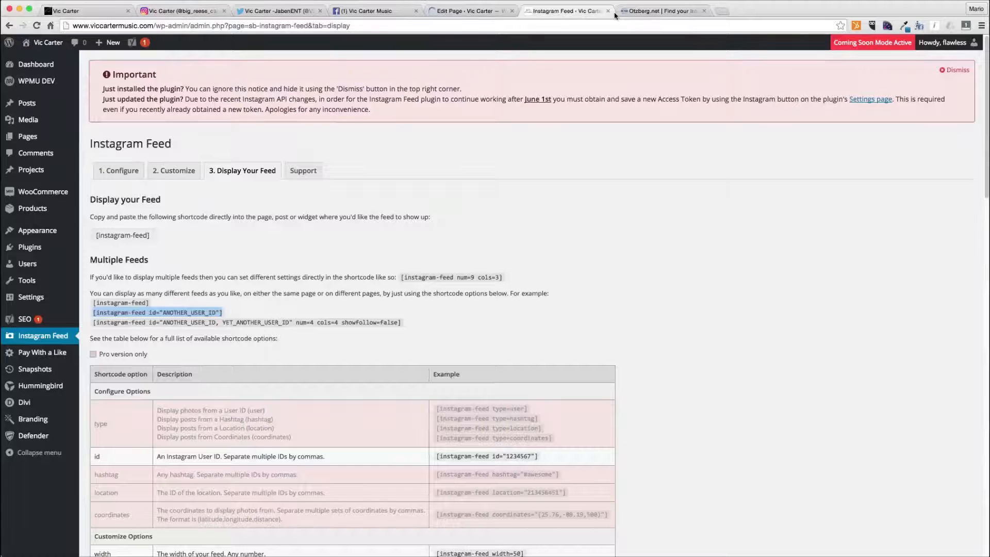
pyautogui.click(962, 72)
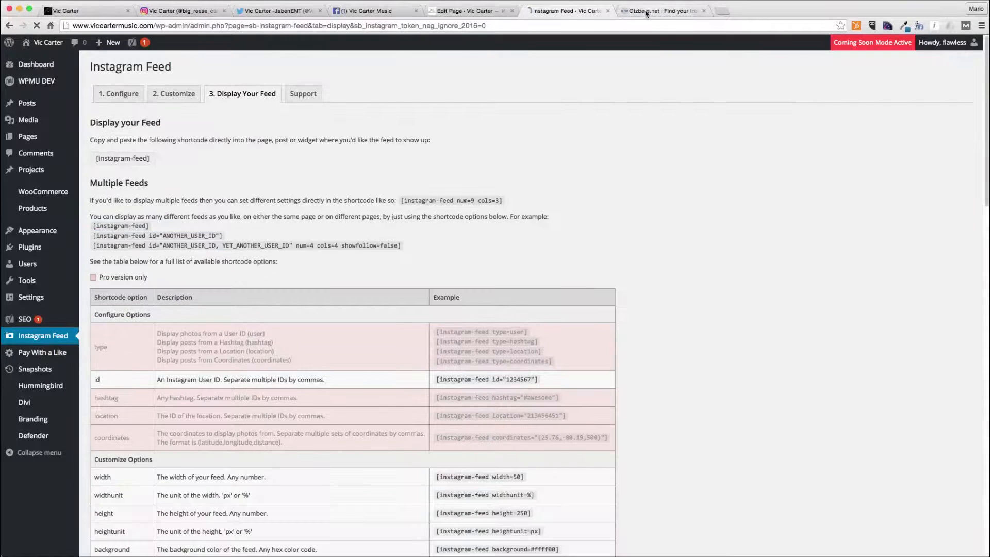
pyautogui.click(607, 11)
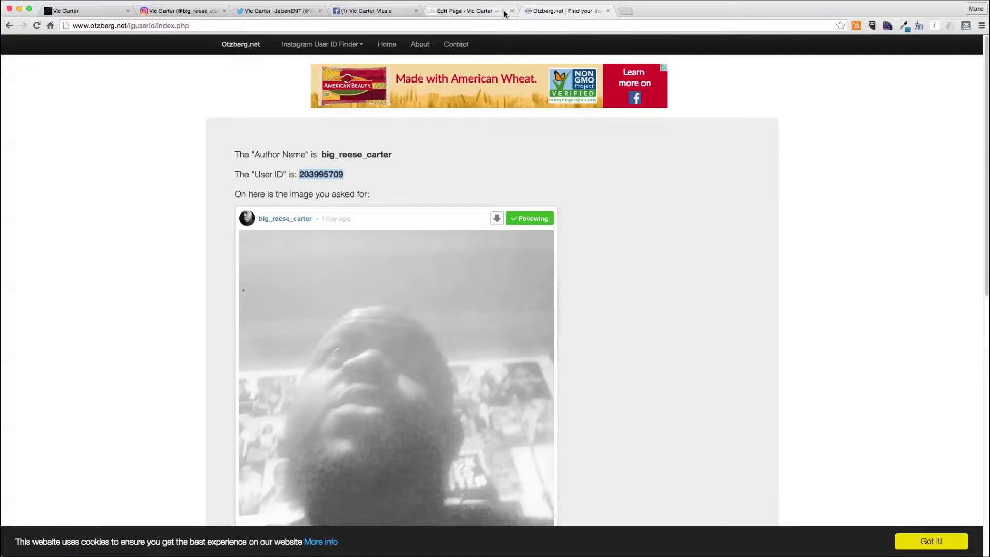
pyautogui.press('super+w')
pyautogui.press('Return')
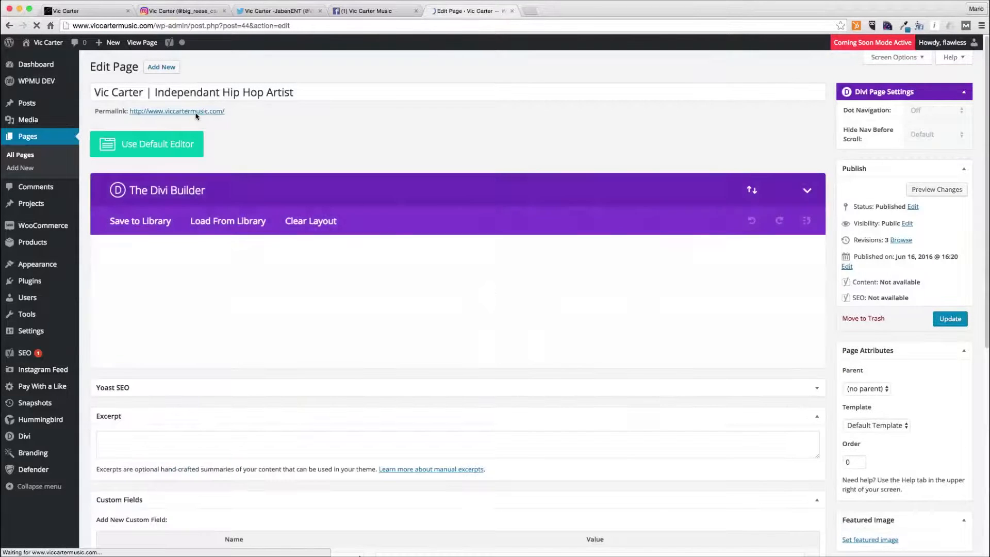
# - Open the live home page and scroll through the header, album and Instagram photo sections
pyautogui.keyDown('super'); pyautogui.click(196, 111); pyautogui.keyUp('super')
pyautogui.click(567, 11)
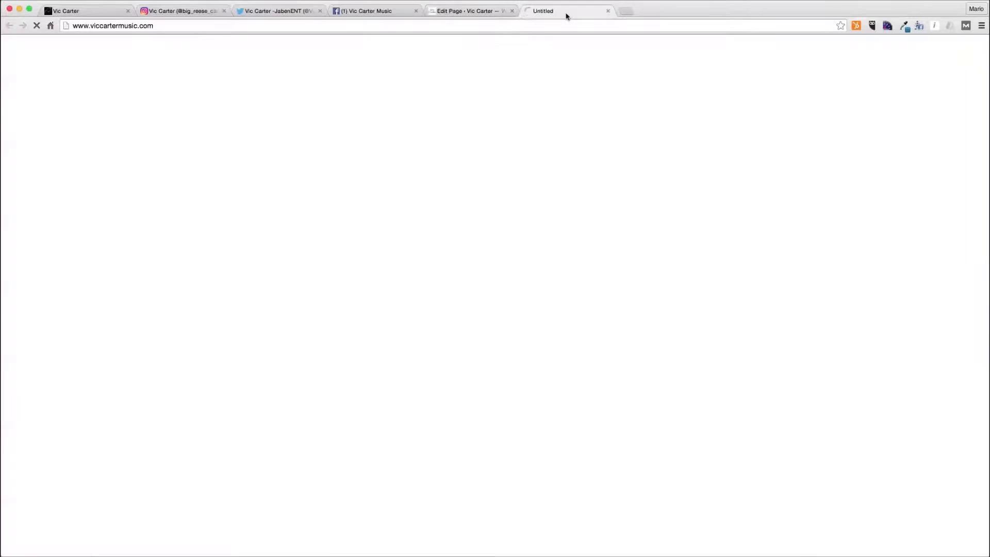
pyautogui.scroll(-6, 624, 219)
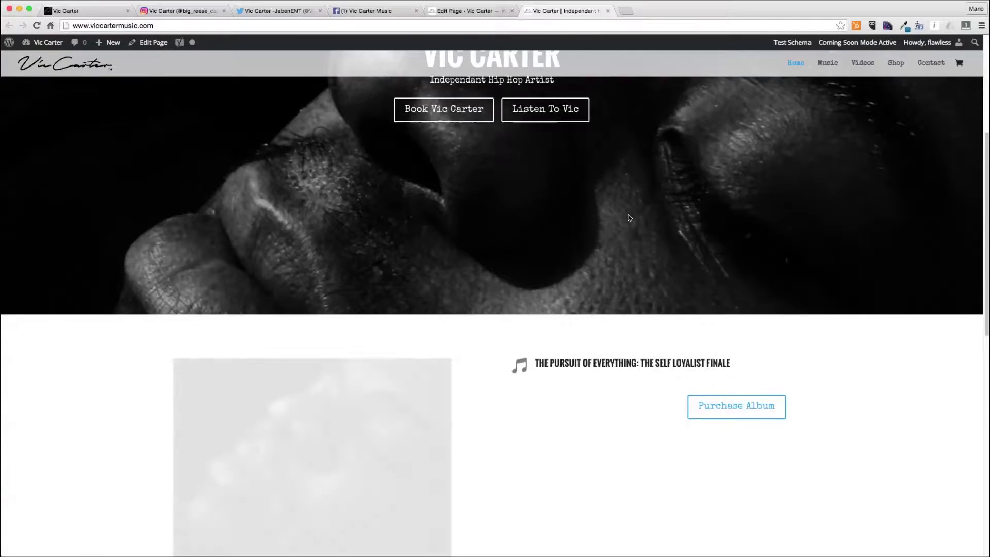
pyautogui.scroll(-2, 629, 218)
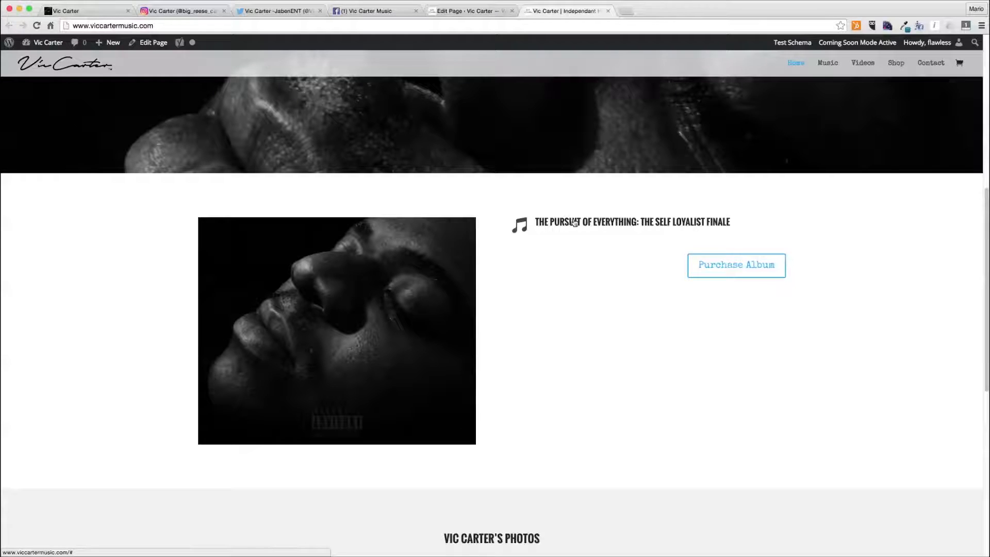
pyautogui.scroll(-10, 658, 272)
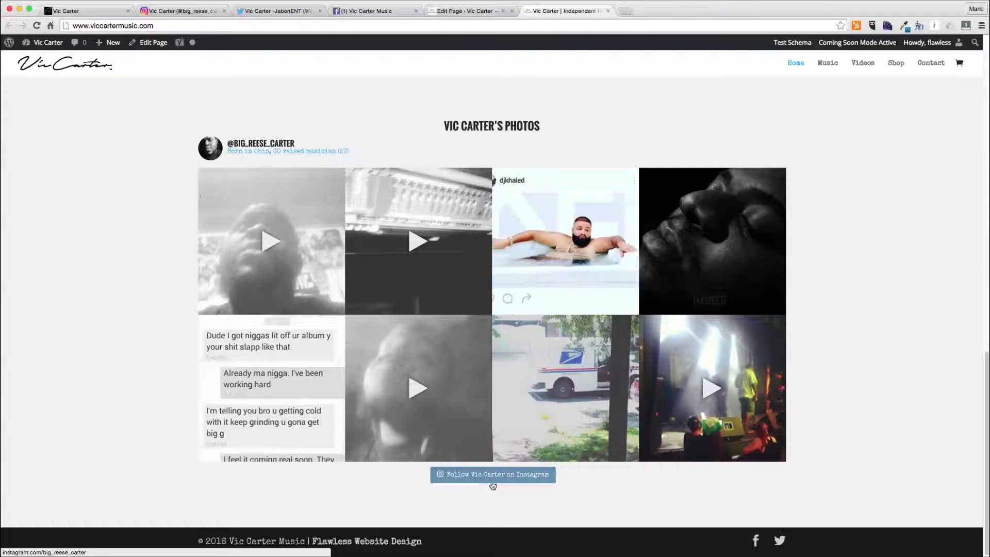
pyautogui.scroll(15, 509, 456)
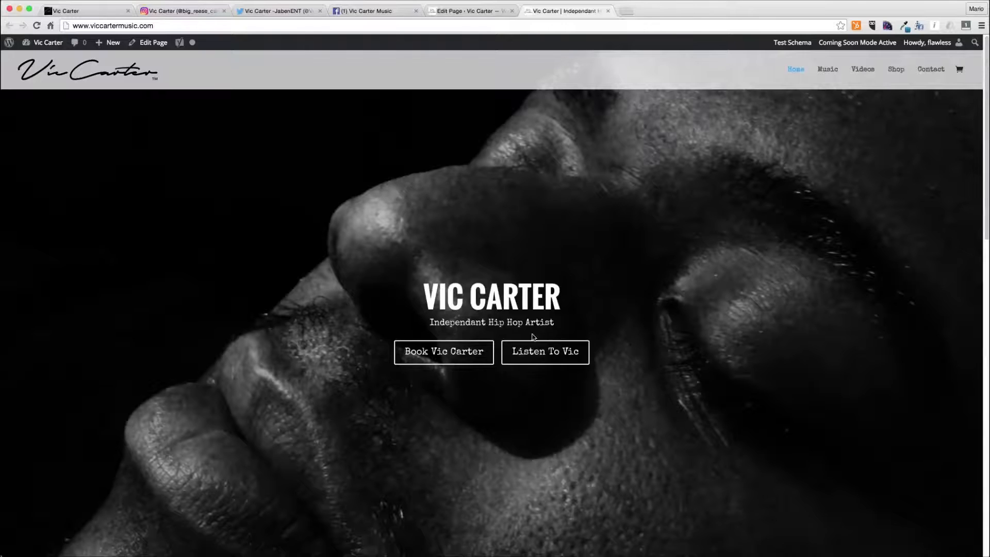
pyautogui.scroll(-10, 490, 315)
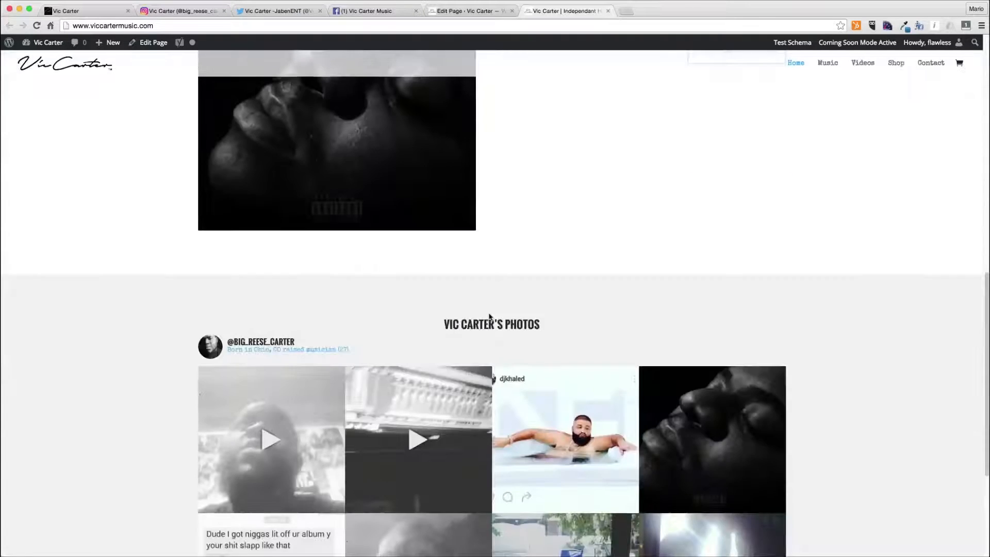
pyautogui.scroll(4, 490, 315)
pyautogui.scroll(-6, 490, 316)
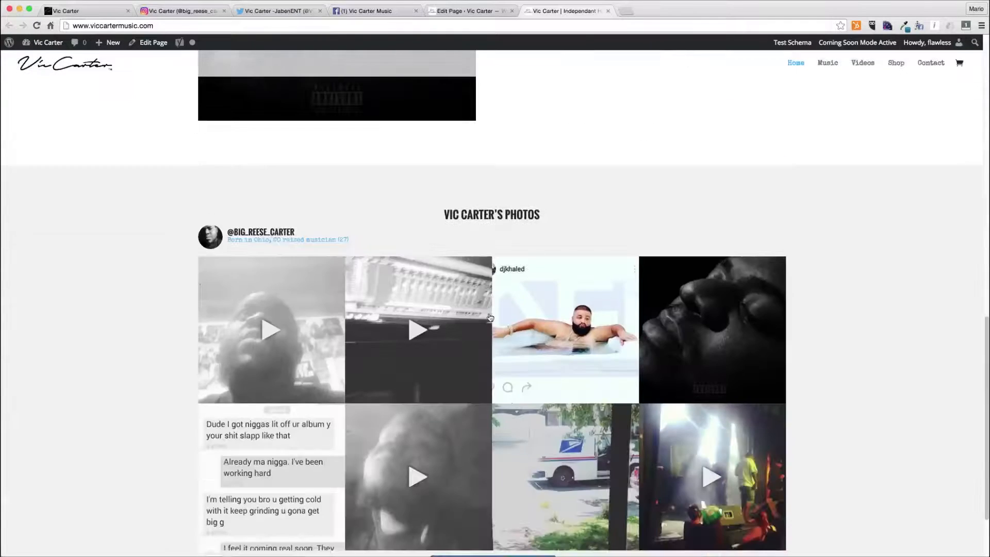
pyautogui.scroll(-3, 490, 317)
pyautogui.scroll(15, 490, 316)
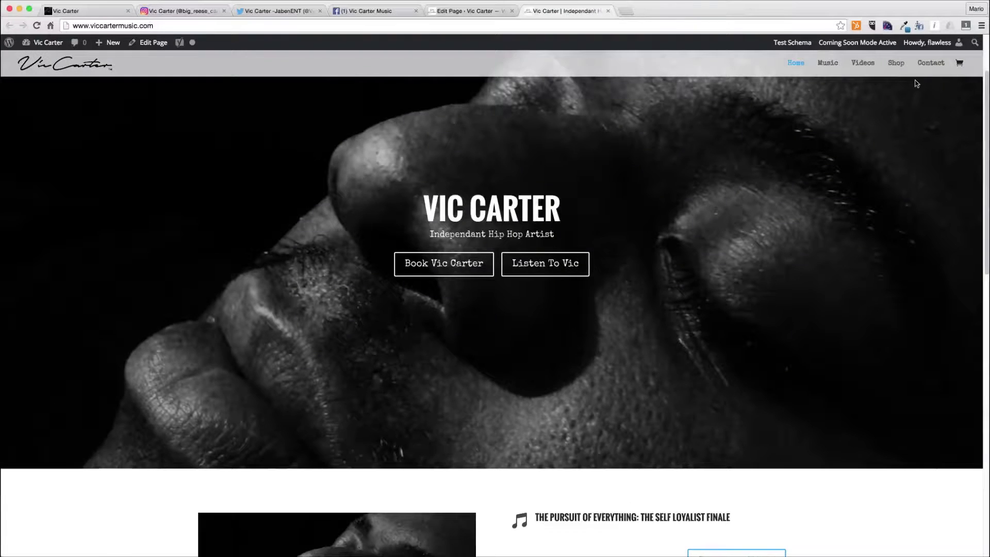
pyautogui.scroll(-7, 492, 362)
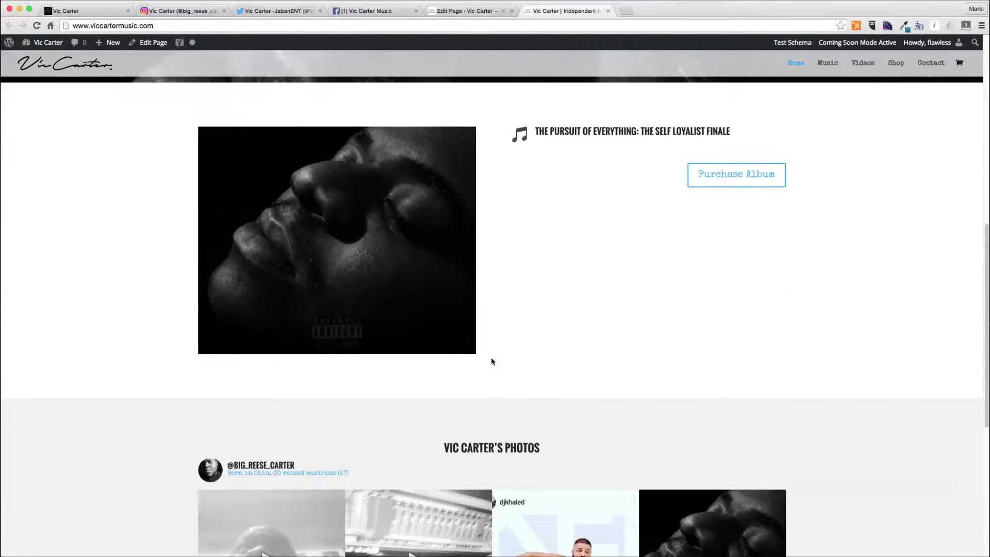
# - Reload the live home page and review the header, album and Instagram sections again
pyautogui.click(450, 11)
pyautogui.scroll(-5, 528, 334)
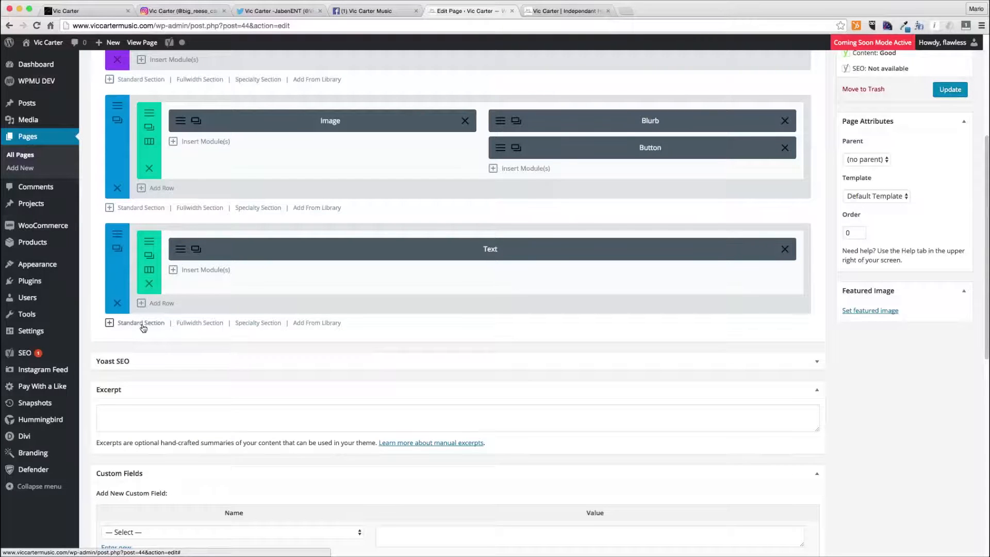
pyautogui.click(564, 11)
pyautogui.press('super+r')
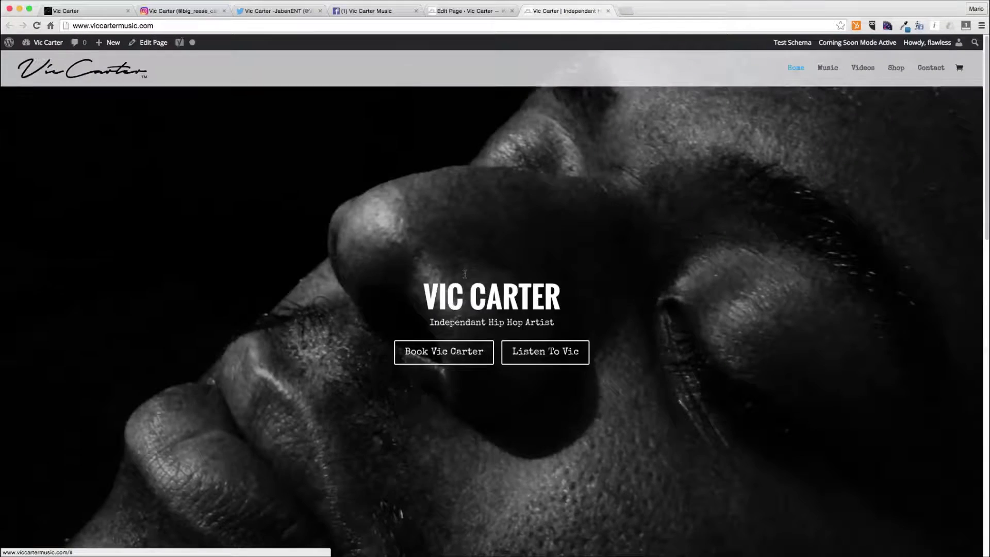
pyautogui.scroll(-6, 466, 277)
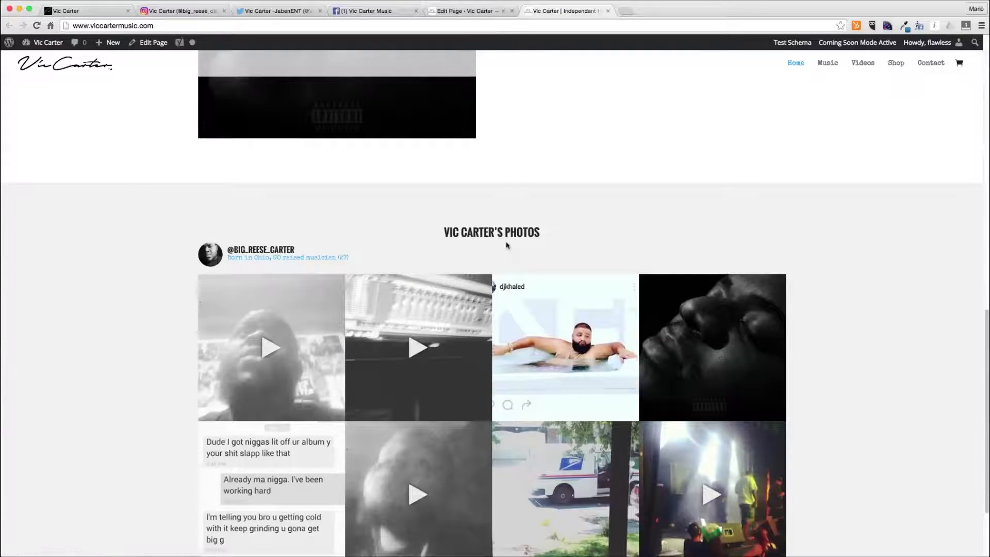
pyautogui.scroll(2, 430, 265)
pyautogui.scroll(1, 312, 258)
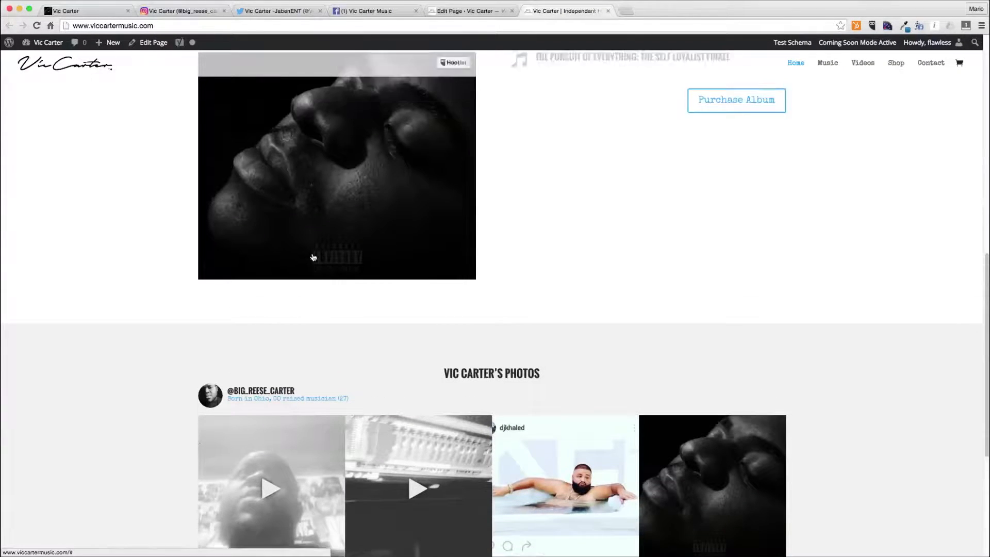
# - Add a new standard section with a single full-width row below the album section
pyautogui.click(449, 12)
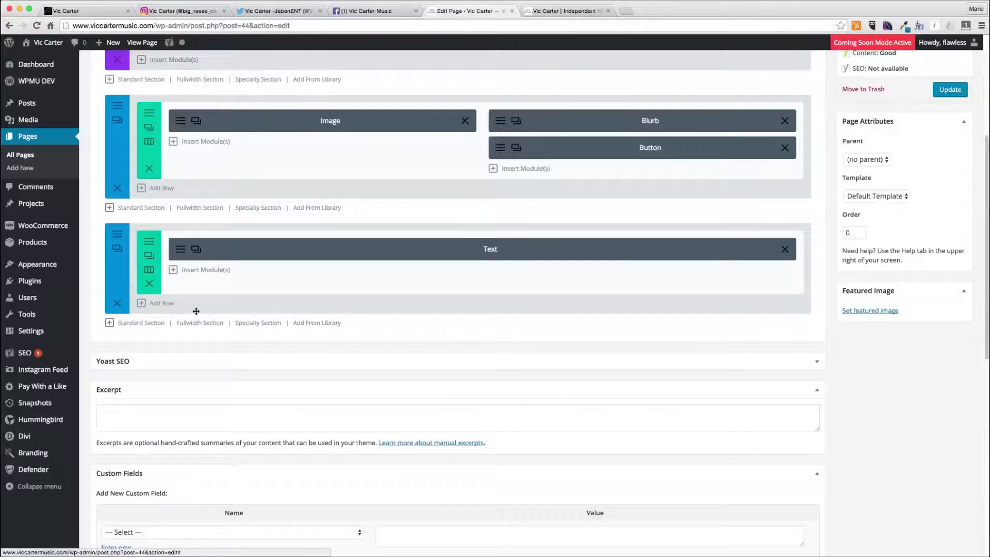
pyautogui.click(142, 208)
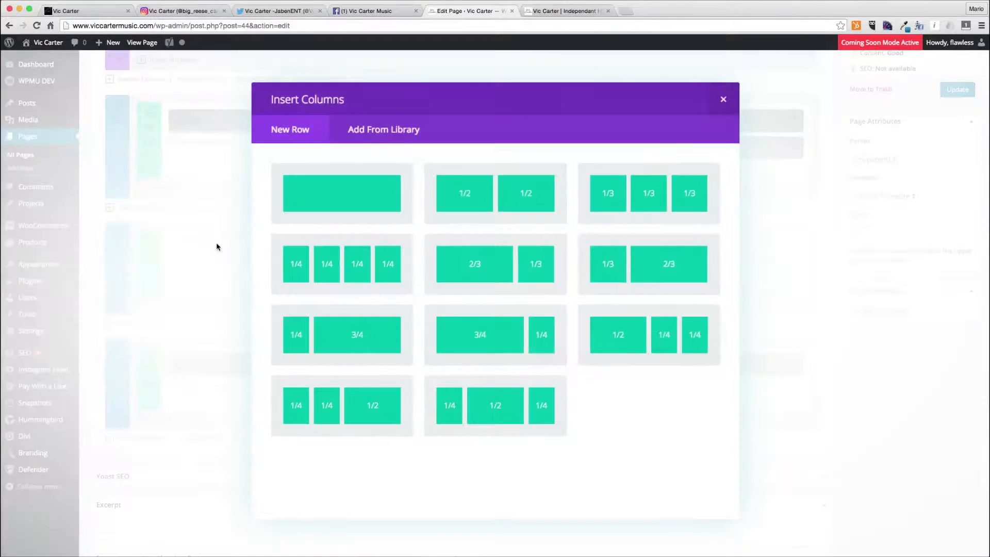
pyautogui.click(341, 204)
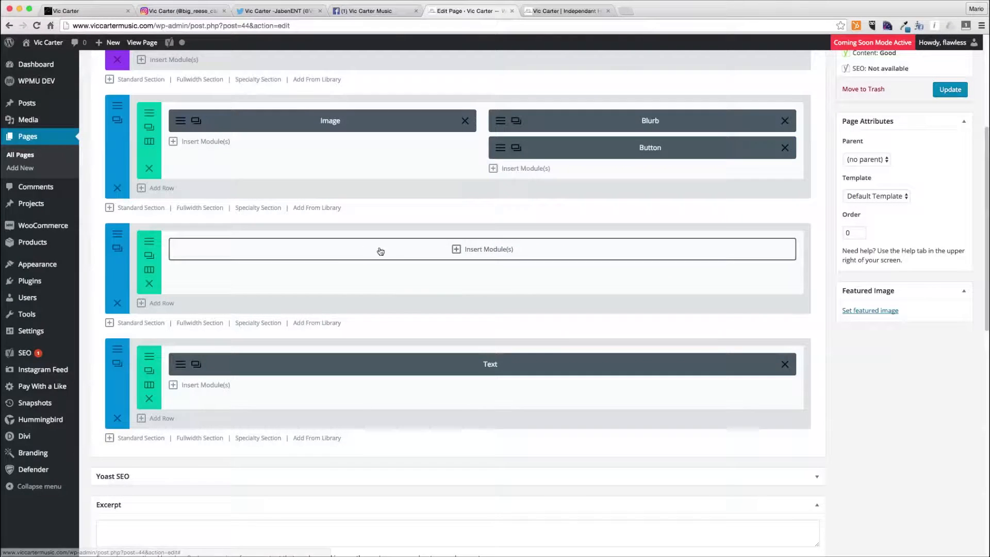
# - Change the new row's column structure to 1/4, 1/2, 1/4
pyautogui.click(471, 252)
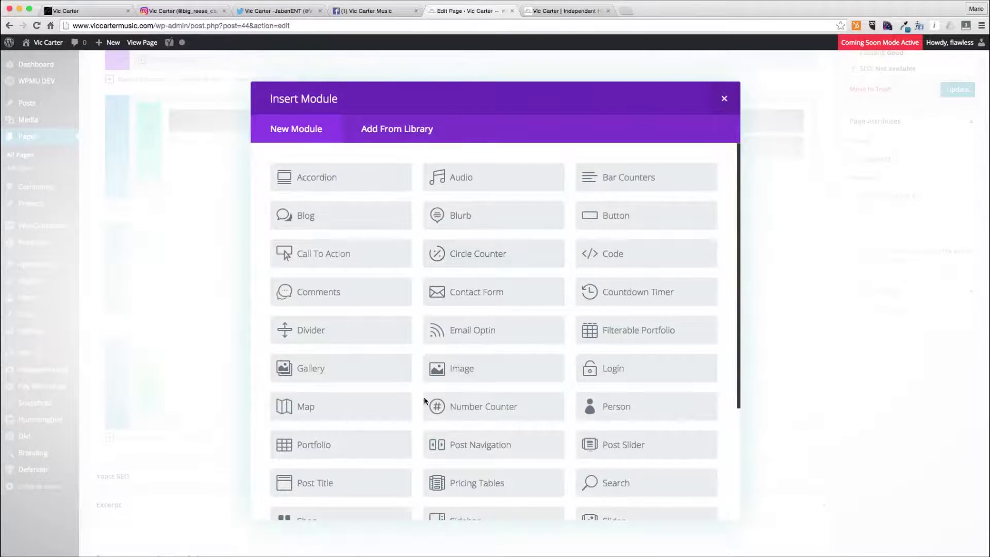
pyautogui.click(724, 98)
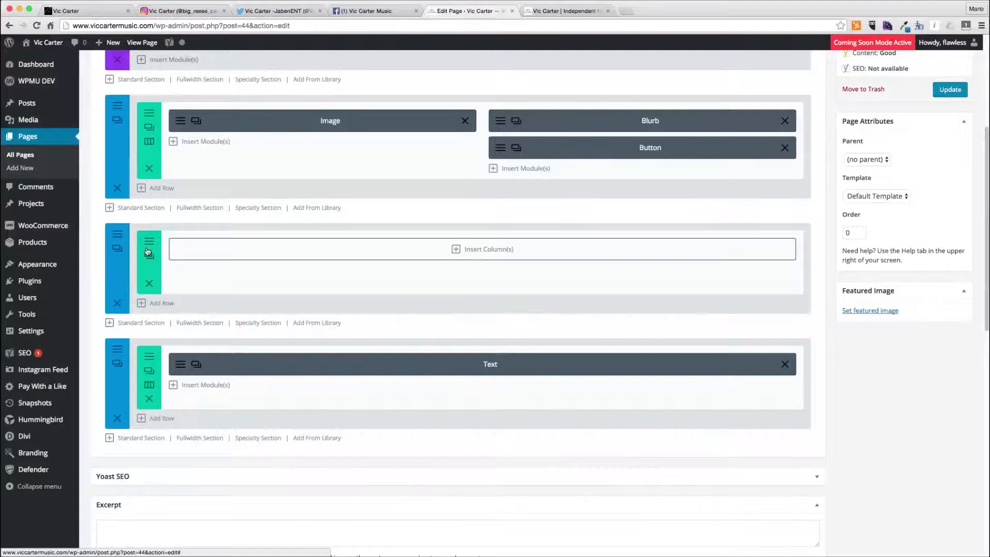
pyautogui.click(487, 250)
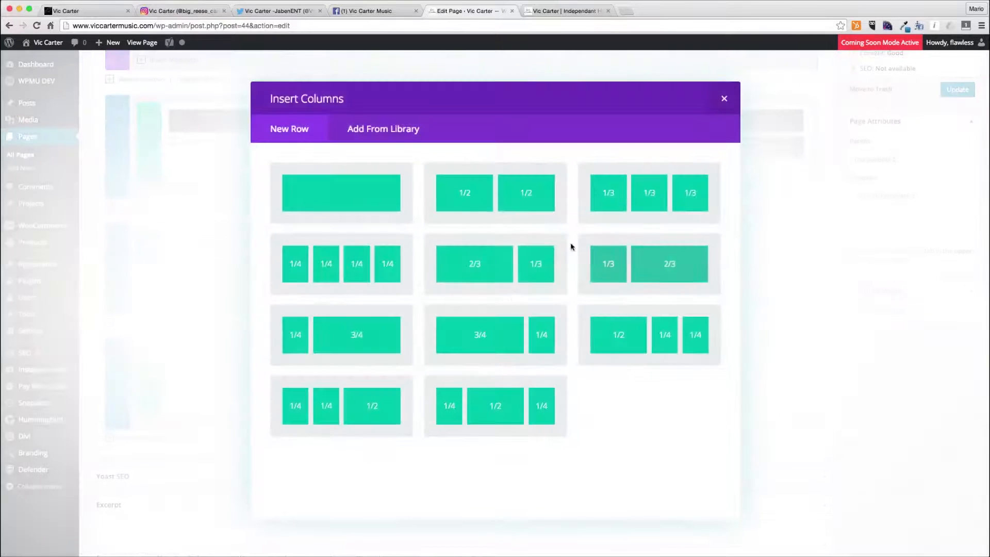
pyautogui.click(496, 399)
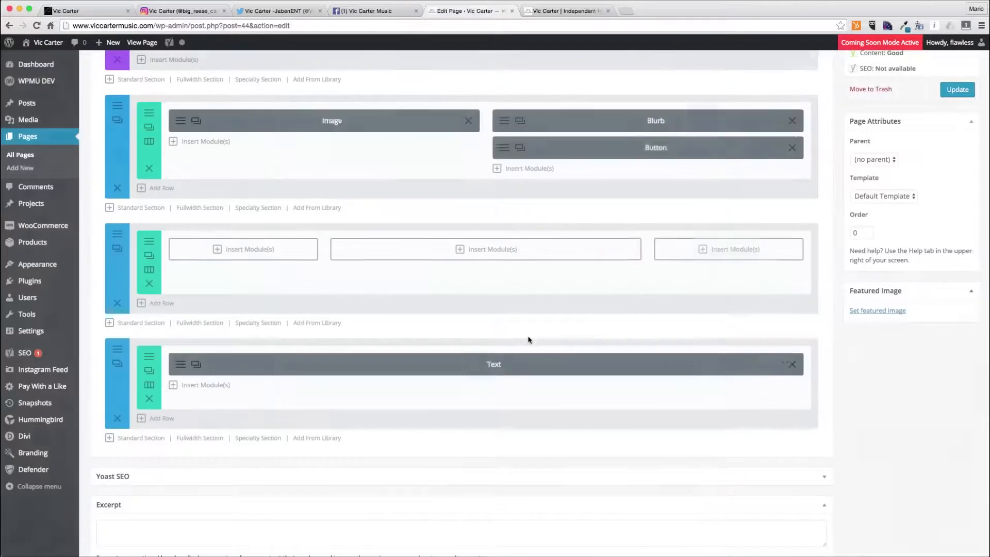
# - Insert a Video module into the middle column of the new row
pyautogui.click(464, 250)
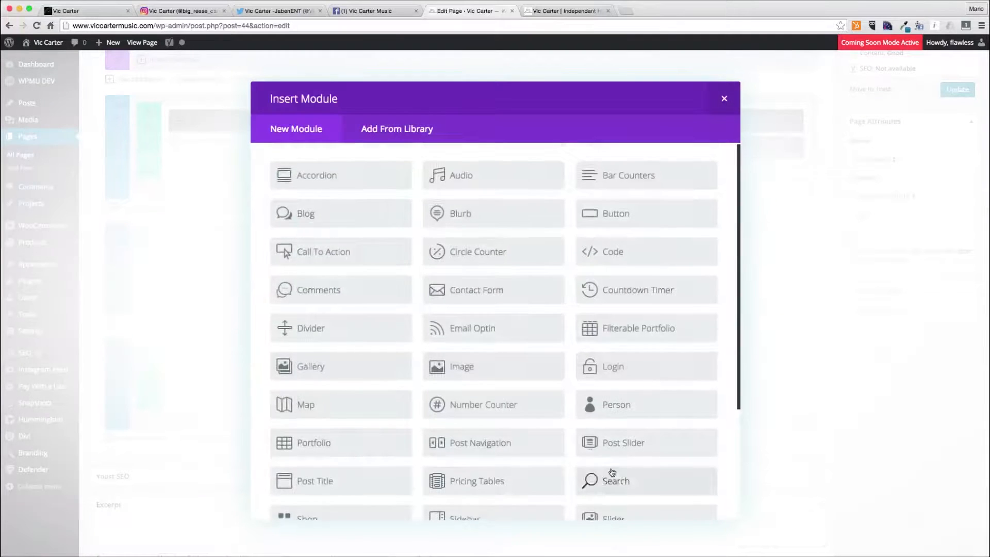
pyautogui.scroll(-3, 609, 452)
pyautogui.click(583, 437)
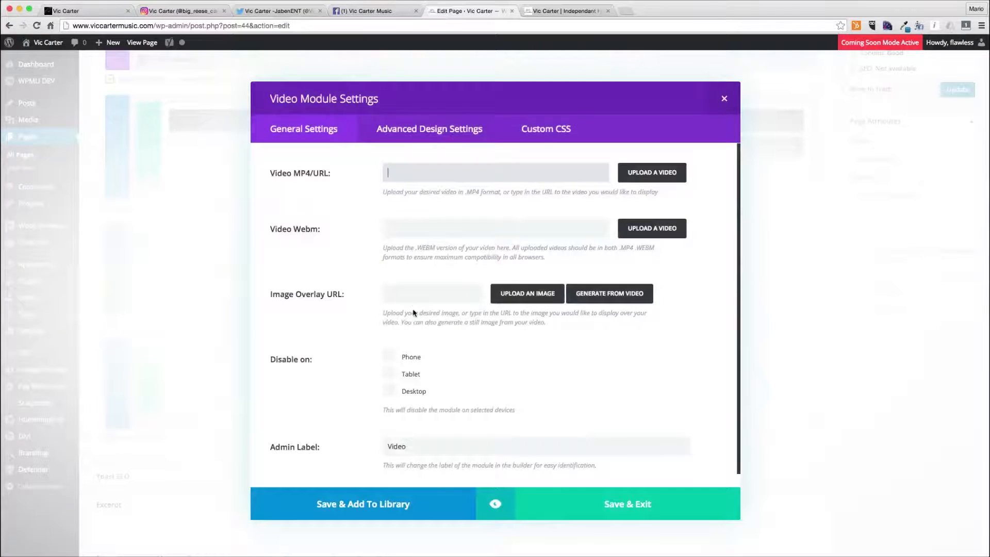
# - Find the YouTube link for Vic Carter's "time has come" video and paste it as the Video MP4/URL
pyautogui.press('super+t')
pyautogui.write('time has come')
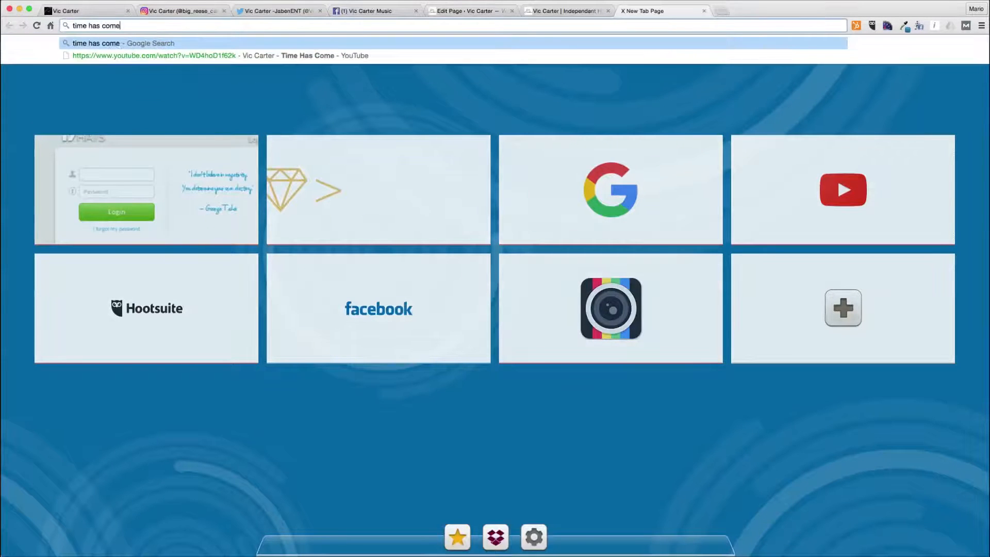
pyautogui.press('Down')
pyautogui.press('super+w')
pyautogui.click(462, 174)
pyautogui.write('https://www.youtube.com/watch?v=WD4hoD1f62k')
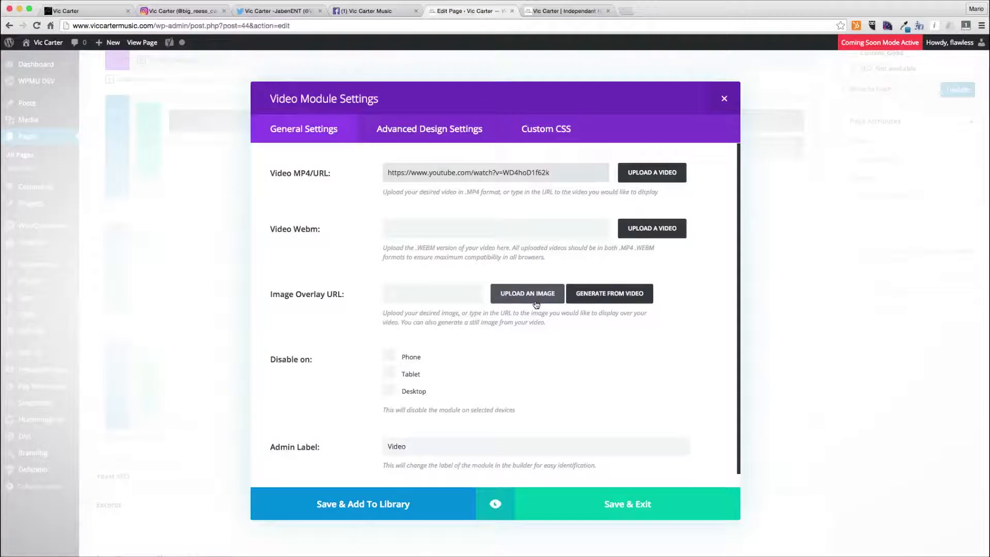
# - Generate the image overlay from the video and save the Video module
pyautogui.click(597, 296)
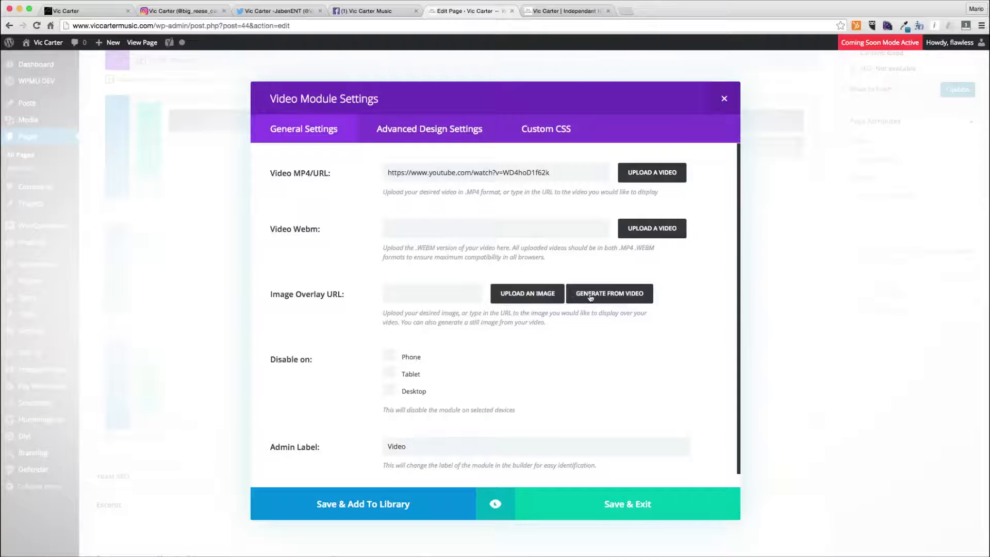
pyautogui.scroll(-5, 538, 383)
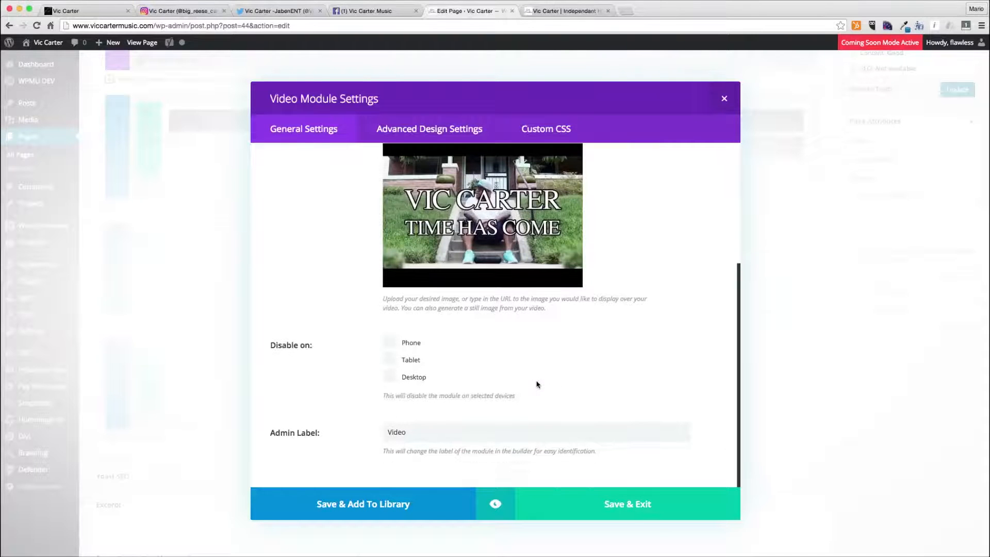
pyautogui.click(618, 506)
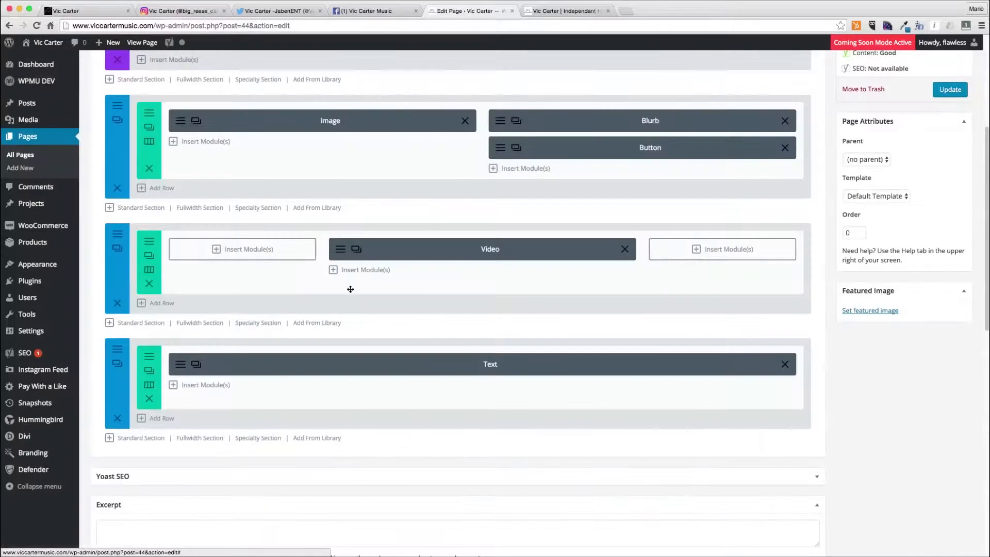
# - Set the video section's background image to the vic_26-copy photo and save the section settings
pyautogui.click(118, 247)
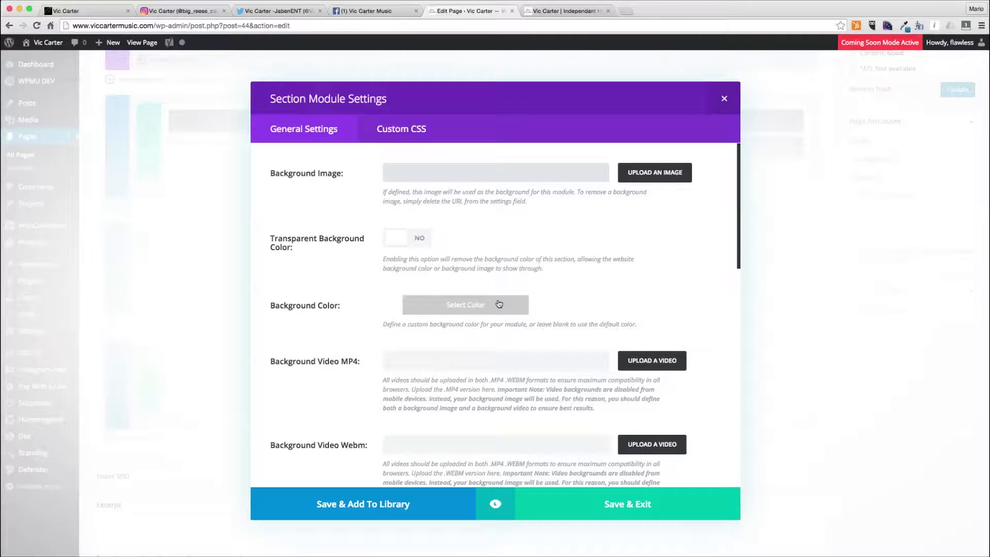
pyautogui.click(636, 179)
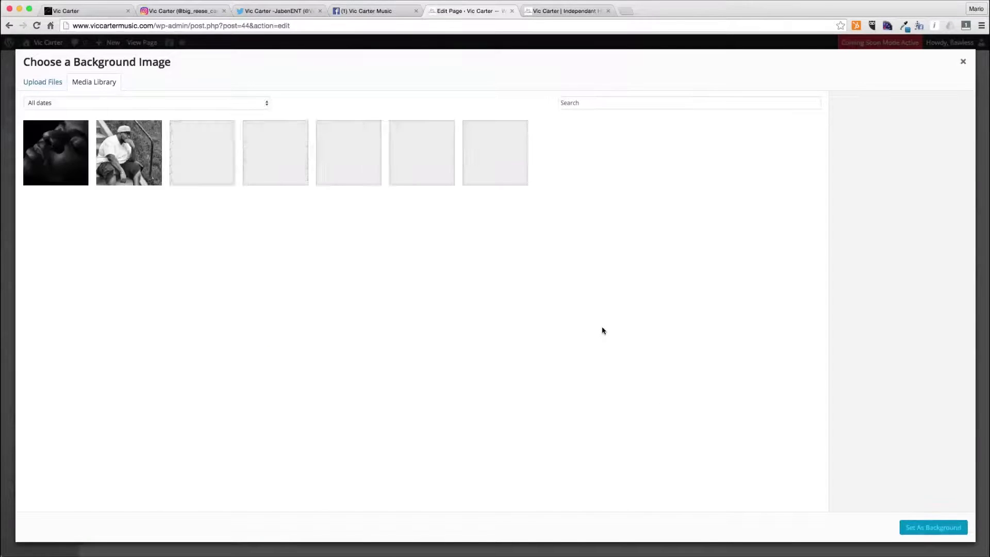
pyautogui.click(278, 160)
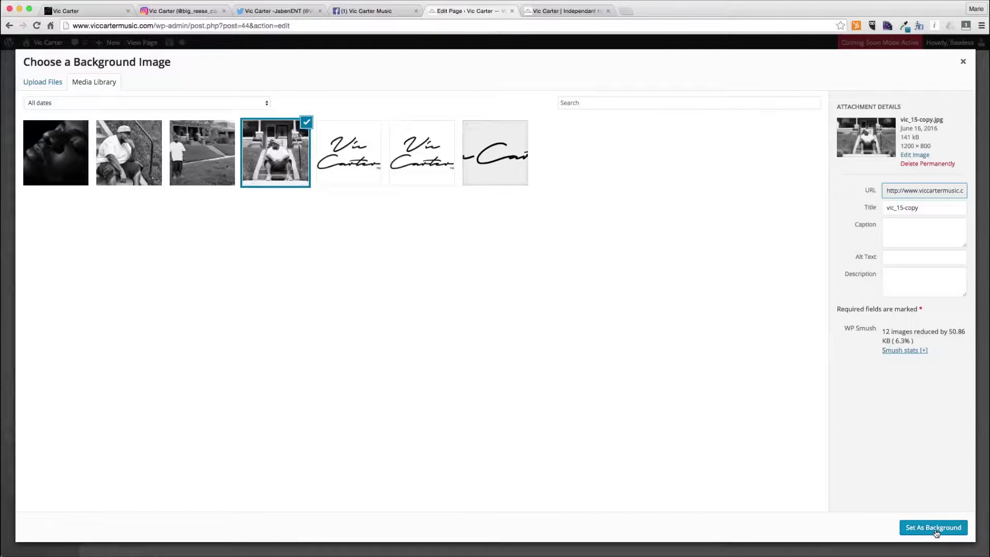
pyautogui.click(202, 153)
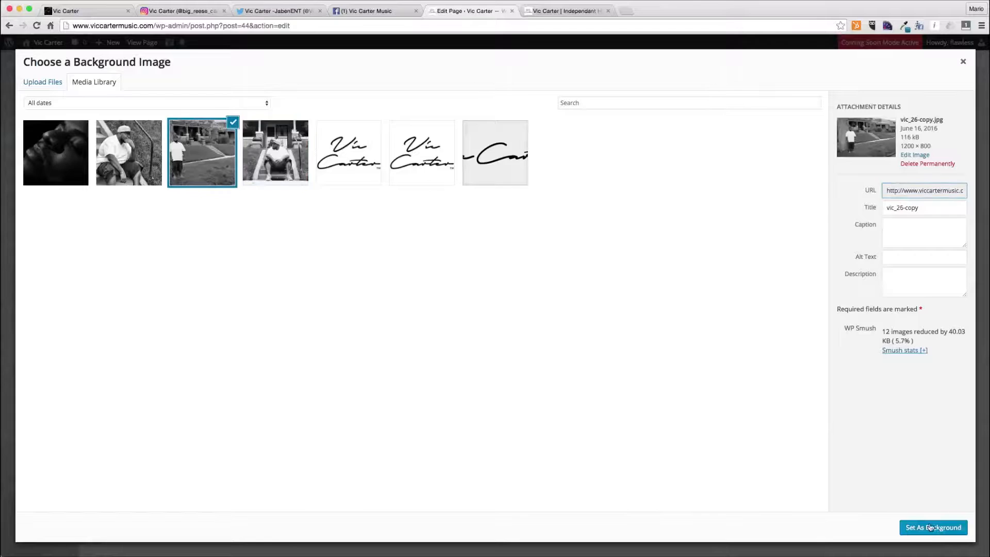
pyautogui.click(930, 528)
pyautogui.click(633, 505)
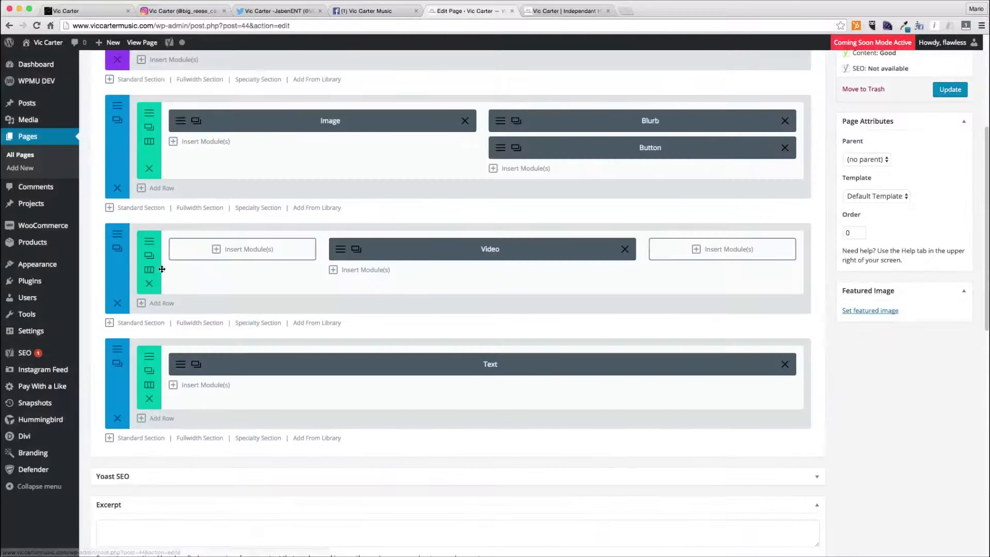
# - Change the video row's column structure to 1/3, 2/3
pyautogui.click(149, 269)
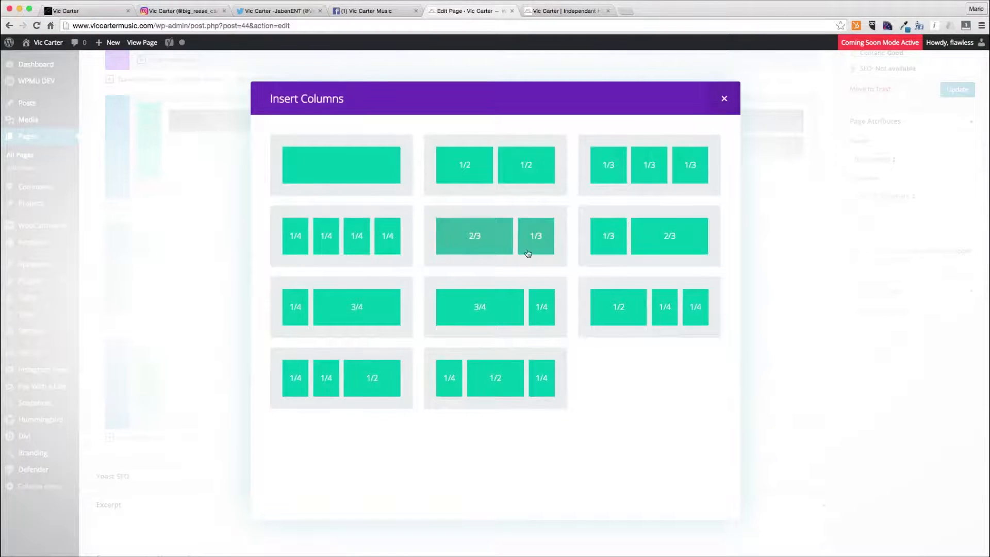
pyautogui.click(622, 243)
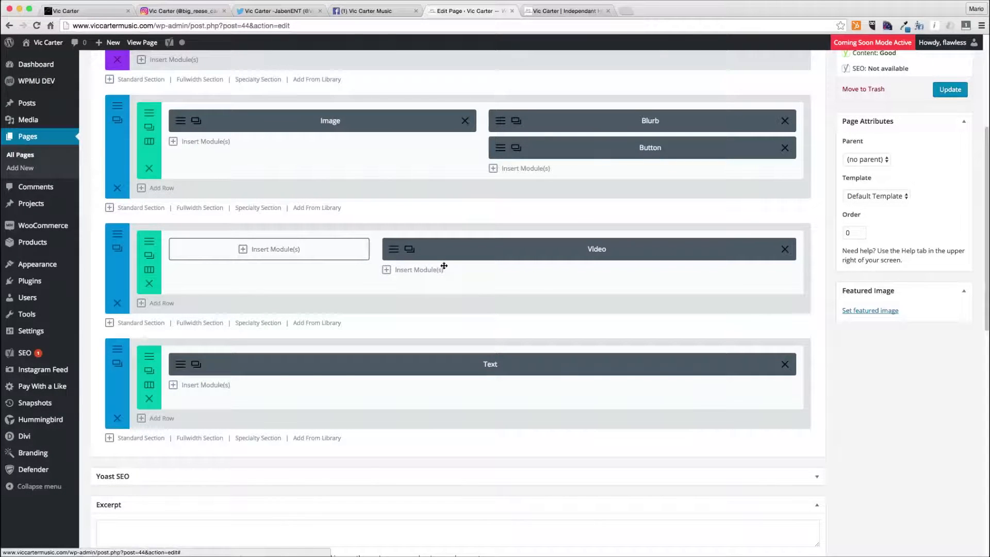
# - Insert a Text module into the wide column beneath the Video module
pyautogui.click(402, 272)
pyautogui.scroll(-5, 454, 398)
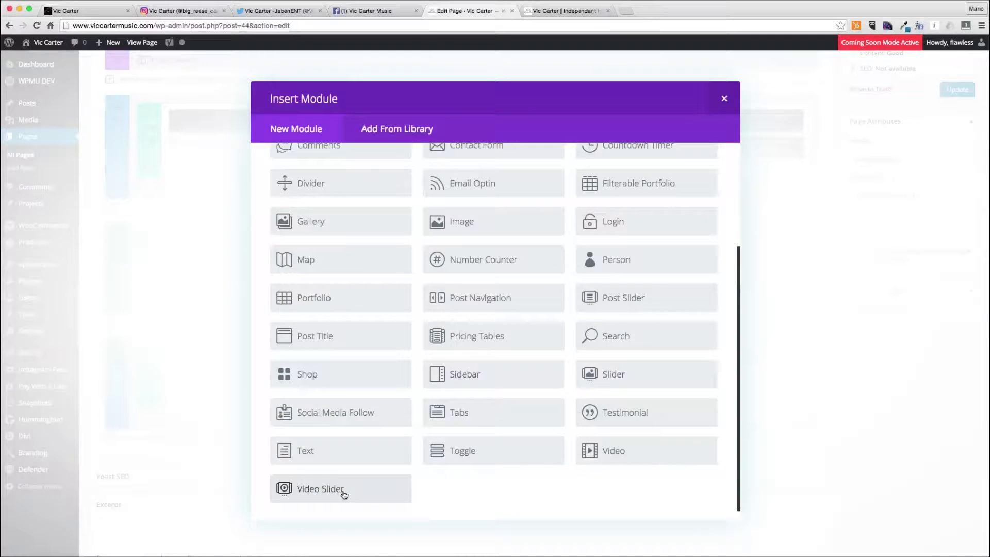
pyautogui.click(337, 513)
pyautogui.click(433, 236)
pyautogui.click(432, 250)
pyautogui.click(605, 515)
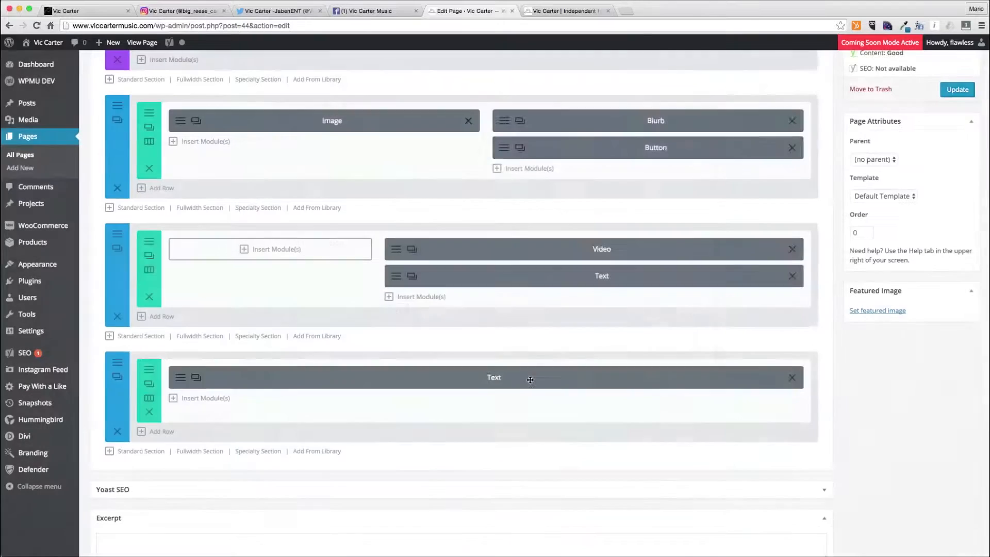
# - Move the Text module above the Video module
pyautogui.moveTo(539, 284)
pyautogui.mouseDown()
pyautogui.moveTo(543, 236)
pyautogui.moveTo(542, 299)
pyautogui.mouseUp()
pyautogui.rightClick(542, 299)
pyautogui.click(604, 294)
pyautogui.moveTo(598, 273); pyautogui.dragTo(598, 247)
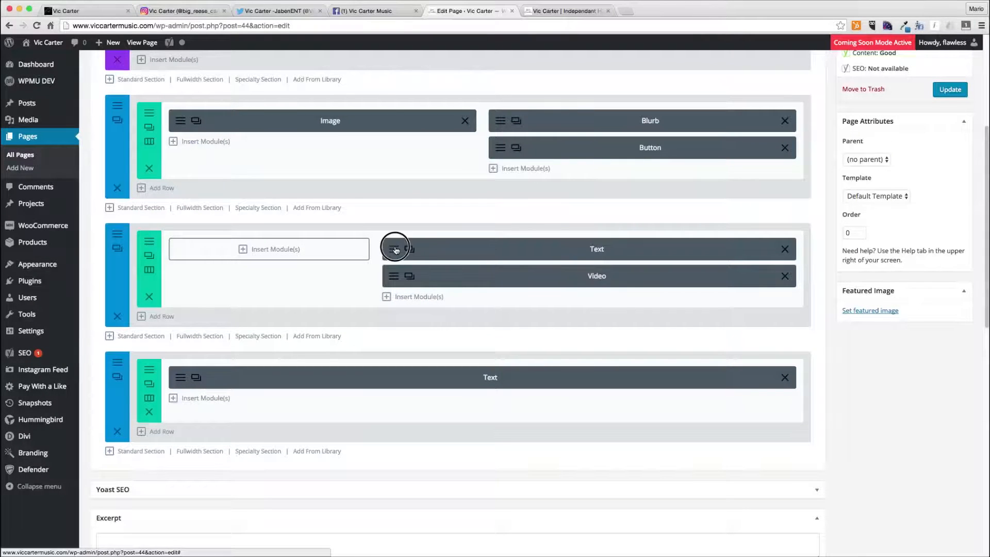
# - Enter "The Time Has Come" as the Text module's content, save it, and update the page
pyautogui.click(393, 251)
pyautogui.click(468, 357)
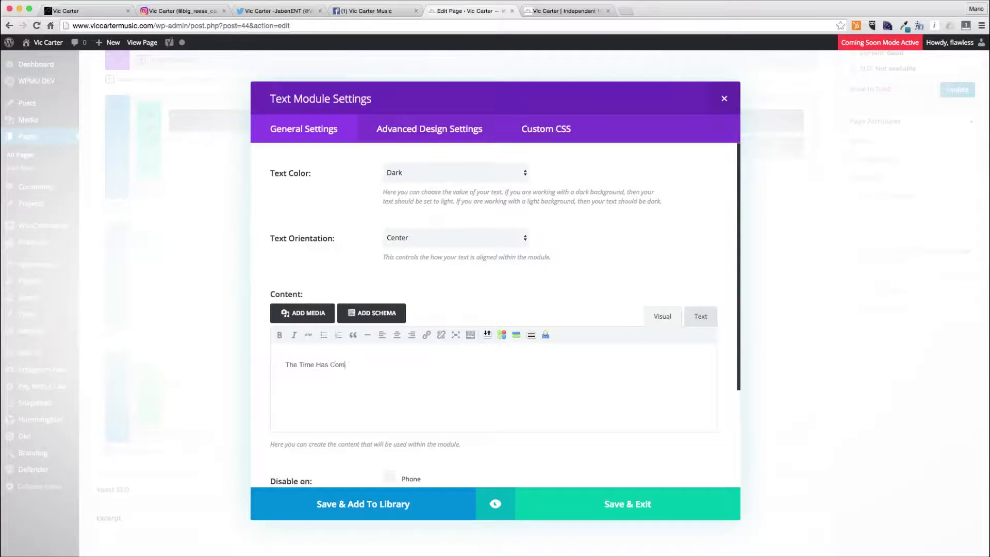
pyautogui.click(659, 500)
pyautogui.click(944, 92)
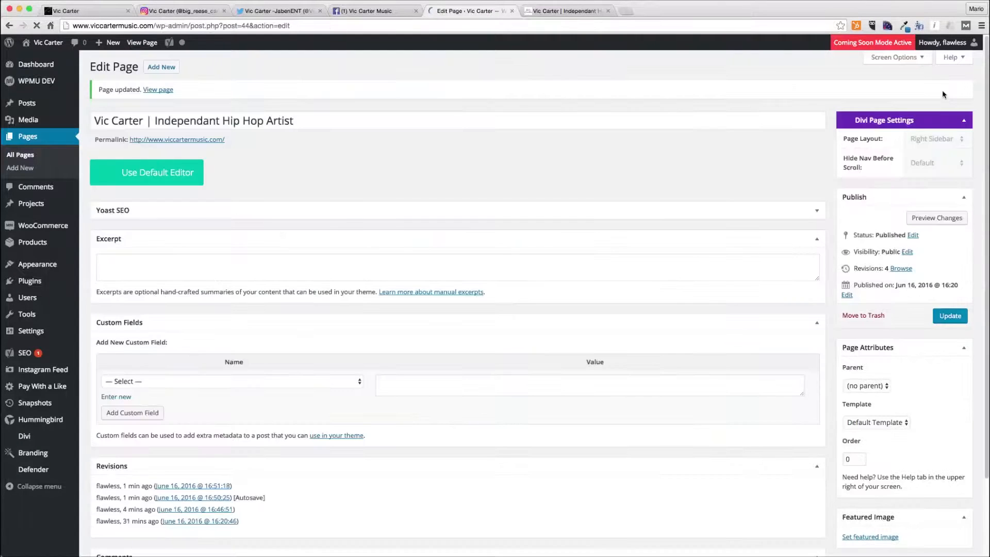
# - Review and play the new video section on the live home page
pyautogui.click(563, 10)
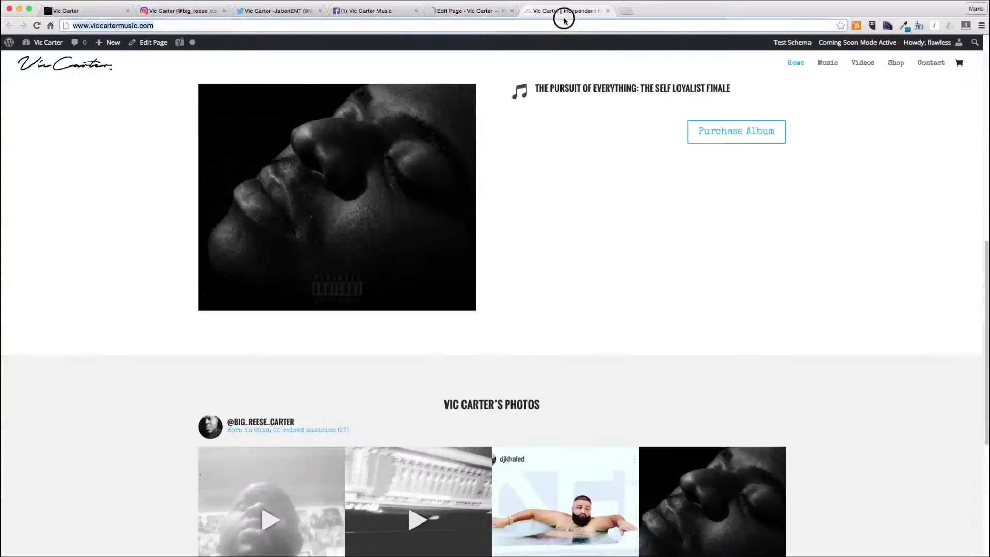
pyautogui.scroll(-8, 555, 406)
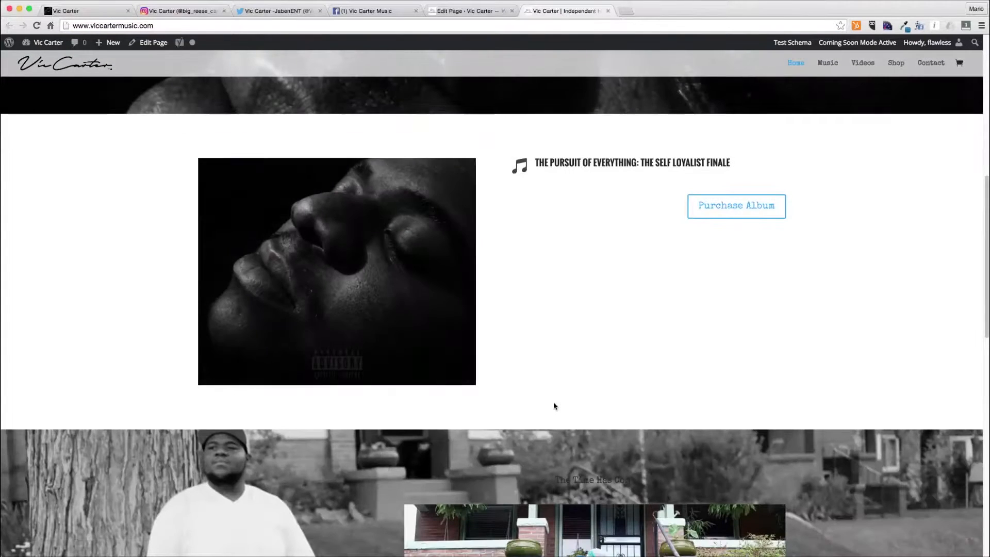
pyautogui.scroll(-4, 555, 406)
pyautogui.scroll(-3, 555, 406)
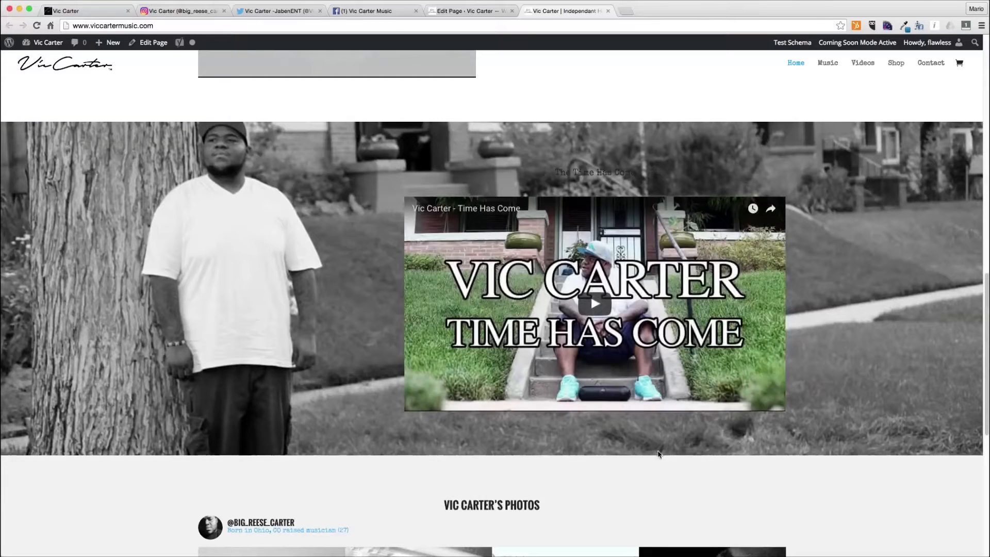
pyautogui.scroll(-1, 658, 454)
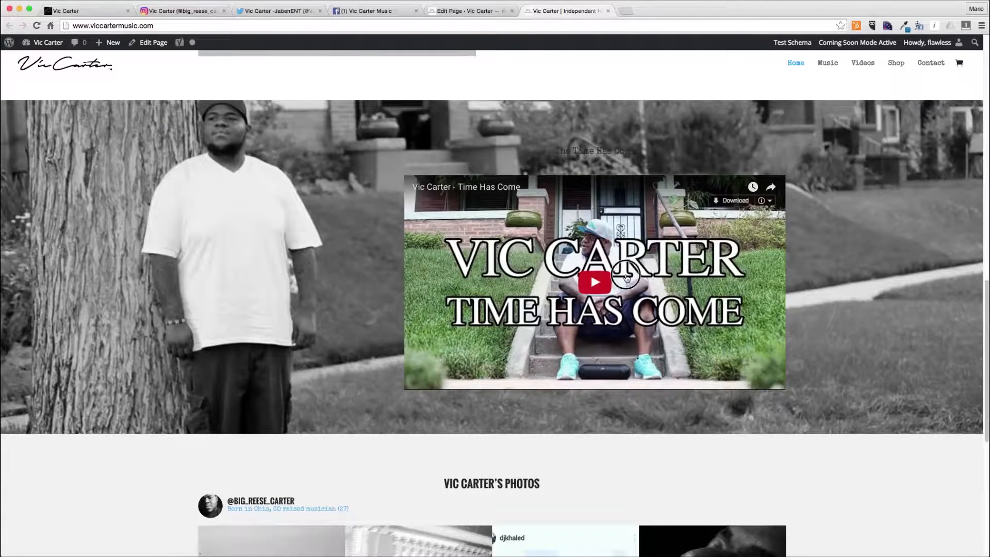
pyautogui.click(593, 282)
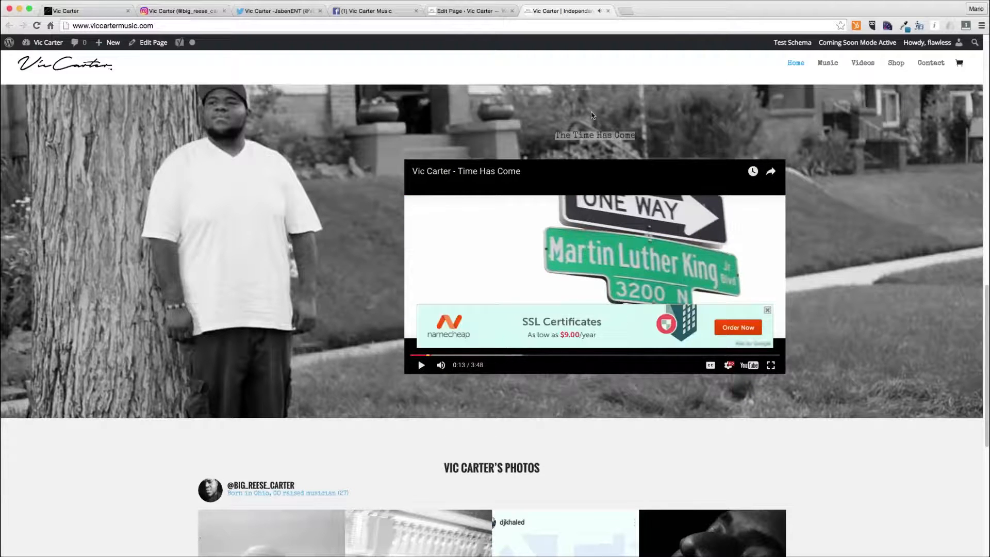
pyautogui.scroll(5, 712, 281)
pyautogui.scroll(-2, 703, 292)
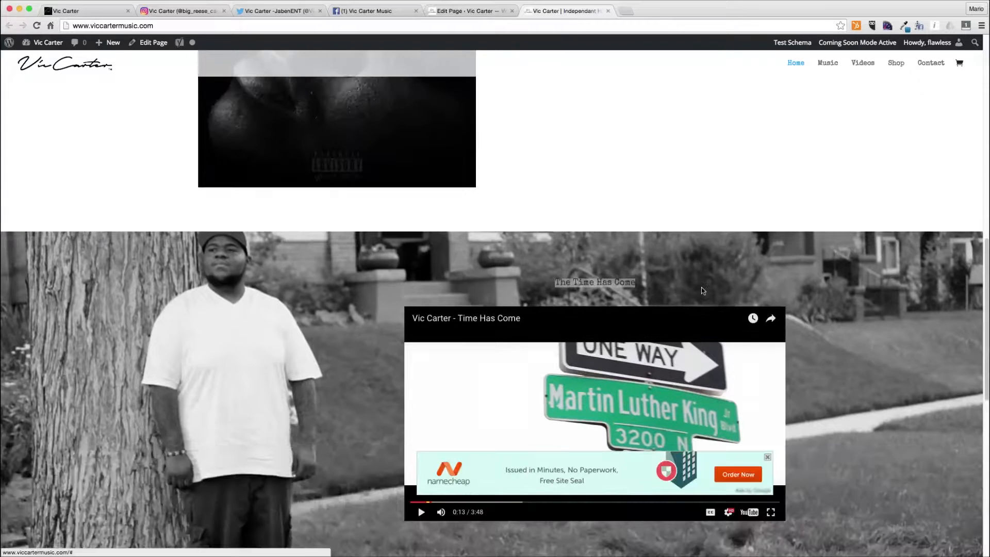
pyautogui.moveTo(621, 291); pyautogui.dragTo(560, 276)
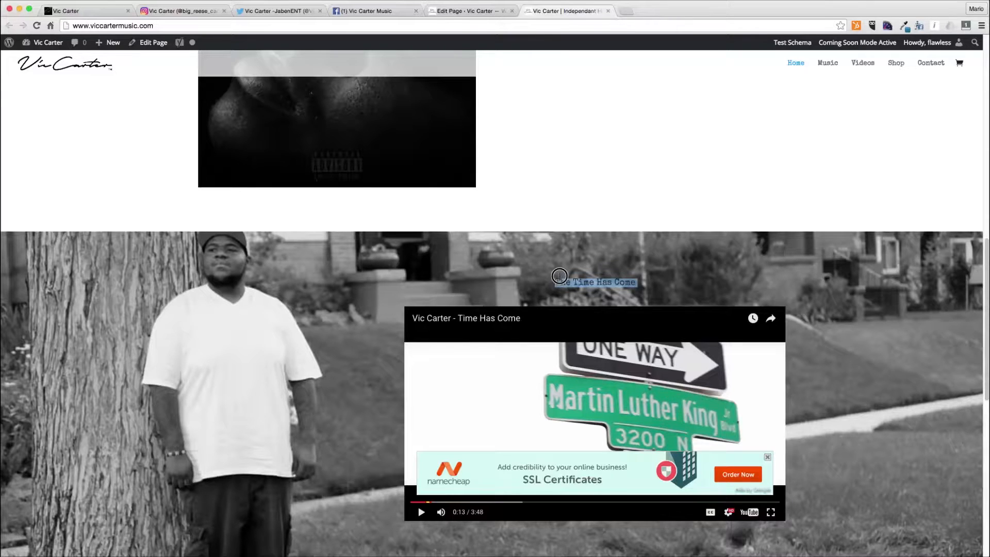
# - Set the title Text module's colour to Light and wrap its text in an h3 heading
pyautogui.click(454, 10)
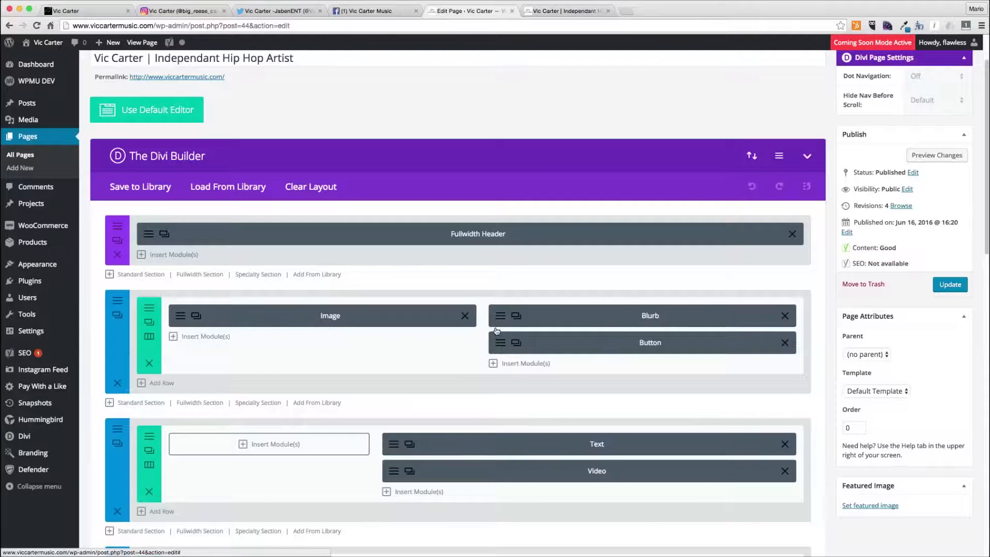
pyautogui.click(394, 445)
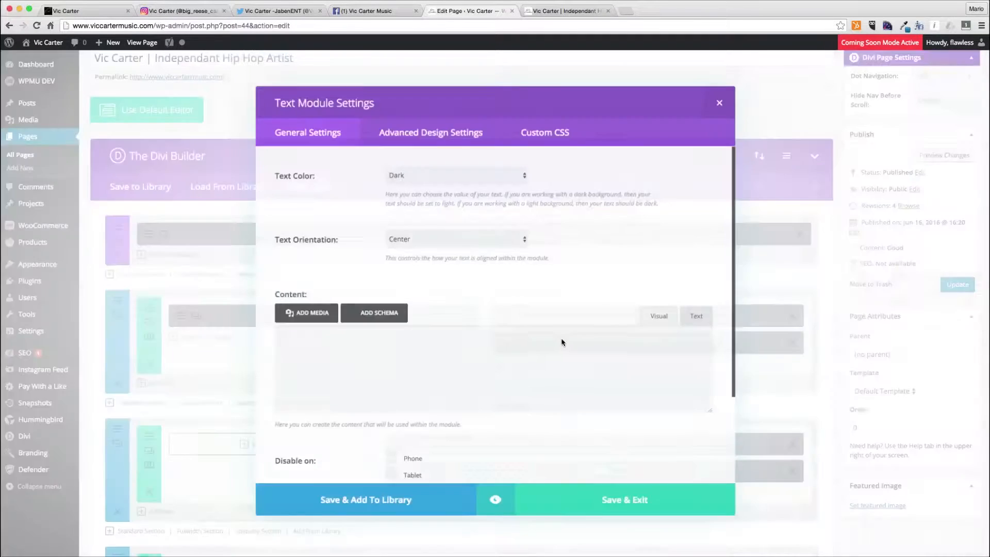
pyautogui.click(454, 239)
pyautogui.click(436, 175)
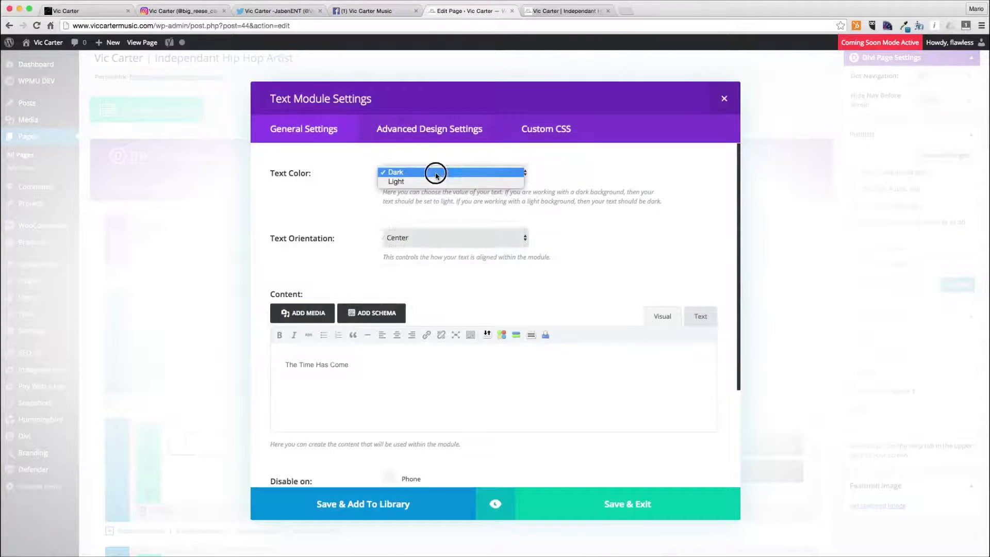
pyautogui.click(488, 181)
pyautogui.click(700, 316)
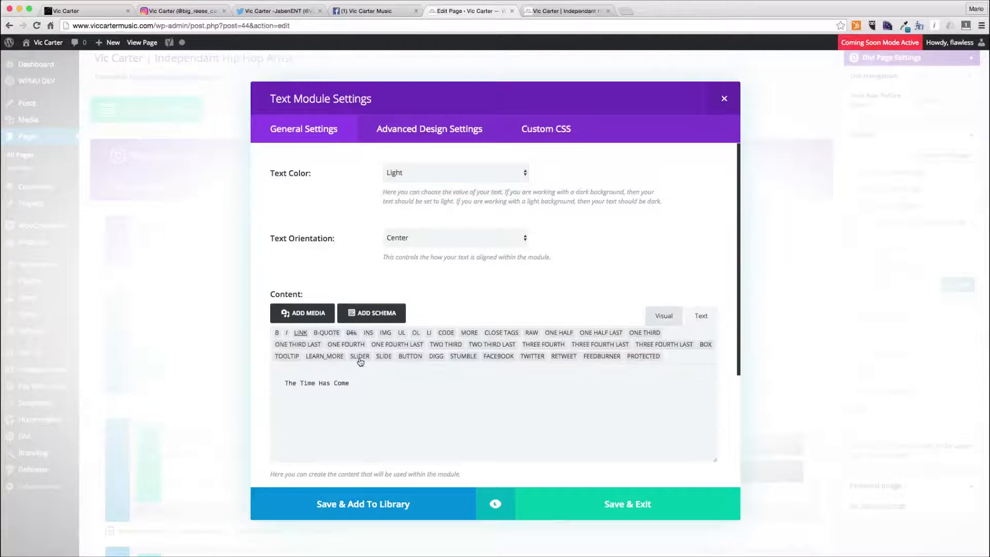
pyautogui.write('<h3>')
pyautogui.moveTo(279, 387); pyautogui.dragTo(420, 386)
pyautogui.click(517, 414)
pyautogui.click(653, 502)
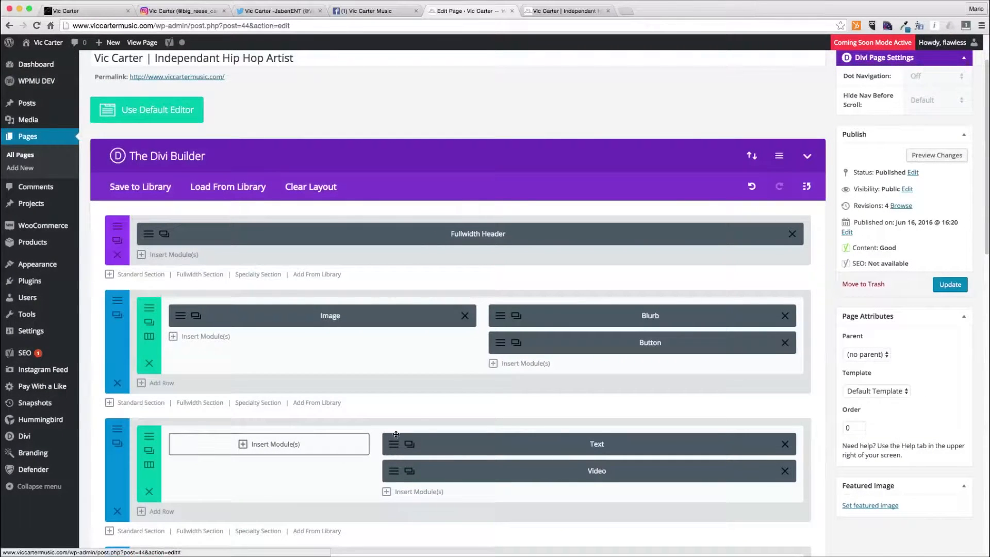
# - Check the video section's title on the live page
pyautogui.click(567, 11)
pyautogui.scroll(-3, 237, 368)
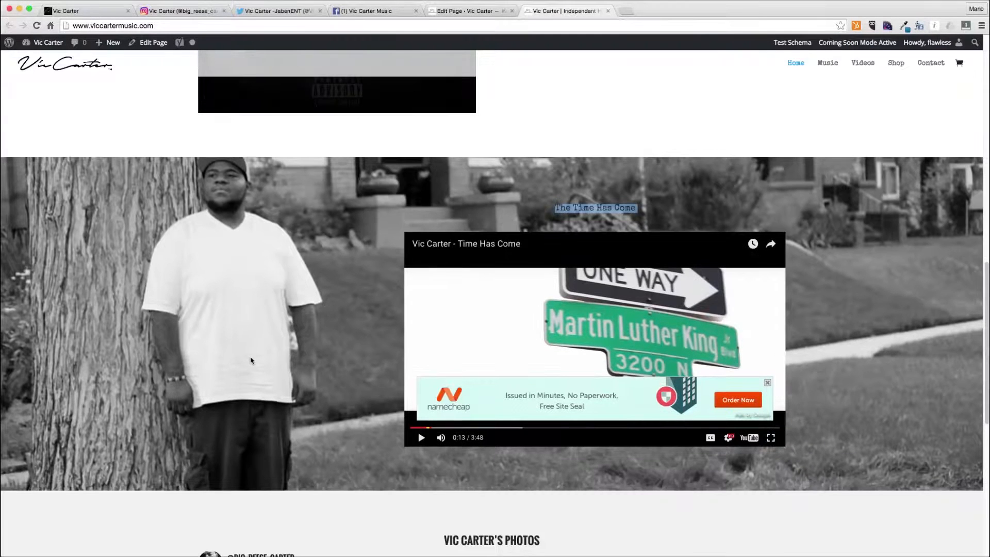
pyautogui.click(454, 10)
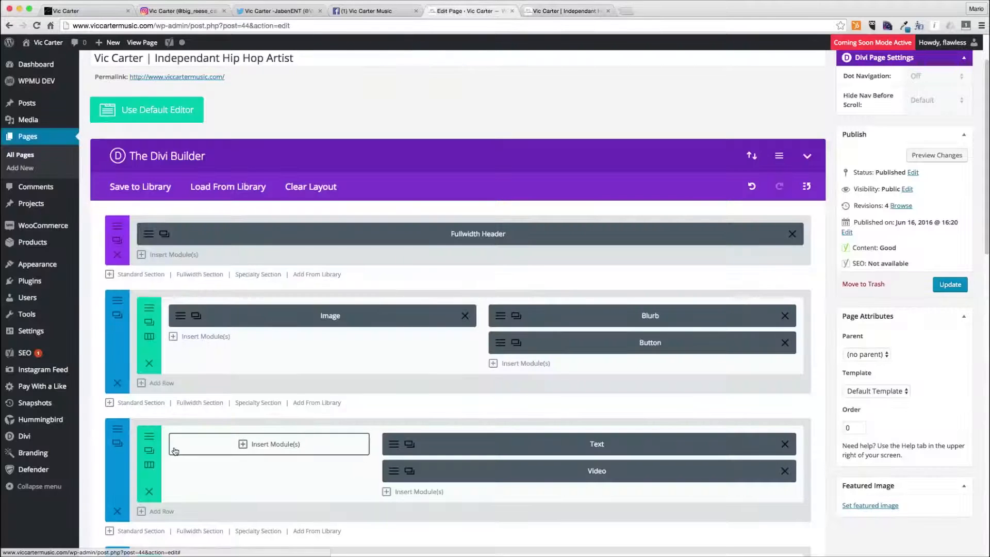
# - Enable the parallax effect with the CSS method on the video section
pyautogui.click(114, 430)
pyautogui.scroll(-4, 434, 382)
pyautogui.scroll(-5, 435, 406)
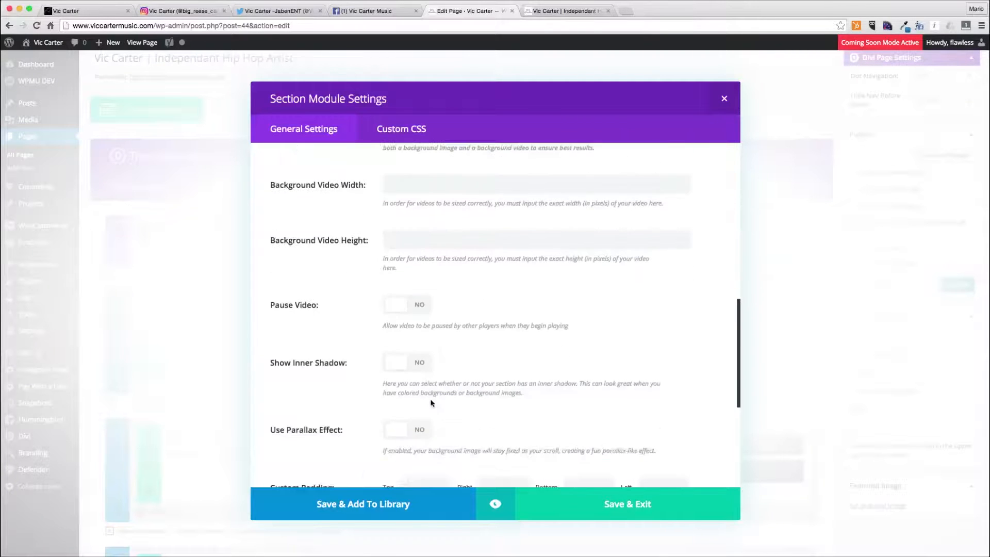
pyautogui.click(414, 423)
pyautogui.scroll(-1, 437, 426)
pyautogui.click(393, 405)
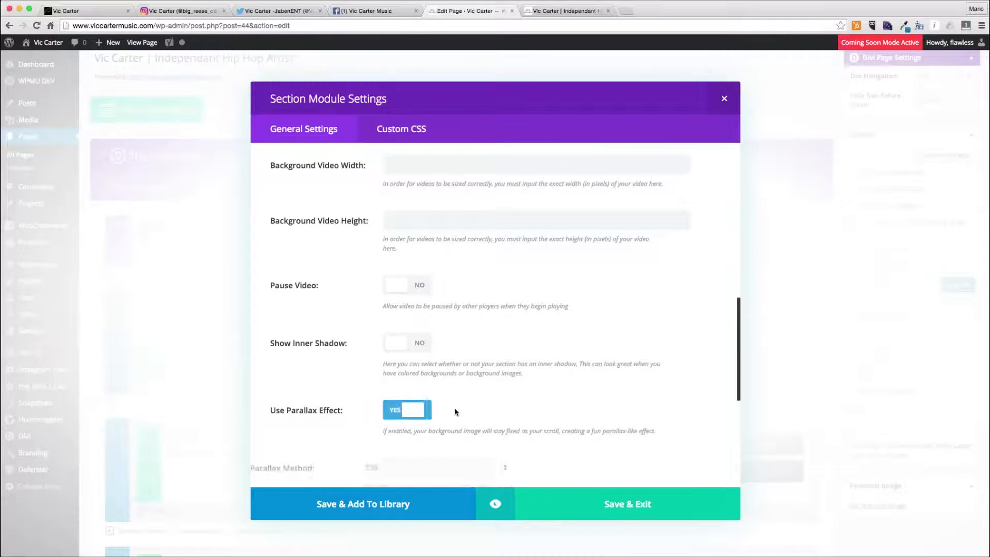
pyautogui.scroll(-4, 455, 409)
pyautogui.click(428, 276)
pyautogui.click(428, 284)
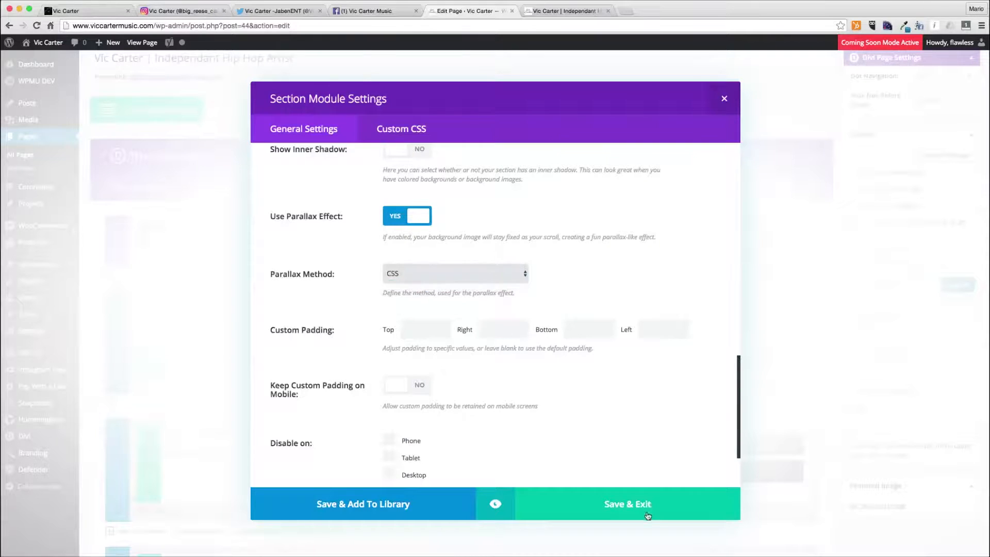
pyautogui.click(645, 505)
# - Add a new standard section with one full-width column at the end of the layout
pyautogui.scroll(-5, 332, 376)
pyautogui.scroll(1, 159, 381)
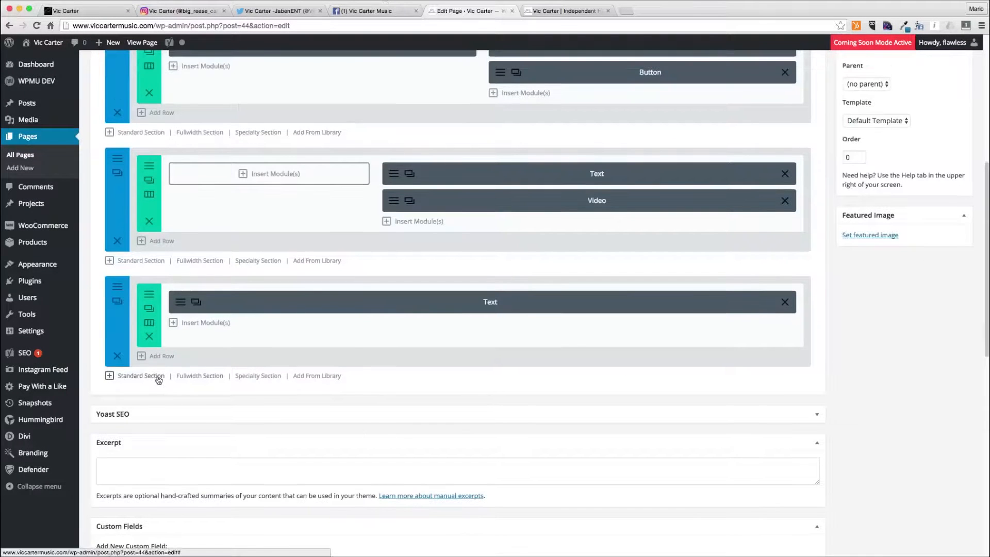
pyautogui.click(158, 380)
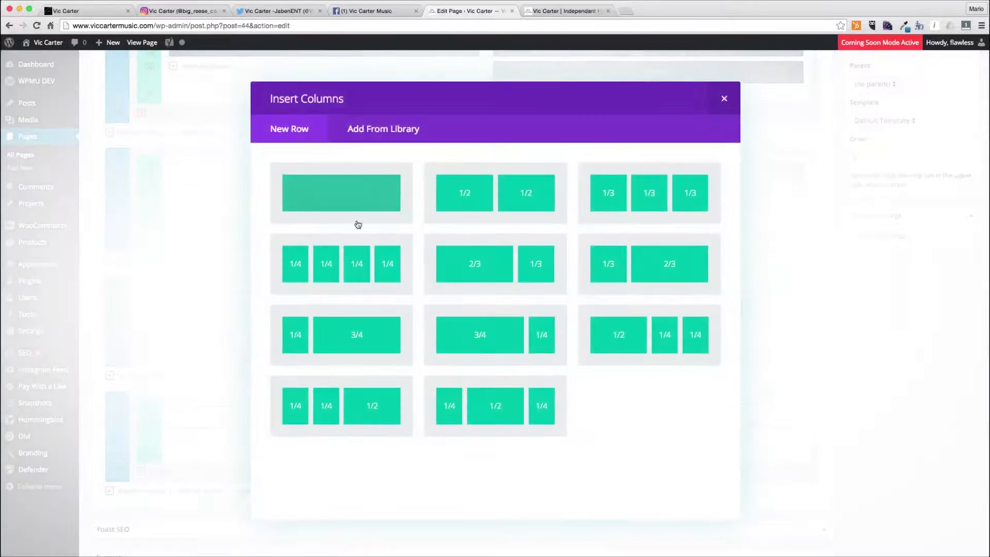
pyautogui.click(382, 209)
pyautogui.click(117, 402)
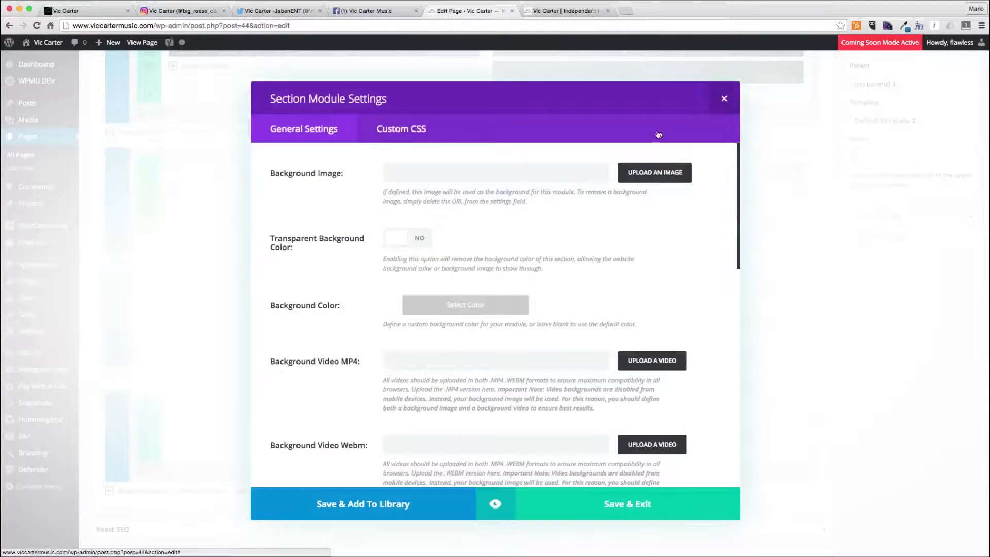
pyautogui.click(725, 98)
# - Insert a Call To Action module titled "Listen To Vic Carter" with the button URL /music/
pyautogui.click(420, 419)
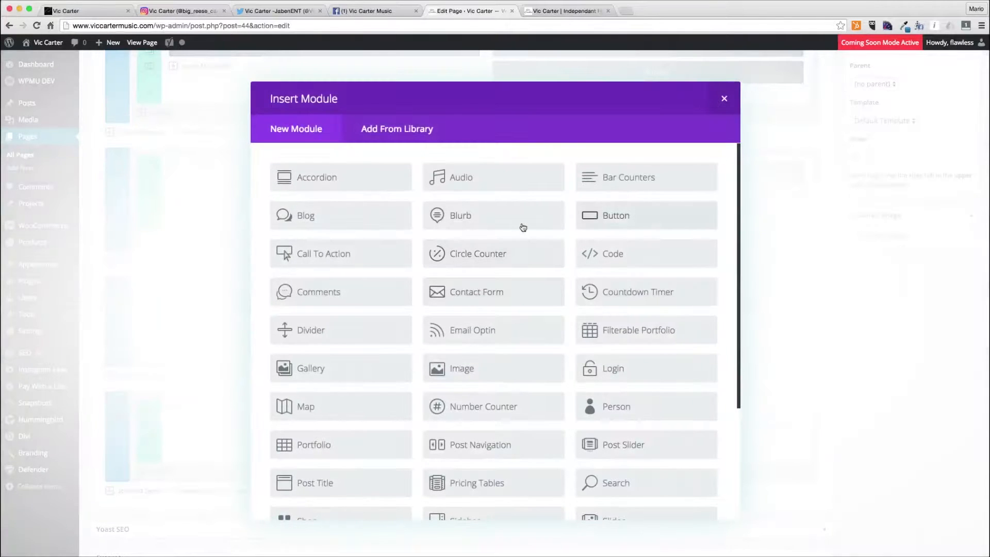
pyautogui.click(347, 258)
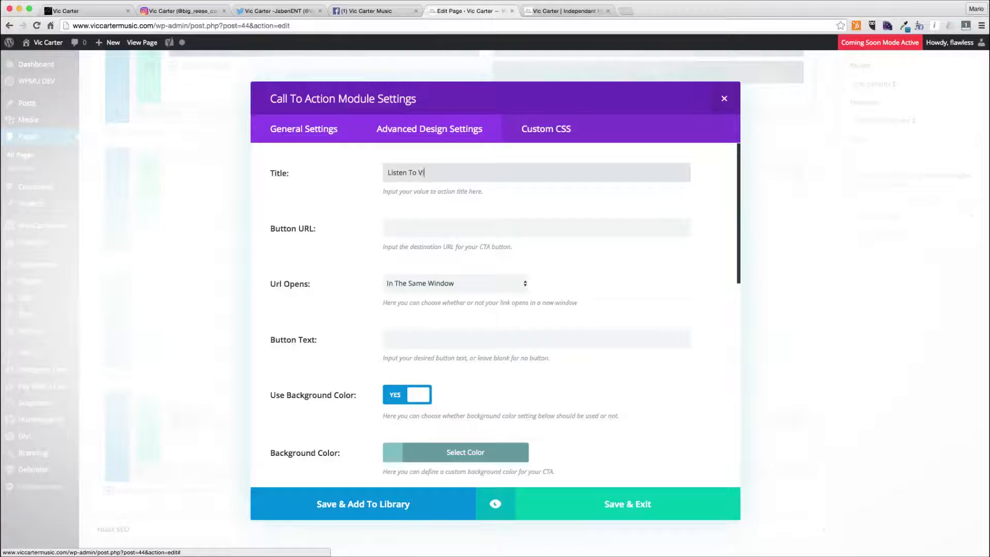
pyautogui.press('Tab')
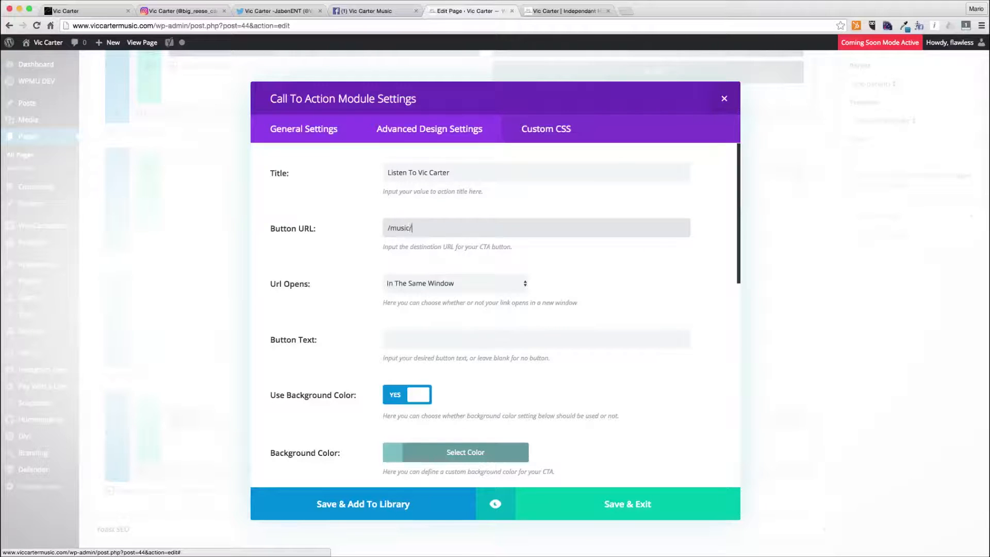
pyautogui.press('Tab')
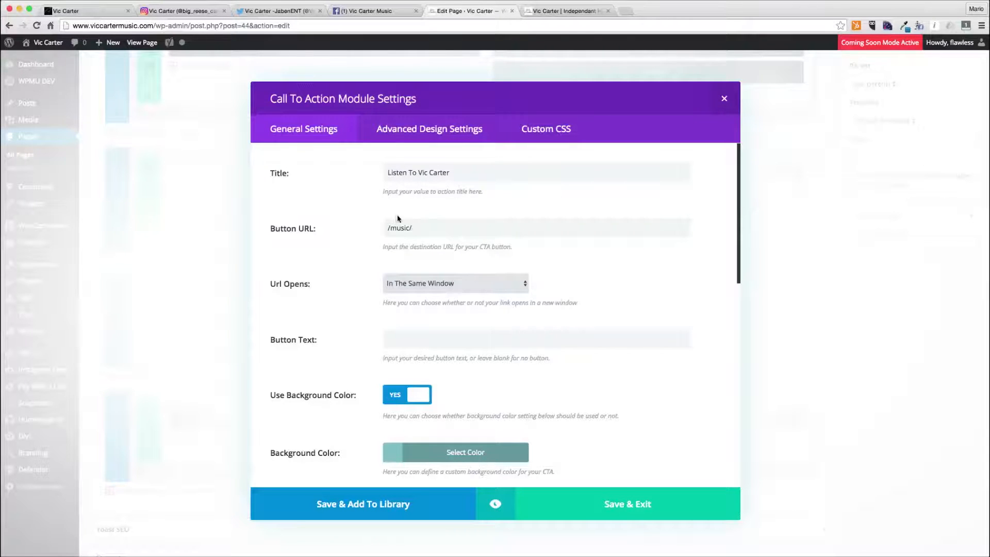
pyautogui.moveTo(386, 226); pyautogui.dragTo(438, 245)
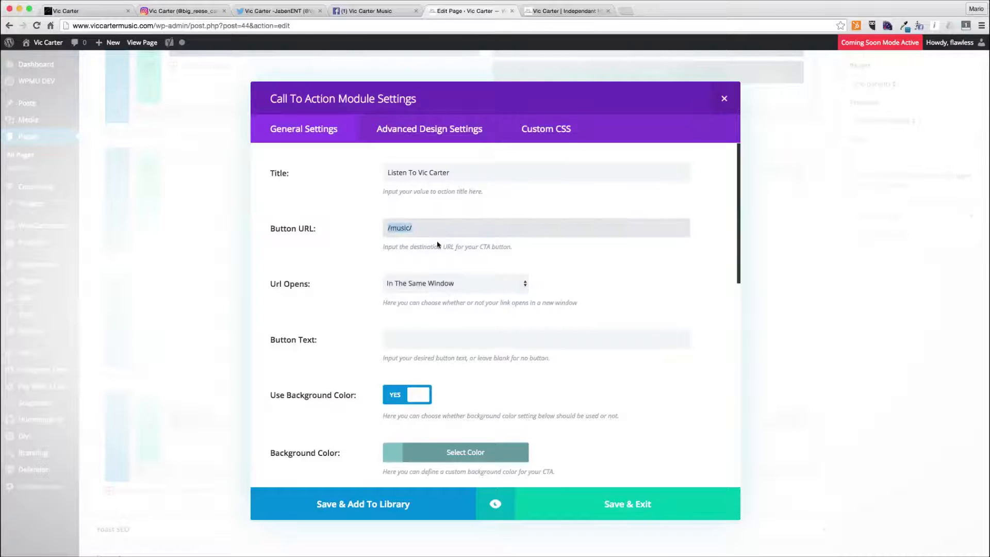
# - Set the call-to-action button text to "Listen To Vic" and turn off its background colour
pyautogui.click(397, 333)
pyautogui.scroll(-1, 643, 370)
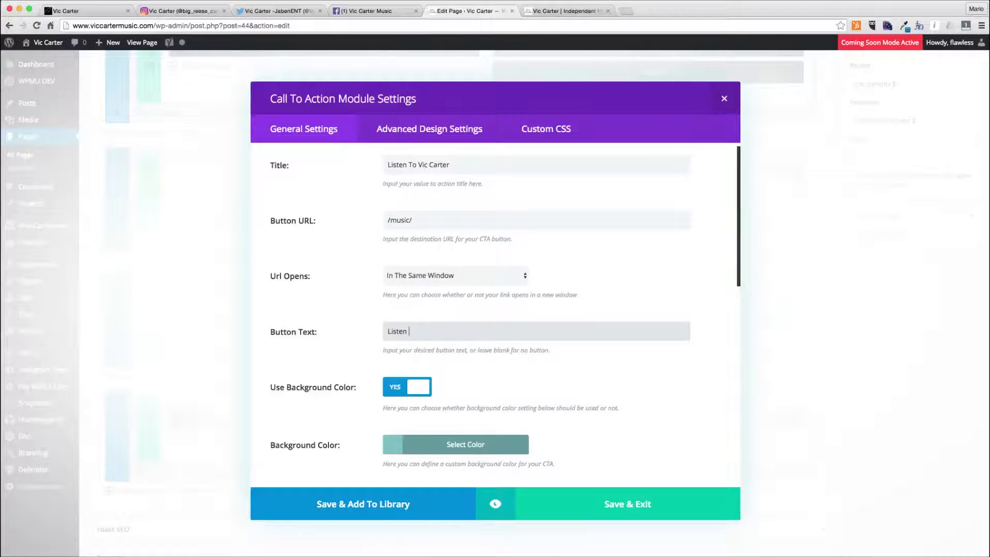
pyautogui.scroll(-3, 460, 183)
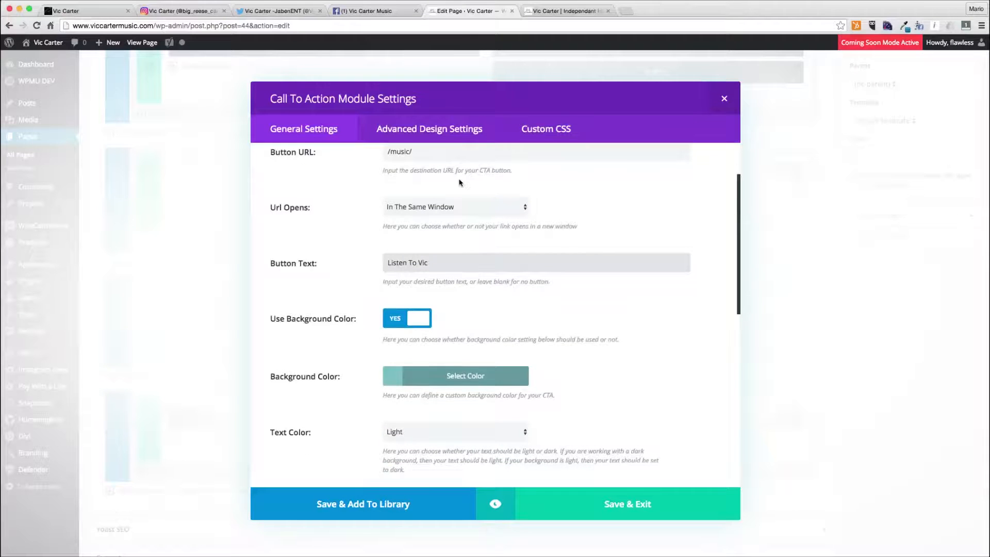
pyautogui.click(403, 324)
# - Set the call-to-action text colour to Dark and its text orientation to Center
pyautogui.click(424, 380)
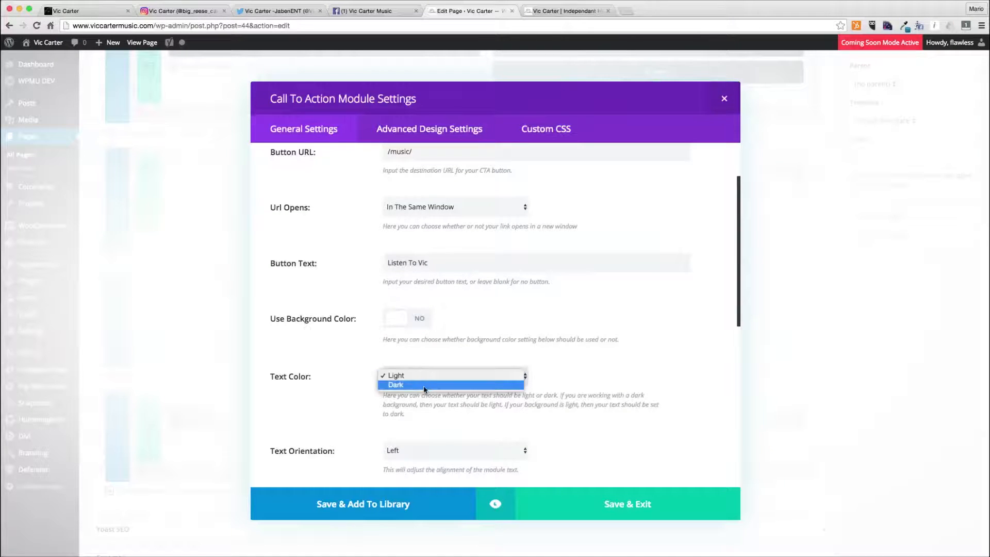
pyautogui.click(426, 389)
pyautogui.click(425, 450)
pyautogui.click(425, 460)
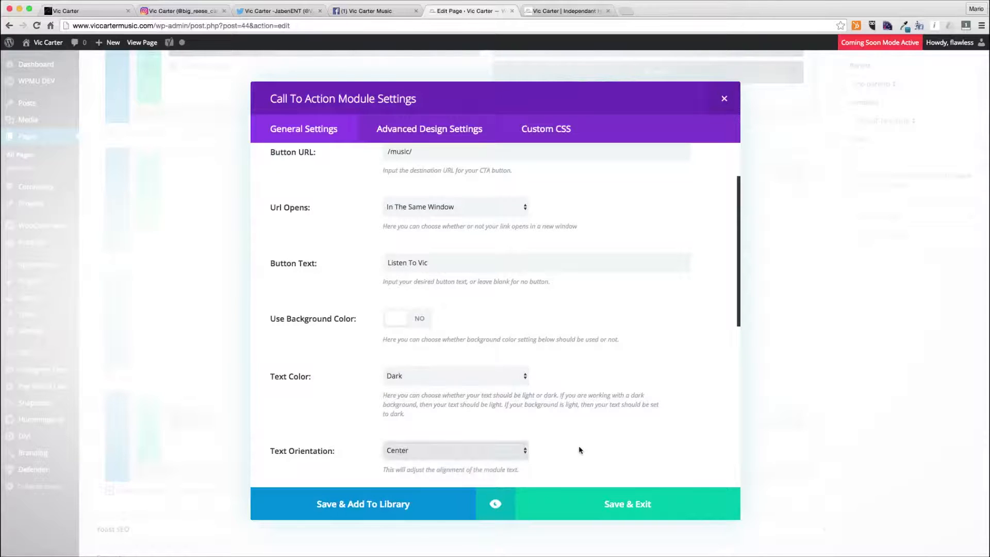
# - Enter the content "Check out all of the songs that Vic Carter has available." and save the module
pyautogui.scroll(-8, 586, 440)
pyautogui.scroll(-3, 587, 441)
pyautogui.scroll(12, 586, 440)
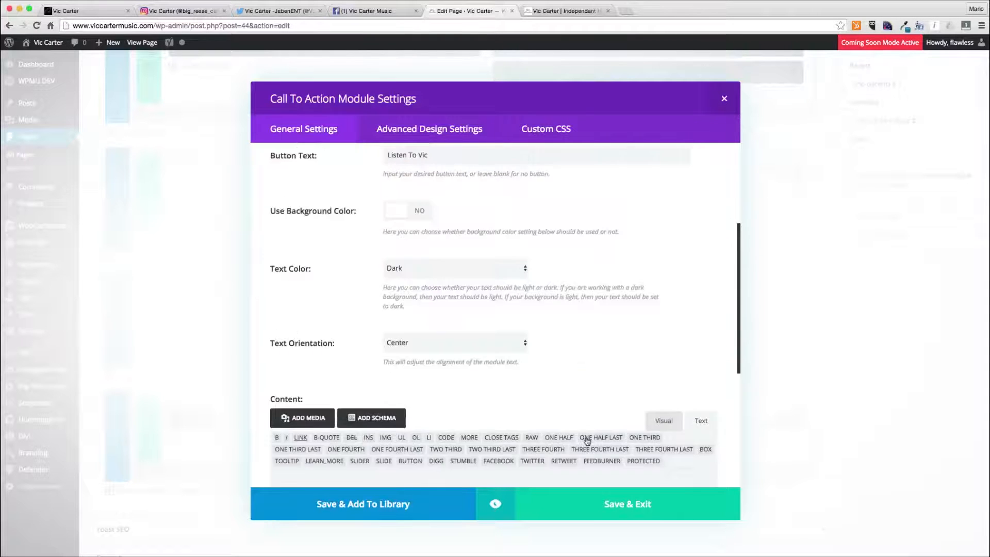
pyautogui.scroll(-5, 586, 441)
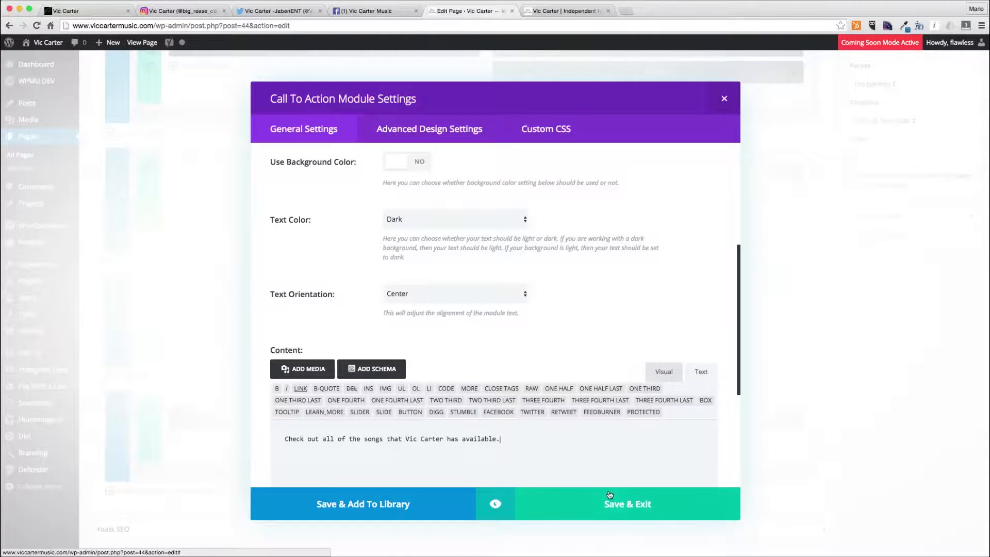
pyautogui.click(628, 504)
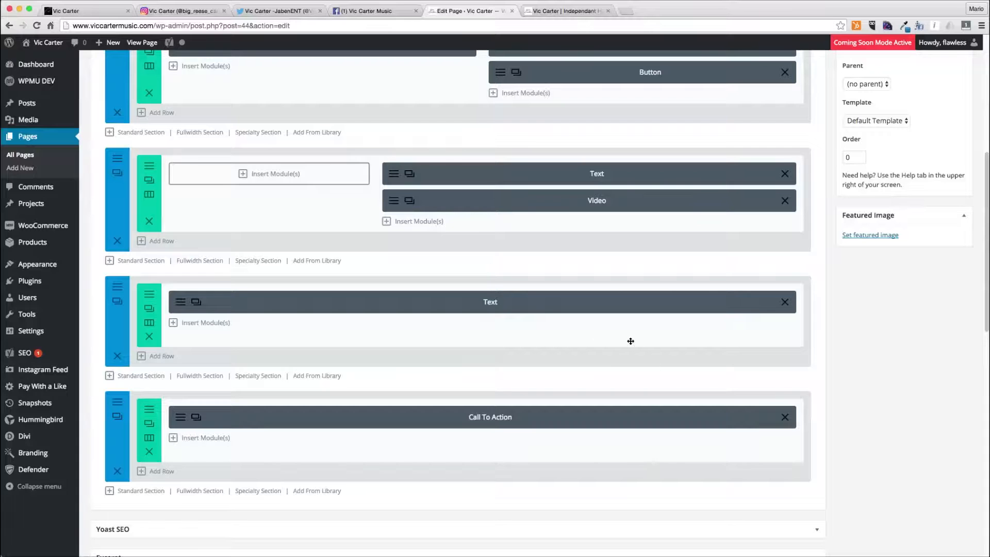
# - Start a new standard section below the video section and copy the "His next project" paragraph from the BIO.rtf document
pyautogui.scroll(6, 630, 341)
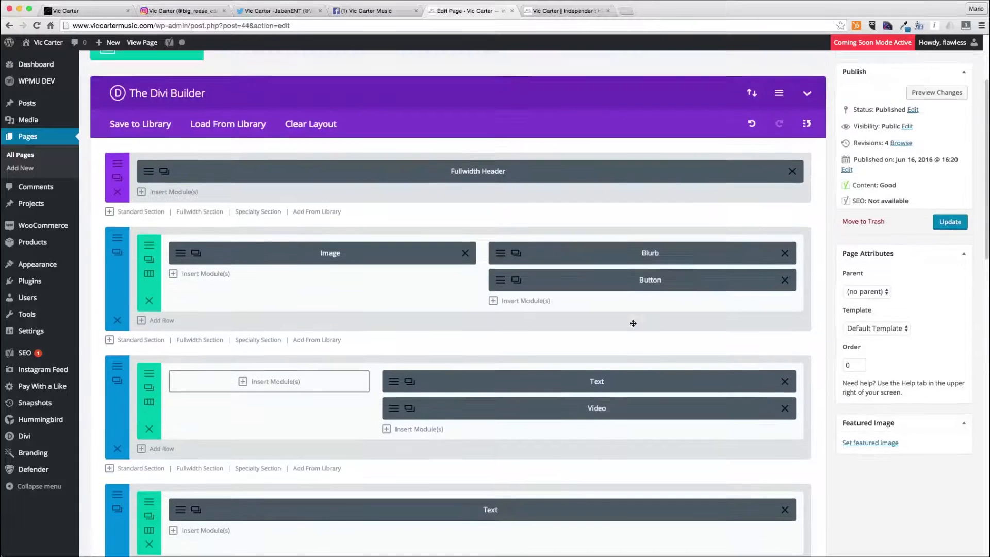
pyautogui.scroll(-5, 630, 341)
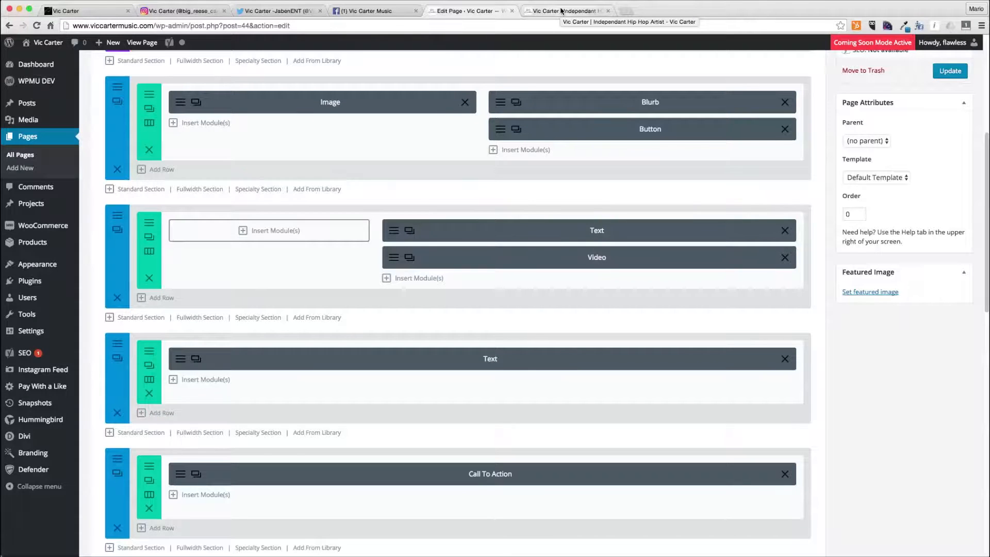
pyautogui.click(150, 317)
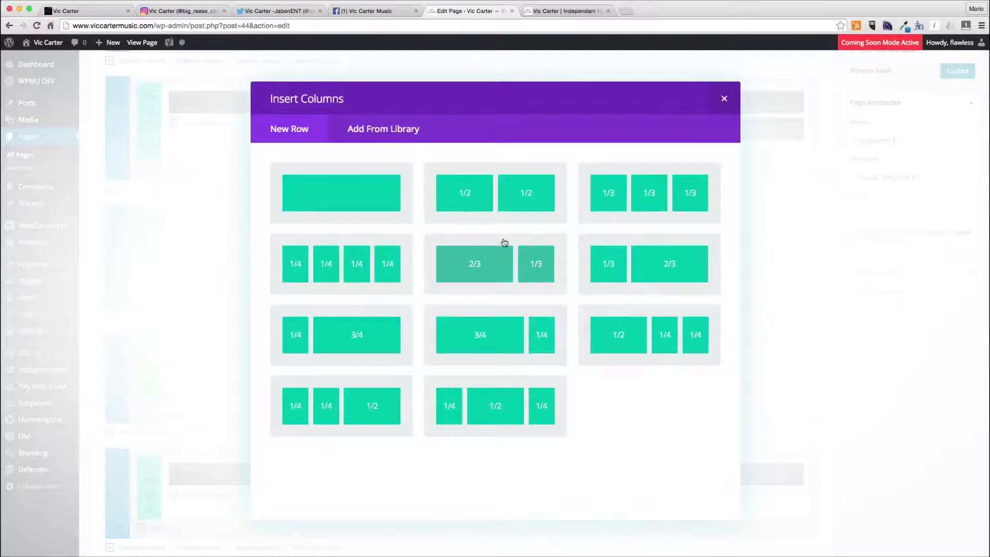
pyautogui.press('super+Tab')
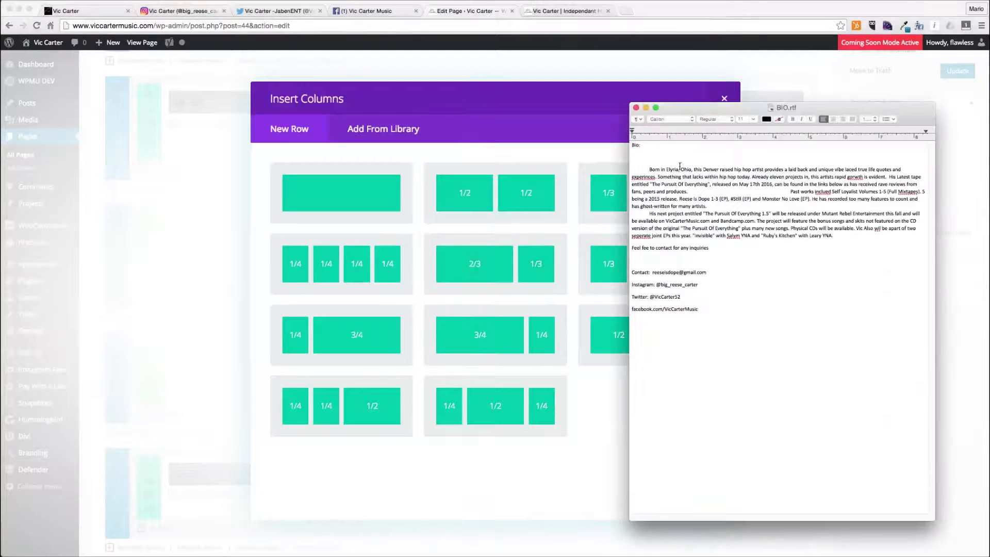
pyautogui.moveTo(653, 168); pyautogui.dragTo(647, 213)
pyautogui.click(856, 237)
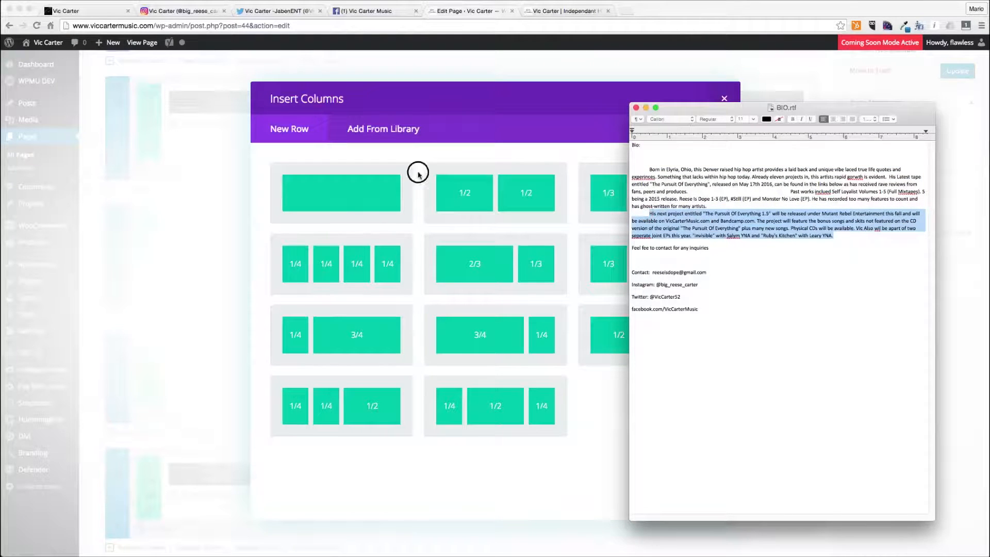
# - Give the new section one full-width column and insert a Text module into it
pyautogui.click(392, 182)
pyautogui.click(348, 195)
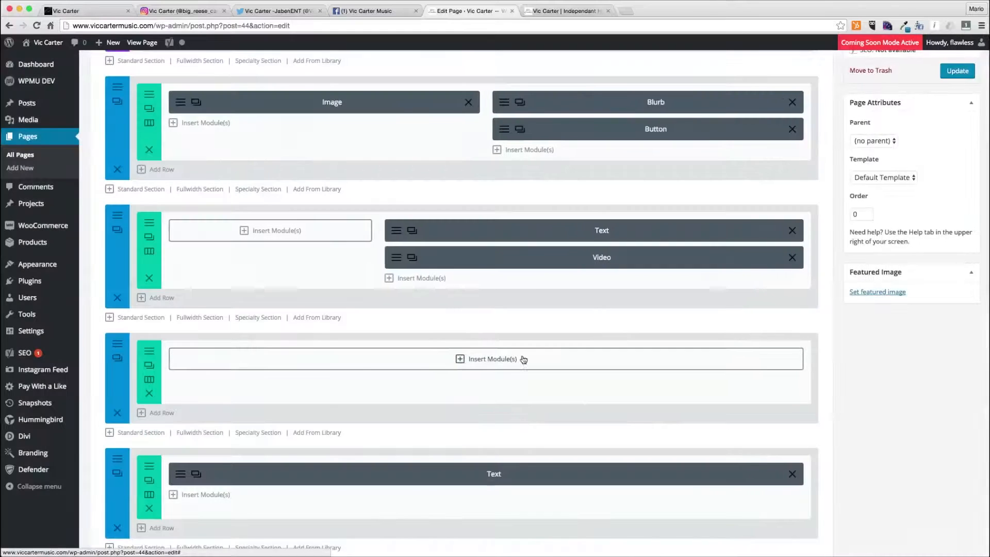
pyautogui.click(489, 358)
pyautogui.scroll(-2, 440, 358)
pyautogui.scroll(-3, 440, 358)
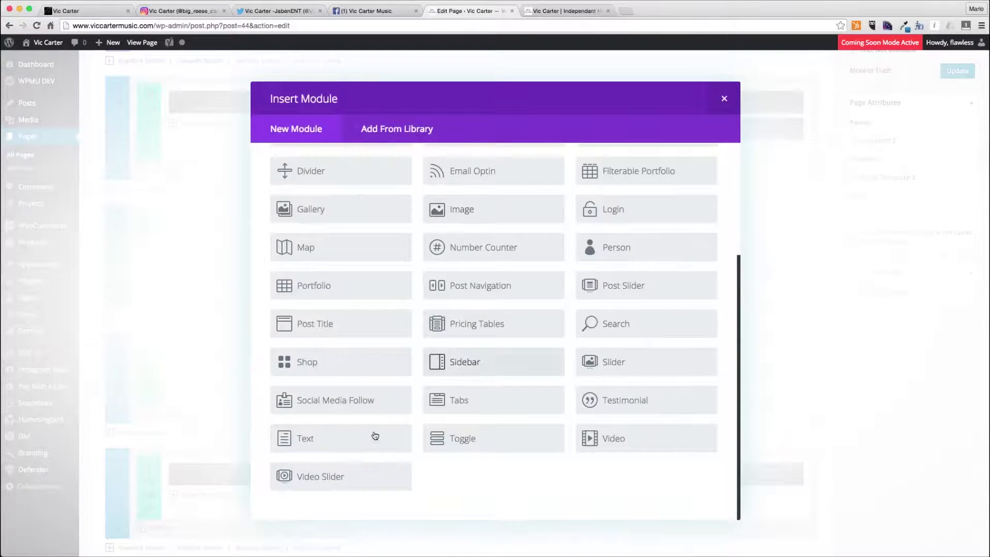
pyautogui.click(376, 442)
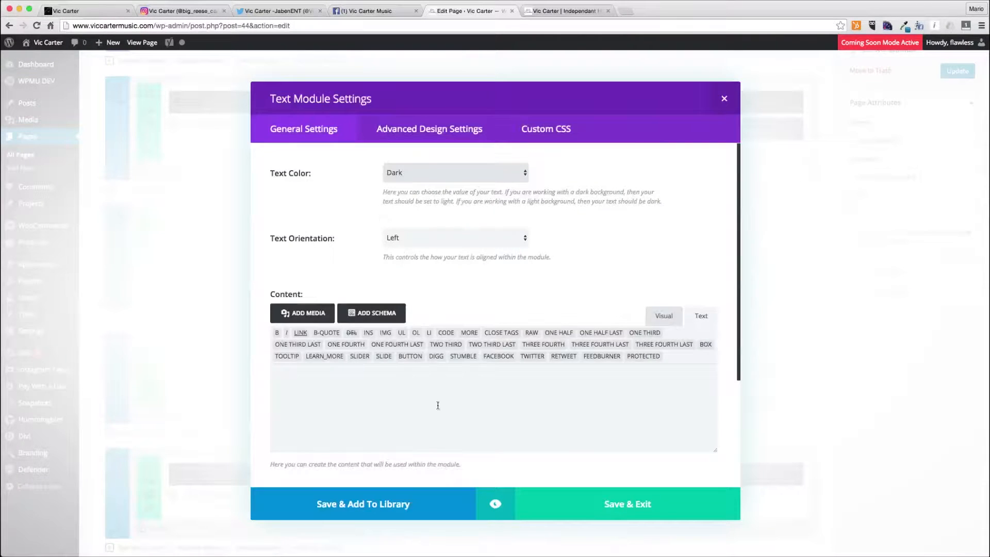
# - Paste the copied next-project paragraph as the Text module content, centre its text, and save
pyautogui.click(440, 420)
pyautogui.write('His next project entitled "The Pursuit Of Everything 1.5" will be released under Mutant Rebel Entertainment this fall and will be available on VicCarterMusic.com and Bandcamp.com. The project will feature the bonus songs and skits not featured on the CD version of the original "The Pursuit Of Everything" plus many new songs. Physical CDs will be available. Vic Also wil be apart of two seperate joint EPs this year. "Invisible" with Salym YNA and "Ruby\'s Kitchen" with Leary YNA.')
pyautogui.click(449, 175)
pyautogui.click(449, 185)
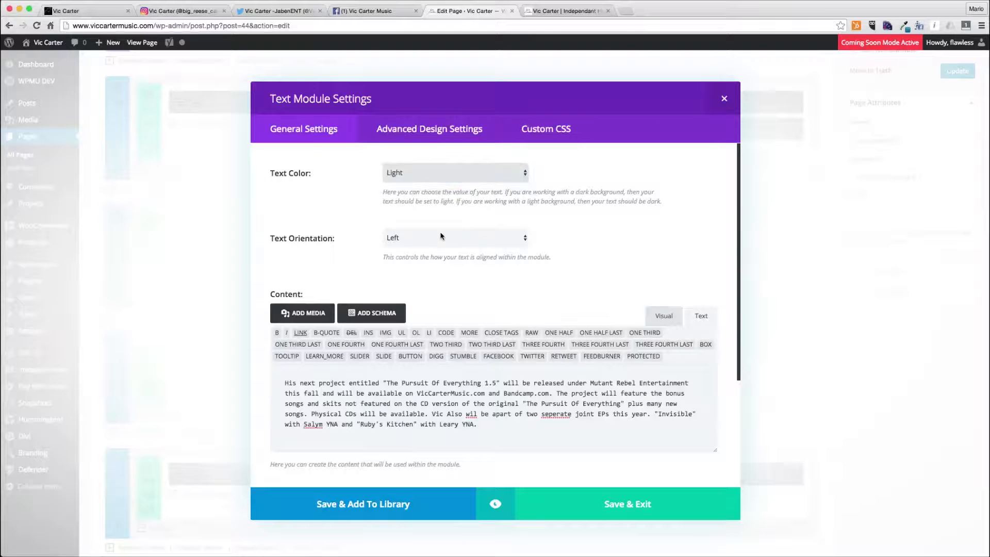
pyautogui.click(441, 236)
pyautogui.click(434, 252)
pyautogui.click(434, 237)
pyautogui.click(432, 229)
pyautogui.click(437, 175)
pyautogui.click(432, 164)
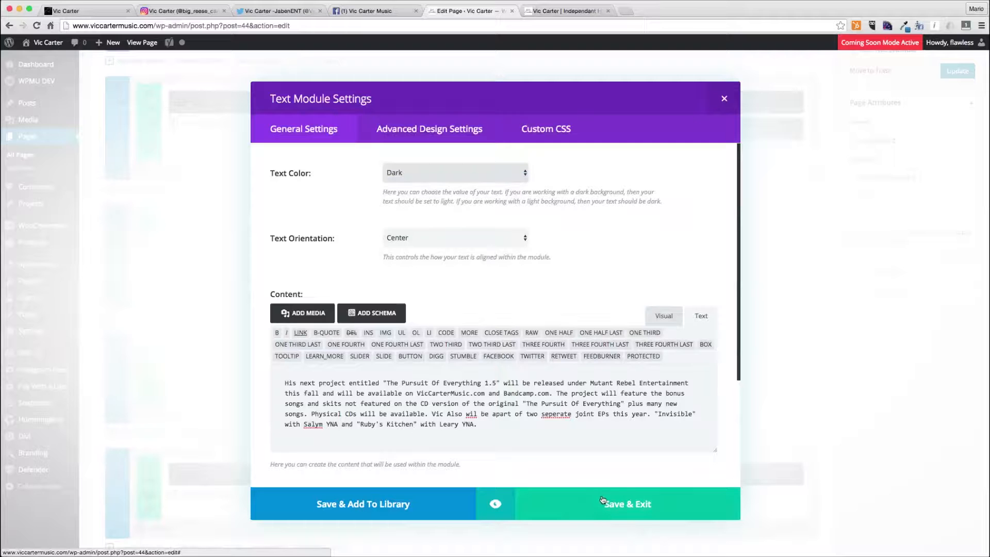
pyautogui.click(604, 507)
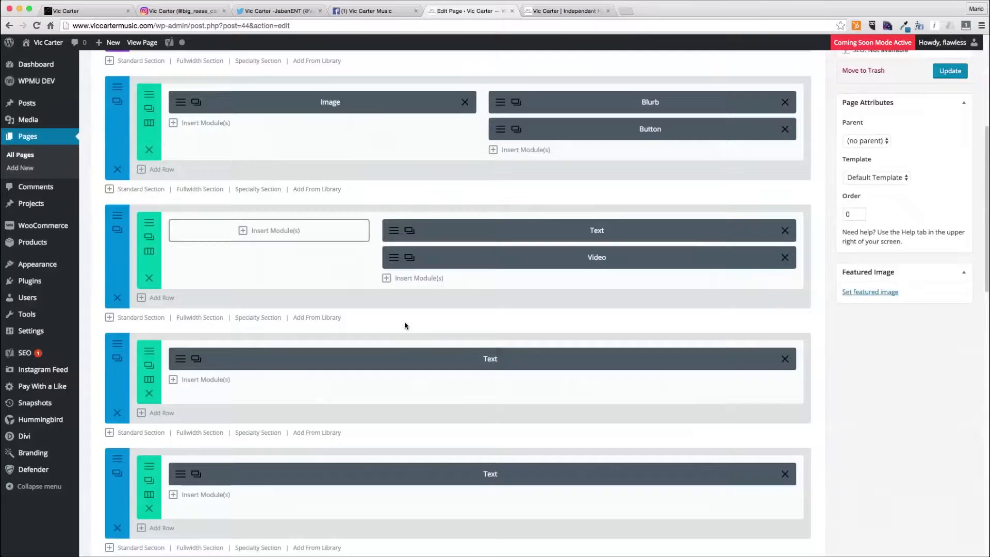
# - Set the admin label of the Instagram photos Text module to Instagram Feed
pyautogui.scroll(-5, 405, 326)
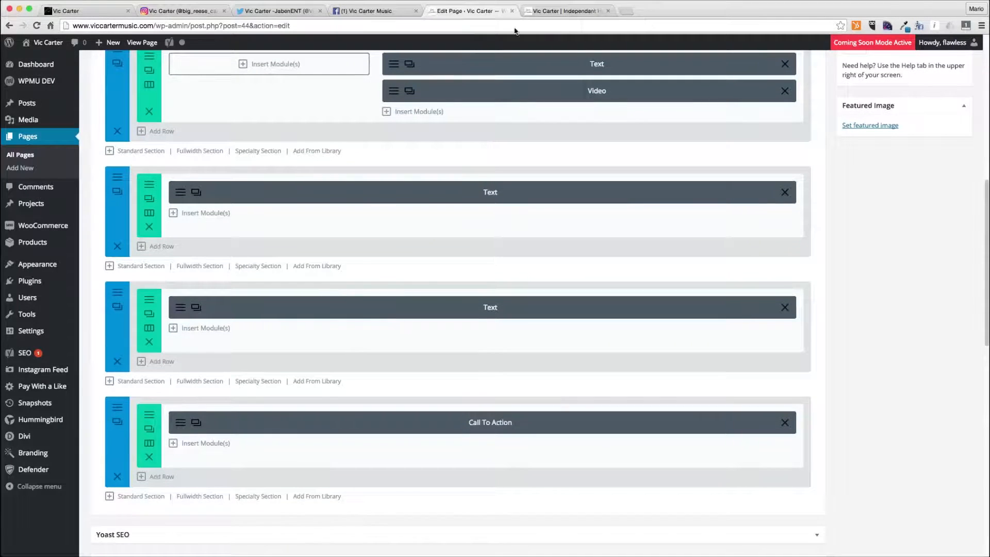
pyautogui.click(196, 307)
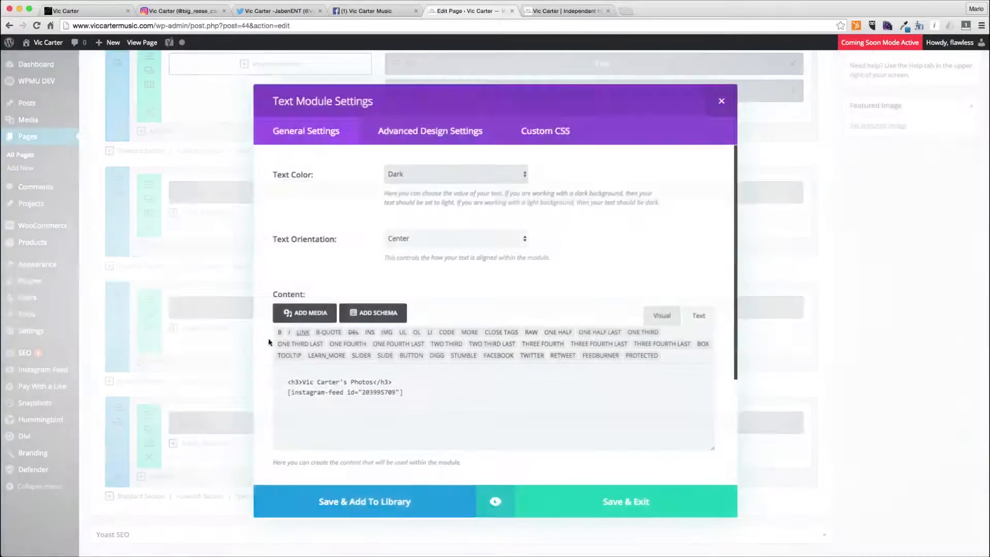
pyautogui.scroll(-3, 458, 408)
pyautogui.doubleClick(410, 429)
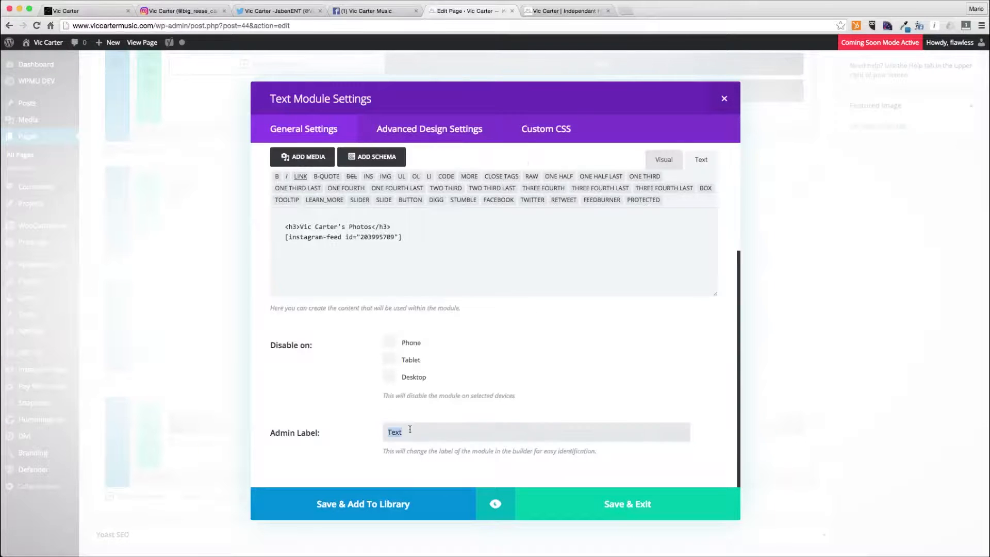
pyautogui.write('Instagram Feed')
pyautogui.click(630, 507)
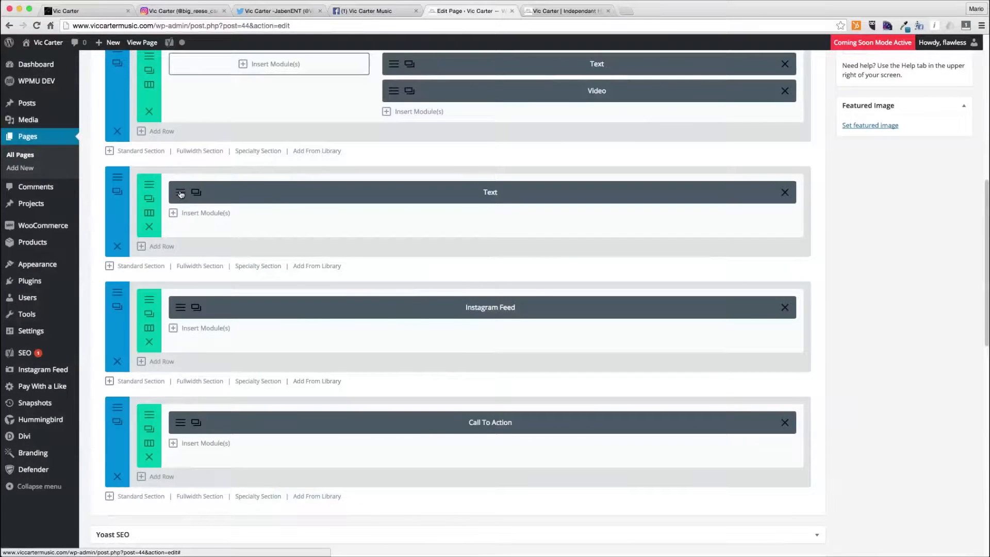
pyautogui.click(180, 194)
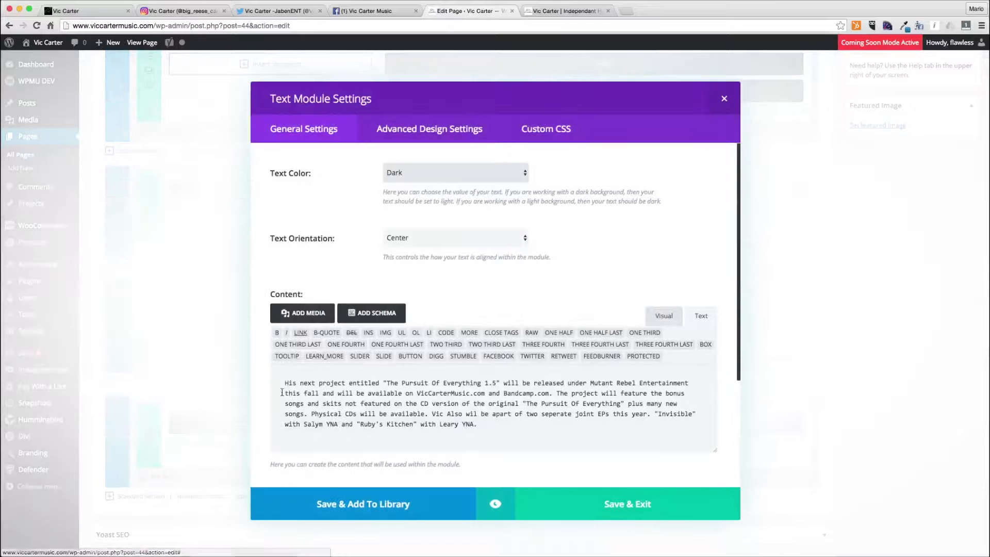
pyautogui.doubleClick(289, 383)
pyautogui.write("Vic Carter's")
pyautogui.press('Delete')
pyautogui.press('Delete')
pyautogui.press('Delete')
pyautogui.press('Delete')
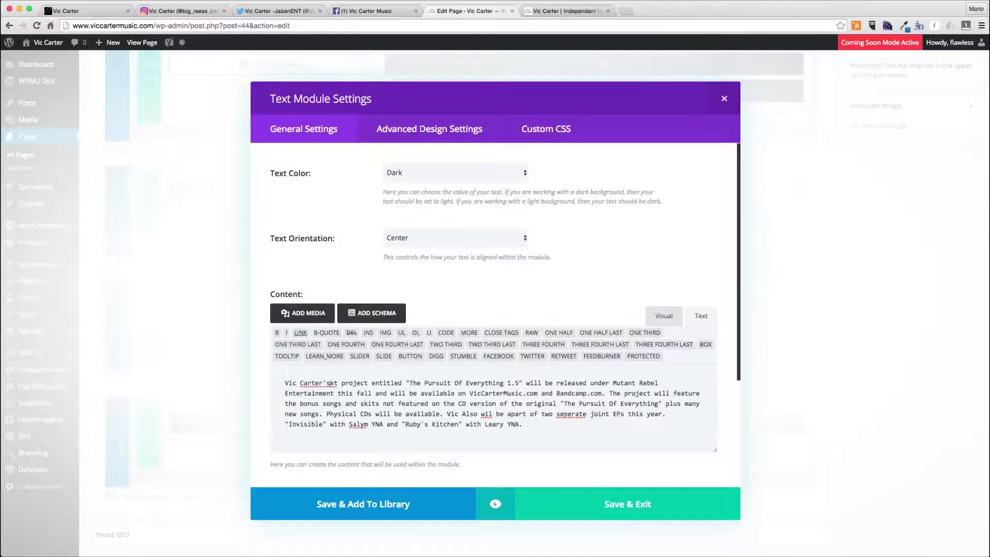
pyautogui.write('nex')
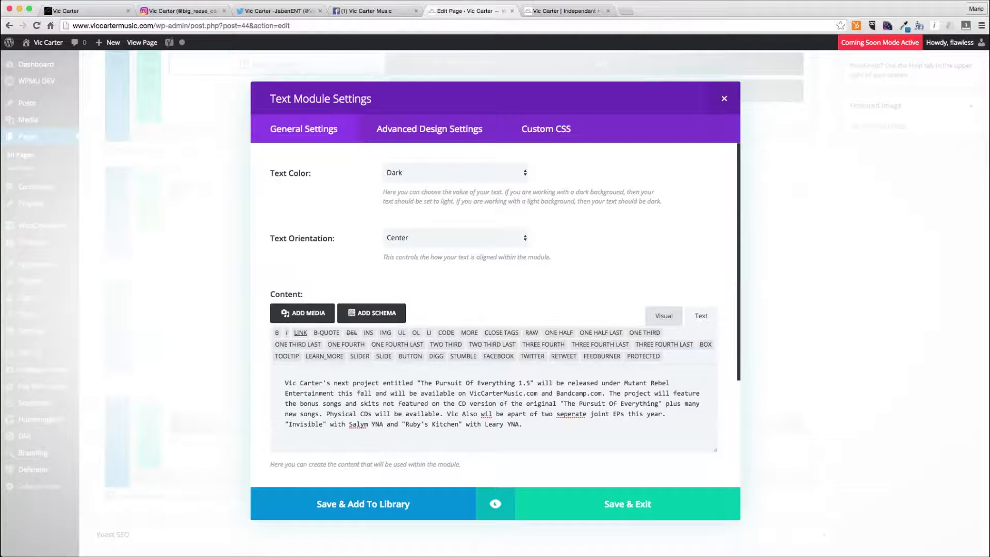
pyautogui.click(619, 498)
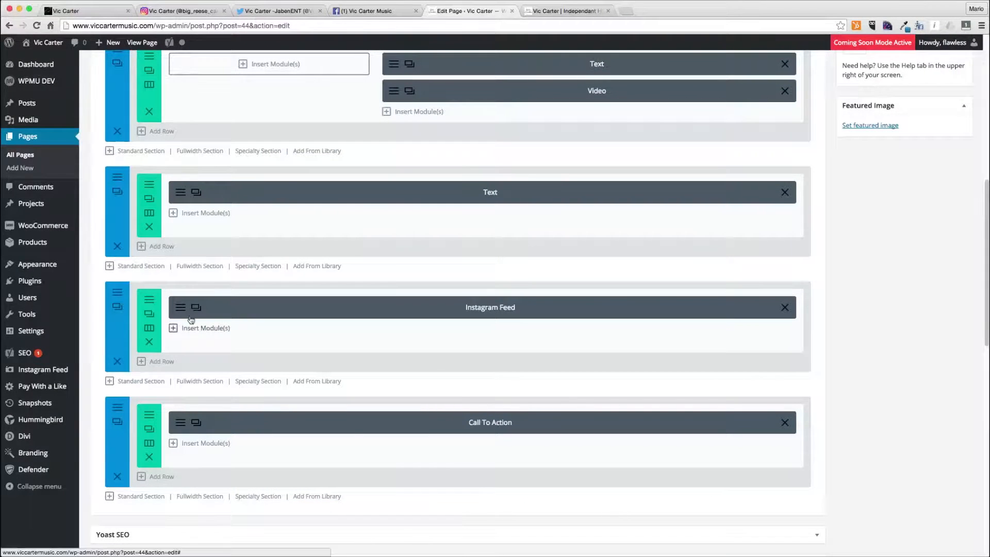
# - In the BIO.rtf document, break "Past works" onto its own line and select the opening "Born in Elyria" paragraph
pyautogui.scroll(5, 266, 181)
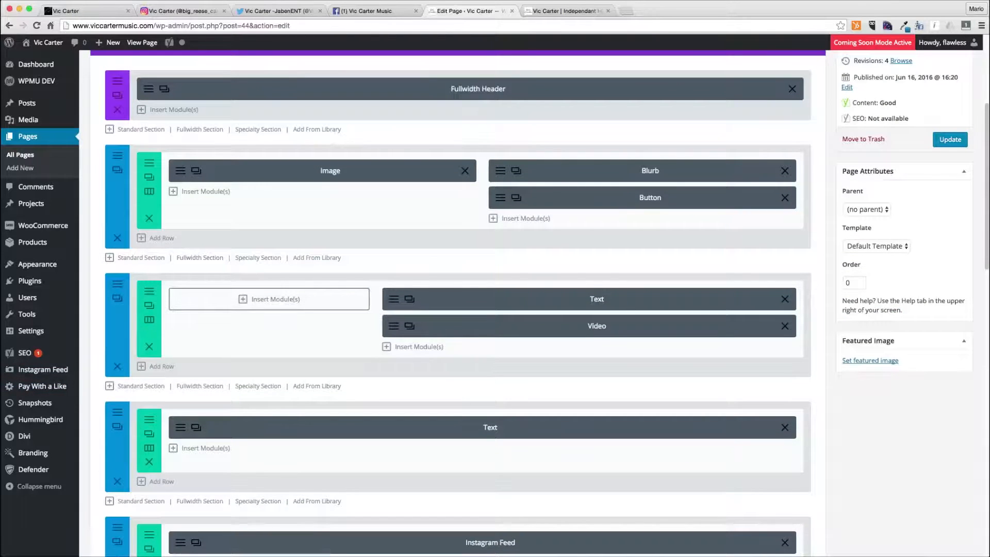
pyautogui.press('super+Tab')
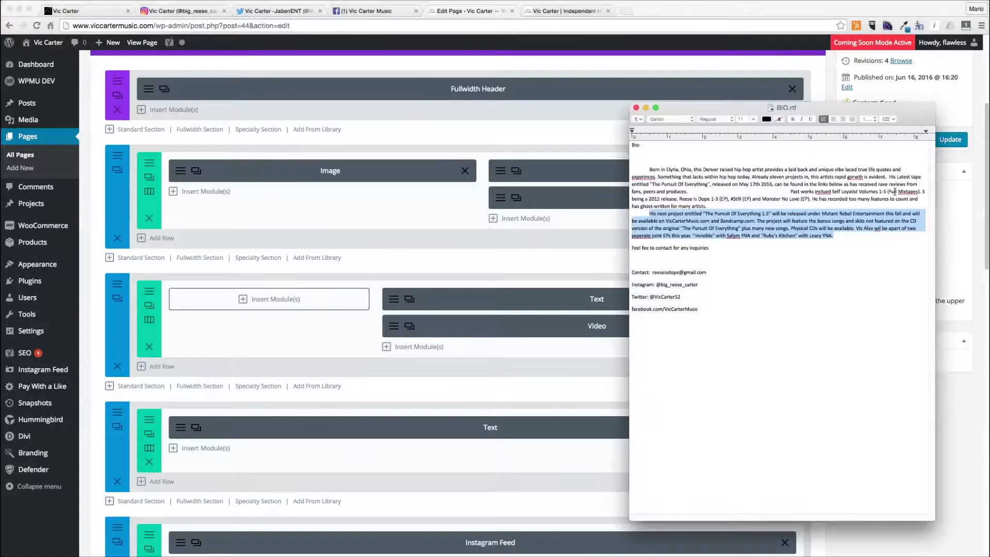
pyautogui.click(775, 213)
pyautogui.press('Return')
pyautogui.moveTo(689, 191); pyautogui.dragTo(648, 172)
pyautogui.press('super+c')
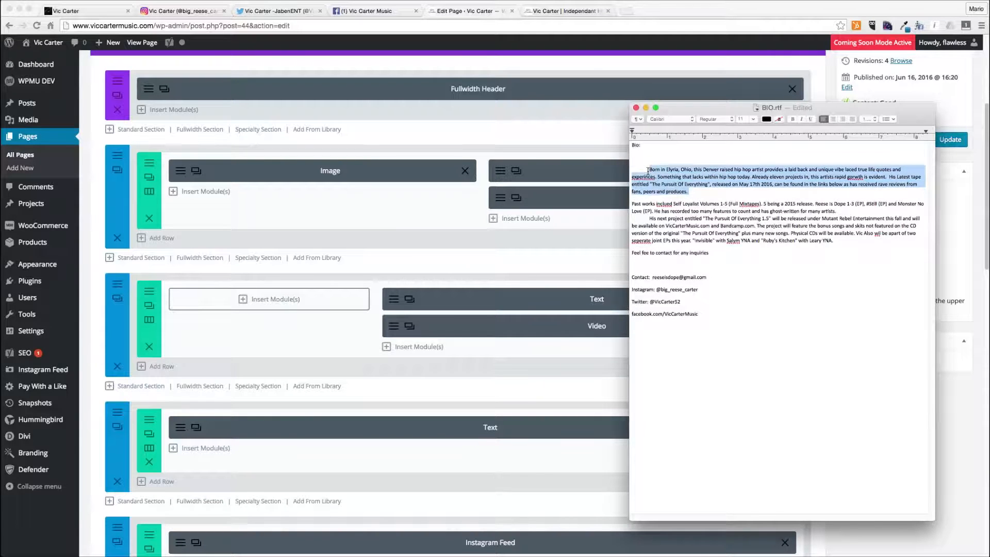
pyautogui.click(479, 246)
pyautogui.scroll(-1, 424, 367)
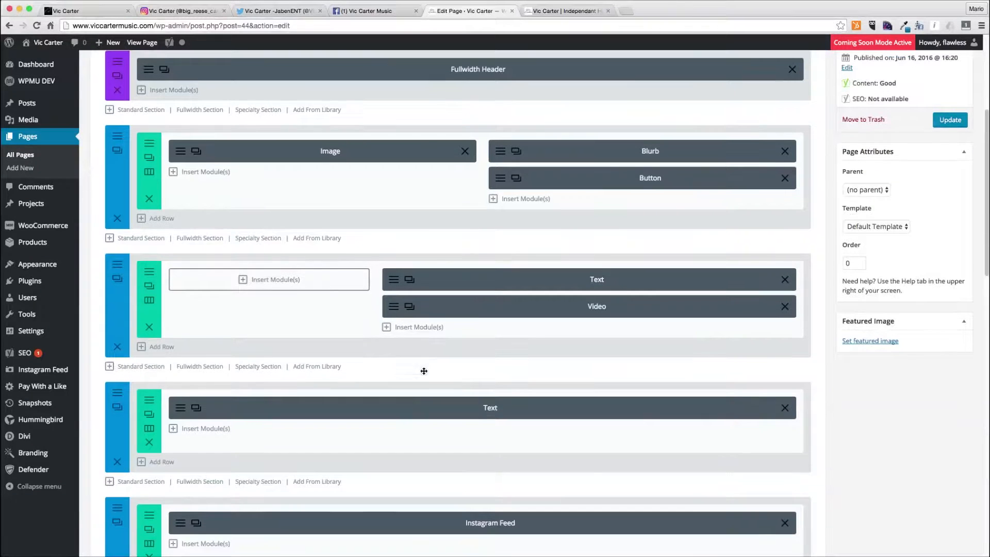
# - Open the bio Text module and paste the copied "Born in Elyria" paragraph at the start of its content
pyautogui.click(179, 416)
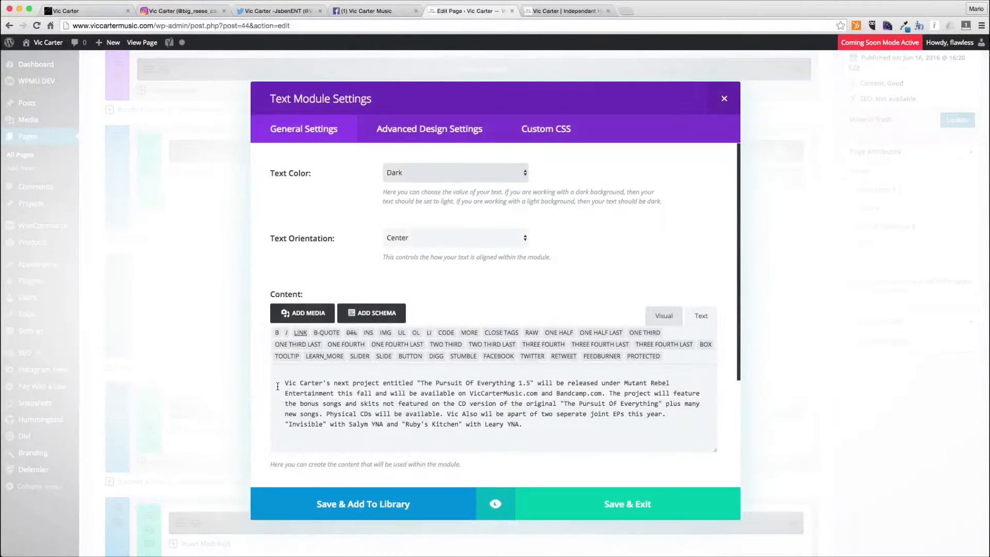
pyautogui.click(278, 387)
pyautogui.press('super+v')
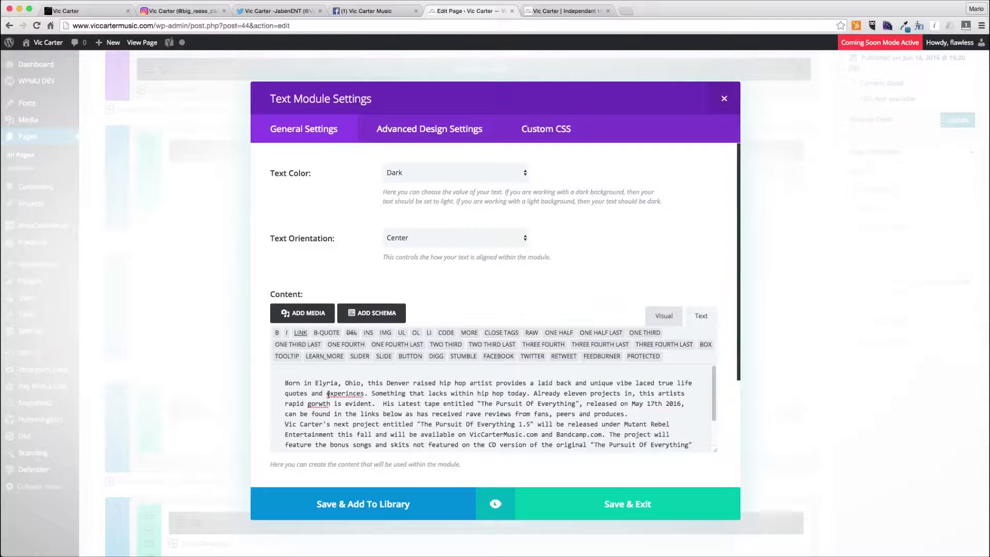
# - Correct the typos in the pasted paragraph to "growth" and "experiences"
pyautogui.doubleClick(319, 404)
pyautogui.write('growth')
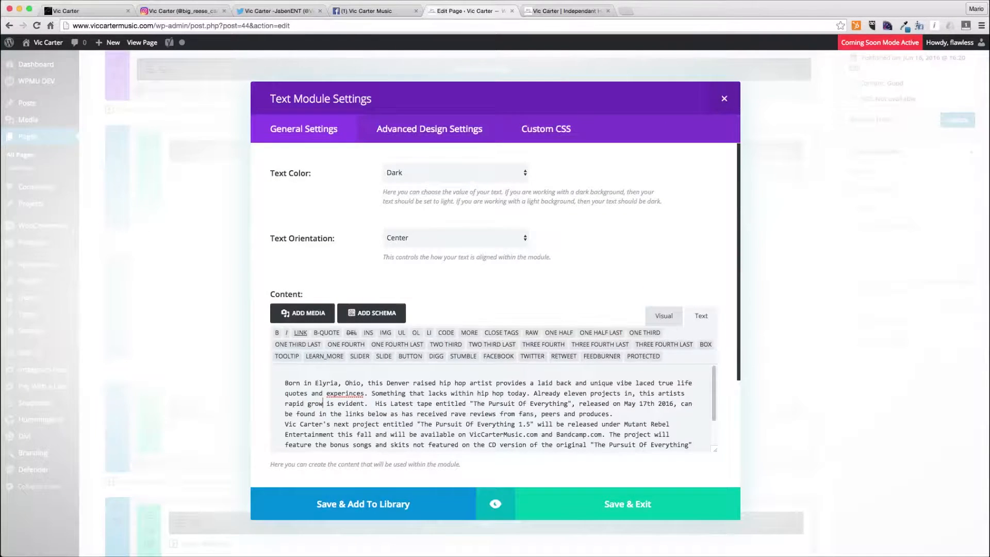
pyautogui.click(342, 394)
pyautogui.write('riences')
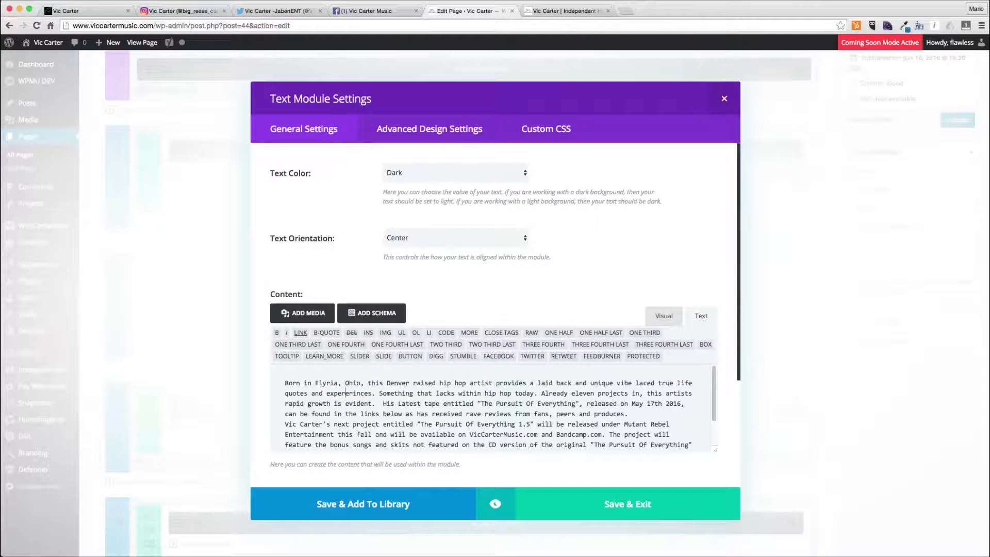
pyautogui.press('Delete')
pyautogui.press('Delete')
pyautogui.press('Delete')
pyautogui.press('Delete')
pyautogui.press('Delete')
pyautogui.press('Delete')
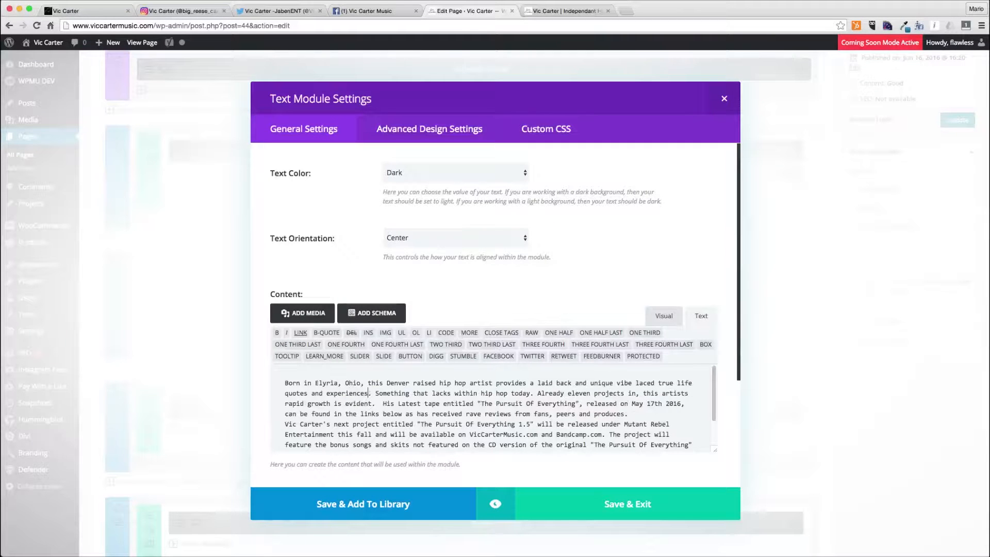
# - Correct "wil" to "will" and "seperate" to "separate" in the content, then save the module
pyautogui.scroll(-5, 381, 404)
pyautogui.doubleClick(382, 390)
pyautogui.click(598, 385)
pyautogui.click(530, 381)
pyautogui.write('l')
pyautogui.click(627, 380)
pyautogui.press('BackSpace')
pyautogui.press('BackSpace')
pyautogui.press('BackSpace')
pyautogui.press('BackSpace')
pyautogui.press('BackSpace')
pyautogui.write('art of two separate joint EPs this')
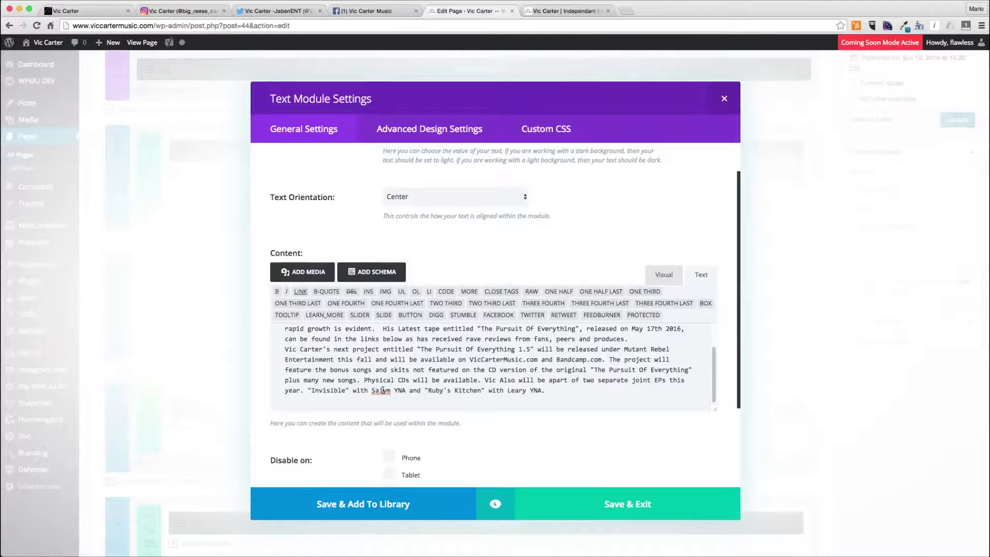
pyautogui.click(413, 391)
pyautogui.click(622, 498)
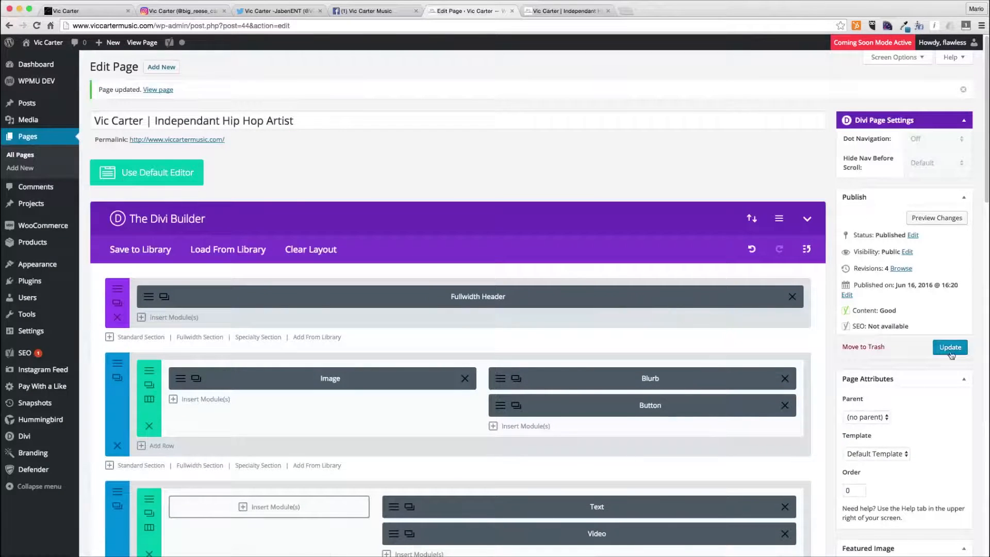
# - Update the home page to publish the changes
pyautogui.scroll(-10, 626, 375)
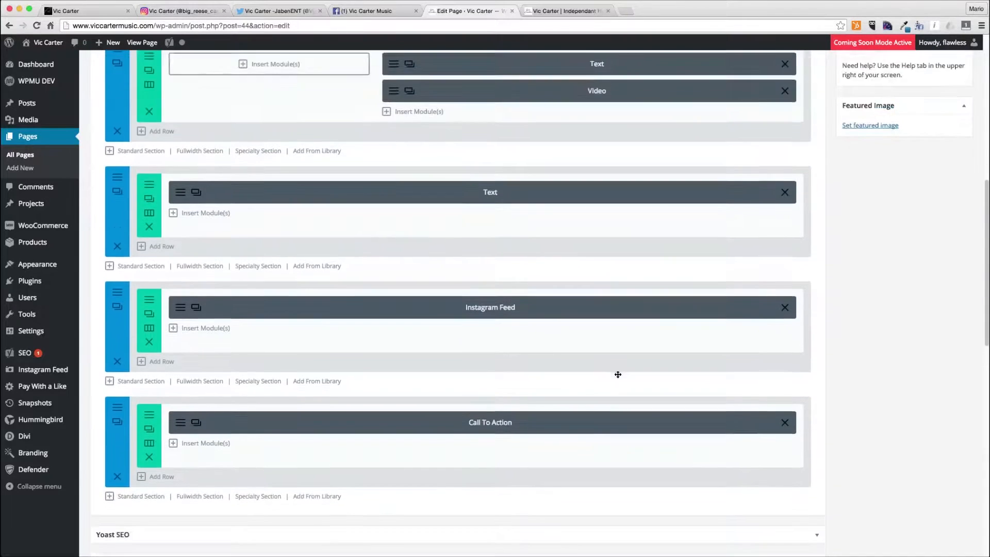
pyautogui.scroll(10, 618, 375)
pyautogui.click(950, 347)
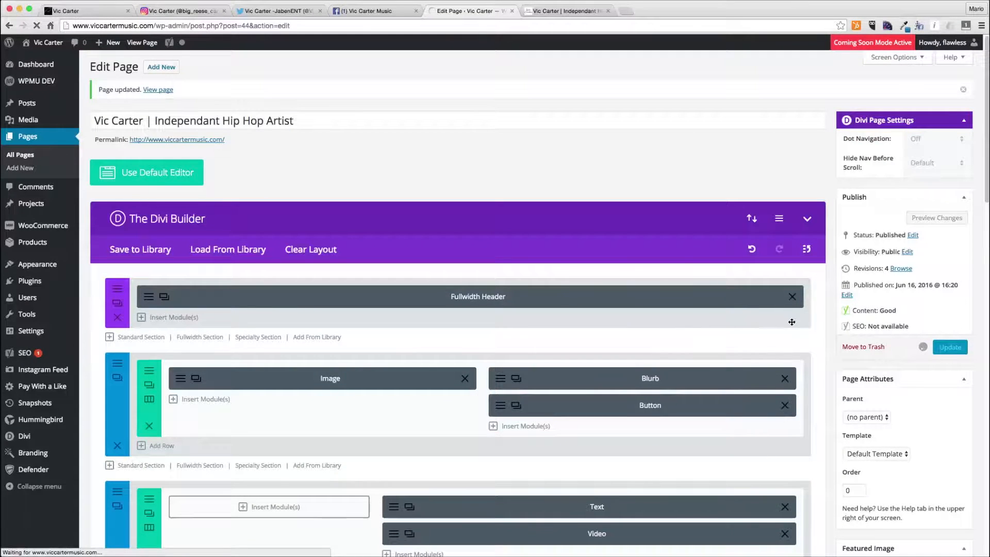
pyautogui.scroll(-14, 826, 322)
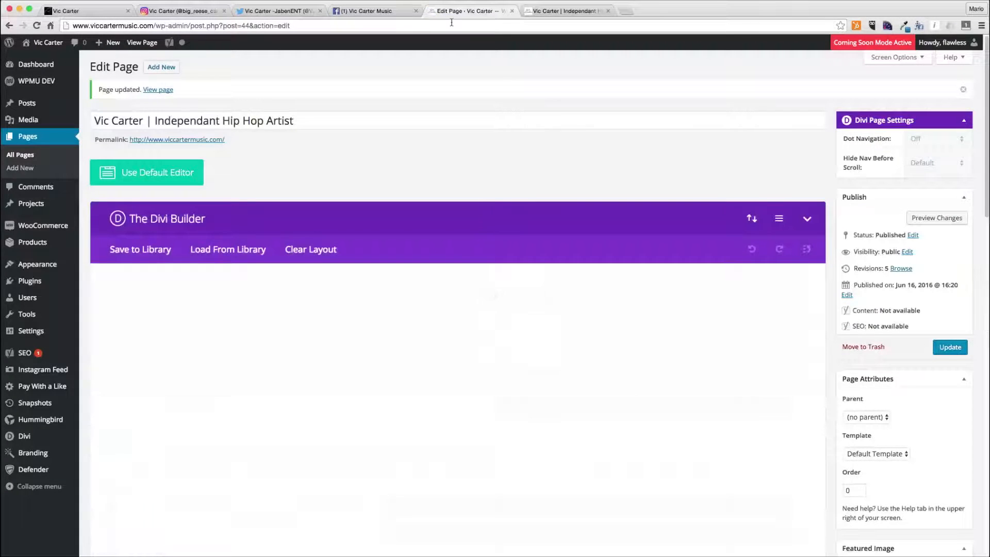
# - Scroll through the live home page to review every section down to the footer
pyautogui.click(581, 11)
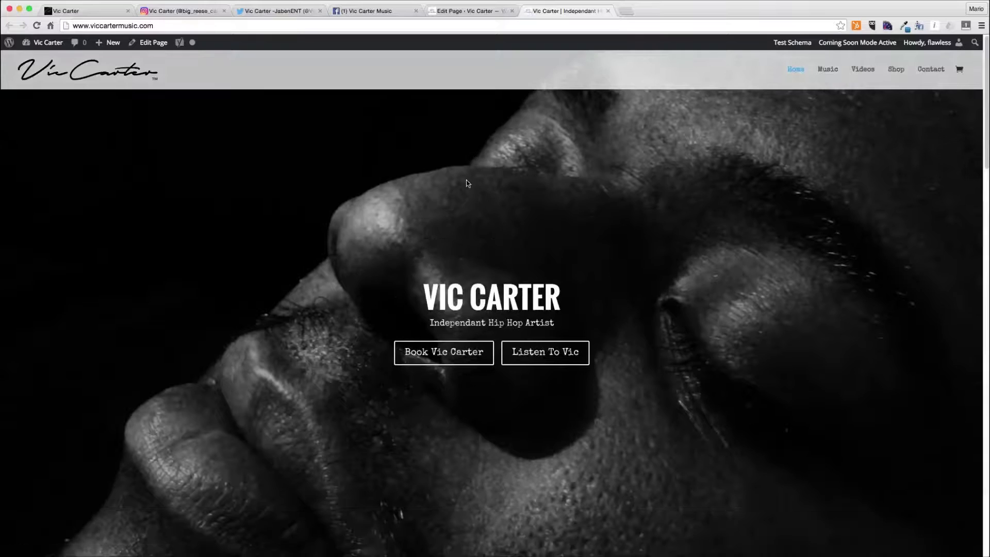
pyautogui.scroll(-15, 468, 192)
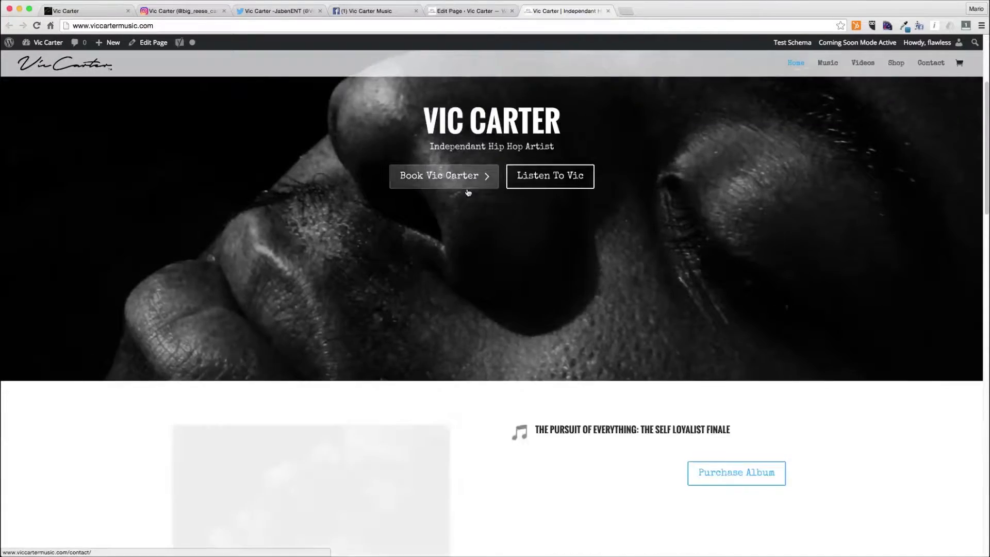
pyautogui.scroll(-2, 468, 192)
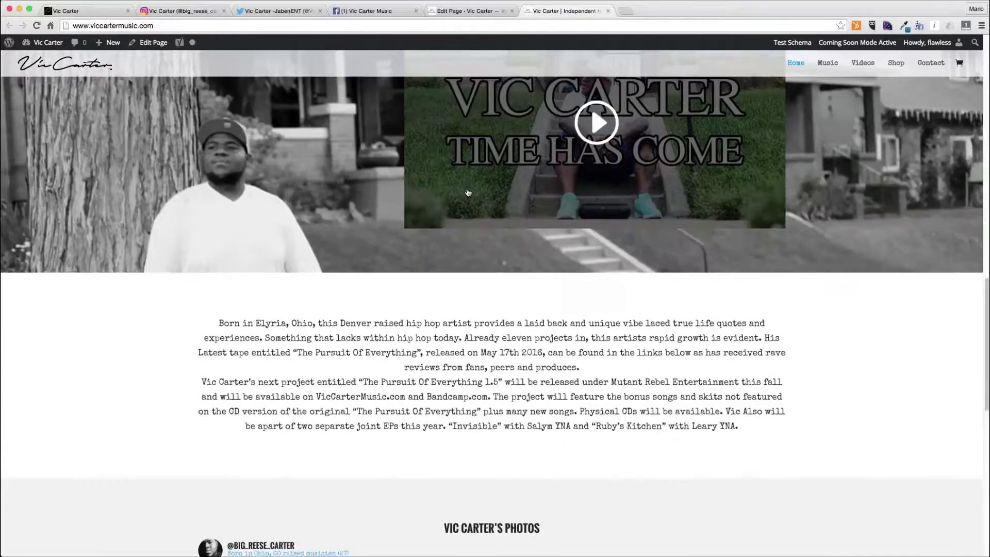
pyautogui.scroll(10, 468, 192)
pyautogui.scroll(-2, 468, 192)
pyautogui.scroll(-8, 468, 192)
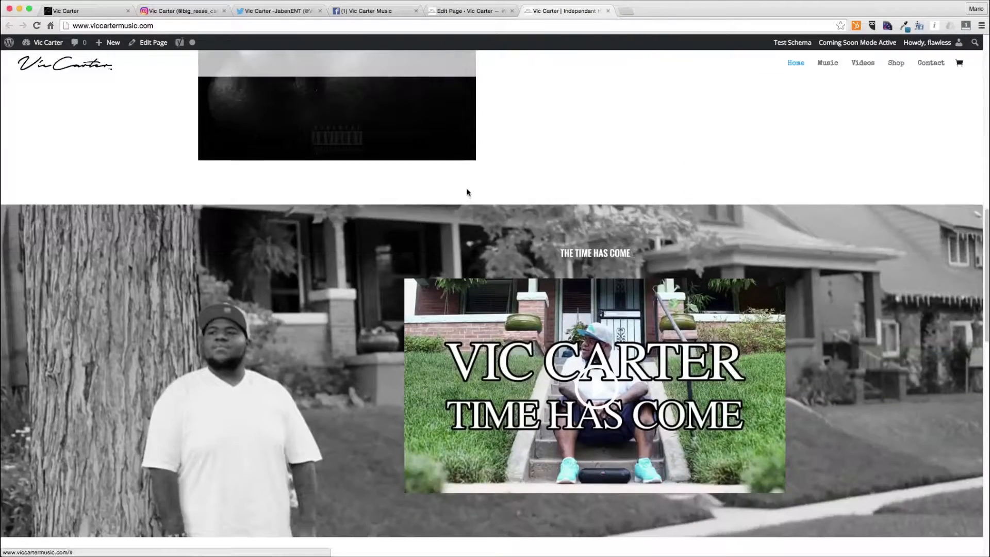
pyautogui.scroll(-7, 467, 192)
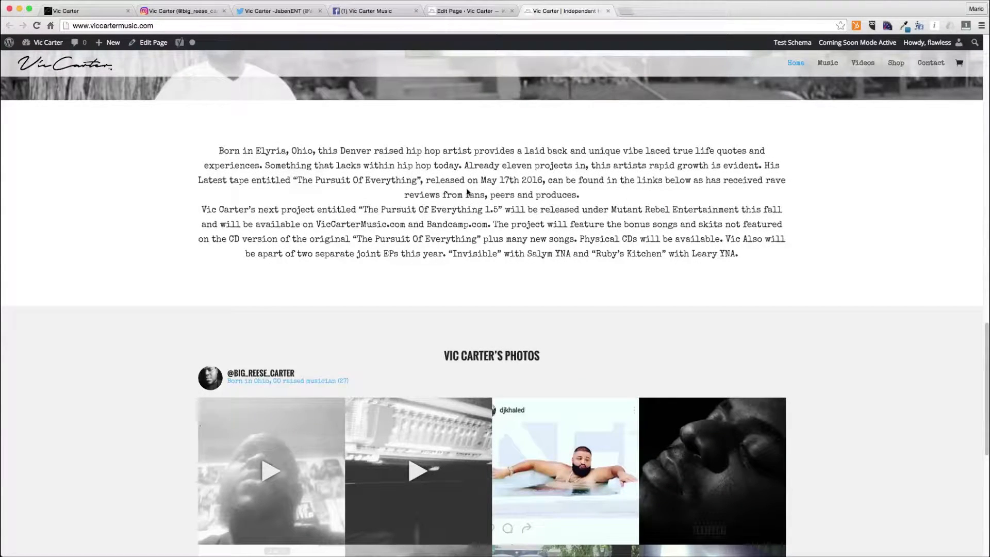
pyautogui.scroll(-3, 468, 193)
pyautogui.scroll(-3, 468, 193)
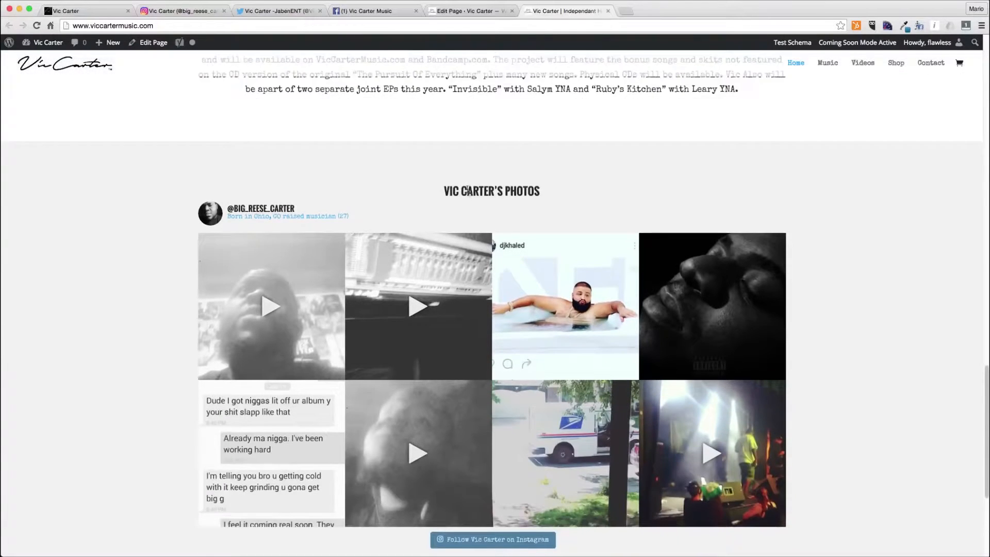
pyautogui.scroll(-3, 468, 193)
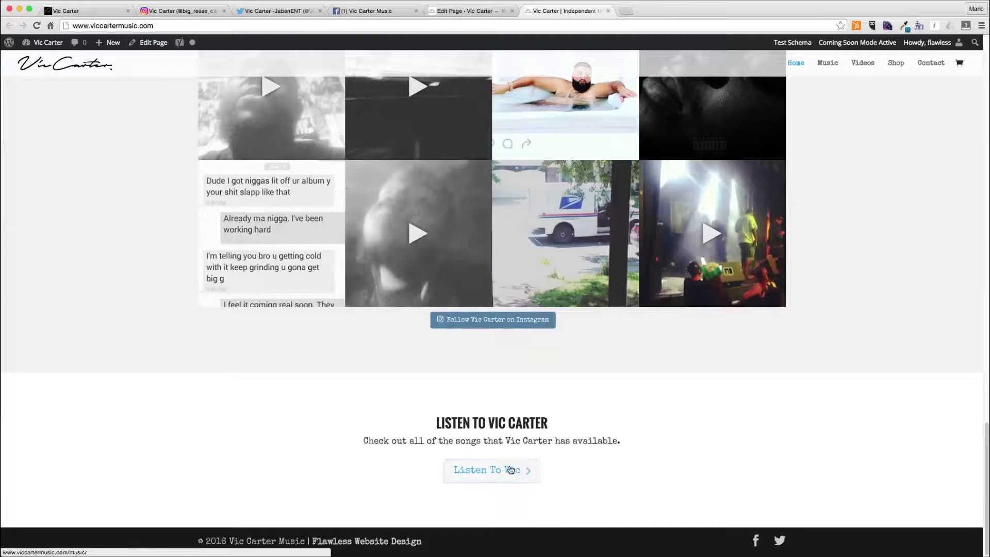
pyautogui.scroll(15, 686, 317)
pyautogui.scroll(12, 686, 318)
pyautogui.scroll(-15, 686, 318)
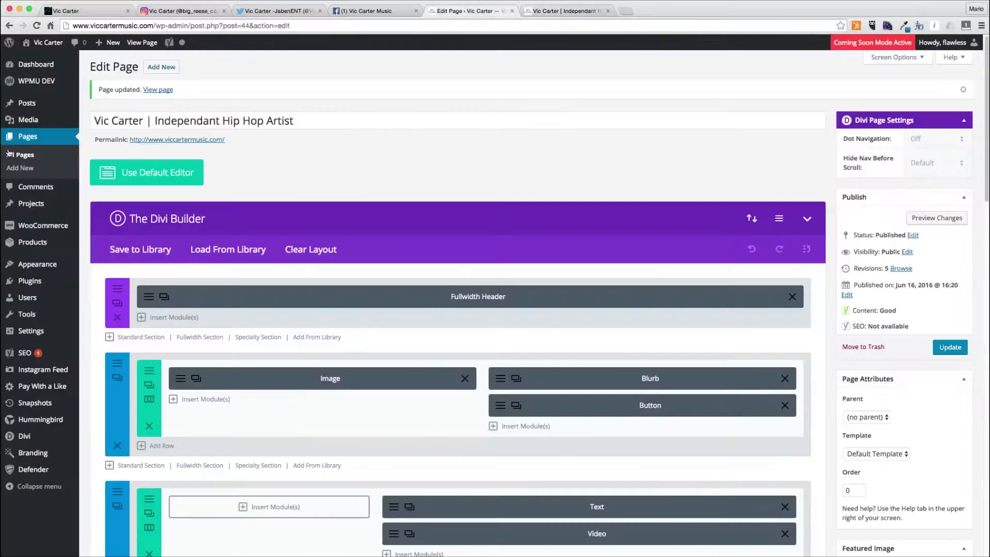
# - On SoundCloud, open the embed code for the Consequences track and select it
pyautogui.click(31, 156)
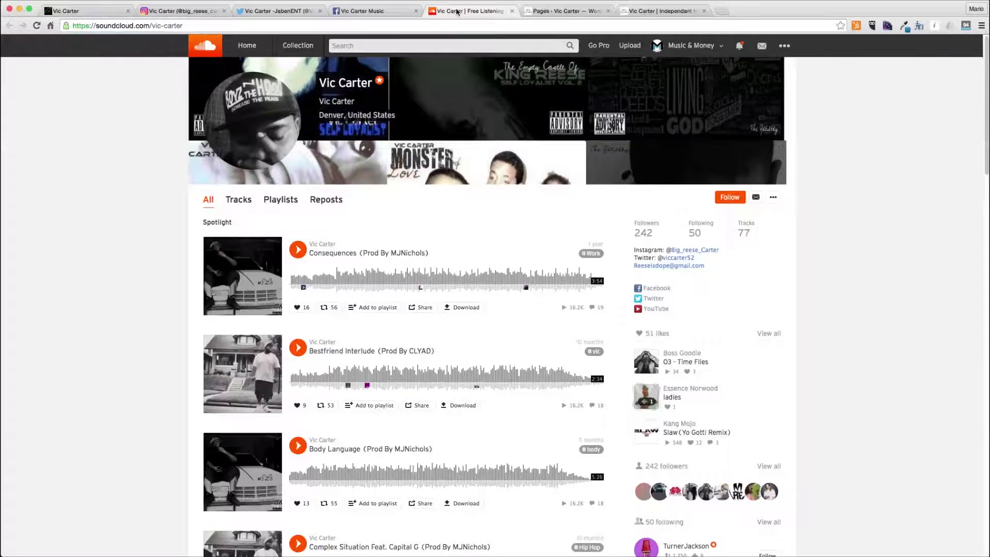
pyautogui.moveTo(457, 12); pyautogui.dragTo(670, 11)
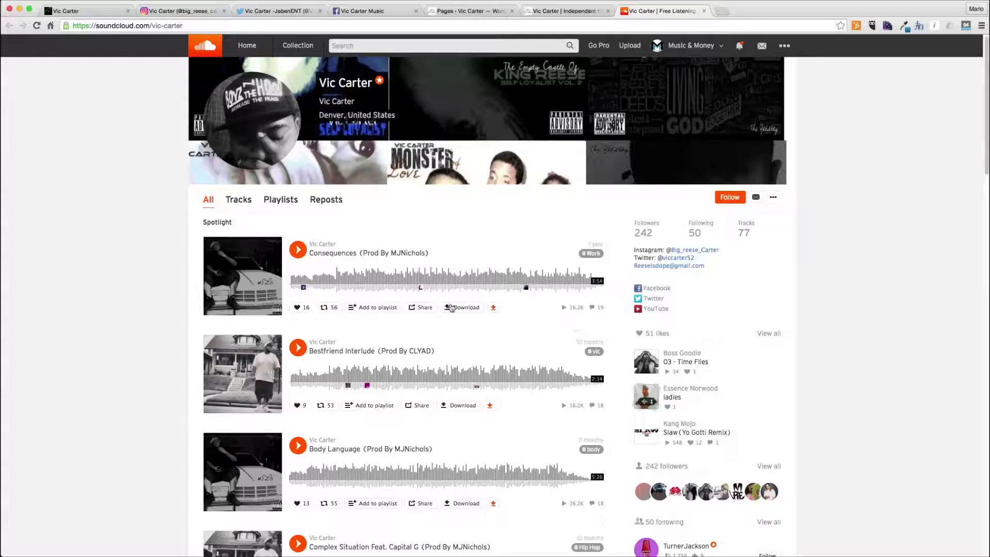
pyautogui.click(415, 309)
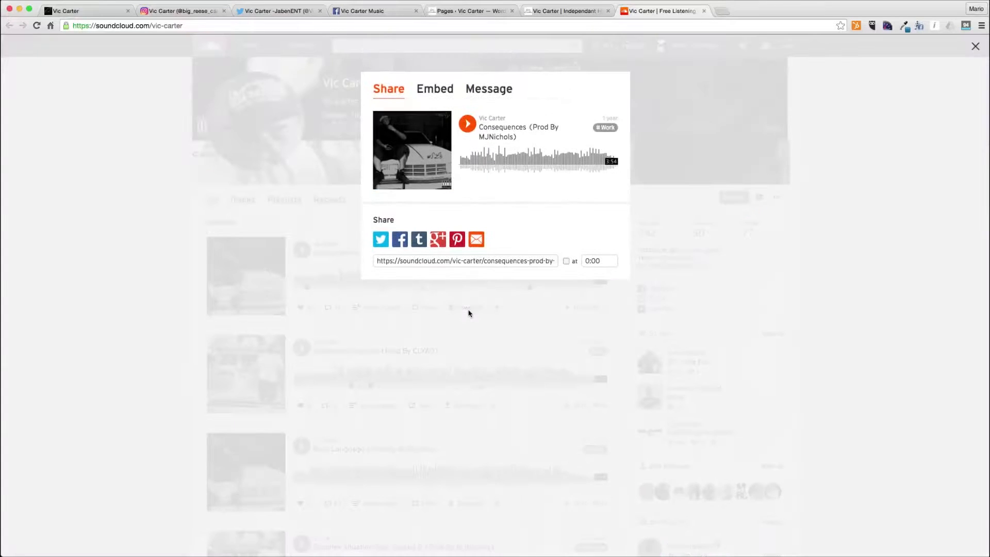
pyautogui.click(435, 88)
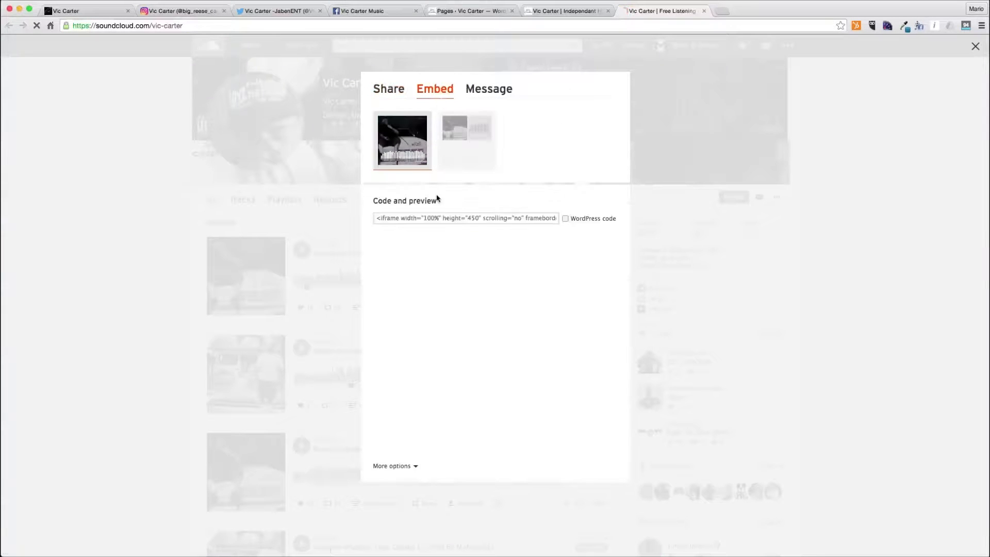
pyautogui.click(435, 218)
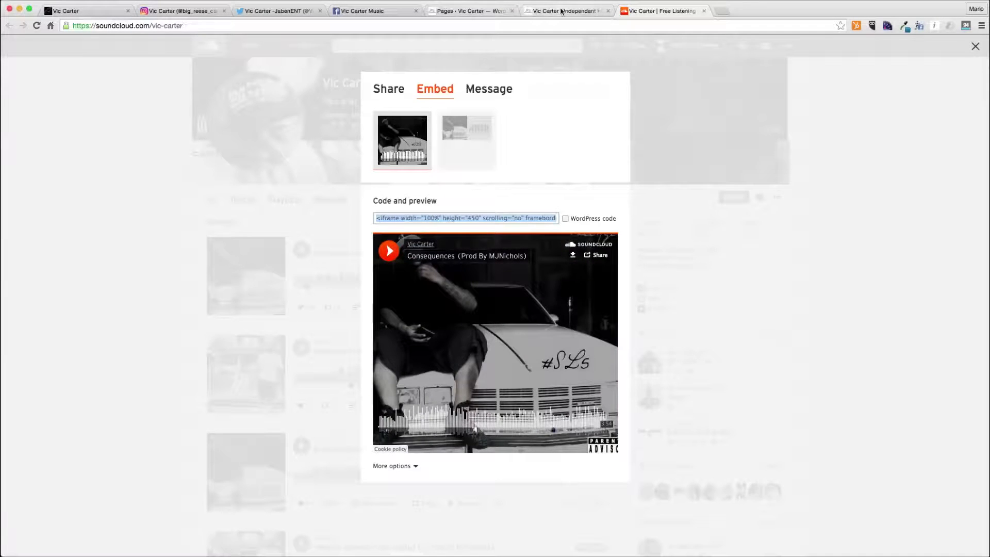
# - Open the Music page in the Divi Builder and add a full-width row to its section
pyautogui.click(477, 11)
pyautogui.click(118, 179)
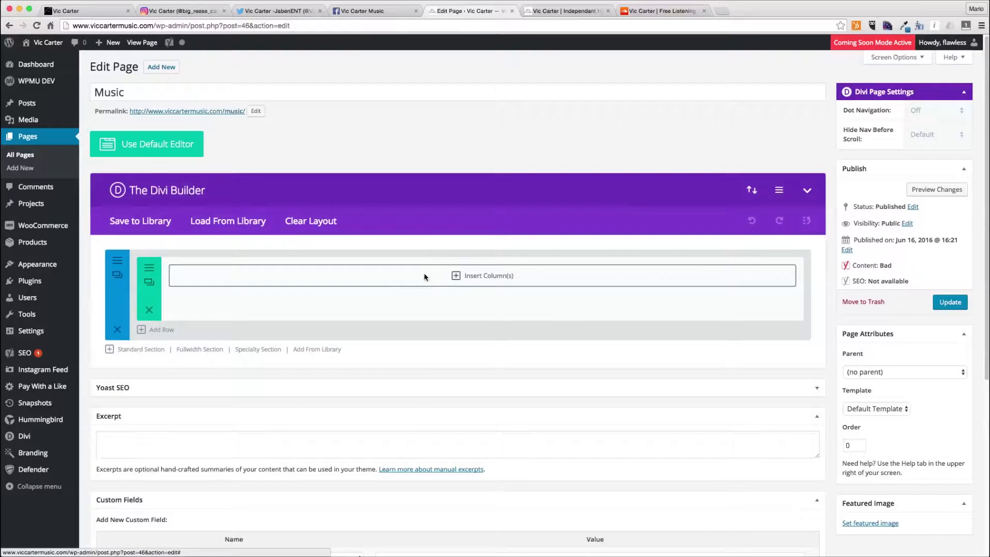
pyautogui.click(426, 279)
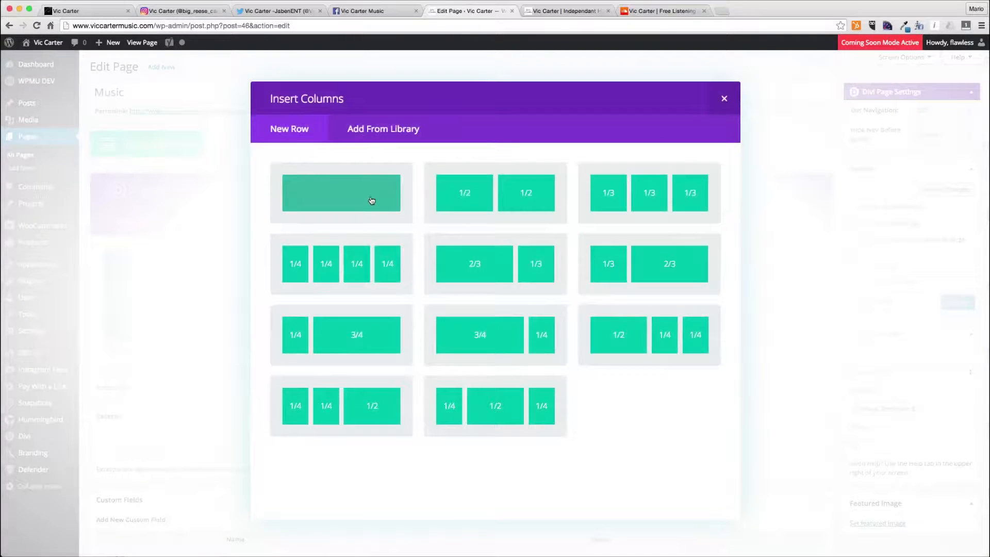
pyautogui.click(371, 201)
# - Insert a Text module in the row containing the heading "Vic Carter's Music" as an h1
pyautogui.click(436, 271)
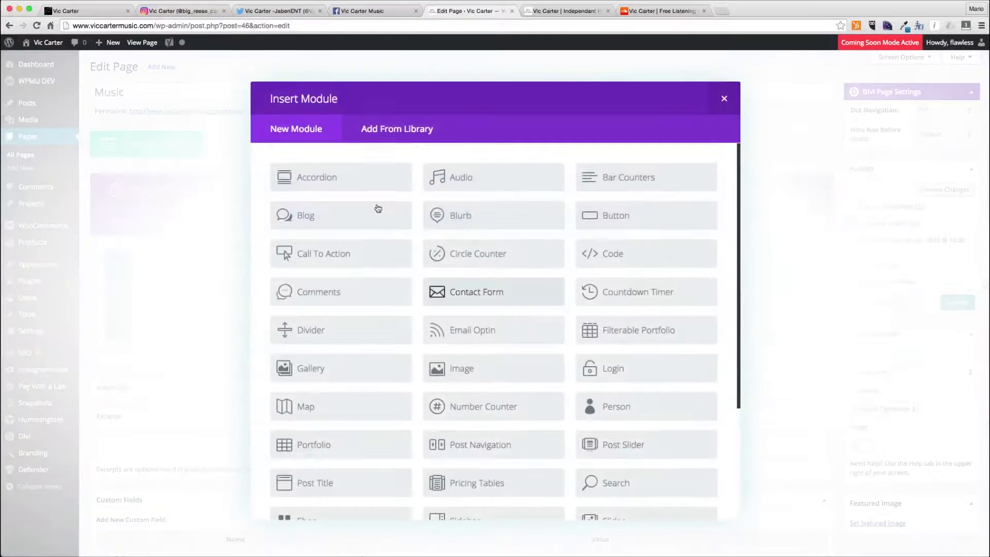
pyautogui.scroll(-4, 366, 380)
pyautogui.click(332, 447)
pyautogui.click(395, 394)
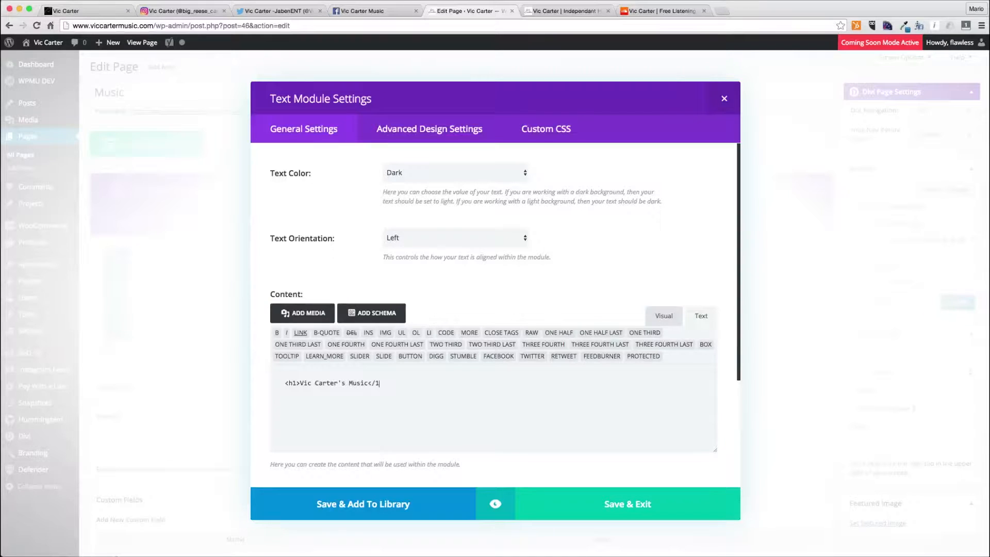
# - Set the heading module's text orientation to Center and save it
pyautogui.click(465, 174)
pyautogui.click(441, 184)
pyautogui.click(434, 240)
pyautogui.click(433, 187)
pyautogui.click(433, 174)
pyautogui.click(433, 163)
pyautogui.click(662, 505)
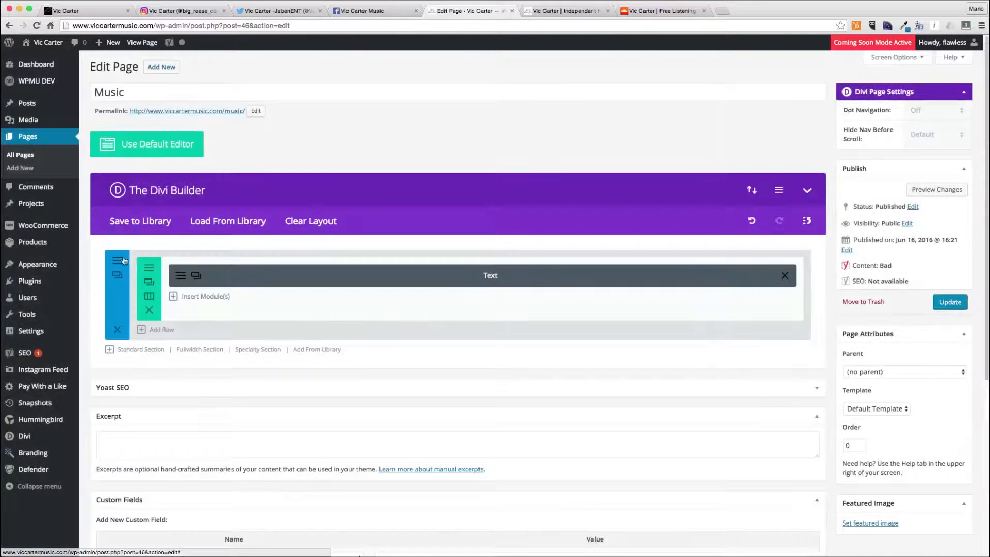
# - Set the section's background colour to f1f and save the section settings
pyautogui.click(118, 260)
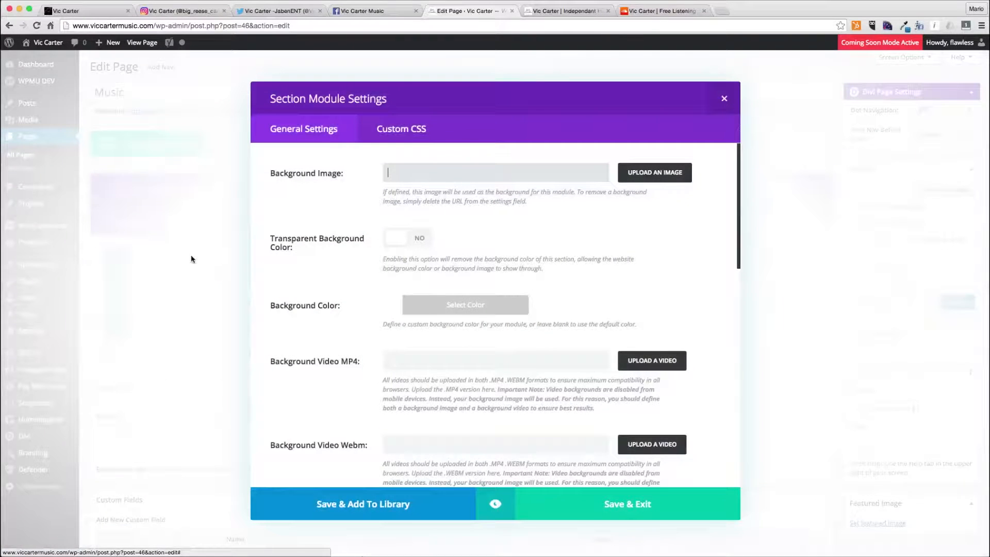
pyautogui.click(466, 309)
pyautogui.write('f1f')
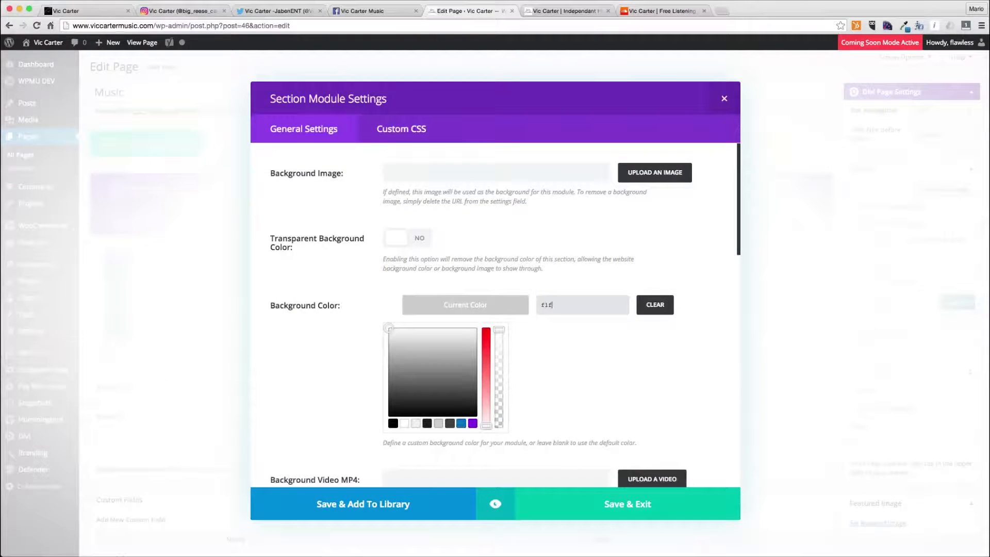
pyautogui.click(502, 305)
pyautogui.click(586, 506)
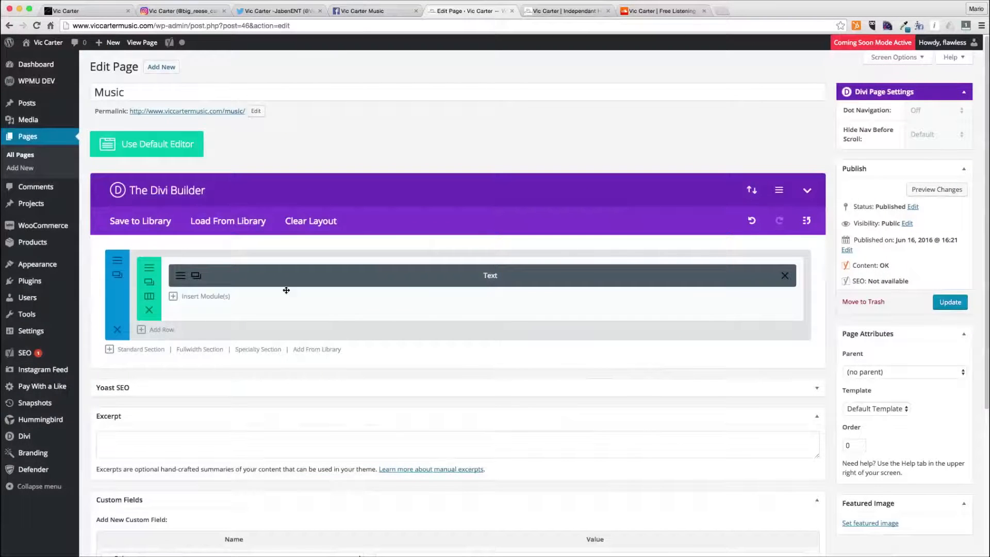
# - Add a second row with two half-width columns below the heading
pyautogui.click(158, 330)
pyautogui.click(289, 345)
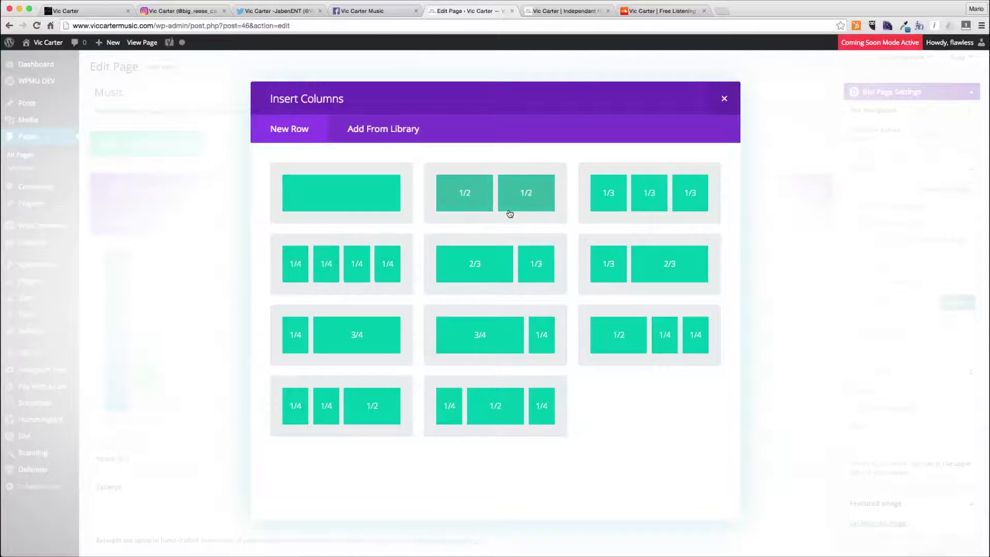
pyautogui.click(495, 200)
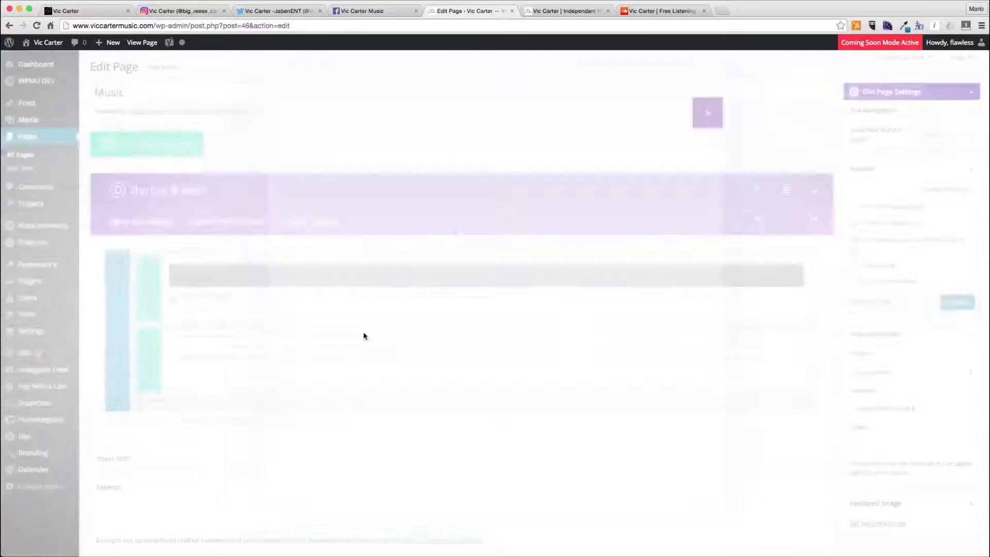
# - Add a Text module to the left half column containing the Consequences SoundCloud embed code, labelled Consequences, and save it
pyautogui.click(342, 354)
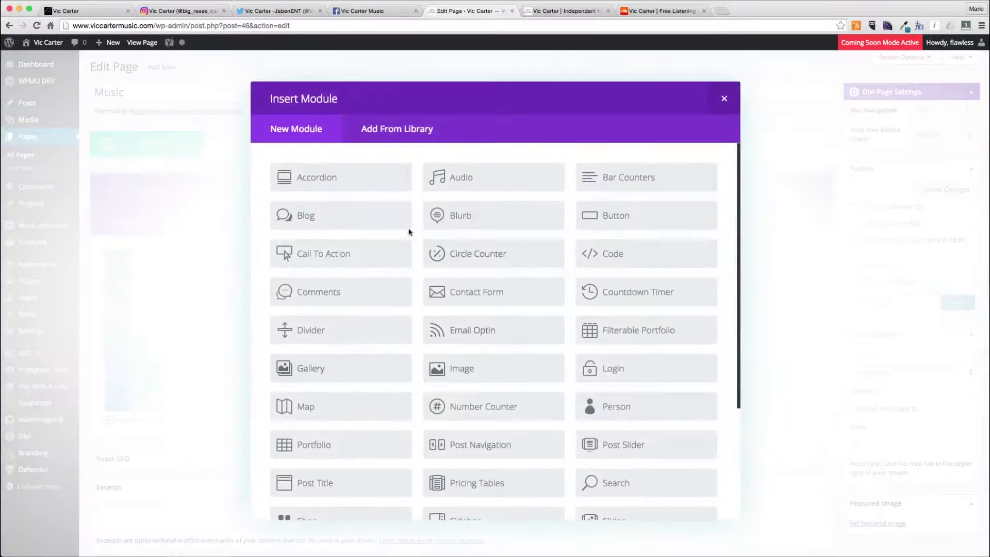
pyautogui.scroll(-5, 374, 461)
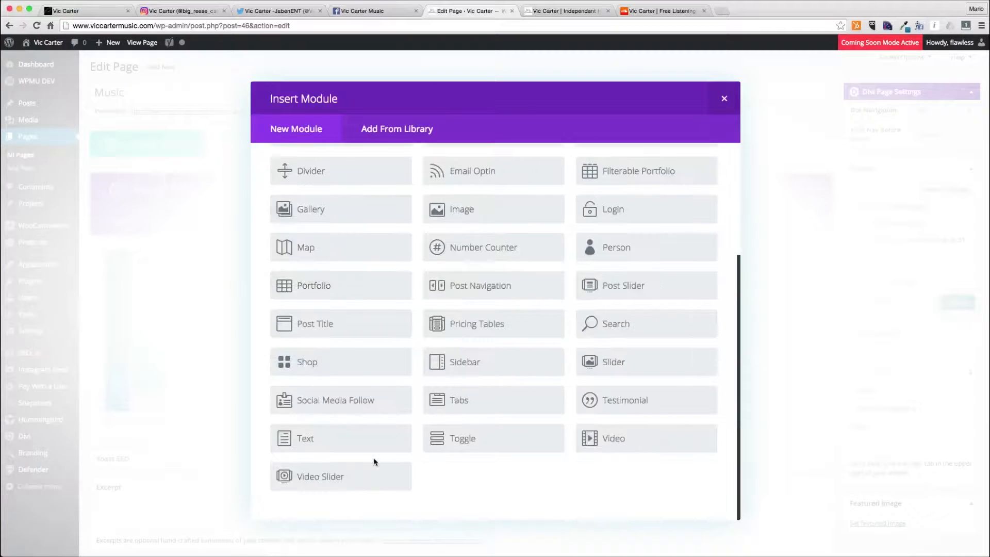
pyautogui.click(343, 439)
pyautogui.click(629, 380)
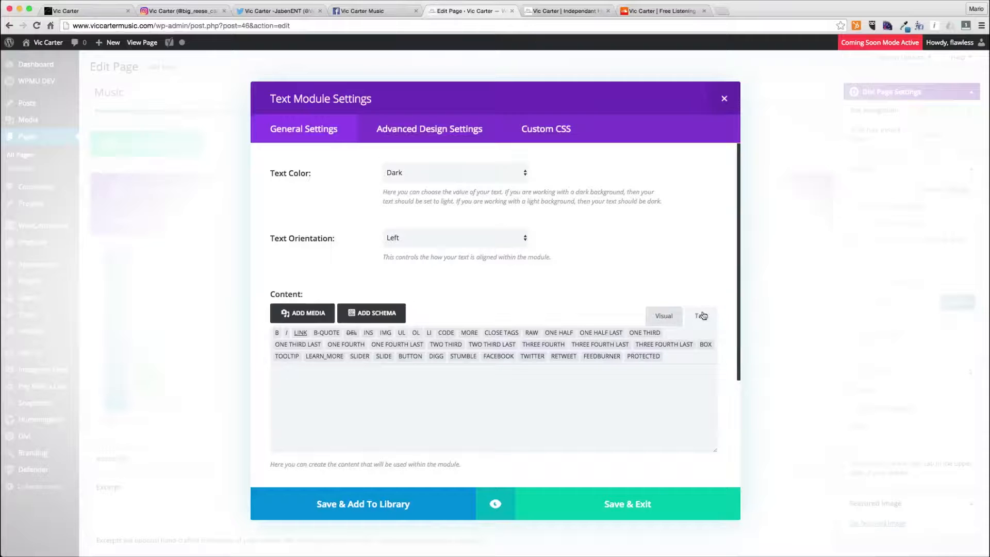
pyautogui.click(640, 11)
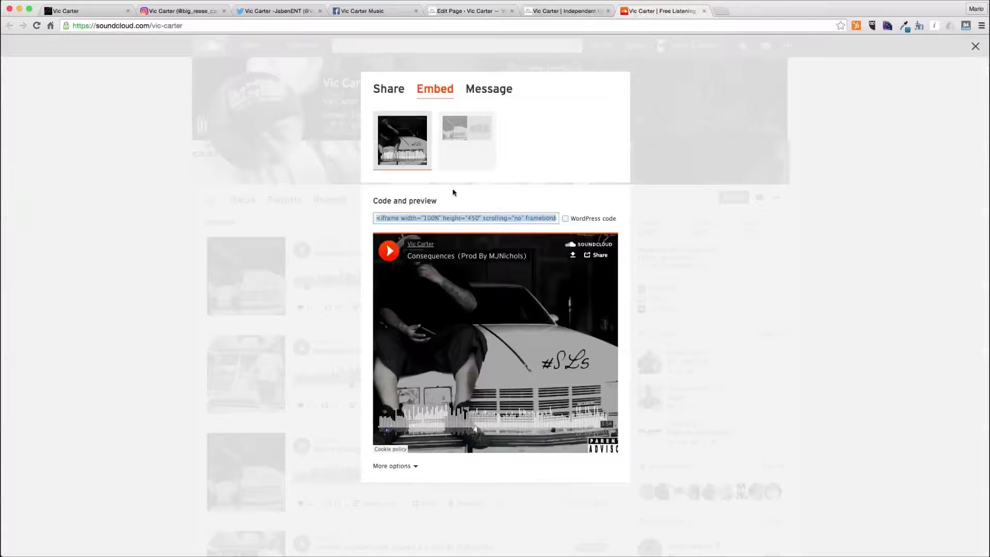
pyautogui.click(481, 8)
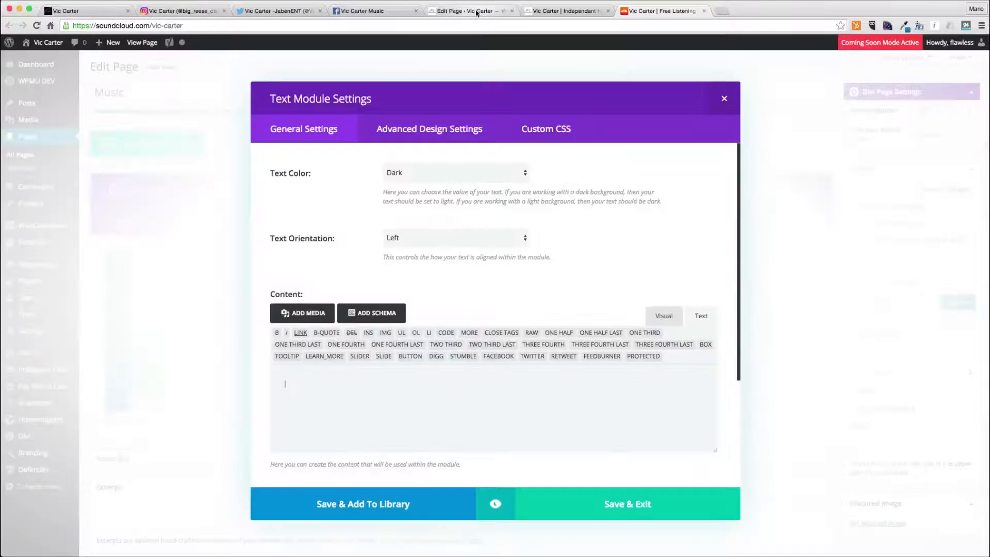
pyautogui.write('<iframe width="100%" height="450" scrolling="no" frameborder="no" src="https://w.soundcloud.com/player/?url=https%3A//api.soundcloud.com/tracks/211386435&amp;auto_play=false&amp;hide_related=false&amp;show_comments=true&amp;show_user=true&amp;show_reposts=false&amp;visual=true"></iframe>')
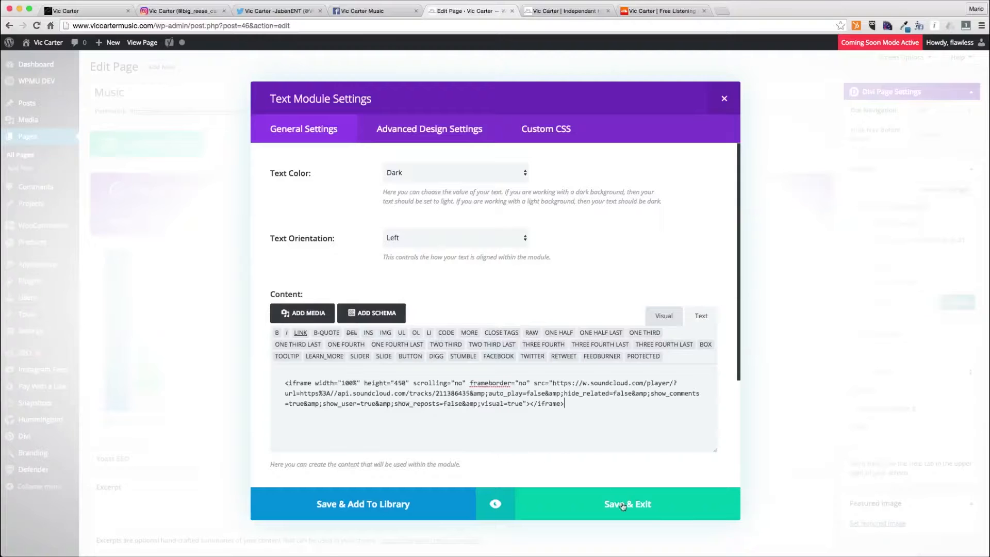
pyautogui.scroll(-3, 433, 287)
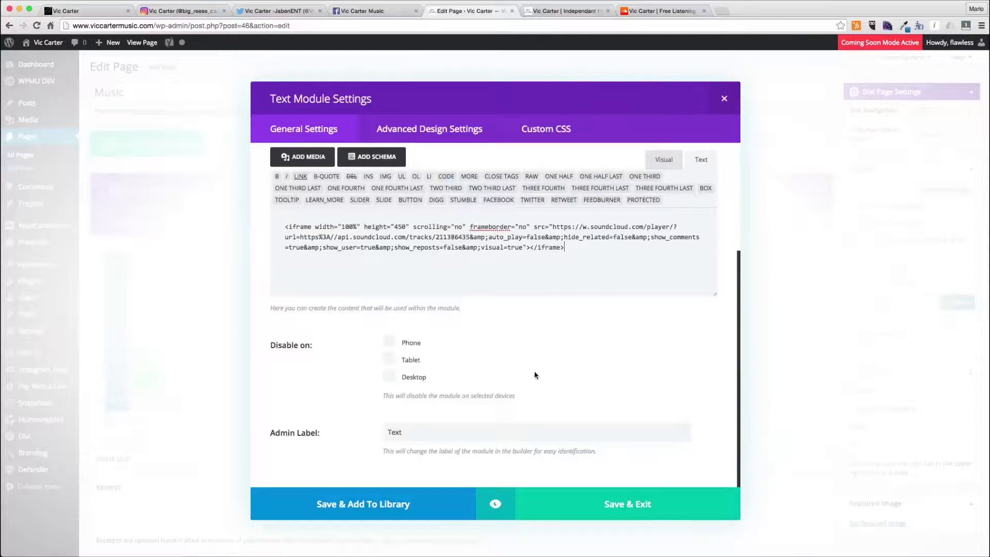
pyautogui.doubleClick(454, 436)
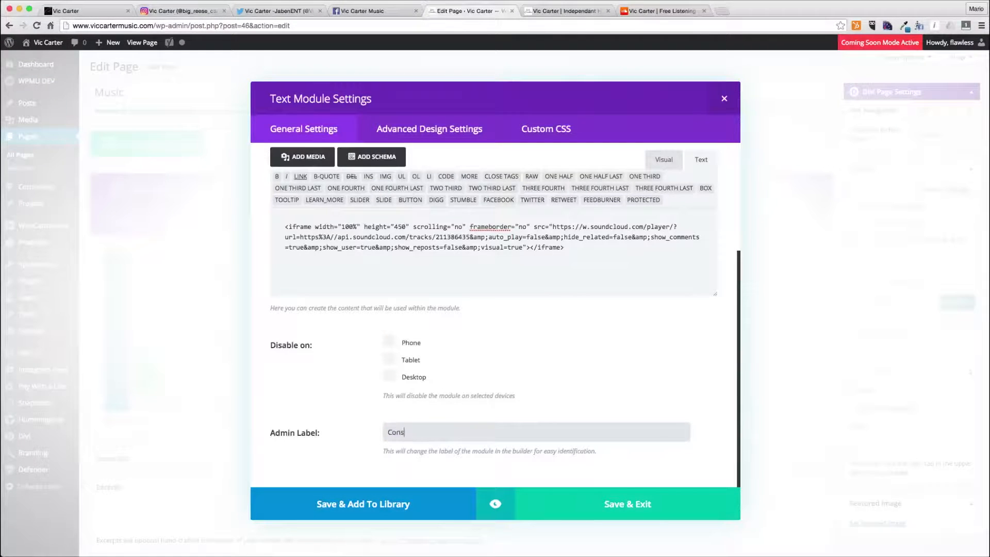
pyautogui.click(583, 502)
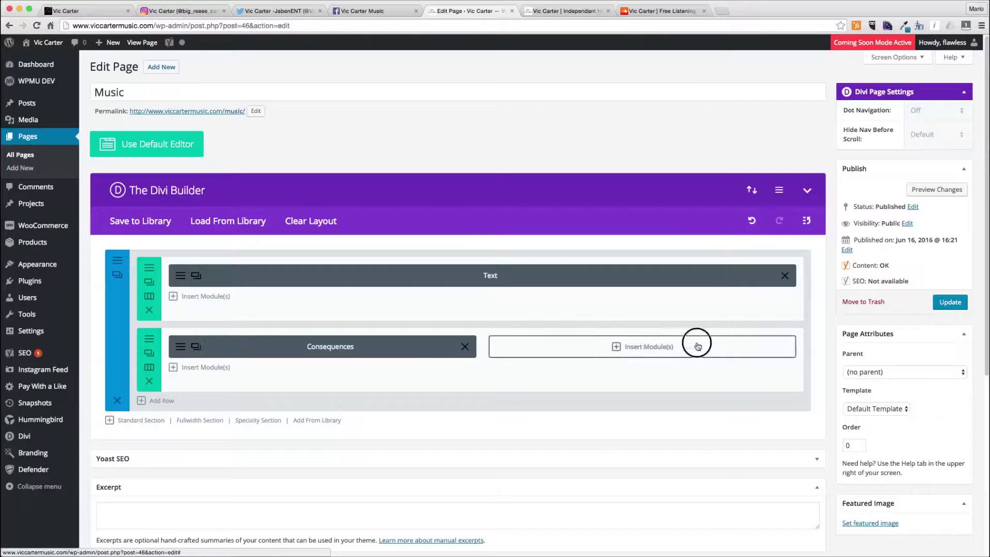
# - Add a Text module to the right half column with the Bestfriend Interlude track's SoundCloud embed code and save it
pyautogui.click(676, 344)
pyautogui.scroll(-3, 441, 435)
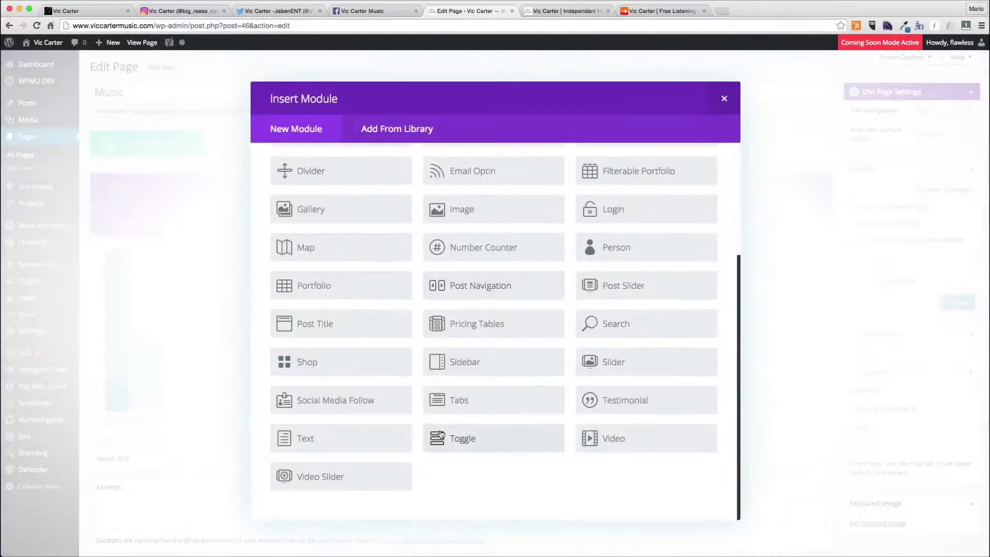
pyautogui.click(348, 444)
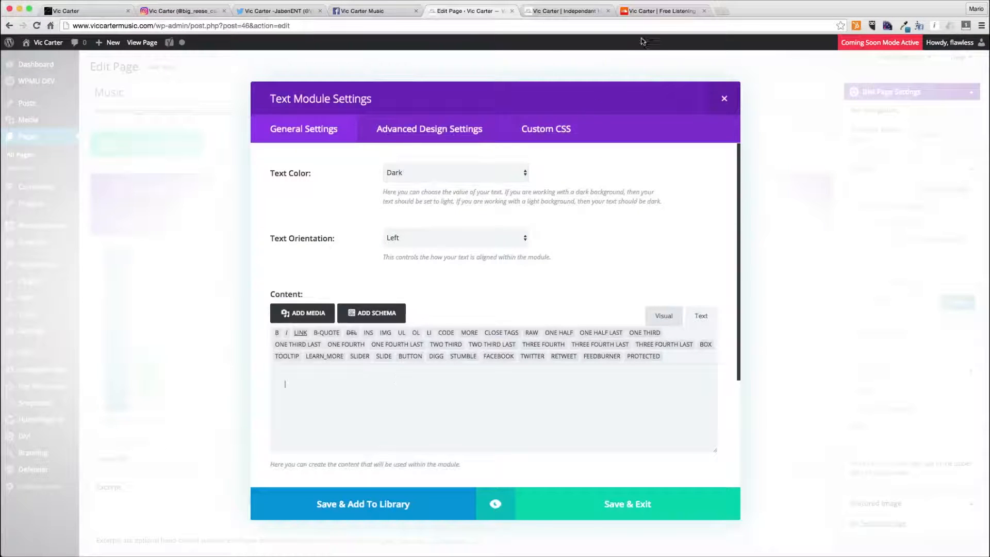
pyautogui.click(648, 11)
pyautogui.click(636, 203)
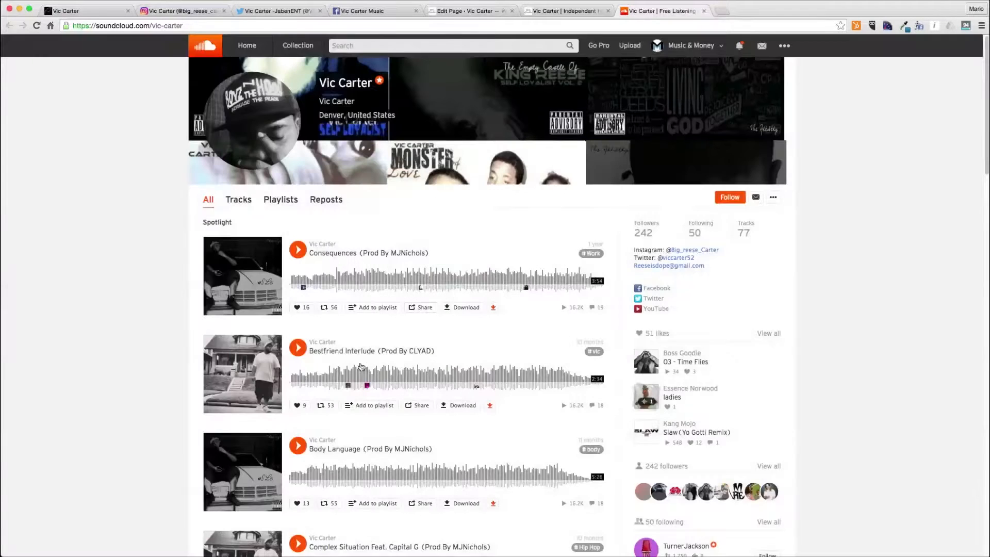
pyautogui.click(420, 406)
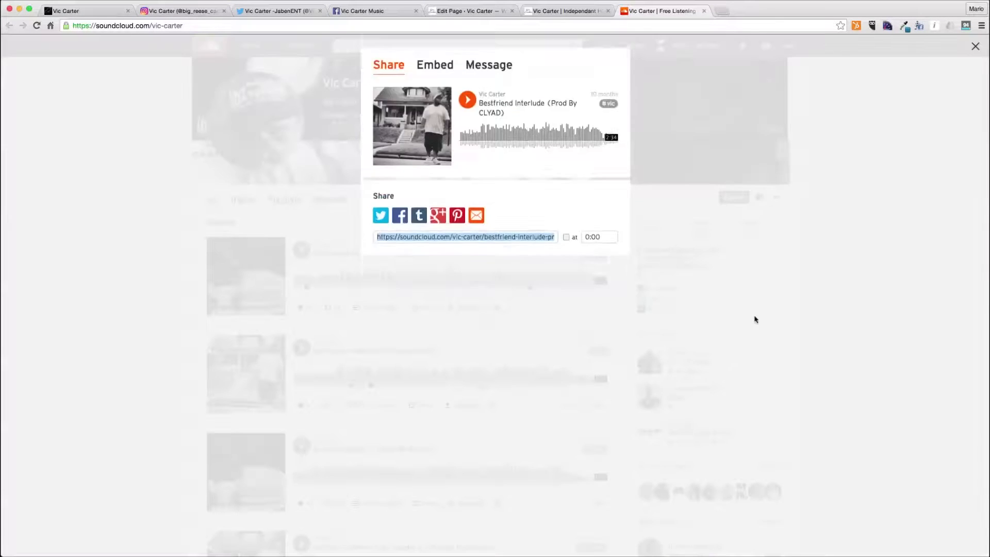
pyautogui.click(436, 89)
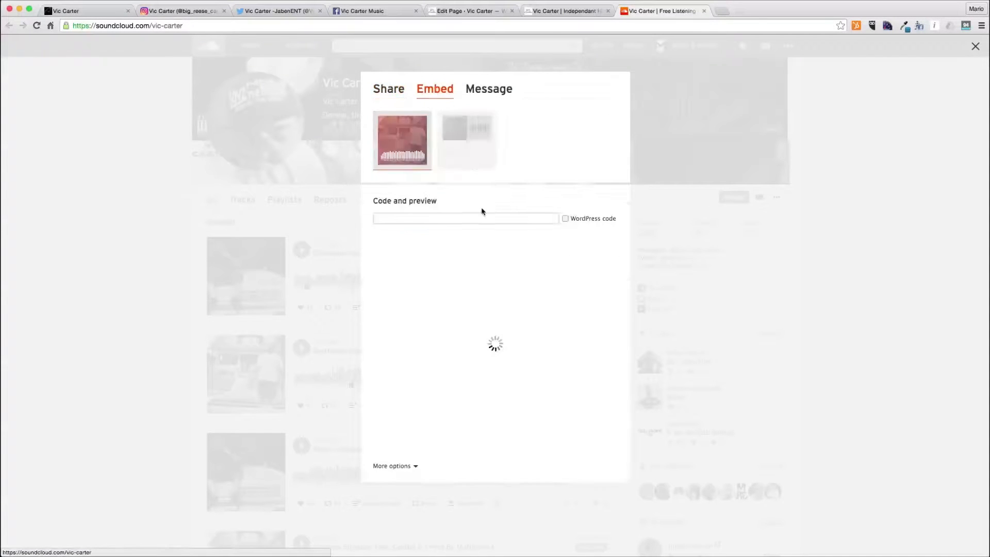
pyautogui.click(455, 219)
pyautogui.click(469, 11)
pyautogui.press('super+a')
pyautogui.press('super+v')
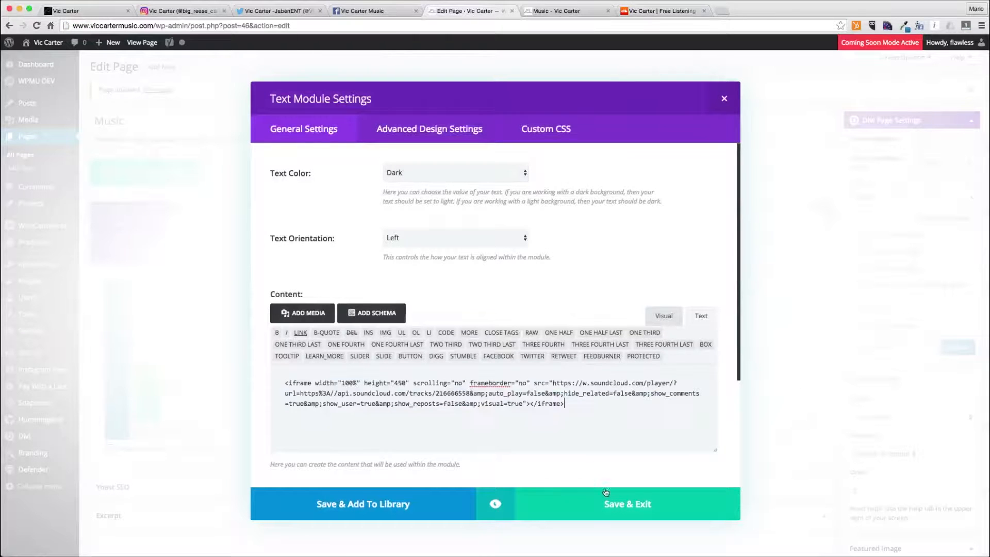
pyautogui.click(610, 495)
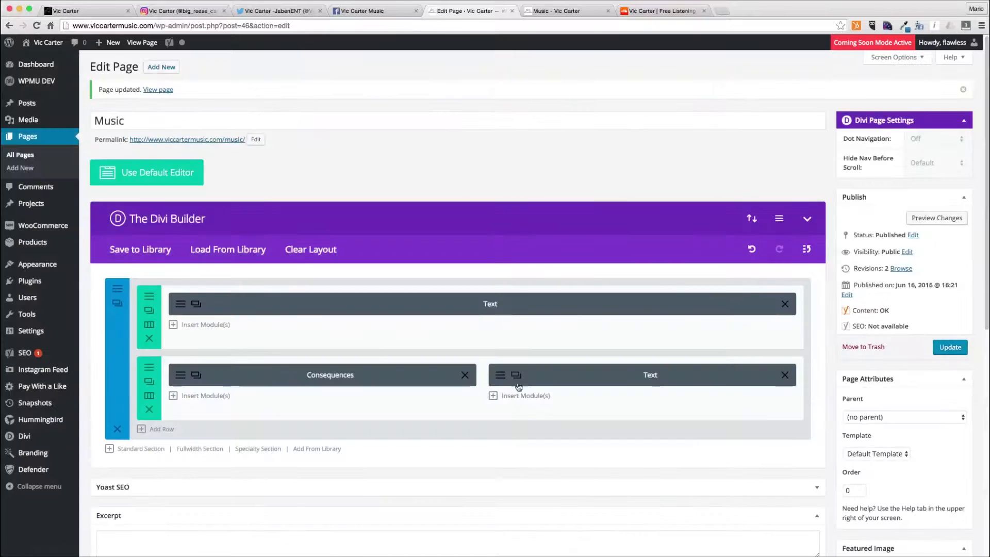
# - Update the page and preview the published Music page's two track embeds
pyautogui.click(950, 349)
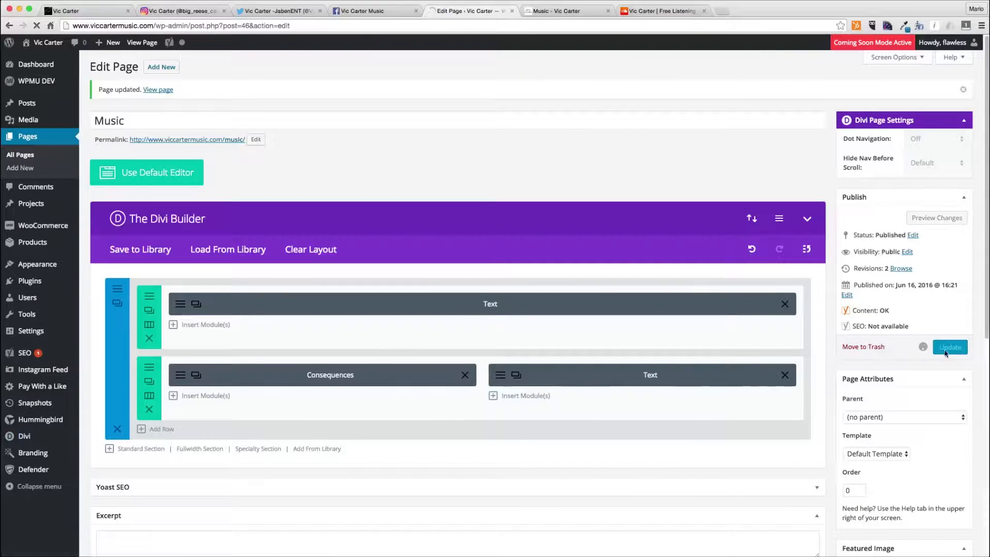
pyautogui.click(552, 12)
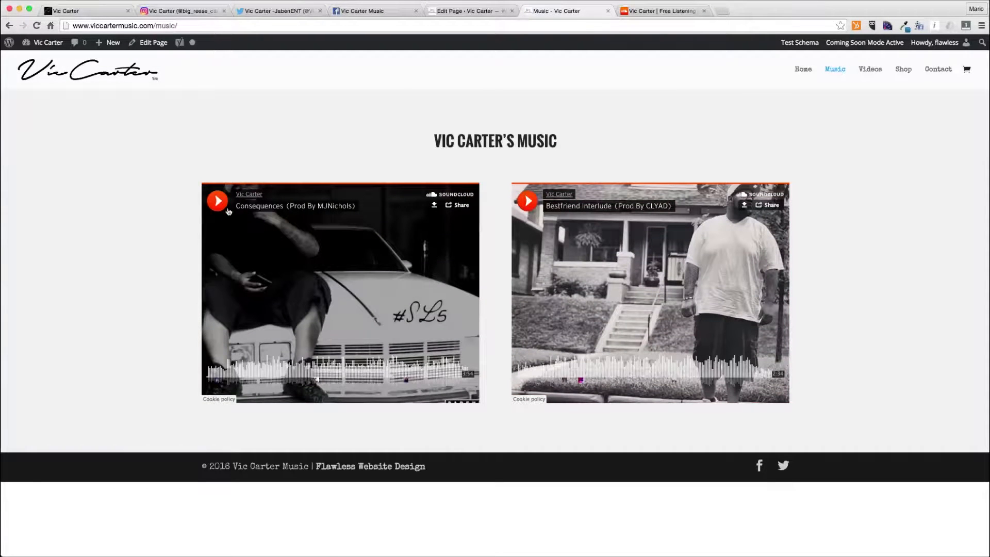
pyautogui.click(223, 203)
pyautogui.click(222, 208)
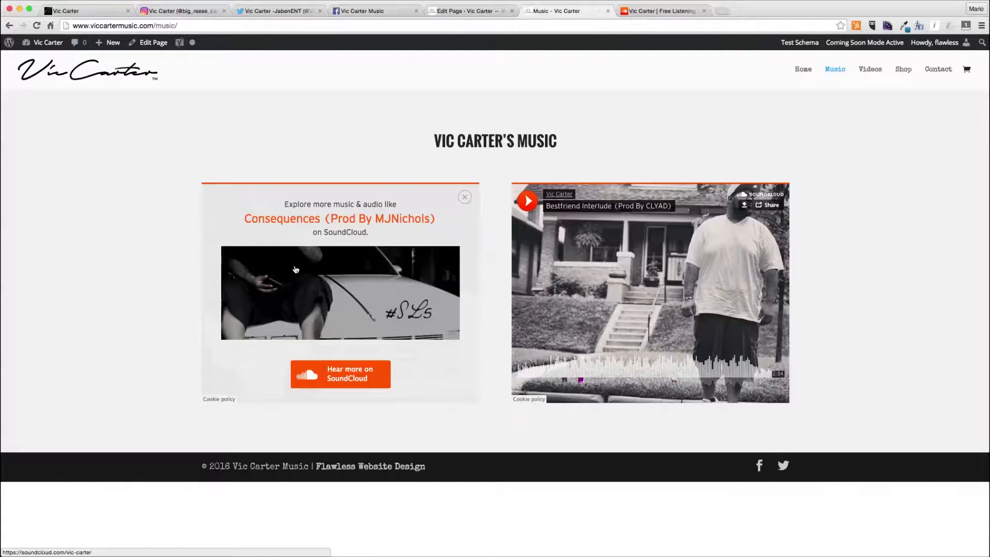
pyautogui.click(484, 12)
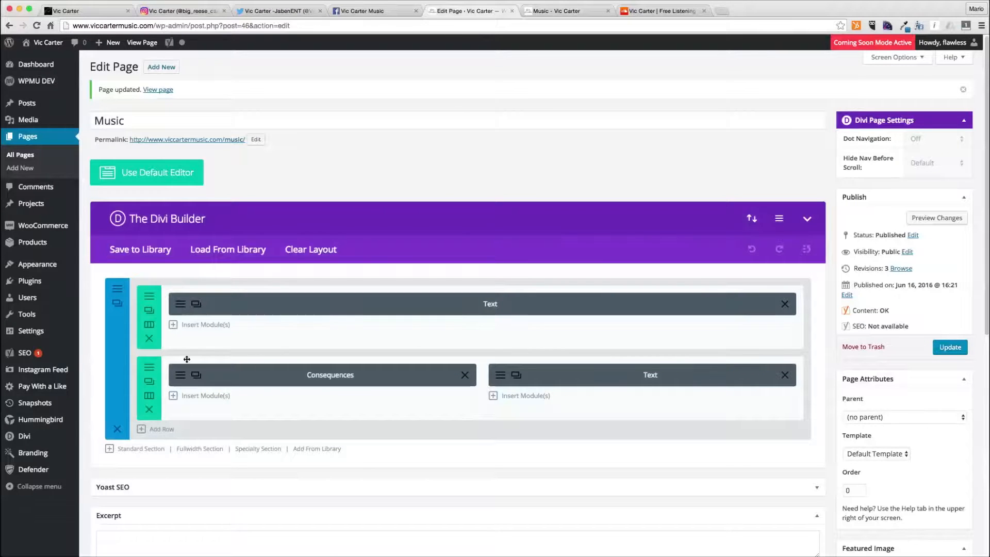
# - Add a four-column row and move the Consequences and Bestfriend Interlude modules into its first two columns
pyautogui.click(157, 429)
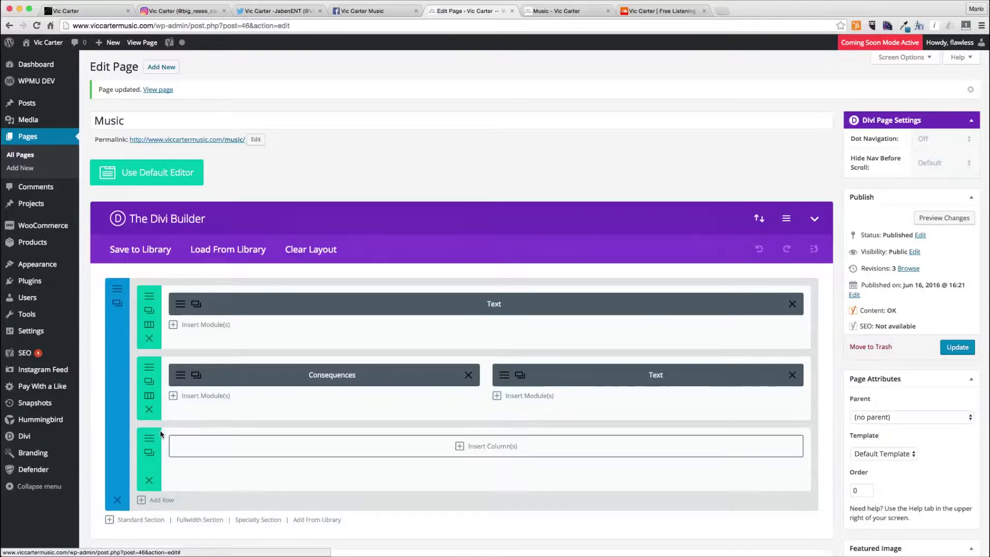
pyautogui.click(325, 262)
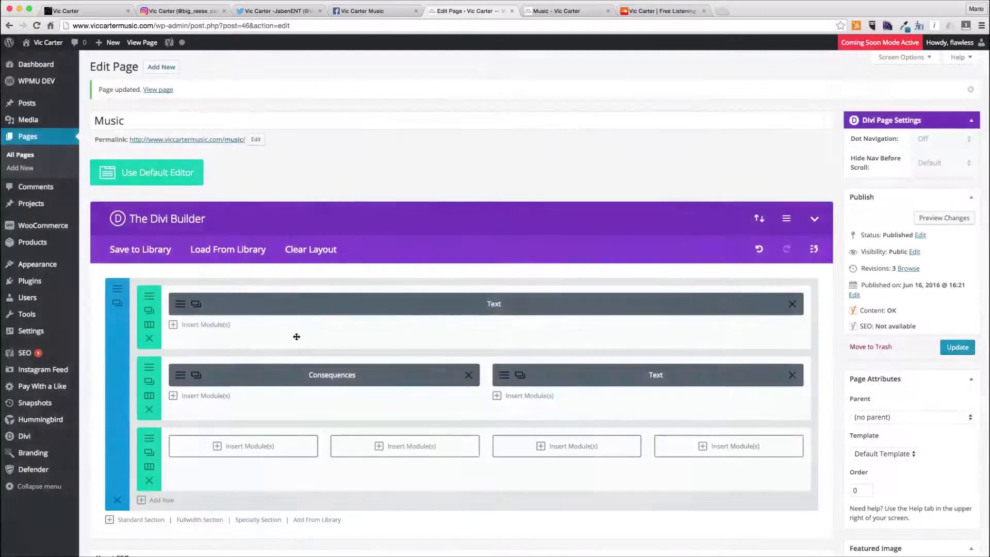
pyautogui.moveTo(283, 382); pyautogui.dragTo(252, 445)
pyautogui.moveTo(597, 376); pyautogui.dragTo(355, 453)
# - Set the Bestfriend Interlude module's admin label to Bestfriend Interlude and save it
pyautogui.click(355, 454)
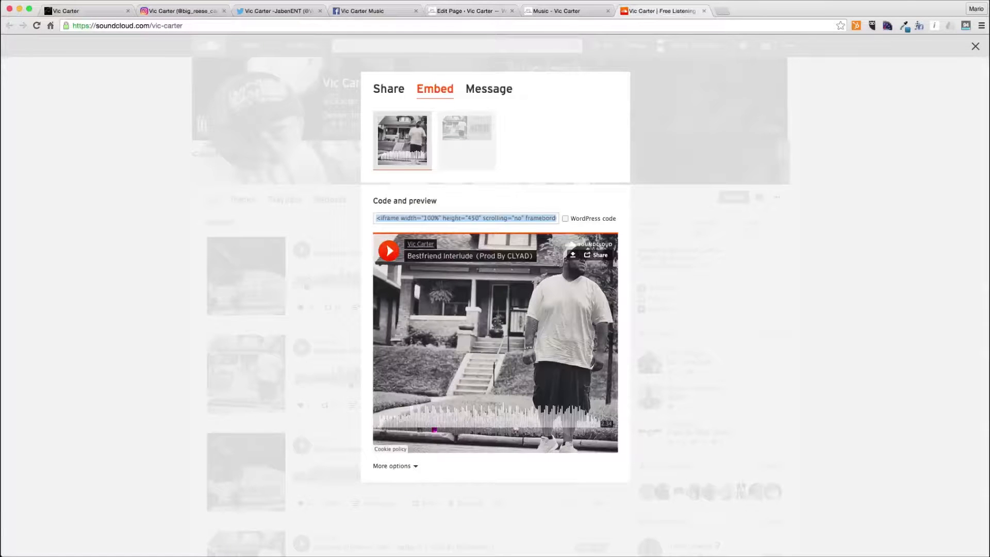
pyautogui.click(560, 11)
pyautogui.click(466, 10)
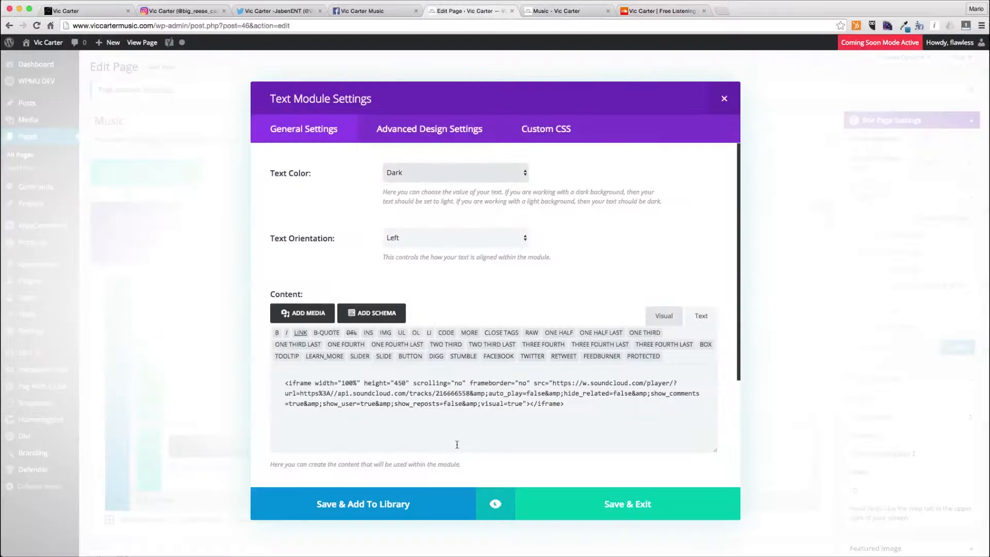
pyautogui.scroll(-3, 401, 420)
pyautogui.doubleClick(415, 433)
pyautogui.write('B')
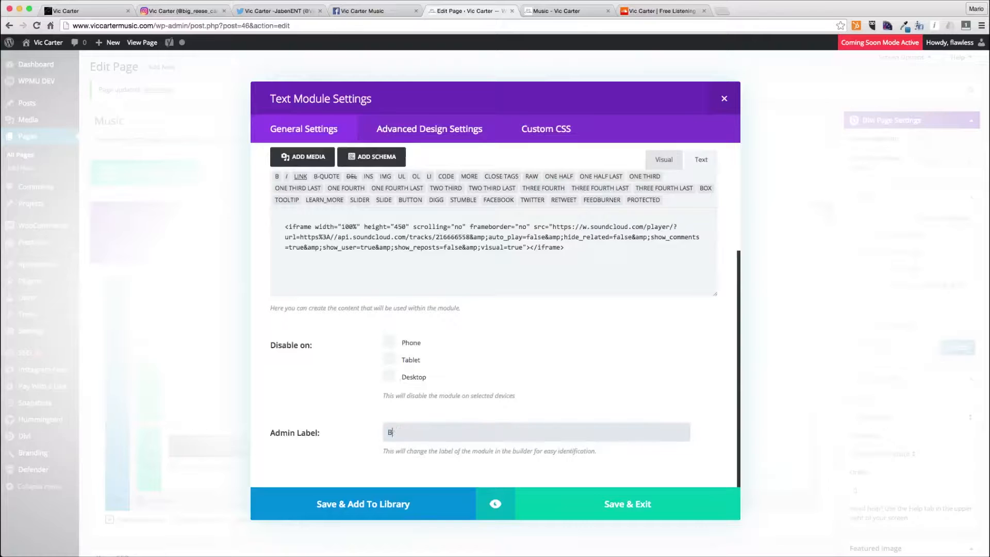
pyautogui.write('estfriend Interlude')
pyautogui.press('Return')
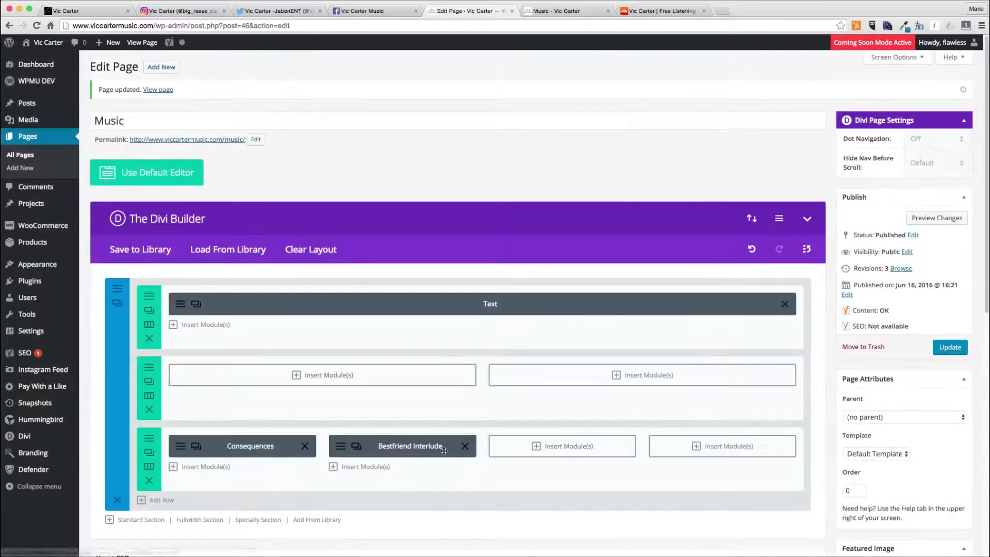
# - Add a Text module with the next SoundCloud track's embed code to the third column of the four-column row
pyautogui.click(551, 446)
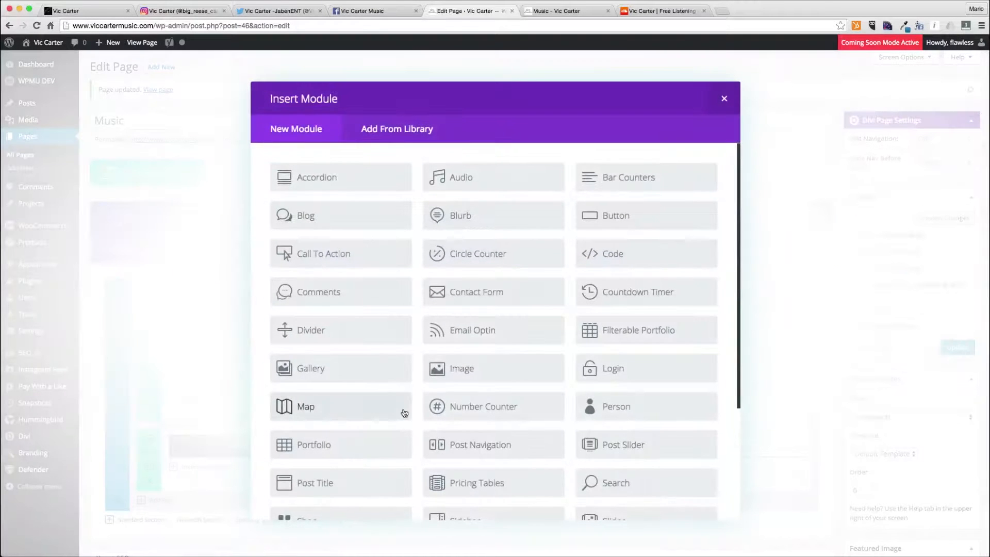
pyautogui.scroll(-5, 402, 416)
pyautogui.click(358, 443)
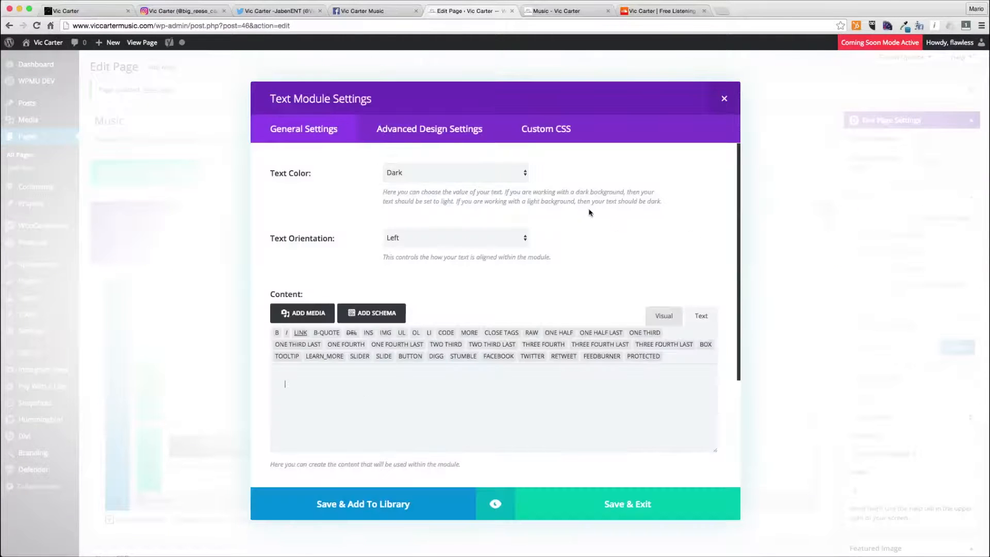
pyautogui.click(661, 11)
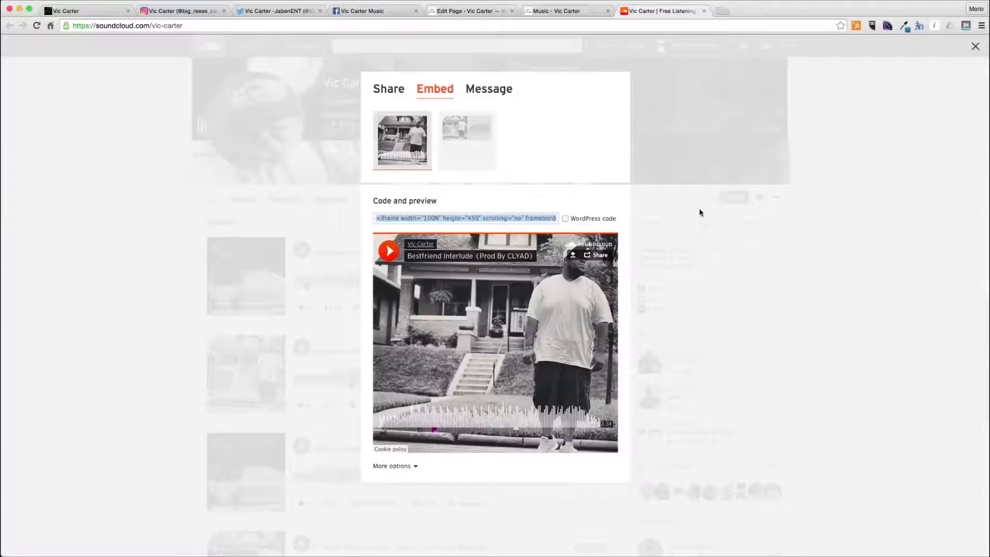
pyautogui.click(693, 209)
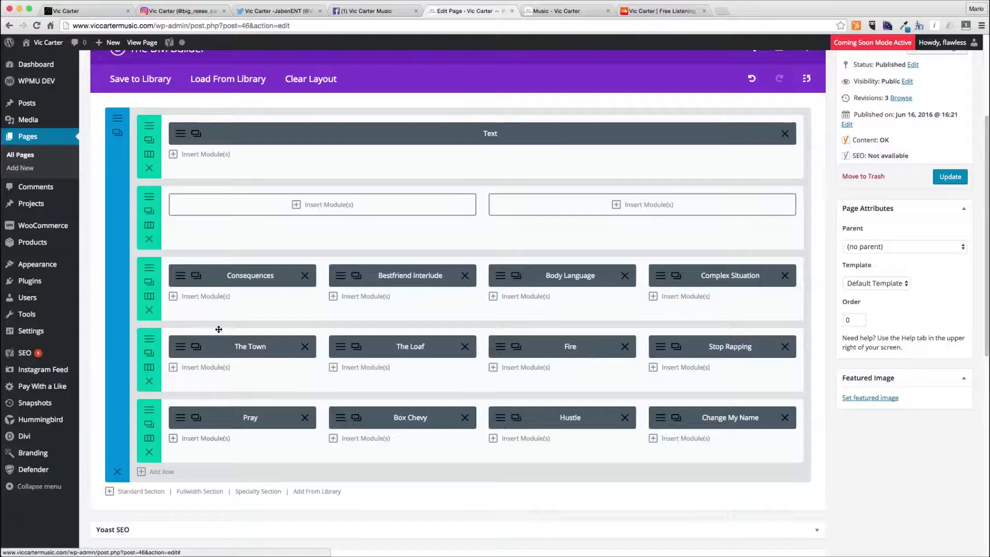
# - Move the empty two-column row to the bottom and insert an Image module using the first media-library image in its left column
pyautogui.moveTo(157, 224); pyautogui.dragTo(160, 489)
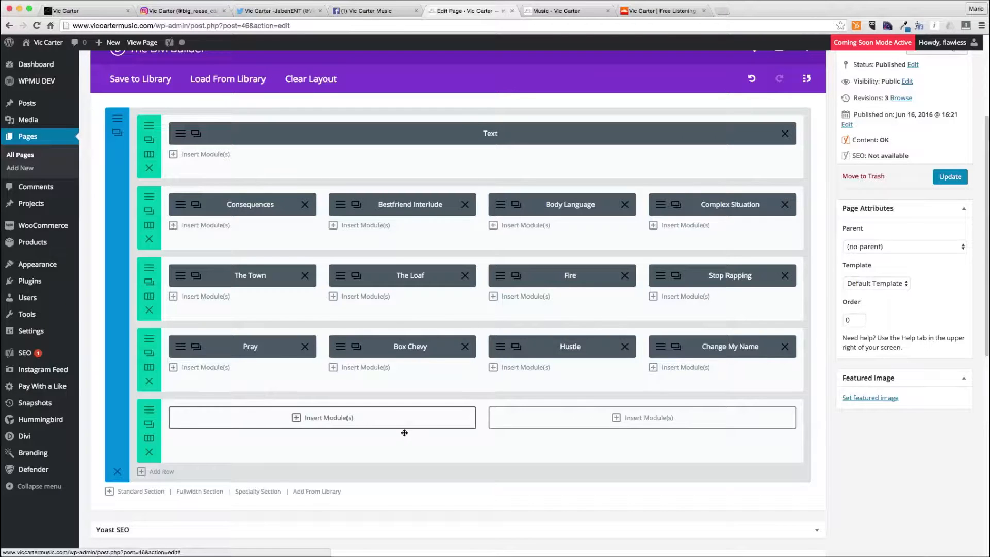
pyautogui.click(367, 420)
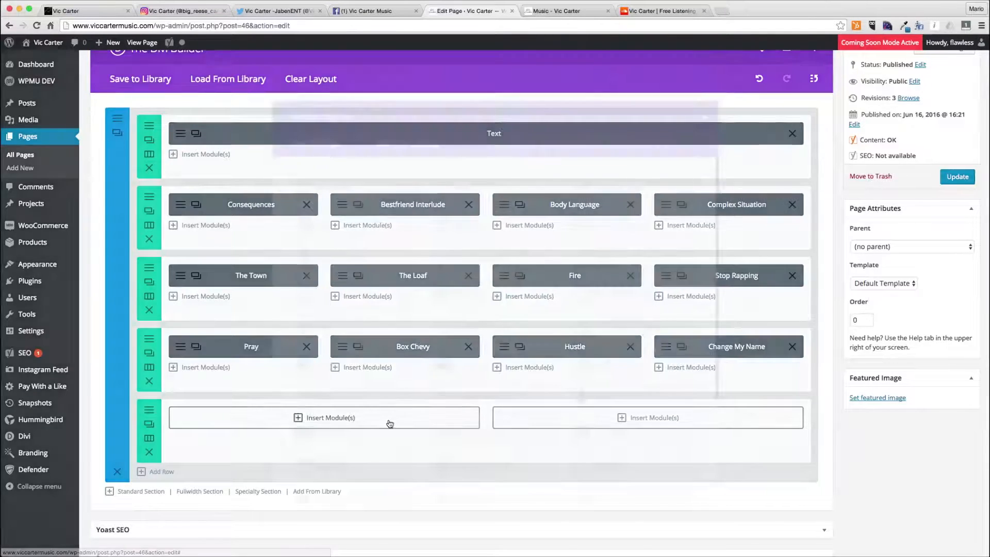
pyautogui.click(536, 361)
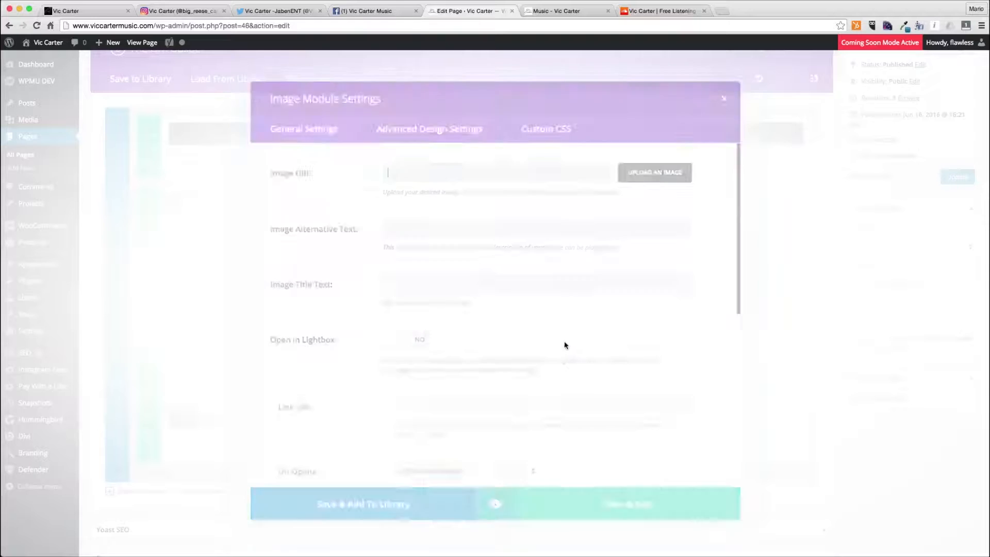
pyautogui.click(653, 171)
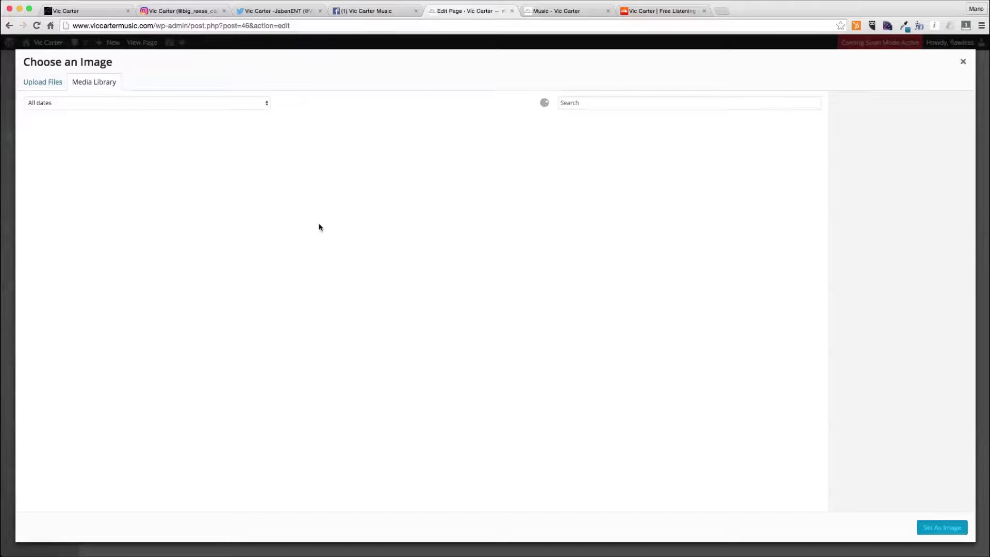
pyautogui.click(81, 152)
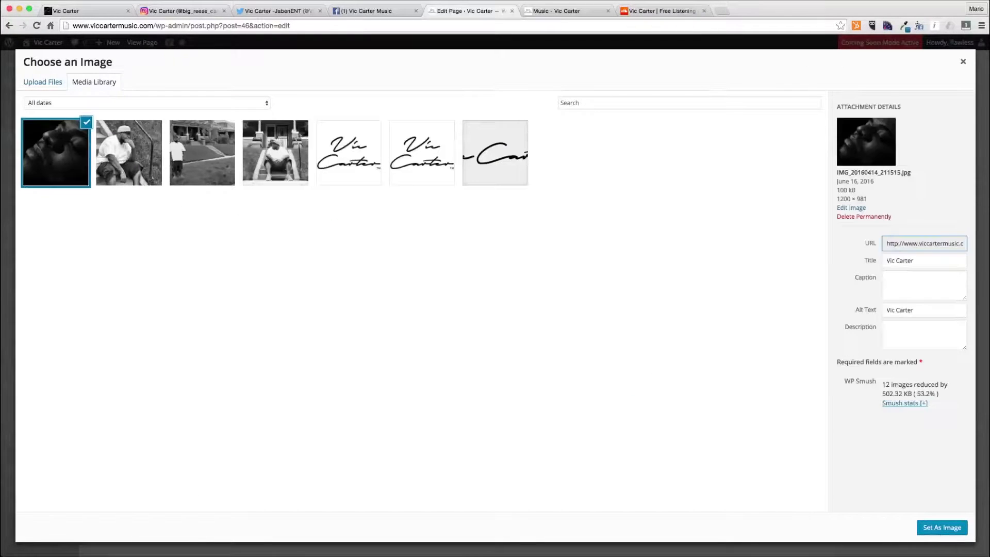
pyautogui.click(944, 528)
# - Set the image's alt and title text to The Pursuit of Everything, center-align it, and save the module
pyautogui.click(455, 415)
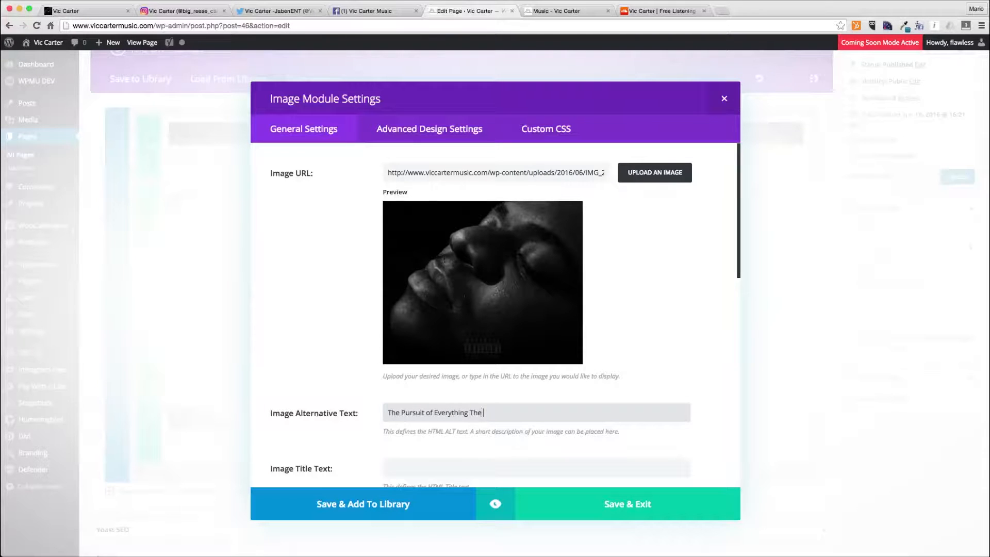
pyautogui.press('Tab')
pyautogui.write('Th')
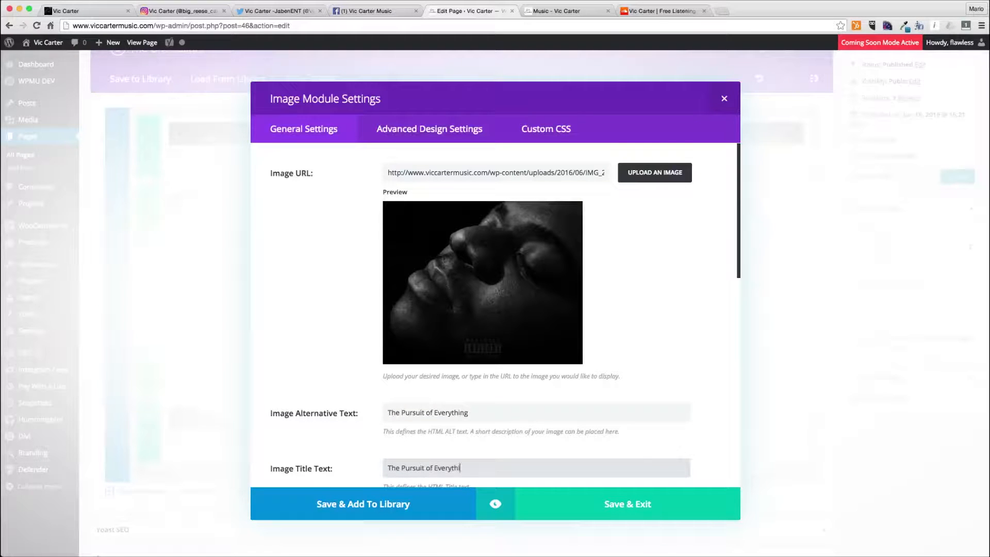
pyautogui.scroll(-5, 495, 314)
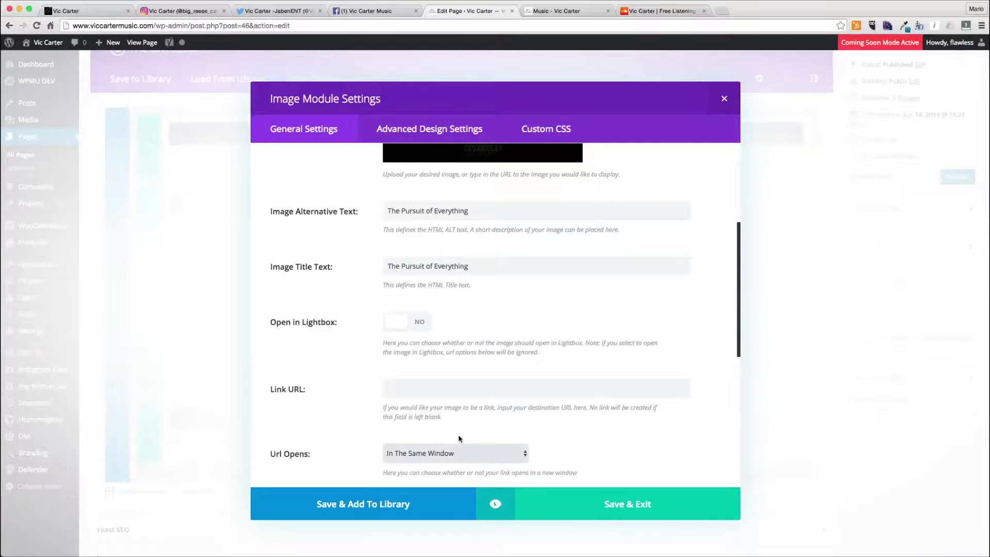
pyautogui.scroll(-7, 456, 429)
pyautogui.click(445, 319)
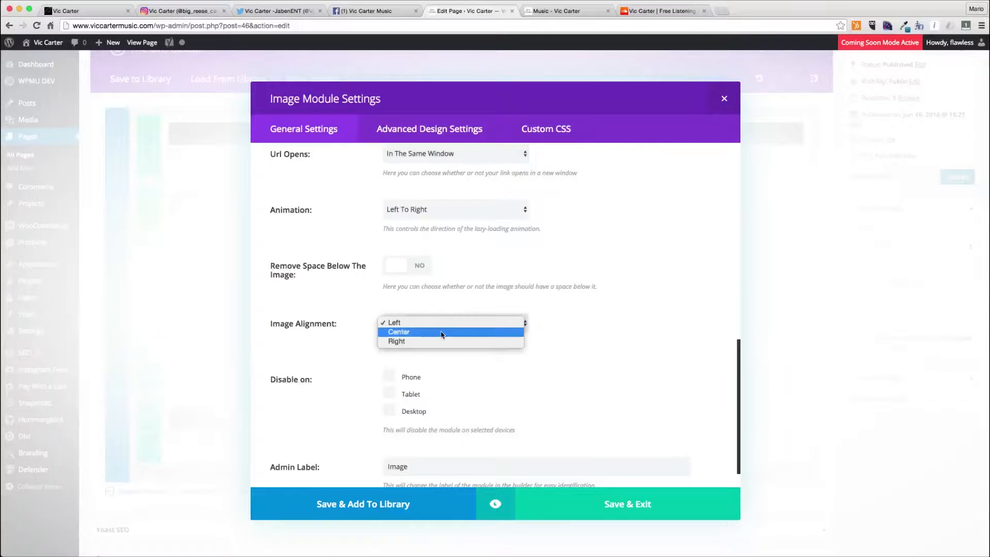
pyautogui.click(441, 332)
pyautogui.click(616, 499)
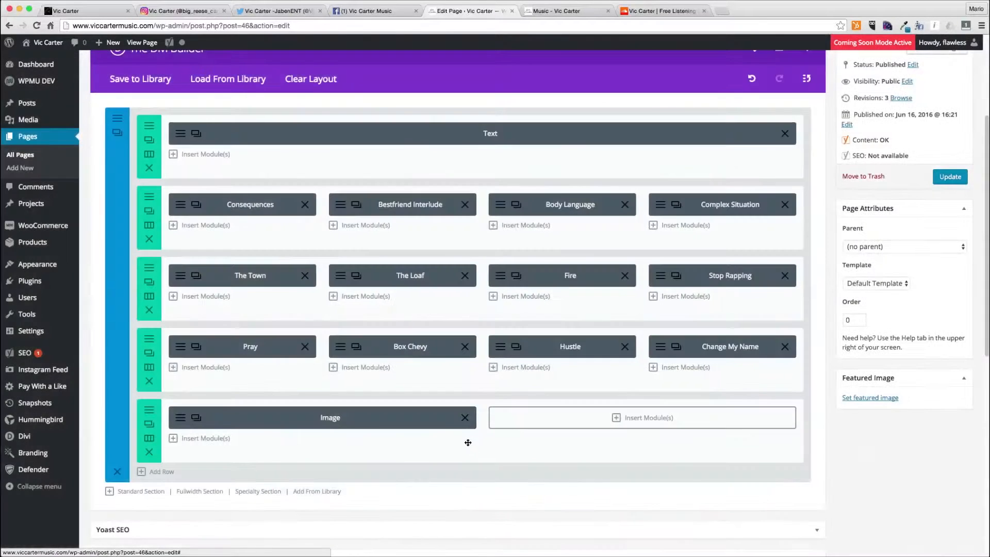
# - Add a Call To Action module titled Purchase "The Pursuit of Everything" Today! with button URL #, button text Order Now, and no background color
pyautogui.click(604, 424)
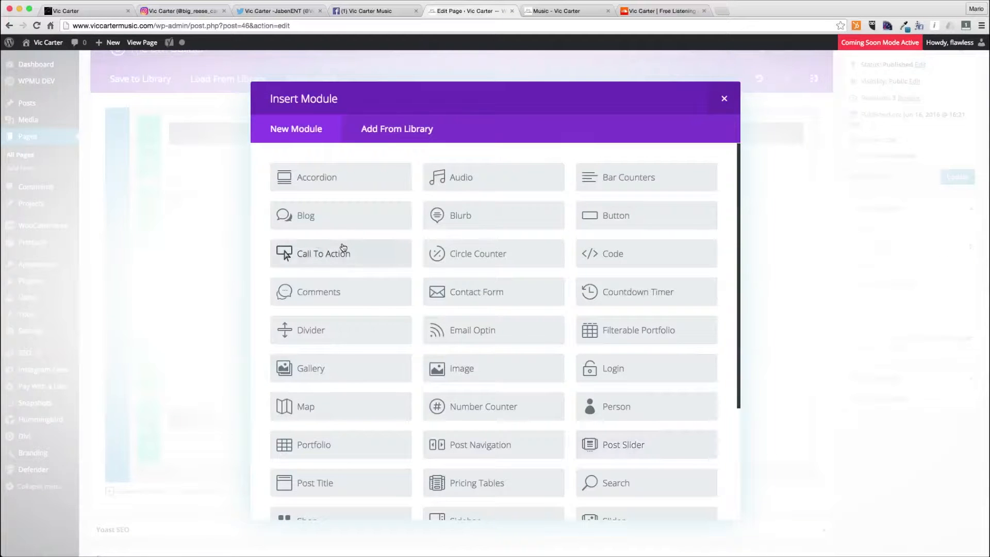
pyautogui.click(343, 247)
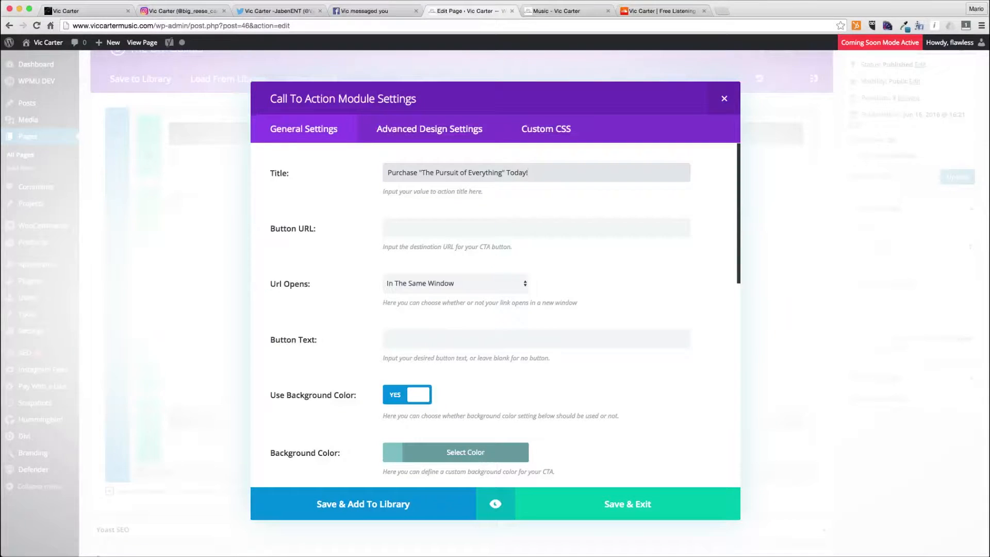
pyautogui.click(388, 228)
pyautogui.write('#')
pyautogui.click(435, 335)
pyautogui.write('Order')
pyautogui.write(' Noqw')
pyautogui.press('BackSpace')
pyautogui.press('BackSpace')
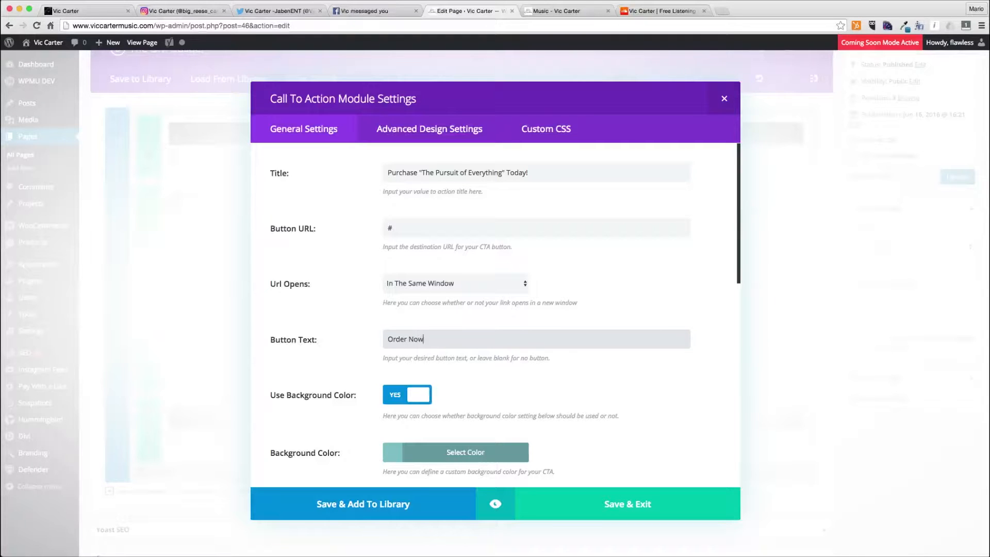
pyautogui.click(416, 395)
pyautogui.scroll(-10, 411, 376)
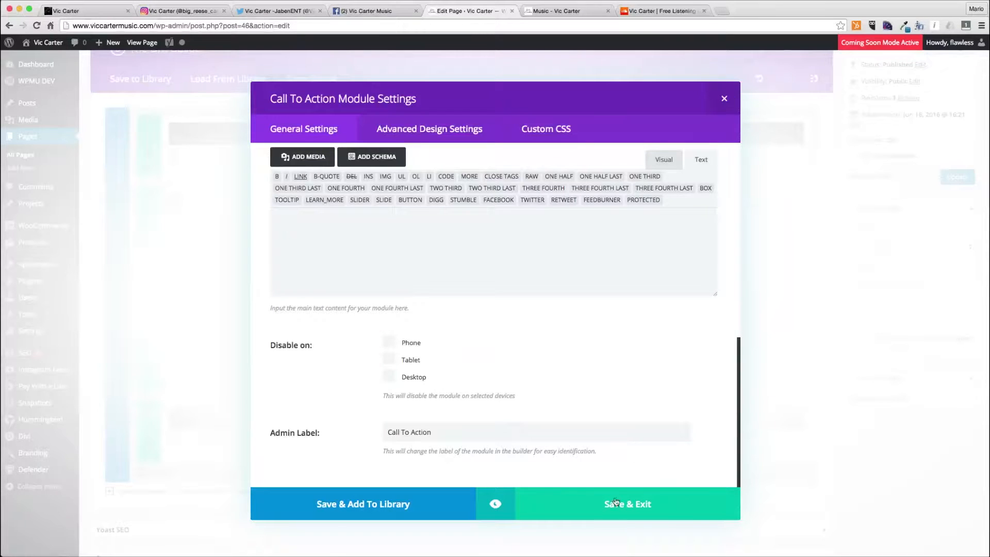
pyautogui.click(592, 501)
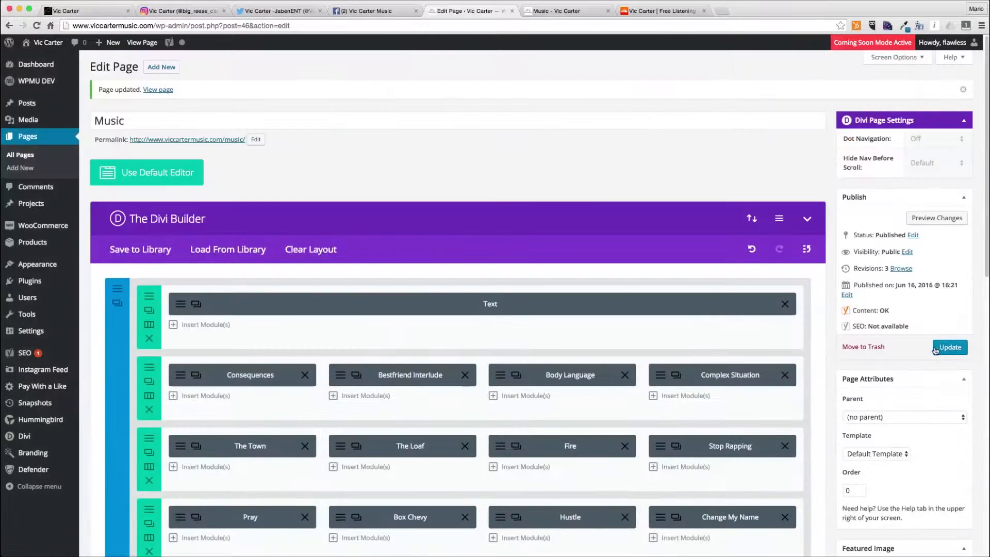
# - Update the page and review the new image and call-to-action row on the reloaded published Music page
pyautogui.click(935, 349)
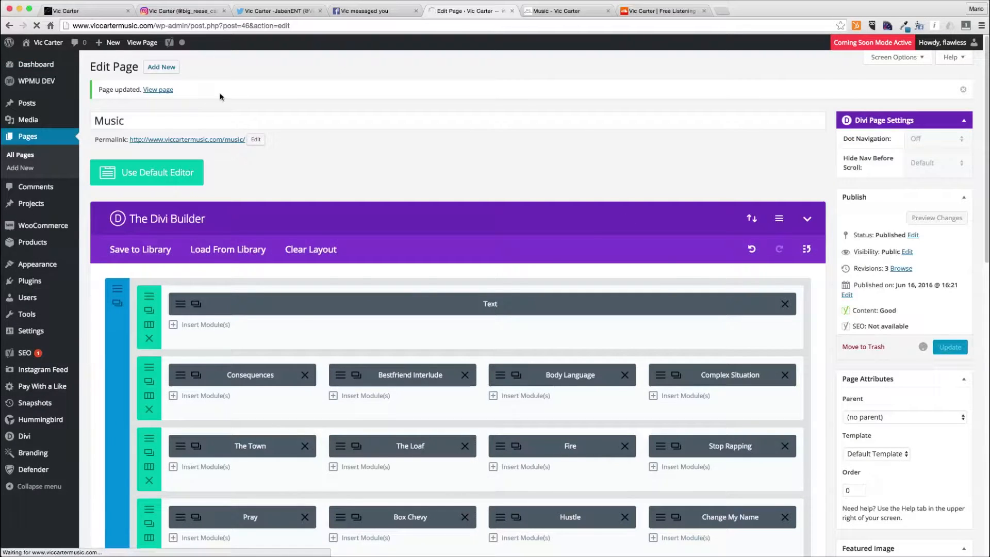
pyautogui.click(534, 12)
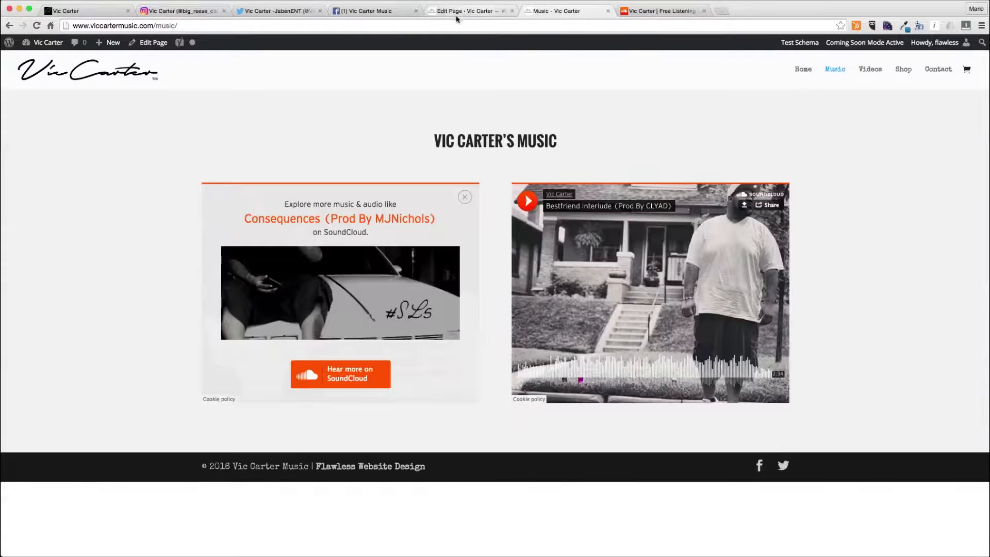
pyautogui.click(456, 23)
pyautogui.press('Return')
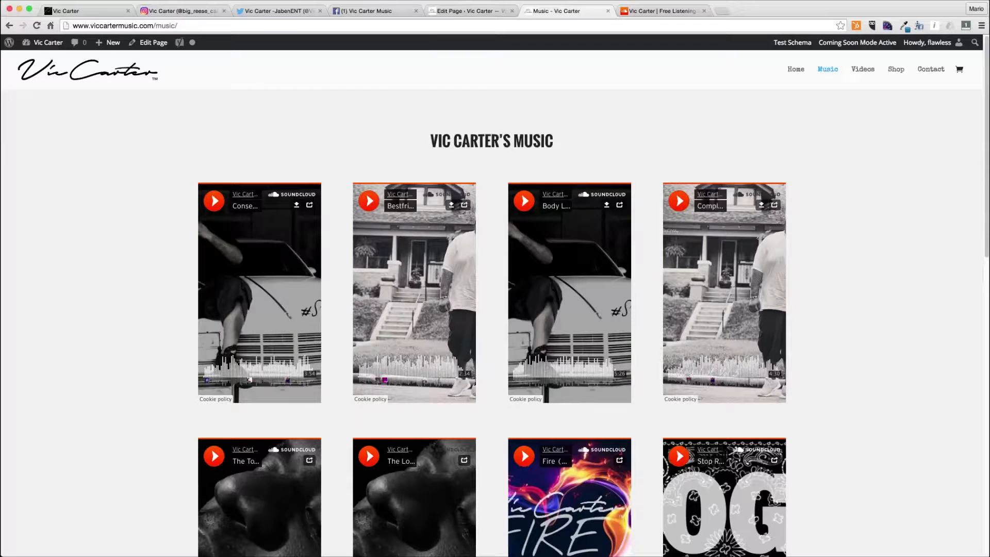
pyautogui.scroll(-10, 387, 112)
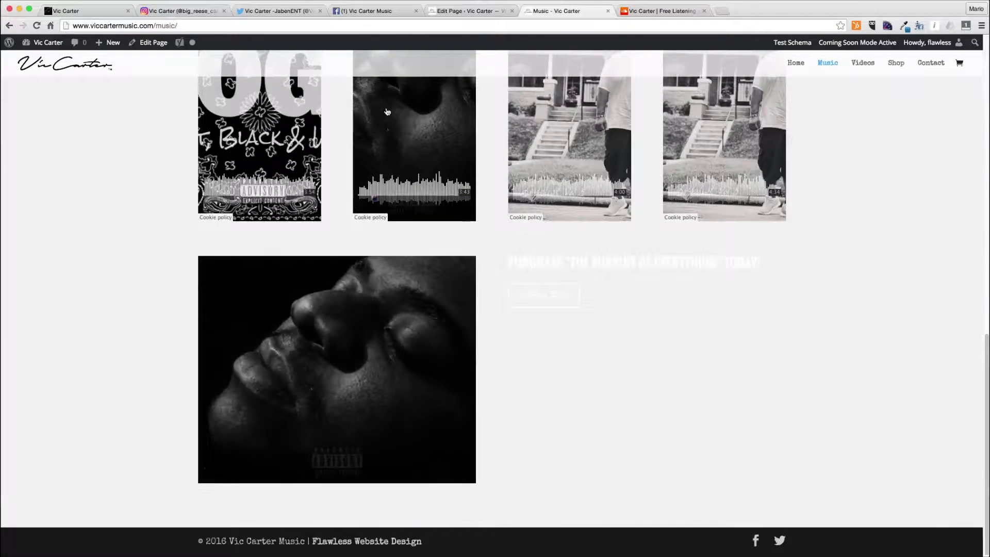
pyautogui.moveTo(522, 262); pyautogui.dragTo(755, 262)
pyautogui.scroll(10, 754, 263)
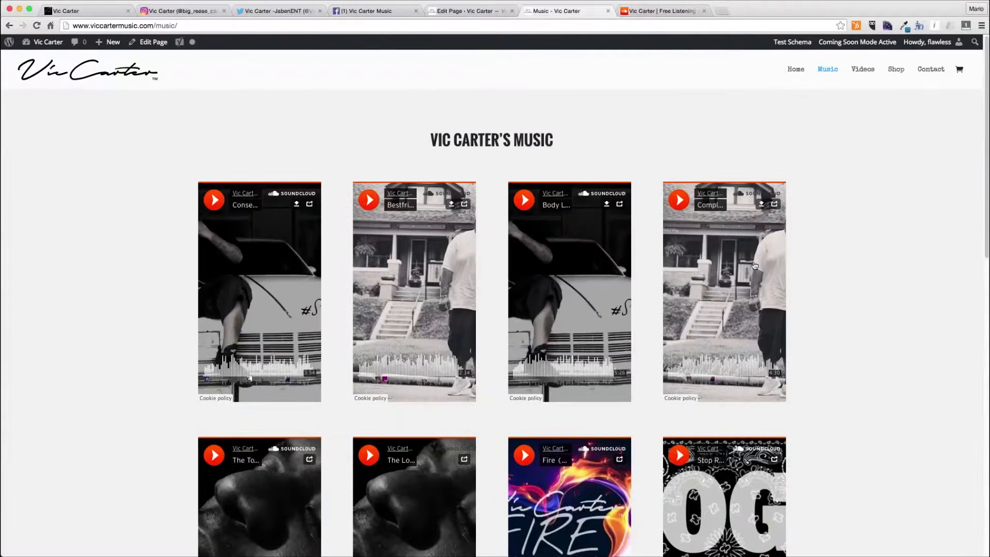
# - Set the Call To Action module's text color to Light and save the module
pyautogui.click(470, 11)
pyautogui.scroll(-5, 455, 283)
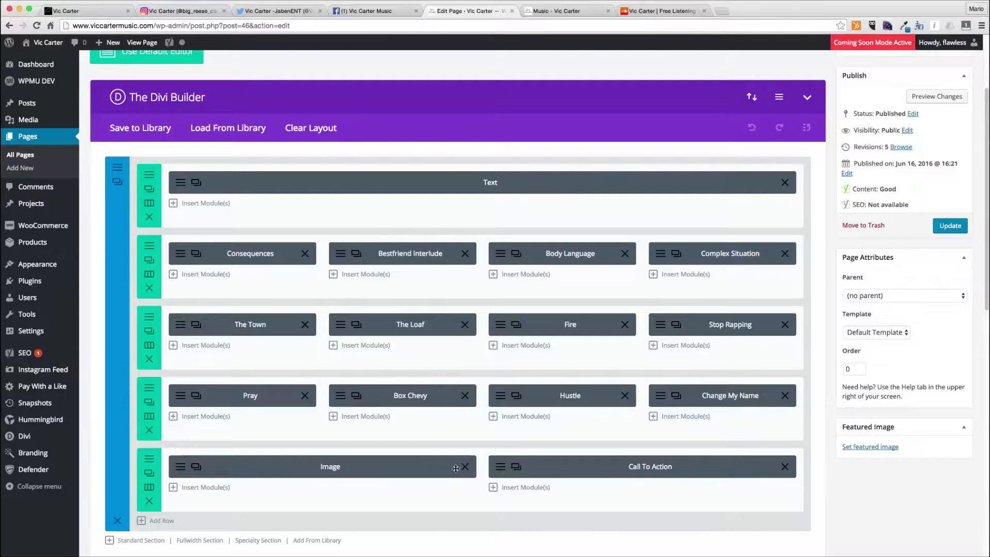
pyautogui.click(498, 467)
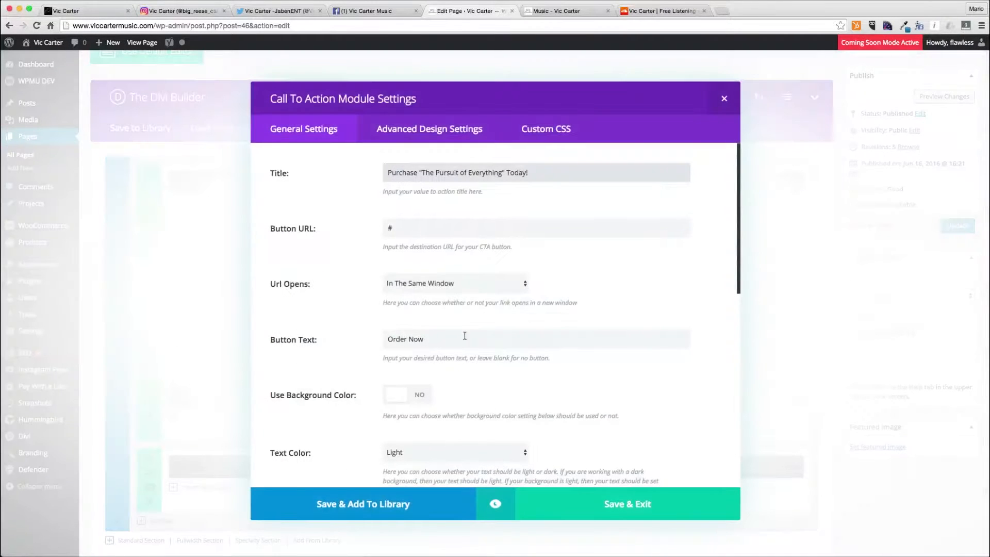
pyautogui.click(421, 453)
pyautogui.click(422, 462)
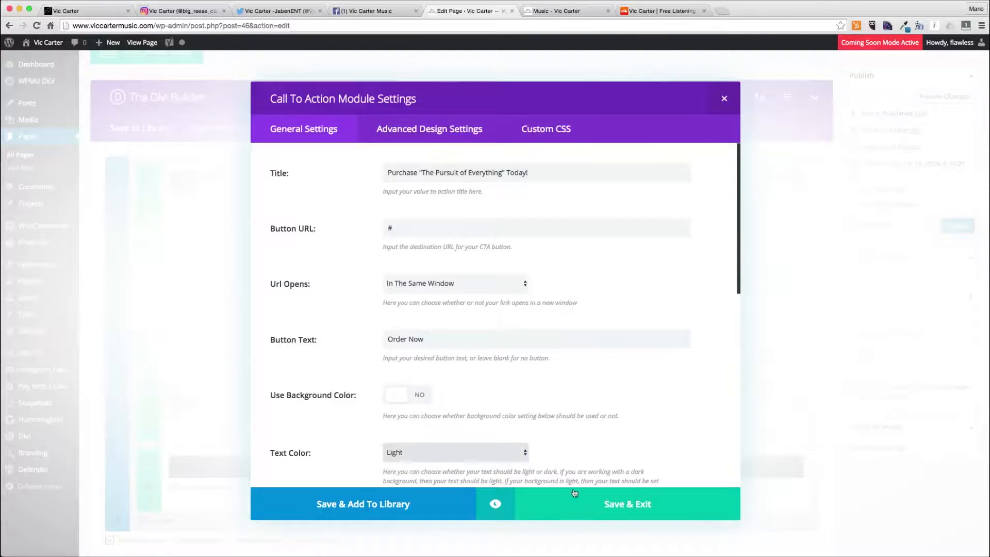
pyautogui.click(574, 499)
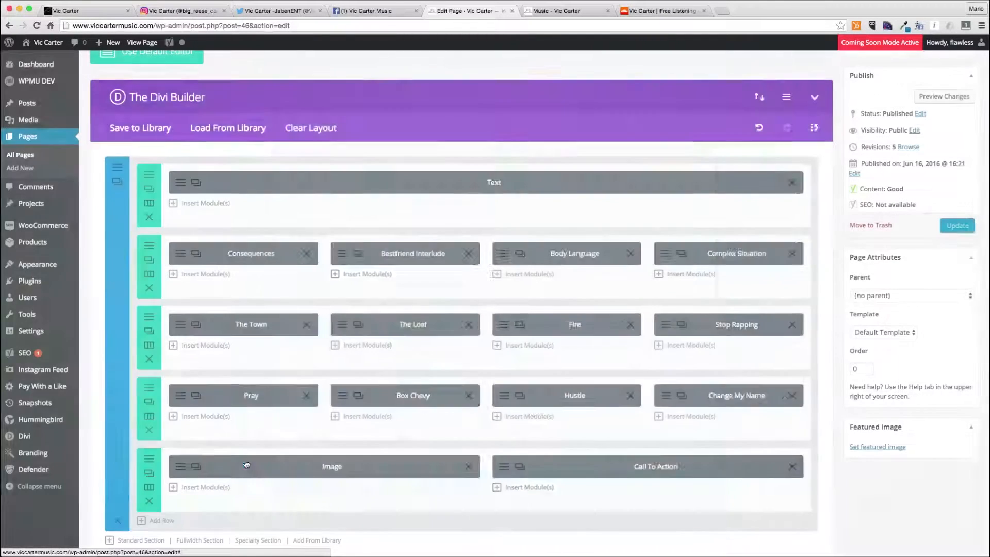
# - Make the first track row fullwidth with a custom gutter width of 1 and save its settings
pyautogui.click(149, 258)
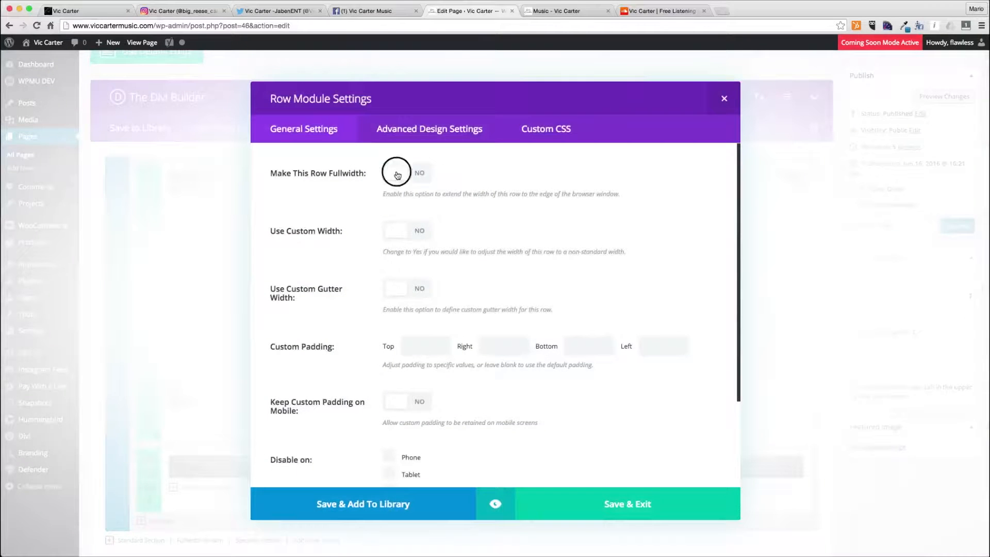
pyautogui.click(397, 175)
pyautogui.click(405, 289)
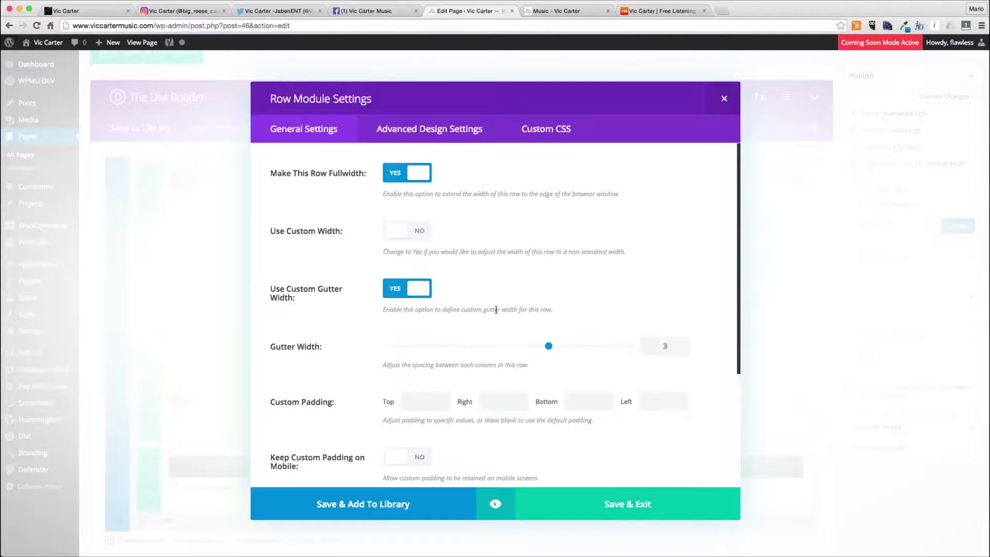
pyautogui.moveTo(549, 347); pyautogui.dragTo(332, 348)
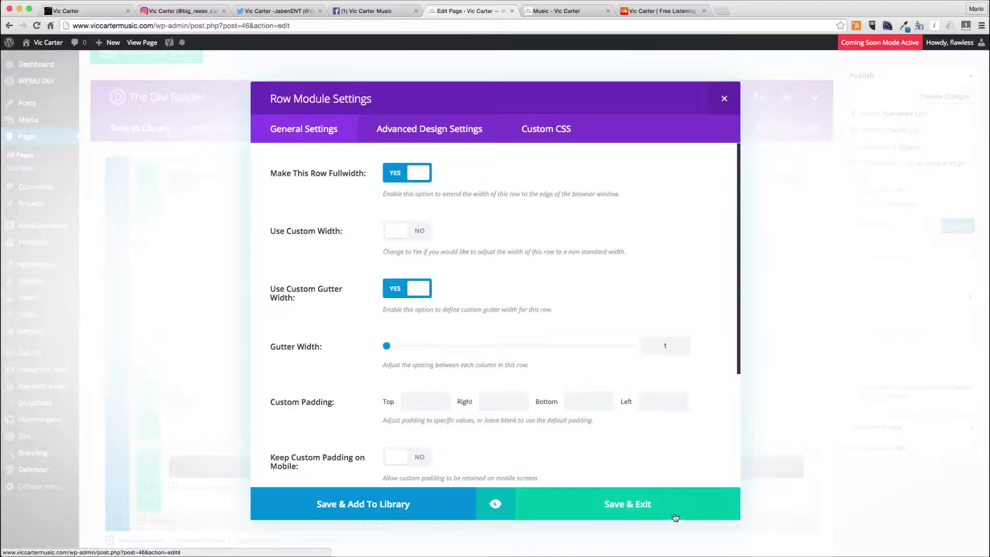
pyautogui.click(546, 499)
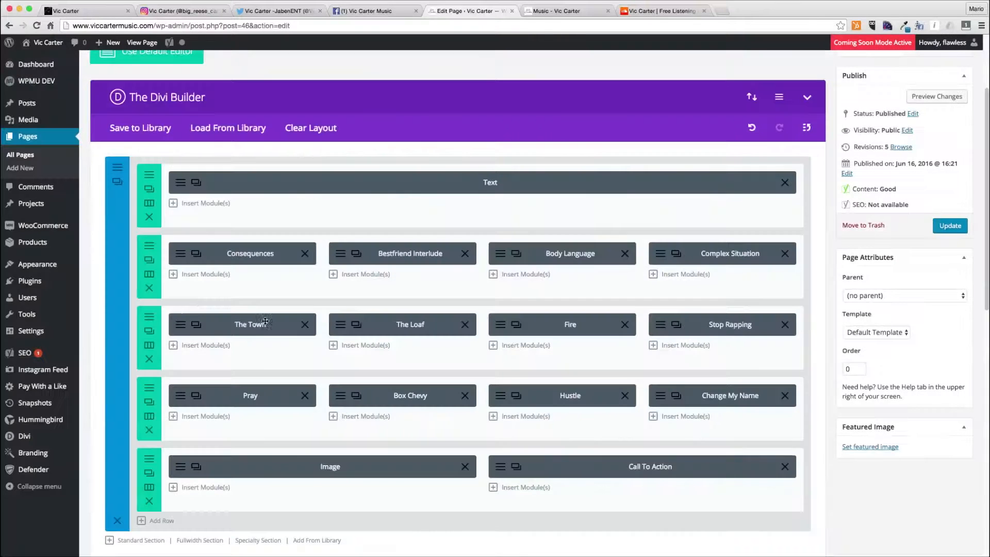
# - Enable a custom gutter width on the second track row, set it to the minimum, and save
pyautogui.click(147, 317)
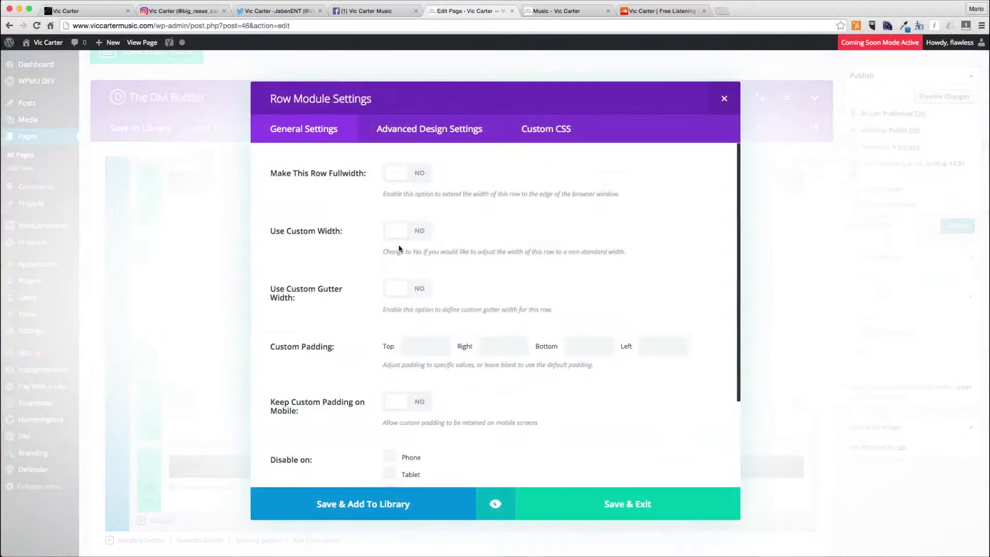
pyautogui.click(401, 288)
pyautogui.moveTo(549, 348); pyautogui.dragTo(390, 347)
pyautogui.click(624, 509)
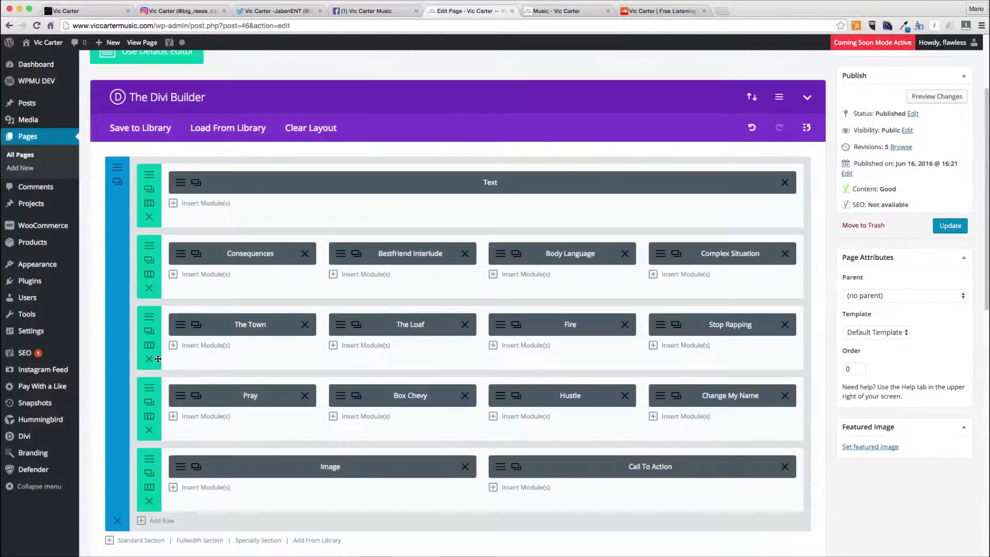
# - Make the third track row fullwidth with a custom gutter width at the minimum and save its settings
pyautogui.click(149, 389)
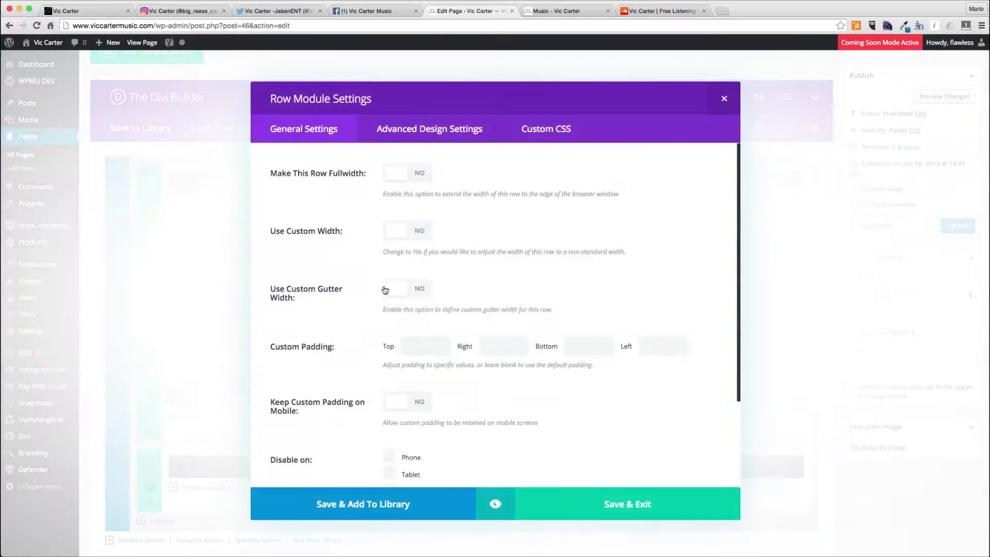
pyautogui.click(406, 174)
pyautogui.click(408, 287)
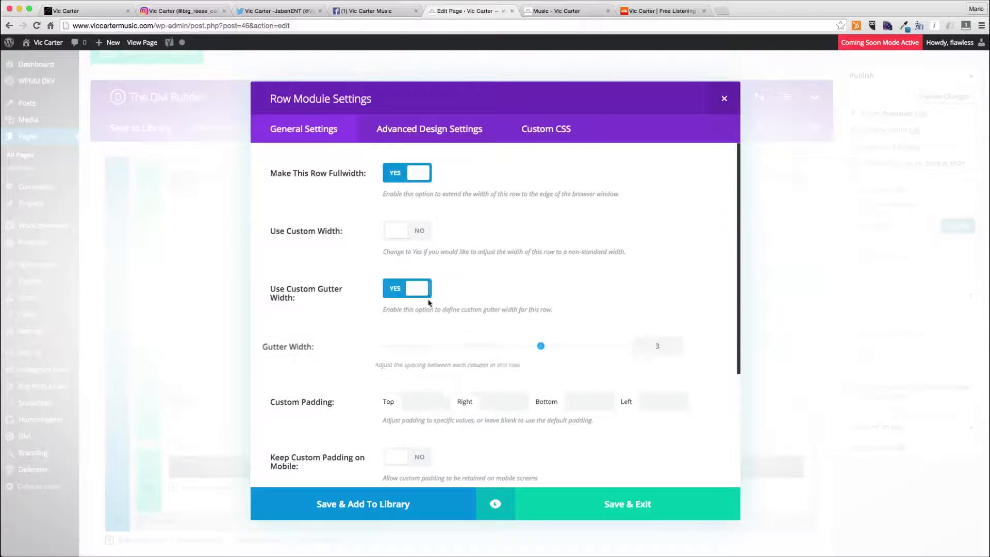
pyautogui.moveTo(542, 350); pyautogui.dragTo(380, 347)
pyautogui.click(624, 509)
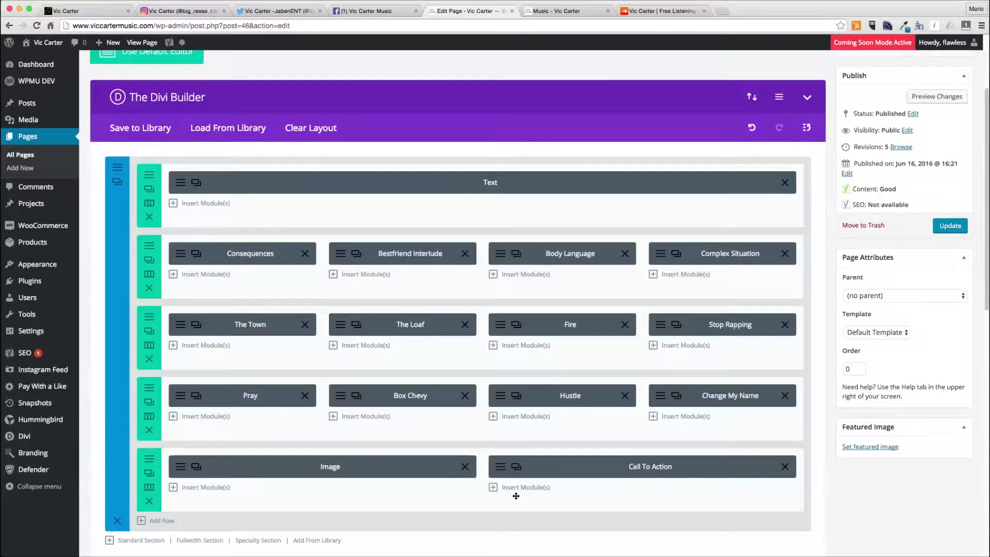
# - Update the Music page and close the published Music page tab
pyautogui.click(950, 225)
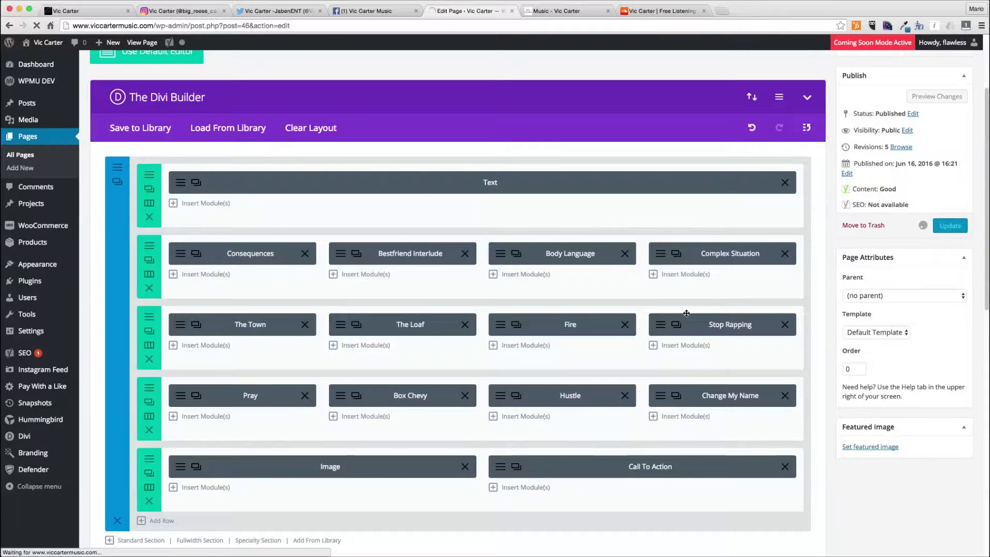
pyautogui.scroll(-10, 687, 315)
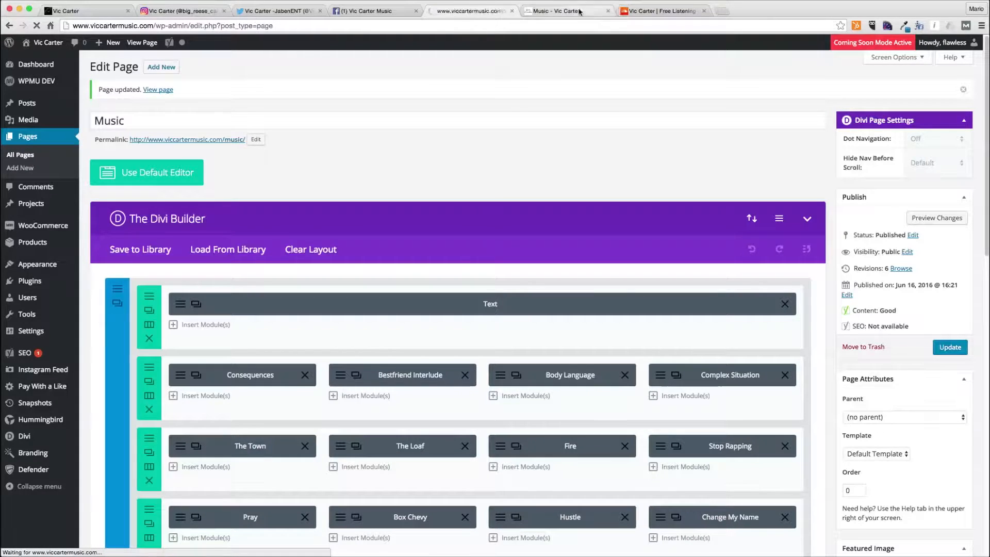
pyautogui.click(608, 11)
pyautogui.click(609, 11)
# - Open the Videos page for editing from the pages list
pyautogui.moveTo(123, 208)
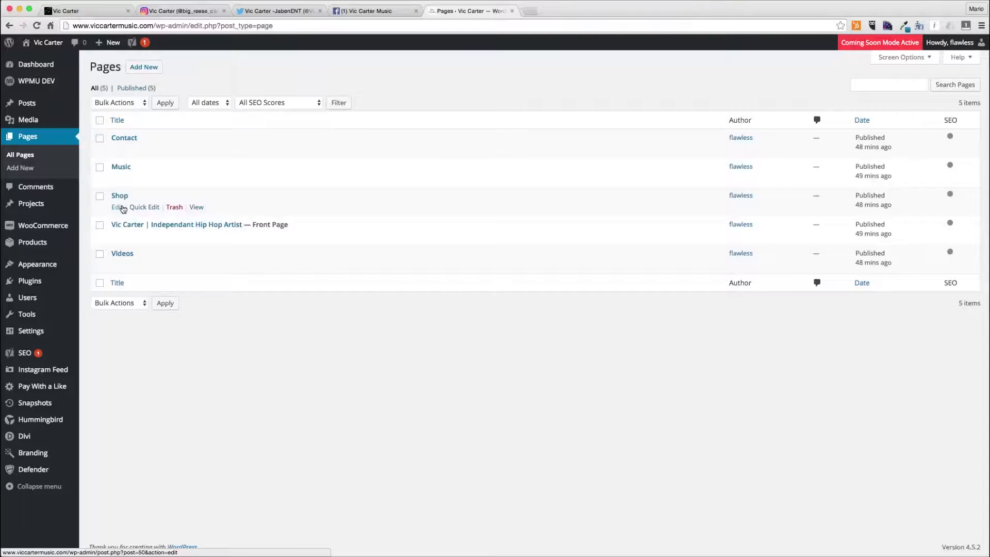
pyautogui.moveTo(120, 264)
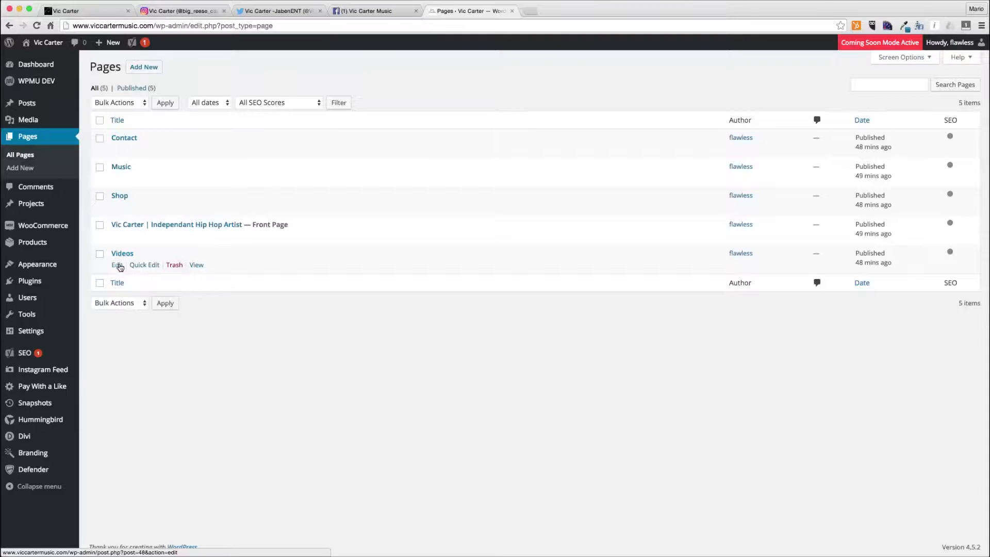
pyautogui.click(117, 265)
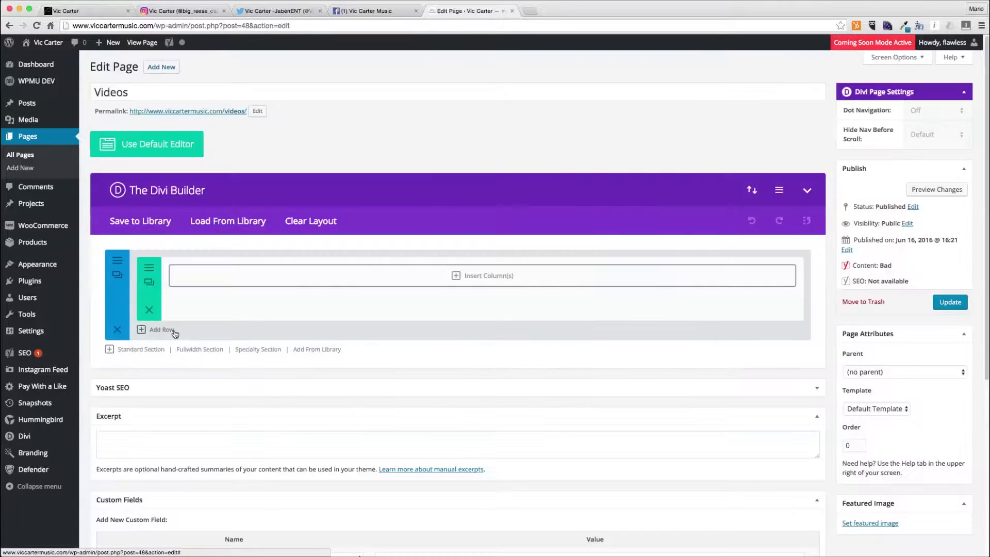
# - Insert a one-column row in the first section with a centered Text module containing the heading Vic Carter's Videos in h1 tags, and save it
pyautogui.click(412, 277)
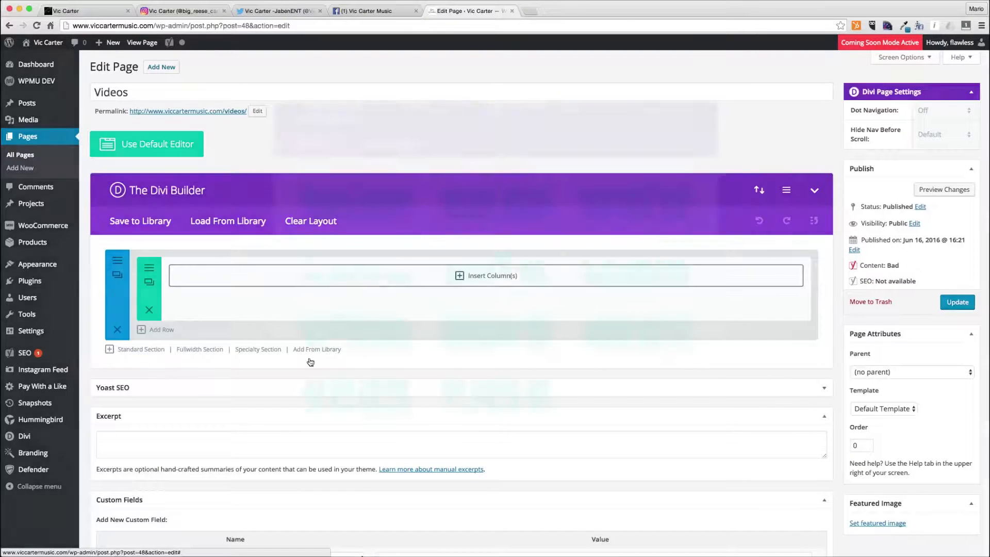
pyautogui.click(365, 210)
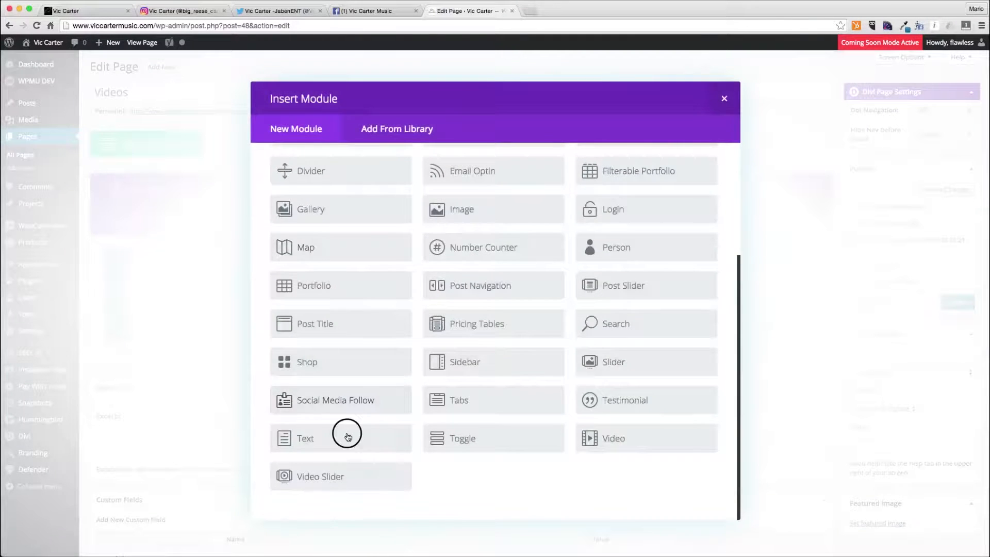
pyautogui.click(347, 376)
pyautogui.click(433, 237)
pyautogui.click(434, 249)
pyautogui.click(356, 413)
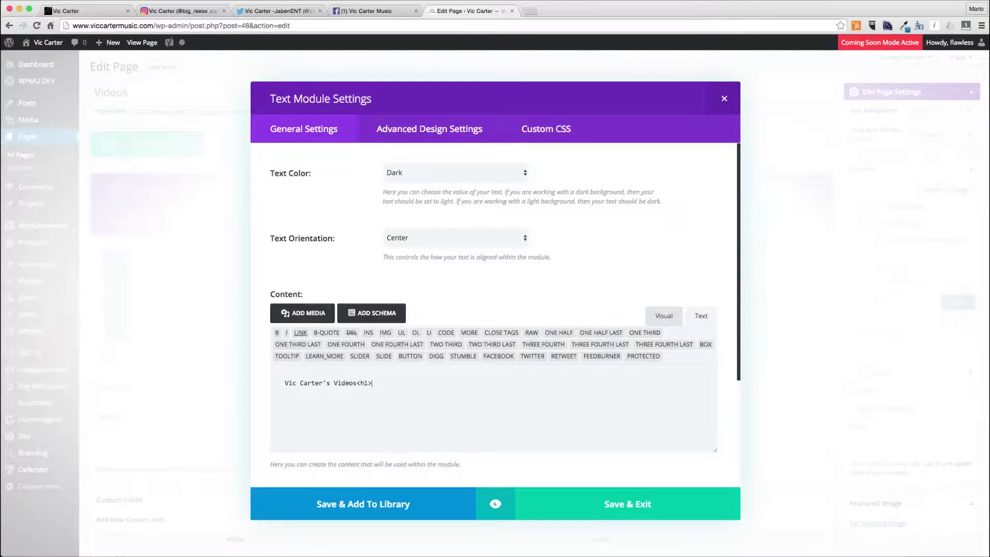
pyautogui.write('<h1>')
pyautogui.click(622, 502)
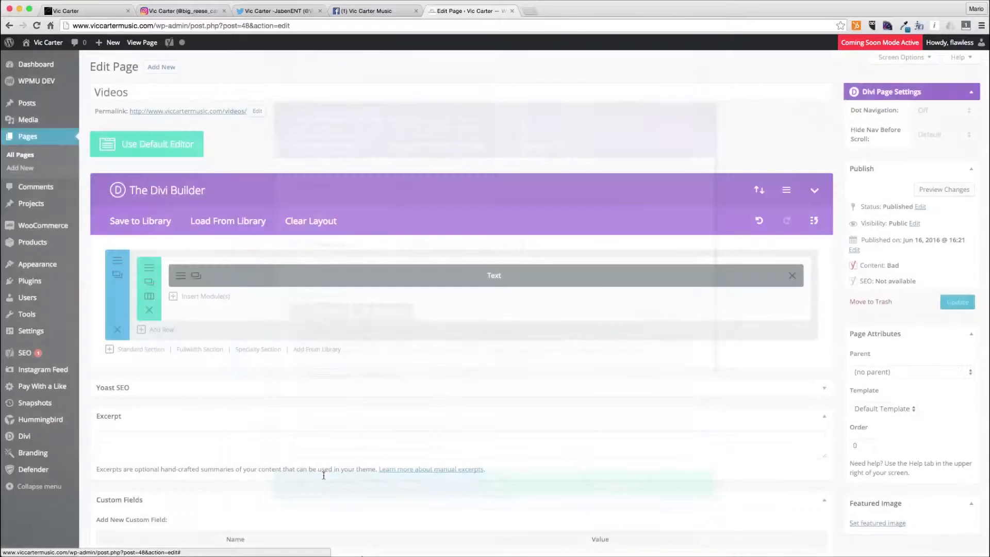
# - Set the first section's background colour to the light gray #e1e1e1 swatch and save the section settings
pyautogui.click(118, 273)
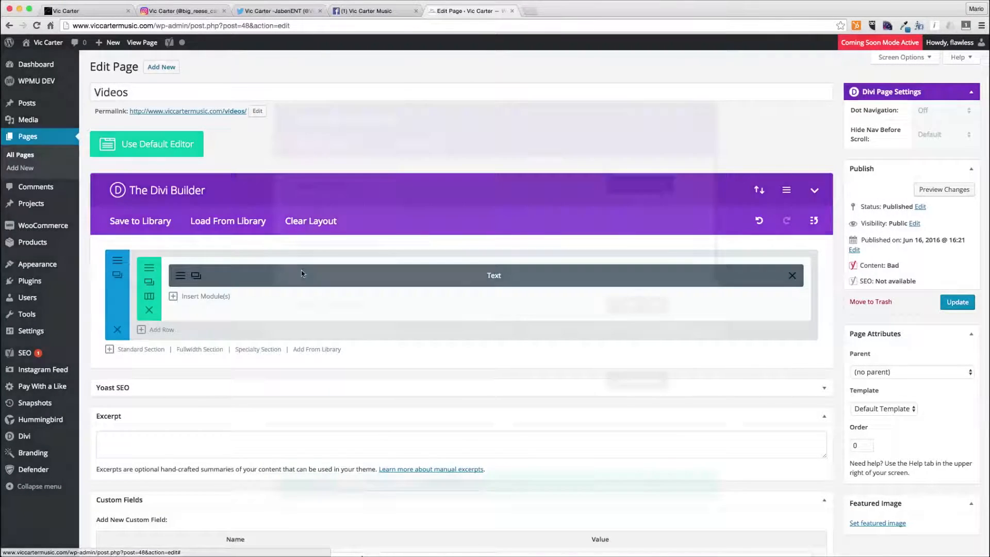
pyautogui.click(487, 305)
pyautogui.click(415, 427)
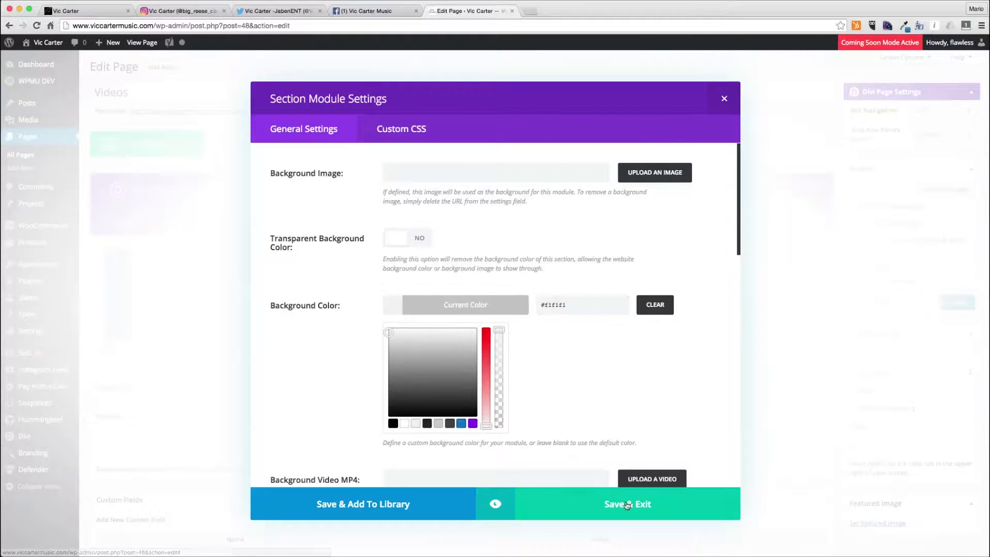
pyautogui.click(627, 503)
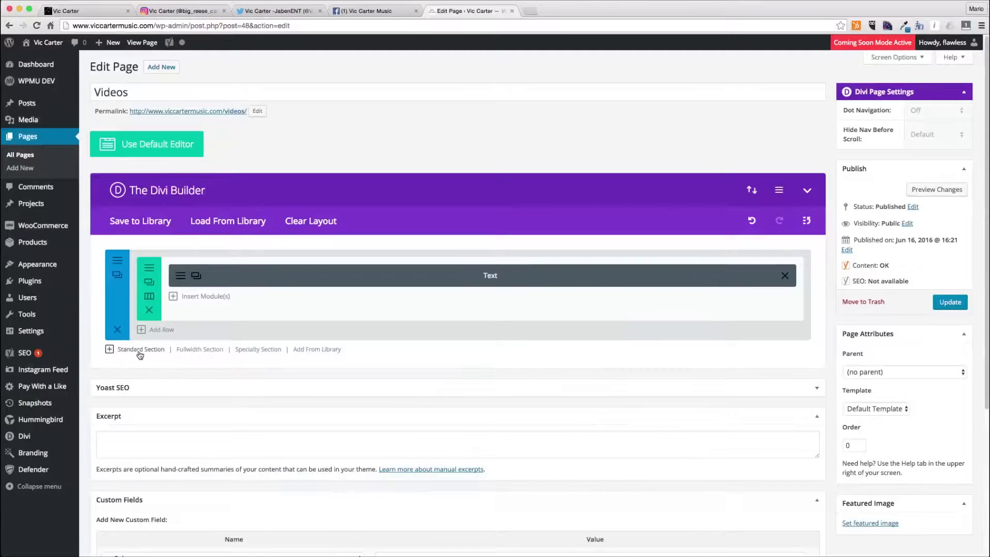
# - Add a new standard section with a two-column row and insert a Video module into its first column
pyautogui.click(131, 349)
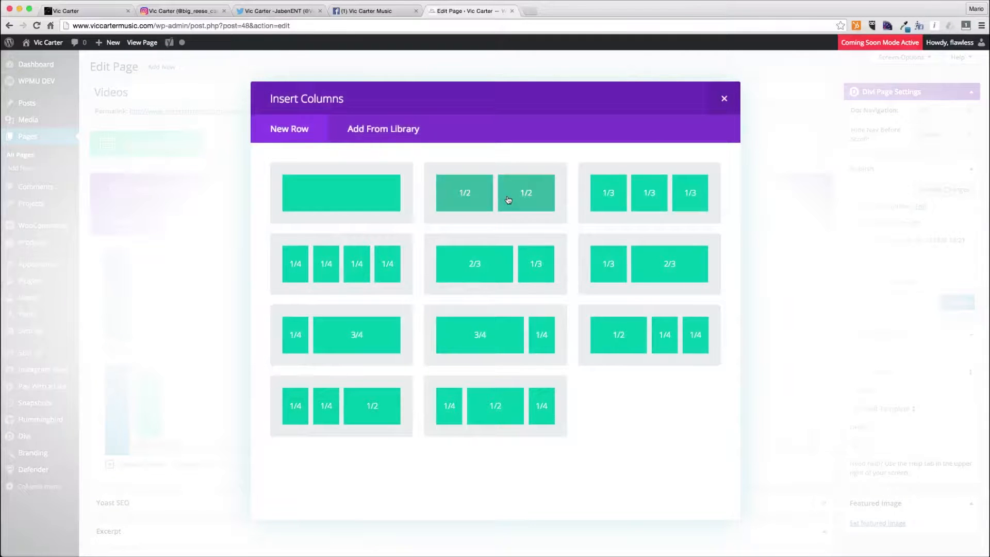
pyautogui.click(491, 260)
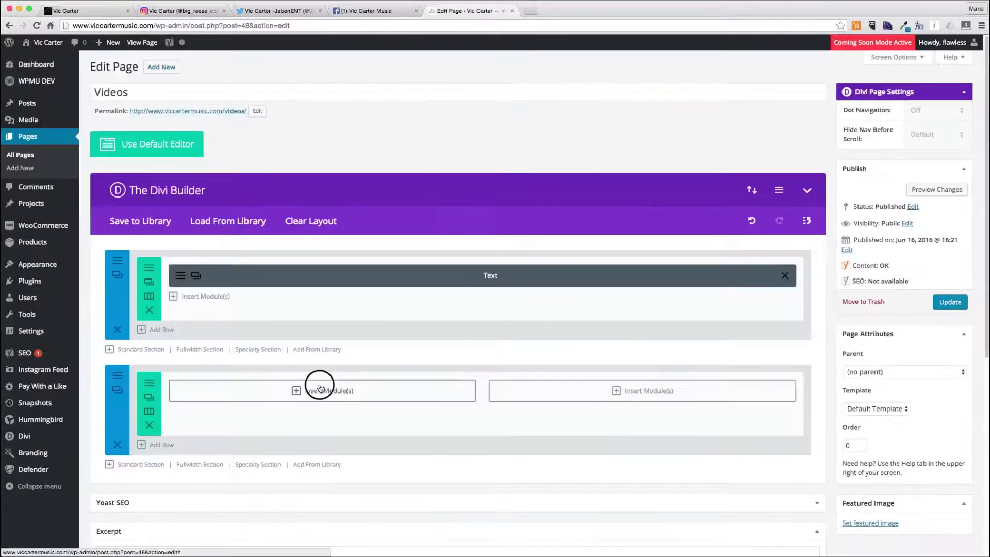
pyautogui.click(343, 386)
pyautogui.scroll(-3, 343, 387)
pyautogui.click(626, 436)
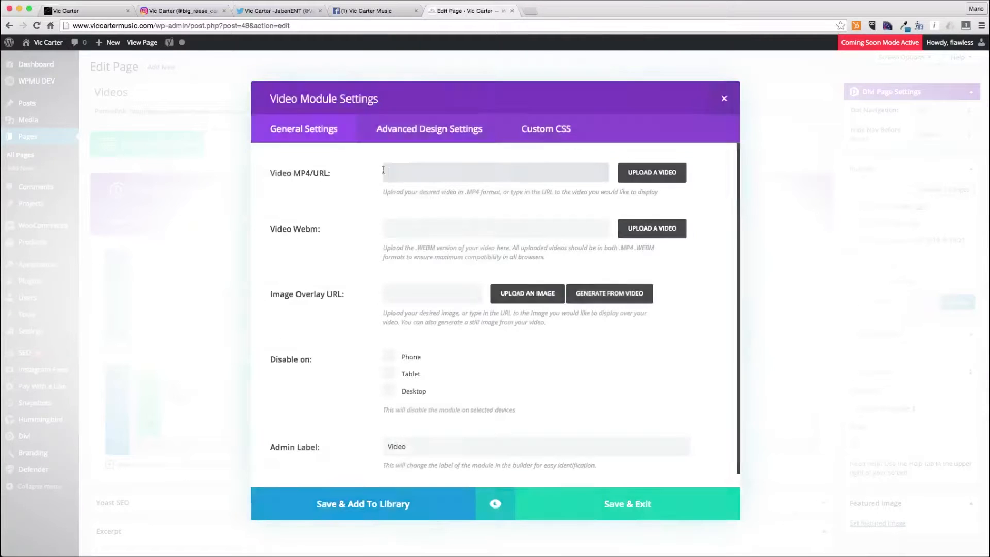
# - Open YouTube in a new tab, go to the Vic Carter channel, and copy the link of the Essence music video
pyautogui.click(531, 11)
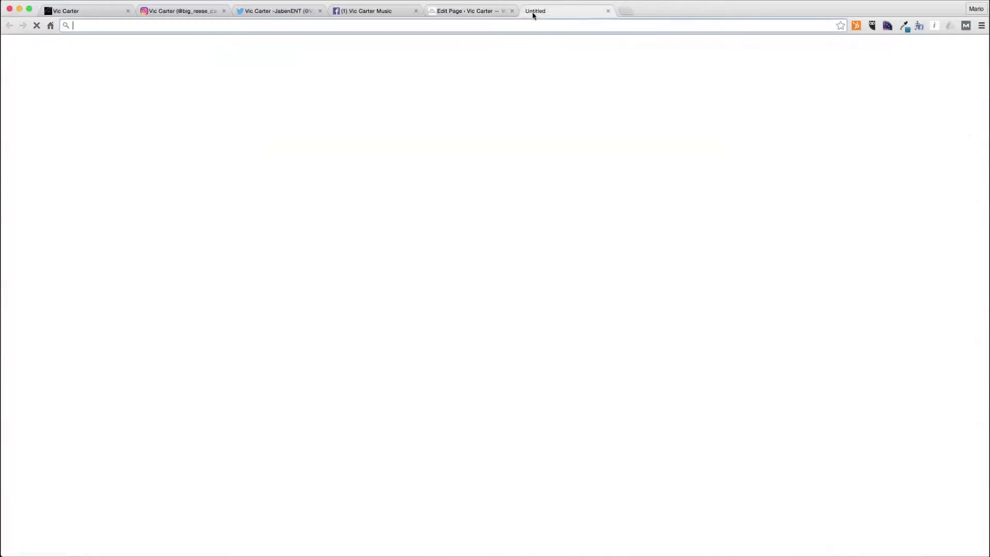
pyautogui.write('youtube.com/watch?v=carzxcK0vlY')
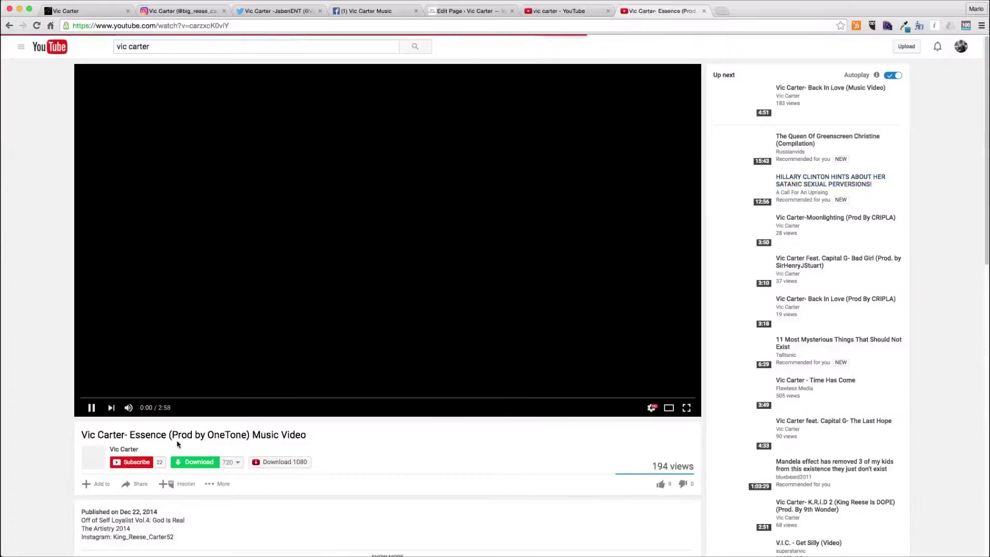
pyautogui.click(131, 451)
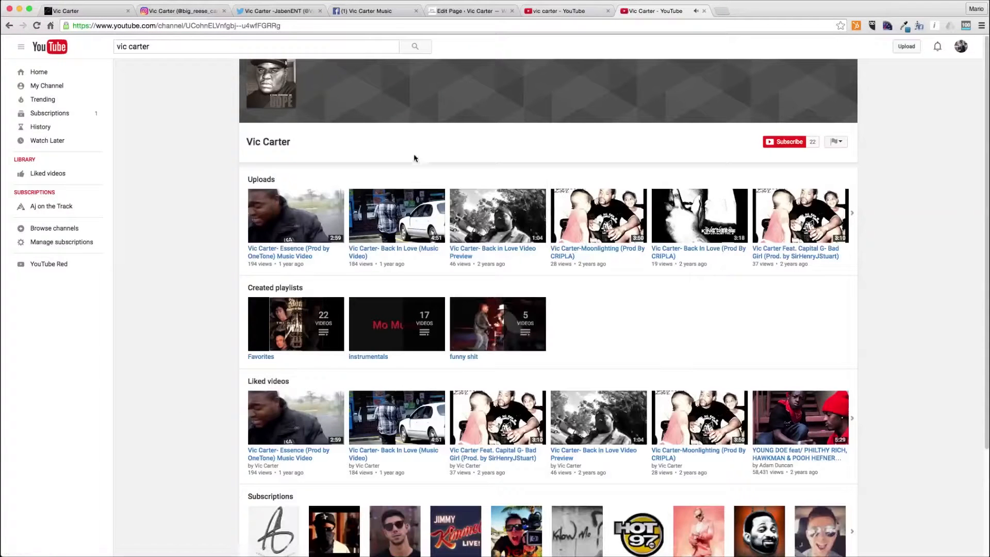
pyautogui.rightClick(284, 253)
pyautogui.click(355, 302)
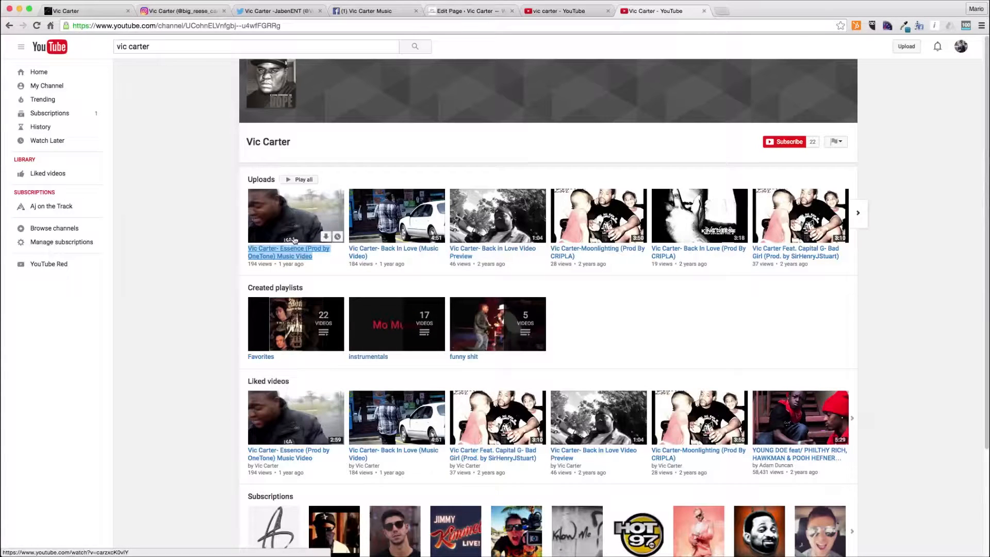
# - Browse the channel's full list of uploaded videos
pyautogui.click(260, 181)
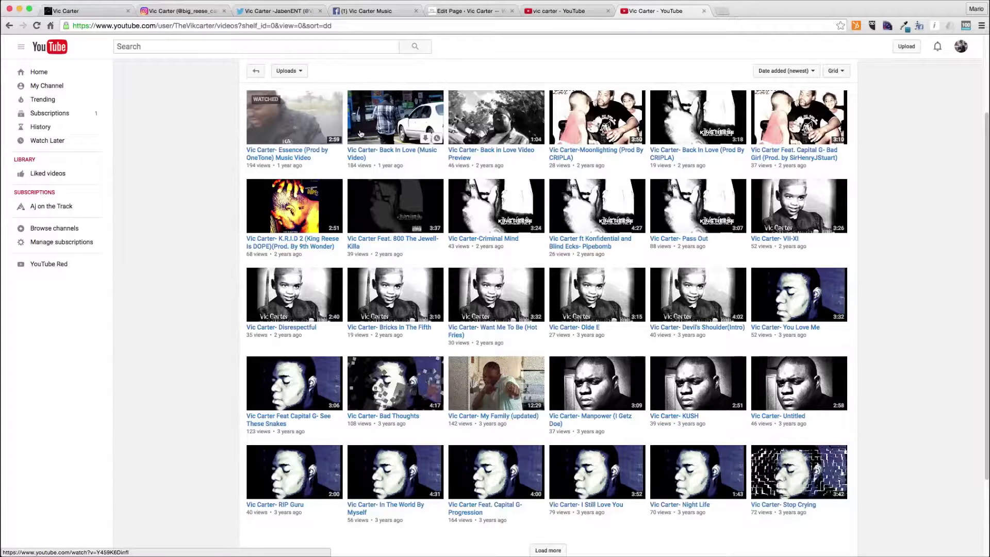
pyautogui.click(548, 550)
pyautogui.scroll(-5, 384, 461)
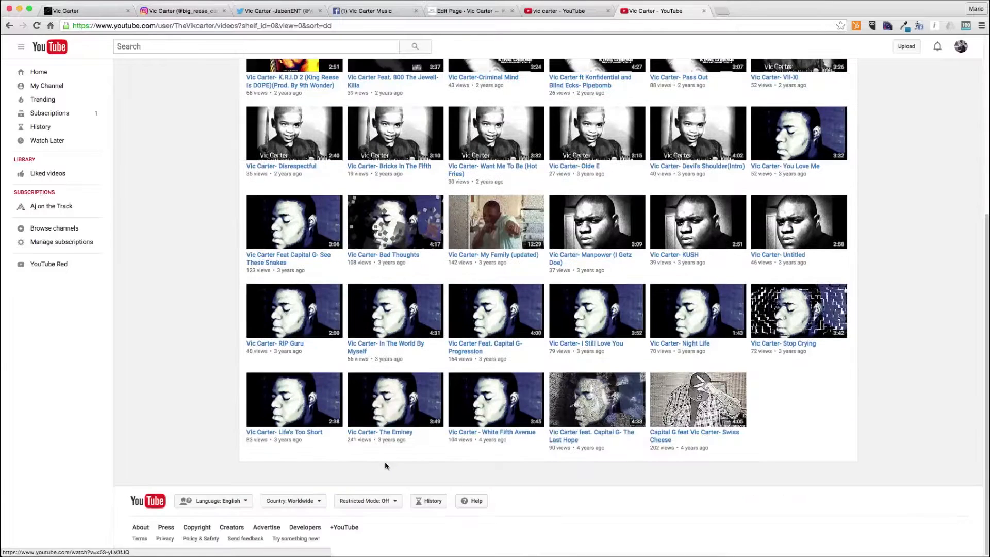
pyautogui.scroll(5, 385, 461)
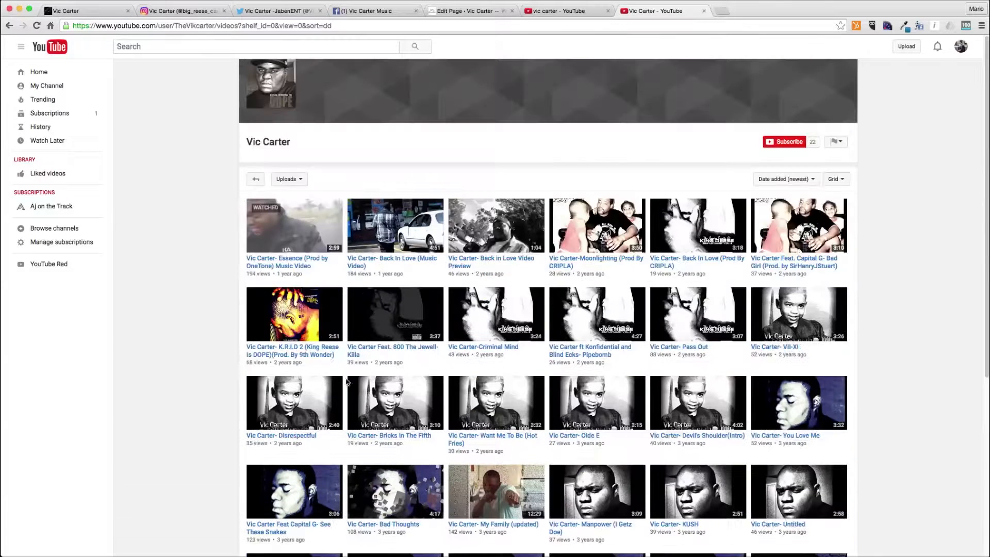
# - Paste the Essence video URL into the Video module's URL field, set its admin label to Essence, and save
pyautogui.click(560, 10)
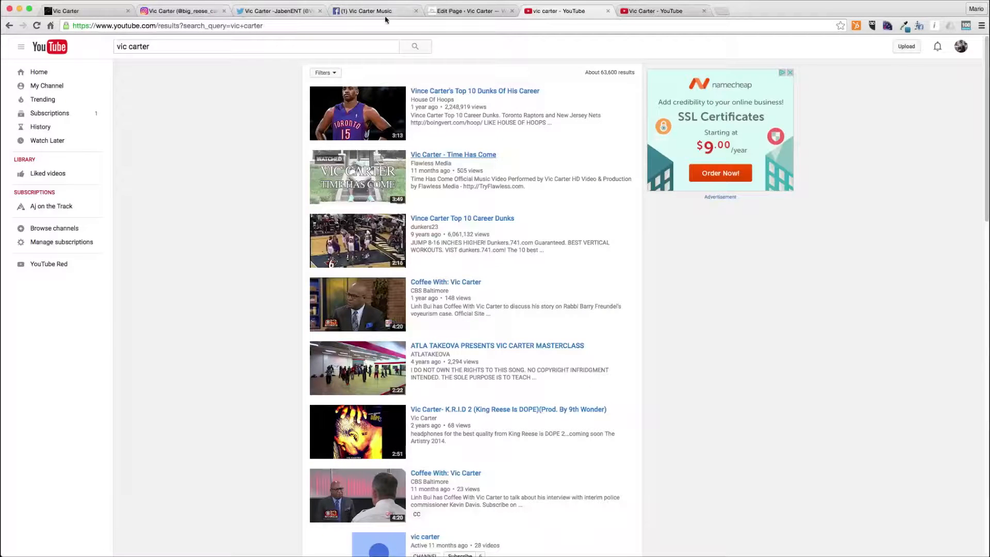
pyautogui.click(458, 10)
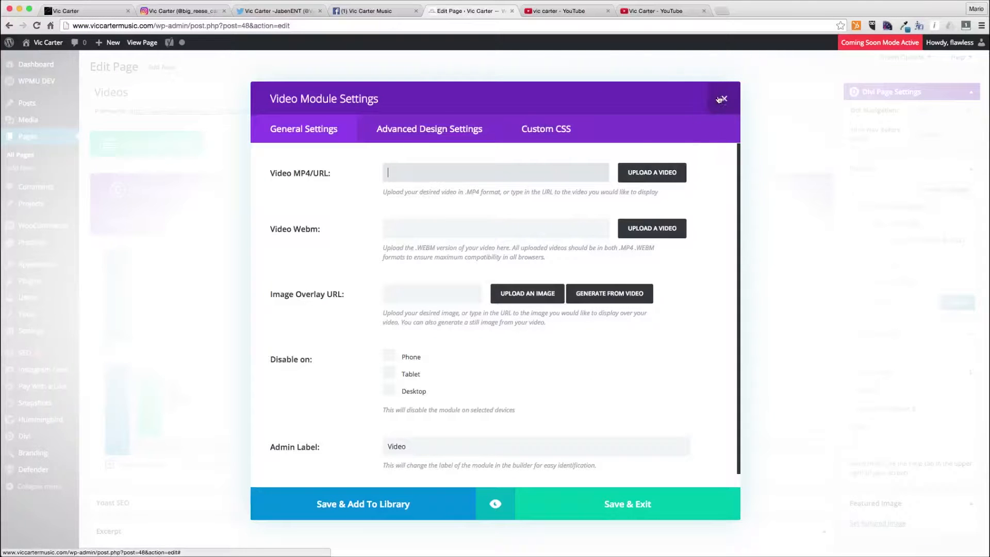
pyautogui.write('https://www.youtube.com/watch?v=carzxcK0vlY')
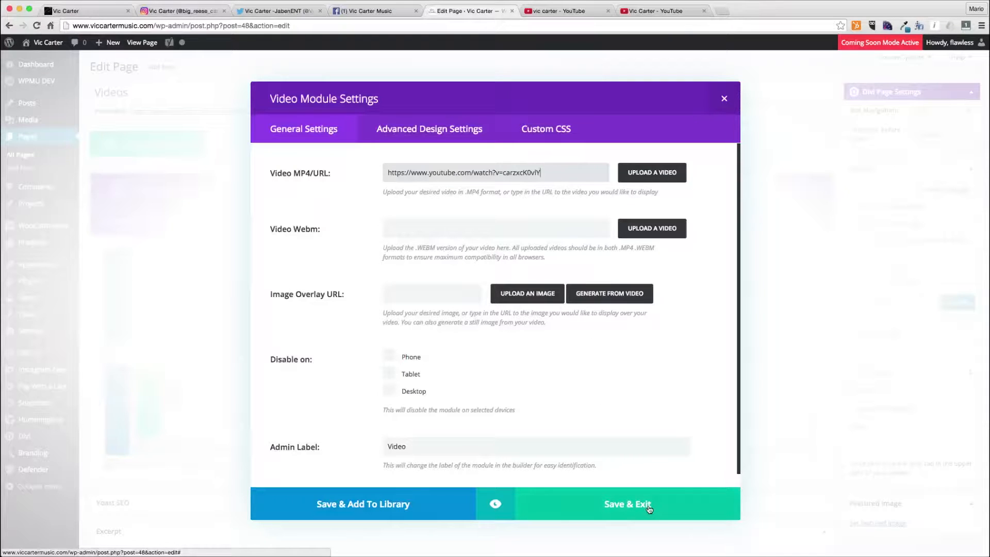
pyautogui.click(581, 16)
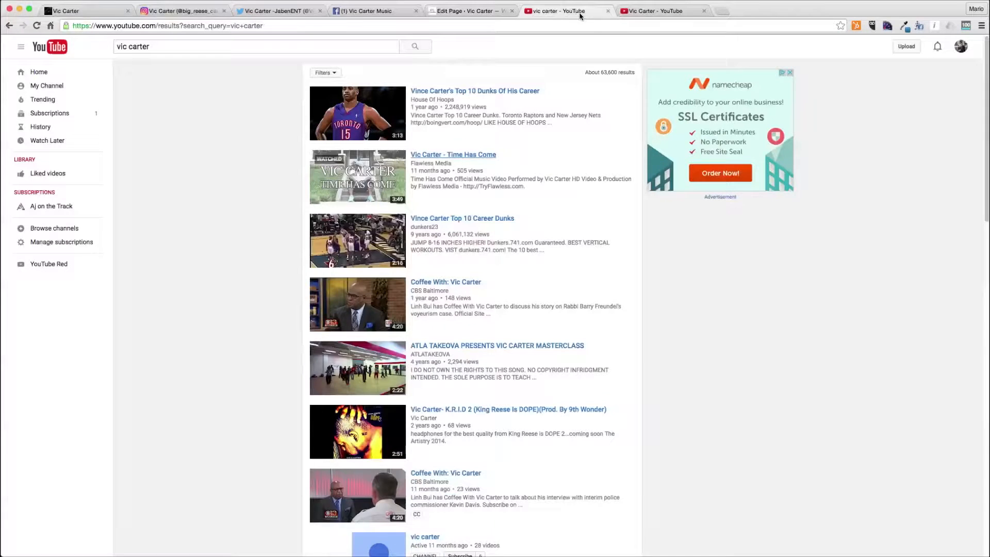
pyautogui.click(661, 12)
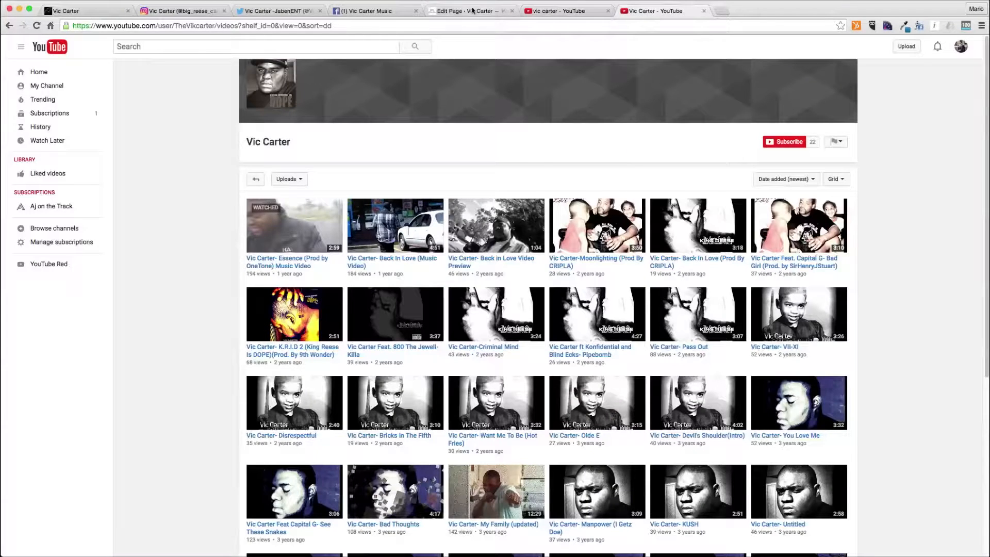
pyautogui.click(438, 12)
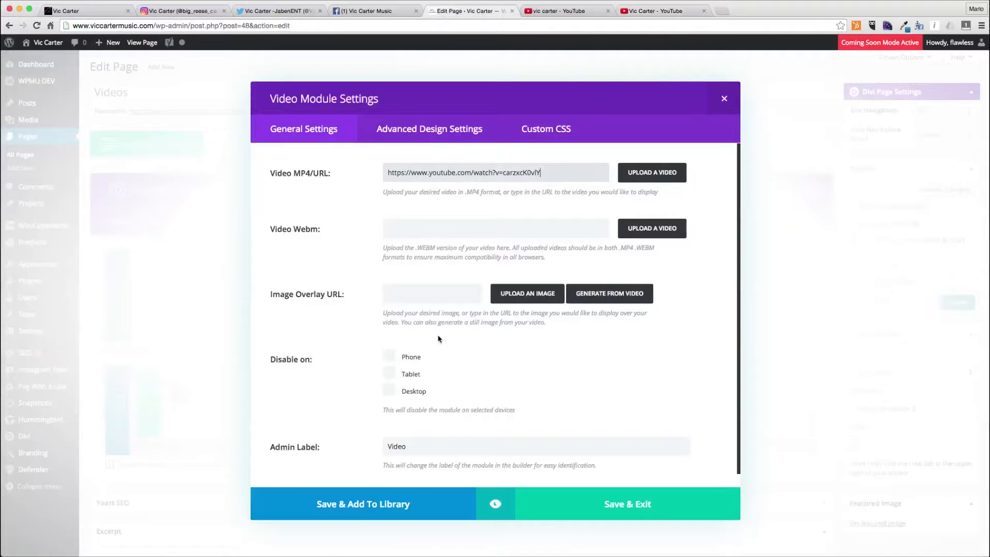
pyautogui.doubleClick(426, 446)
pyautogui.write('Essence')
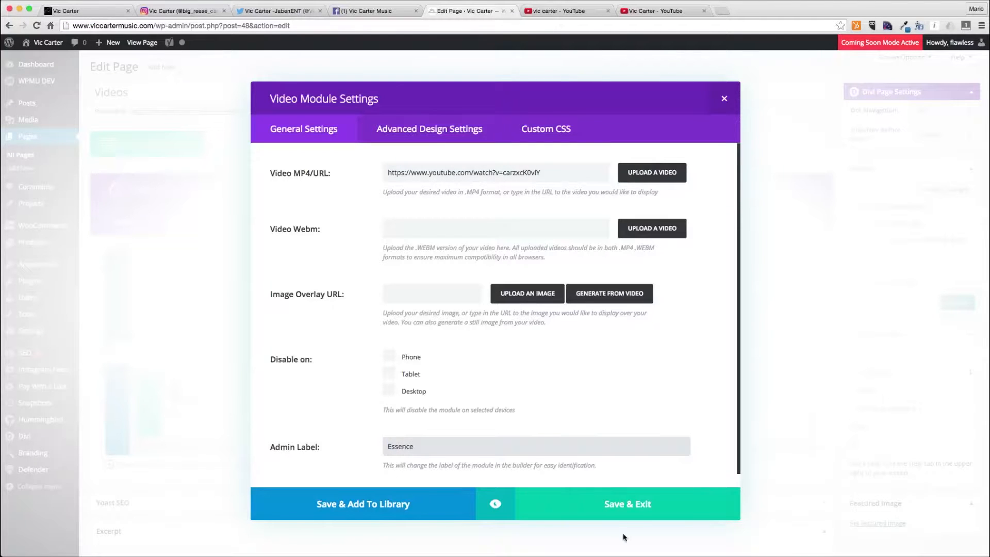
pyautogui.click(622, 505)
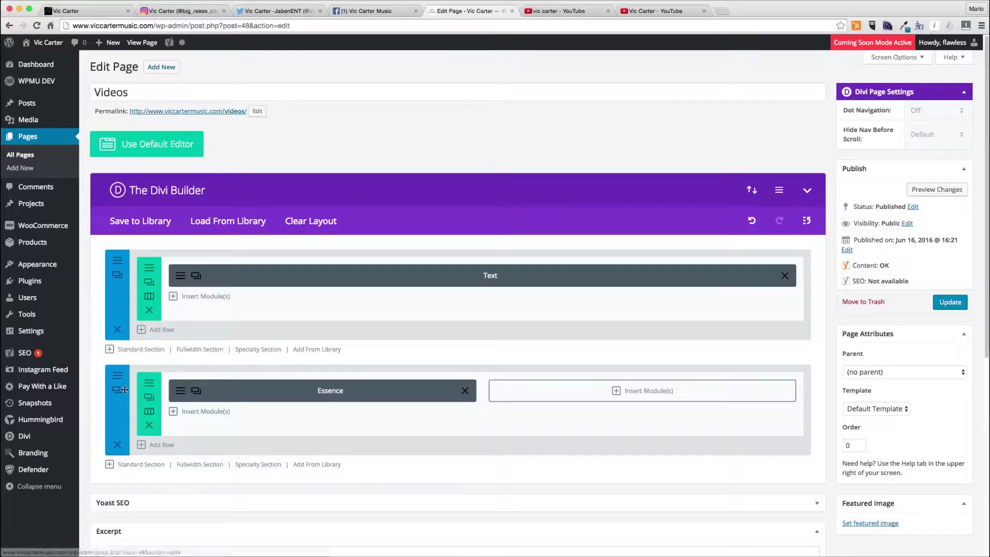
# - Change the video row to three one-third columns and copy the link of the Back In Love music video from the channel
pyautogui.click(149, 411)
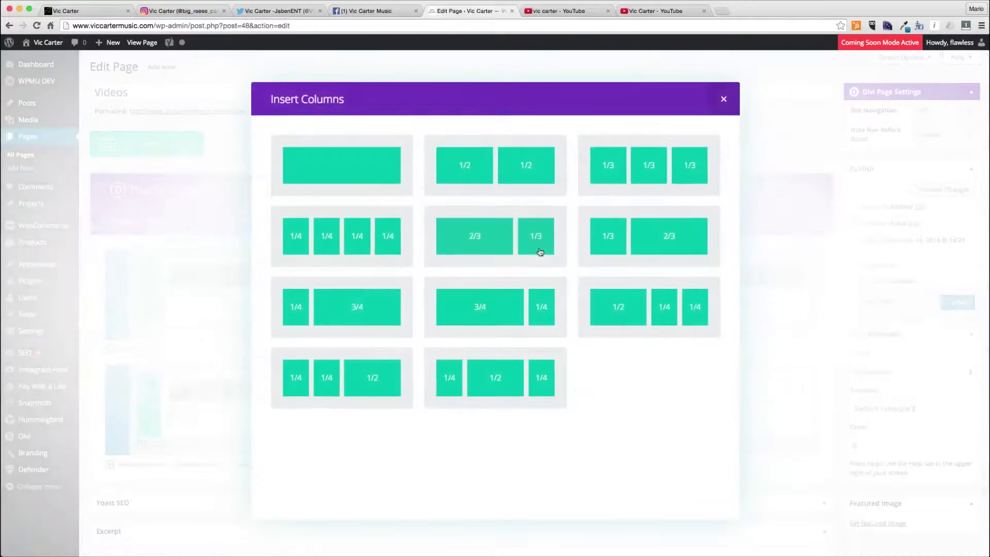
pyautogui.click(627, 164)
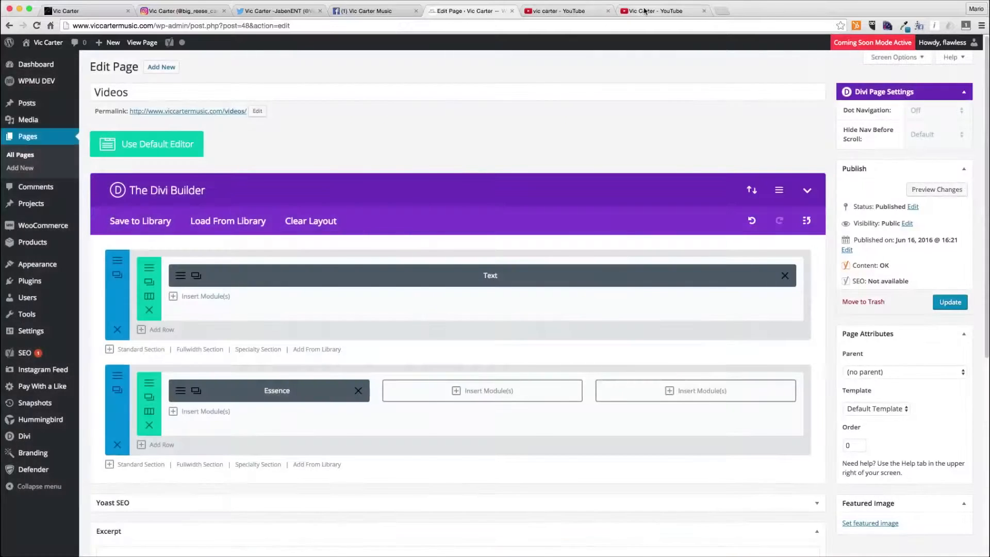
pyautogui.click(627, 11)
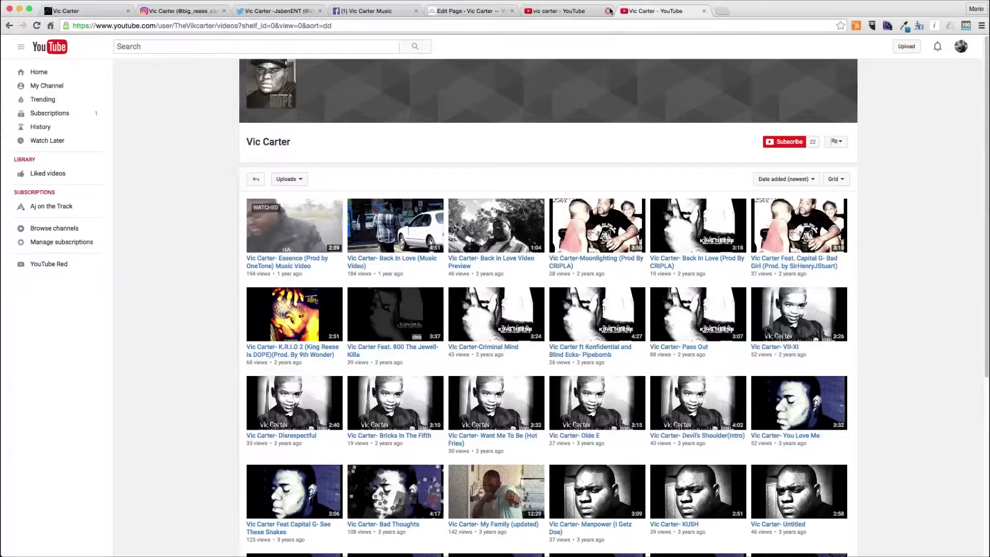
pyautogui.rightClick(393, 216)
pyautogui.click(429, 266)
pyautogui.click(461, 11)
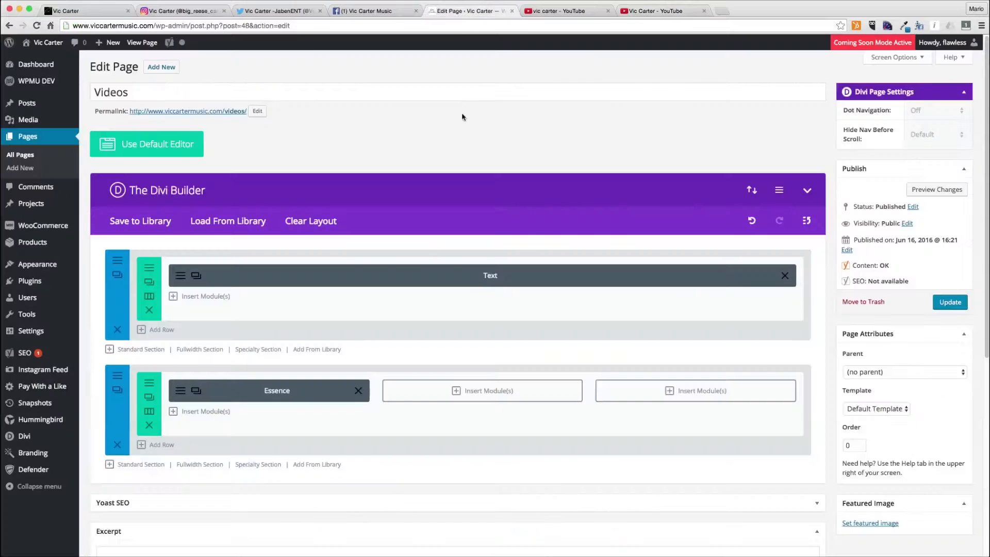
# - Insert a Video module into the second column with the Back In Love video URL, label it Back in Love, and save
pyautogui.click(432, 388)
pyautogui.scroll(-5, 661, 461)
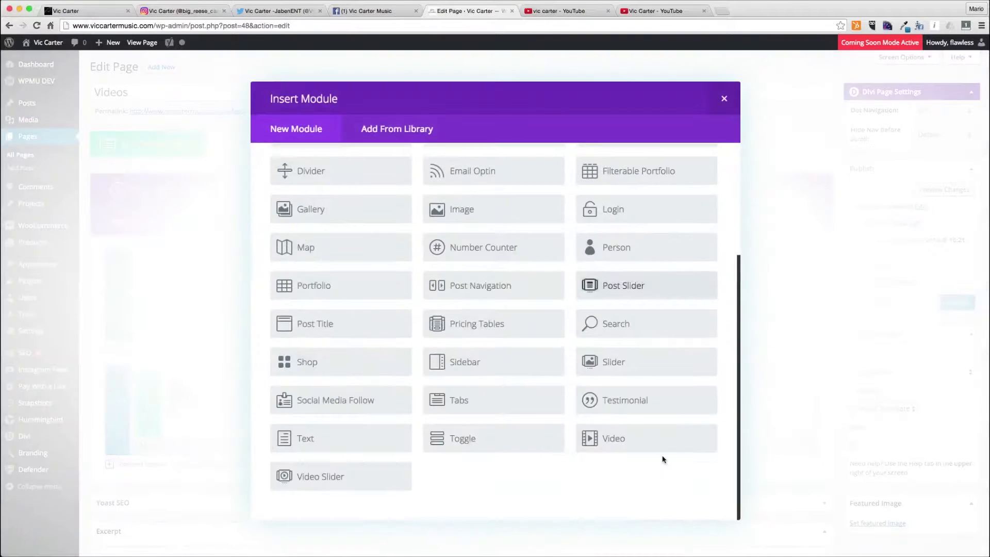
pyautogui.click(646, 442)
pyautogui.click(431, 175)
pyautogui.press('super+v')
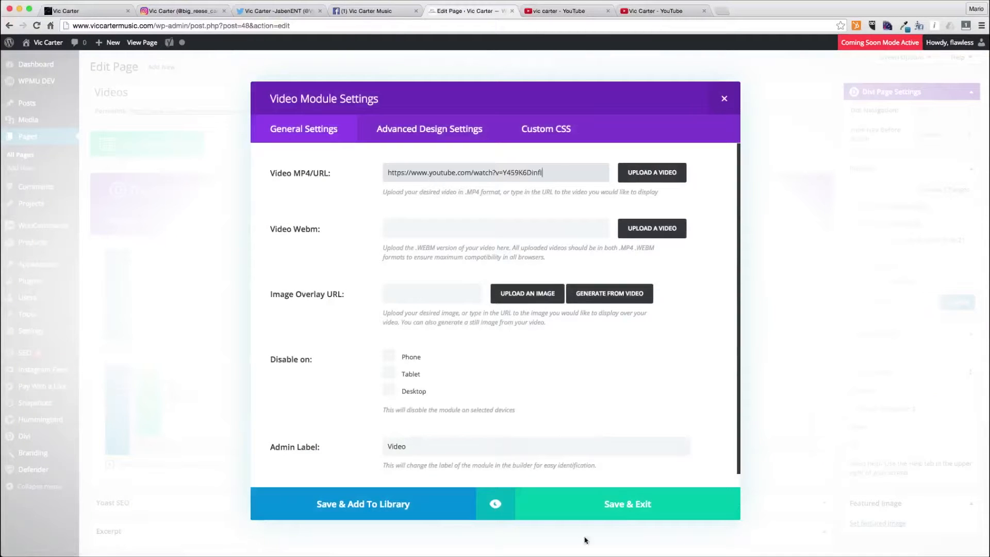
pyautogui.tripleClick(474, 447)
pyautogui.write('Back in Love')
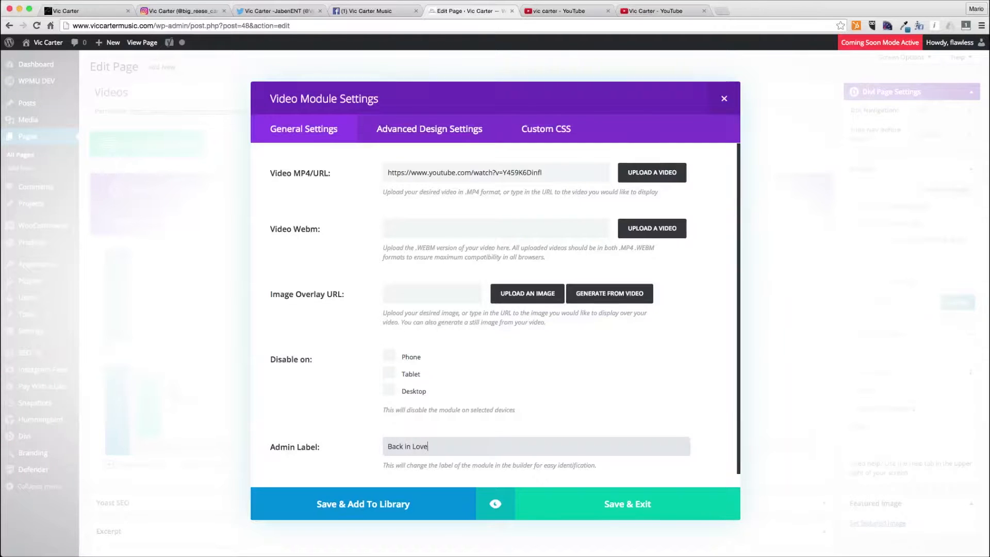
pyautogui.click(627, 504)
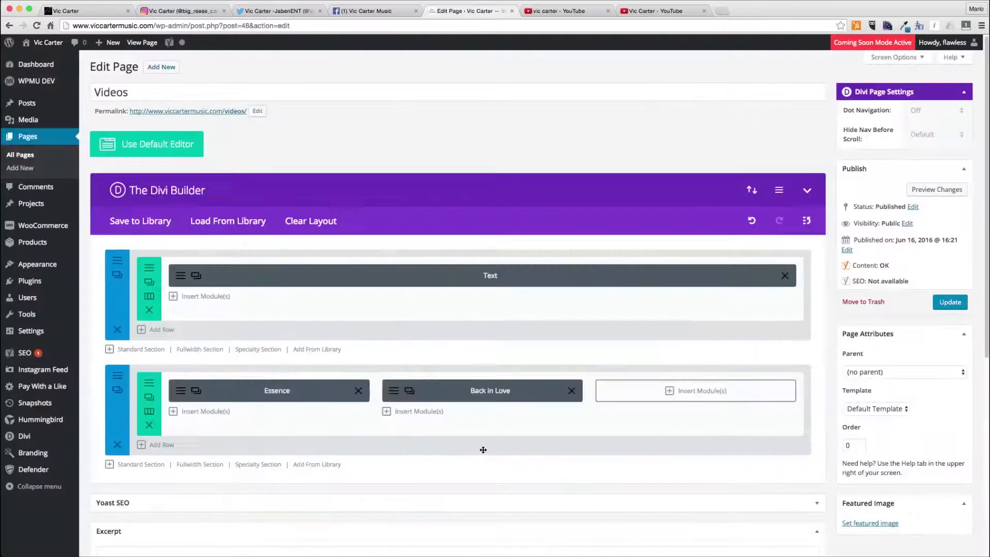
# - Add a Video module to the third column and copy the link of the Time Has Come music video from the YouTube search results
pyautogui.click(636, 393)
pyautogui.scroll(-3, 654, 470)
pyautogui.click(629, 435)
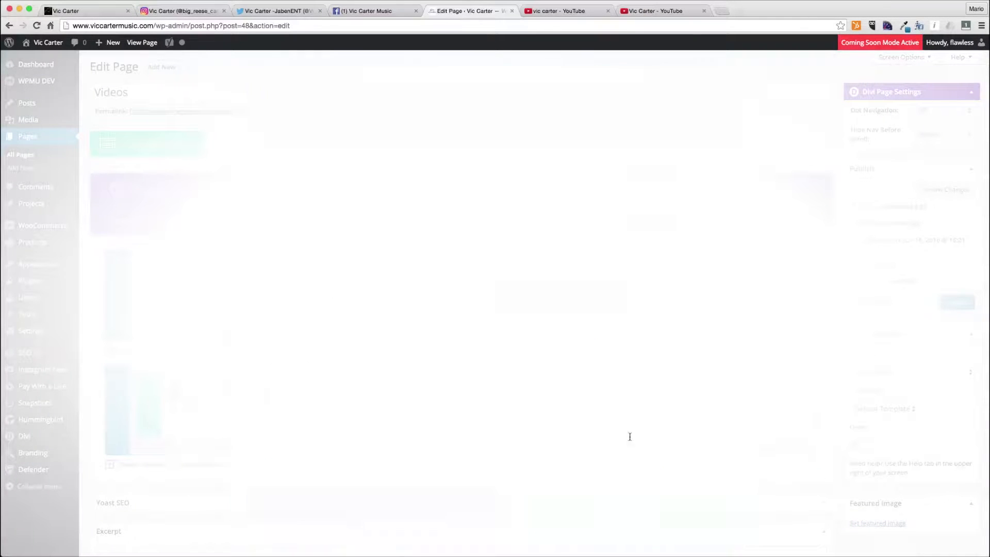
pyautogui.click(578, 13)
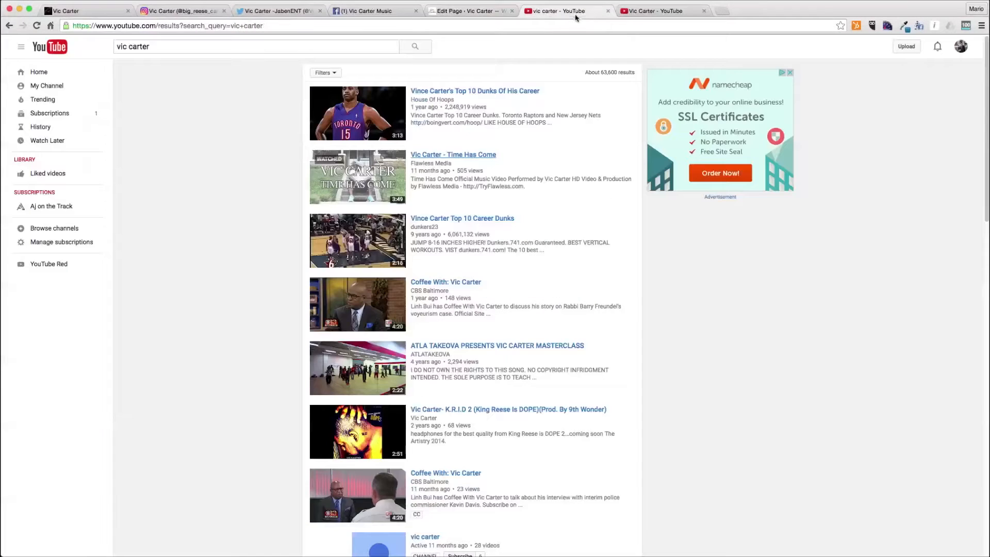
pyautogui.rightClick(433, 155)
pyautogui.click(471, 200)
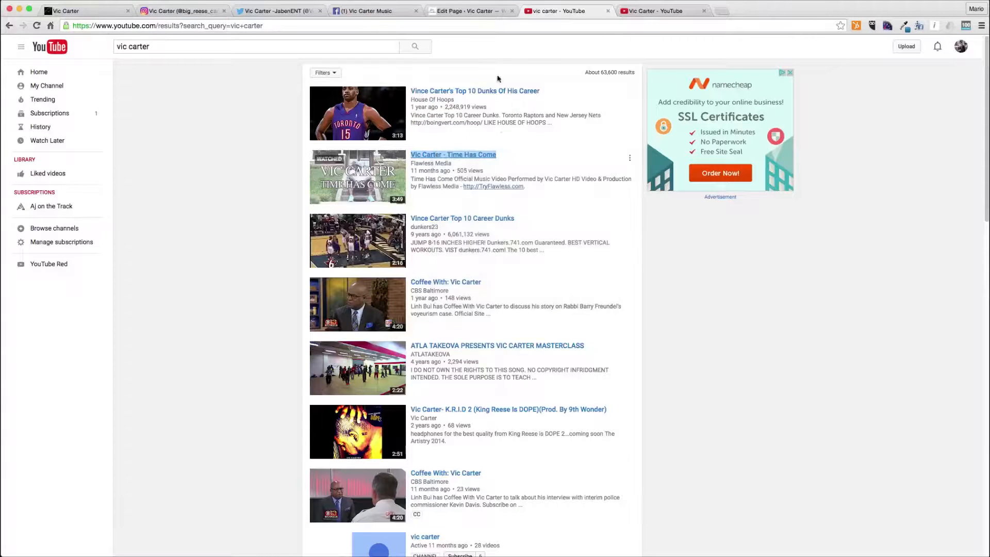
# - Paste the Time Has Come URL into the Video module, set its admin label to Time Has Come, and save
pyautogui.click(471, 11)
pyautogui.press('super+v')
pyautogui.press('Tab')
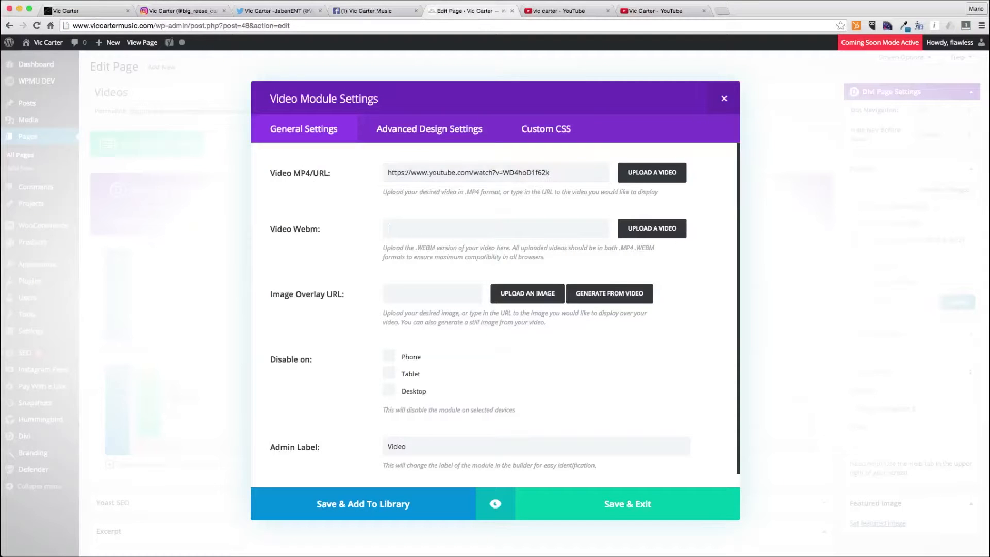
pyautogui.press('Tab')
pyautogui.press('Tab')
pyautogui.write('The')
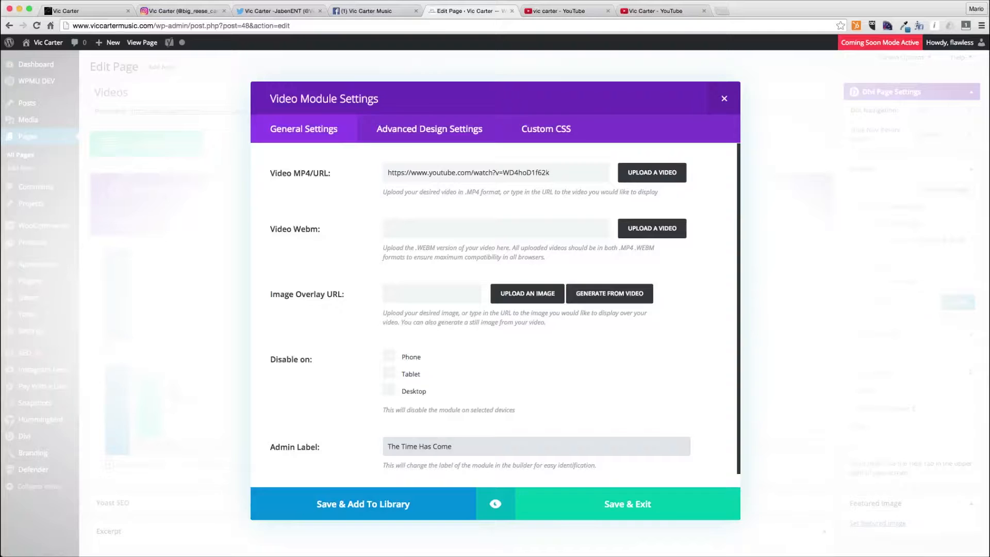
pyautogui.click(562, 11)
pyautogui.click(467, 11)
pyautogui.click(402, 446)
pyautogui.press('BackSpace')
pyautogui.press('BackSpace')
pyautogui.press('BackSpace')
pyautogui.press('BackSpace')
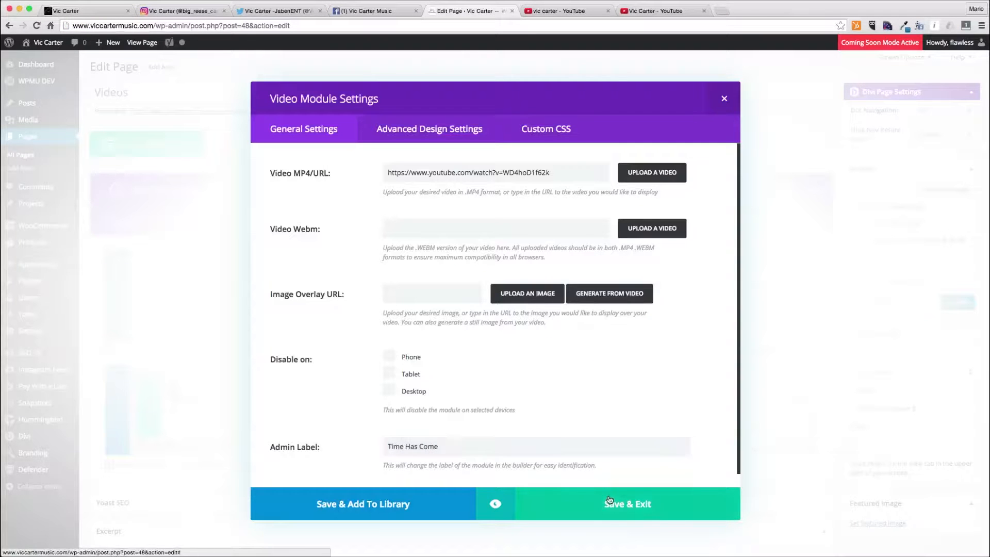
pyautogui.click(610, 499)
# - Move the Time Has Come module to the first column and add a centered Text module reading The Time Has Come beneath it
pyautogui.moveTo(634, 394); pyautogui.dragTo(705, 387)
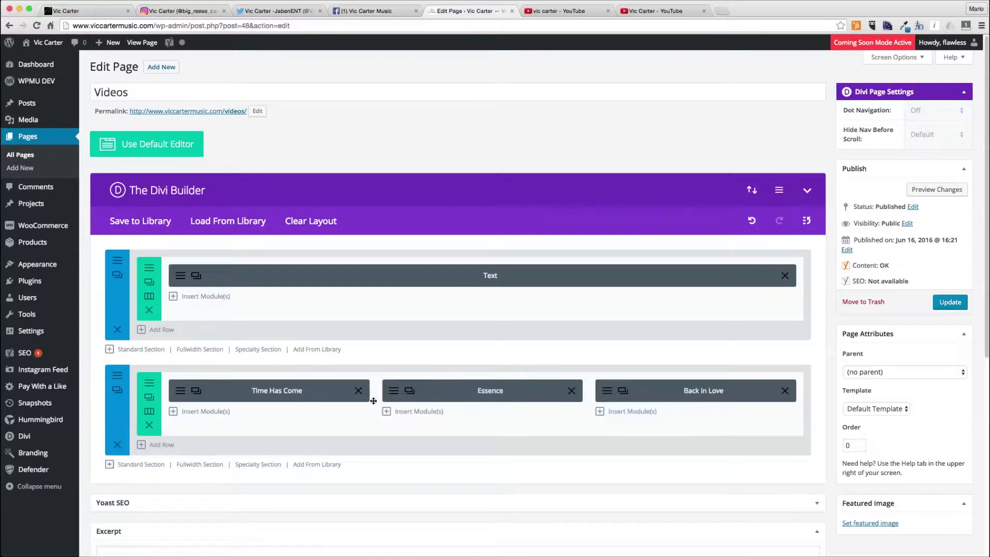
pyautogui.click(200, 412)
pyautogui.scroll(-4, 447, 407)
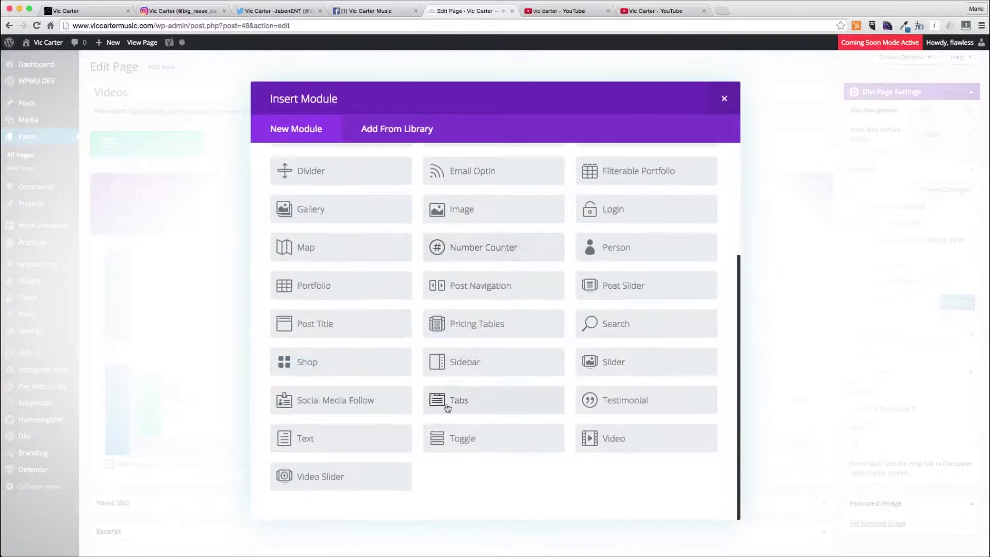
pyautogui.click(350, 440)
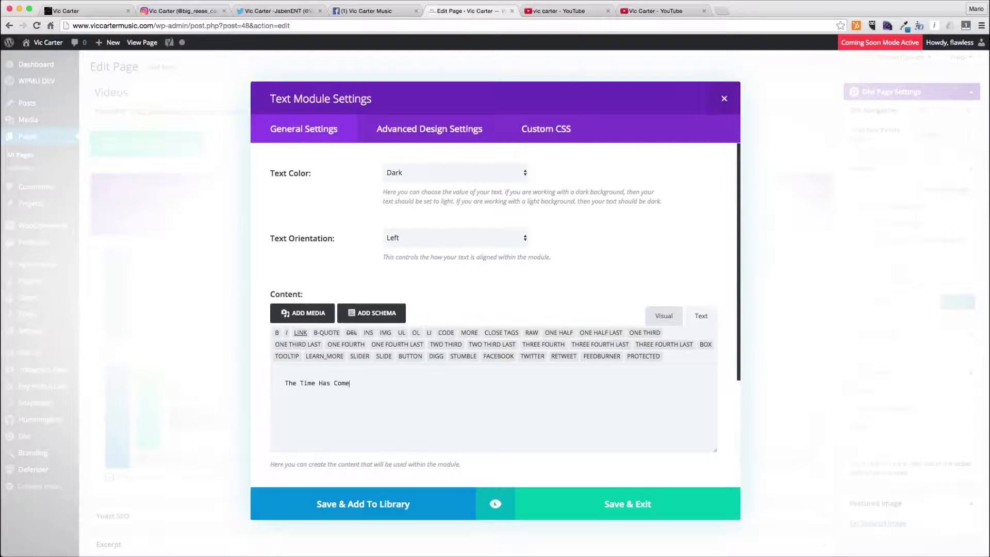
pyautogui.click(445, 237)
pyautogui.click(443, 246)
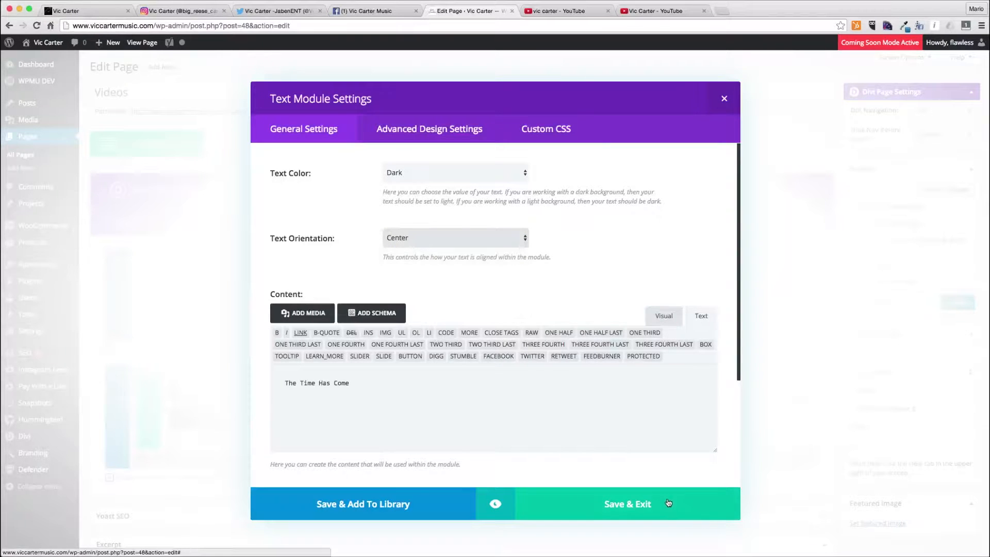
pyautogui.click(668, 501)
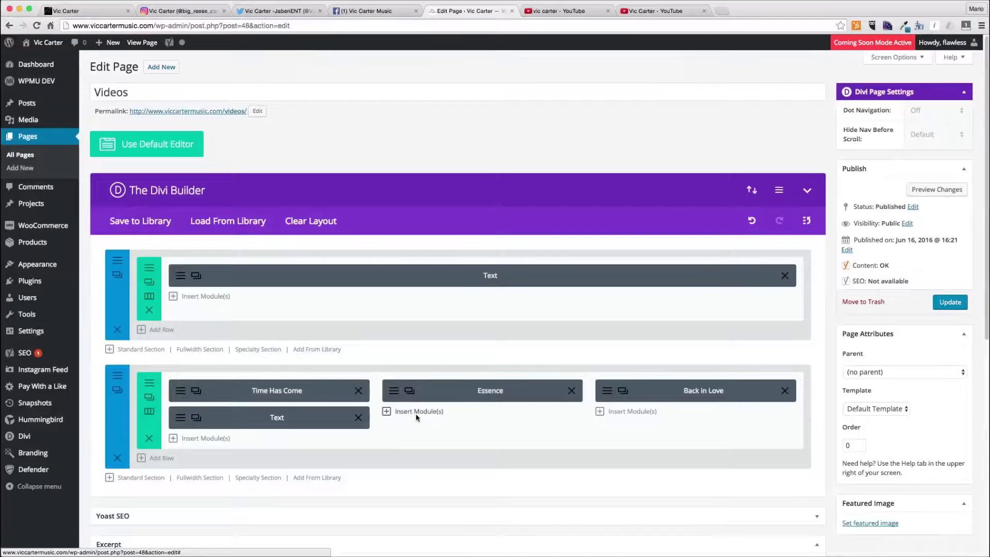
# - Add a centered Text module reading Essence beneath the Essence video in the second column
pyautogui.click(415, 413)
pyautogui.scroll(-5, 495, 459)
pyautogui.click(346, 451)
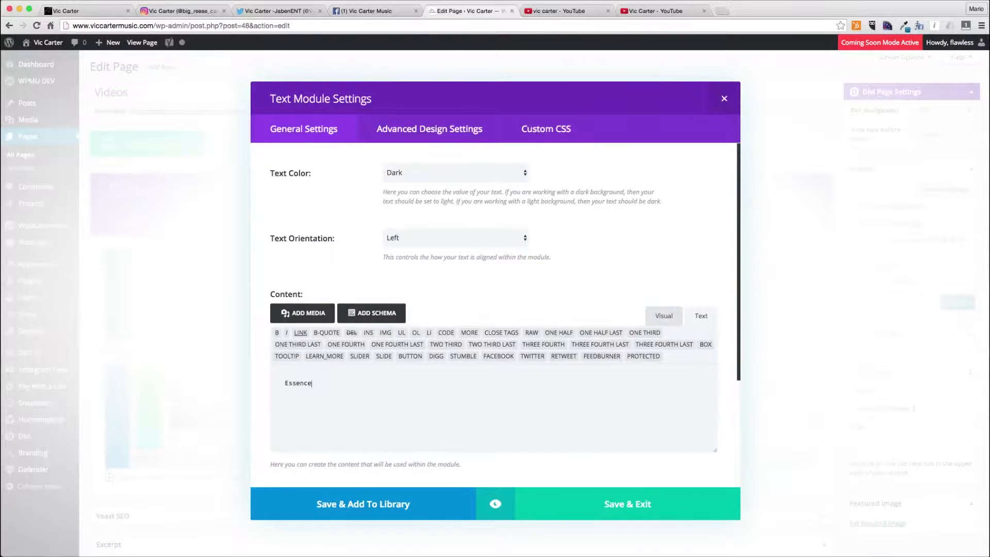
pyautogui.click(454, 238)
pyautogui.click(425, 246)
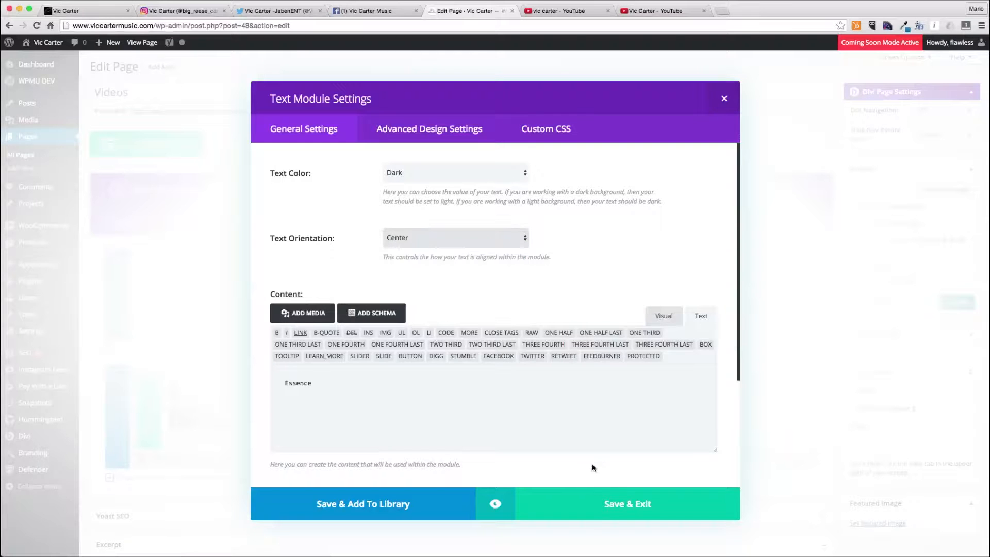
pyautogui.click(605, 516)
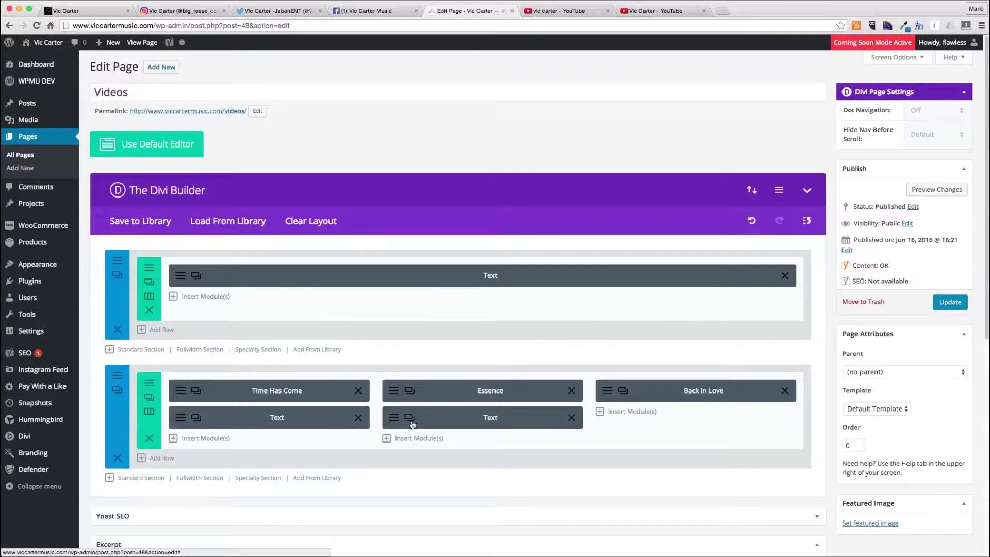
# - Copy the Text module into the third column and change its text to Back in Love
pyautogui.moveTo(569, 421); pyautogui.dragTo(612, 429)
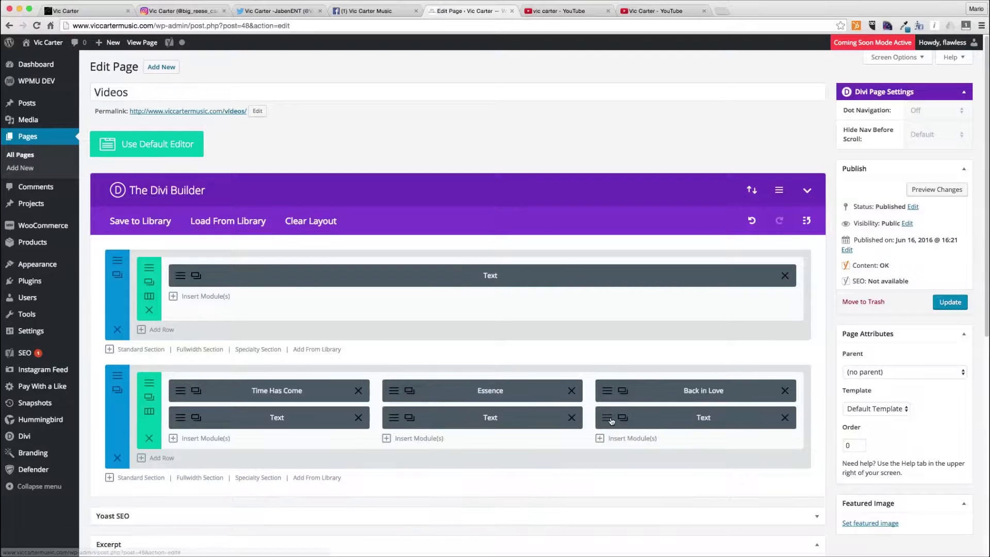
pyautogui.click(611, 428)
pyautogui.press('super+a')
pyautogui.write('B')
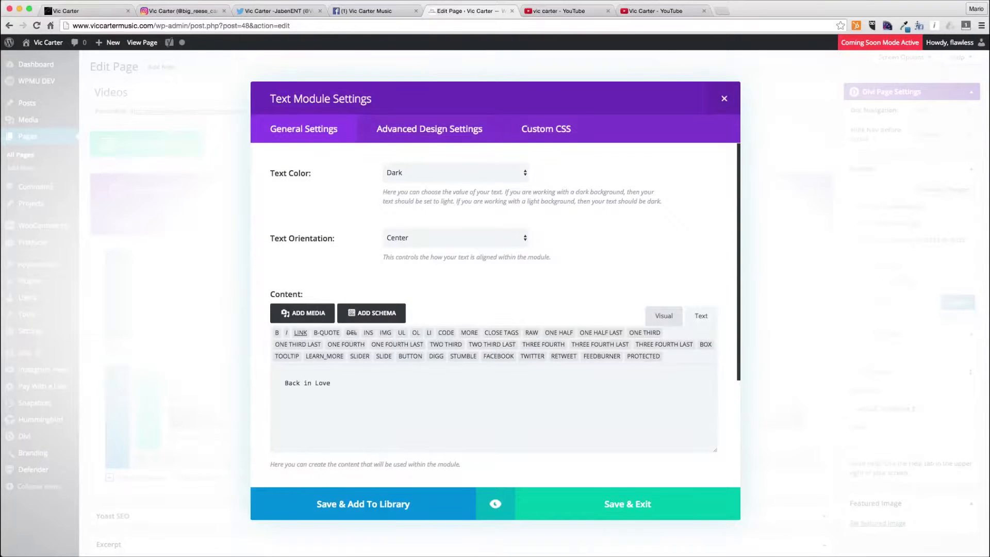
pyautogui.click(608, 504)
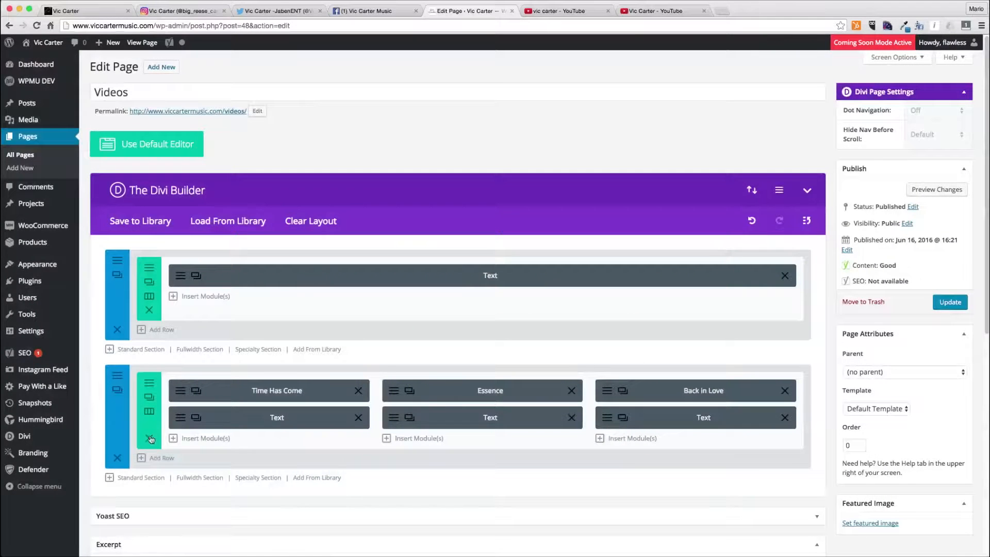
# - Add a new standard section below and set its background color to #e1e1e1
pyautogui.click(142, 477)
pyautogui.click(356, 211)
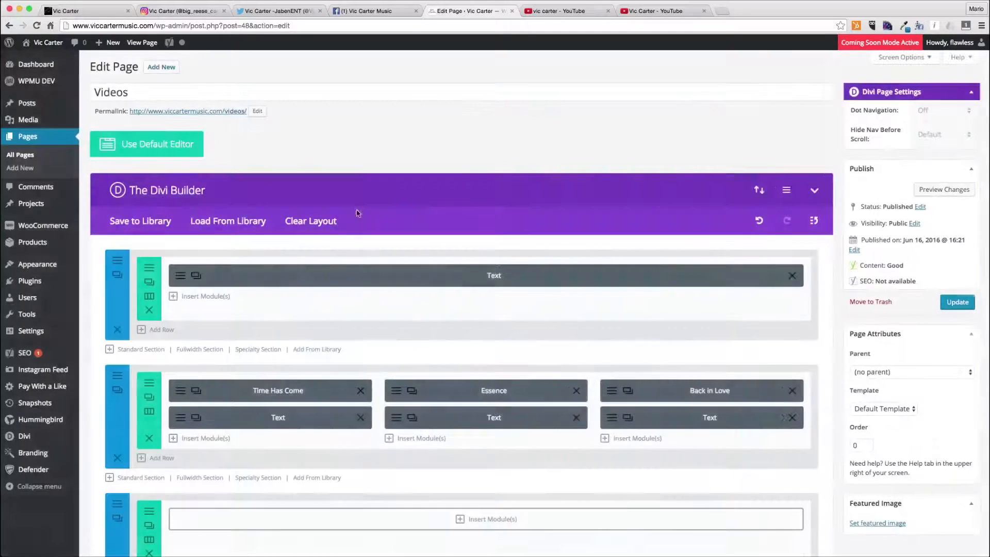
pyautogui.click(117, 504)
pyautogui.click(462, 299)
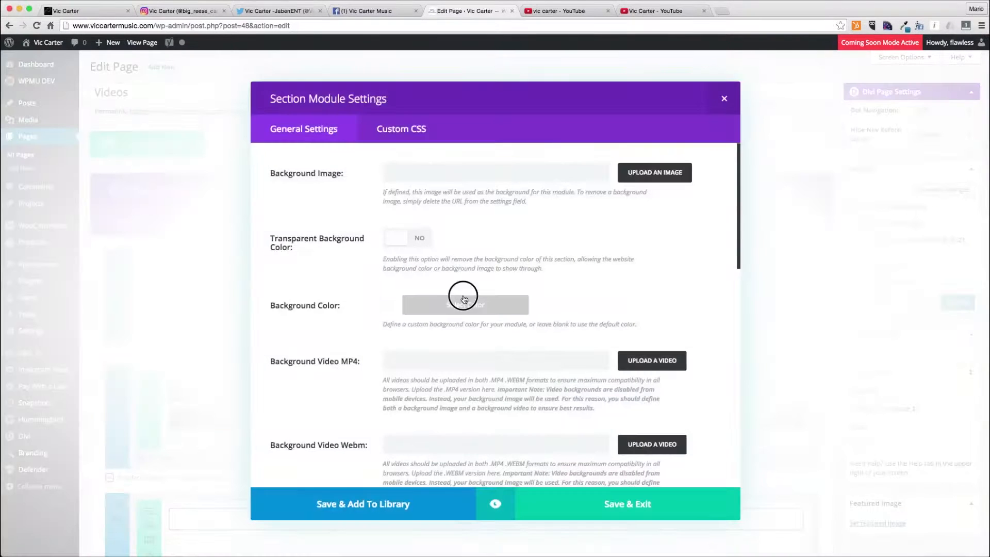
pyautogui.click(416, 423)
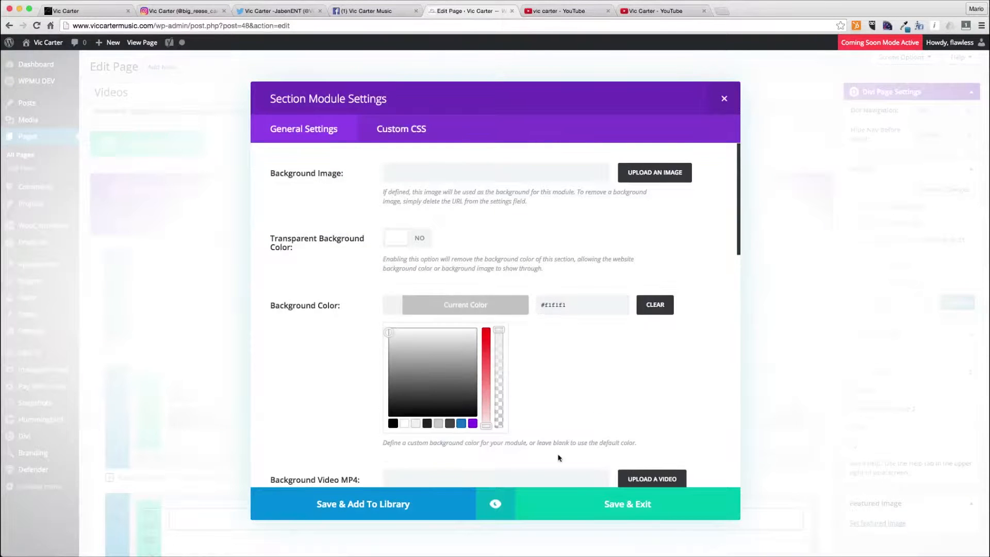
pyautogui.click(602, 507)
# - Insert a Call To Action module into the new section's row
pyautogui.scroll(-10, 579, 448)
pyautogui.scroll(3, 354, 292)
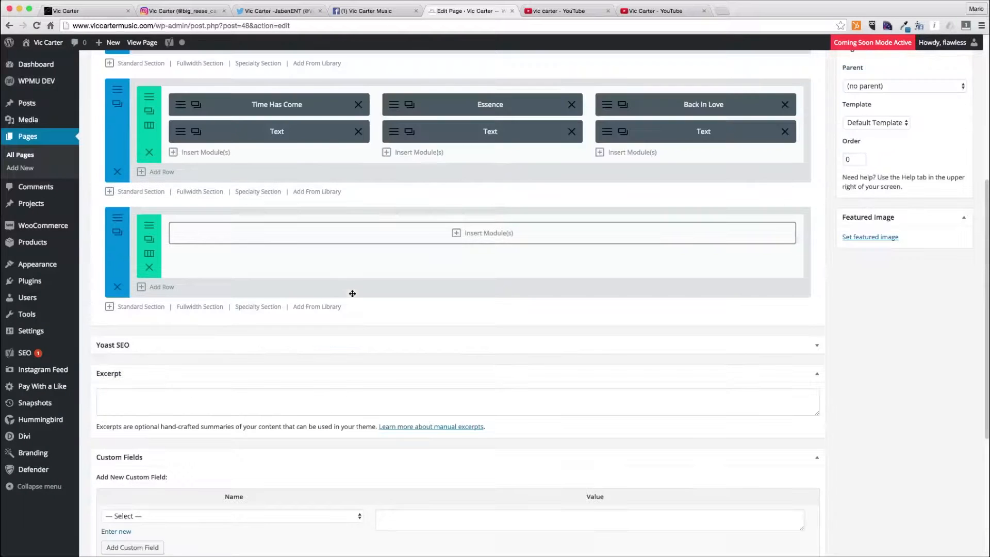
pyautogui.click(150, 255)
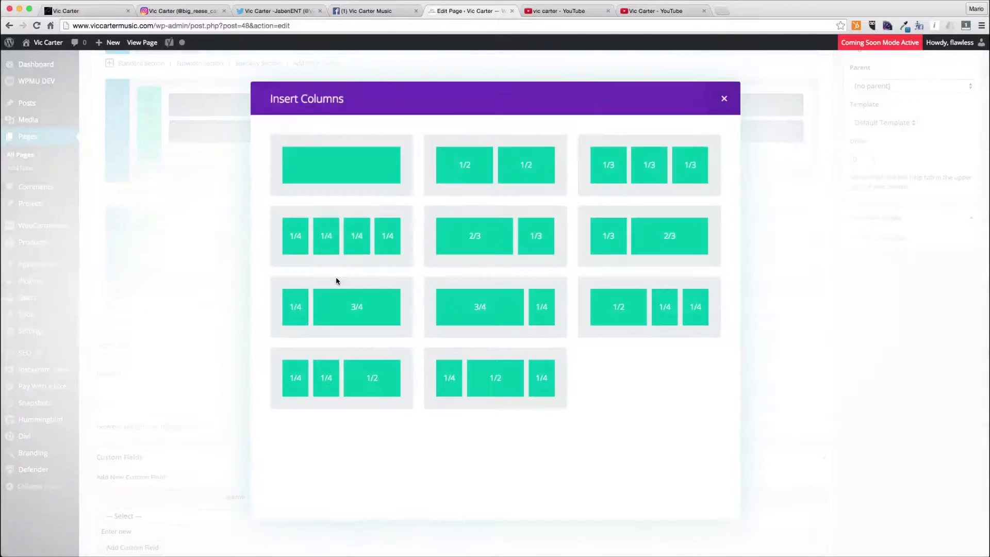
pyautogui.click(662, 242)
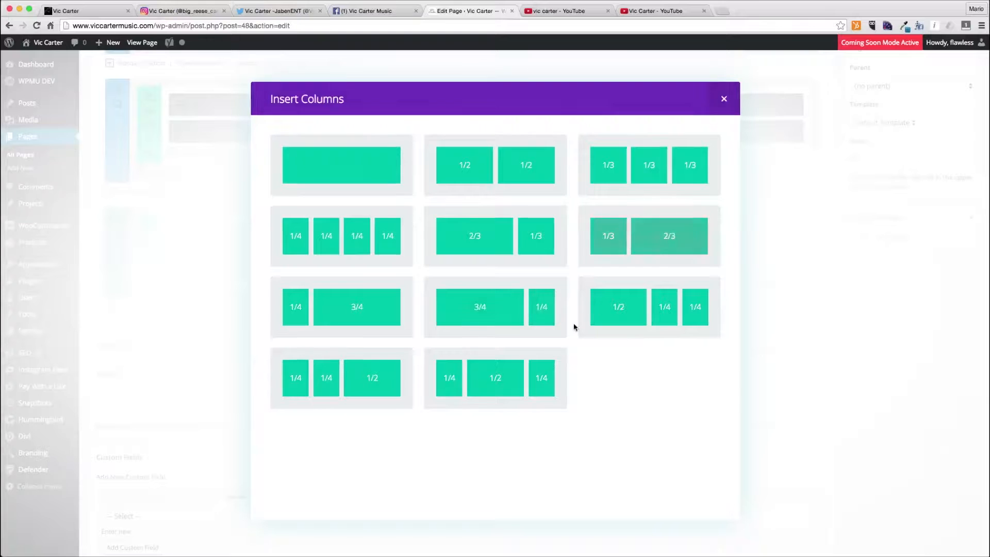
pyautogui.click(563, 233)
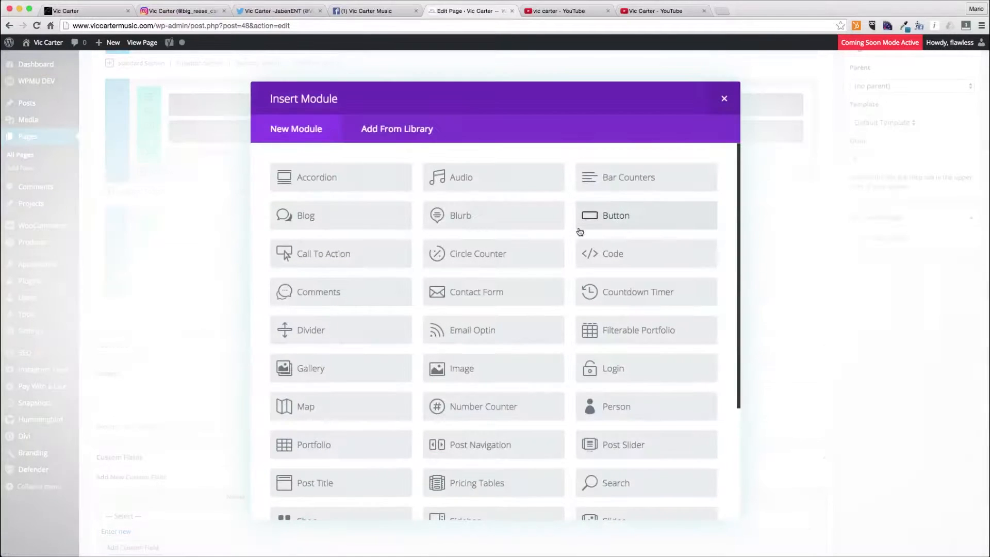
pyautogui.click(367, 268)
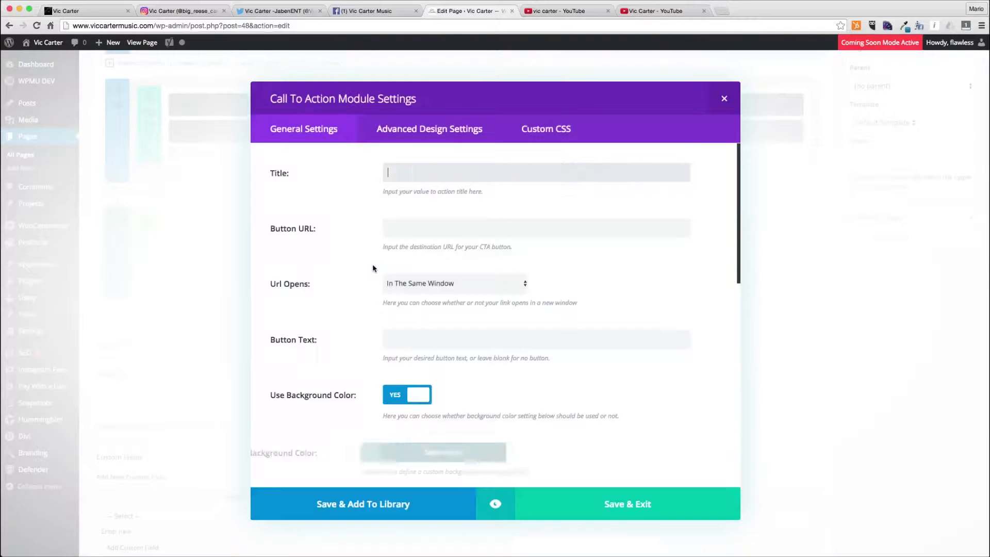
# - Set the Call To Action title to Feature Vic Carter, button URL to /contact/, and button text to Get in Touch
pyautogui.click(449, 288)
pyautogui.click(433, 170)
pyautogui.write('Feature Vic')
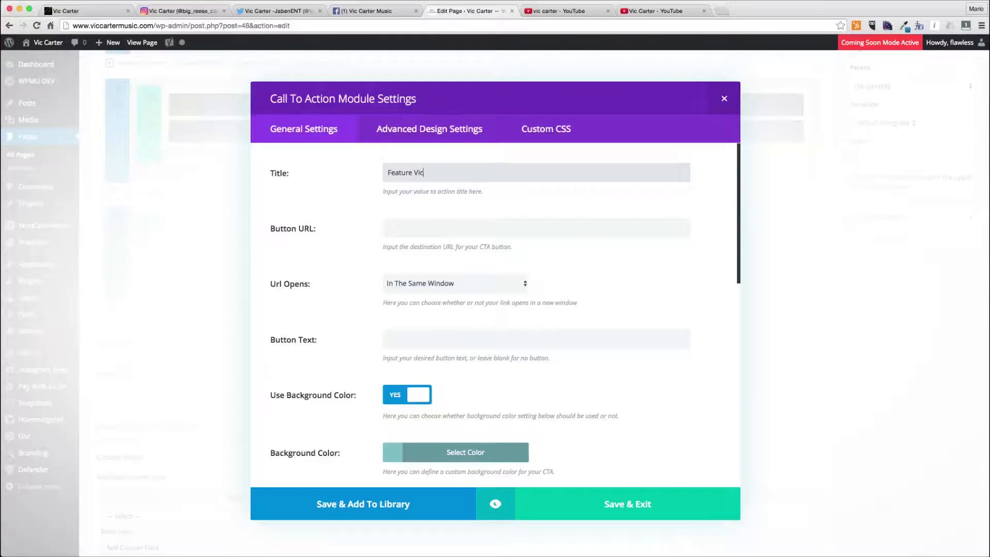
pyautogui.press('Tab')
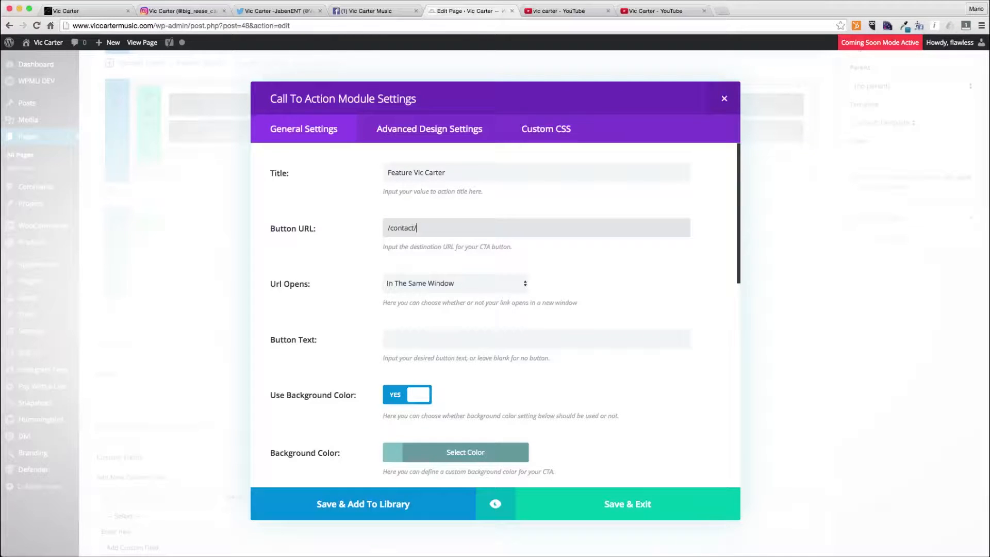
pyautogui.press('Tab')
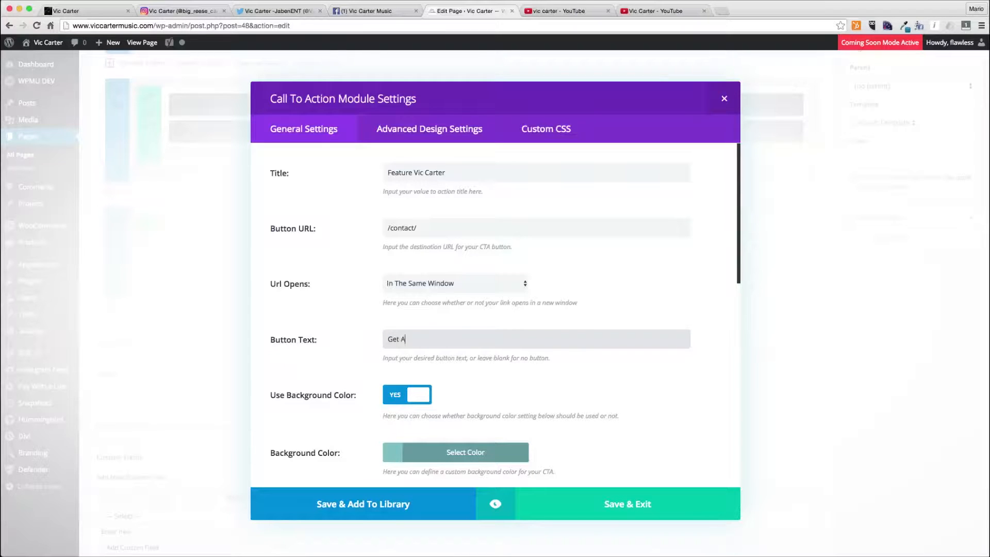
pyautogui.press('Tab')
pyautogui.press('Tab')
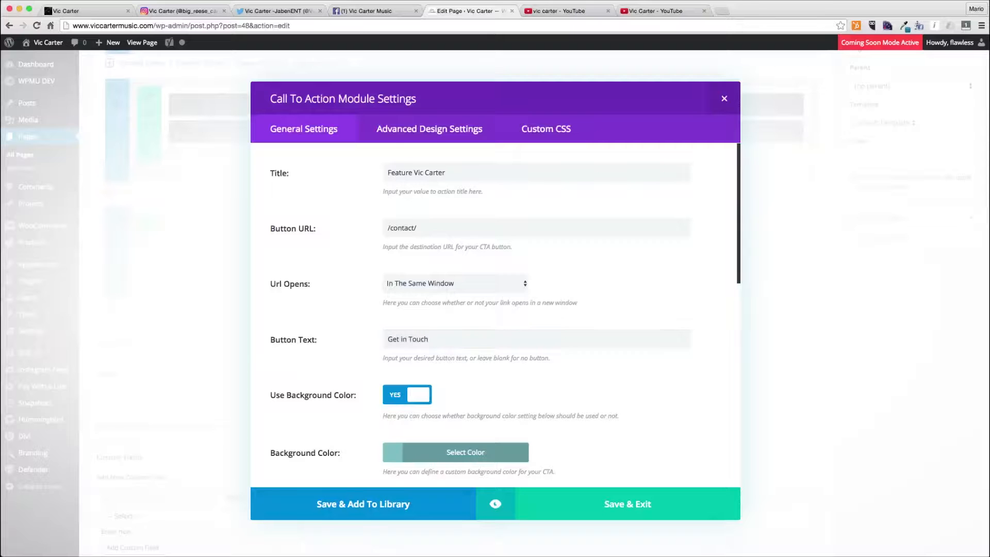
# - Set the Call To Action's text orientation to Center
pyautogui.click(422, 315)
pyautogui.click(418, 328)
pyautogui.click(413, 203)
pyautogui.click(426, 347)
pyautogui.click(426, 344)
pyautogui.scroll(-2, 416, 381)
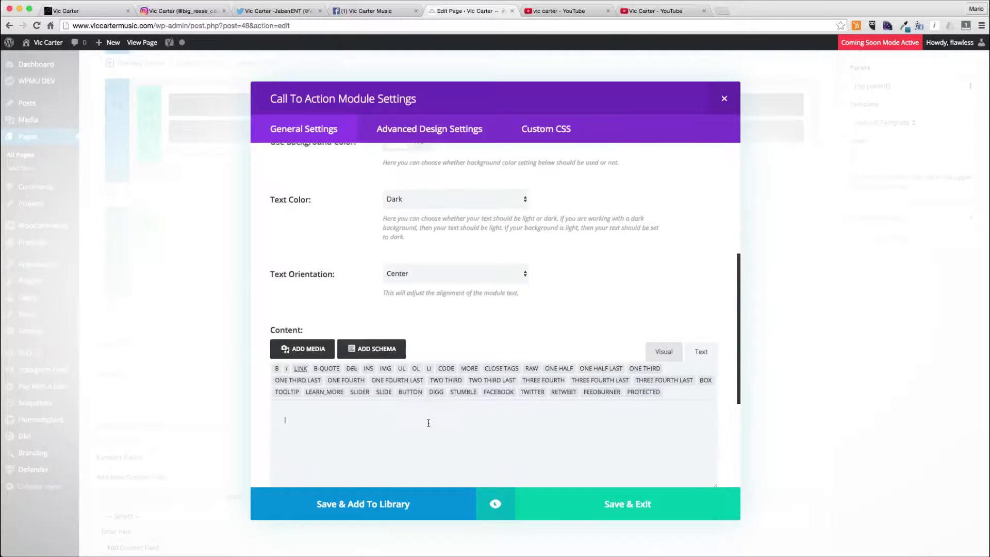
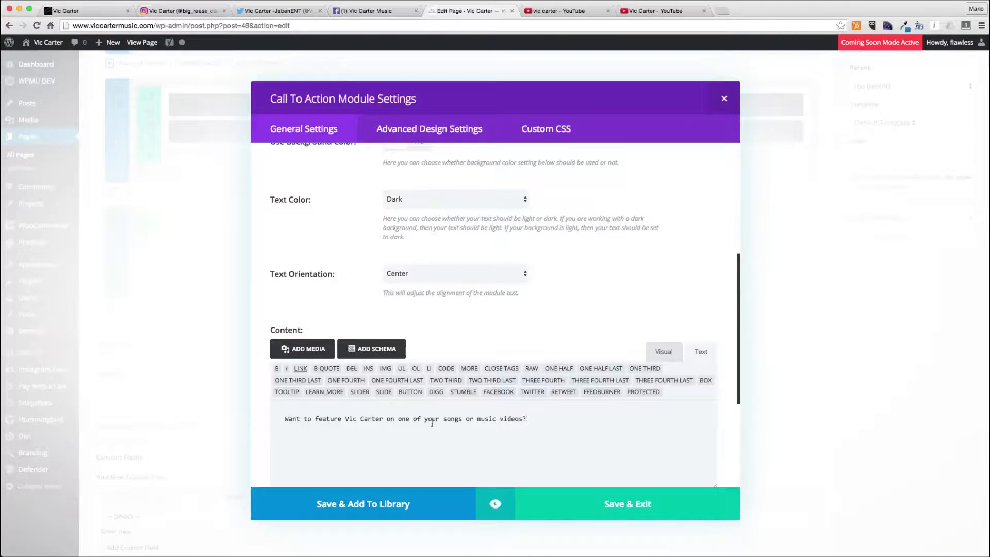
# - Finish the call-to-action content text ending with 'Click the button and reach out!' and save the module
pyautogui.write('in one of your')
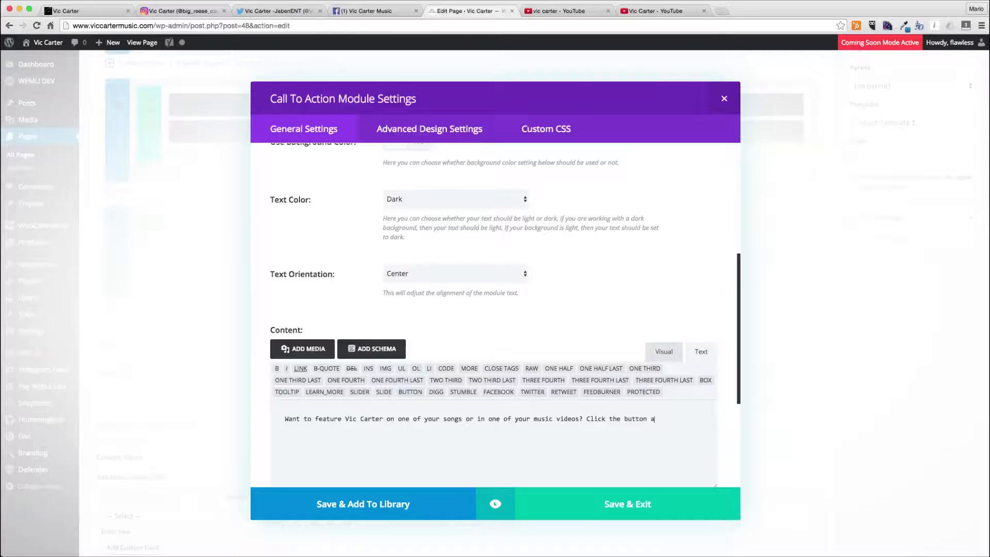
pyautogui.write('!')
pyautogui.click(594, 502)
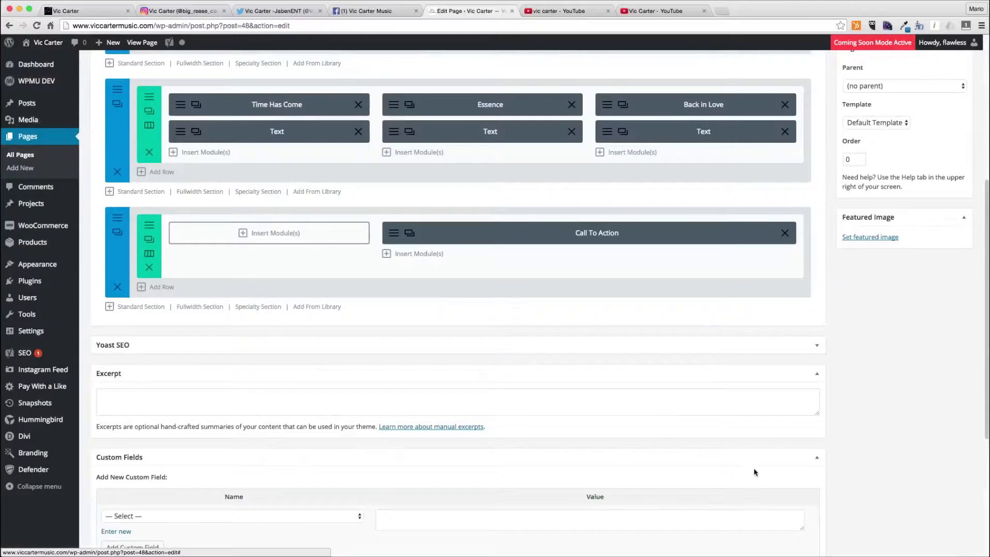
# - Update the Videos page to publish the changes
pyautogui.scroll(5, 754, 472)
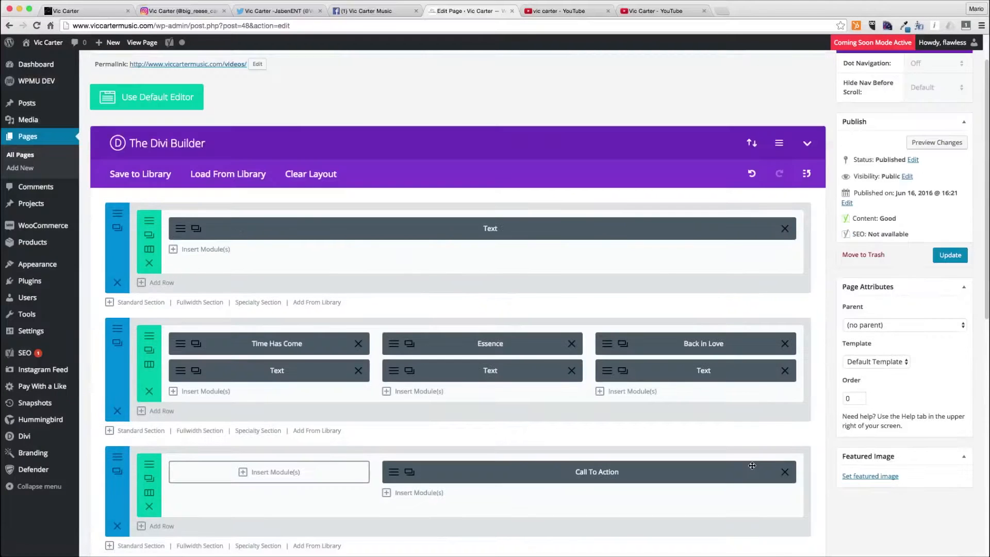
pyautogui.click(951, 256)
pyautogui.scroll(1, 929, 248)
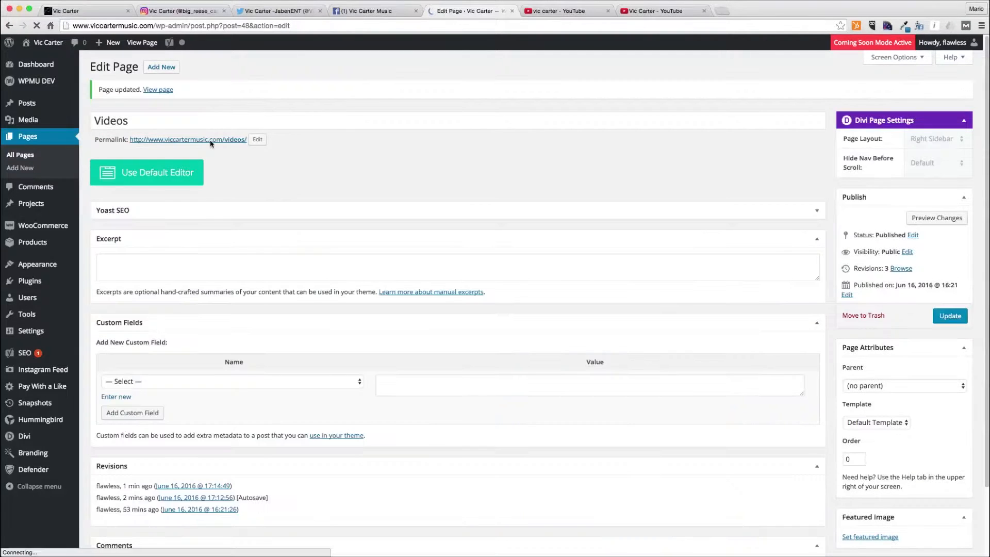
# - Open the live Videos page in a new tab and review its layout
pyautogui.keyDown('super'); pyautogui.click(210, 141); pyautogui.keyUp('super')
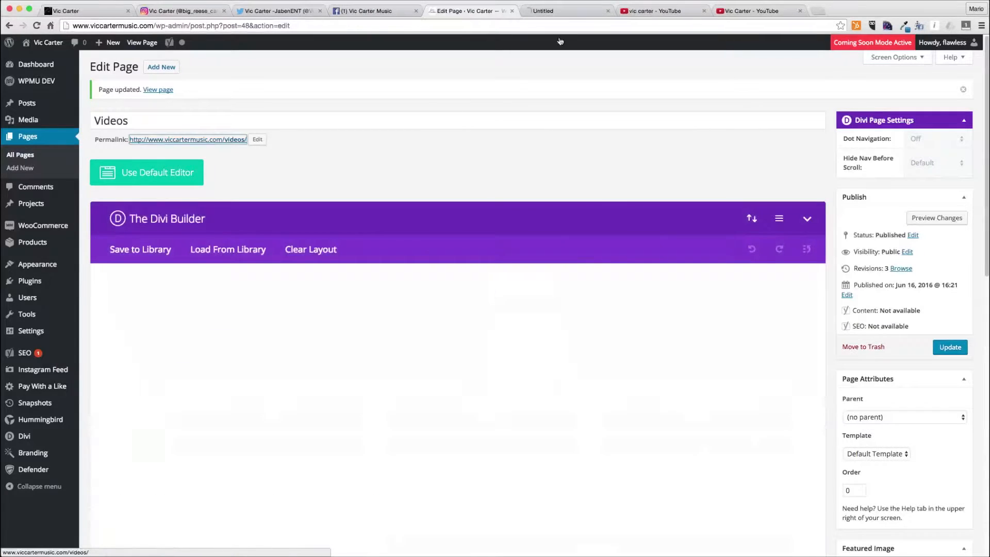
pyautogui.click(551, 16)
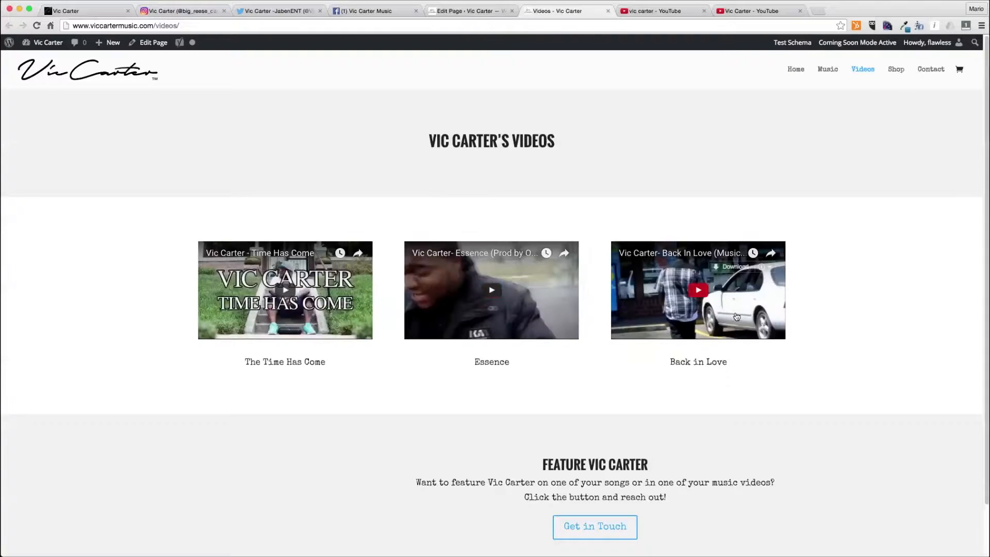
pyautogui.scroll(-2, 861, 328)
pyautogui.scroll(2, 860, 328)
pyautogui.scroll(-2, 860, 328)
pyautogui.scroll(2, 861, 329)
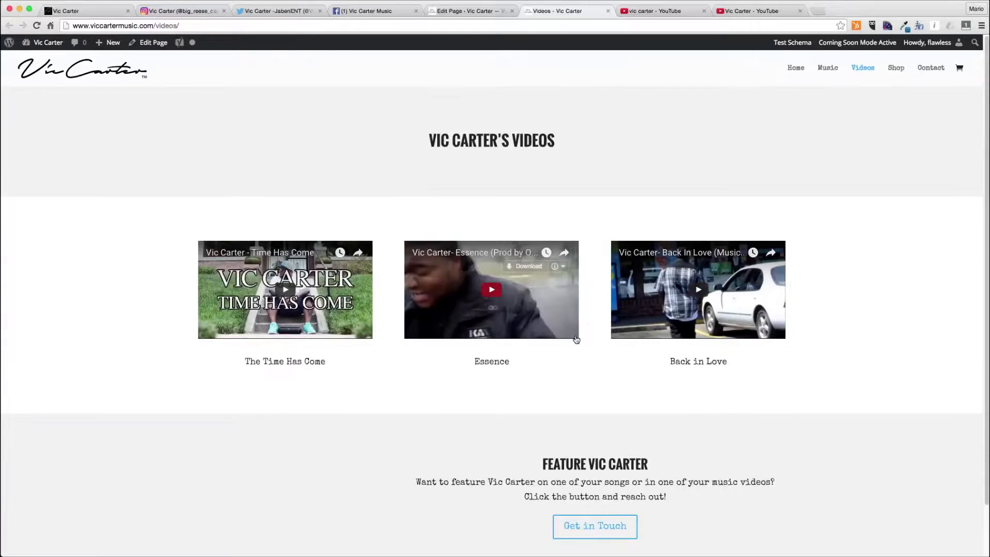
# - Close the preview tab and open the Contact page for editing from the pages list
pyautogui.press('super+w')
pyautogui.click(22, 156)
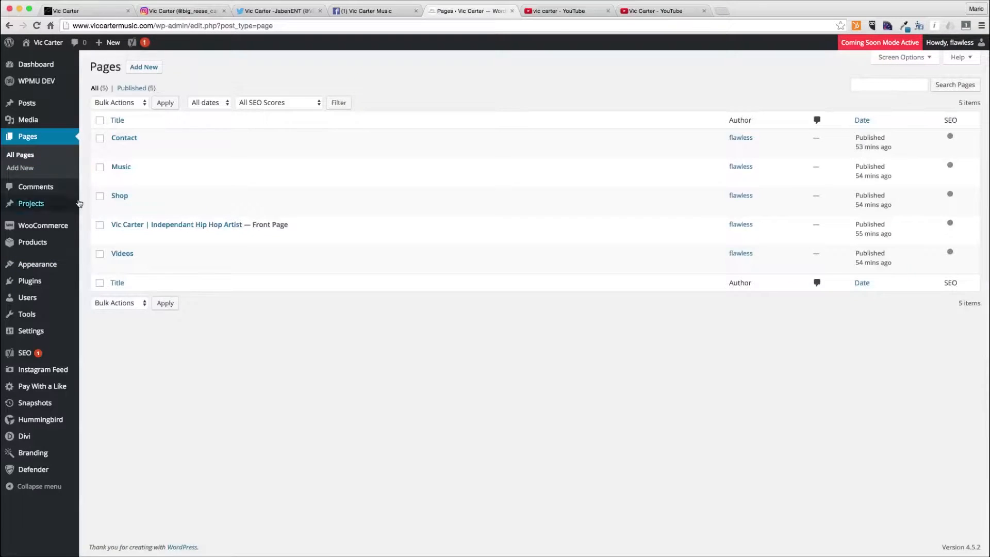
pyautogui.click(118, 150)
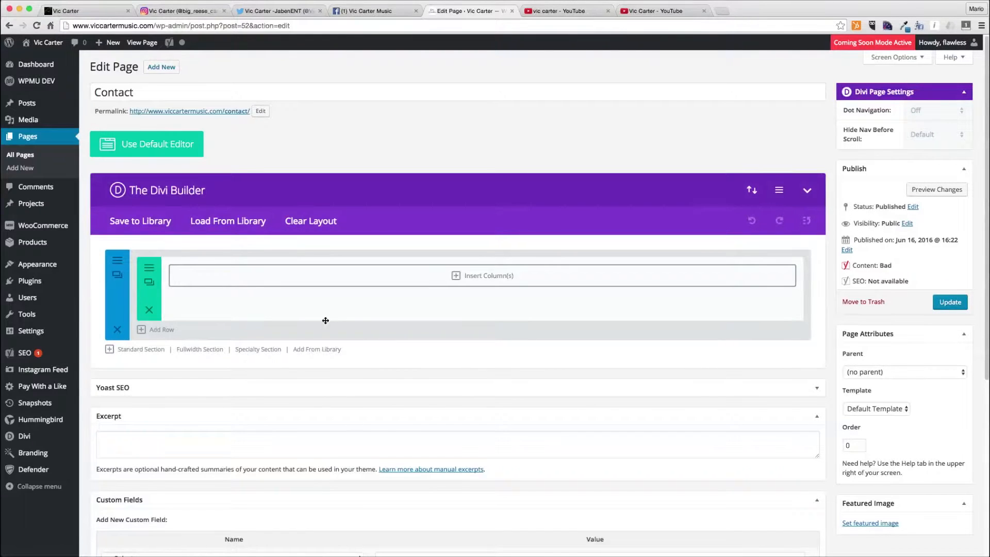
# - Give the Contact page's first row a single full-width column and insert a Text module into it
pyautogui.click(214, 274)
pyautogui.click(369, 177)
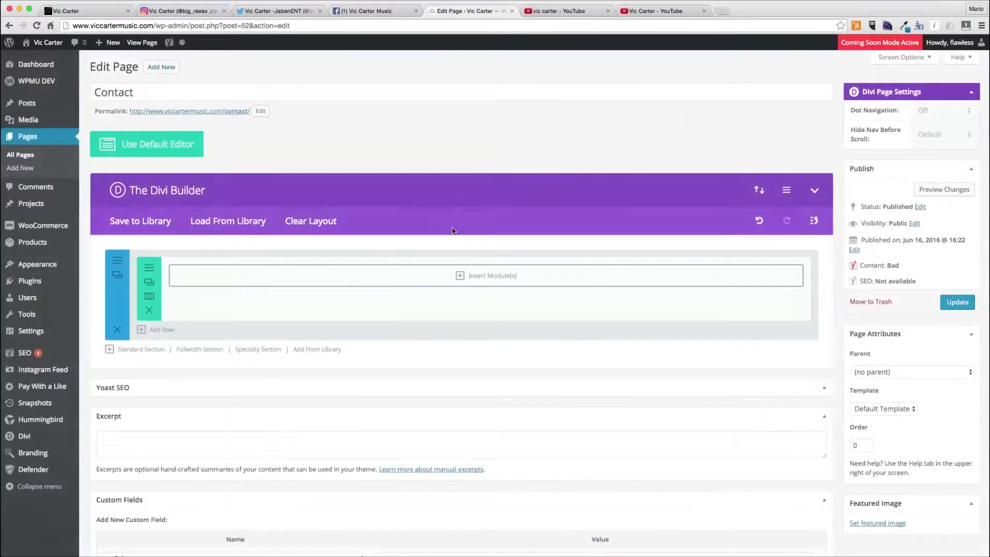
pyautogui.click(485, 275)
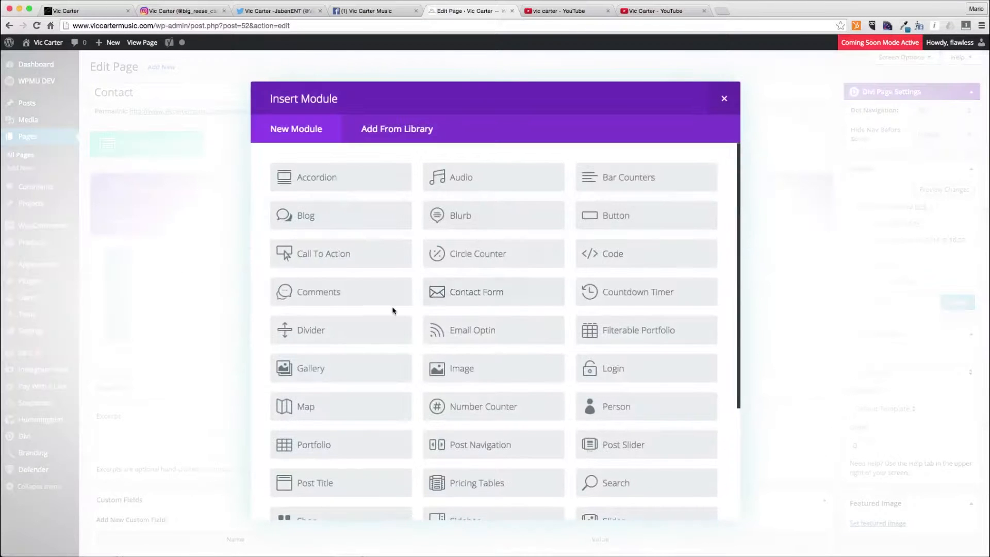
pyautogui.scroll(-3, 392, 310)
pyautogui.click(364, 512)
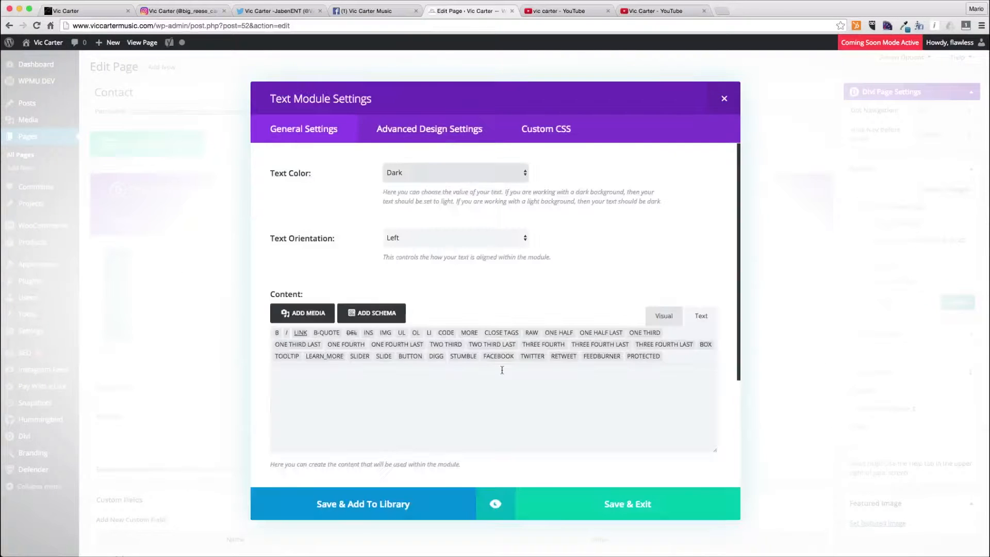
# - Center the text orientation, enter the heading <h1>Contact Vic Carter</h1>, and save the Text module
pyautogui.click(416, 239)
pyautogui.click(416, 246)
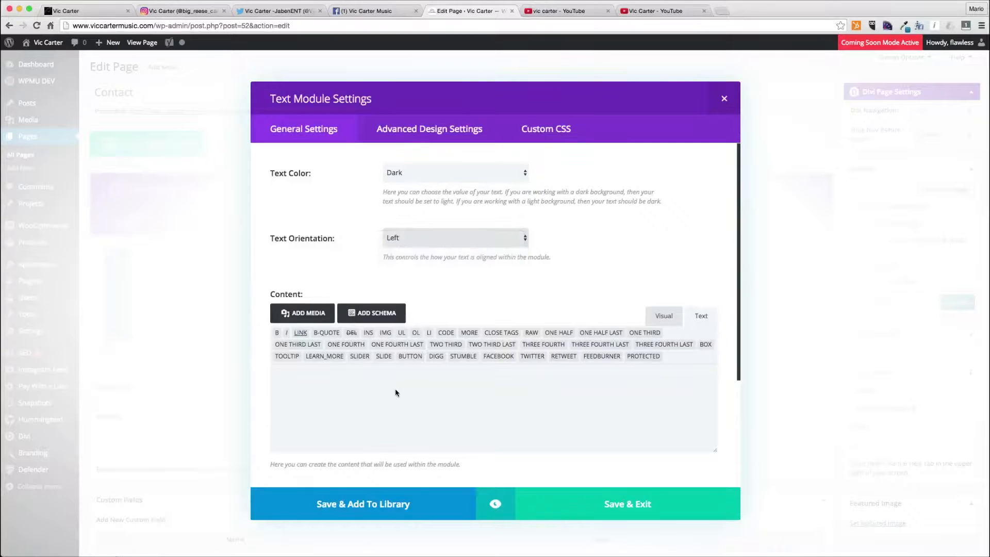
pyautogui.click(384, 402)
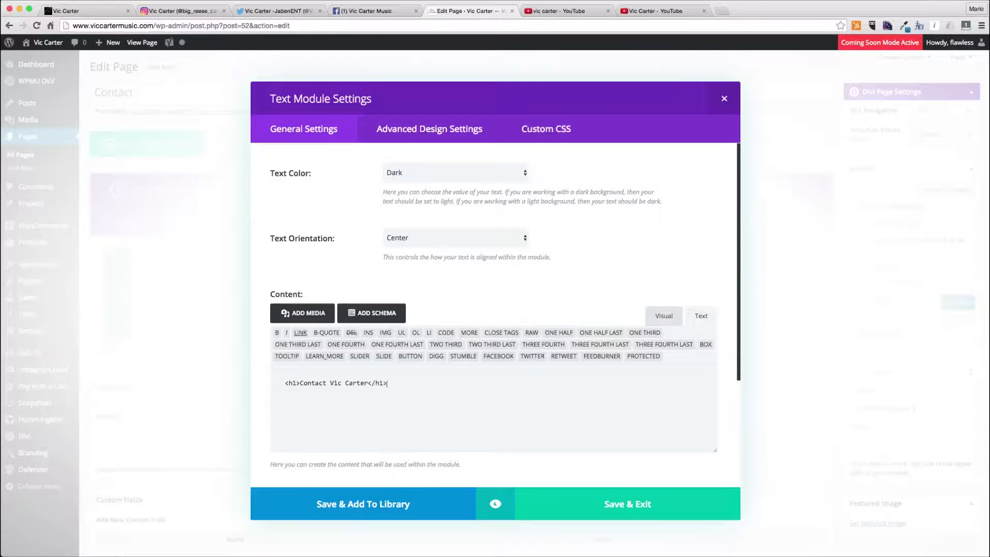
pyautogui.click(645, 508)
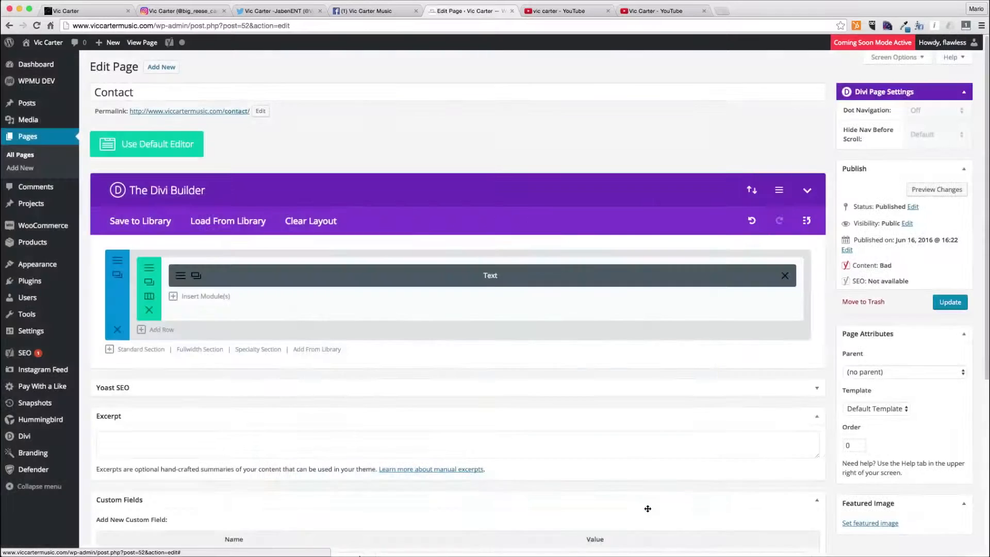
# - Add a new row with a 2/3 and 1/3 column layout
pyautogui.click(150, 329)
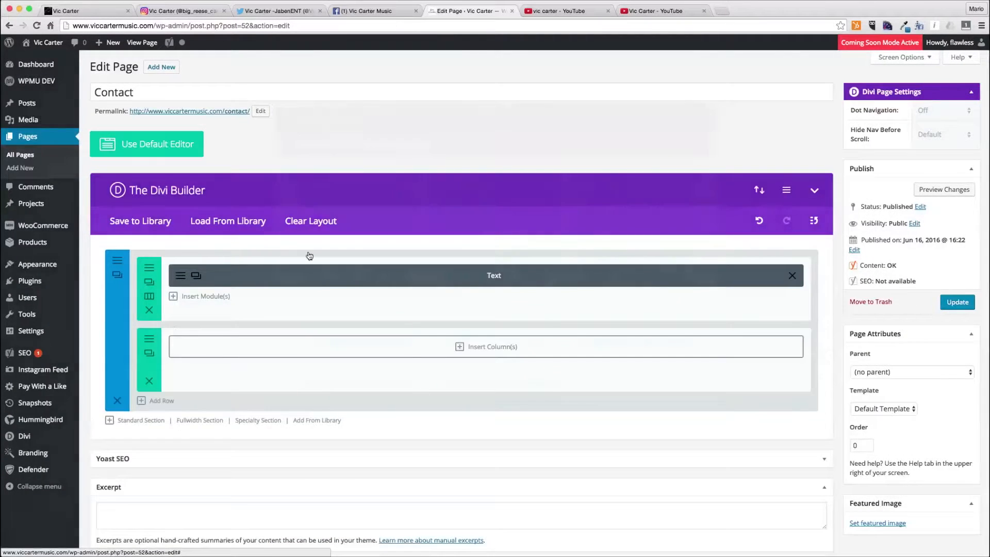
pyautogui.click(486, 346)
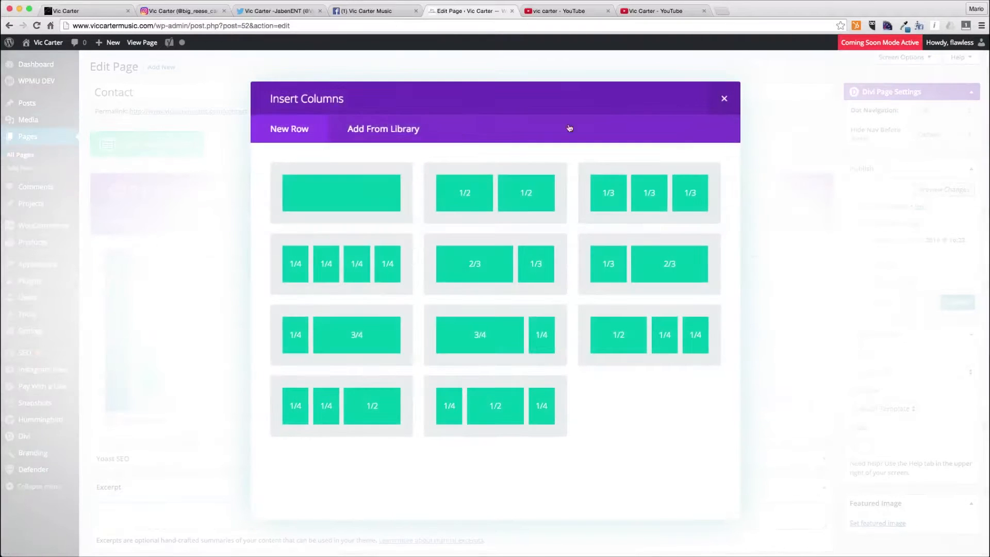
pyautogui.click(497, 276)
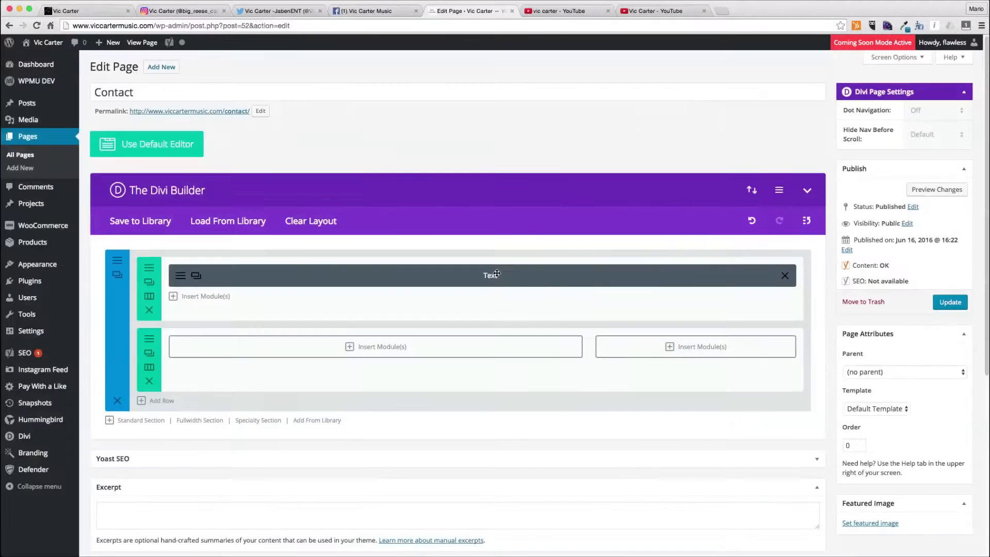
# - Insert a Contact Form module with its default Name, Email and Message fields into the wider column
pyautogui.click(447, 347)
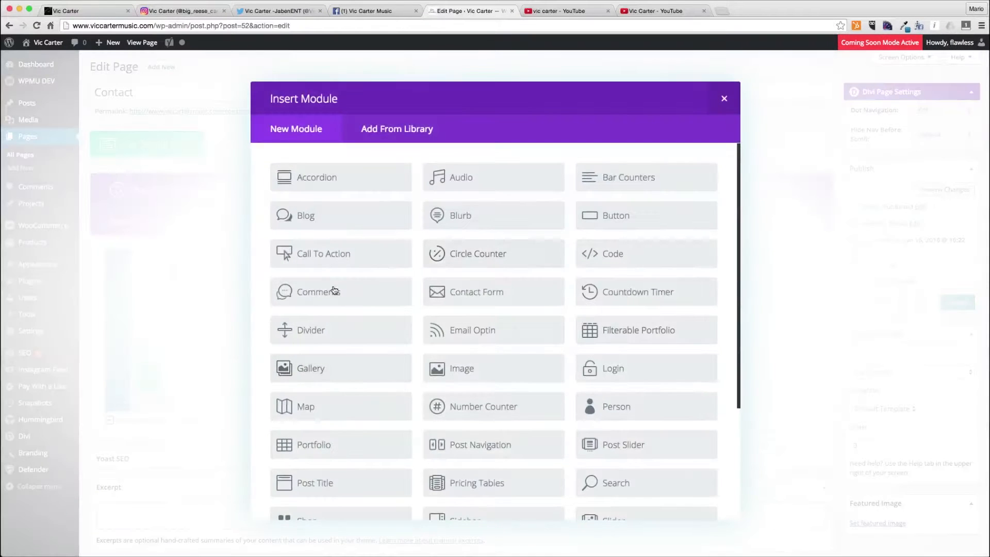
pyautogui.scroll(-5, 323, 304)
pyautogui.scroll(5, 444, 304)
pyautogui.click(496, 287)
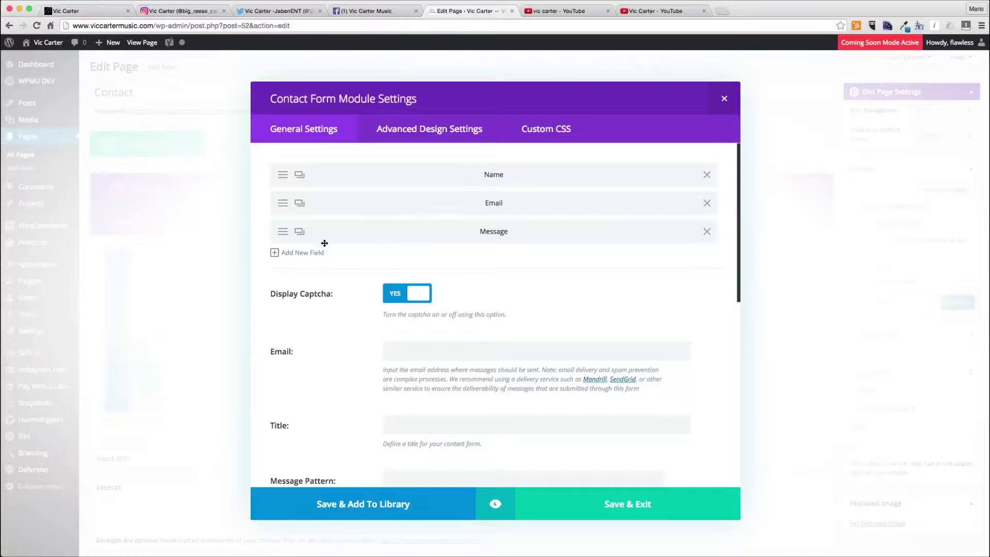
pyautogui.click(601, 500)
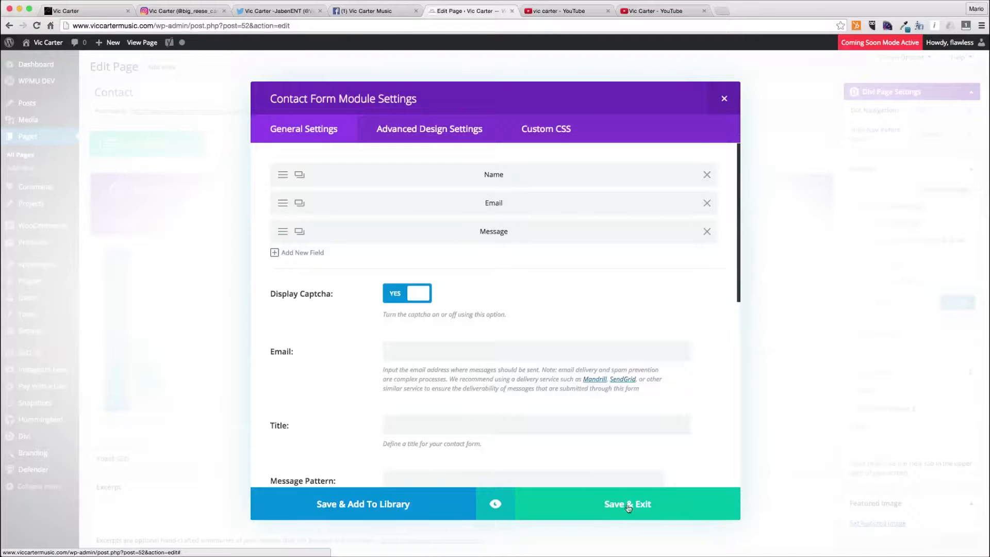
# - Insert a Social Media Follow module into the narrower column and start adding a new social network
pyautogui.click(685, 347)
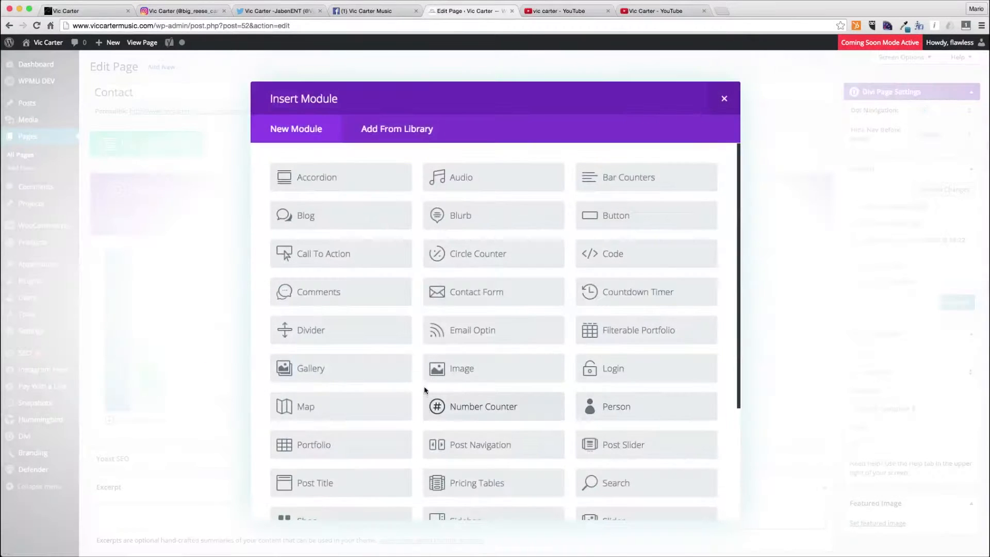
pyautogui.scroll(-3, 424, 386)
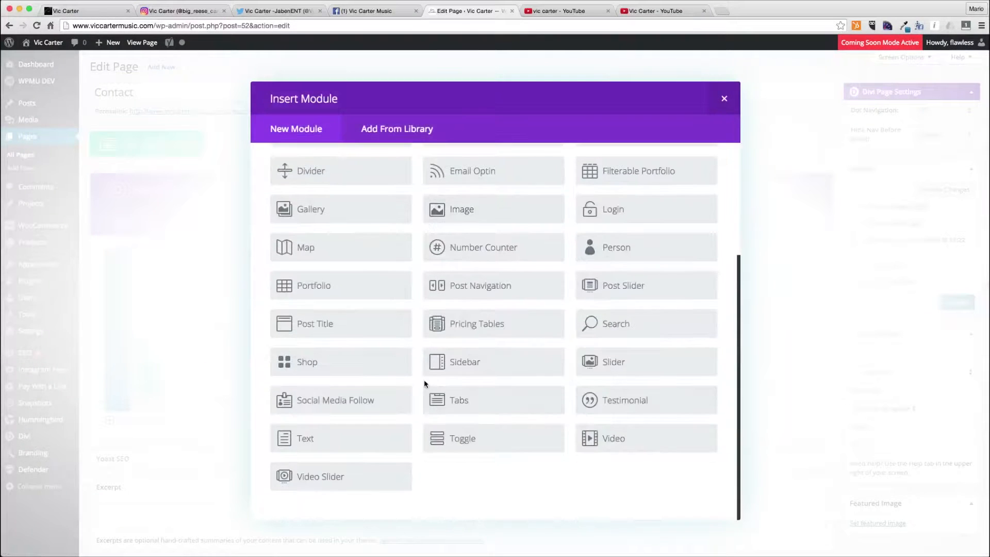
pyautogui.click(349, 407)
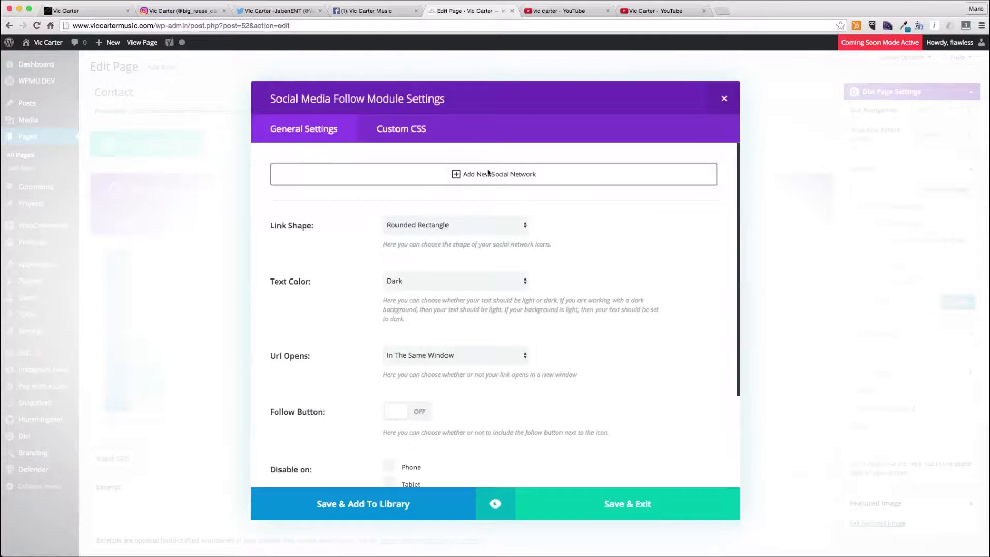
pyautogui.click(480, 175)
pyautogui.click(424, 178)
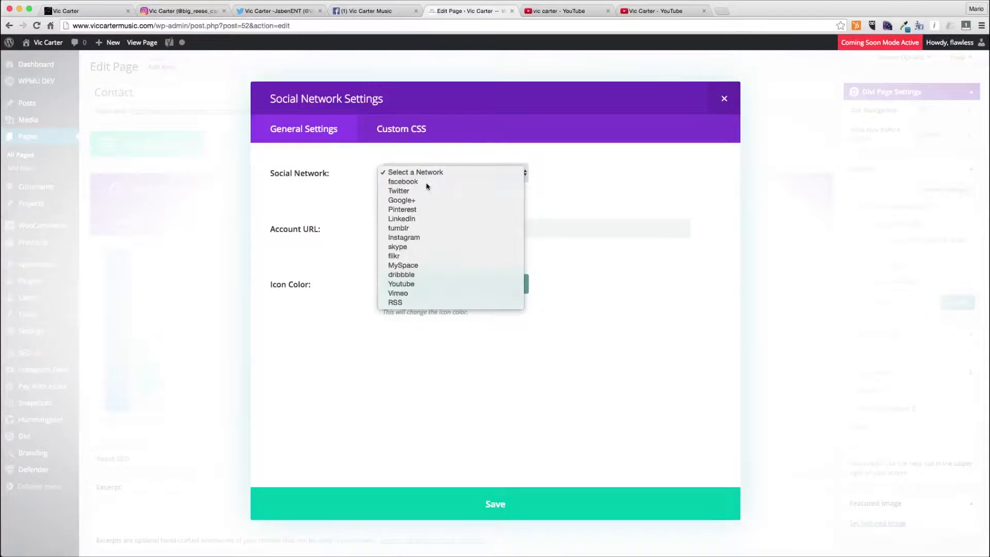
# - Set the network to facebook, paste the artist's Facebook page URL copied from its tab, and save it
pyautogui.click(471, 43)
pyautogui.click(363, 12)
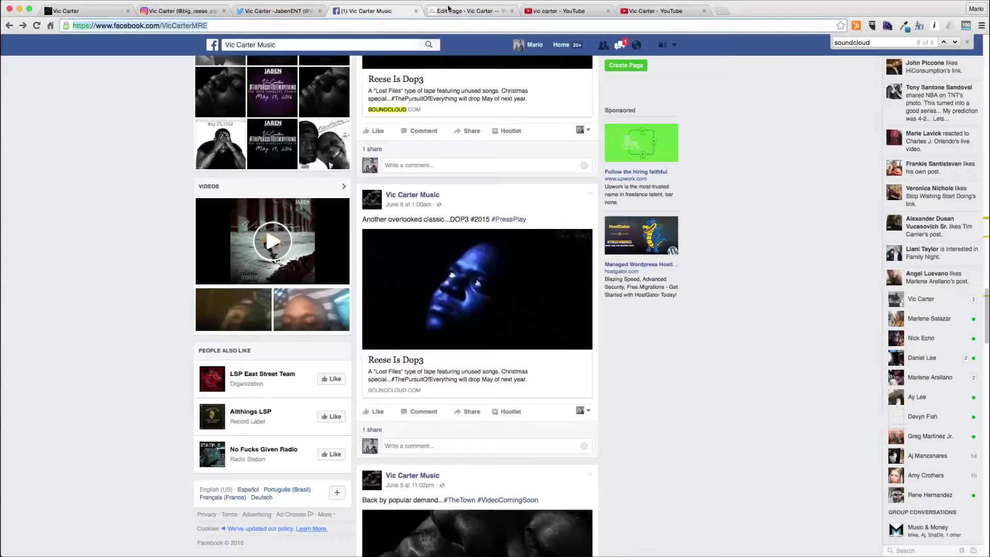
pyautogui.click(467, 11)
pyautogui.click(436, 229)
pyautogui.write('https://www.facebook.com/VicCarterMusic/')
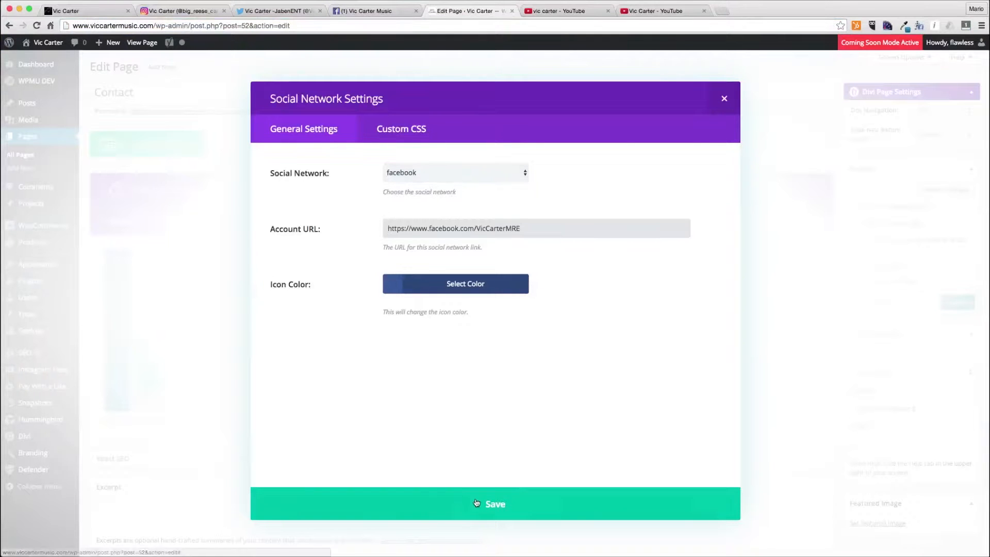
pyautogui.click(475, 504)
# - Add another social network entry and copy the artist's Twitter profile address from the Twitter tab
pyautogui.click(330, 195)
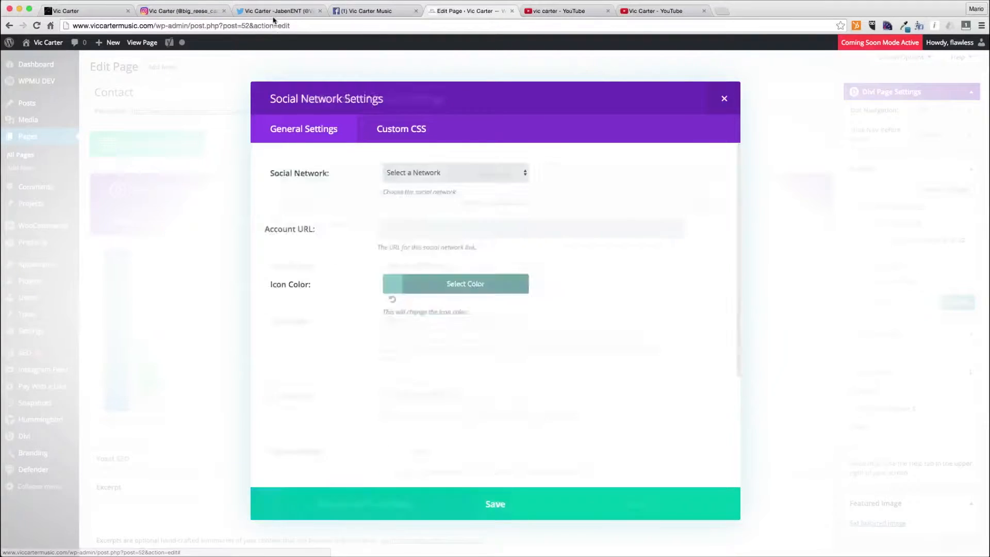
pyautogui.click(276, 11)
pyautogui.click(268, 25)
pyautogui.press('super+c')
pyautogui.click(467, 11)
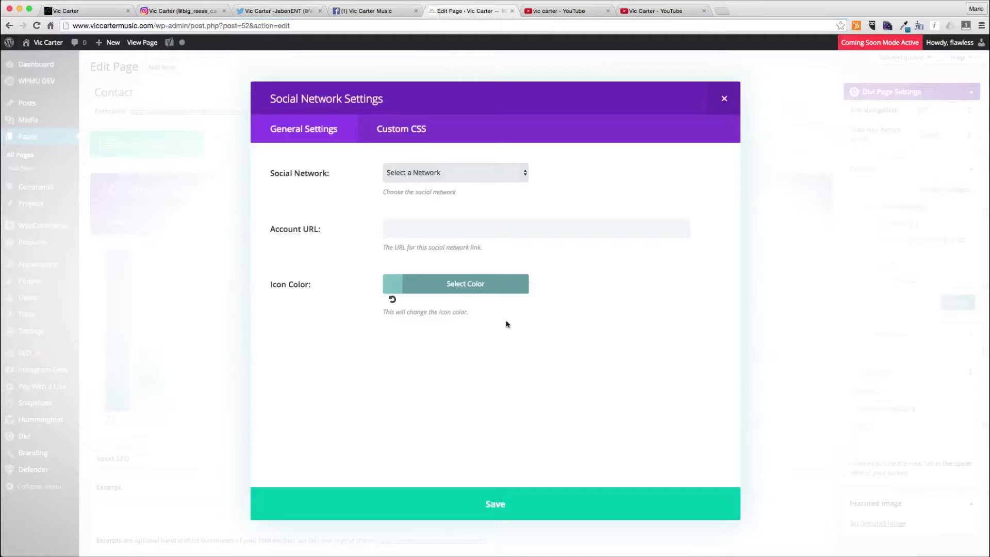
# - Set the new network to Twitter, paste the copied profile URL as its account URL, and save
pyautogui.click(429, 172)
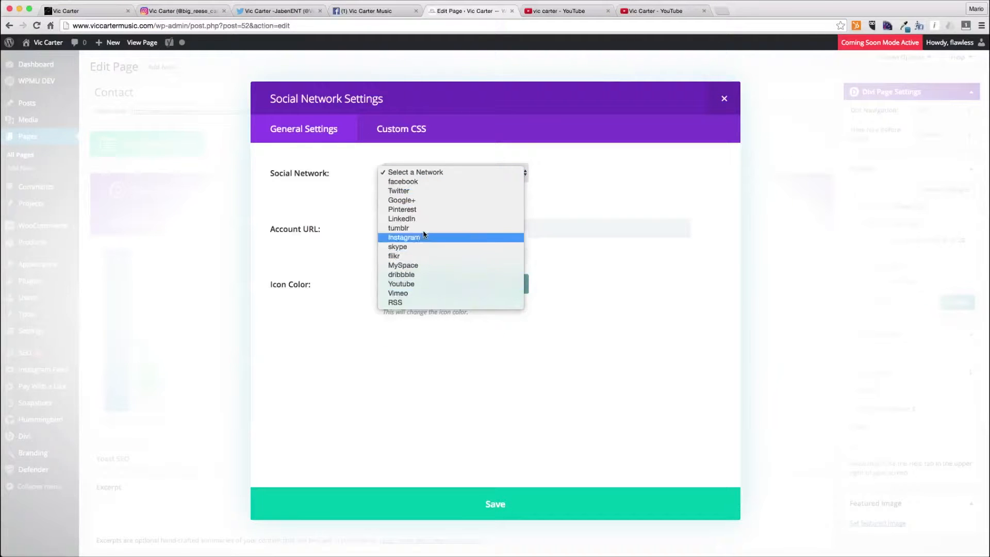
pyautogui.click(426, 191)
pyautogui.click(392, 228)
pyautogui.press('super+v')
pyautogui.click(493, 493)
# - Add another social network entry and copy the artist's Instagram profile address from the Instagram tab
pyautogui.click(281, 223)
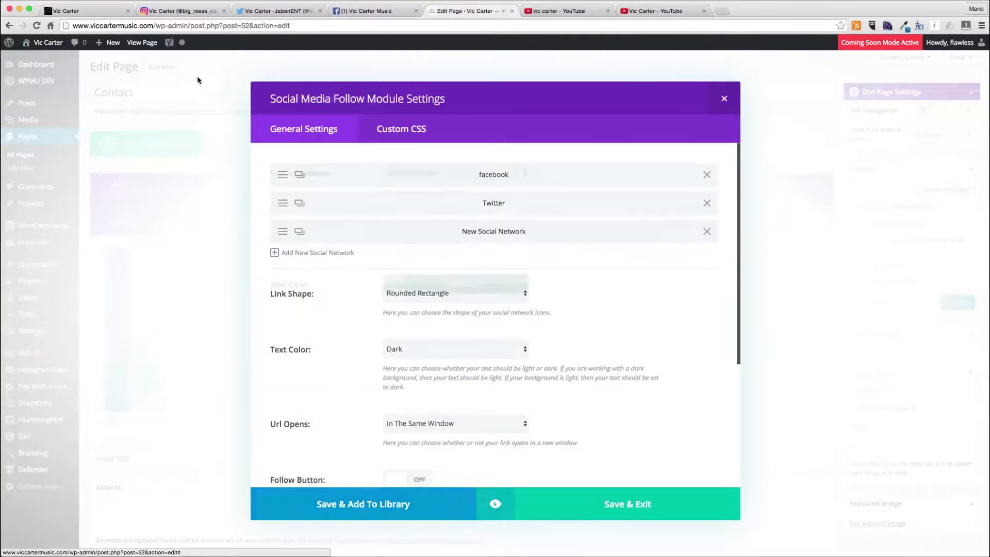
pyautogui.click(194, 11)
pyautogui.click(201, 24)
pyautogui.press('super+a')
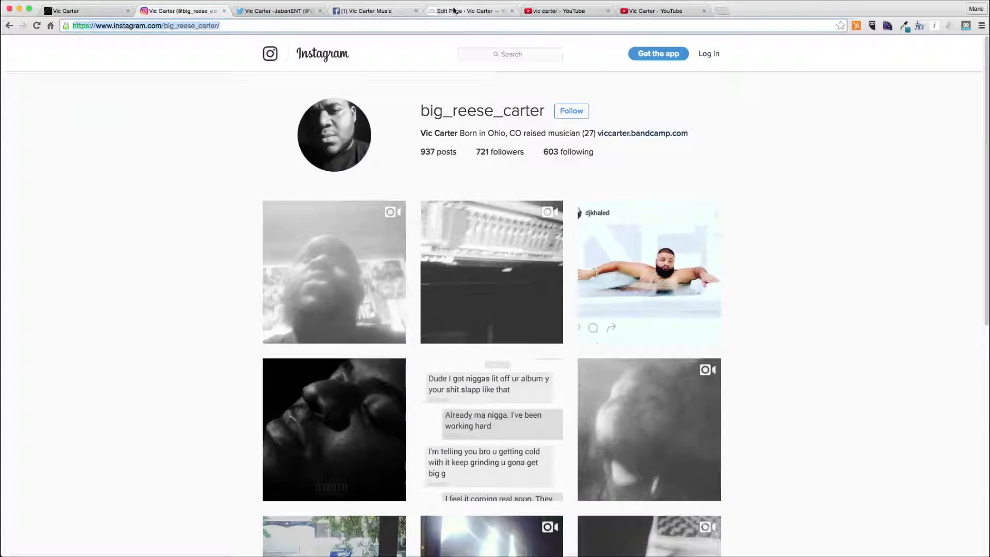
pyautogui.click(455, 12)
# - Set the network to Instagram, paste the copied profile URL as its account URL, and save
pyautogui.click(459, 173)
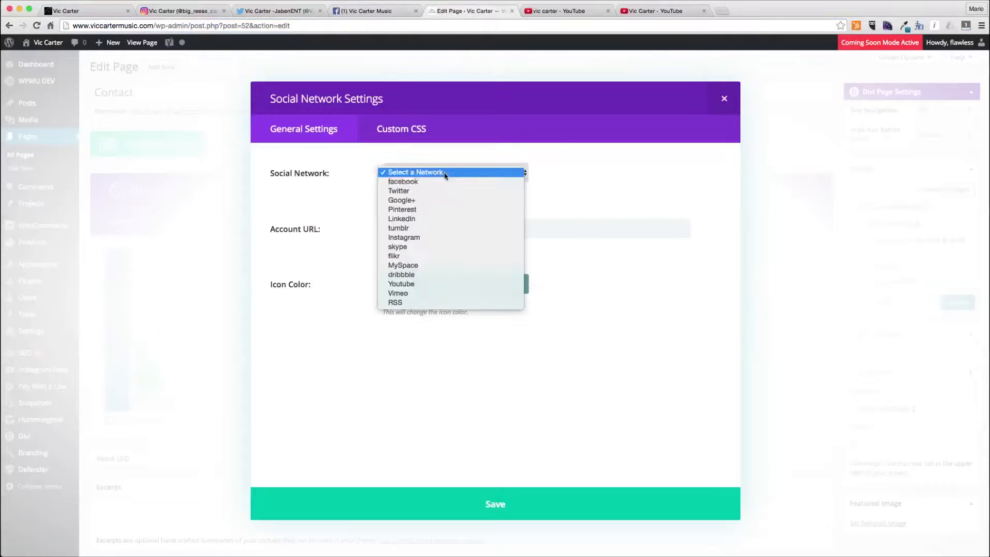
pyautogui.click(404, 237)
pyautogui.click(427, 229)
pyautogui.press('super+v')
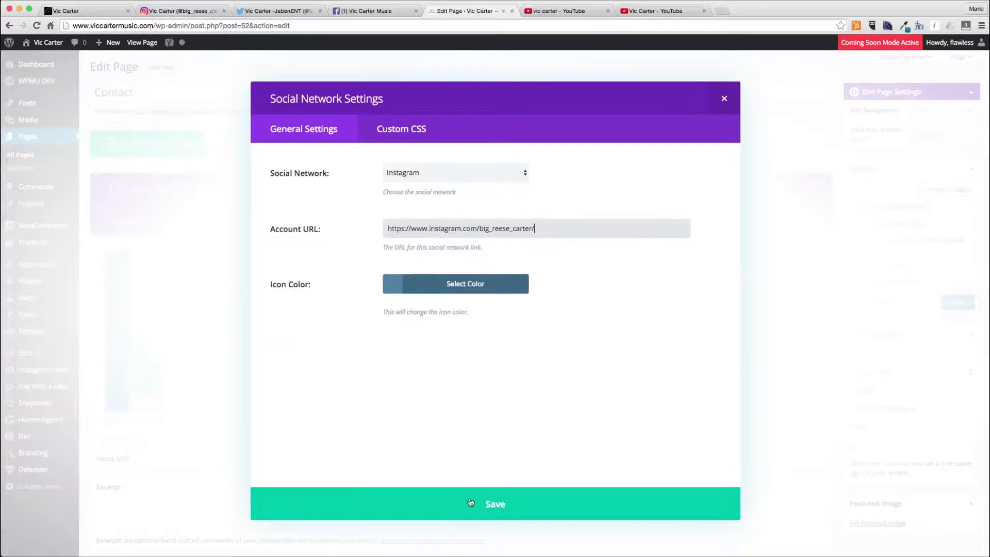
pyautogui.click(471, 504)
# - Add another social network entry set to YouTube and copy the artist's YouTube channel address from the YouTube tab
pyautogui.click(330, 253)
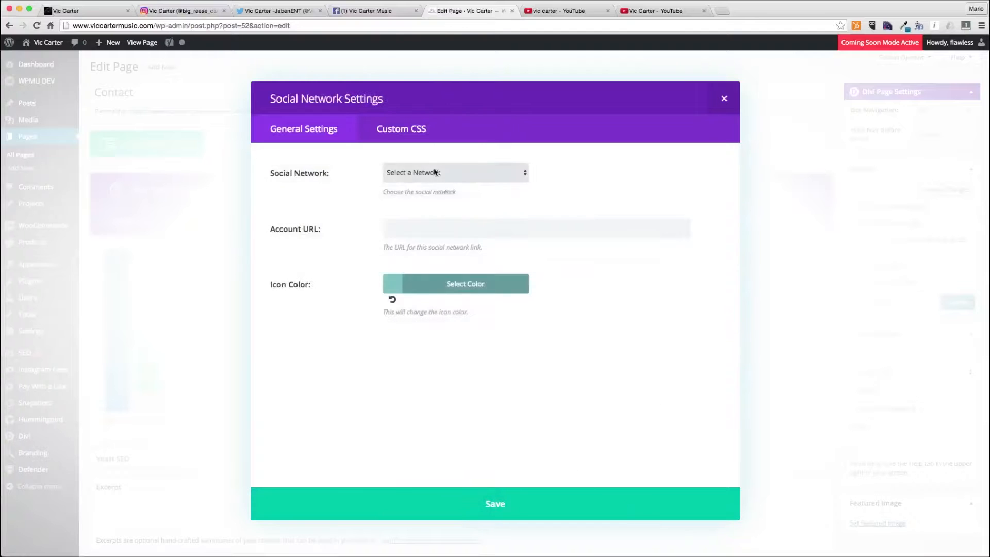
pyautogui.click(454, 173)
pyautogui.click(432, 283)
pyautogui.click(565, 10)
pyautogui.click(645, 11)
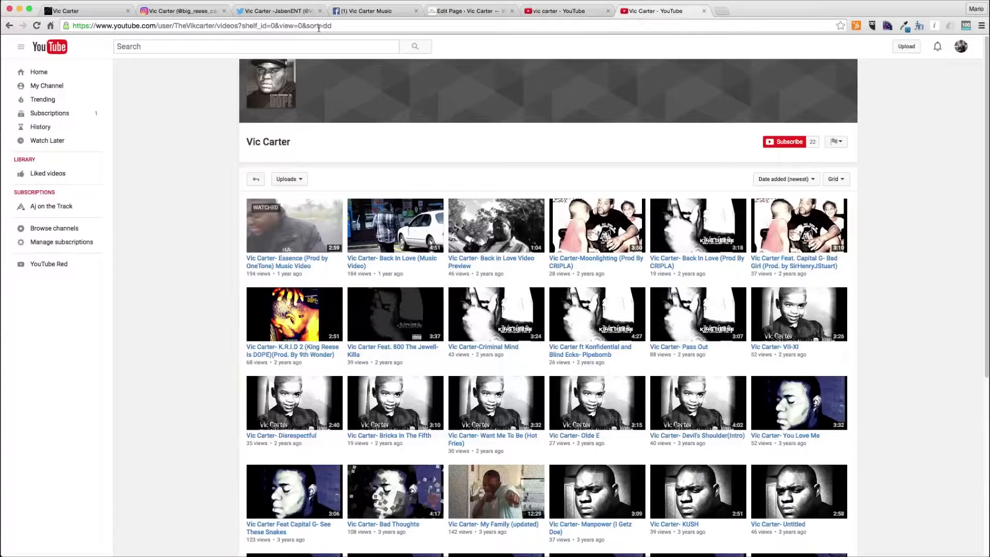
pyautogui.moveTo(214, 26); pyautogui.dragTo(72, 27)
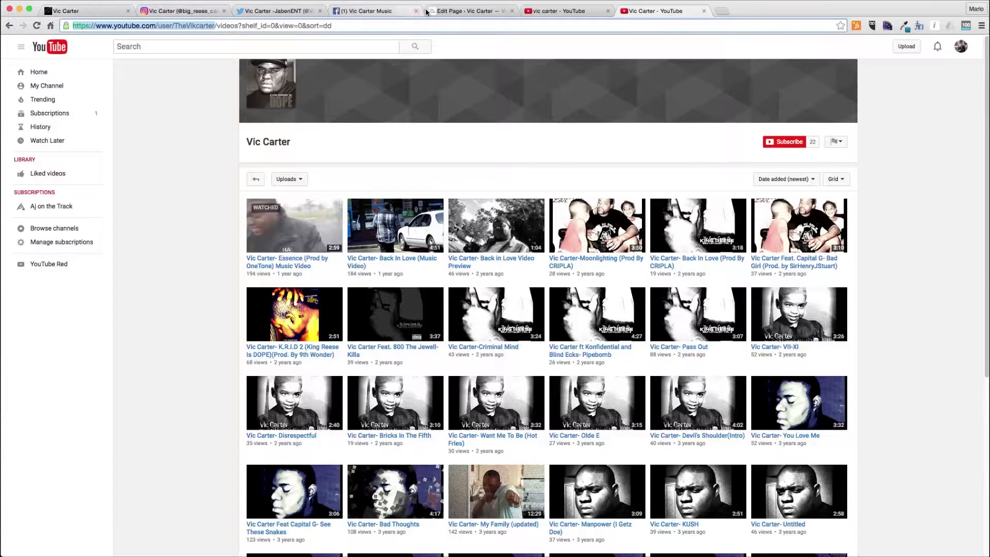
# - Paste the copied channel URL as the YouTube account URL, save the network, and save the Social Media Follow module
pyautogui.click(464, 11)
pyautogui.click(433, 174)
pyautogui.click(433, 174)
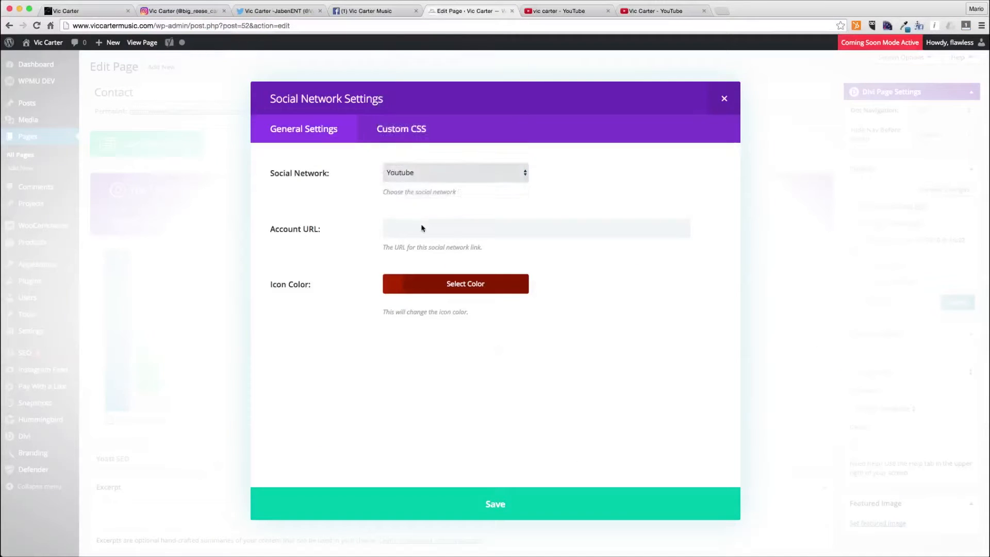
pyautogui.click(422, 227)
pyautogui.press('super+v')
pyautogui.click(516, 505)
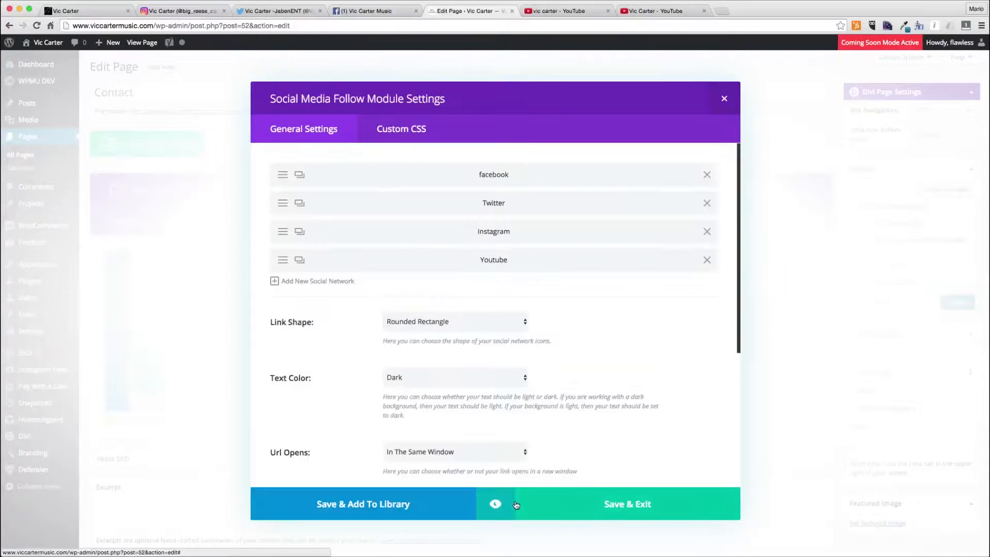
pyautogui.click(627, 505)
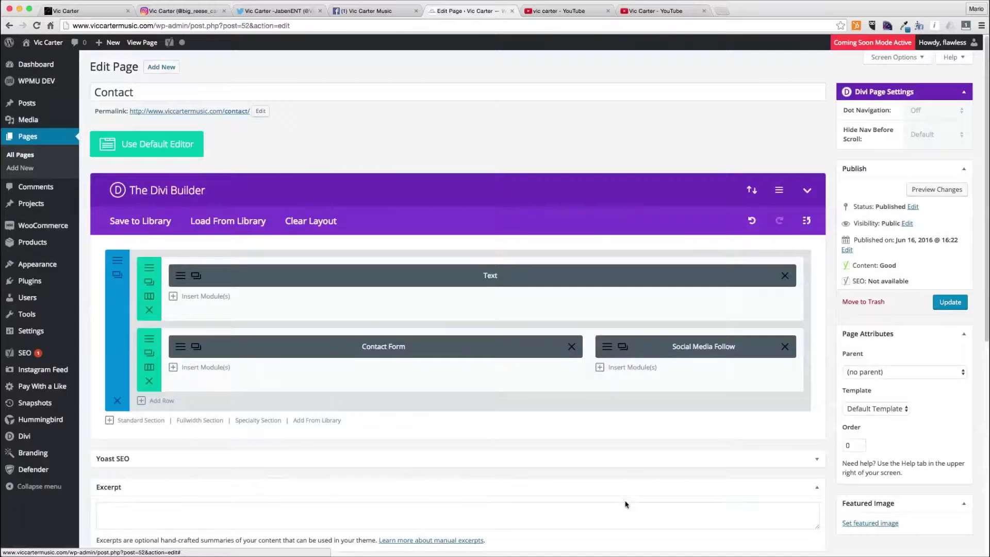
# - Add a Text module below the social links with center orientation and the content 'Connect'
pyautogui.click(633, 367)
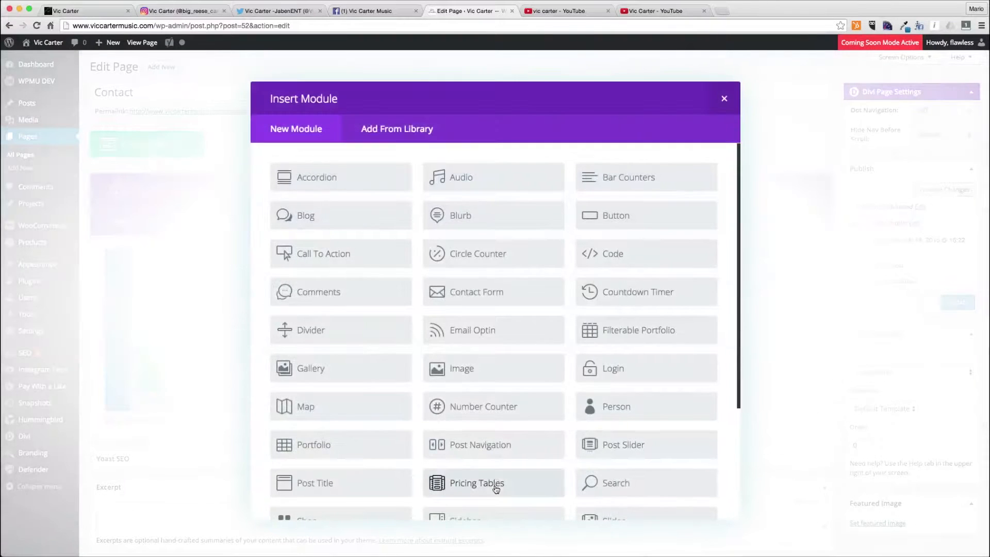
pyautogui.scroll(-5, 481, 479)
pyautogui.click(330, 445)
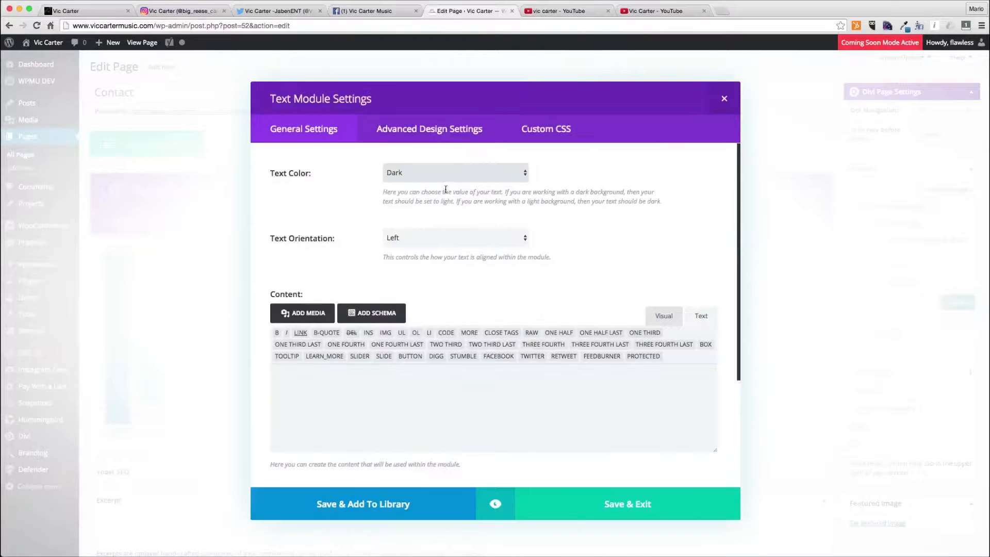
pyautogui.click(418, 242)
pyautogui.click(419, 247)
pyautogui.click(345, 389)
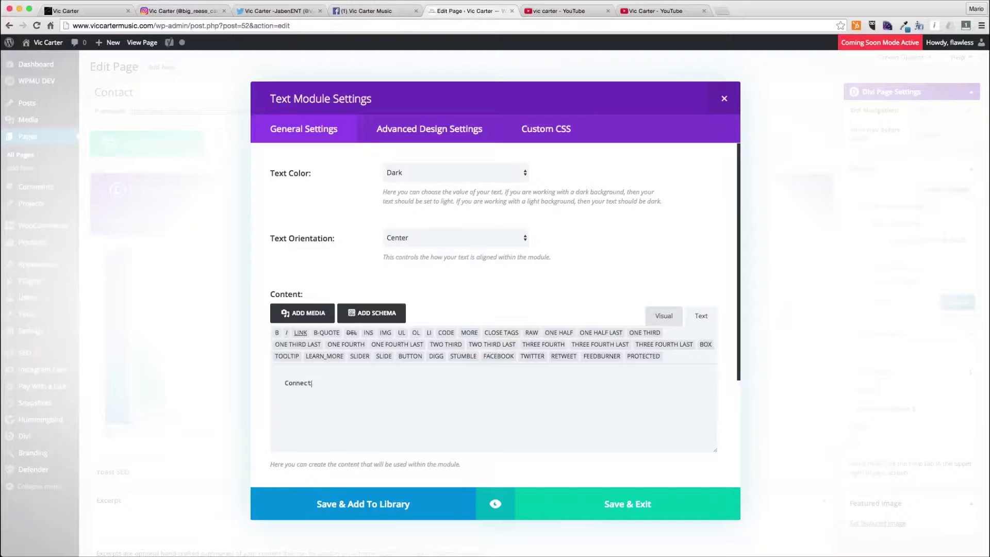
pyautogui.click(649, 510)
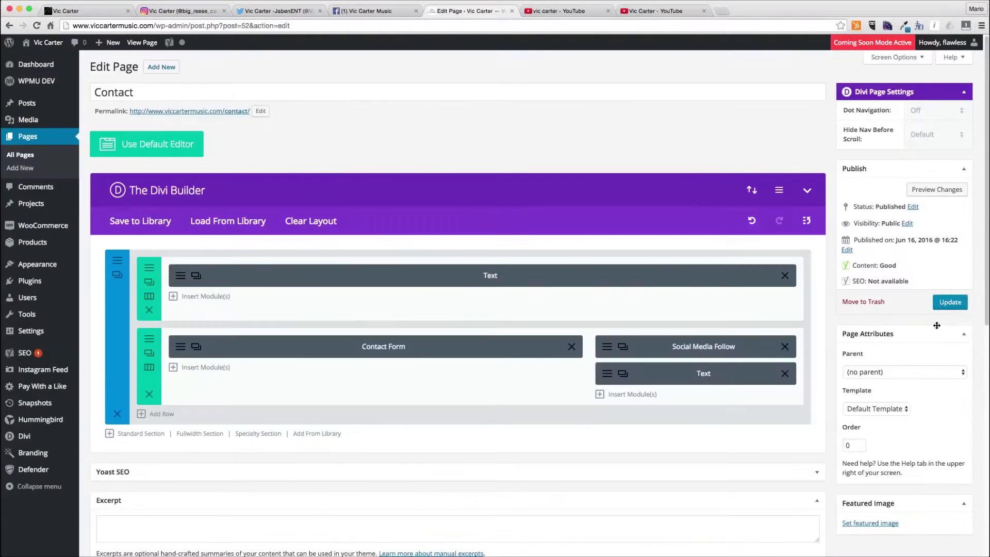
# - Update the page and view the published Contact page in a new tab
pyautogui.click(953, 302)
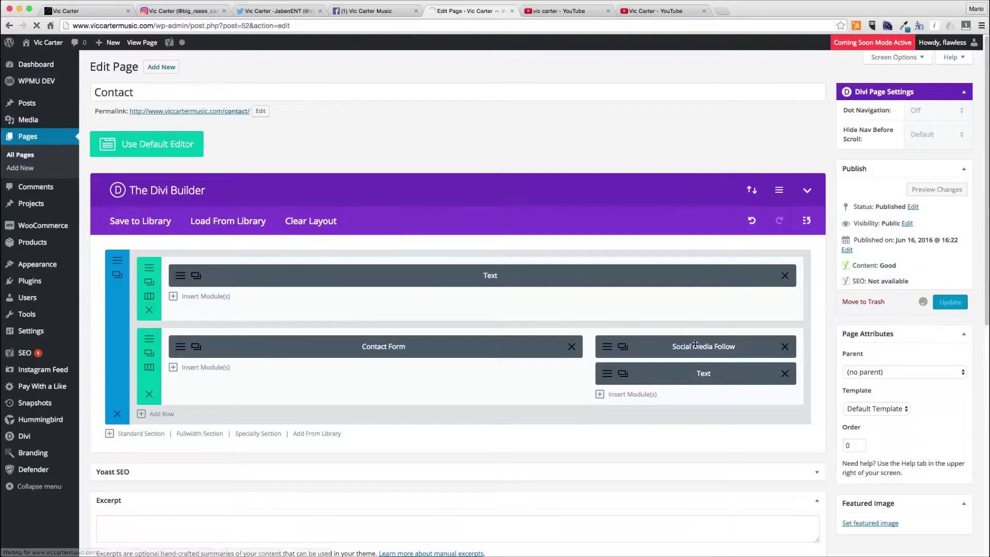
pyautogui.keyDown('super'); pyautogui.click(202, 111); pyautogui.keyUp('super')
pyautogui.click(547, 10)
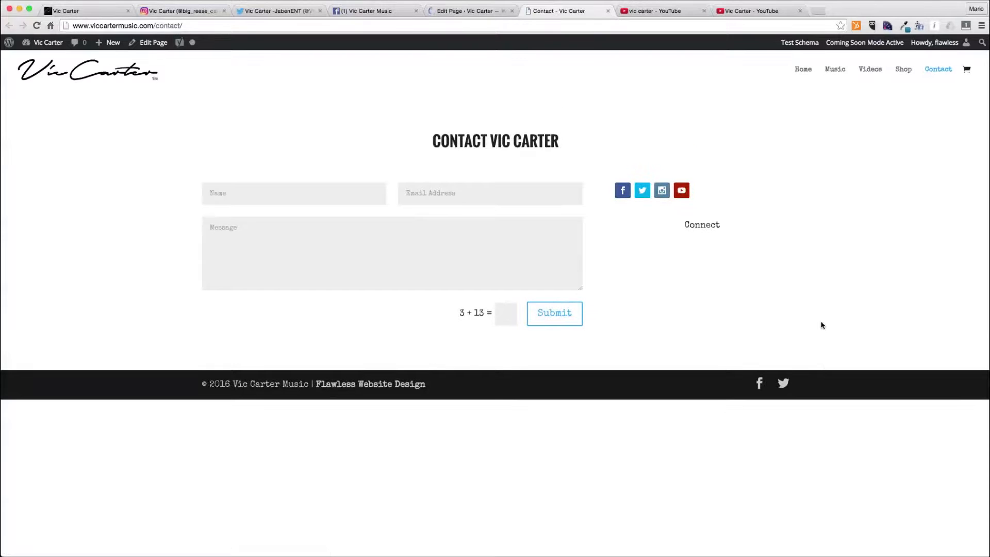
pyautogui.click(458, 11)
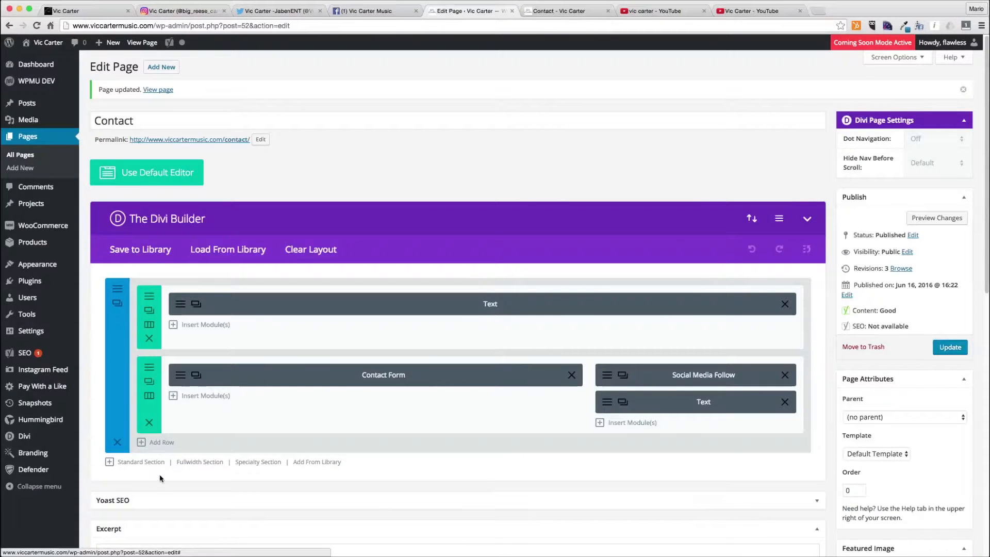
# - Insert a new section and move it directly below the top Text section
pyautogui.click(149, 463)
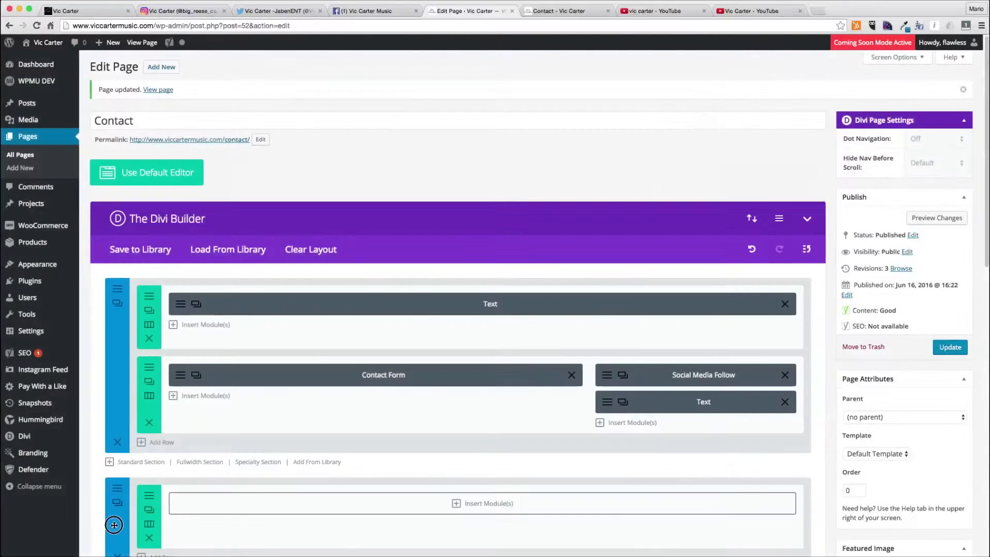
pyautogui.moveTo(116, 503); pyautogui.dragTo(142, 255)
pyautogui.moveTo(153, 444); pyautogui.dragTo(149, 289)
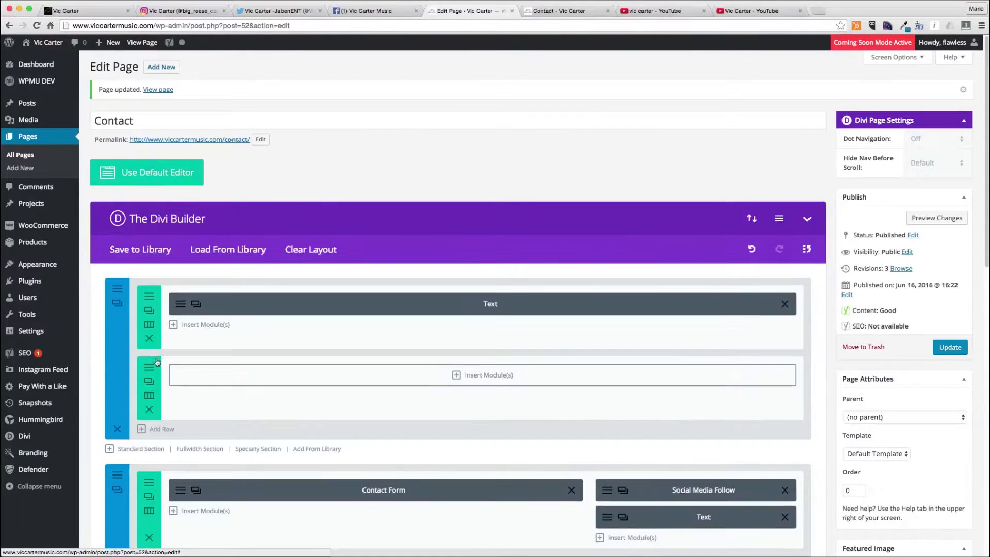
pyautogui.click(149, 410)
# - Set the section's background image to the photo of the artist sitting on the steps and save
pyautogui.click(118, 288)
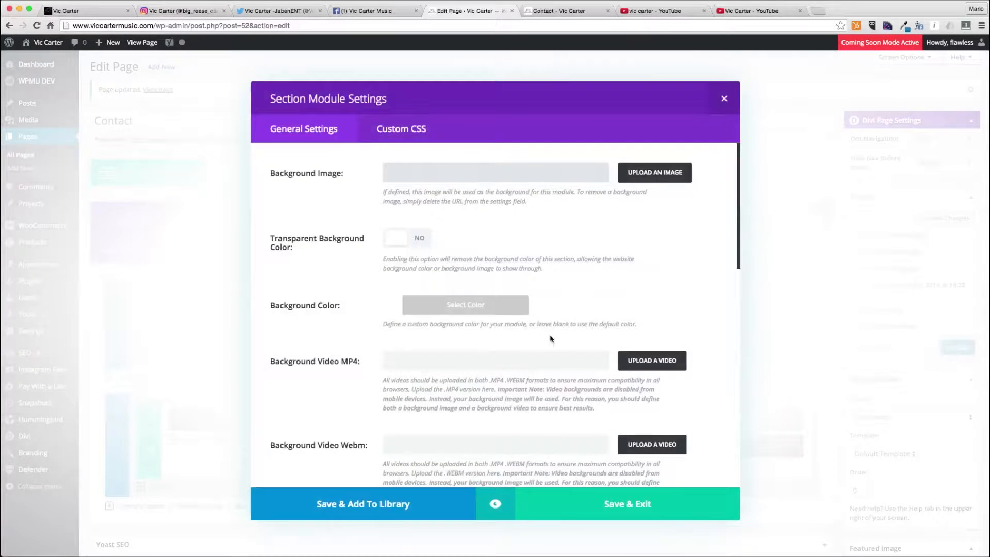
pyautogui.click(640, 174)
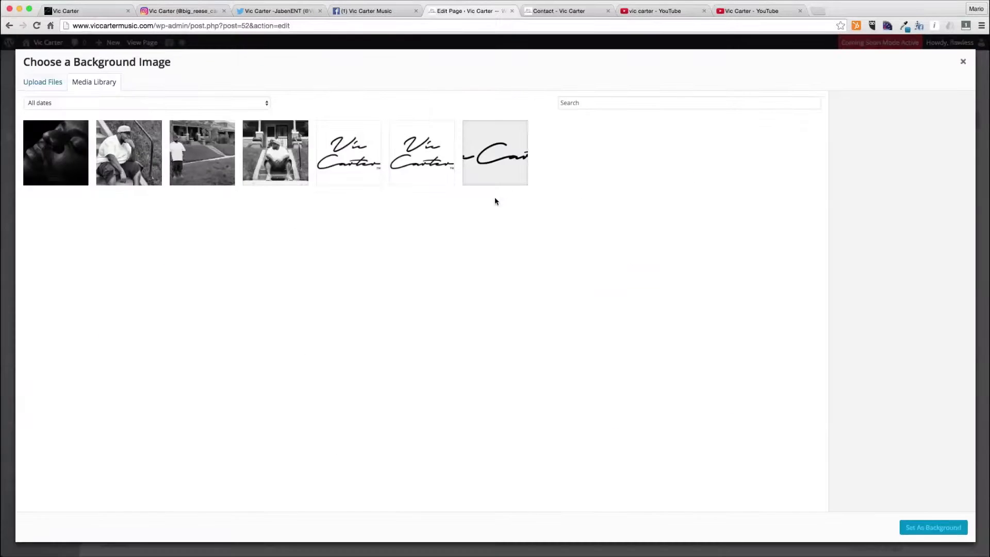
pyautogui.click(155, 164)
pyautogui.click(932, 527)
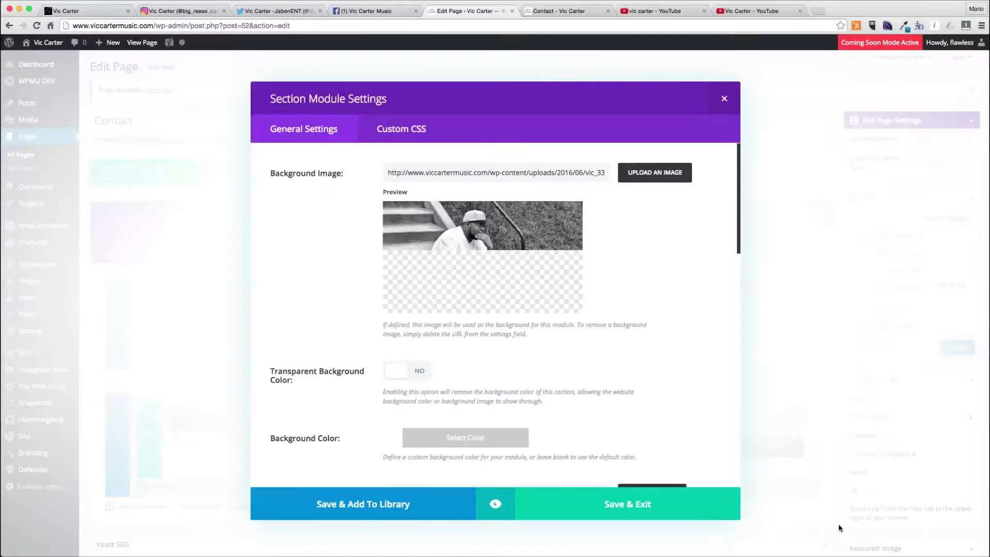
pyautogui.click(608, 508)
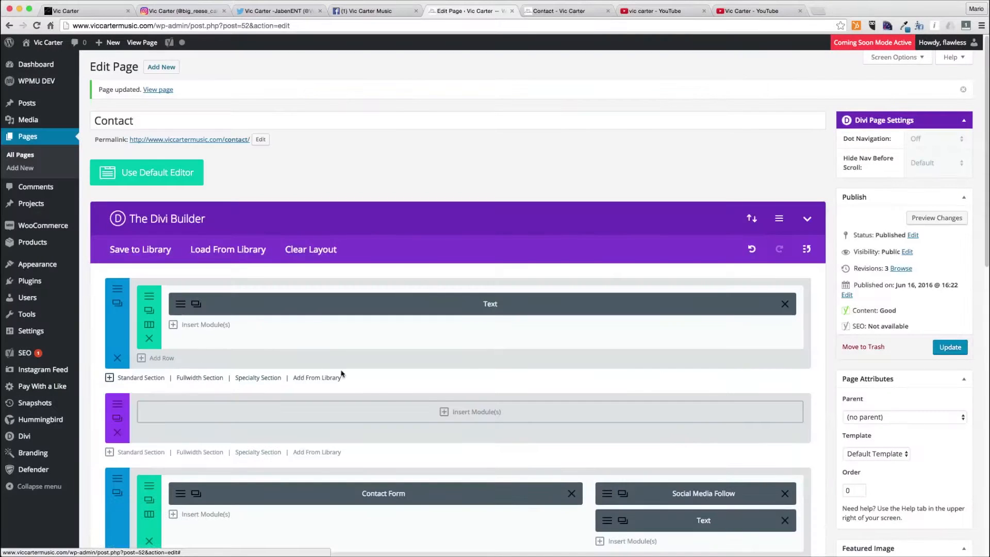
# - Add a Fullwidth Header module titled 'Contact Vic Carter' to the fullwidth section and set its text color to Light
pyautogui.click(475, 412)
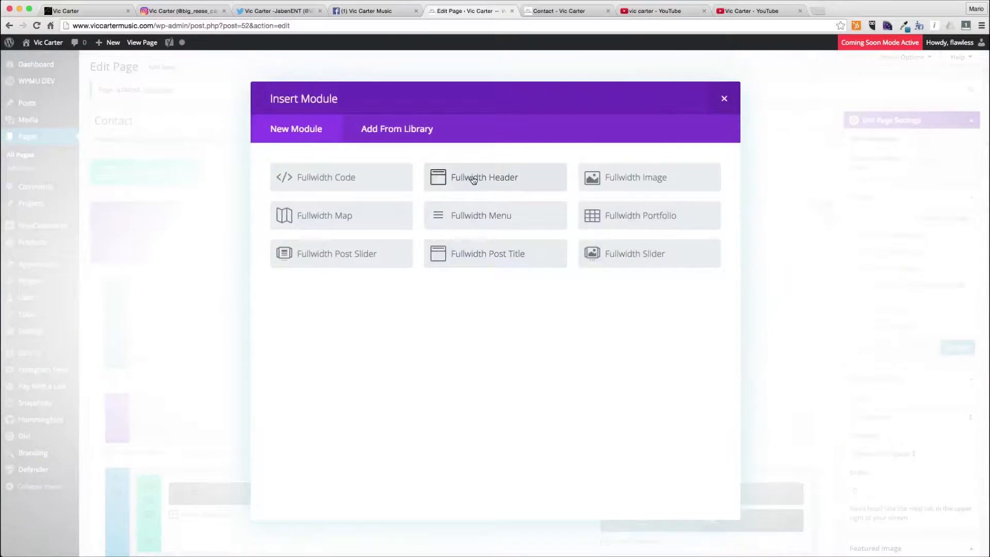
pyautogui.click(495, 177)
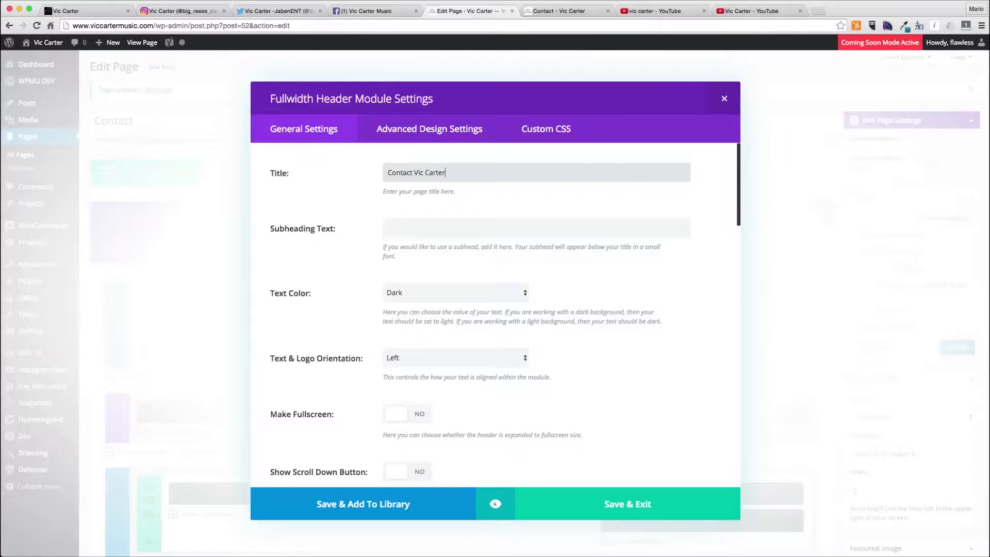
pyautogui.click(483, 298)
pyautogui.click(484, 305)
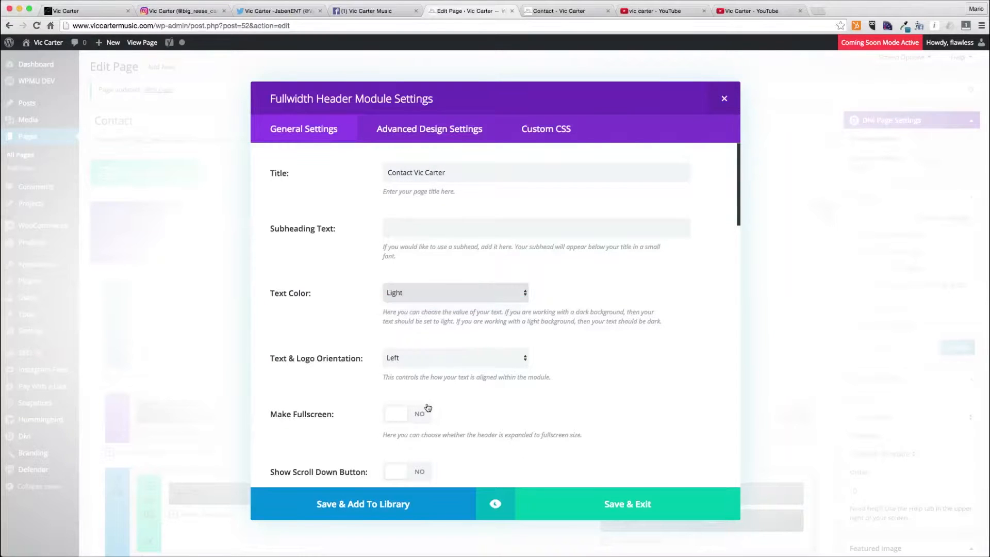
# - Set the header's background overlay color to white at about 0.31 opacity
pyautogui.scroll(-15, 427, 407)
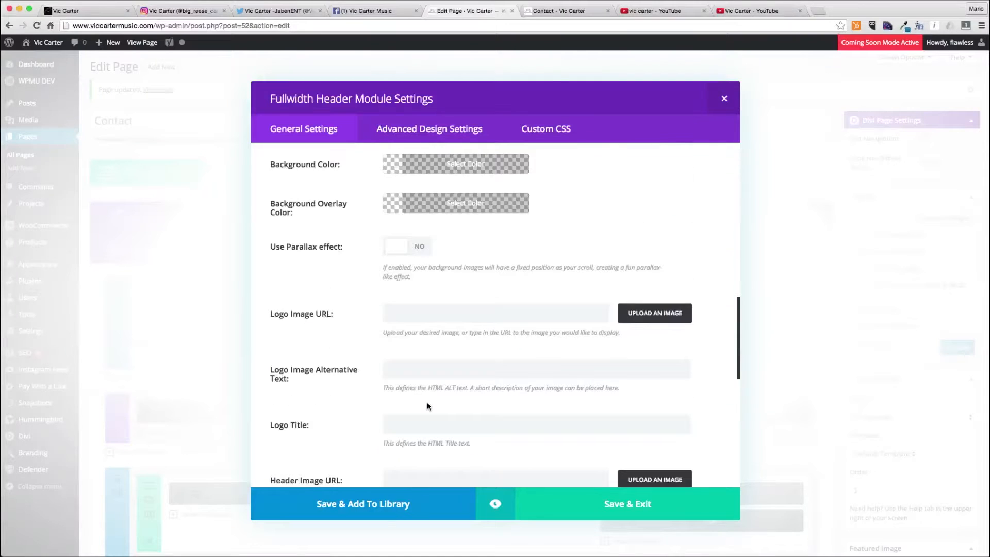
pyautogui.click(448, 211)
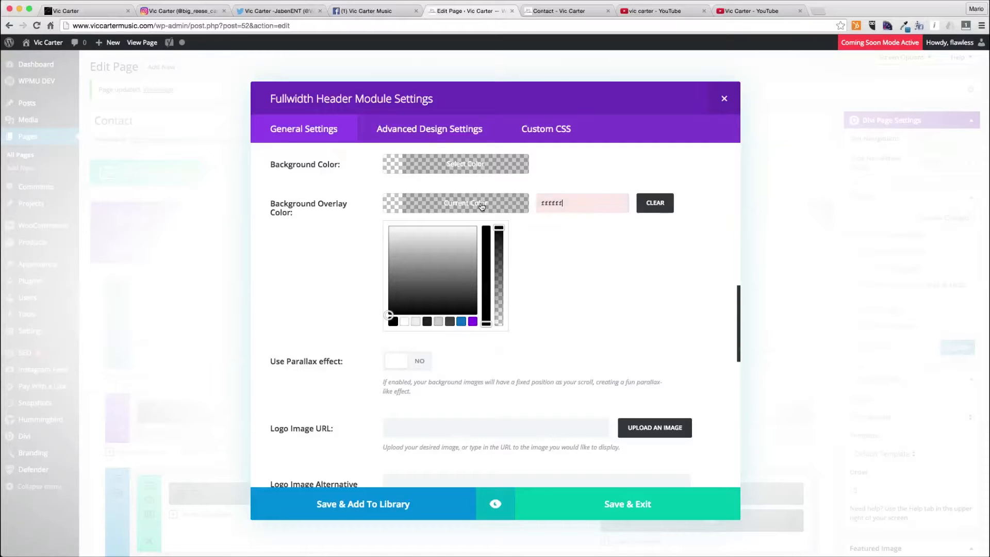
pyautogui.moveTo(500, 235); pyautogui.dragTo(504, 299)
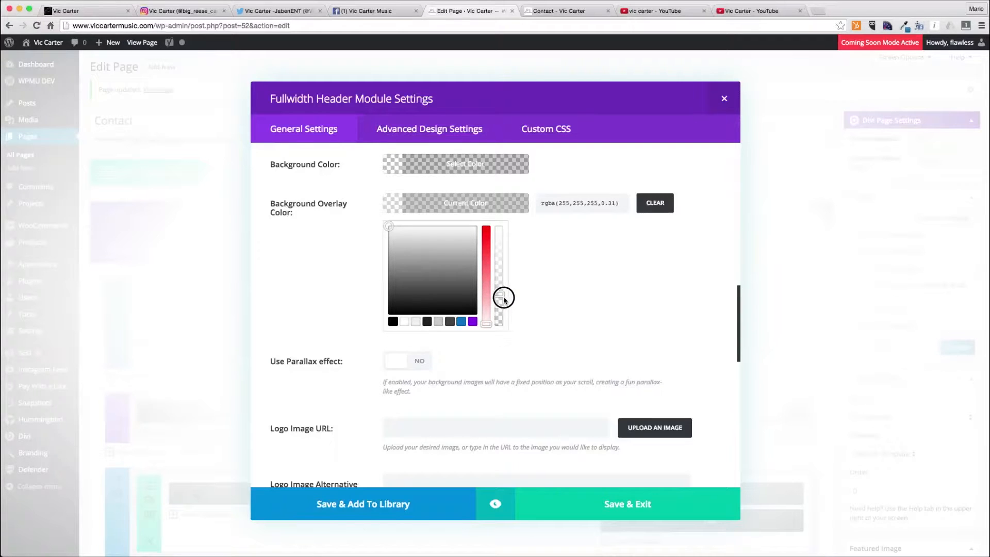
pyautogui.click(504, 299)
# - Set the header's background image to the photo of the artist sitting on the steps
pyautogui.scroll(4, 421, 272)
pyautogui.click(633, 311)
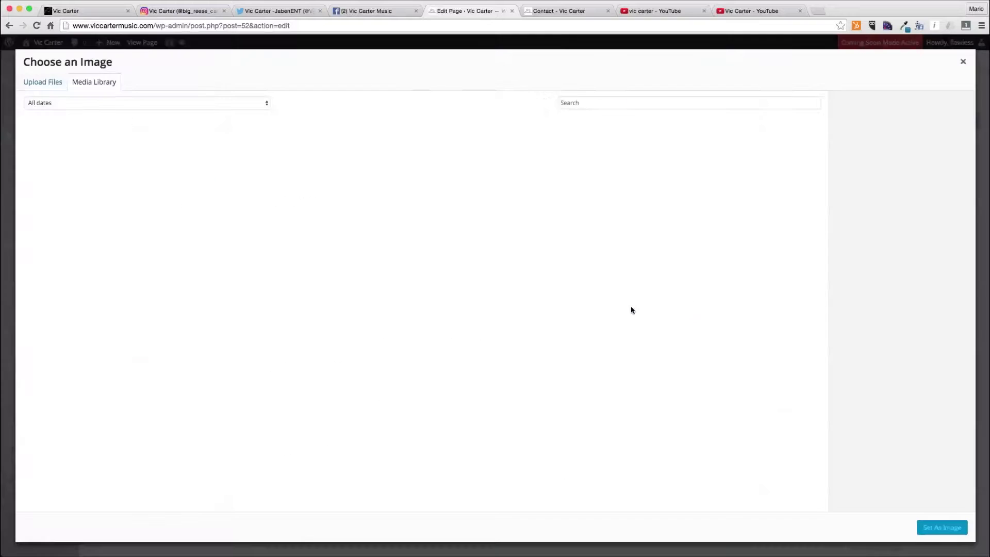
pyautogui.click(143, 160)
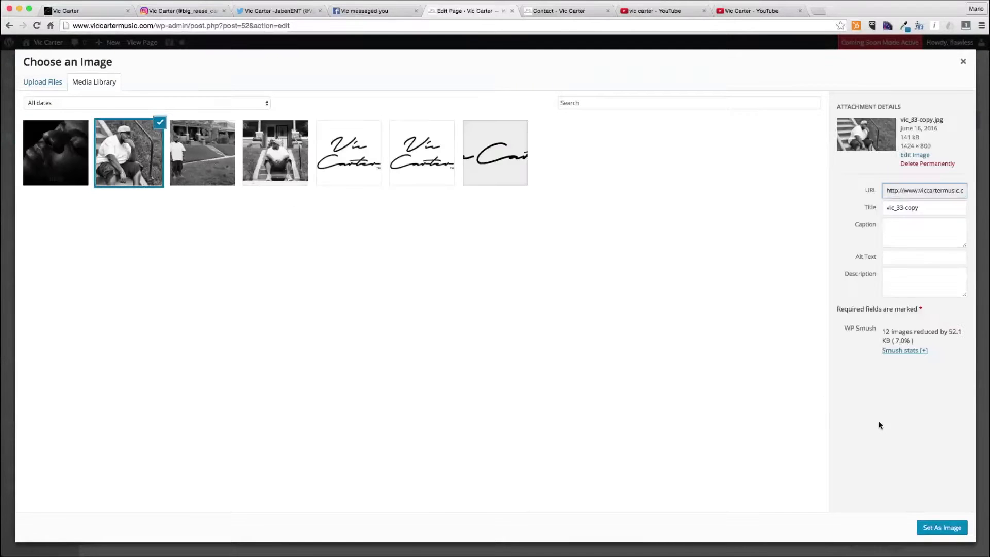
pyautogui.click(948, 527)
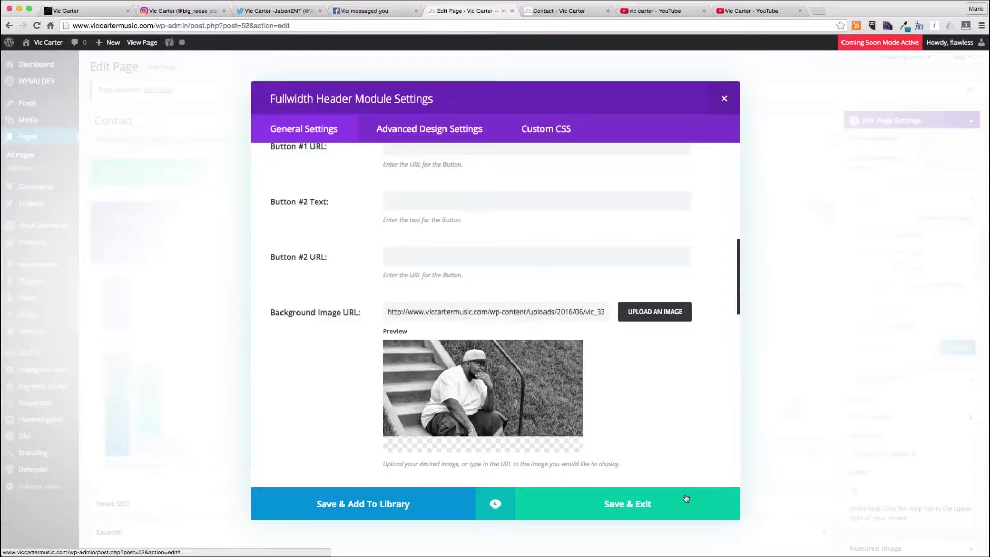
# - Review the header's text color, orientation and background overlay settings
pyautogui.scroll(6, 502, 403)
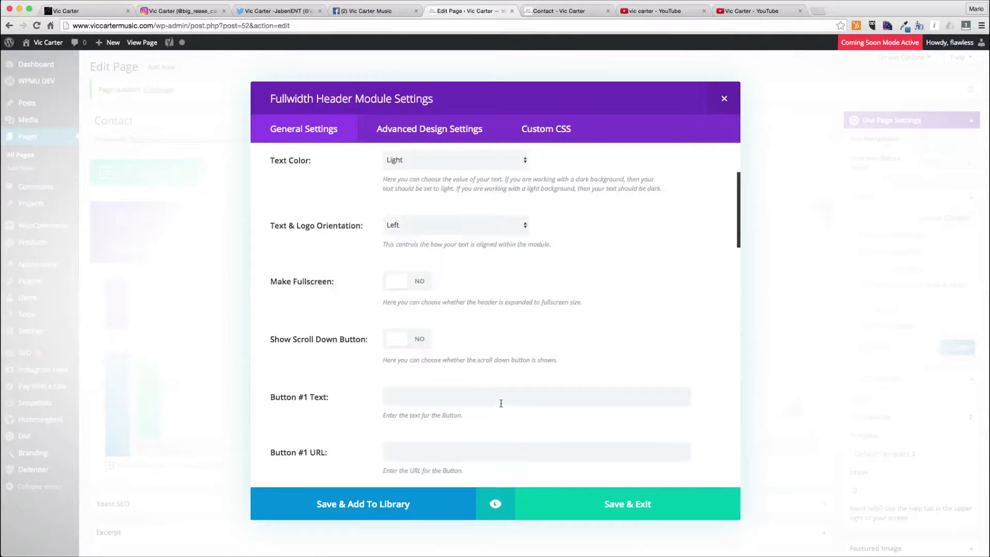
pyautogui.click(441, 230)
pyautogui.click(442, 230)
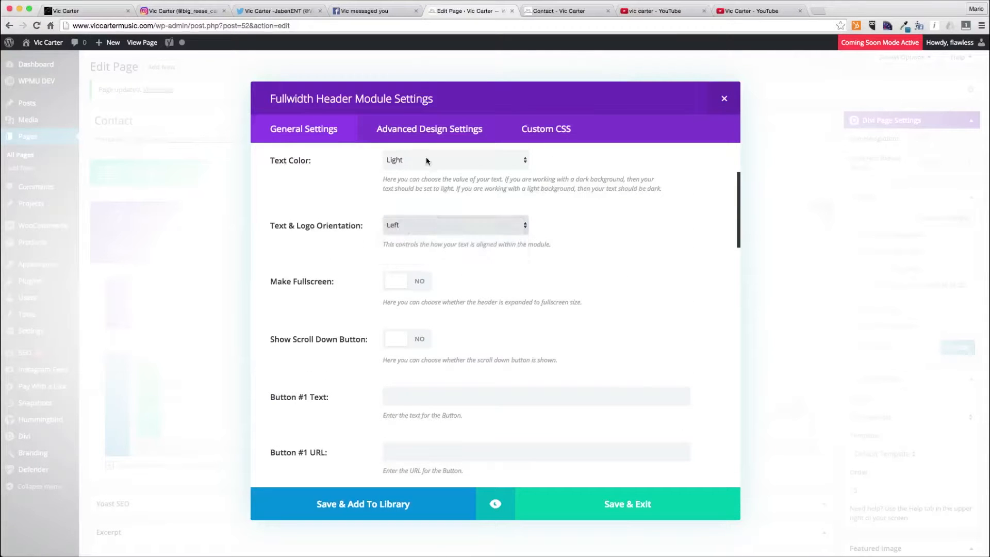
pyautogui.click(426, 157)
pyautogui.click(427, 159)
pyautogui.scroll(-8, 582, 273)
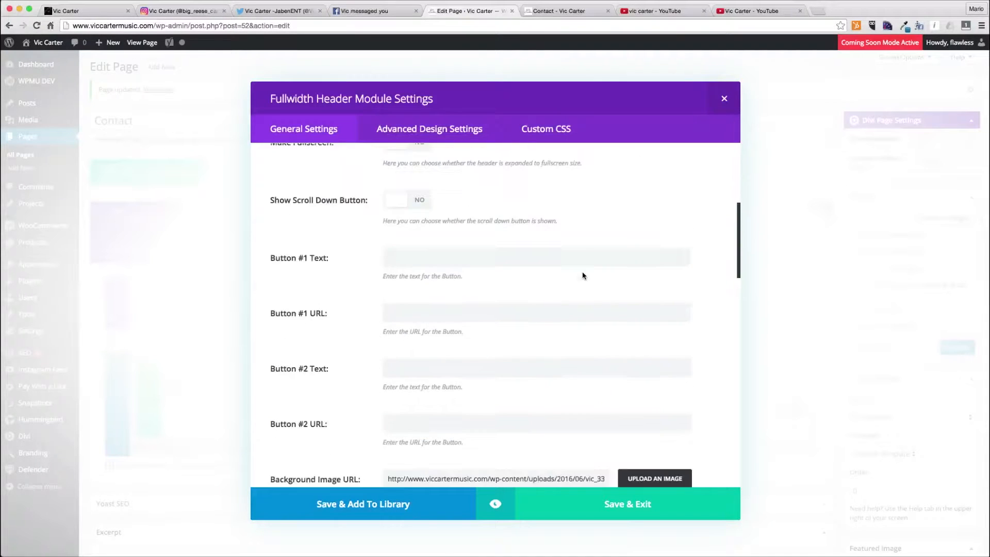
pyautogui.scroll(-2, 583, 275)
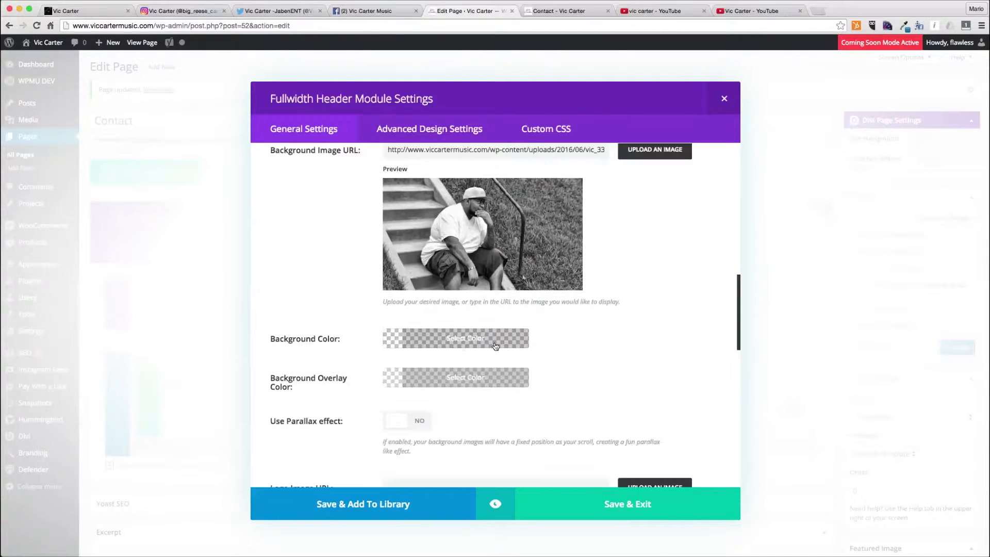
pyautogui.click(407, 380)
pyautogui.click(615, 377)
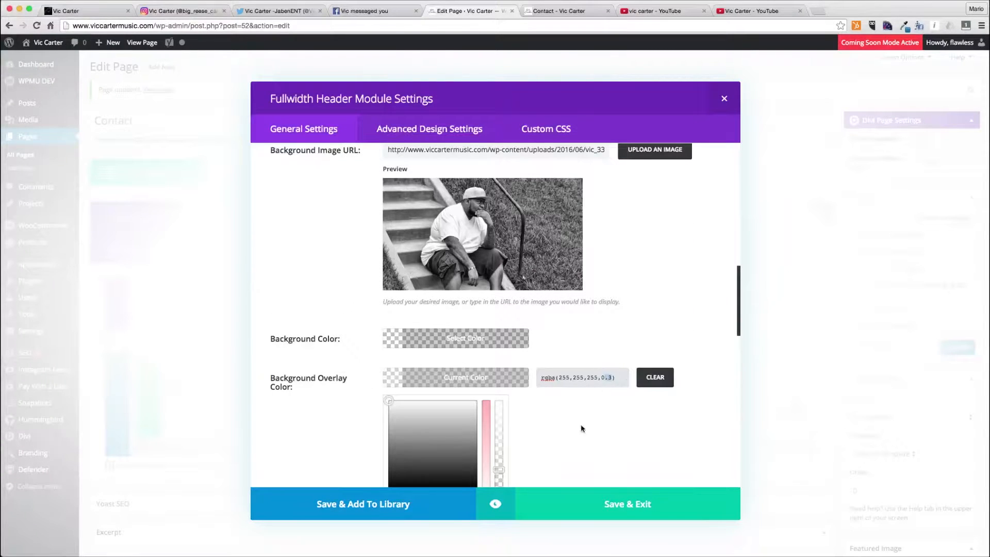
# - Preview the fullwidth header and close the preview
pyautogui.click(508, 510)
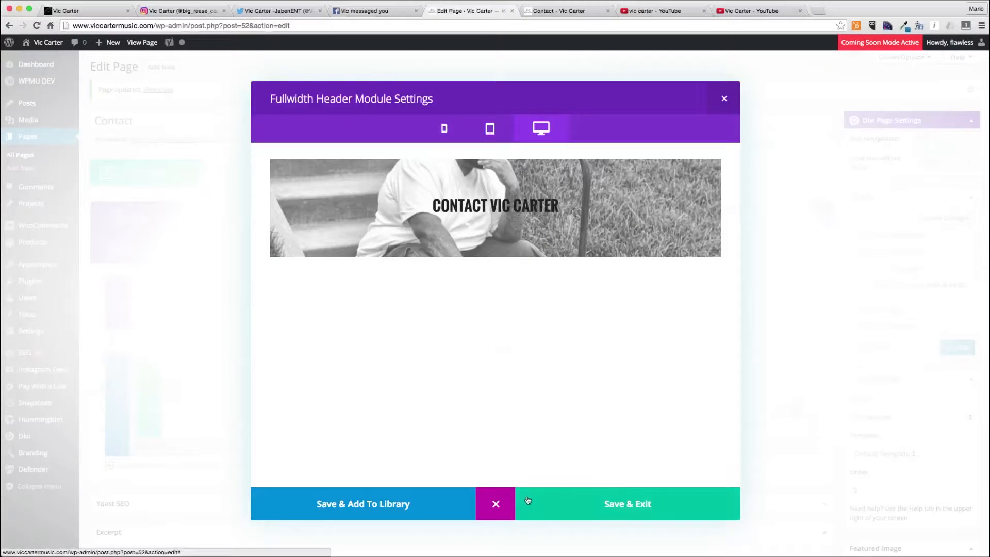
pyautogui.click(496, 504)
pyautogui.click(539, 128)
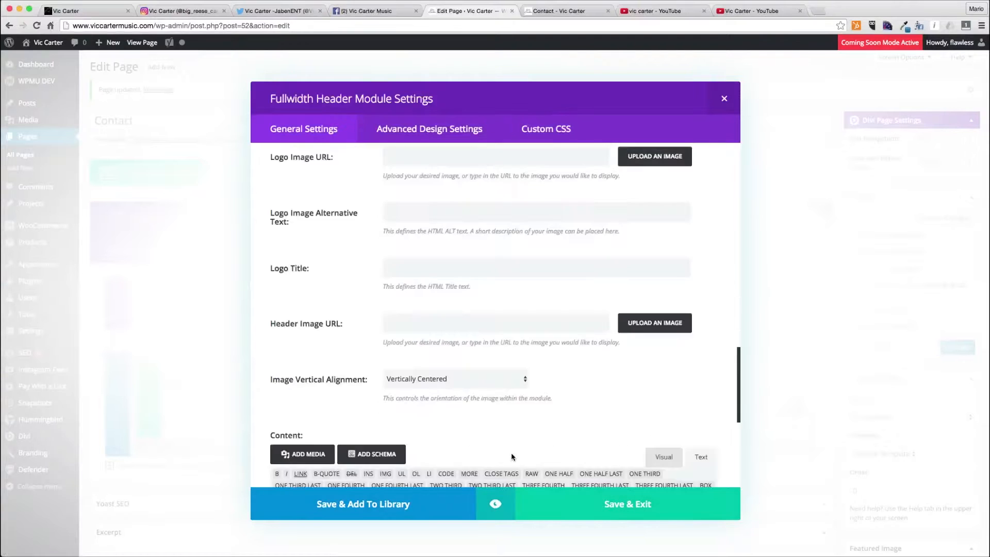
# - Add custom CSS to the header container with padding-top 200px and a matching padding-bottom in px
pyautogui.scroll(-7, 425, 300)
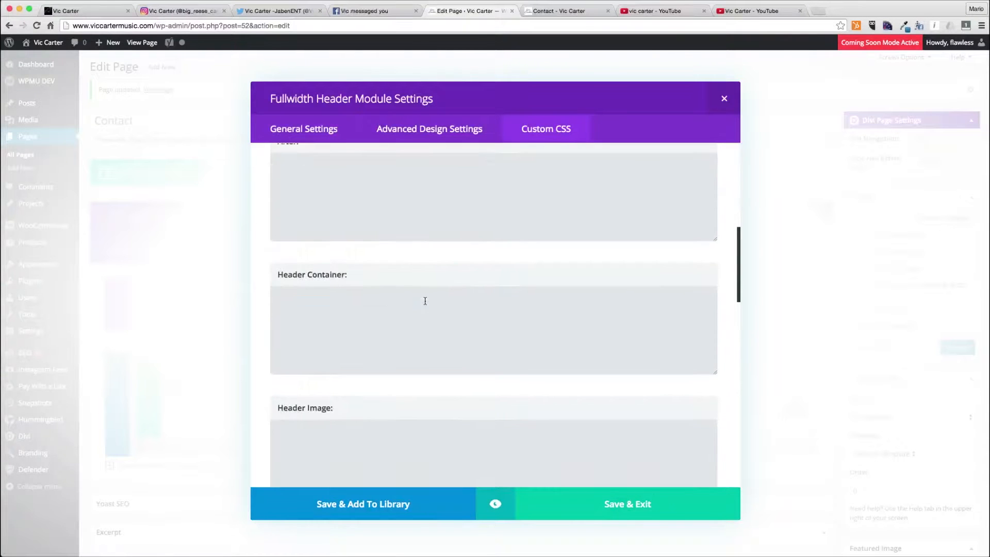
pyautogui.click(425, 301)
pyautogui.write('padding-bot')
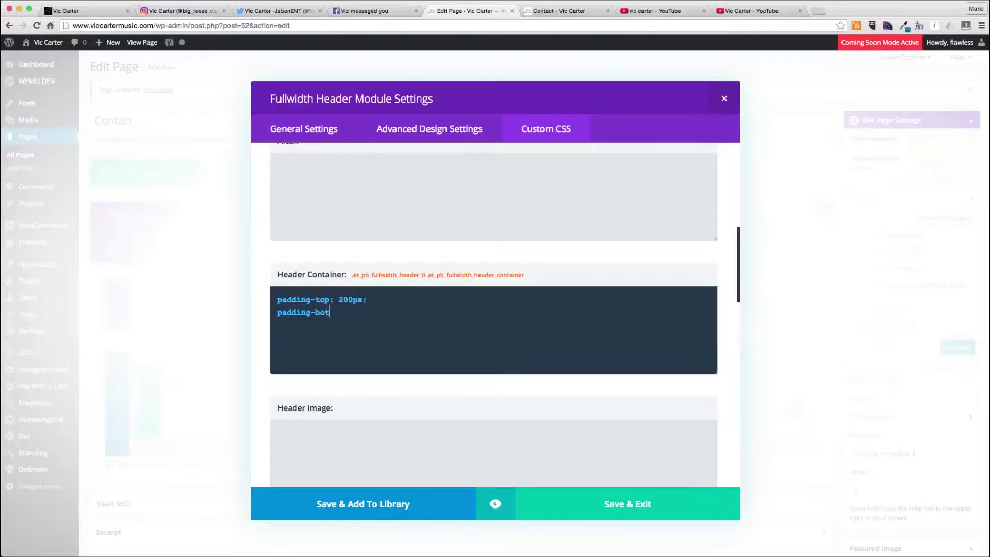
pyautogui.write('px;')
# - Preview the fullwidth header, save the module and update the Contact page
pyautogui.click(494, 496)
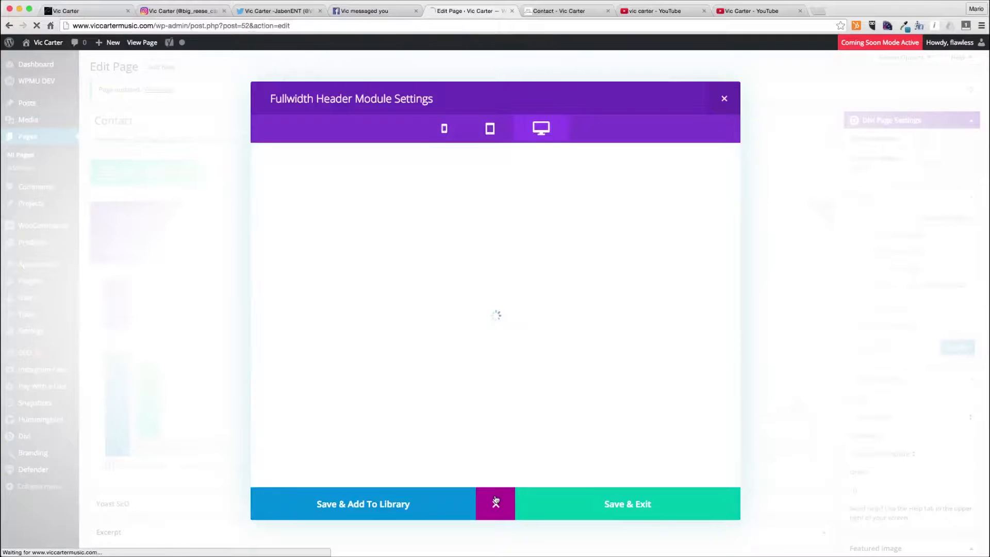
pyautogui.click(643, 496)
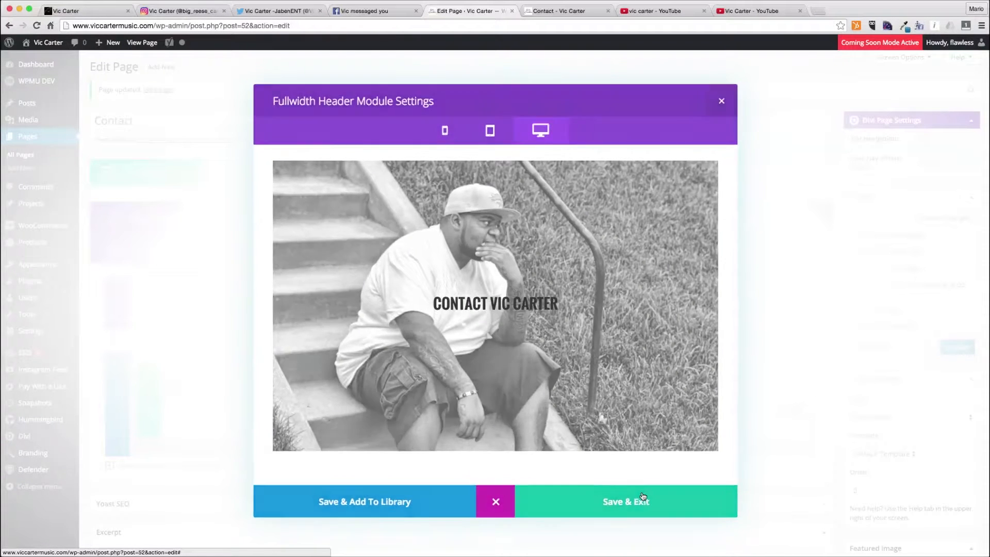
pyautogui.click(945, 349)
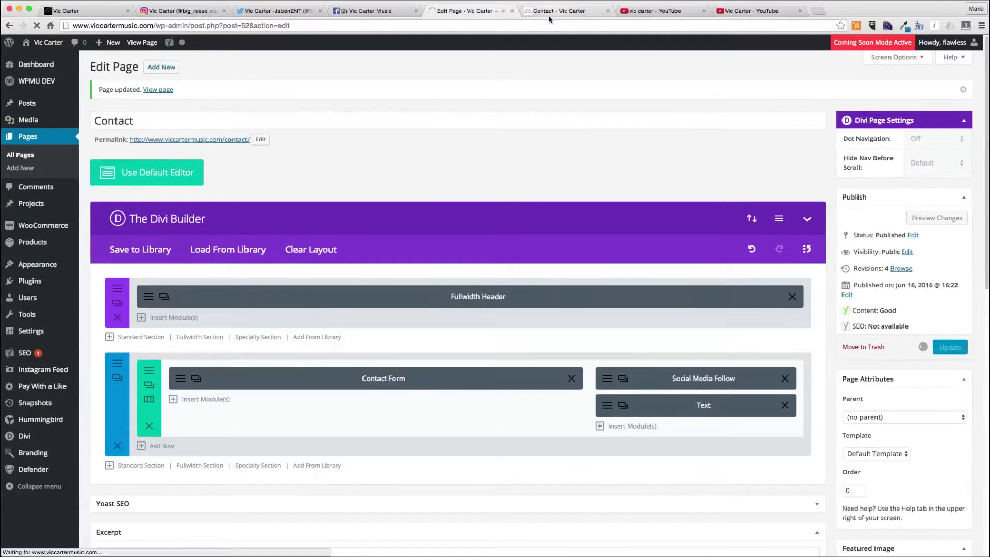
# - Reload the live Contact page to check the new header
pyautogui.click(552, 11)
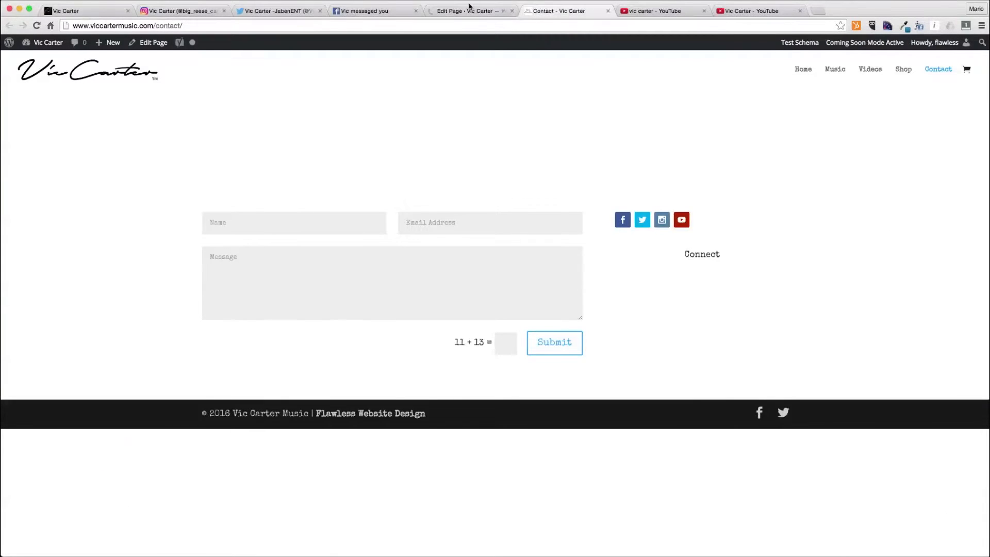
pyautogui.click(487, 26)
pyautogui.press('Return')
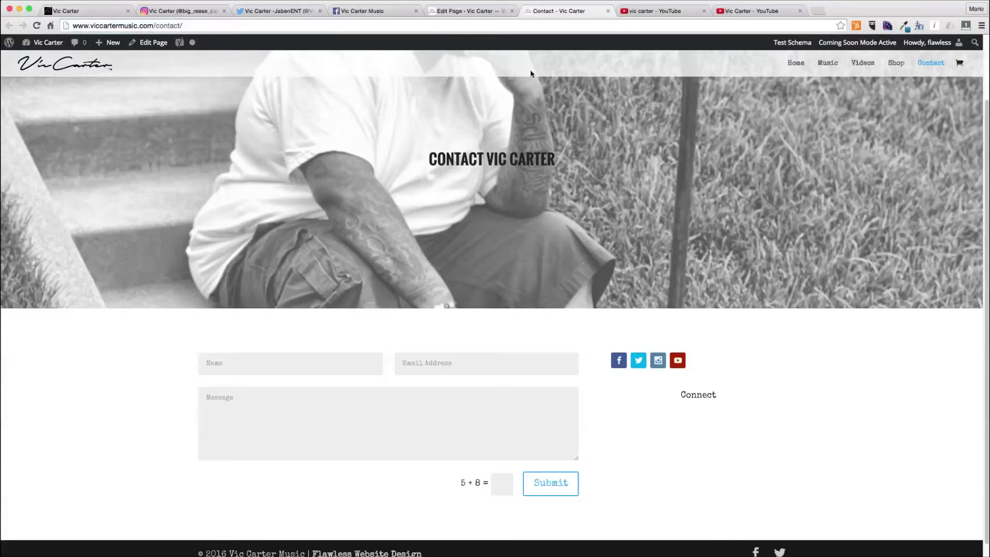
# - Move the Connect text module above the social media follow module and save its settings
pyautogui.click(469, 11)
pyautogui.moveTo(658, 404); pyautogui.dragTo(656, 364)
pyautogui.click(607, 378)
pyautogui.click(521, 234)
pyautogui.click(524, 204)
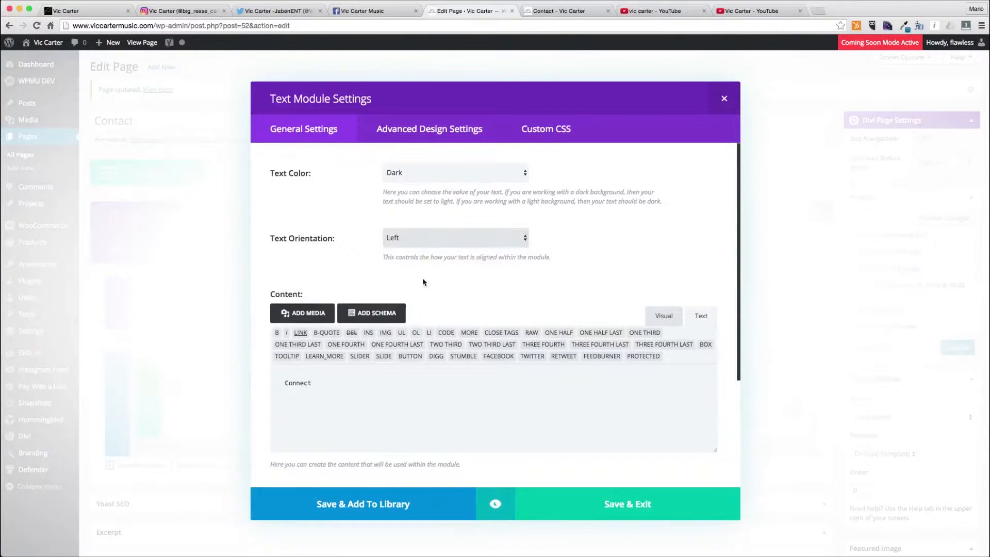
pyautogui.click(657, 498)
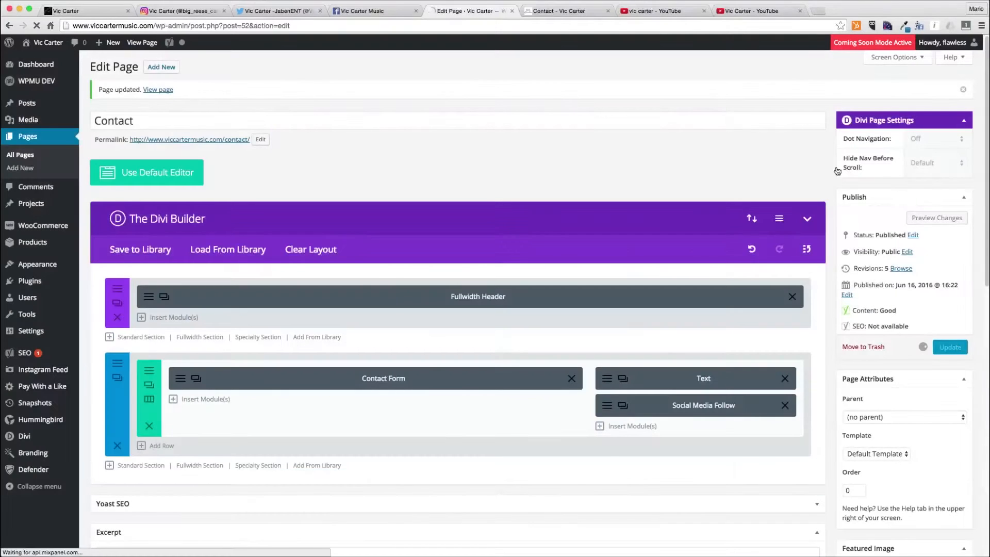
# - Reload and review the live Contact page layout, then close its tab
pyautogui.click(560, 12)
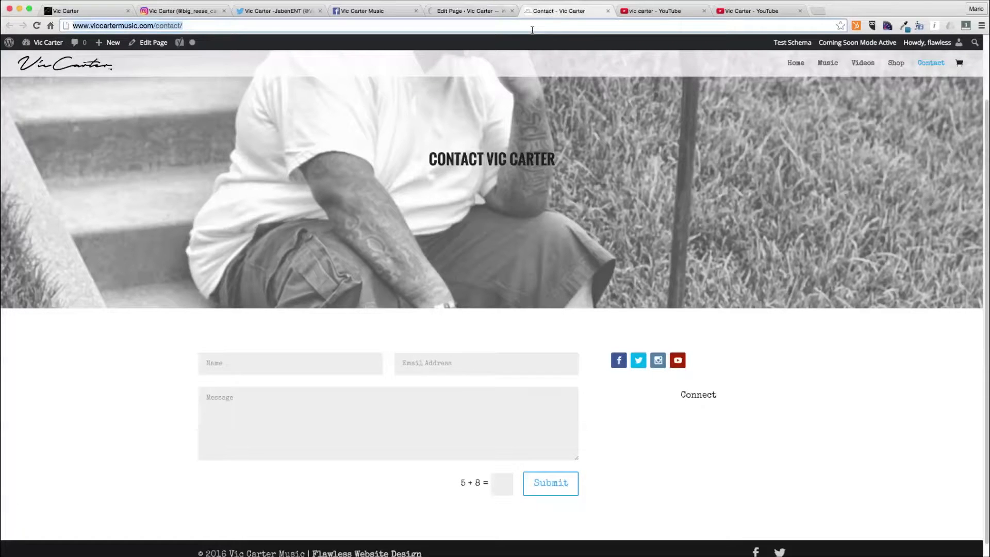
pyautogui.press('Return')
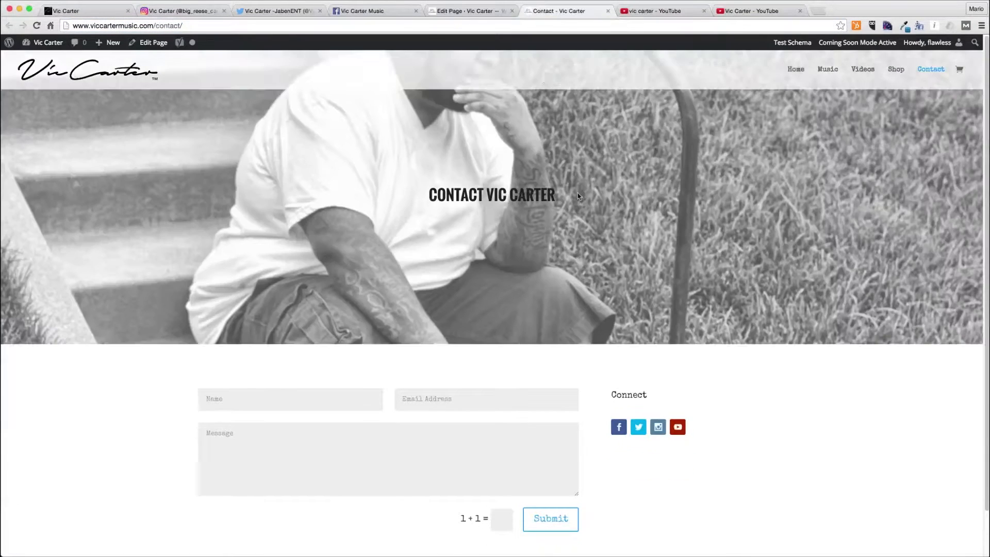
pyautogui.scroll(-3, 599, 203)
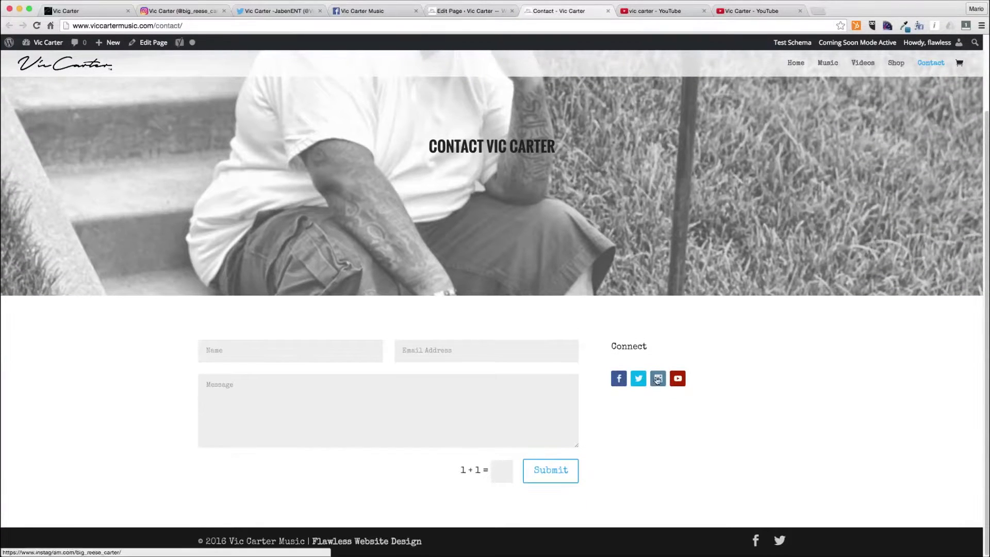
pyautogui.scroll(1, 787, 379)
pyautogui.scroll(-1, 786, 378)
pyautogui.scroll(5, 786, 379)
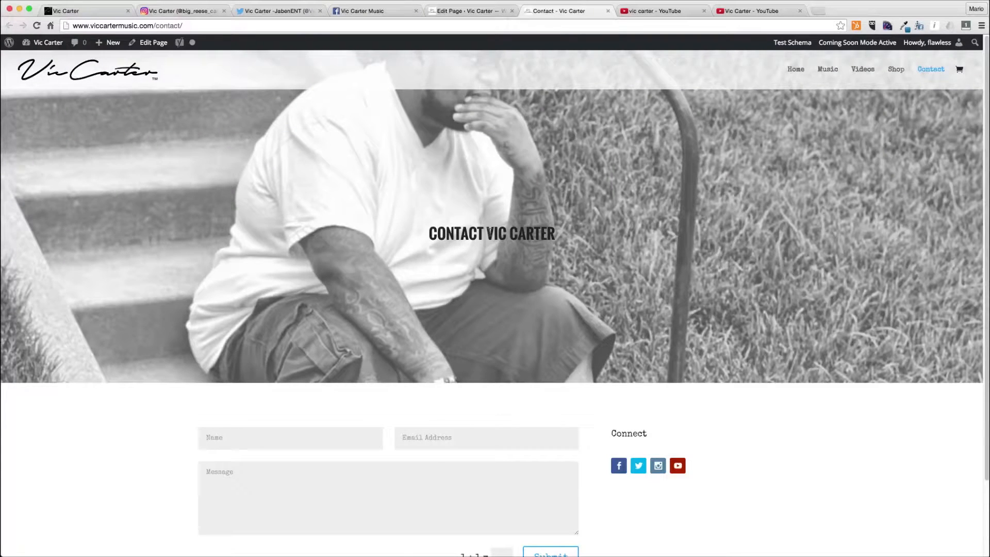
pyautogui.press('super+w')
# - Open the Vic Carter site homepage in a new browser window
pyautogui.click(444, 12)
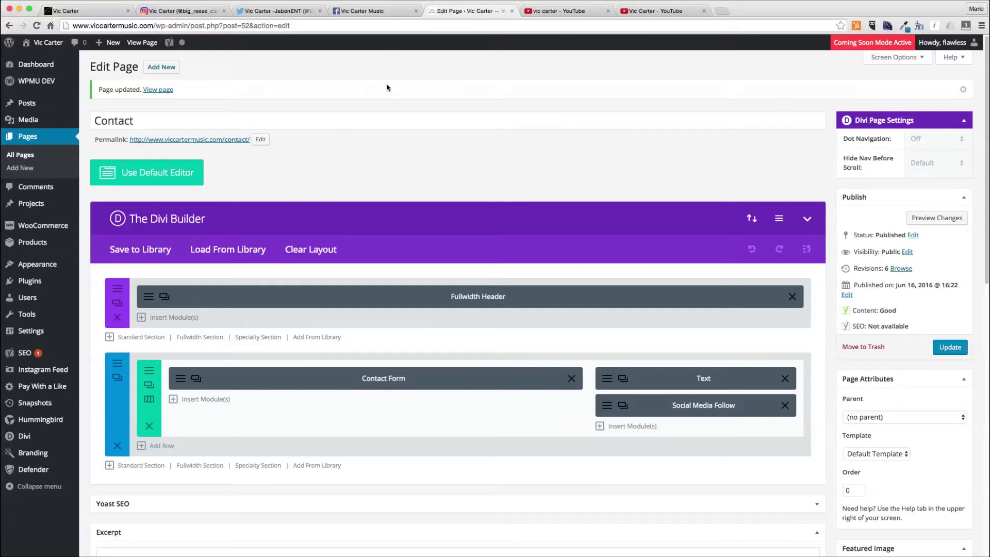
pyautogui.press('super+n')
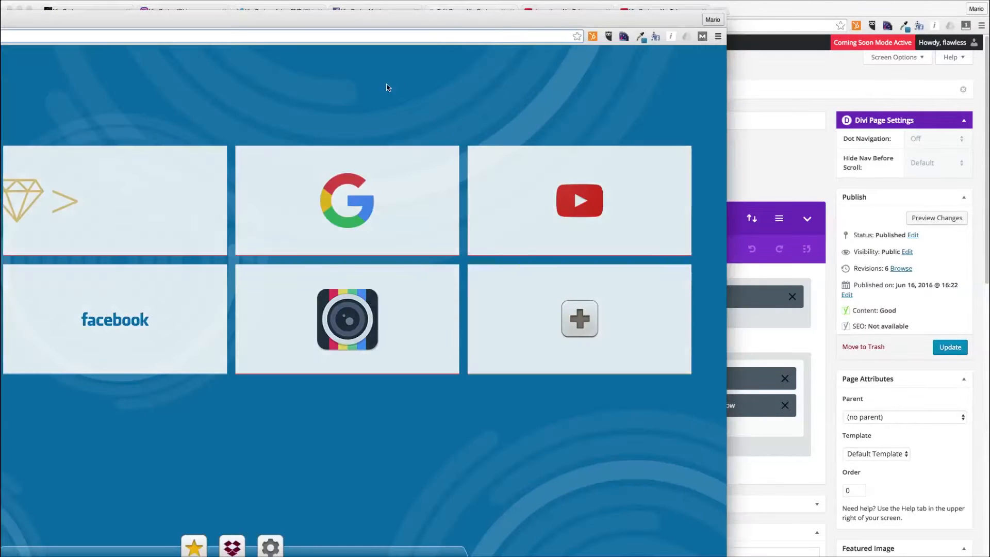
pyautogui.write('vic')
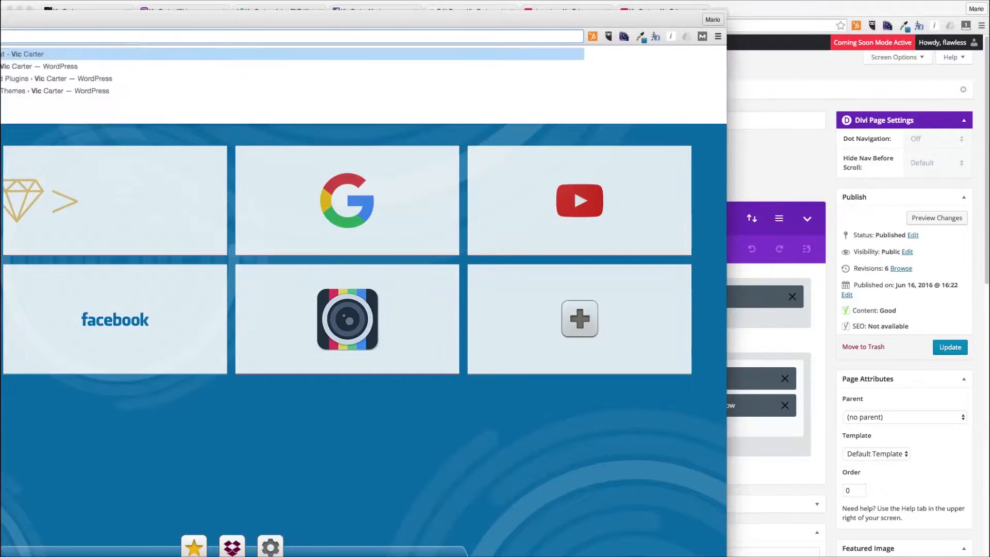
pyautogui.press('Return')
pyautogui.moveTo(157, 18); pyautogui.dragTo(421, 1)
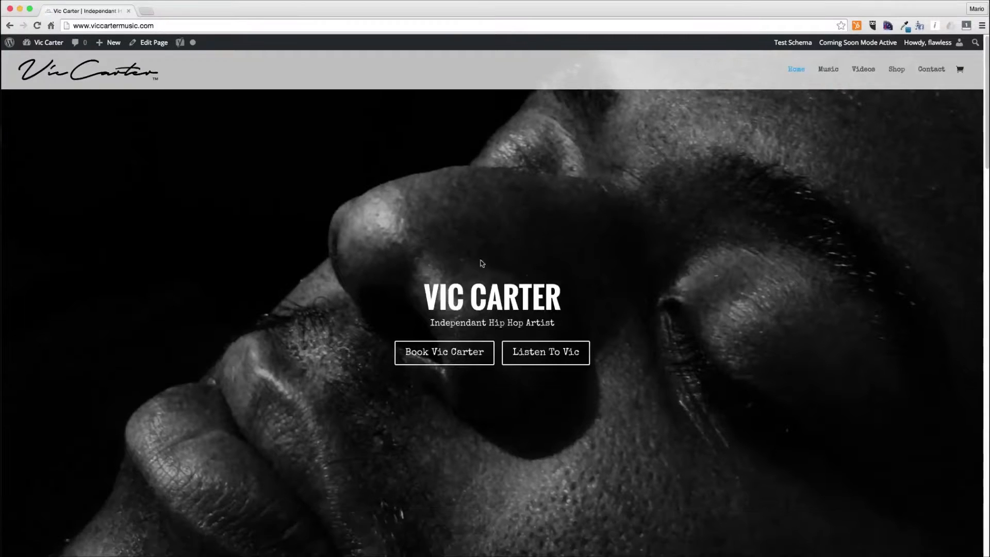
# - Scroll through the homepage sections to review the live site
pyautogui.scroll(-2, 516, 268)
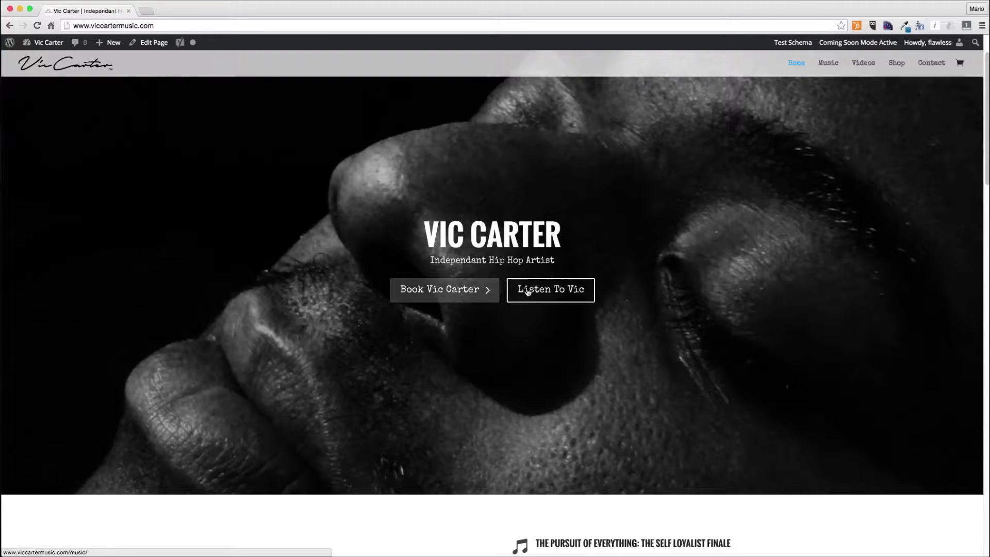
pyautogui.scroll(-5, 522, 360)
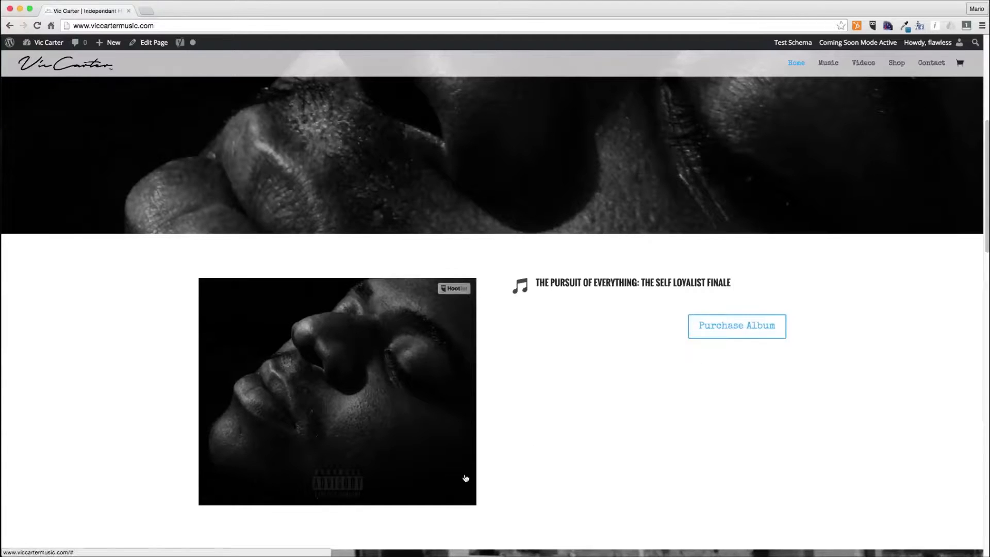
pyautogui.scroll(-4, 464, 475)
pyautogui.scroll(-8, 464, 477)
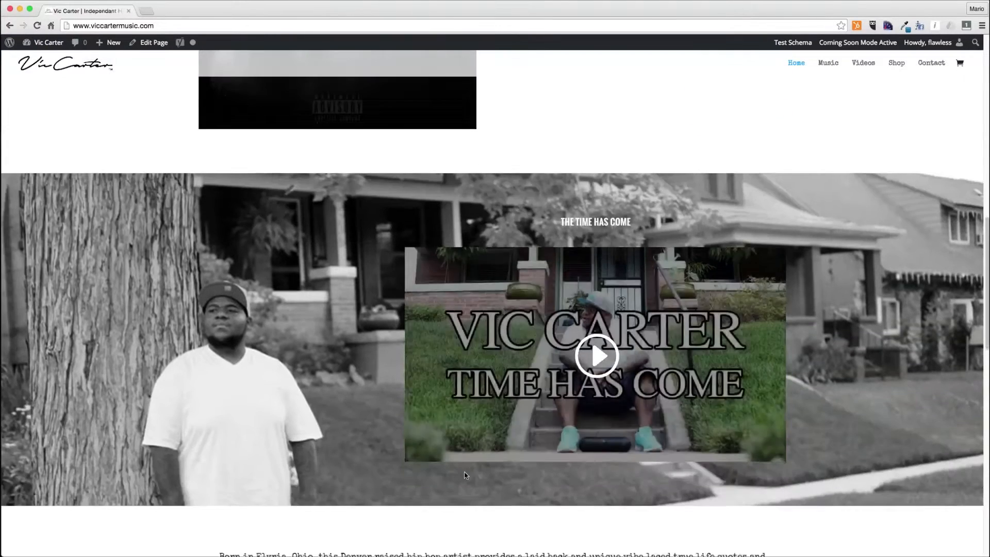
pyautogui.scroll(-3, 465, 472)
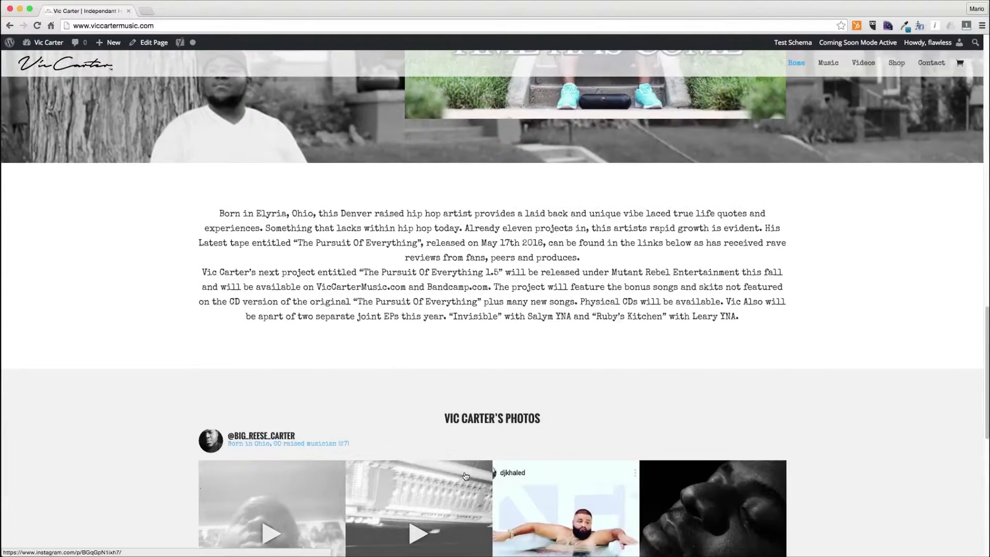
pyautogui.scroll(-7, 466, 476)
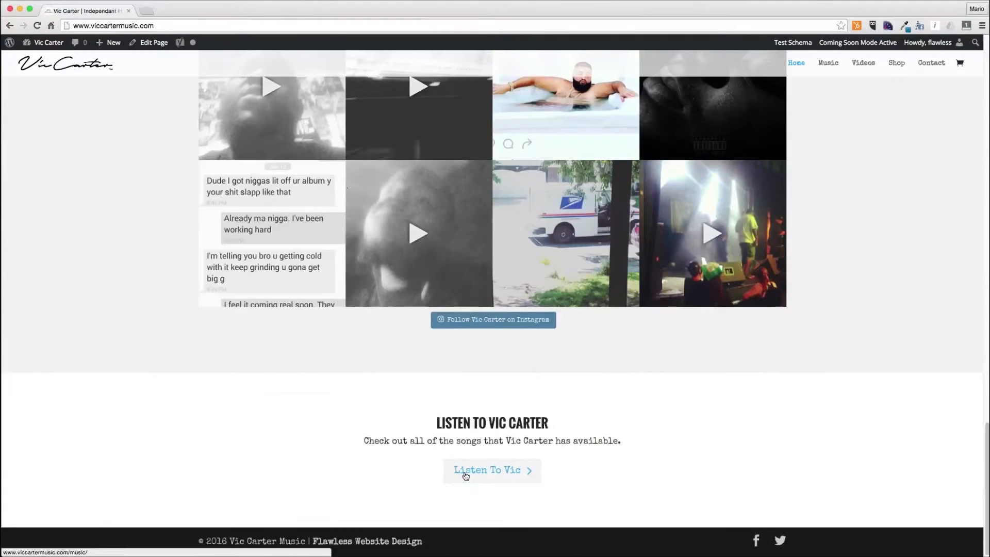
pyautogui.scroll(15, 466, 475)
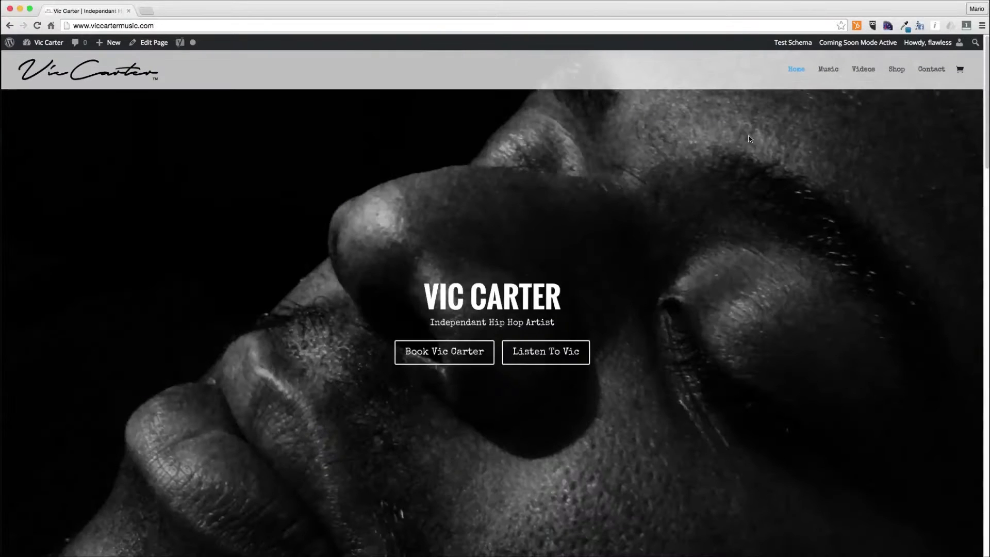
pyautogui.scroll(-9, 626, 288)
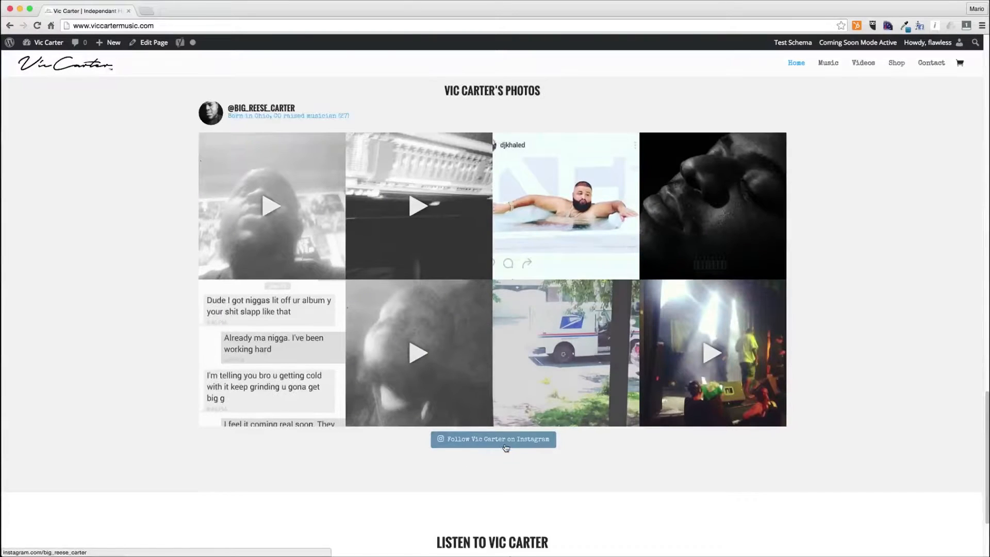
pyautogui.scroll(-3, 506, 448)
# - Browse the live Music, Videos and Shop pages of the site
pyautogui.click(492, 471)
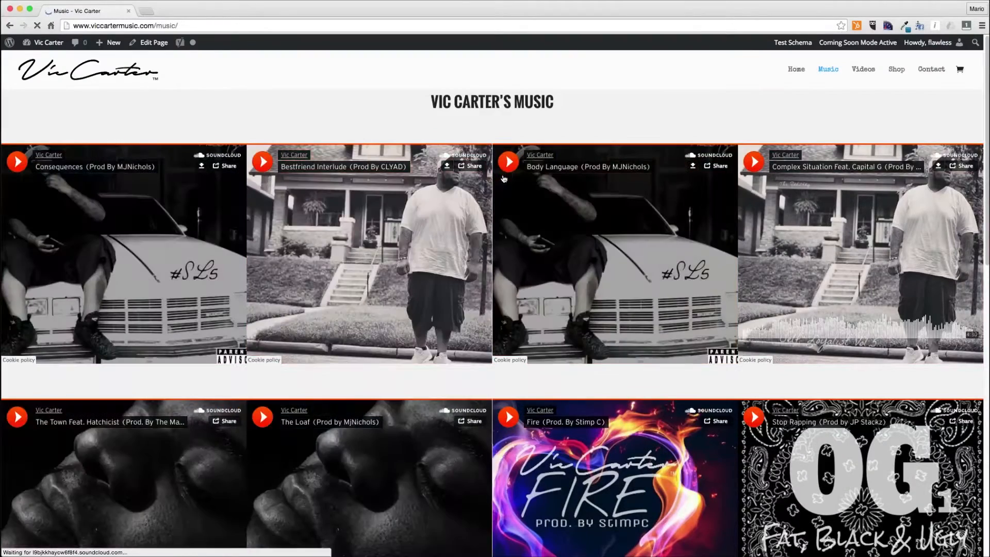
pyautogui.scroll(-4, 504, 178)
pyautogui.scroll(-9, 503, 178)
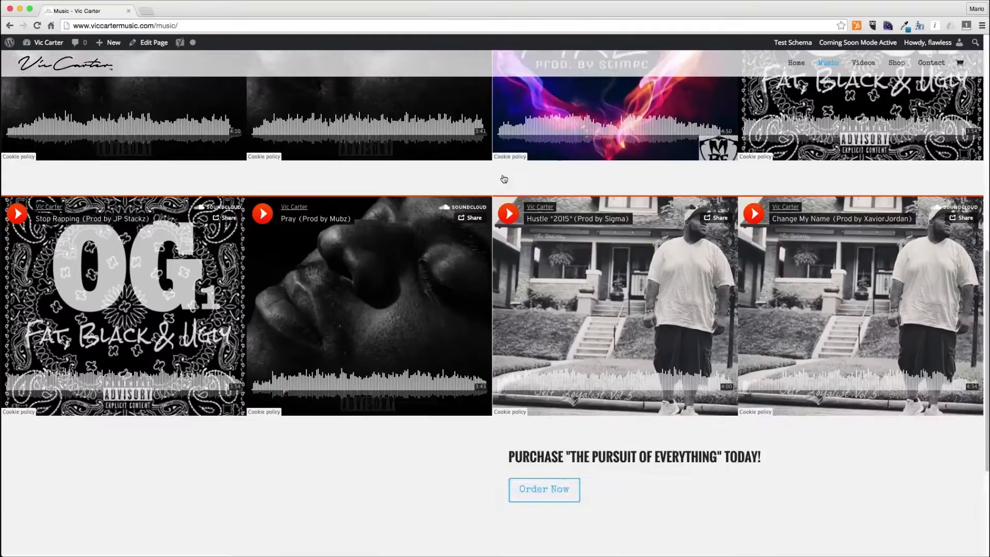
pyautogui.scroll(12, 504, 179)
pyautogui.scroll(-11, 505, 179)
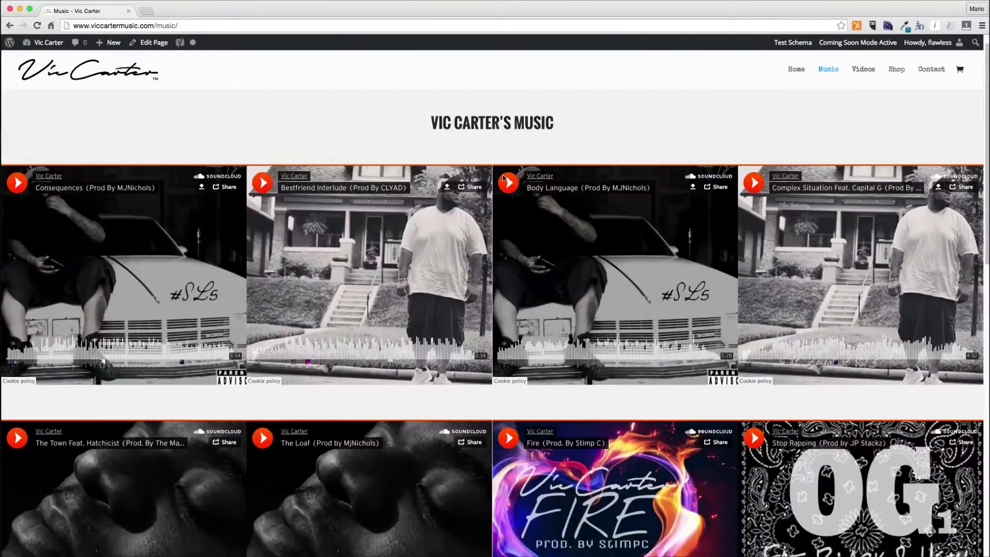
pyautogui.scroll(-4, 504, 178)
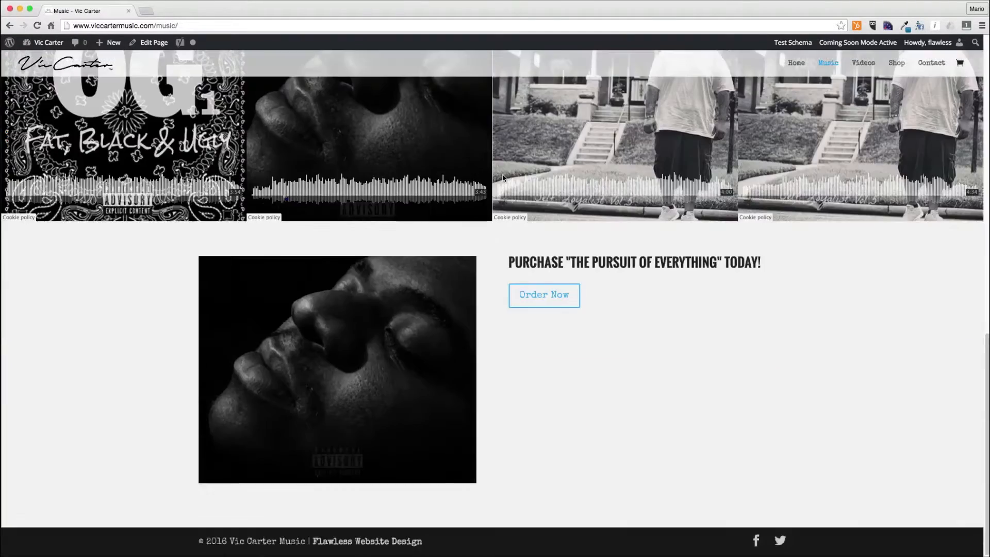
pyautogui.scroll(15, 505, 178)
pyautogui.click(867, 71)
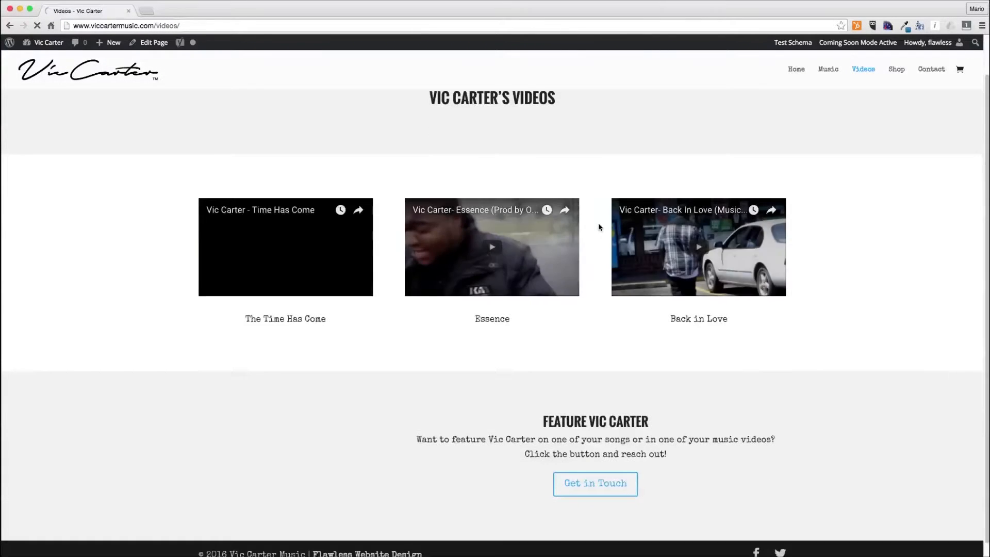
pyautogui.click(890, 71)
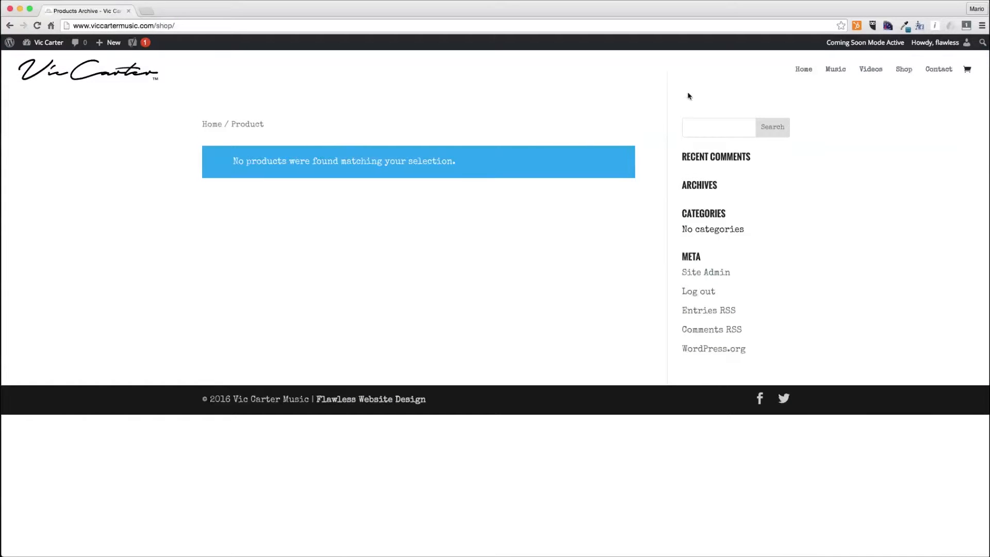
# - Open Divi Theme Options and set the WooCommerce shop and category page layout to Full Width
pyautogui.moveTo(48, 44)
pyautogui.click(41, 60)
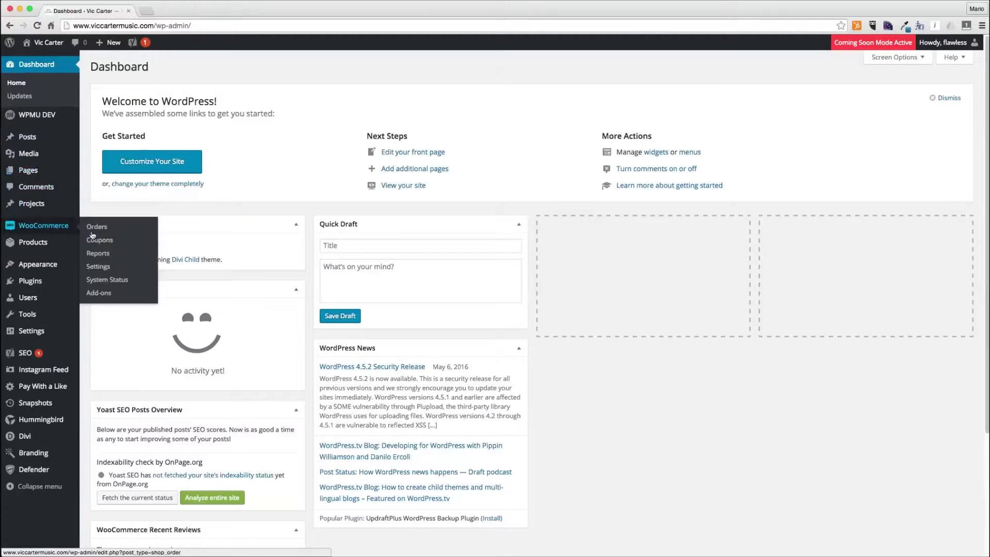
pyautogui.moveTo(46, 442)
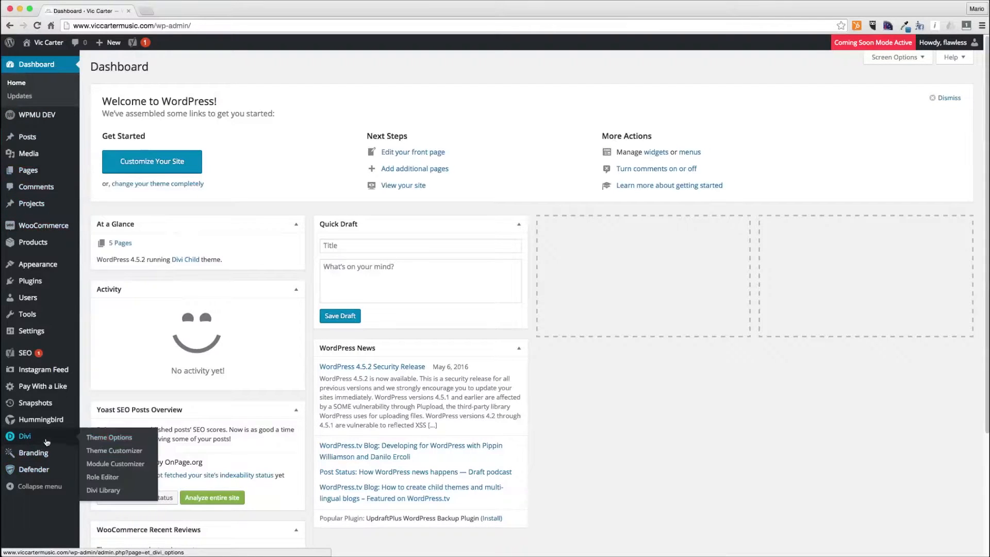
pyautogui.click(95, 438)
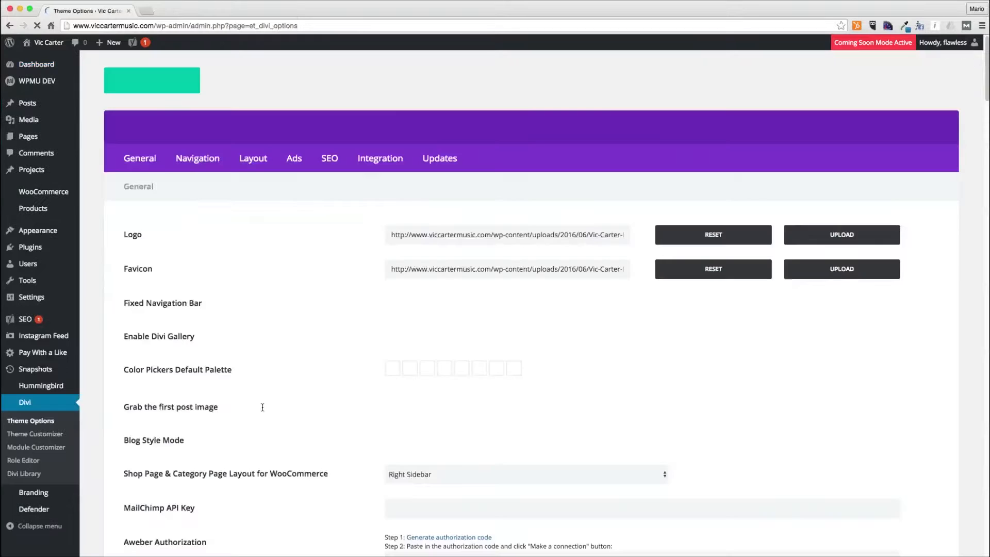
pyautogui.click(440, 486)
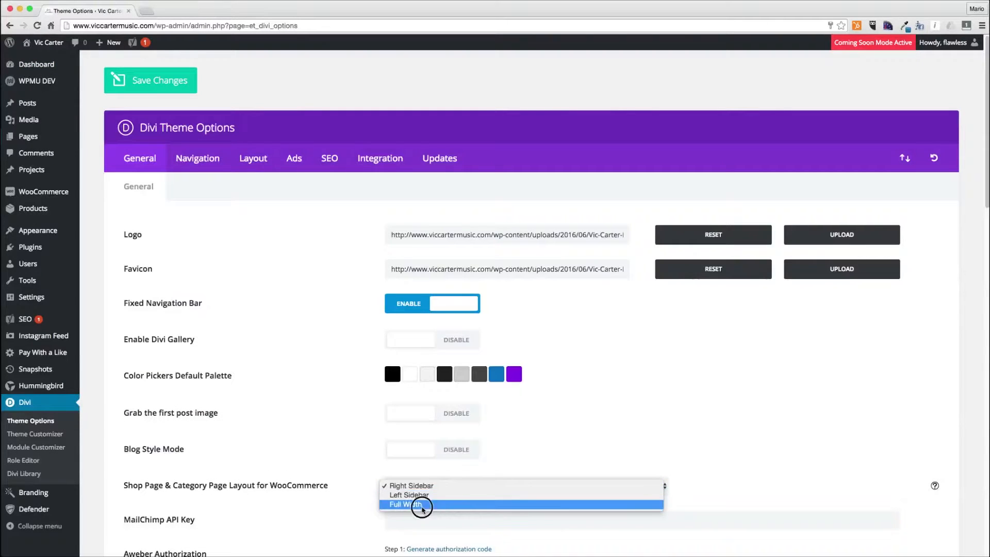
pyautogui.click(420, 504)
pyautogui.scroll(-20, 337, 486)
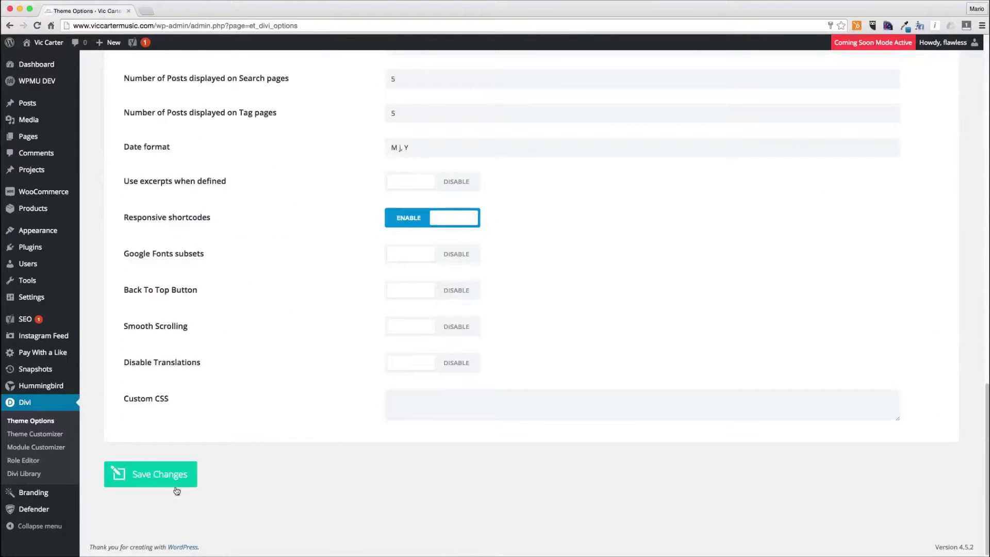
# - Save the Divi theme options changes
pyautogui.click(175, 488)
pyautogui.scroll(10, 319, 414)
pyautogui.scroll(10, 320, 413)
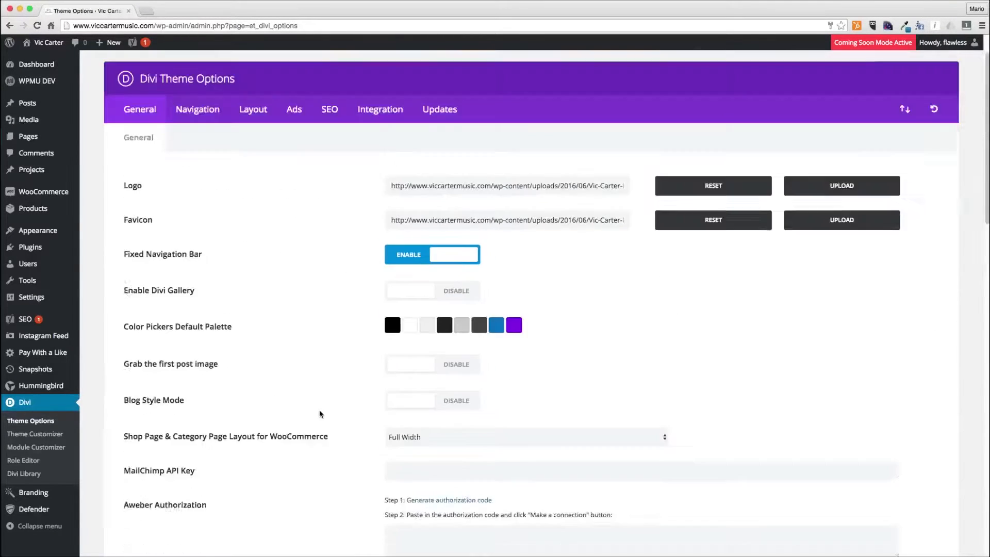
# - Start a new product titled "The Pursuit of Everything: The Self Loyalist Finale"
pyautogui.moveTo(47, 208)
pyautogui.click(105, 223)
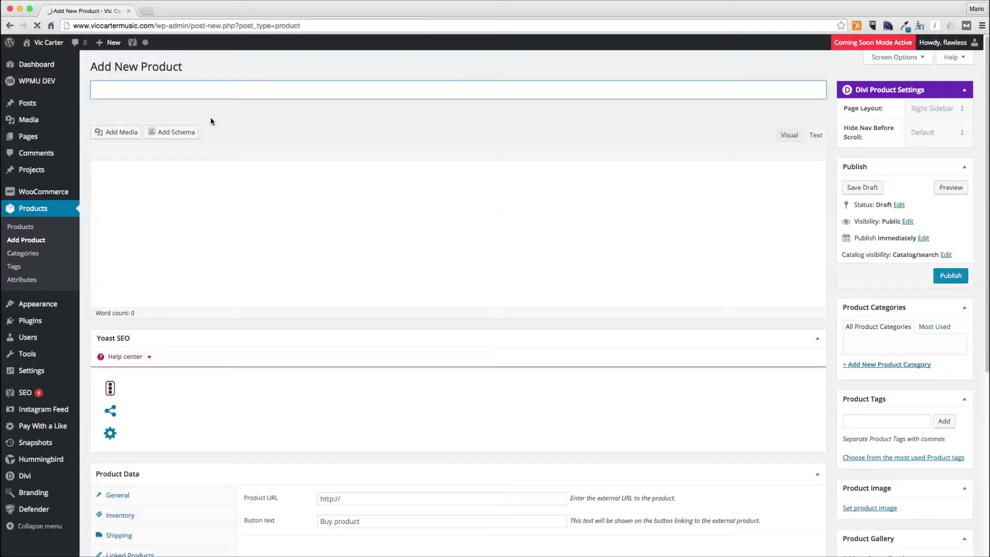
pyautogui.write('The Pursuit of Everything :')
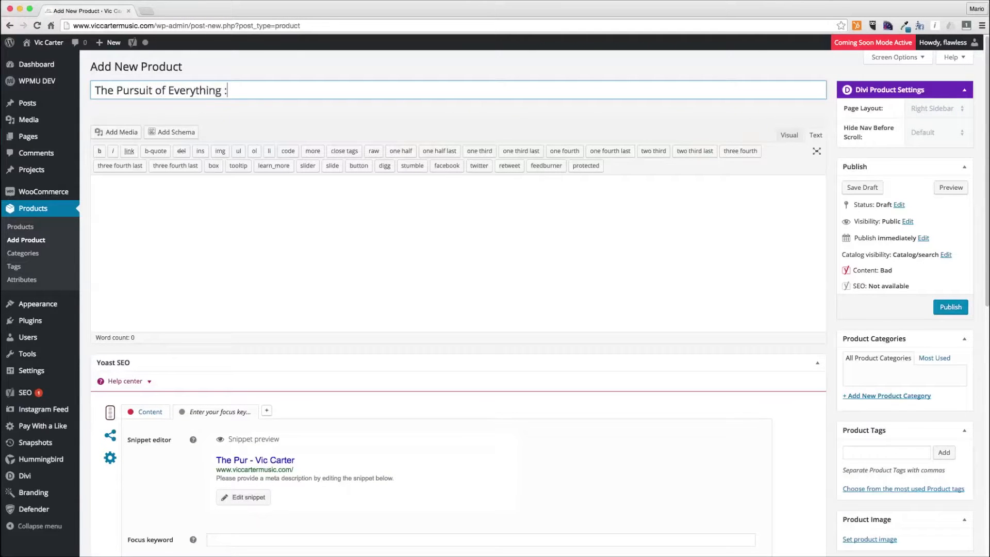
pyautogui.write(' The Self Loyalist')
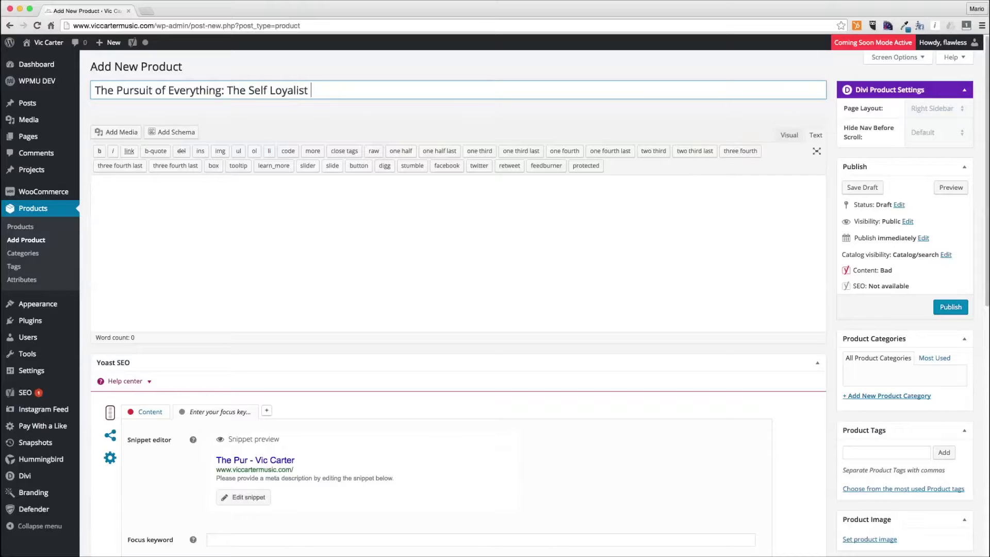
pyautogui.write(' Finale')
pyautogui.click(217, 245)
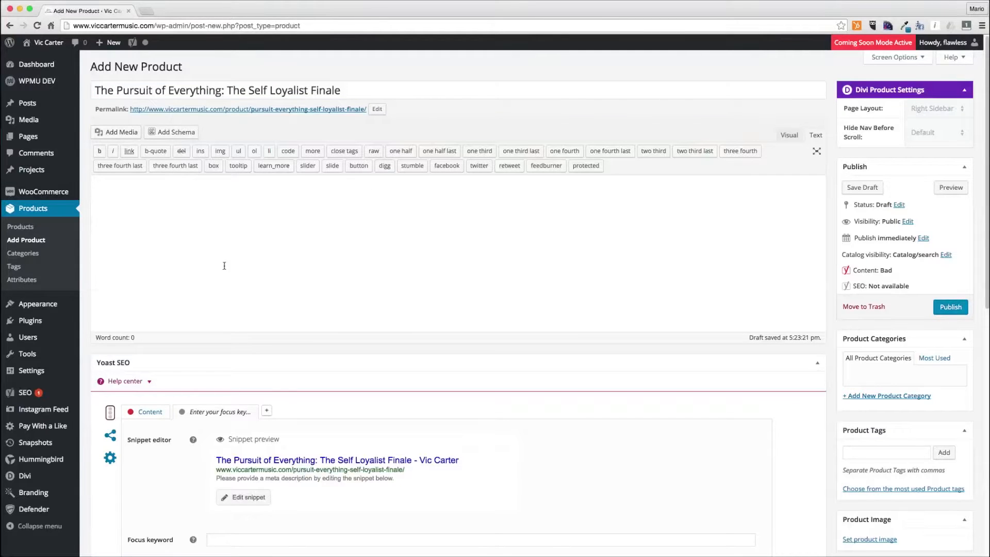
# - Mark the product as virtual and set the product type to Variable product
pyautogui.scroll(-5, 228, 411)
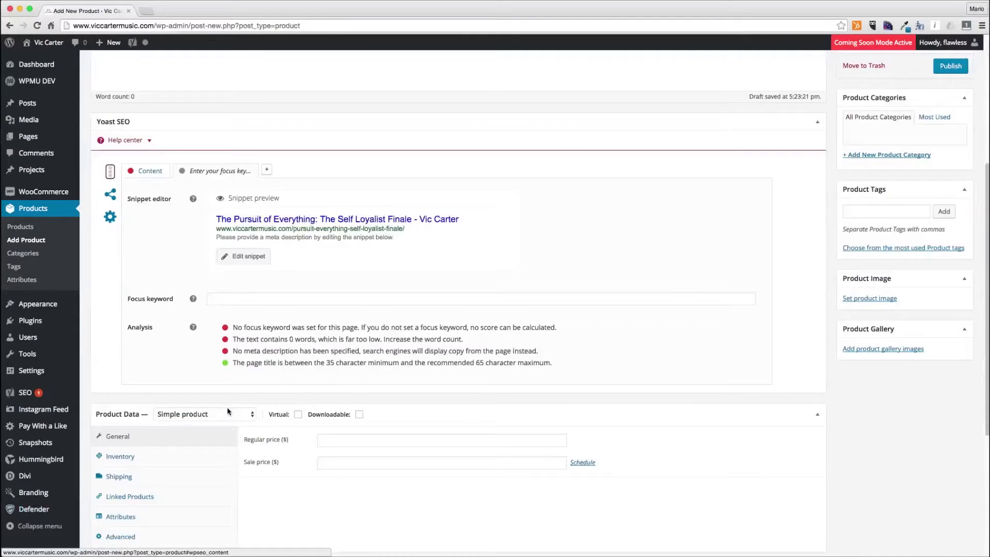
pyautogui.scroll(-3, 260, 295)
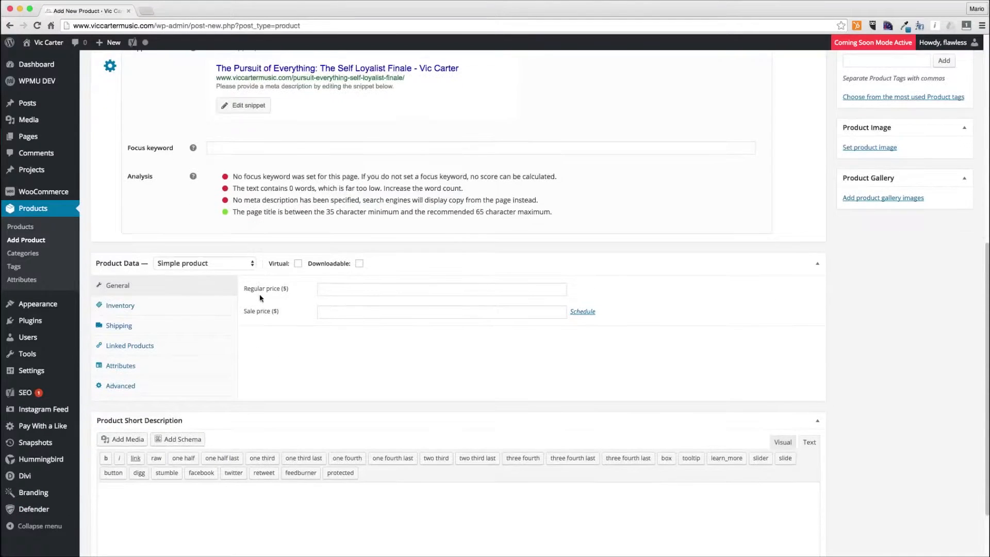
pyautogui.click(299, 264)
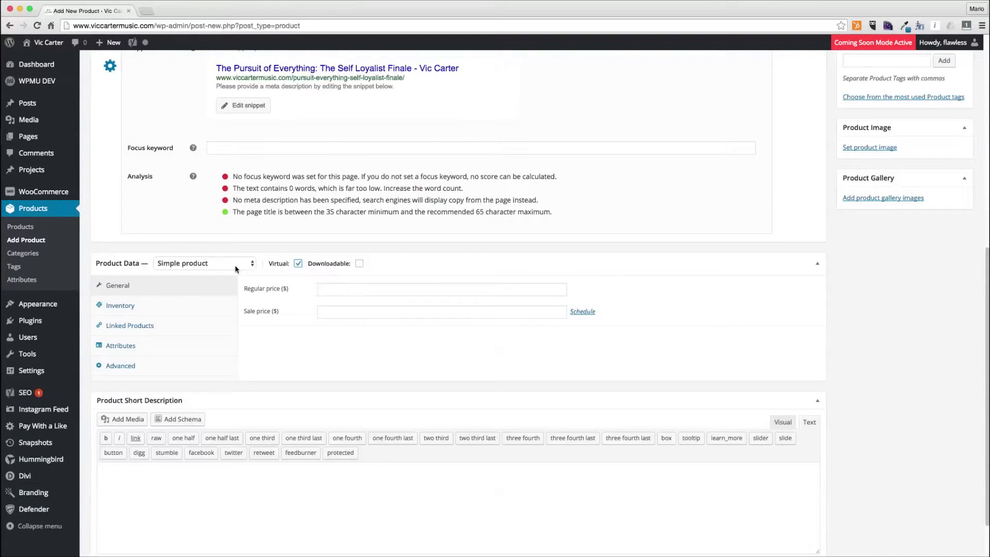
pyautogui.click(235, 269)
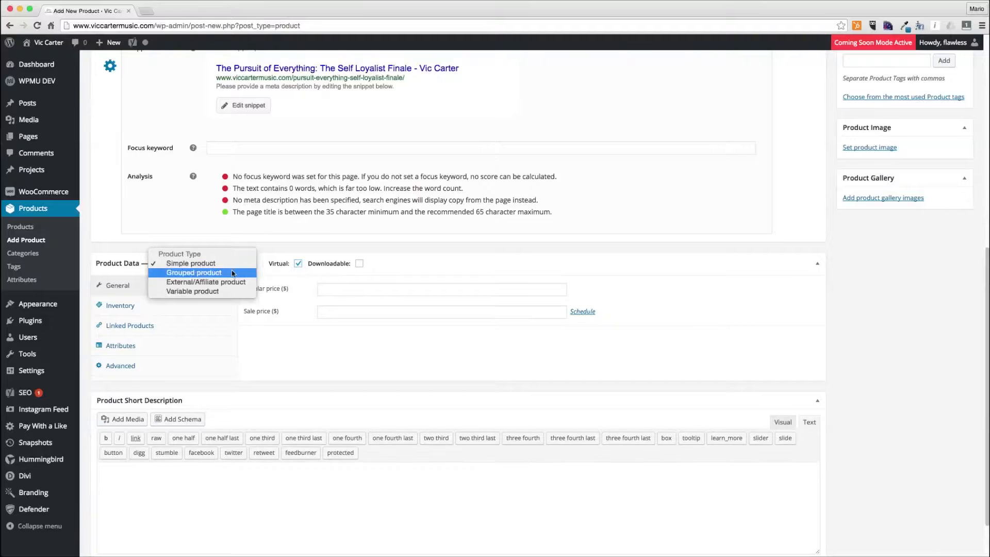
pyautogui.click(225, 290)
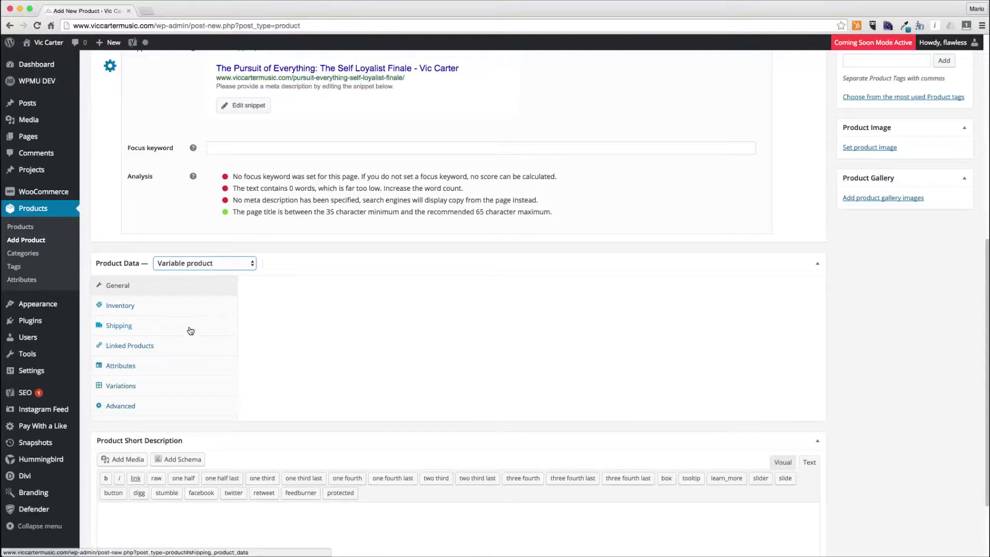
# - Add a custom product attribute named Album Option
pyautogui.click(157, 322)
pyautogui.click(344, 343)
pyautogui.click(261, 347)
pyautogui.click(145, 368)
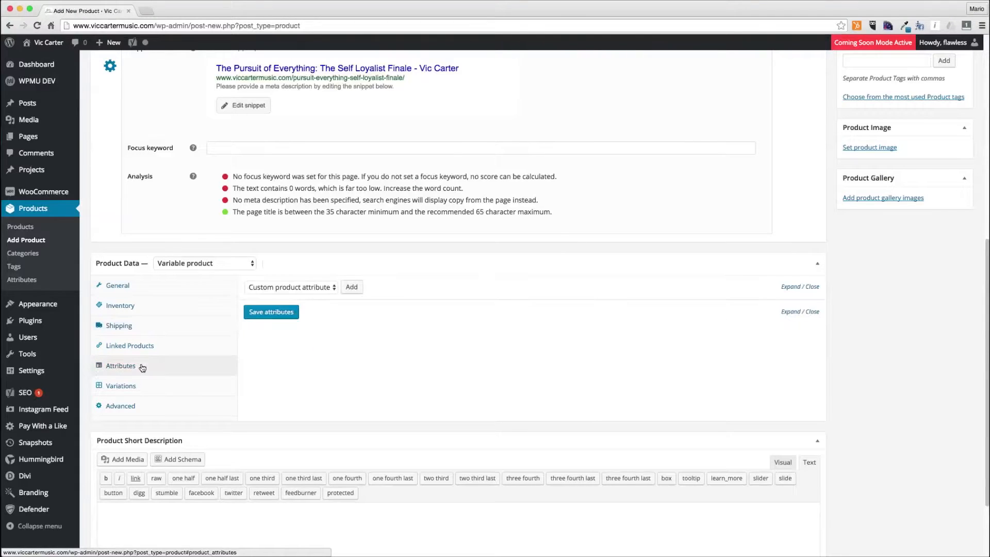
pyautogui.click(313, 292)
pyautogui.click(319, 300)
pyautogui.click(353, 287)
pyautogui.click(307, 346)
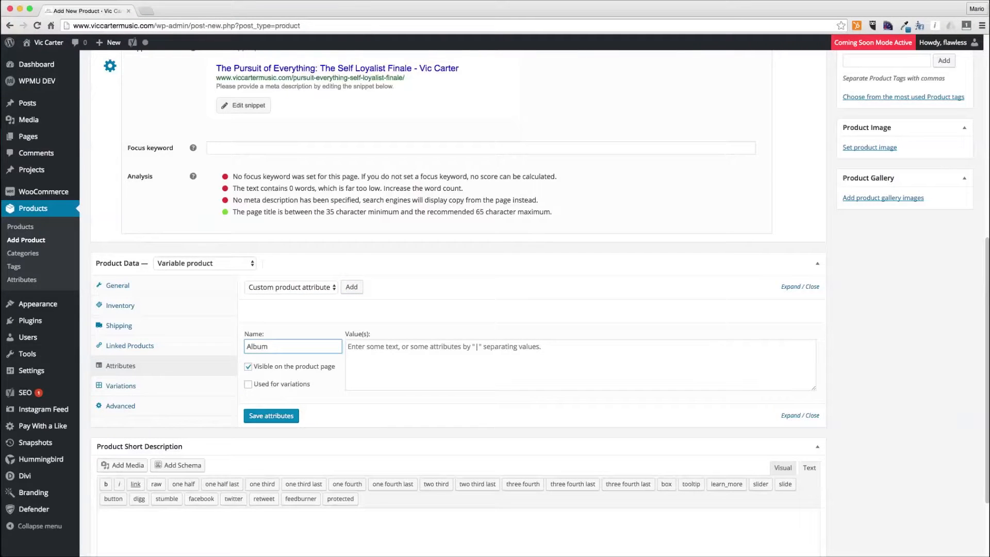
pyautogui.press('Tab')
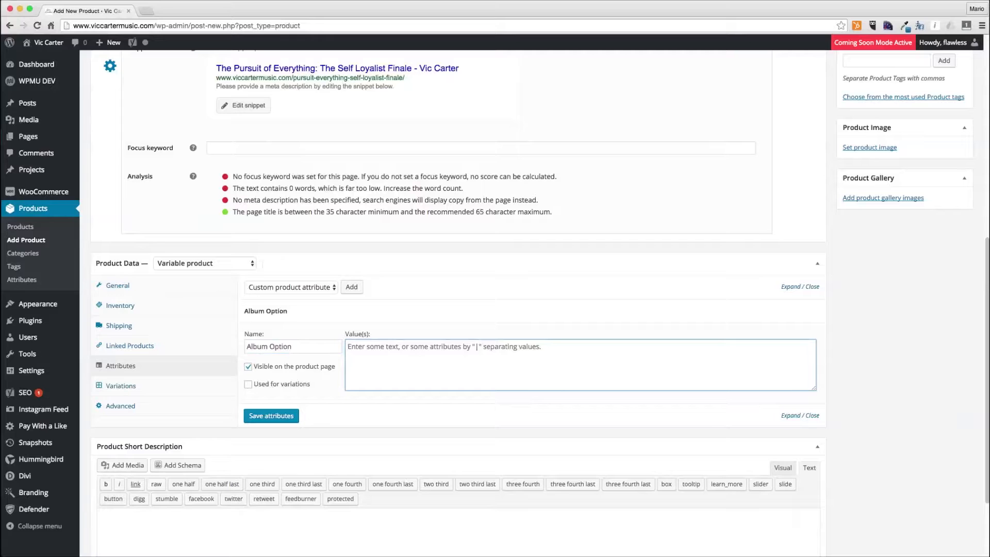
# - Give the Album Option attribute the values CD|Digital Download, enable it for variations and save the attributes
pyautogui.write('CD|Digital Down')
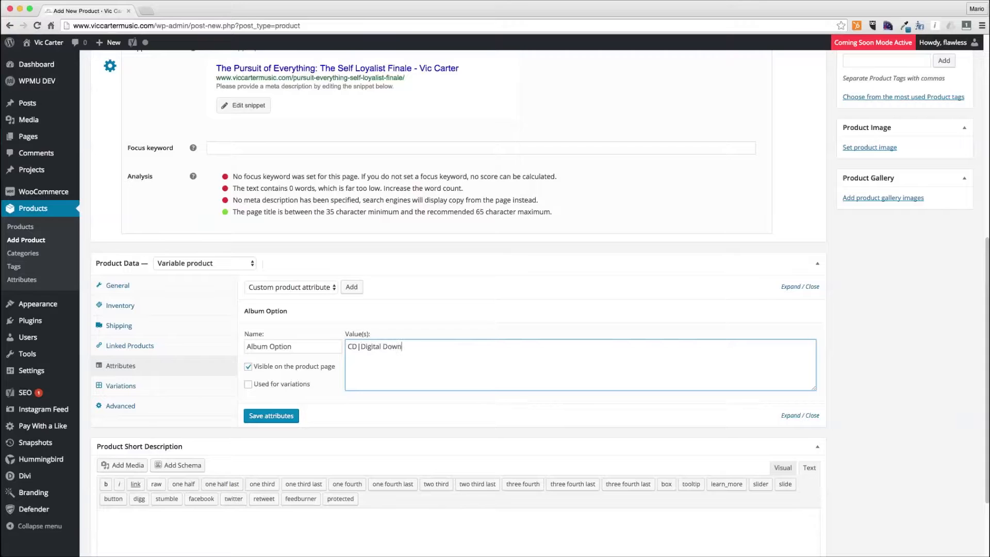
pyautogui.click(248, 384)
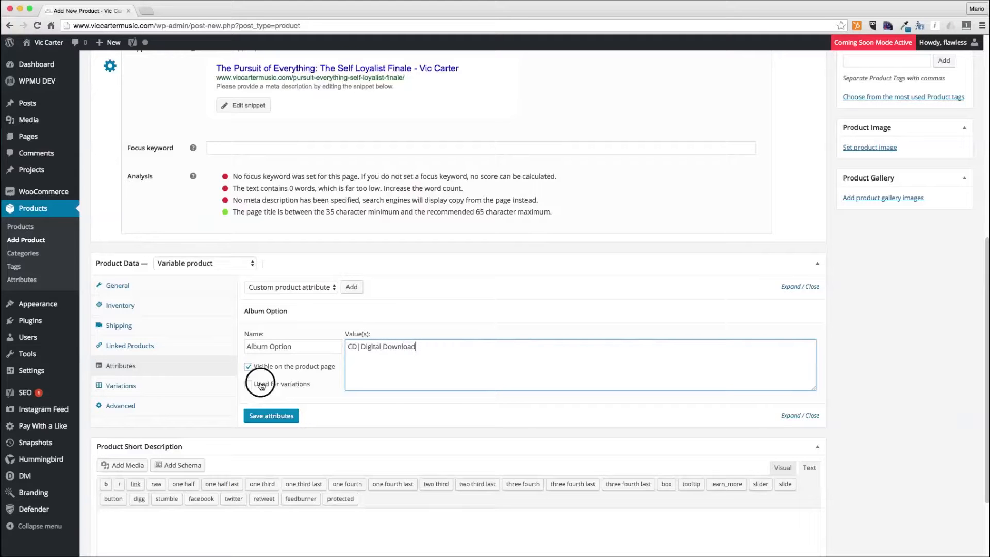
pyautogui.click(272, 417)
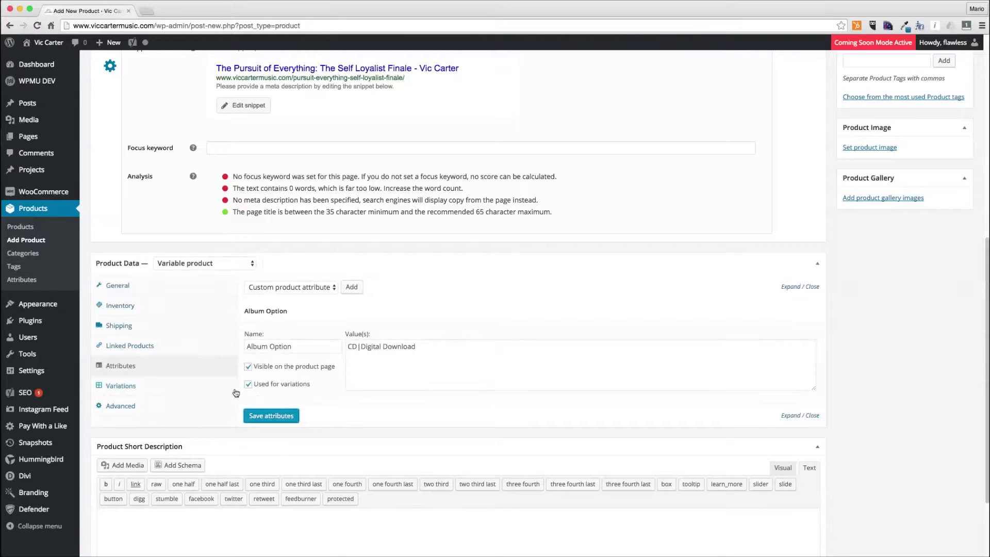
# - Create variations from all attributes and confirm both dialogs
pyautogui.click(139, 389)
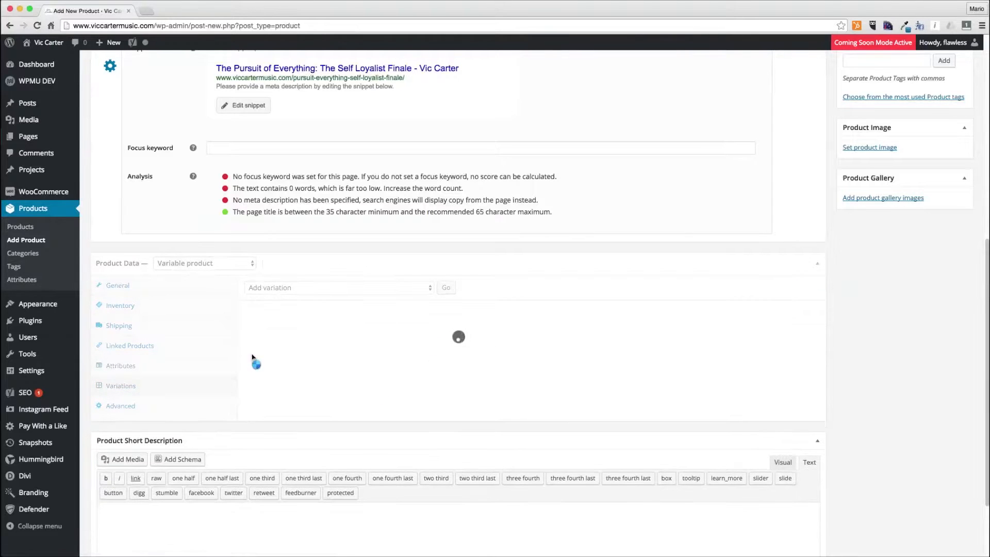
pyautogui.click(428, 288)
pyautogui.click(413, 298)
pyautogui.click(446, 287)
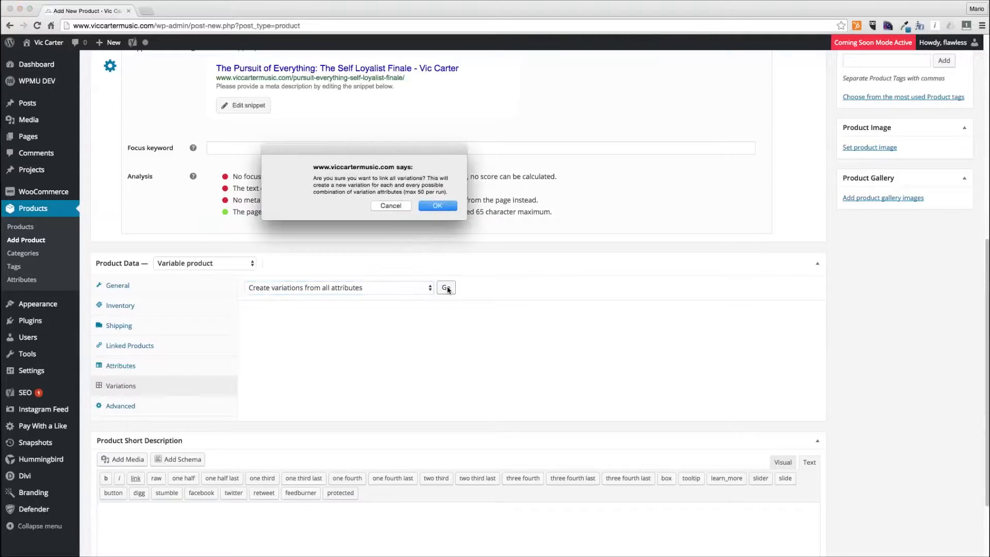
pyautogui.click(447, 206)
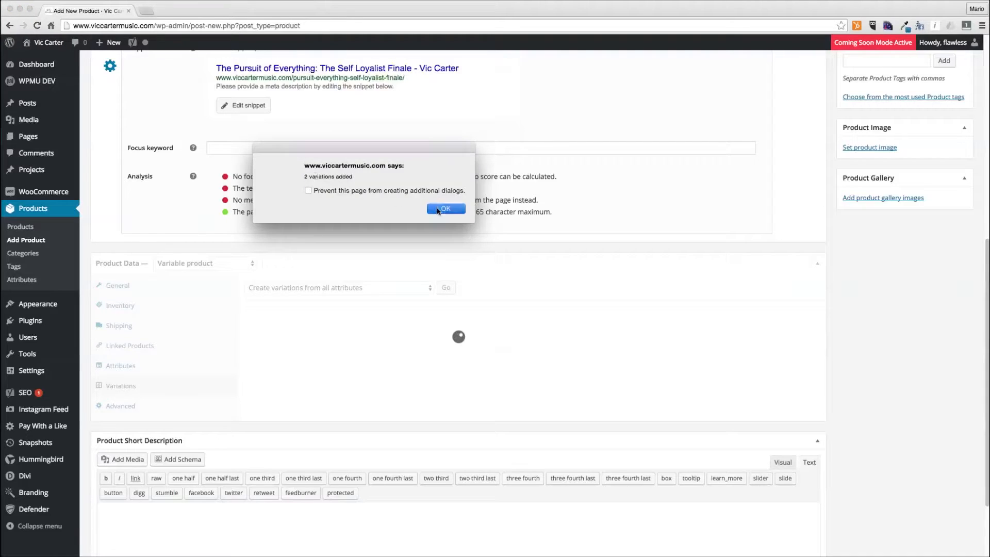
pyautogui.press('Return')
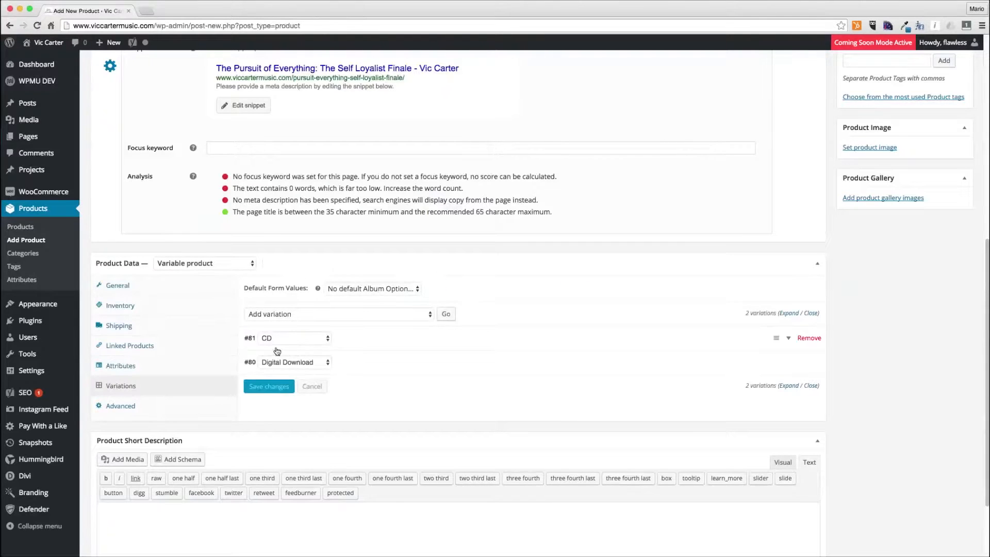
# - Set the CD variation's regular price to 5
pyautogui.click(369, 341)
pyautogui.scroll(-2, 371, 342)
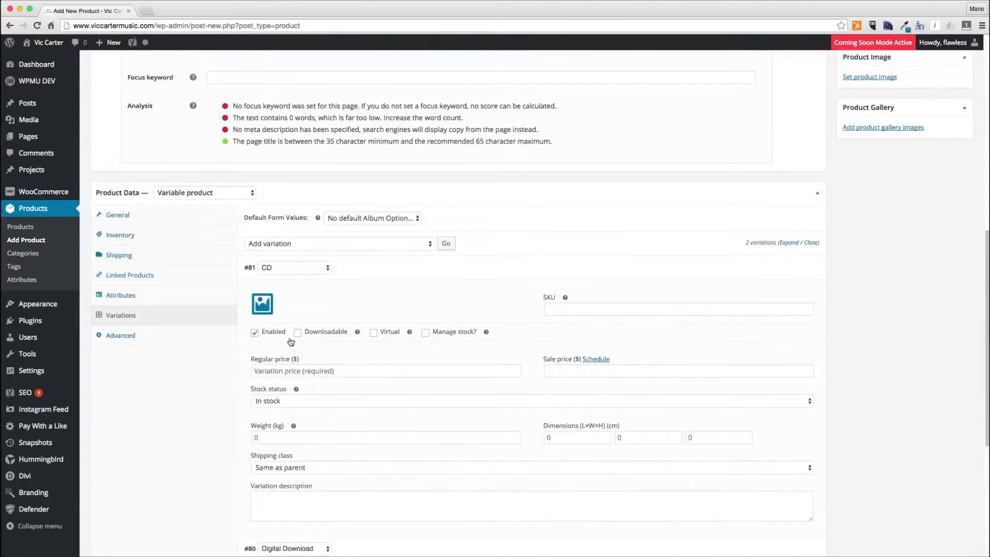
pyautogui.click(355, 367)
pyautogui.write('5')
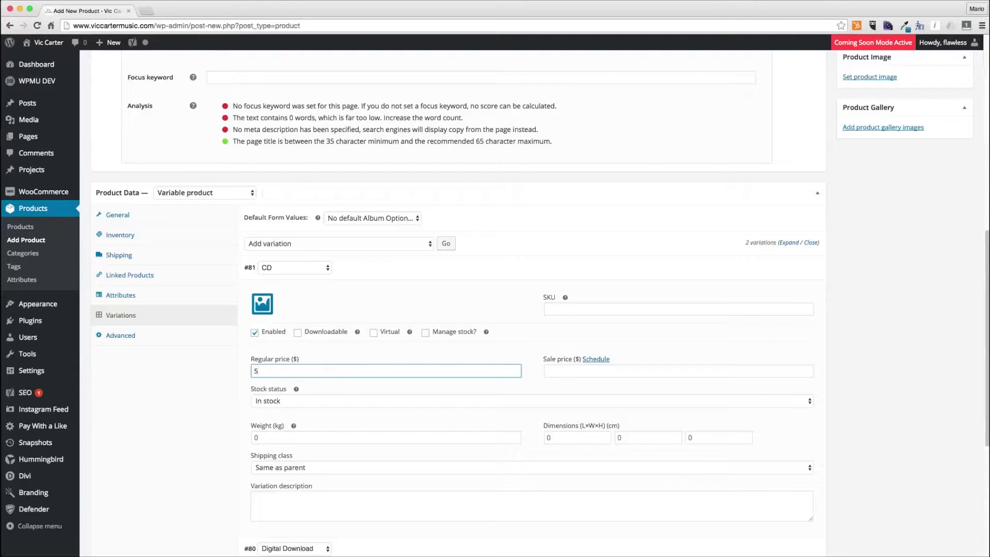
pyautogui.click(381, 311)
pyautogui.scroll(-3, 402, 335)
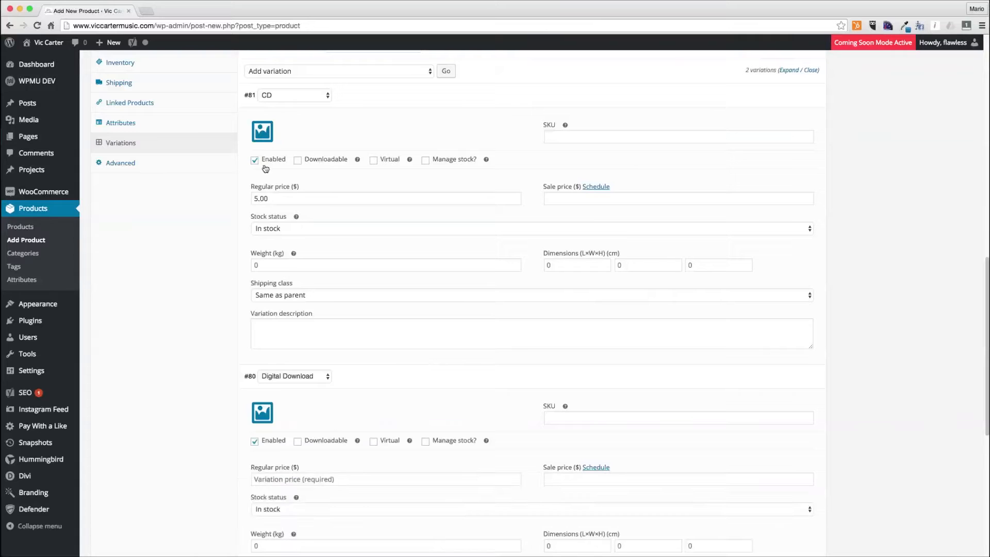
# - Make the Digital Download variation downloadable and virtual with a regular price of 5.00
pyautogui.click(298, 442)
pyautogui.click(373, 442)
pyautogui.scroll(-5, 372, 442)
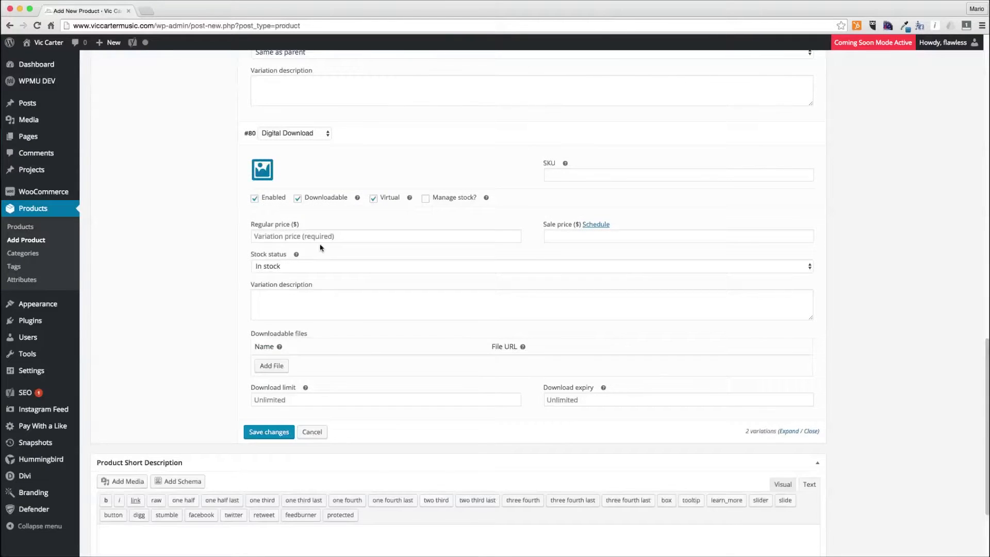
pyautogui.click(321, 237)
pyautogui.write('5.0')
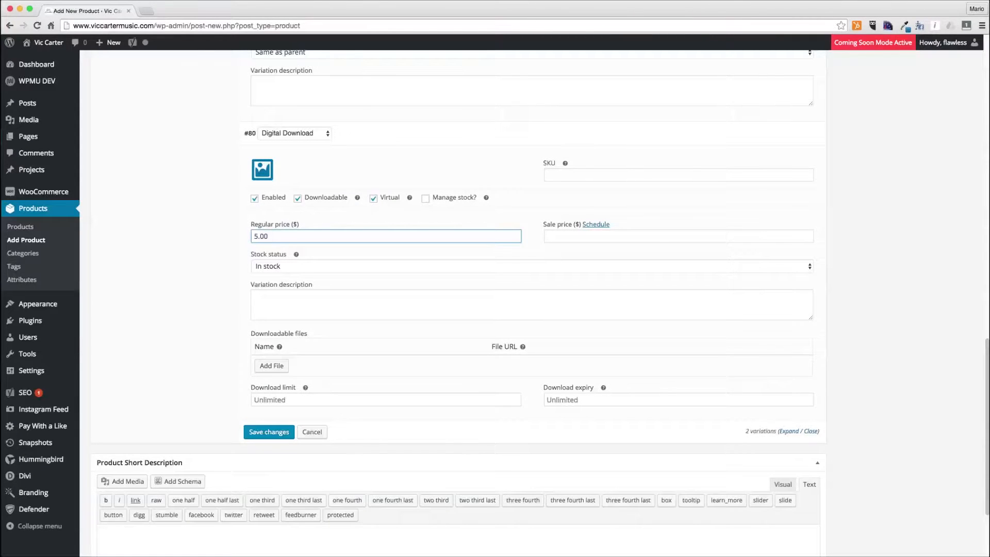
pyautogui.write('0')
pyautogui.scroll(3, 424, 343)
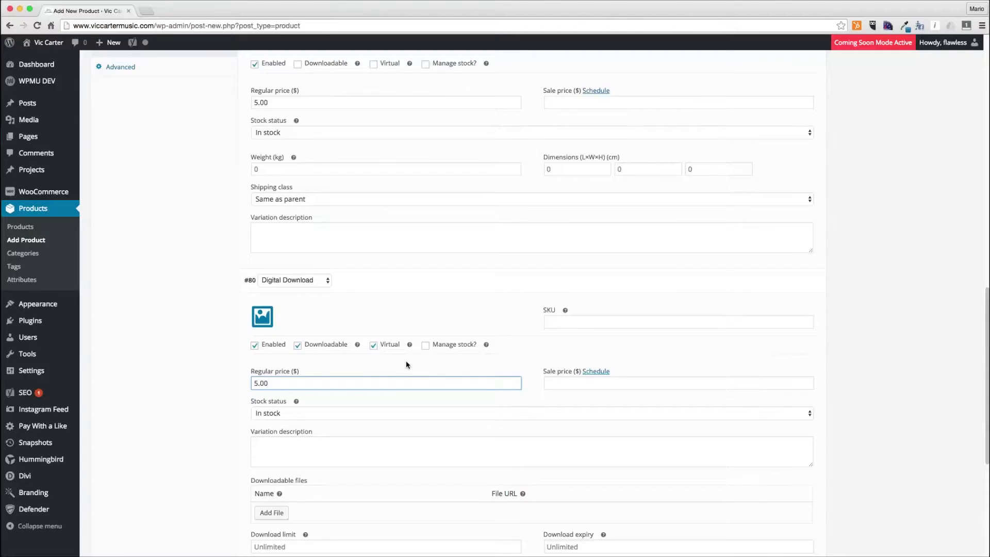
pyautogui.scroll(-4, 406, 365)
# - Add a downloadable file row to the Digital Download variation and open the file chooser
pyautogui.click(271, 403)
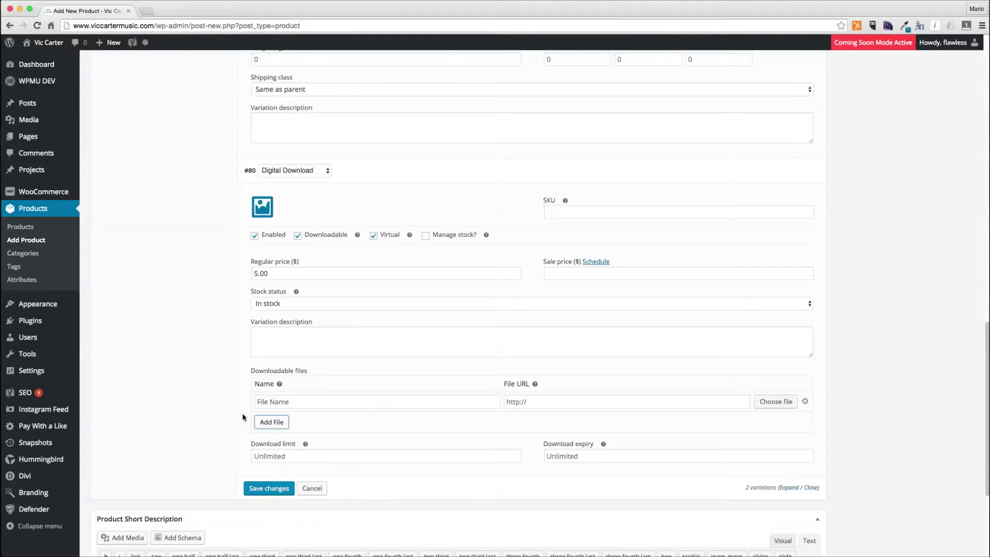
pyautogui.click(776, 401)
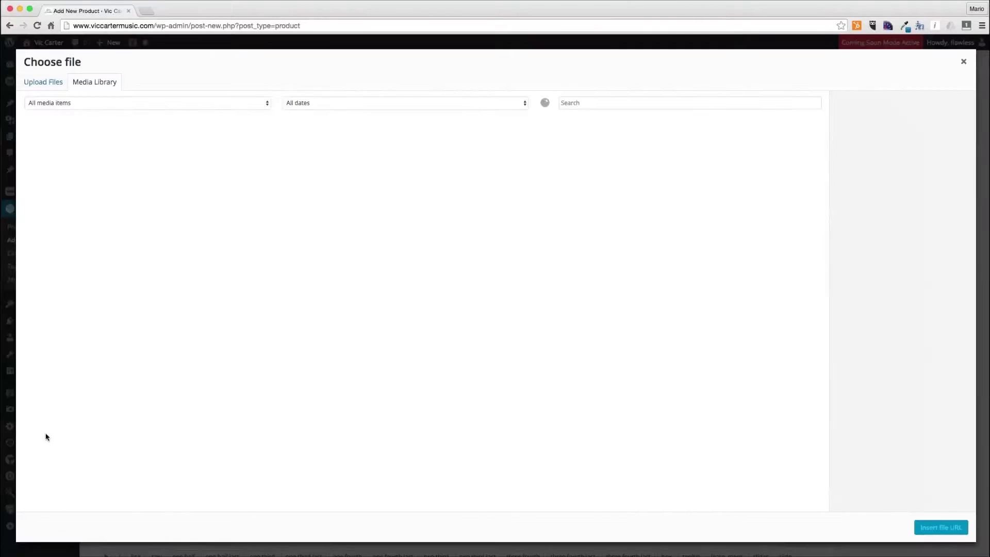
pyautogui.click(52, 547)
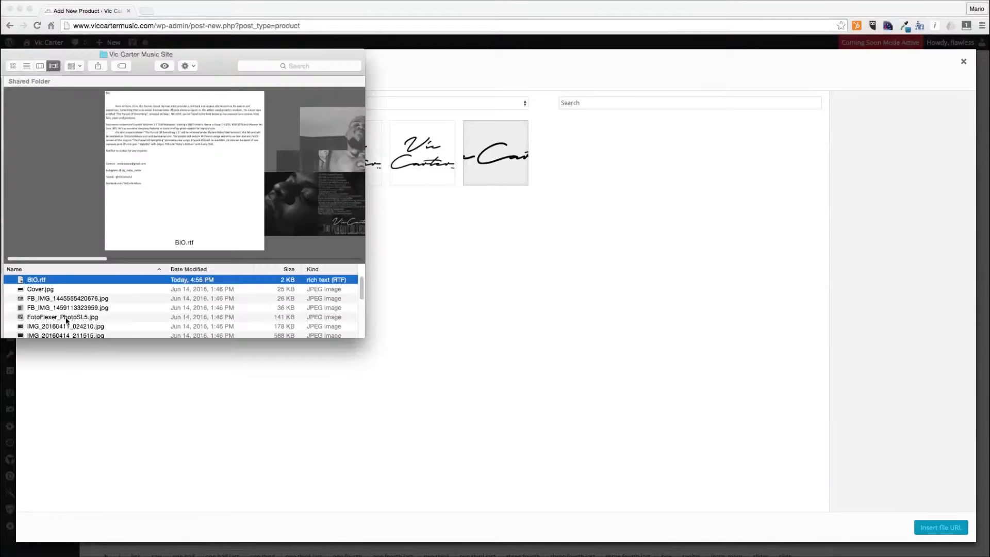
# - Select all files in the Vic Carter - The Pursuit Of Everything folder and drag them into the media library to upload
pyautogui.scroll(1, 89, 320)
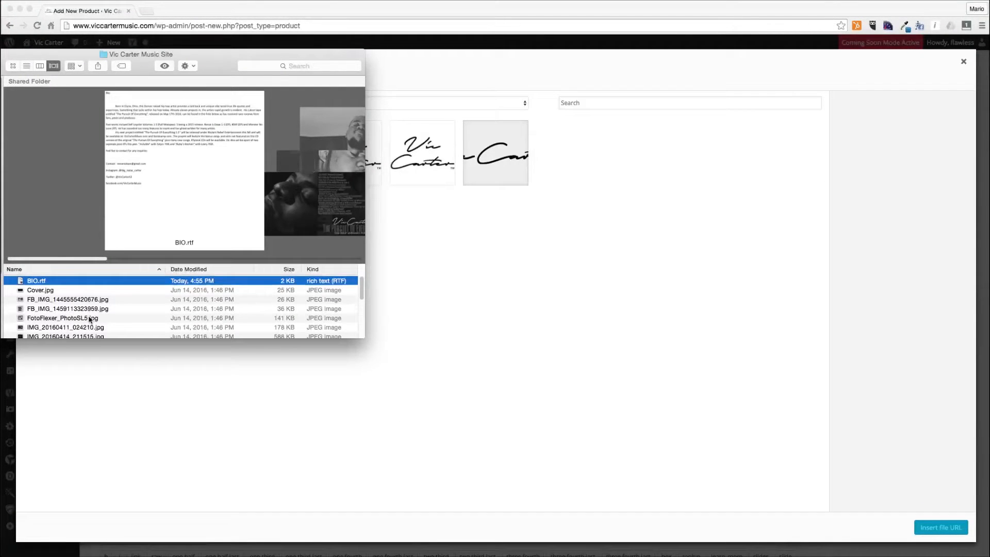
pyautogui.scroll(-10, 88, 319)
pyautogui.scroll(-4, 89, 319)
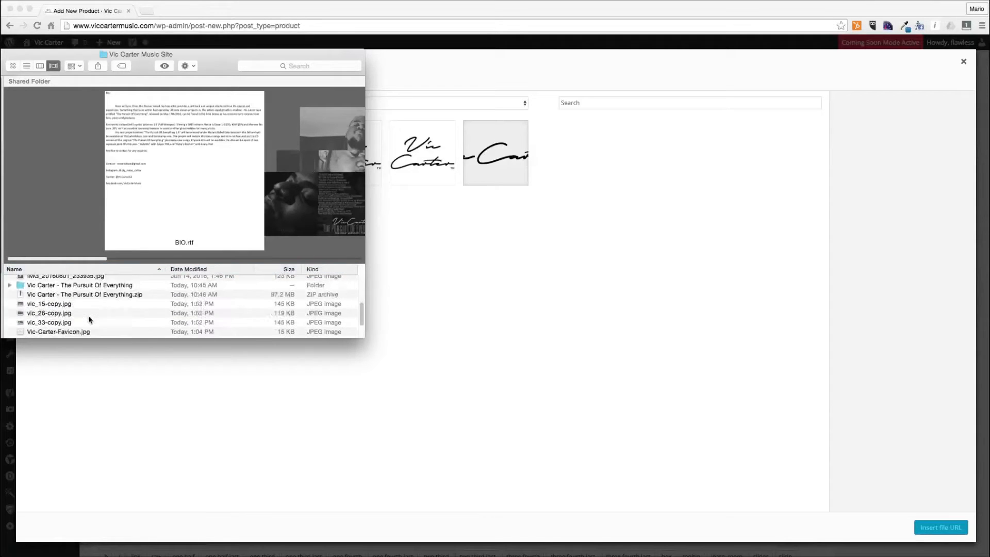
pyautogui.scroll(2, 89, 315)
pyautogui.doubleClick(93, 303)
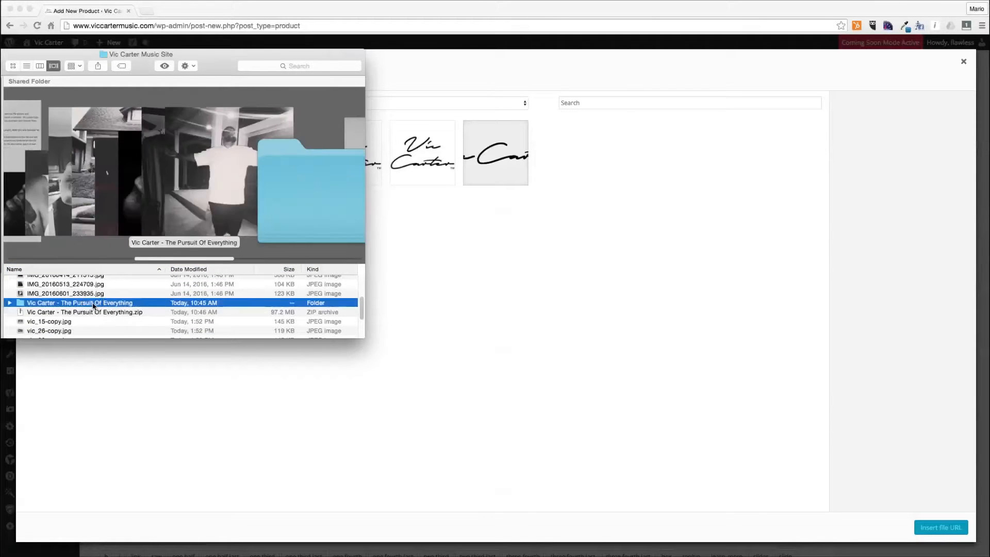
pyautogui.click(103, 217)
pyautogui.scroll(-5, 103, 283)
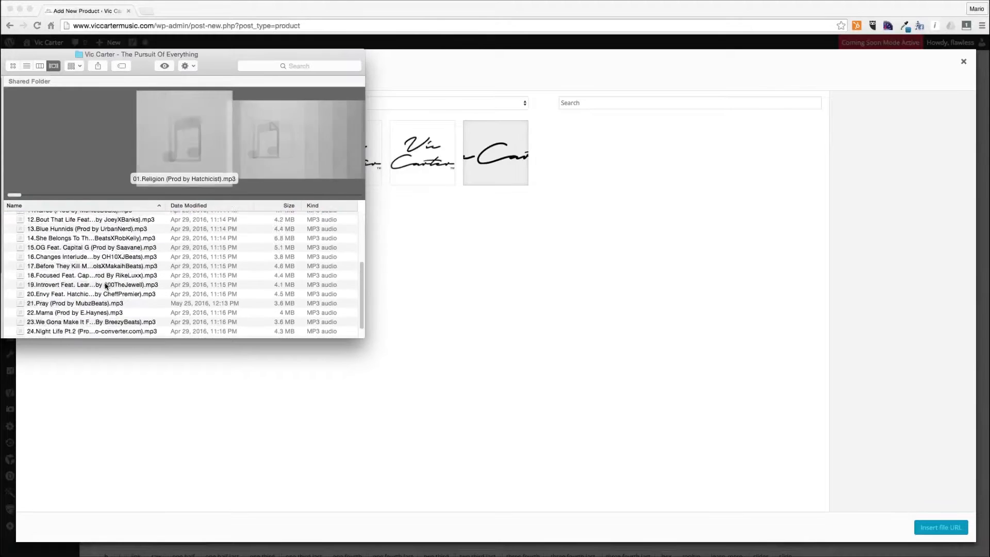
pyautogui.keyDown('shift'); pyautogui.click(72, 324); pyautogui.keyUp('shift')
pyautogui.keyDown('shift'); pyautogui.click(72, 333); pyautogui.keyUp('shift')
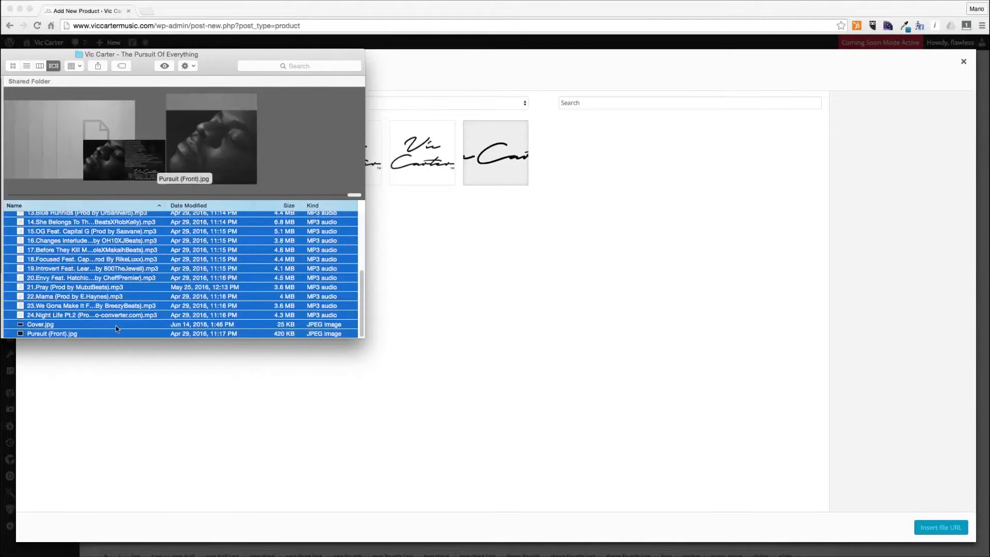
pyautogui.scroll(5, 93, 268)
pyautogui.moveTo(94, 235); pyautogui.dragTo(559, 265)
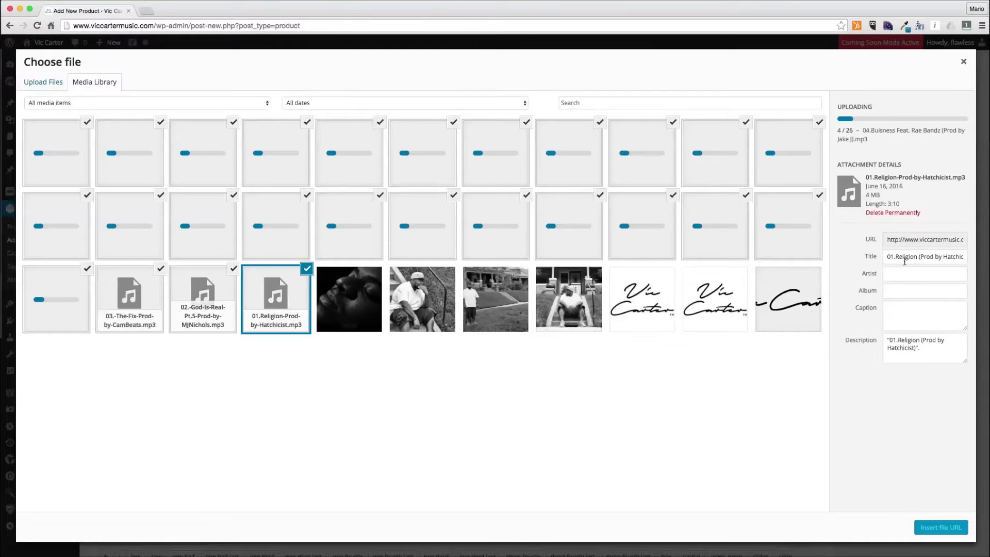
# - Set the uploaded tracks' artist to Vic Carter and album to The Pursuit of Everything in the attachment details
pyautogui.tripleClick(923, 256)
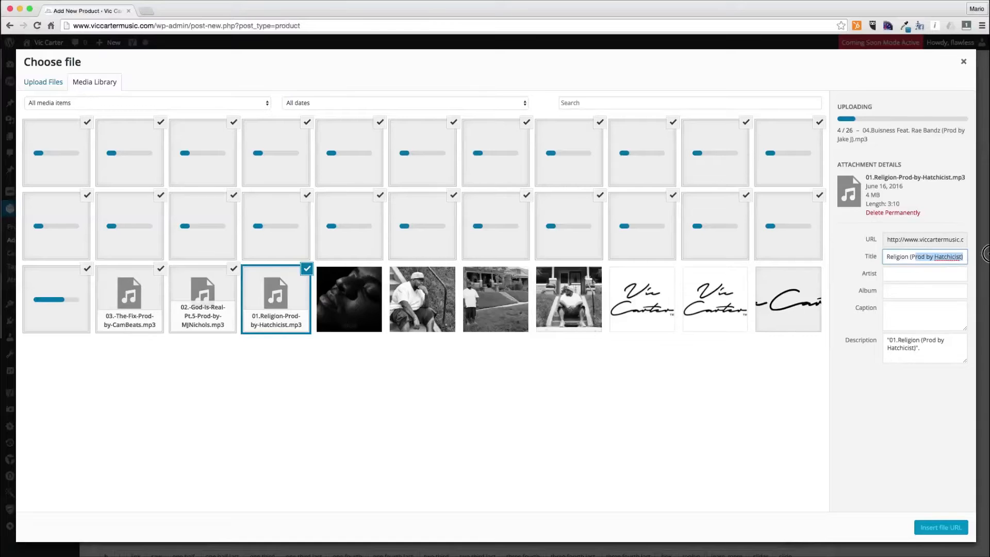
pyautogui.click(910, 267)
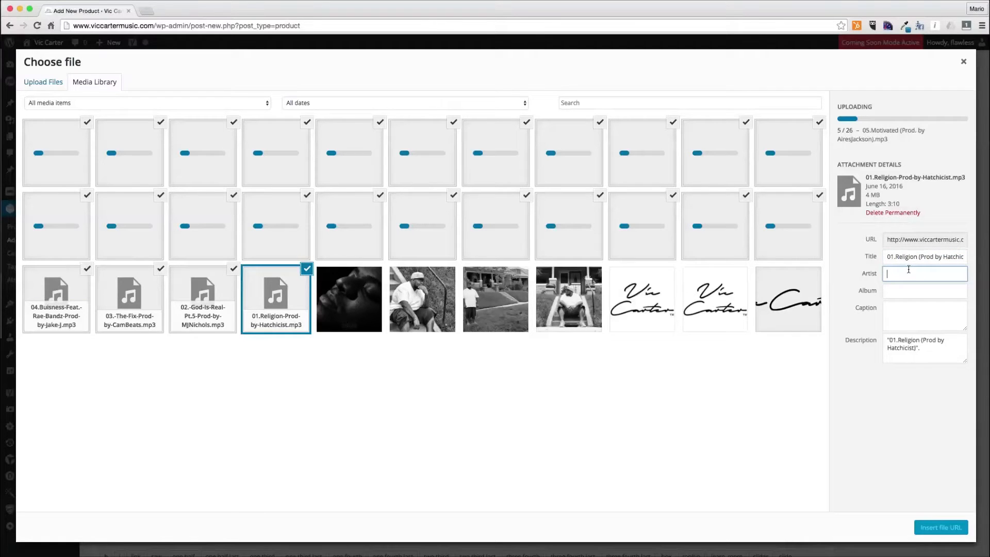
pyautogui.press('Tab')
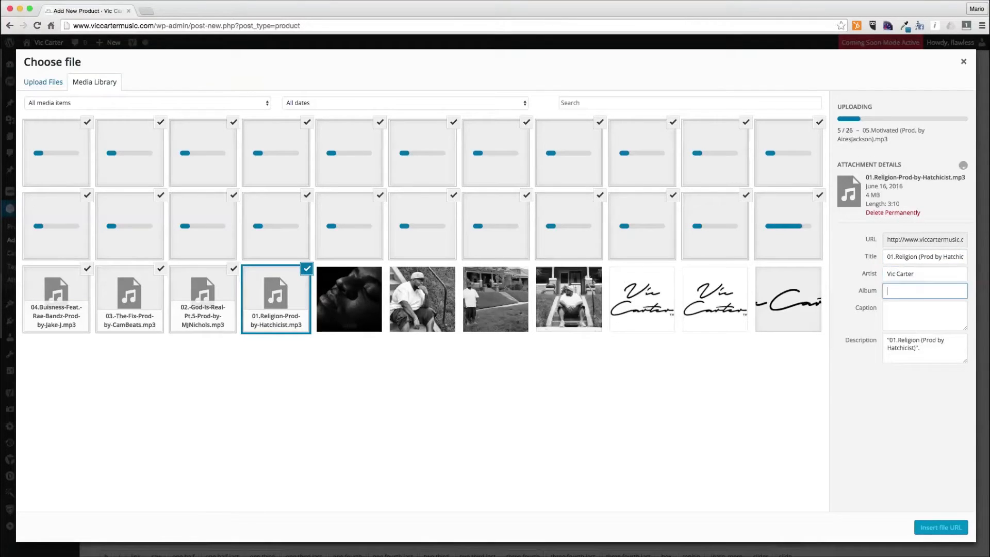
pyautogui.write('The Pursuit of Everything')
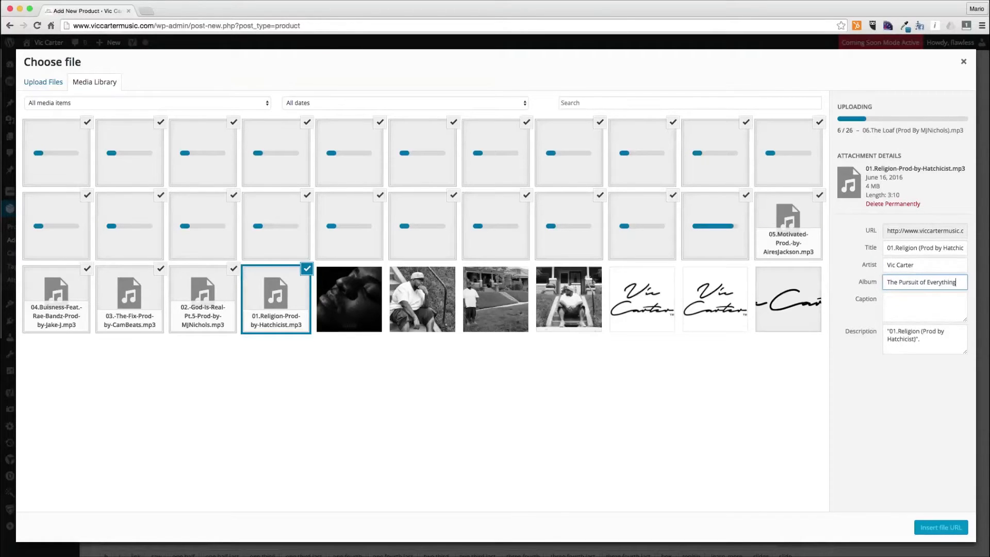
pyautogui.press('super+a')
pyautogui.press('super+c')
pyautogui.click(223, 294)
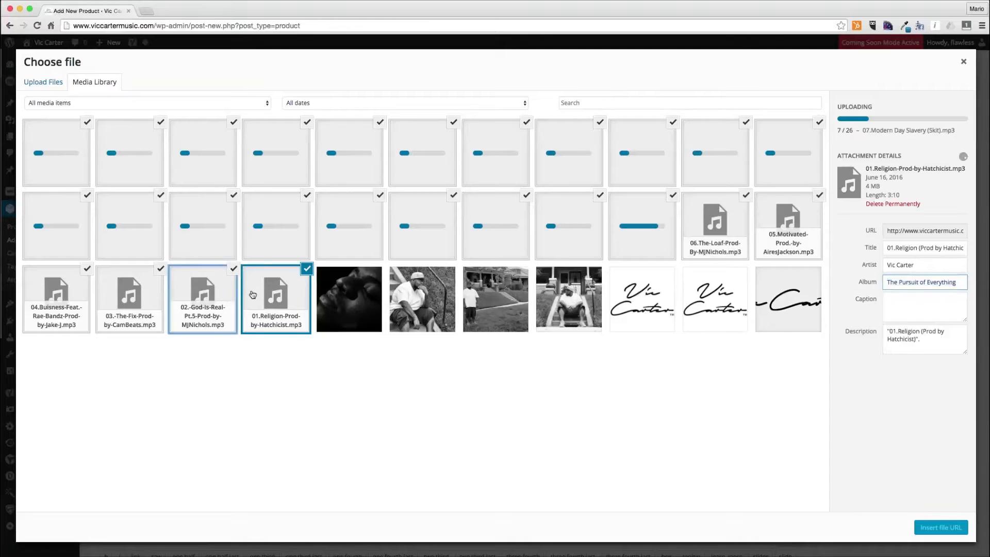
pyautogui.click(903, 318)
pyautogui.press('super+v')
pyautogui.click(897, 305)
pyautogui.click(222, 170)
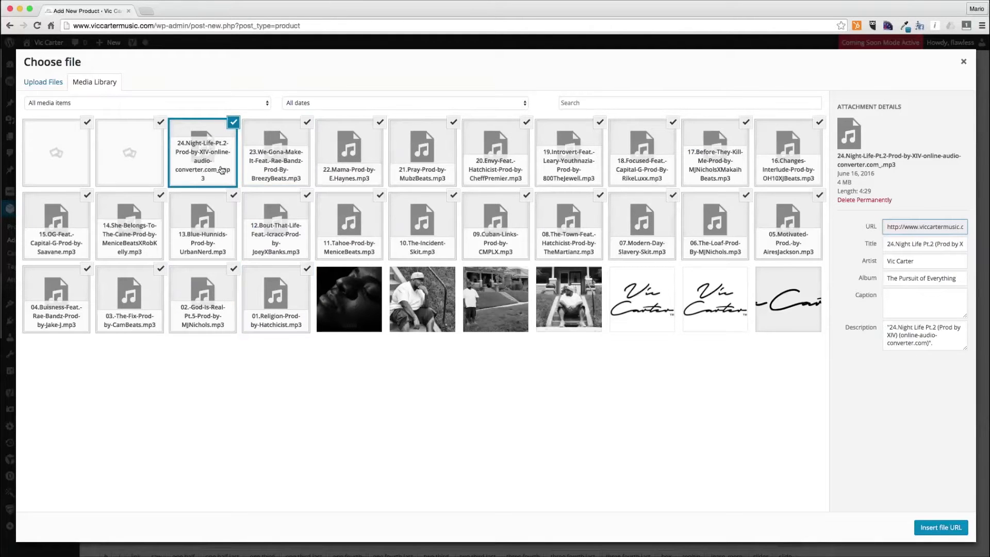
# - Insert the Pursuit-Front.jpg image URL into the Digital Download variation's first file row
pyautogui.click(128, 159)
pyautogui.click(78, 161)
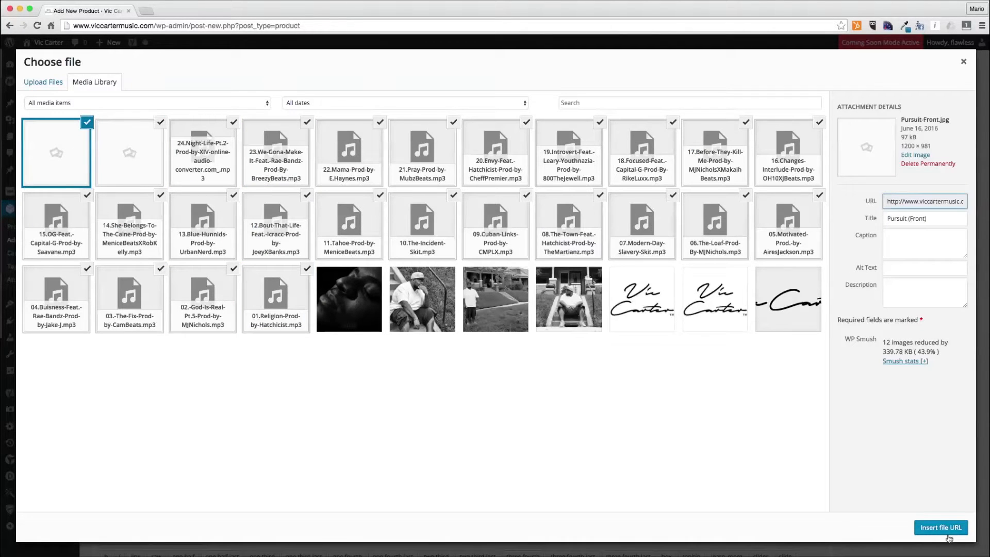
pyautogui.click(945, 527)
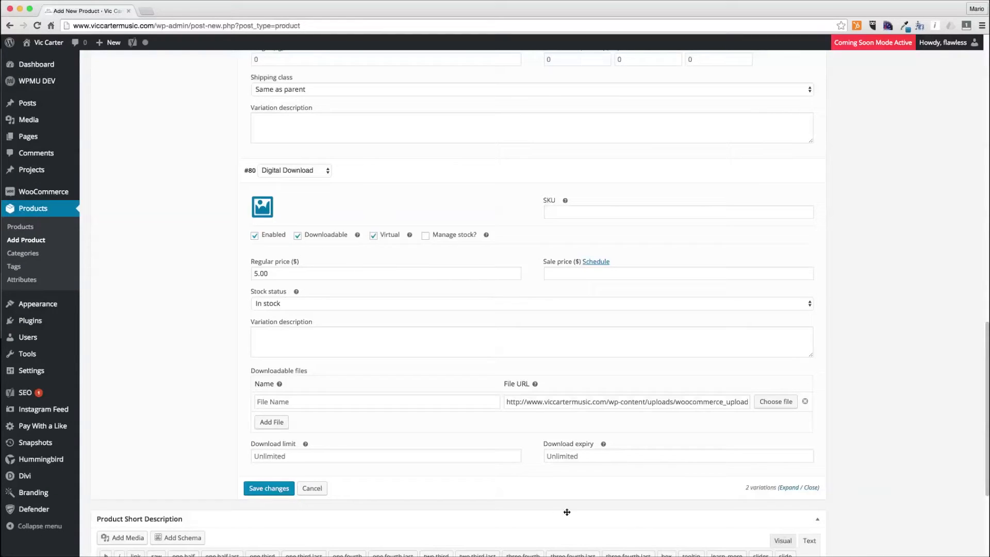
# - Name the first downloadable file "The Pursuit of Everything Cover" and add a second file row
pyautogui.tripleClick(579, 402)
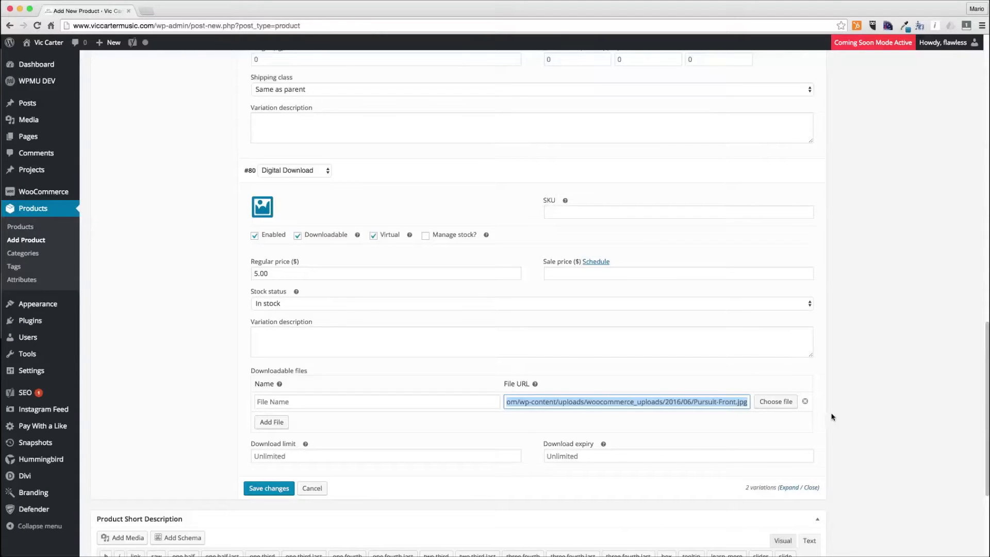
pyautogui.click(432, 396)
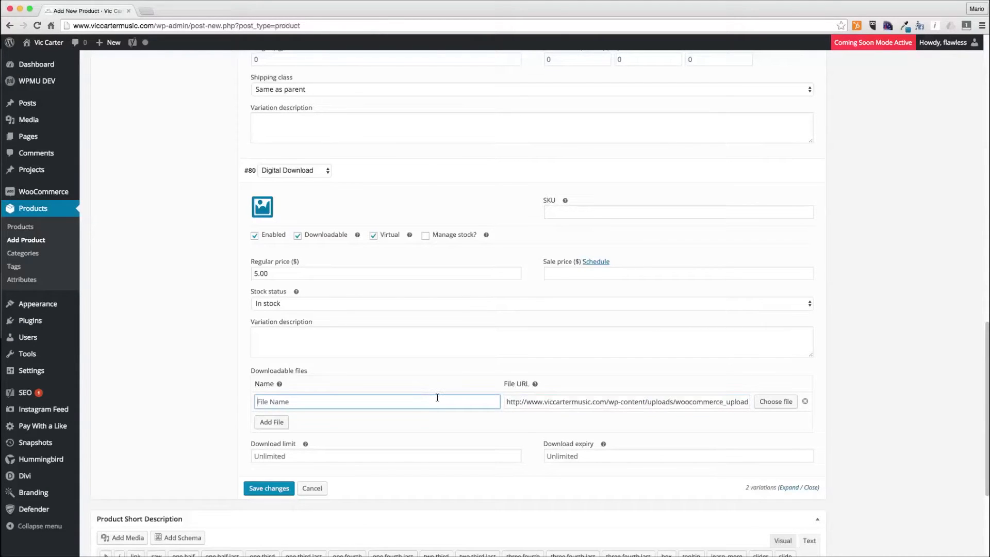
pyautogui.write('Fron Cov')
pyautogui.hotkey('ctrl', 'a')
pyautogui.hotkey('ctrl', 'v')
pyautogui.click(273, 423)
pyautogui.click(383, 421)
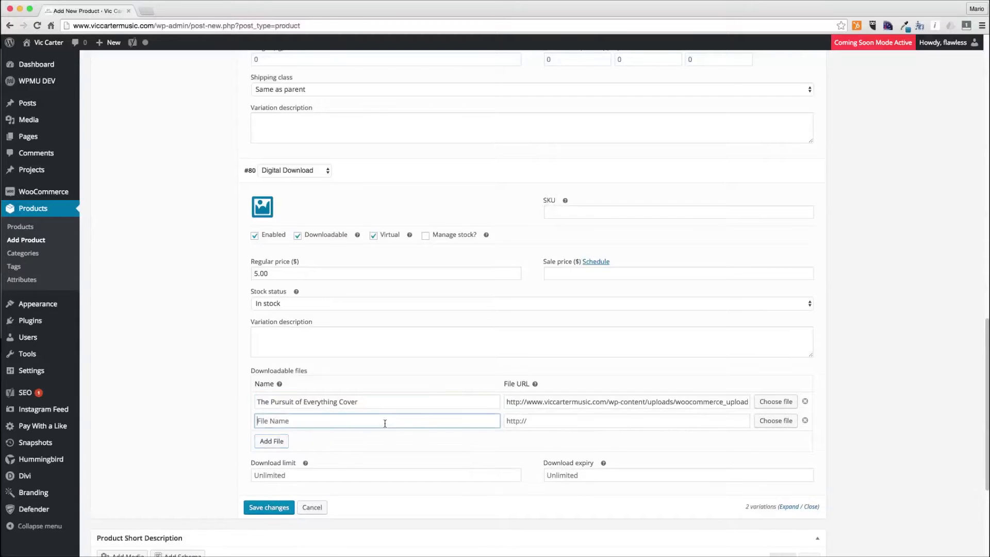
# - Set the second file row's URL to the Cover.jpg image from the media library
pyautogui.click(779, 424)
pyautogui.click(128, 155)
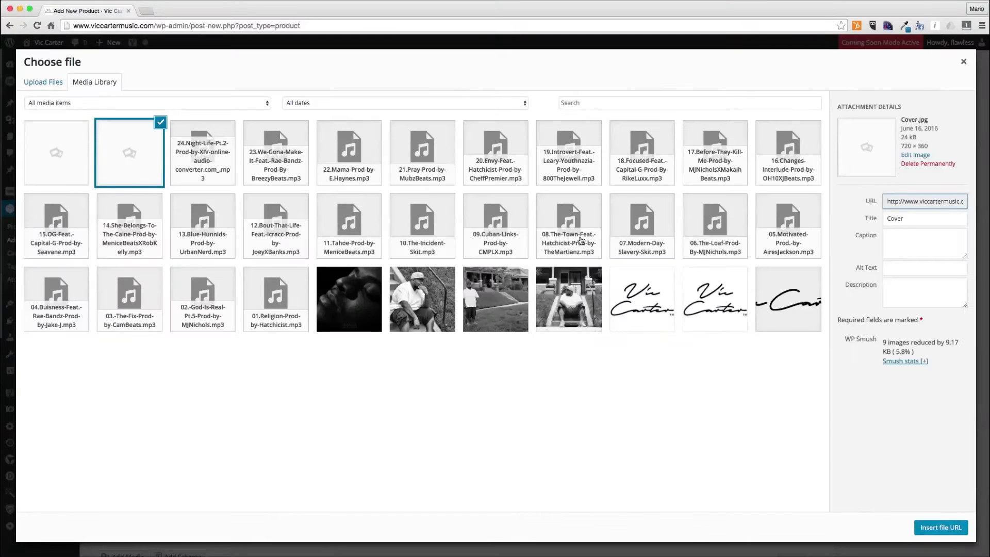
pyautogui.click(49, 152)
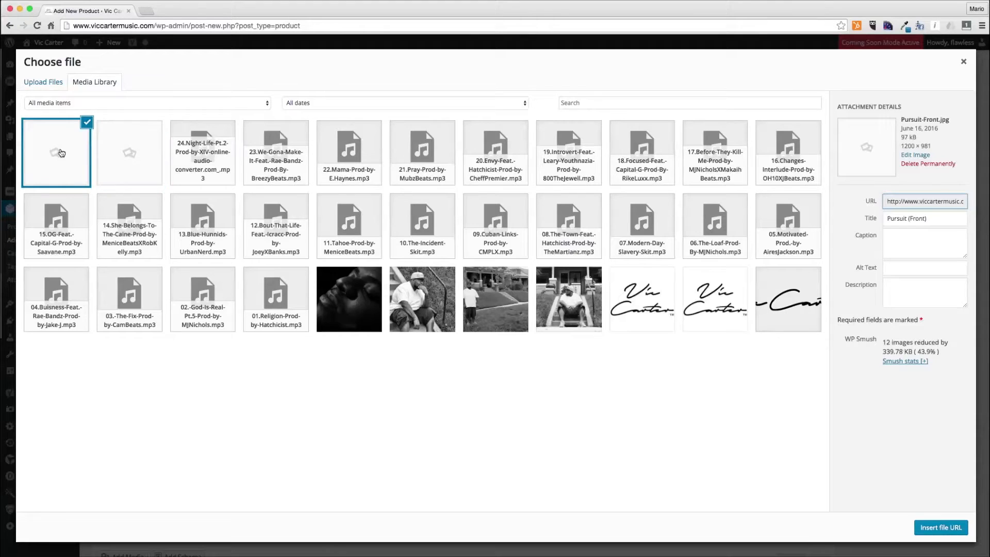
pyautogui.click(955, 527)
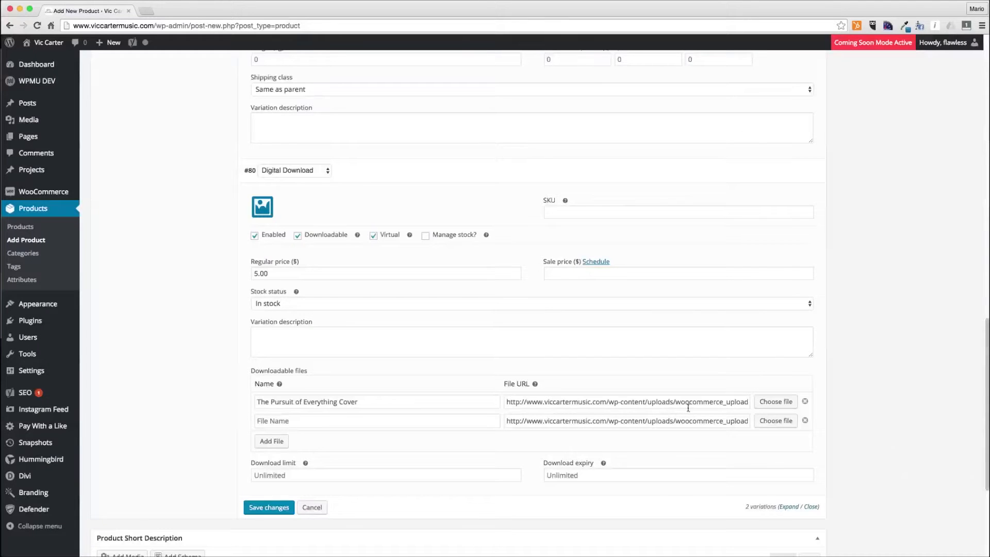
pyautogui.moveTo(689, 408); pyautogui.dragTo(963, 406)
pyautogui.moveTo(655, 421); pyautogui.dragTo(933, 417)
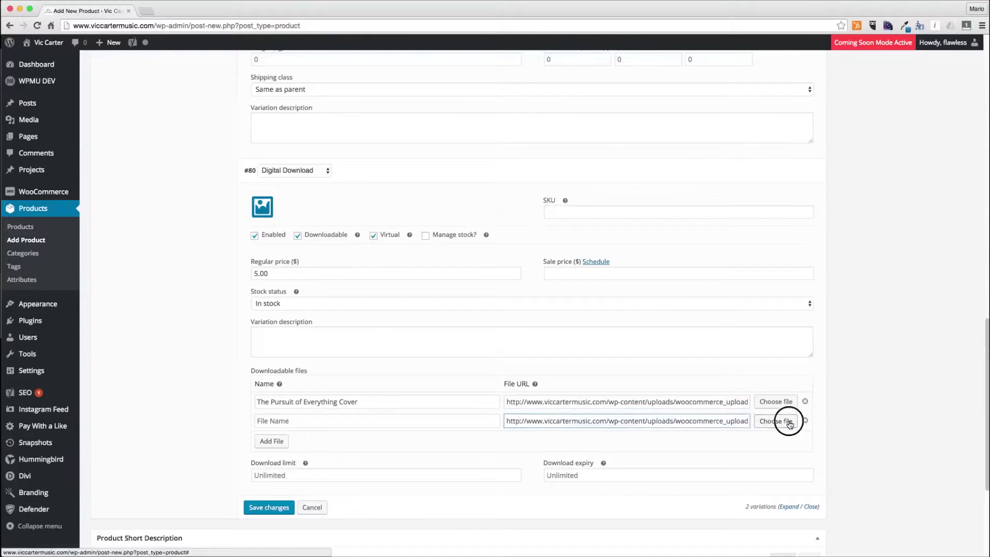
pyautogui.click(789, 422)
pyautogui.click(148, 173)
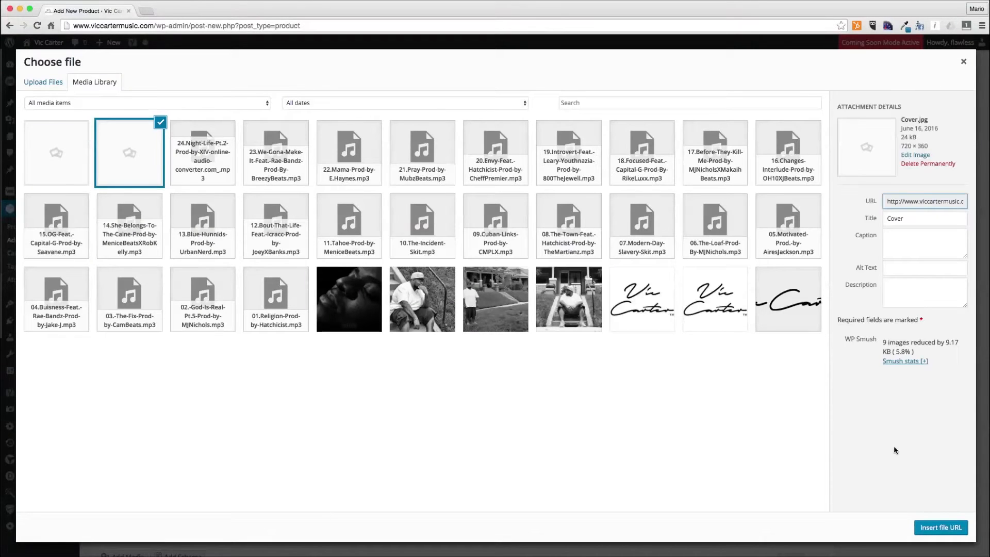
pyautogui.click(937, 520)
pyautogui.click(306, 475)
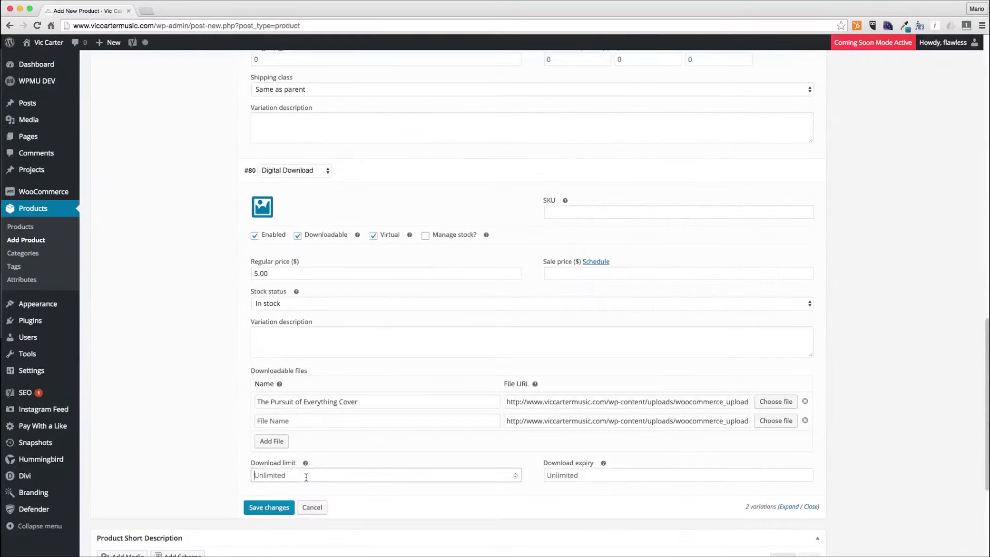
# - Name the second file "The Pursuit of Everything Album Graphic" and rename the first "The Pursuit of Everything Front Cover"
pyautogui.click(301, 421)
pyautogui.hotkey('ctrl', 'v')
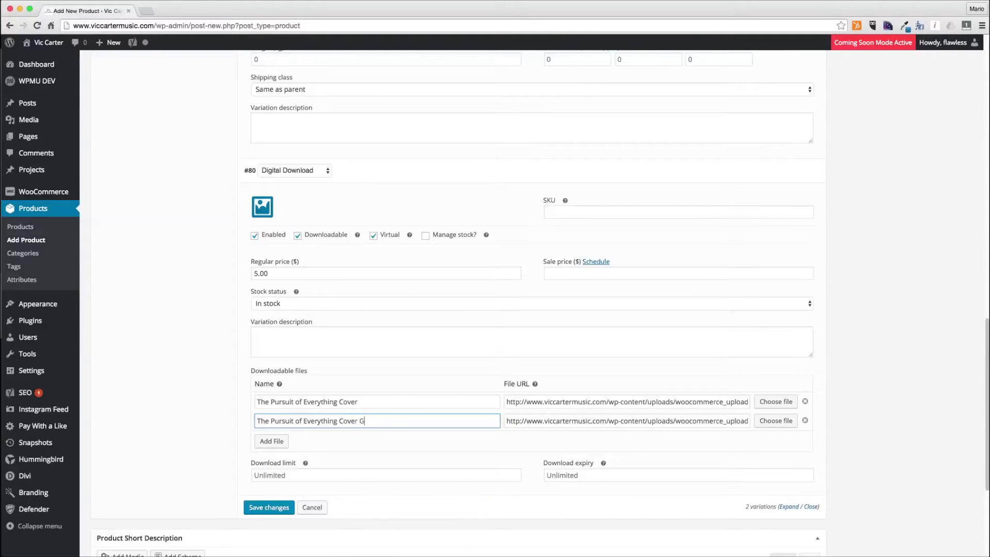
pyautogui.doubleClick(349, 420)
pyautogui.write('Album')
pyautogui.click(342, 402)
pyautogui.doubleClick(345, 402)
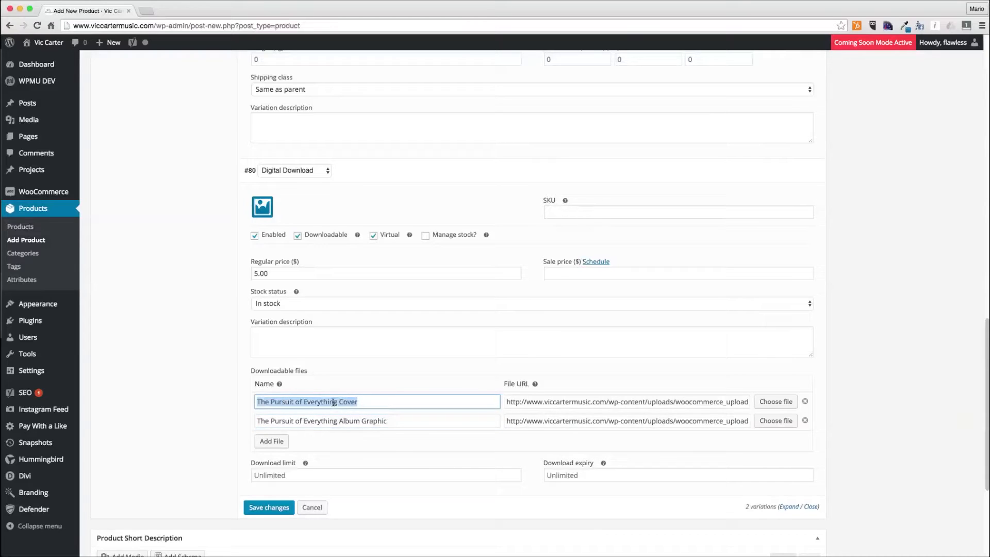
pyautogui.write('Front')
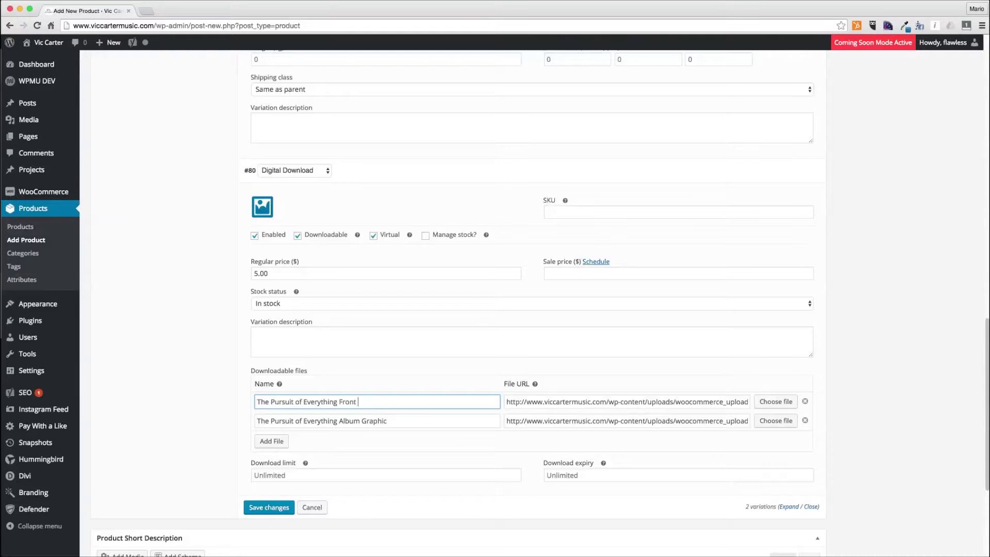
pyautogui.moveTo(354, 422); pyautogui.dragTo(451, 420)
pyautogui.click(450, 421)
# - Add a file row for 01.Religion-Prod-by-Hatchicist.mp3, naming it with the track's copied title
pyautogui.click(267, 441)
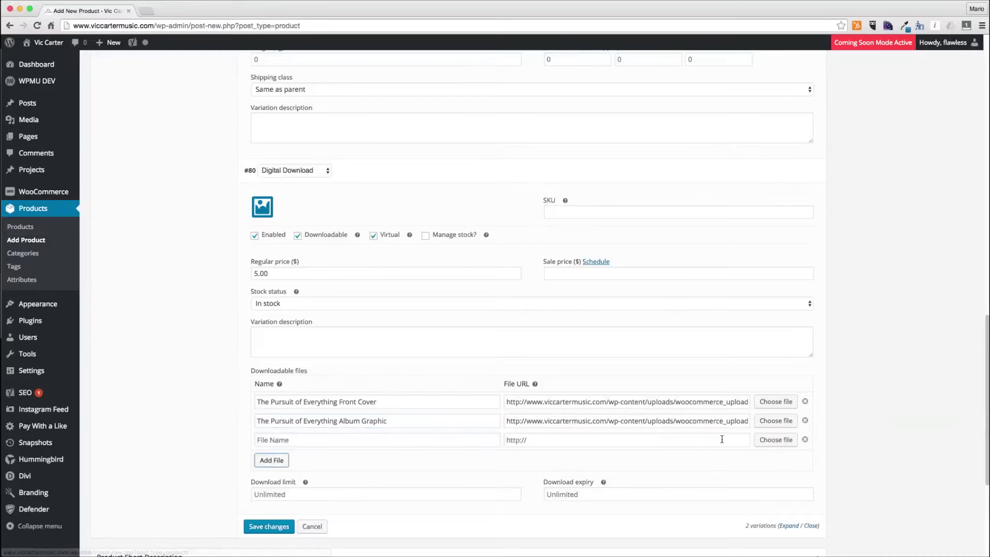
pyautogui.click(777, 440)
pyautogui.click(292, 311)
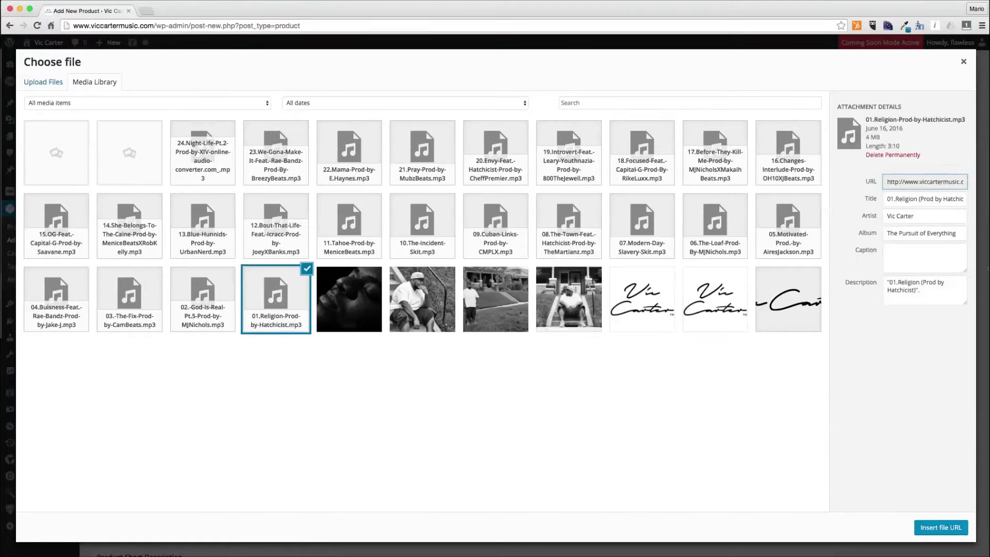
pyautogui.click(912, 202)
pyautogui.press('super+a')
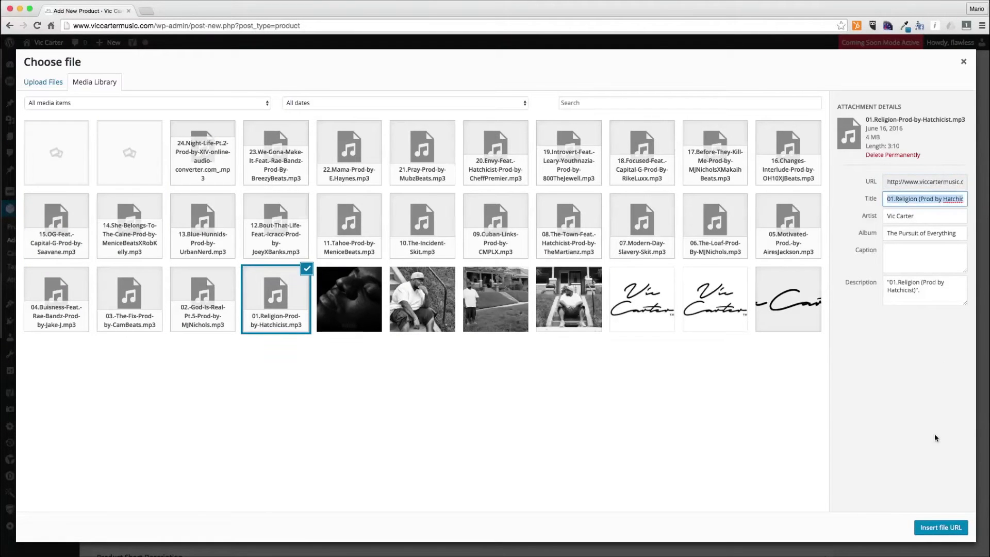
pyautogui.click(935, 529)
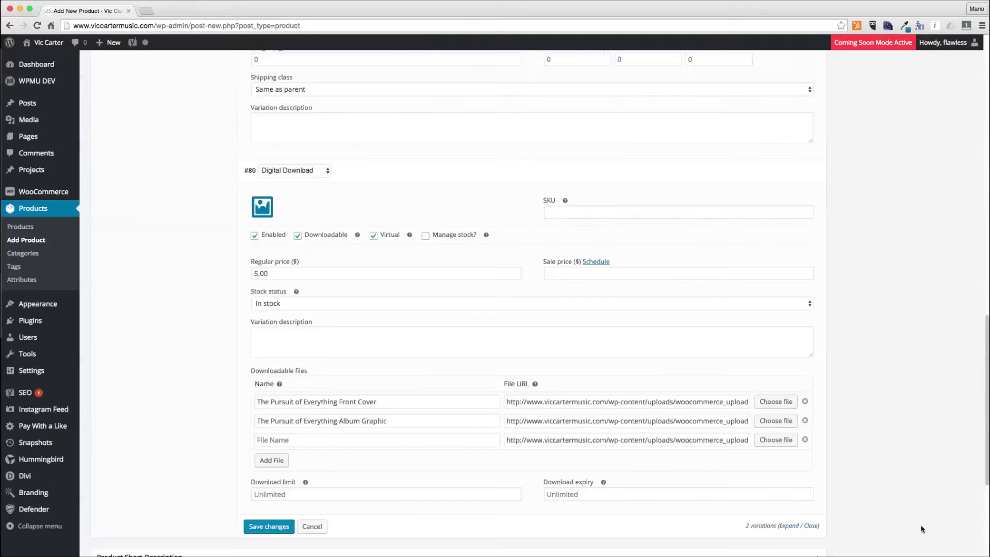
pyautogui.click(381, 440)
pyautogui.write('01.Religion (Prod by Hatchicist)')
# - Add a file row for 02.-God-Is-Real-Pt.5-Prod-by-MJNichols.mp3, naming it with the track's copied title
pyautogui.click(271, 460)
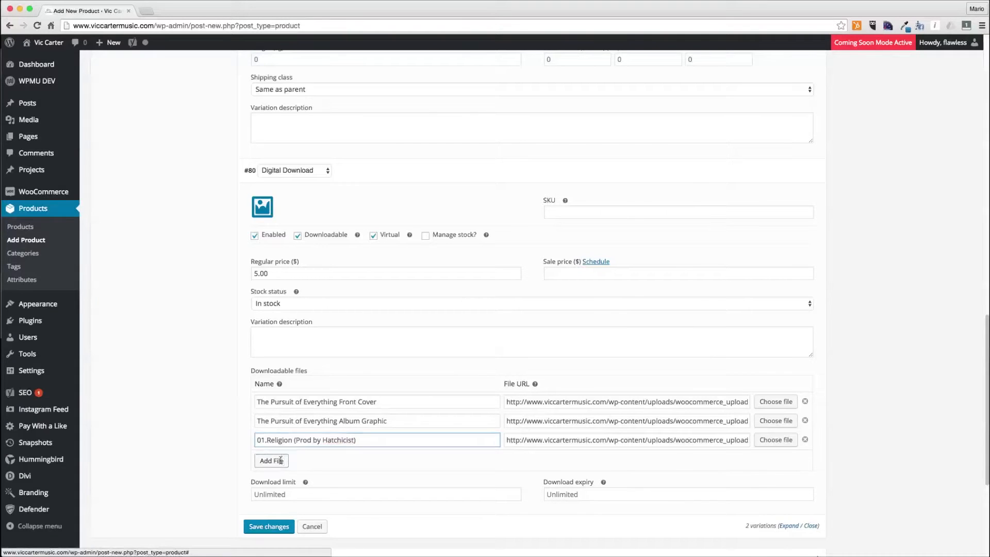
pyautogui.click(777, 460)
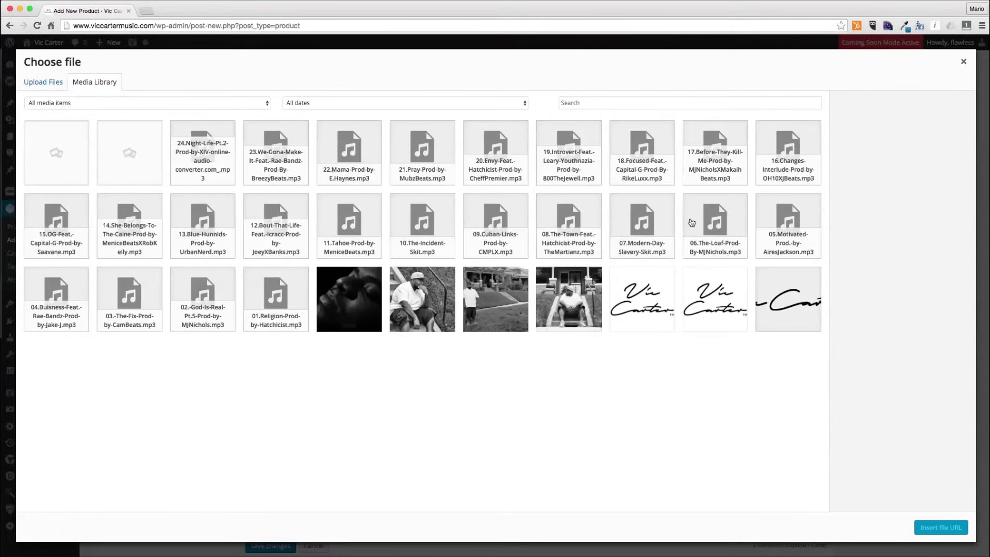
pyautogui.click(211, 294)
pyautogui.click(954, 235)
pyautogui.press('super+z')
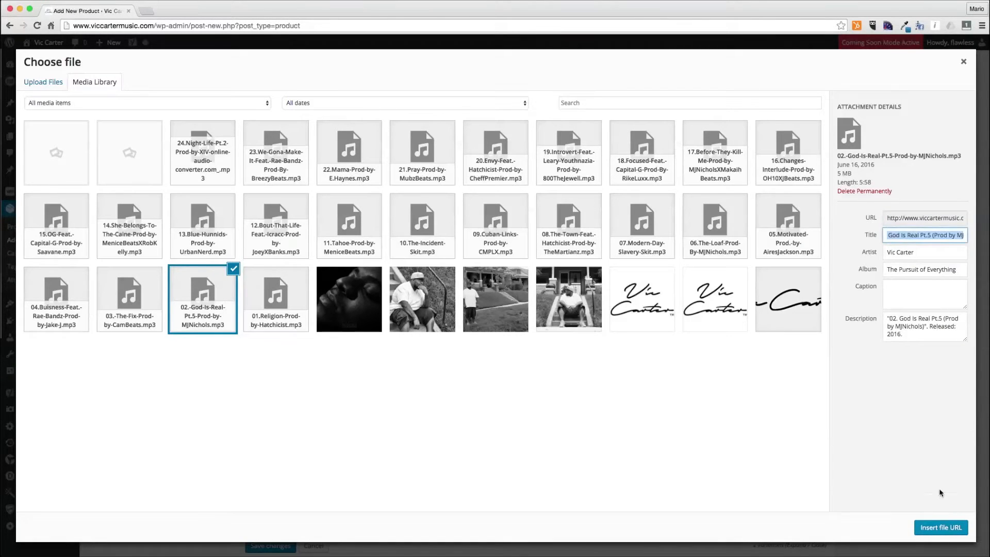
pyautogui.click(939, 526)
pyautogui.click(421, 460)
pyautogui.write('02. God Is Real Pt.5 (Prod by MJNichols)')
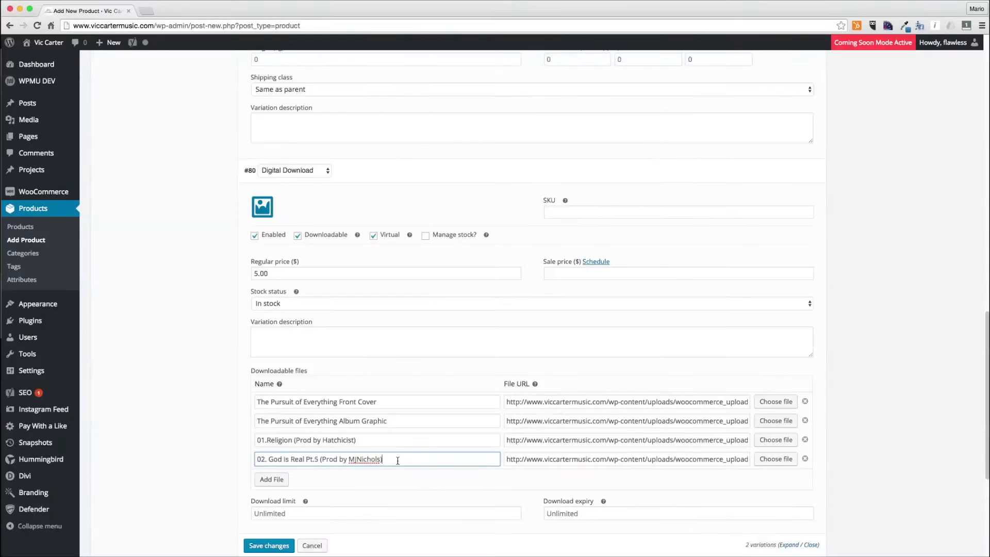
# - Add a file row for the 23.We-Gona-Make-It track, naming it with the track's copied title
pyautogui.click(272, 479)
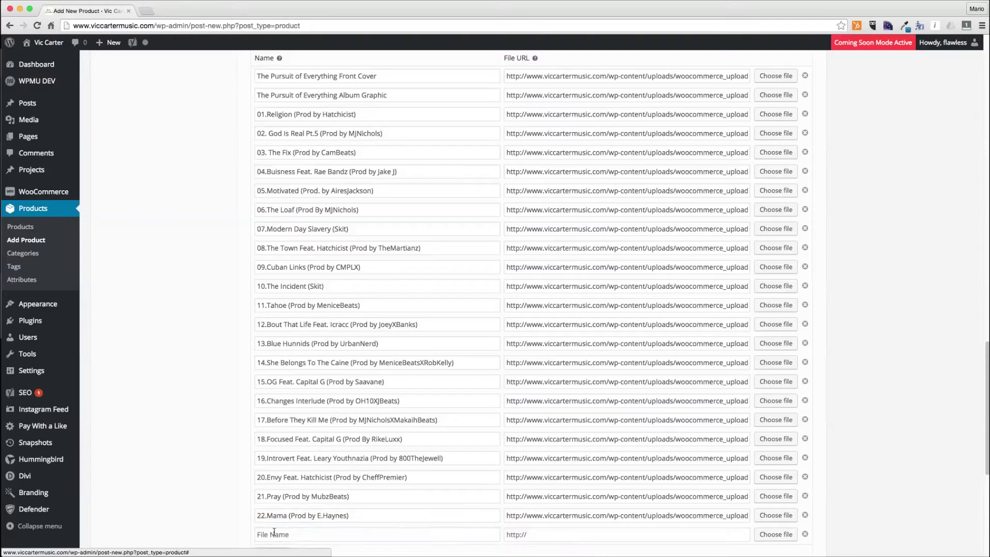
pyautogui.click(360, 536)
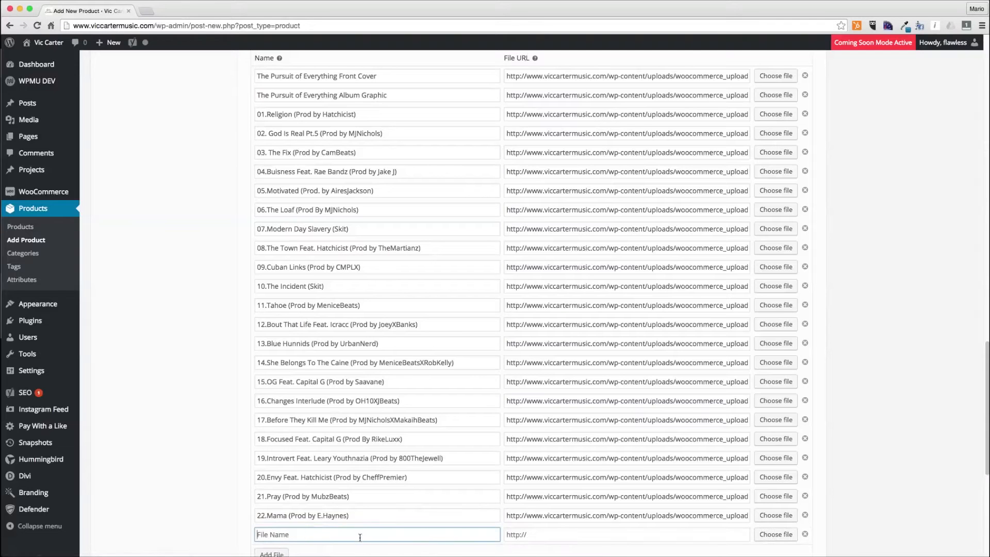
pyautogui.click(776, 534)
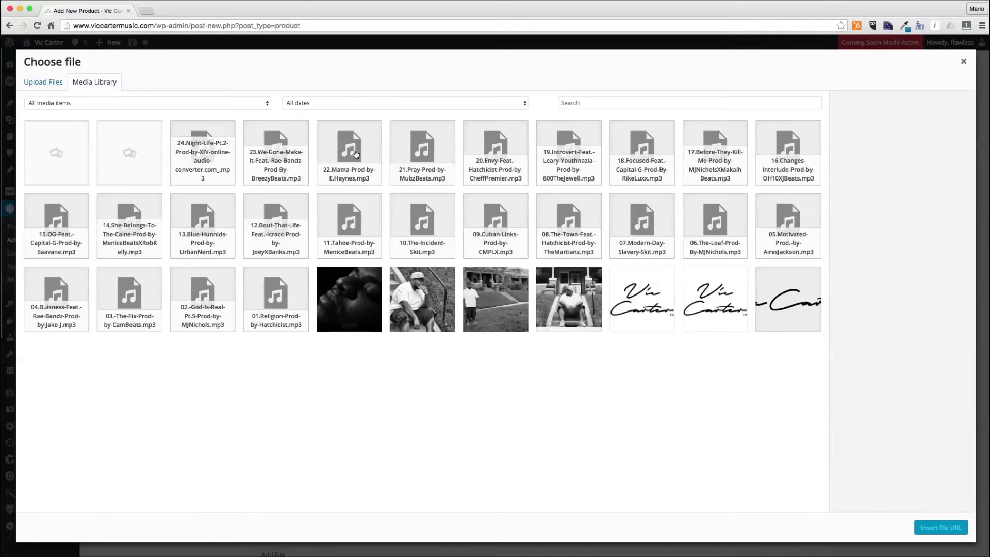
pyautogui.click(276, 152)
pyautogui.press('Tab')
pyautogui.hotkey('ctrl', 'c')
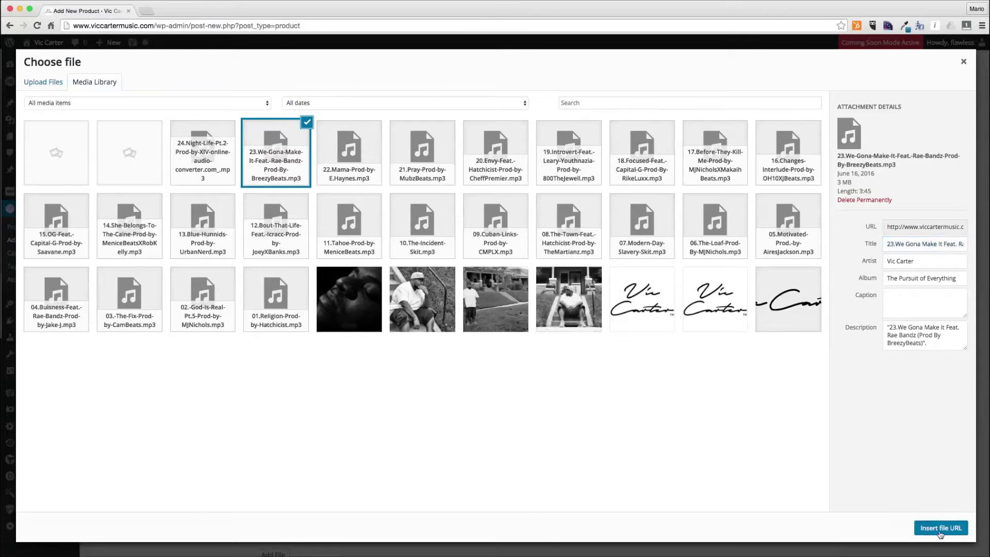
pyautogui.click(941, 528)
pyautogui.click(351, 535)
pyautogui.hotkey('ctrl', 'v')
# - Add a file row for the 24.Night-Life-Pt.2 track, naming it with the track's copied title
pyautogui.scroll(-5, 353, 521)
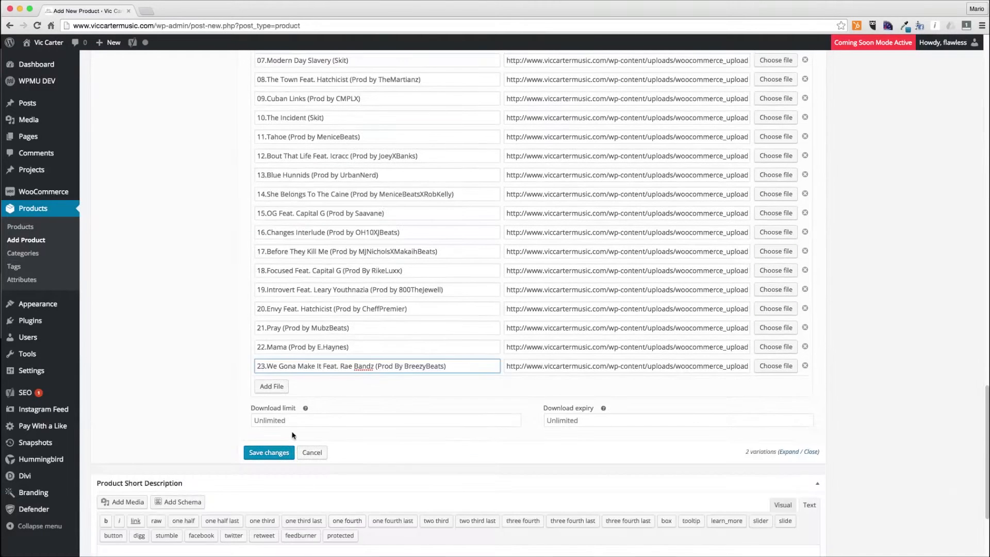
pyautogui.click(276, 391)
pyautogui.click(777, 384)
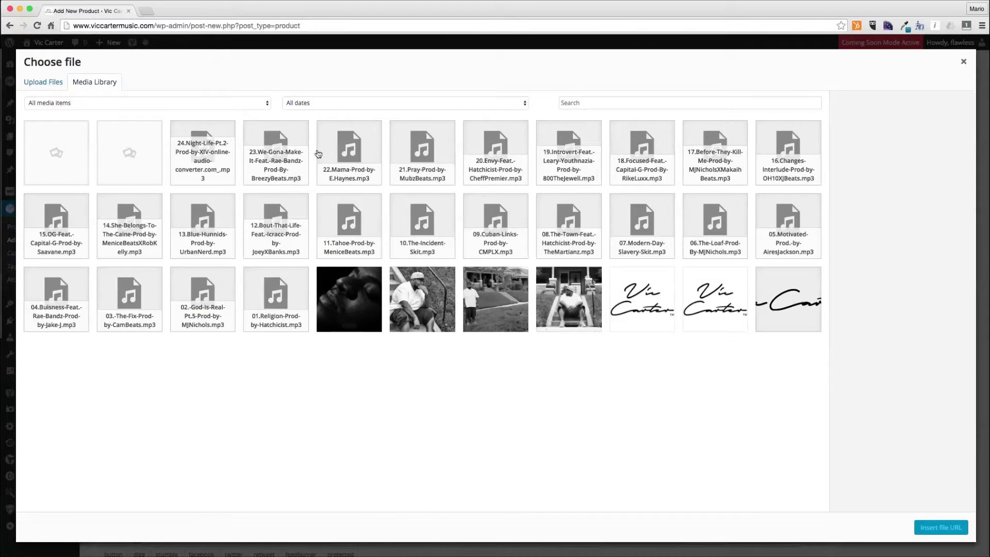
pyautogui.click(204, 154)
pyautogui.press('Tab')
pyautogui.hotkey('ctrl', 'c')
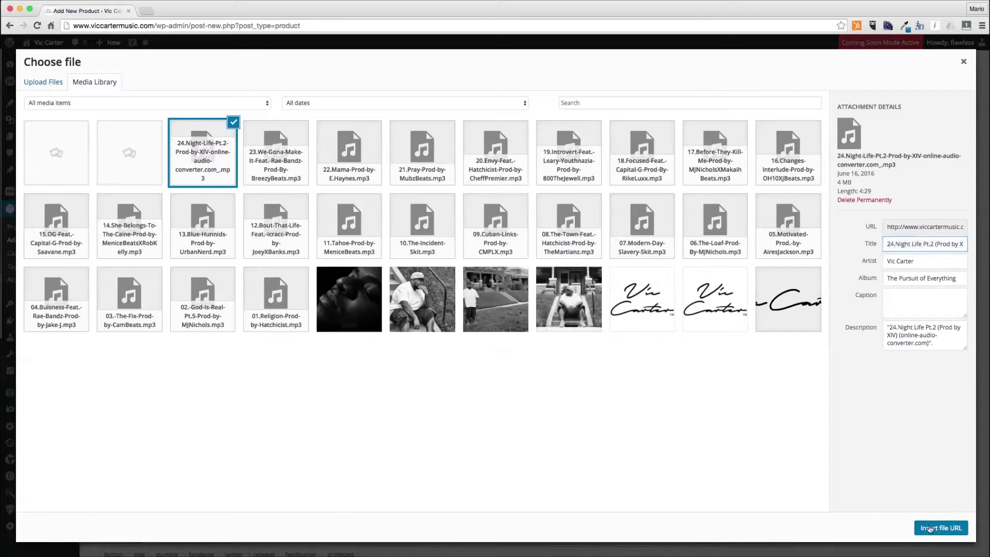
pyautogui.click(941, 528)
pyautogui.click(327, 387)
pyautogui.hotkey('ctrl', 'v')
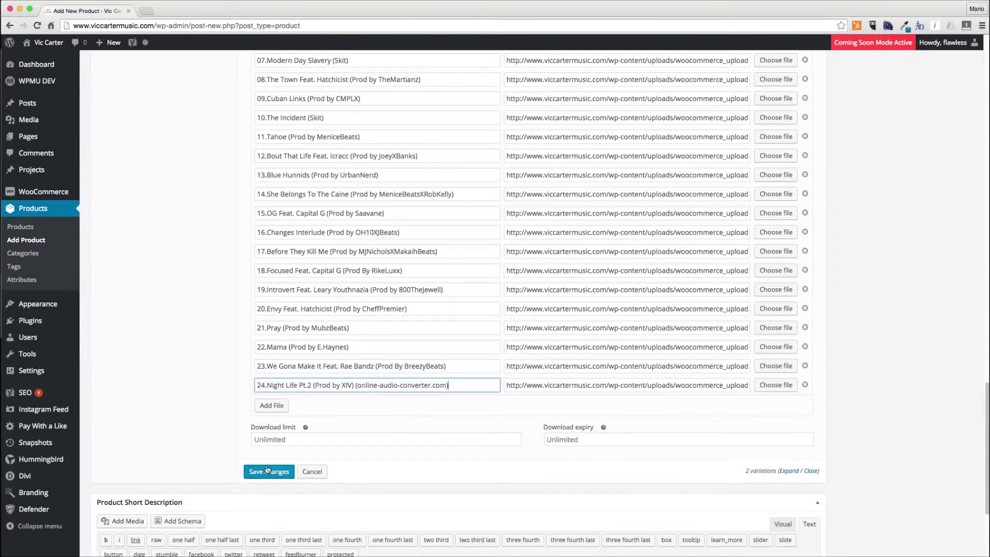
# - Save the variation changes and review the Digital Download variation's downloadable file list
pyautogui.click(266, 470)
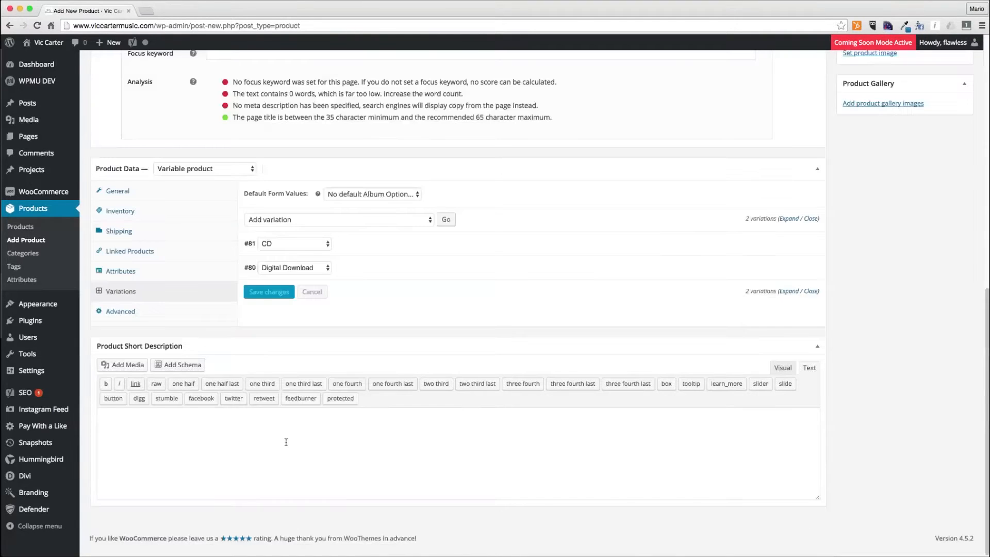
pyautogui.click(373, 262)
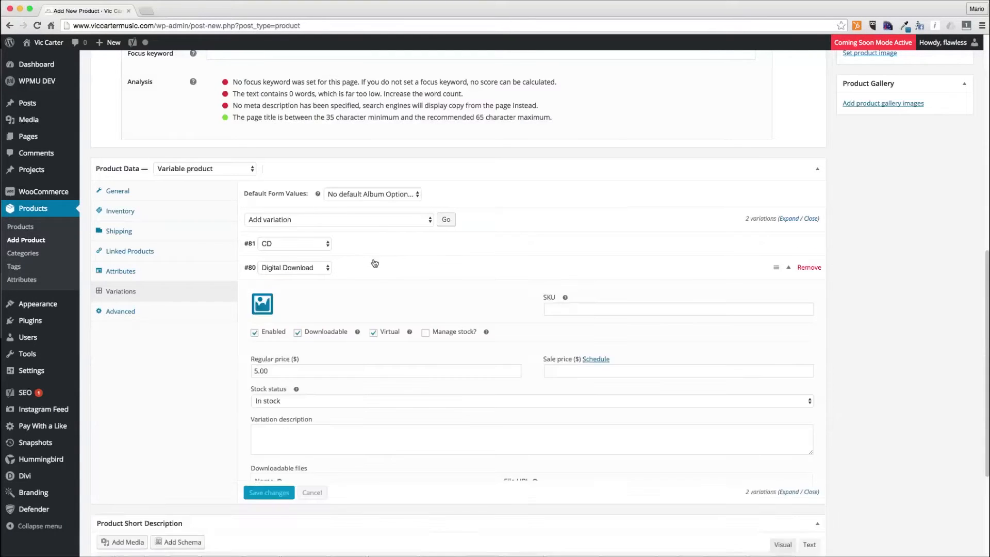
pyautogui.scroll(-6, 352, 368)
pyautogui.scroll(-5, 352, 368)
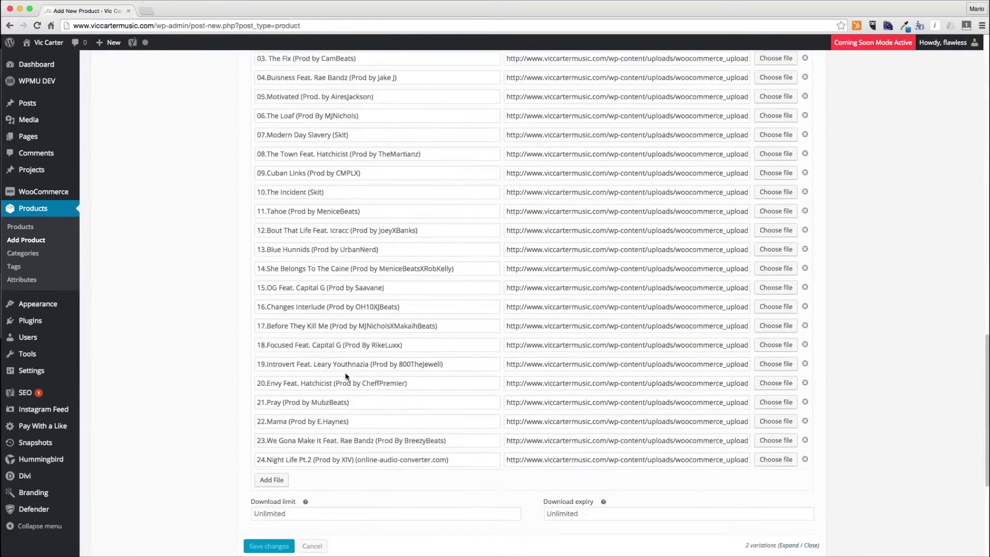
pyautogui.scroll(-1, 267, 497)
pyautogui.scroll(5, 274, 495)
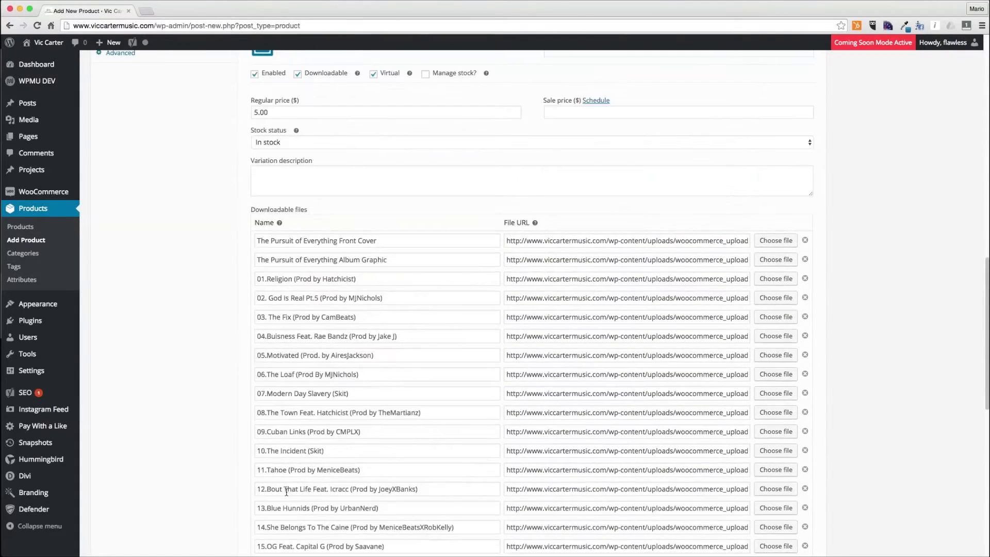
pyautogui.scroll(15, 293, 483)
pyautogui.scroll(-1, 555, 476)
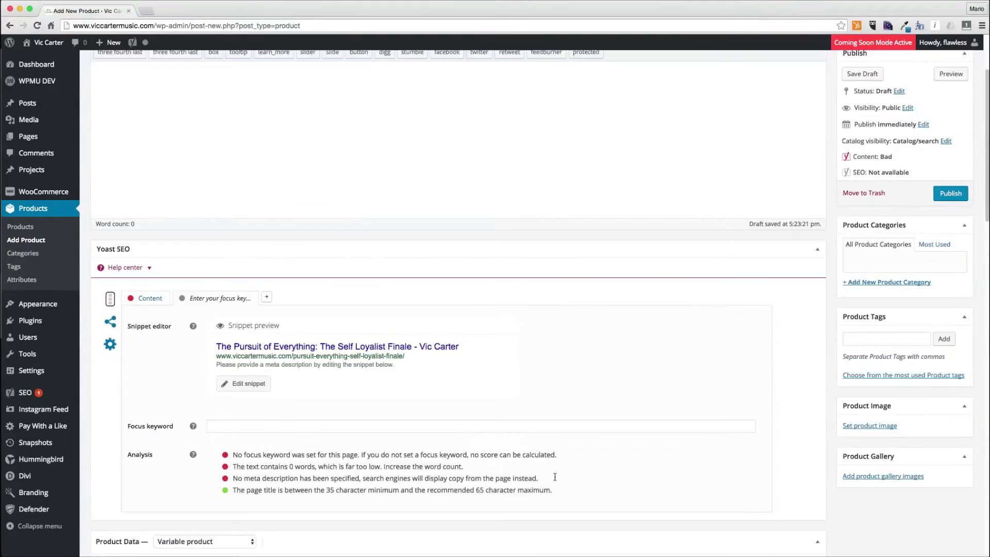
# - Set the product image to the black-and-white face cover photo from the media library
pyautogui.click(859, 426)
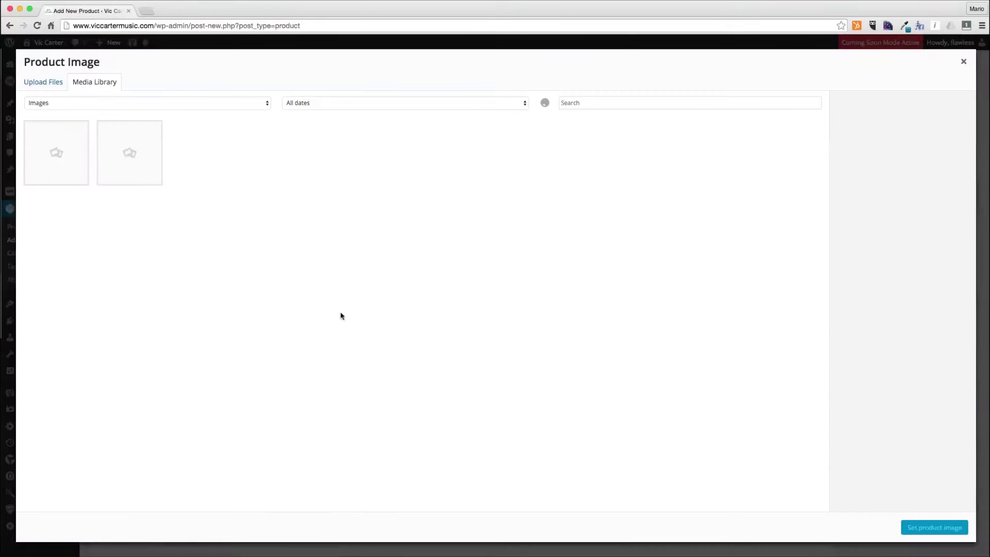
pyautogui.click(227, 157)
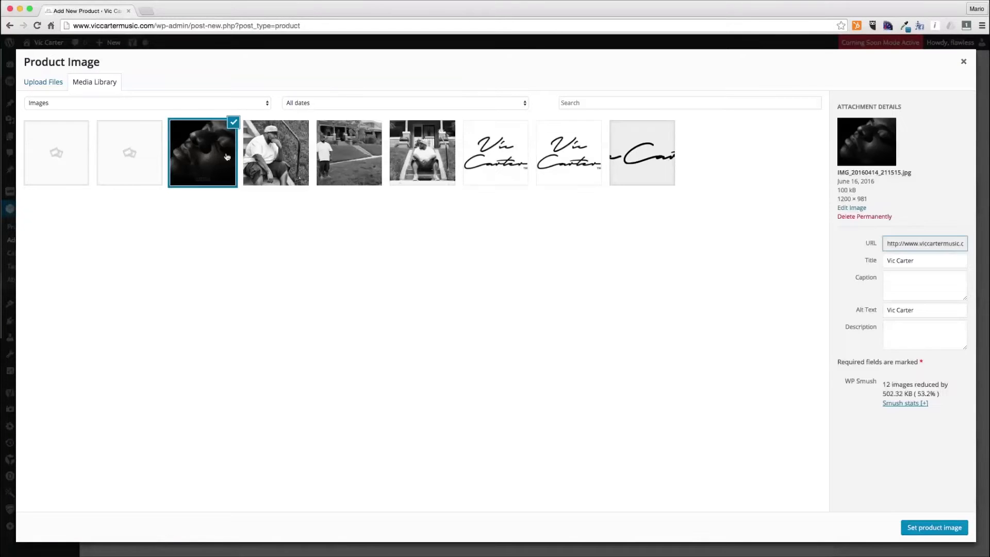
pyautogui.click(939, 529)
# - Add a new product category named Albums
pyautogui.scroll(10, 877, 398)
pyautogui.click(894, 396)
pyautogui.write('Albums')
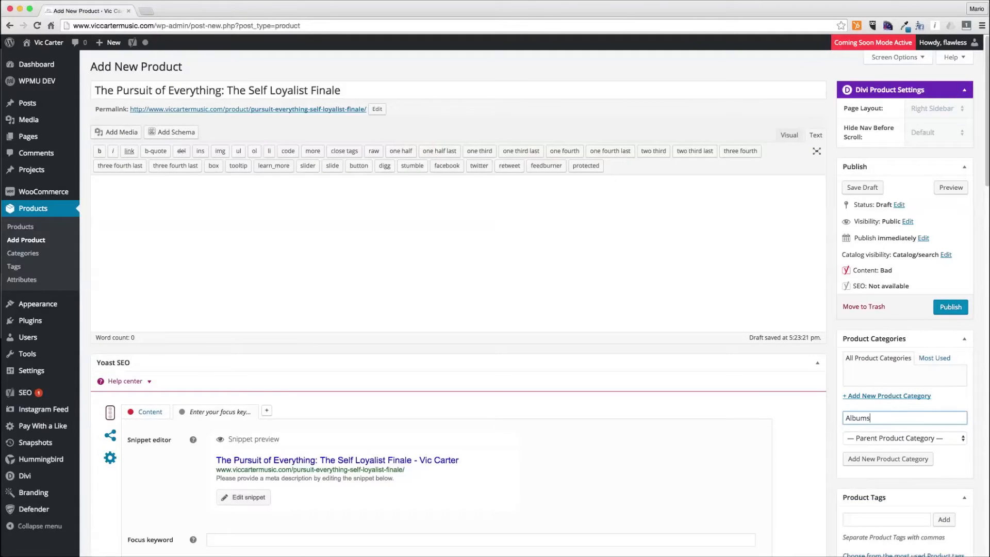
pyautogui.press('Return')
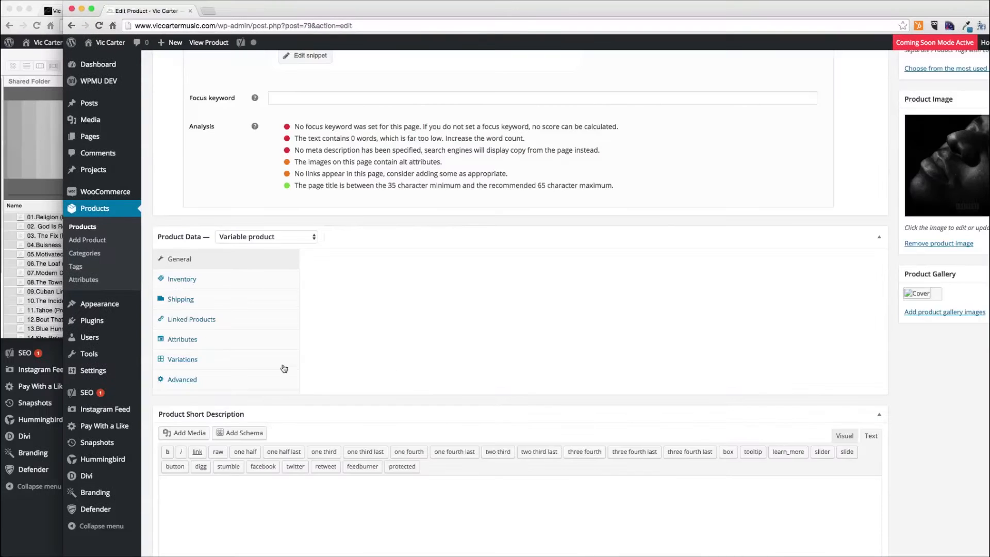
# - Copy the first track name from the Digital Download file list into the product description
pyautogui.click(225, 364)
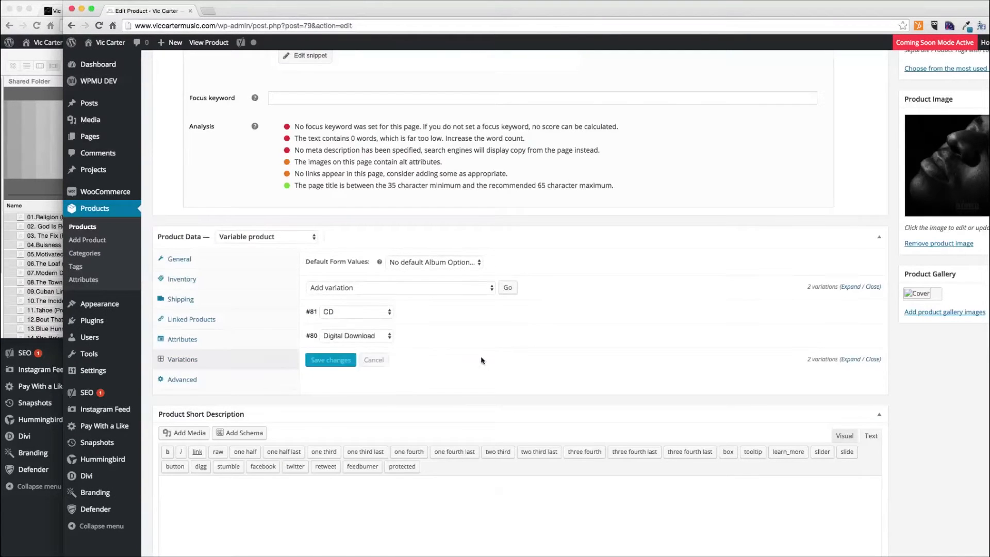
pyautogui.click(538, 348)
pyautogui.scroll(-4, 538, 348)
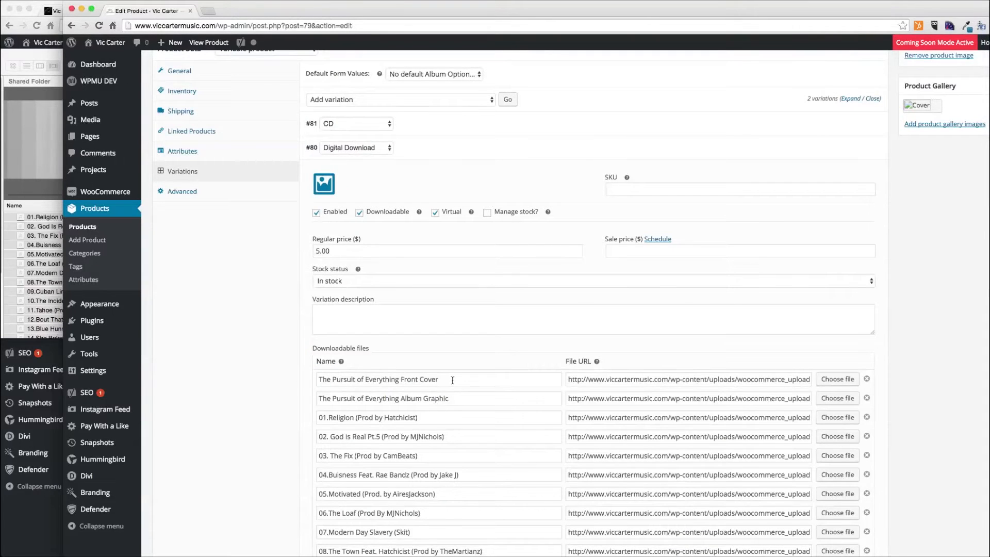
pyautogui.tripleClick(432, 416)
pyautogui.hotkey('ctrl', 'c')
pyautogui.scroll(10, 442, 412)
pyautogui.scroll(4, 264, 179)
pyautogui.hotkey('ctrl', 'v')
# - Copy further track names from the downloadable file list into the product description, each on its own line
pyautogui.scroll(-15, 378, 322)
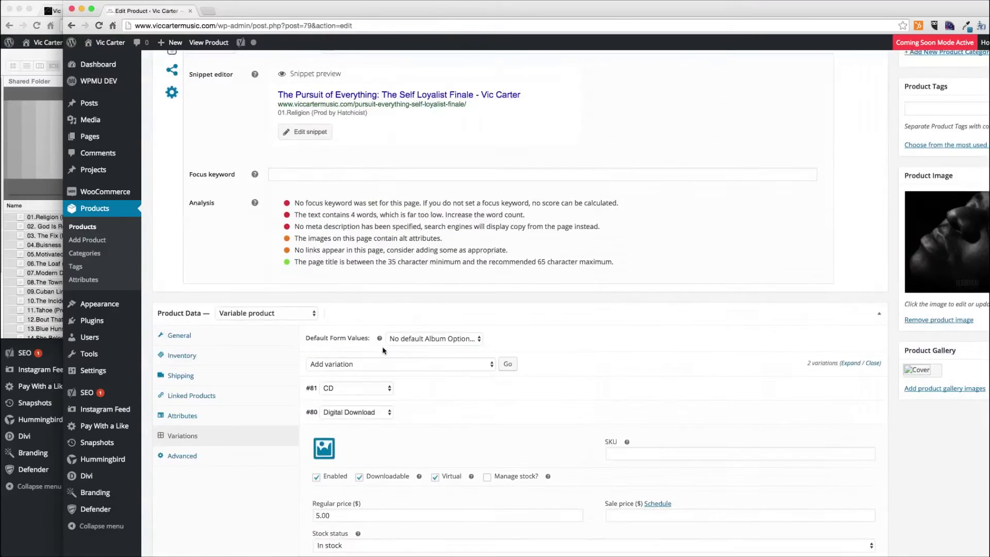
pyautogui.tripleClick(376, 384)
pyautogui.hotkey('ctrl', 'c')
pyautogui.scroll(15, 376, 384)
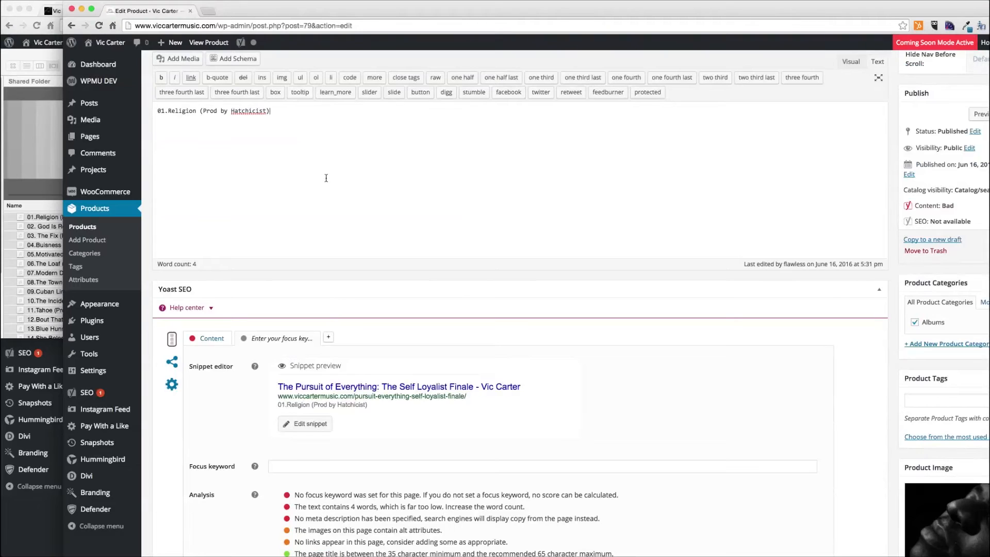
pyautogui.hotkey('ctrl', 'v')
pyautogui.scroll(-15, 344, 205)
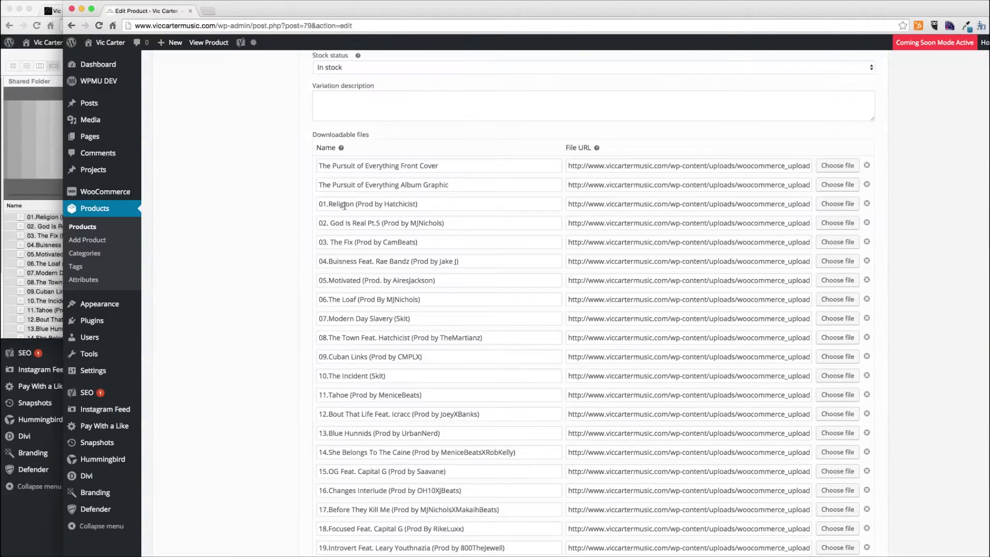
pyautogui.tripleClick(350, 242)
pyautogui.hotkey('ctrl', 'c')
pyautogui.scroll(15, 348, 209)
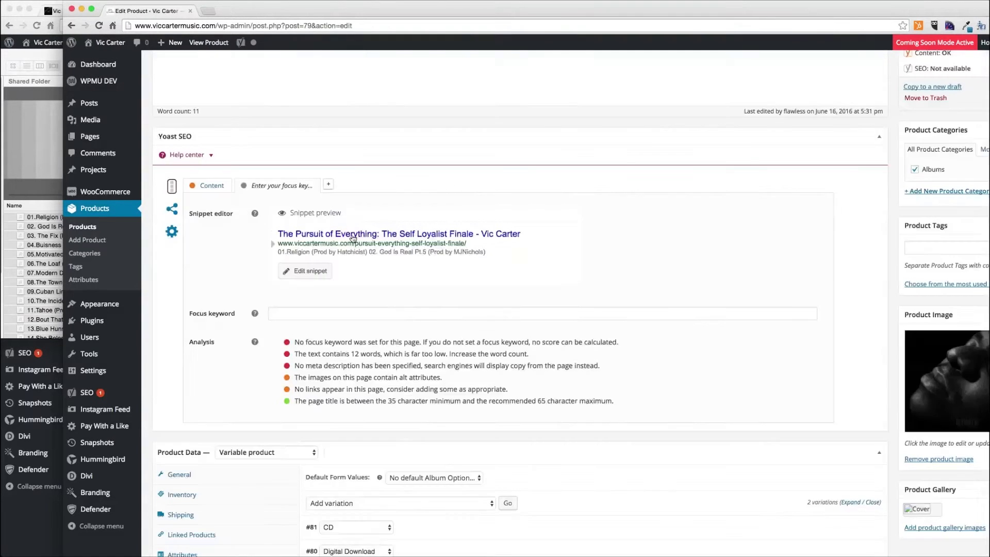
pyautogui.click(375, 248)
pyautogui.press('Return')
pyautogui.hotkey('ctrl', 'v')
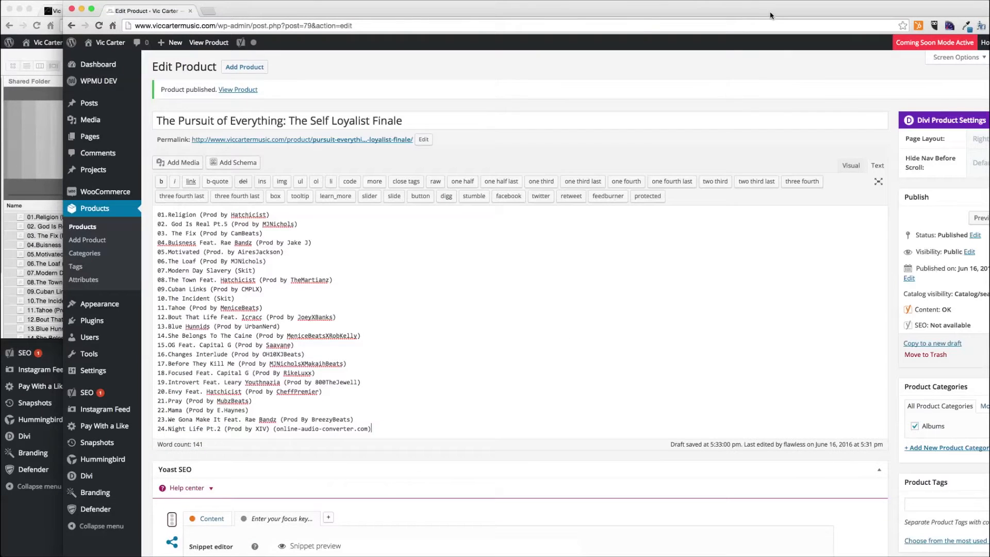
# - Open the live product page and try choosing the Digital Download album option
pyautogui.moveTo(770, 14); pyautogui.dragTo(703, 14)
pyautogui.click(946, 355)
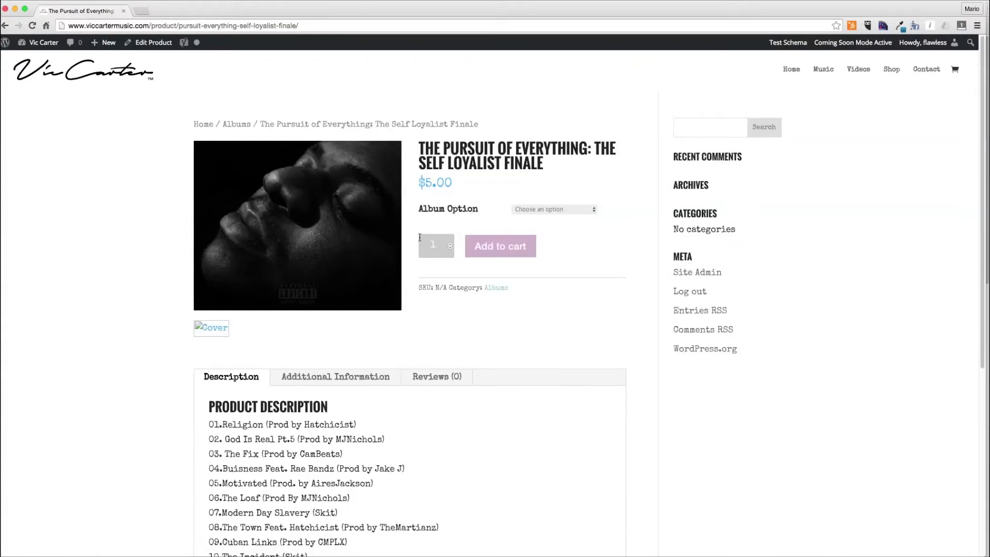
pyautogui.click(543, 209)
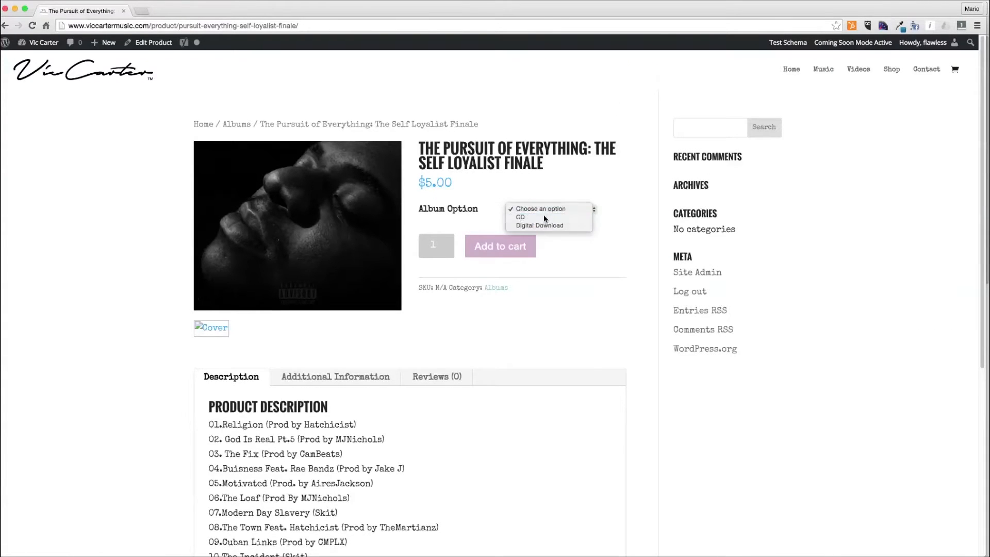
pyautogui.click(541, 219)
pyautogui.click(548, 215)
pyautogui.click(548, 212)
pyautogui.scroll(-4, 531, 228)
pyautogui.scroll(2, 465, 268)
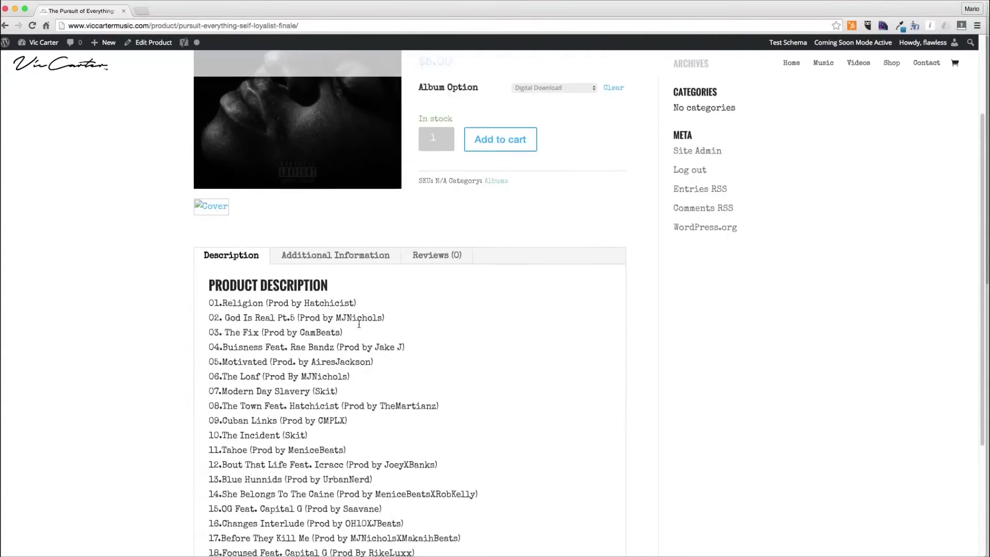
pyautogui.scroll(-4, 412, 299)
pyautogui.scroll(5, 360, 328)
pyautogui.scroll(2, 360, 327)
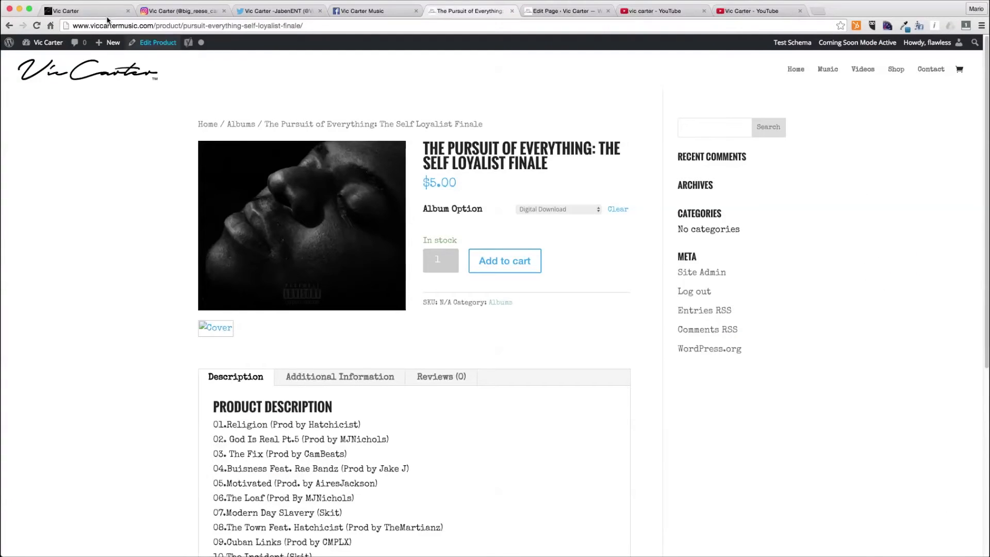
# - Set the product's page layout to Full Width and update the product
pyautogui.click(154, 42)
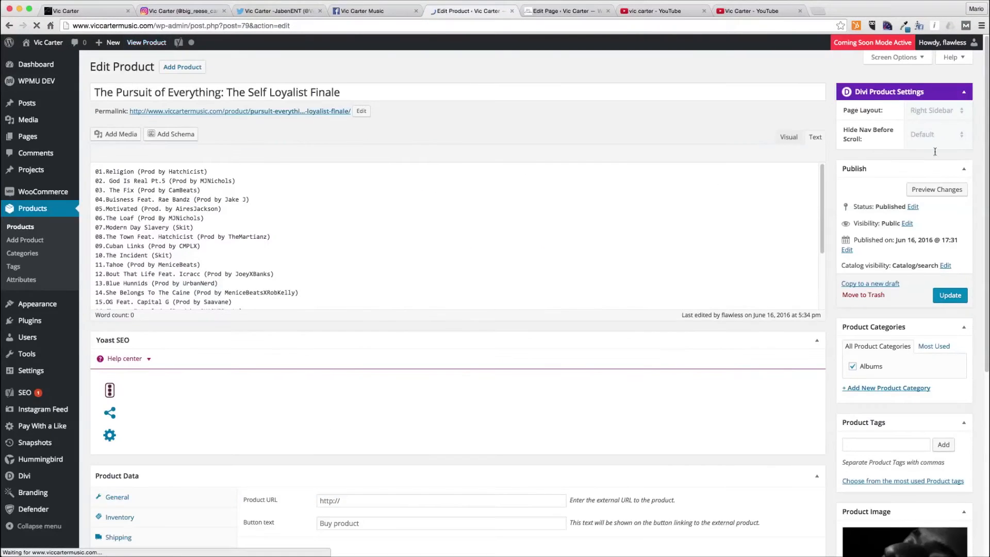
pyautogui.click(936, 110)
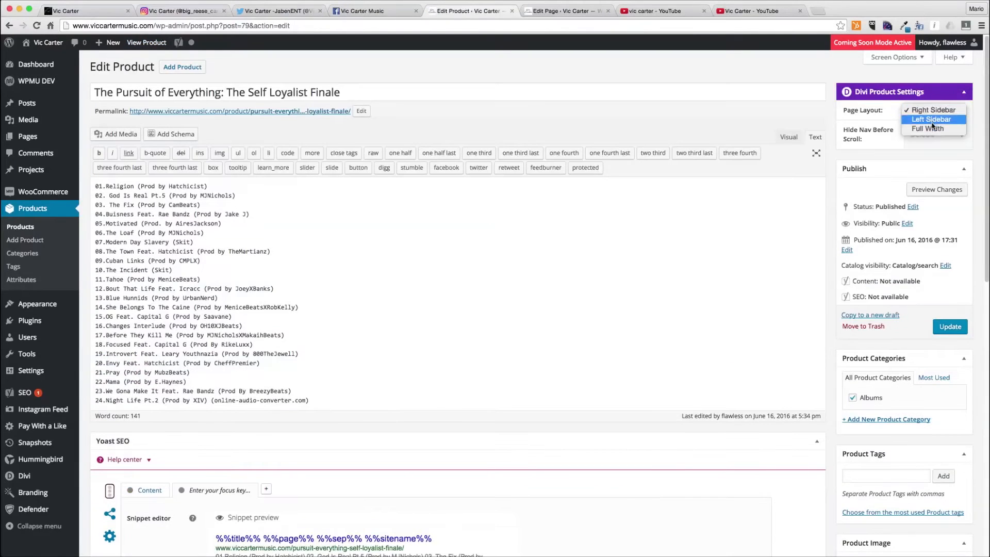
pyautogui.click(933, 128)
pyautogui.click(950, 327)
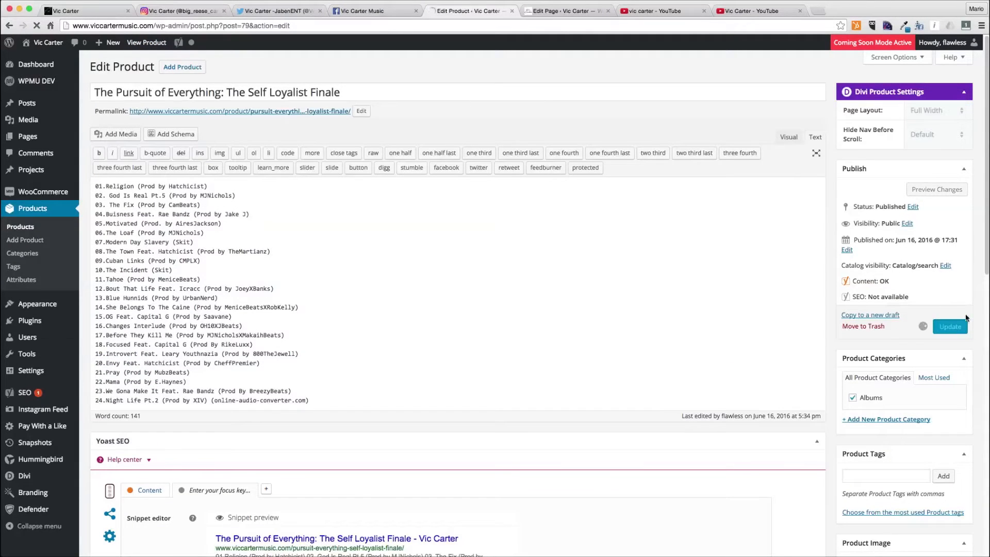
# - Open the live product page to check the full-width layout
pyautogui.click(202, 113)
pyautogui.click(653, 15)
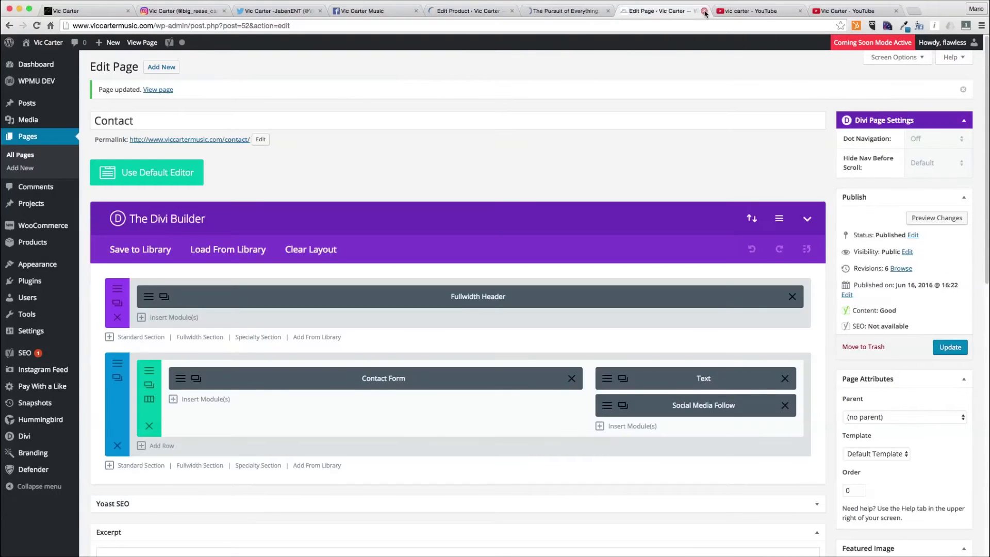
pyautogui.press('super+w')
pyautogui.click(559, 16)
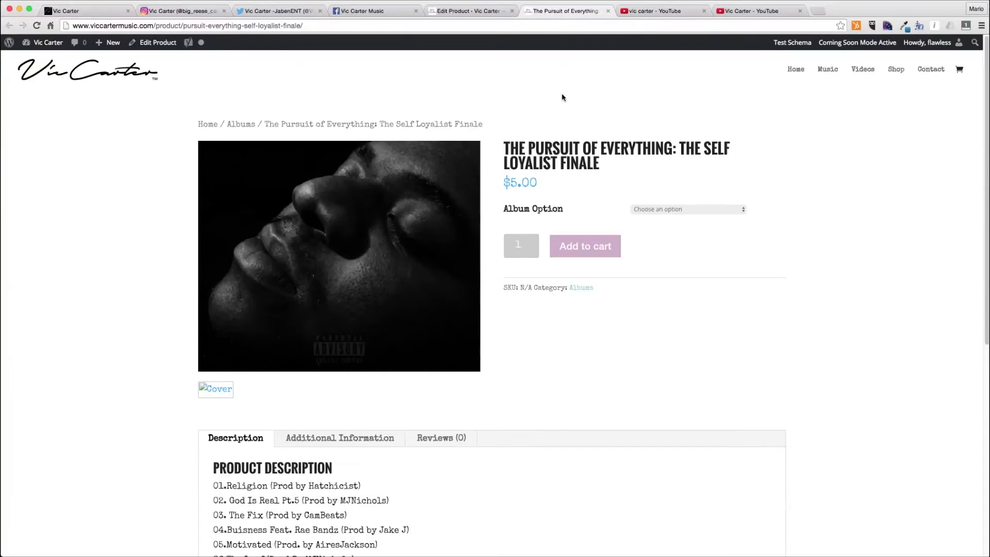
pyautogui.scroll(-10, 633, 260)
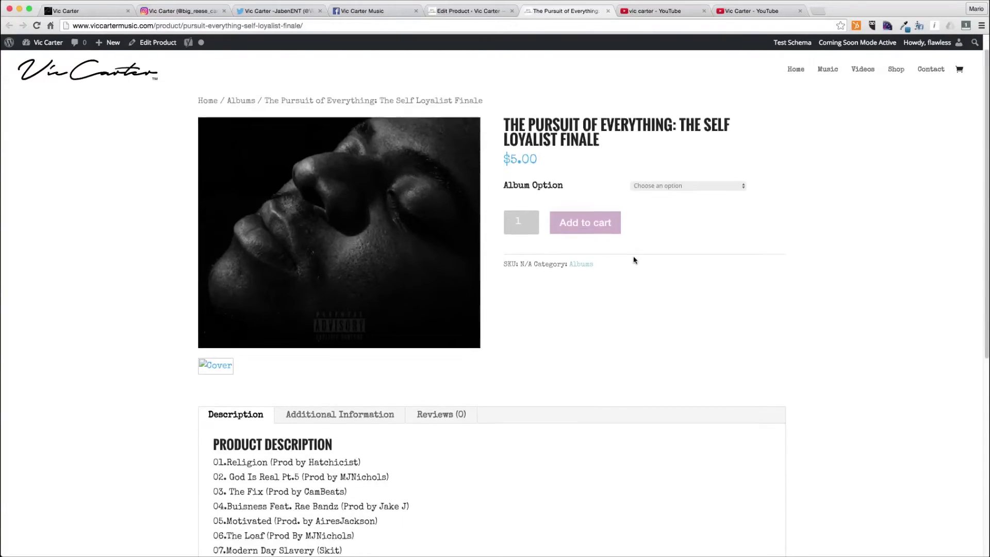
pyautogui.scroll(10, 777, 133)
# - Browse the shop page and the home page of the live site
pyautogui.click(894, 70)
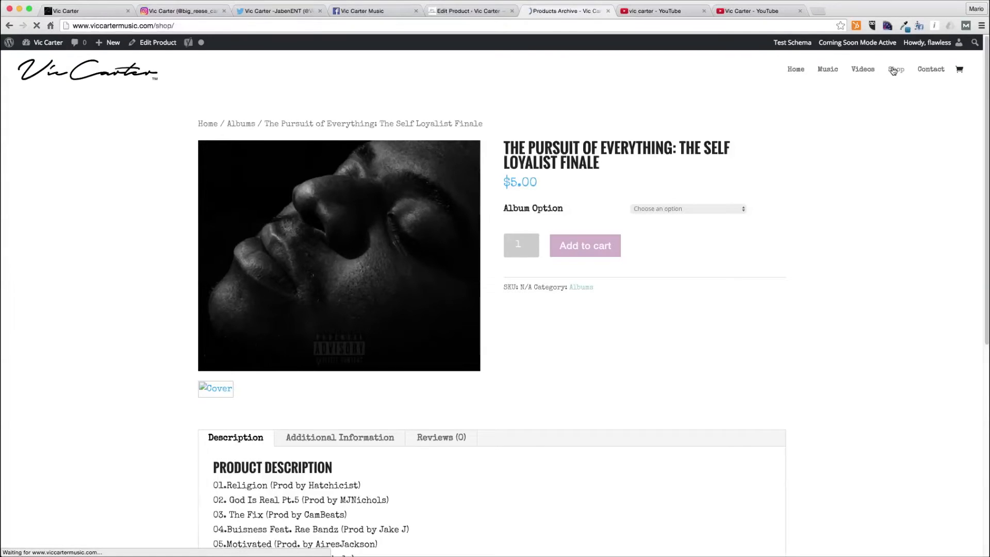
pyautogui.click(266, 246)
pyautogui.scroll(-8, 535, 294)
pyautogui.press('super+r')
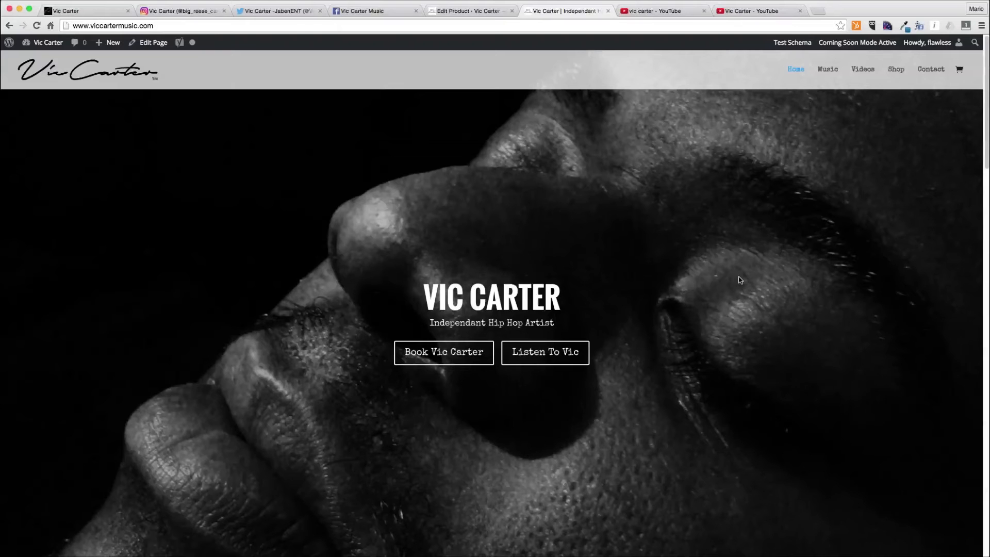
pyautogui.scroll(-20, 740, 280)
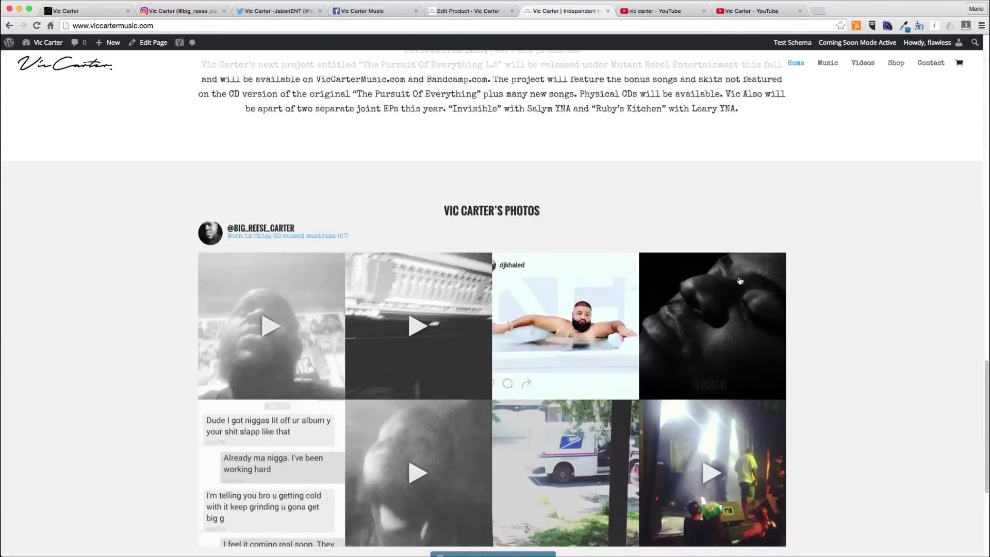
pyautogui.scroll(1, 740, 280)
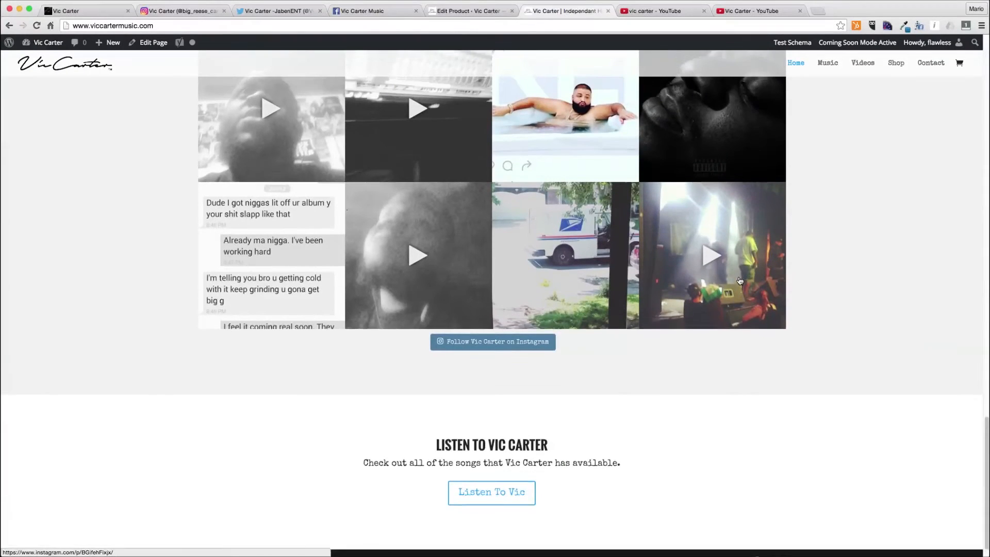
pyautogui.scroll(20, 740, 280)
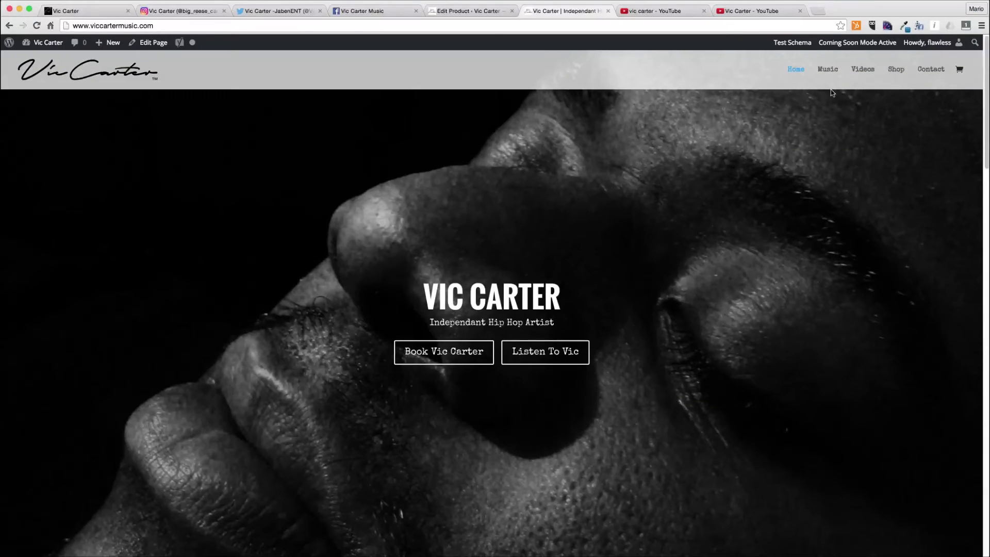
pyautogui.scroll(-10, 328, 430)
pyautogui.scroll(-5, 328, 430)
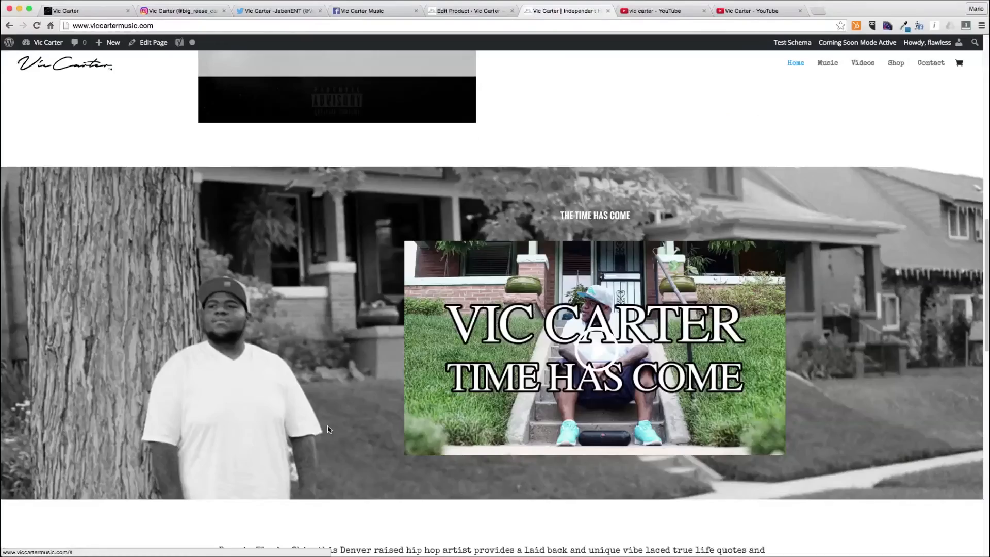
pyautogui.scroll(10, 328, 430)
pyautogui.scroll(-4, 328, 430)
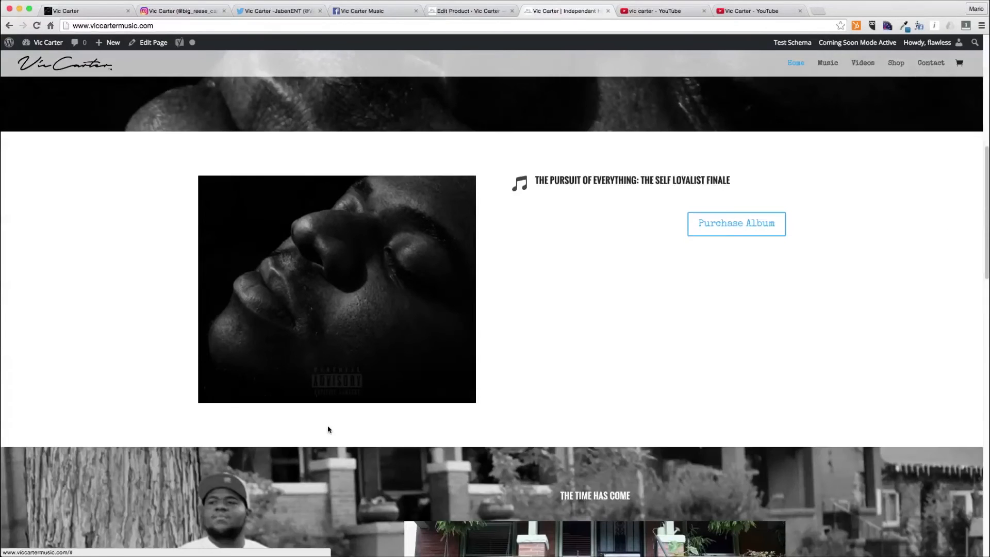
# - Copy the product's track list description into the body content of the album blurb on the home page
pyautogui.click(454, 11)
pyautogui.press('super+a')
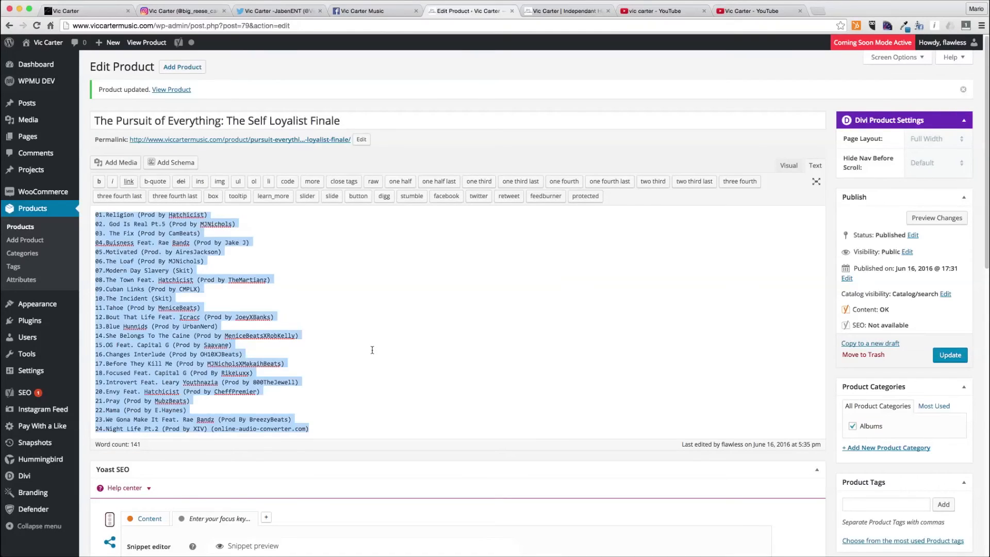
pyautogui.click(562, 16)
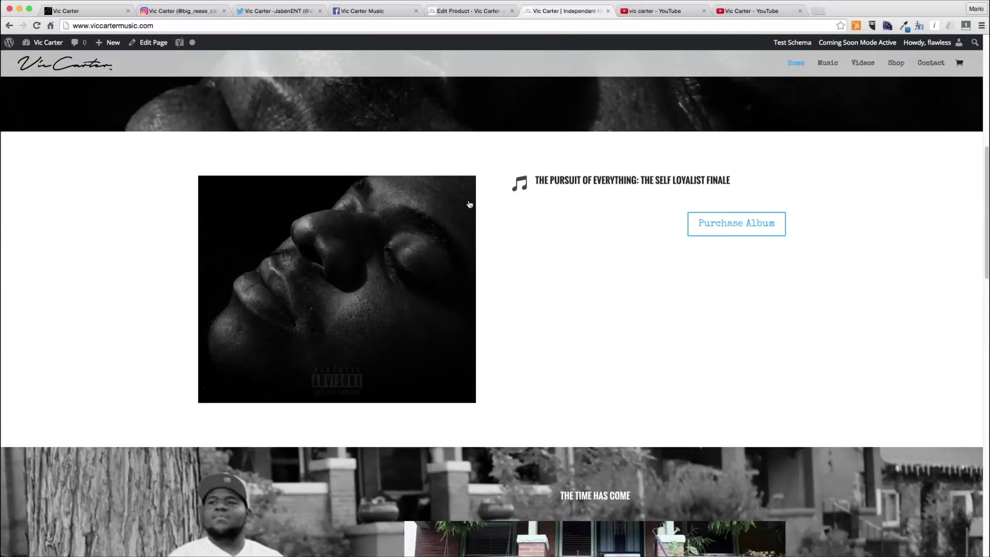
pyautogui.click(153, 46)
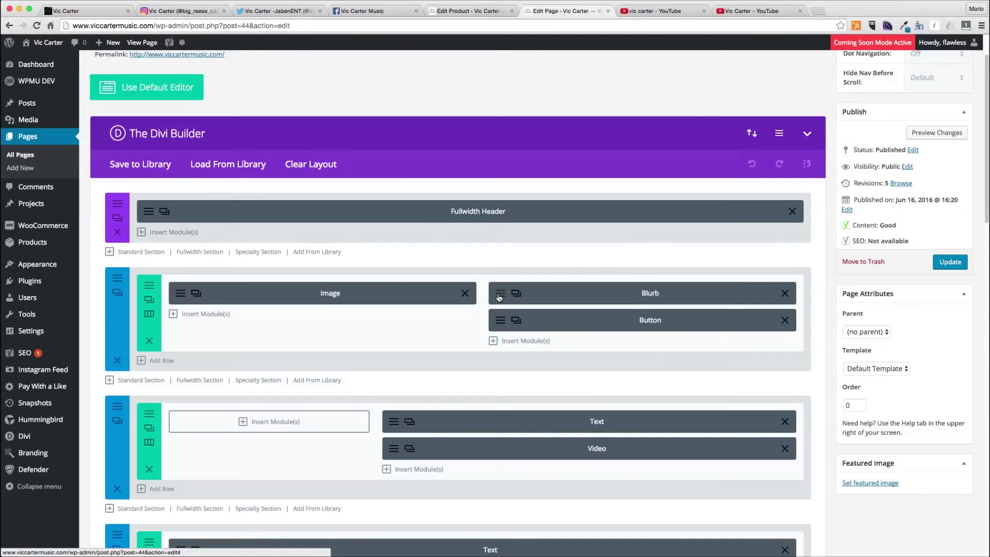
pyautogui.click(498, 298)
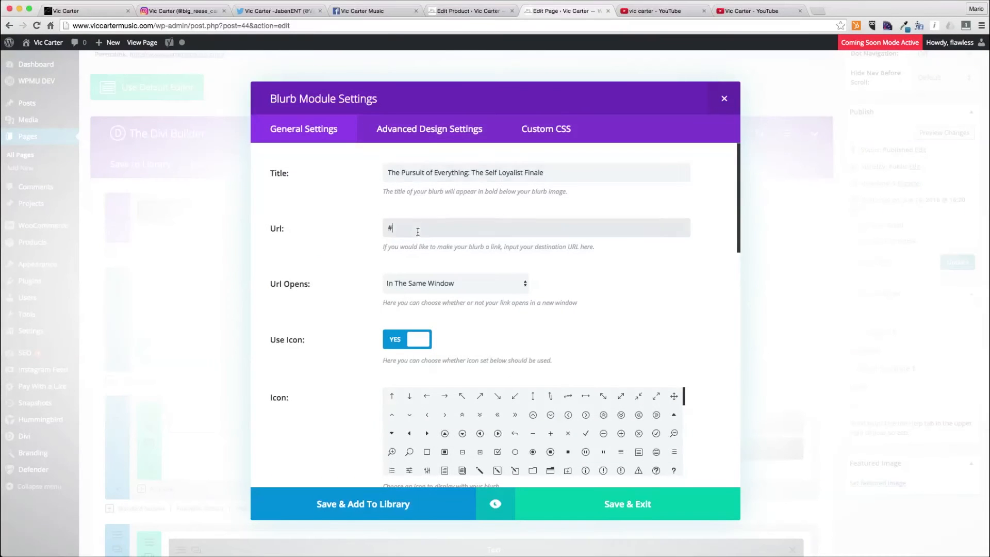
pyautogui.scroll(-15, 421, 307)
pyautogui.scroll(-3, 359, 327)
pyautogui.click(345, 224)
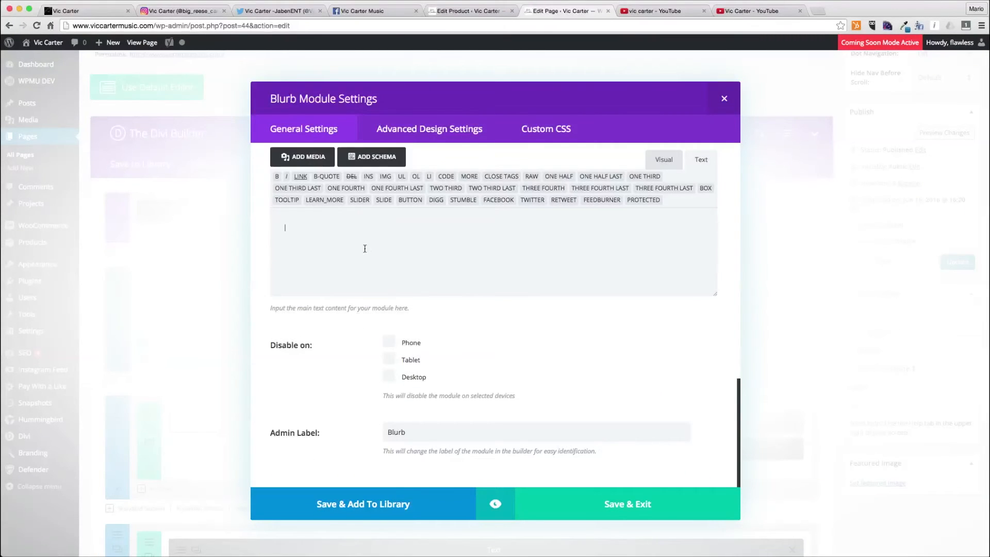
pyautogui.press('super+v')
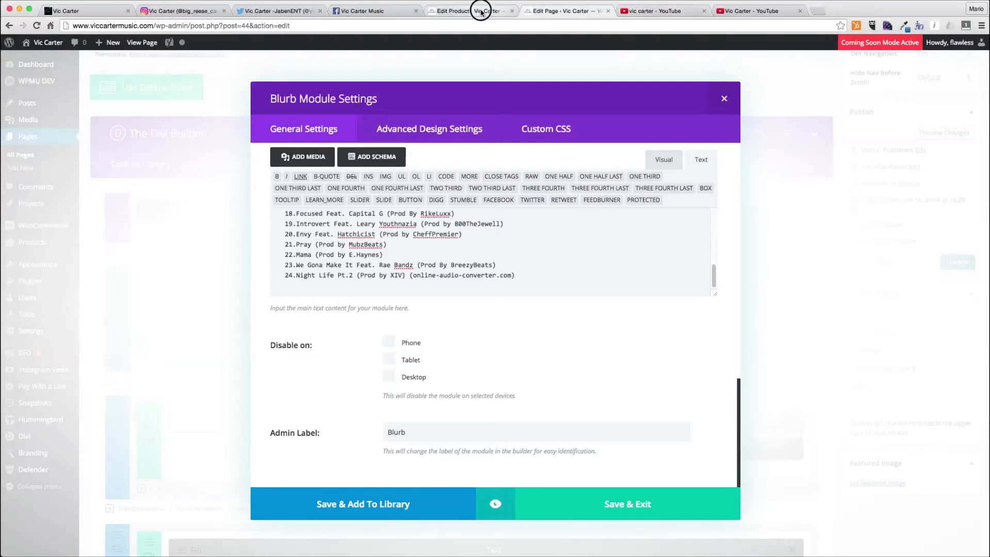
# - Set the blurb's URL to the product's permalink, save the module and update the home page
pyautogui.click(454, 11)
pyautogui.rightClick(290, 140)
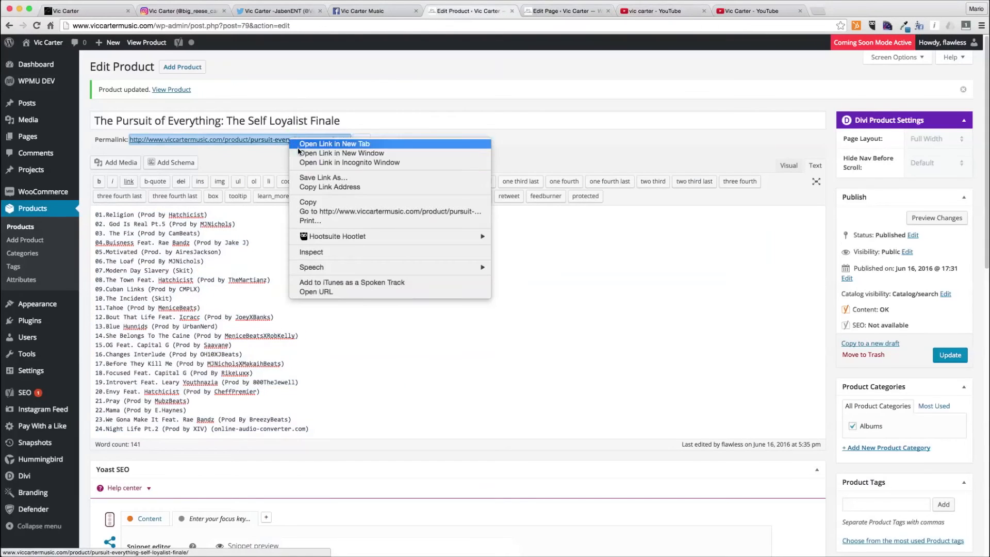
pyautogui.click(315, 184)
pyautogui.click(552, 10)
pyautogui.scroll(10, 409, 267)
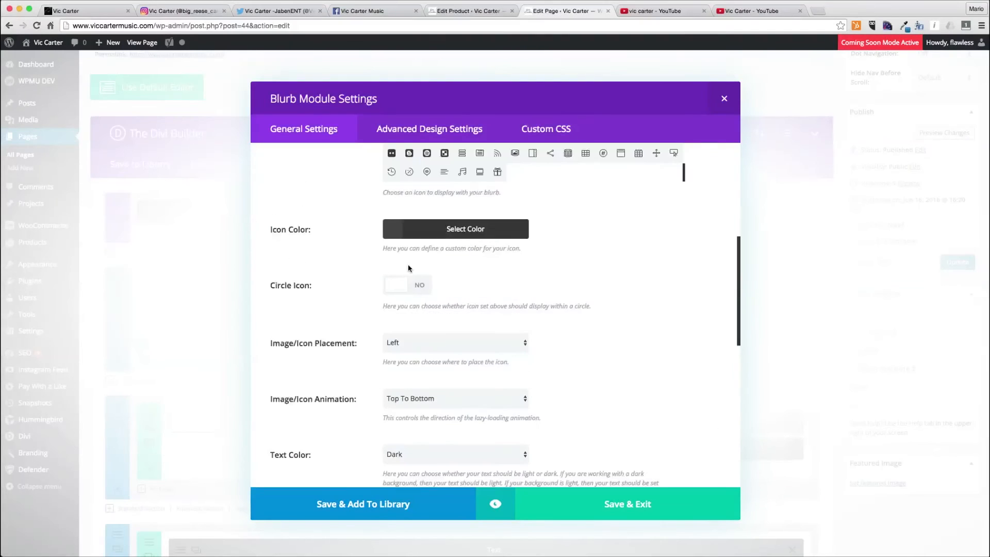
pyautogui.press('super+a')
pyautogui.press('super+v')
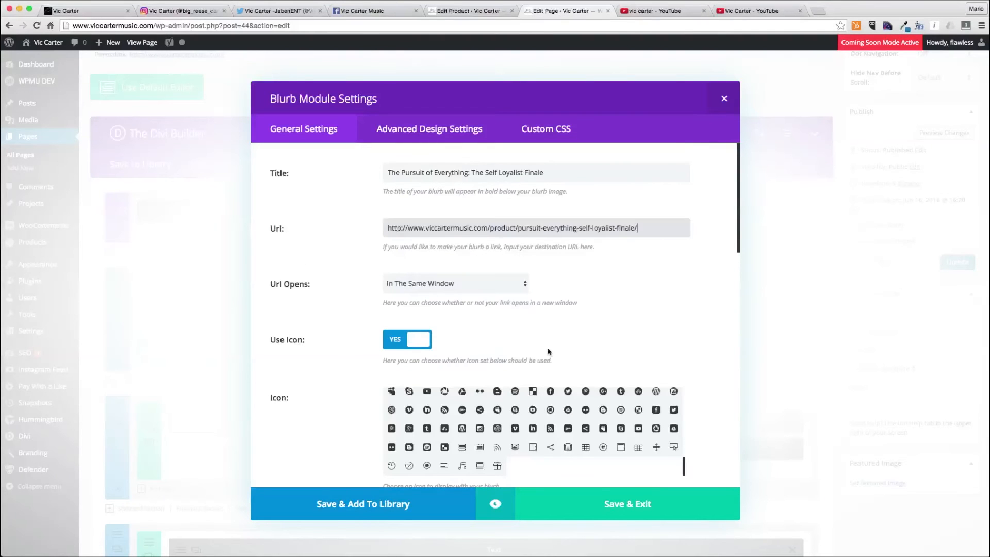
pyautogui.click(622, 511)
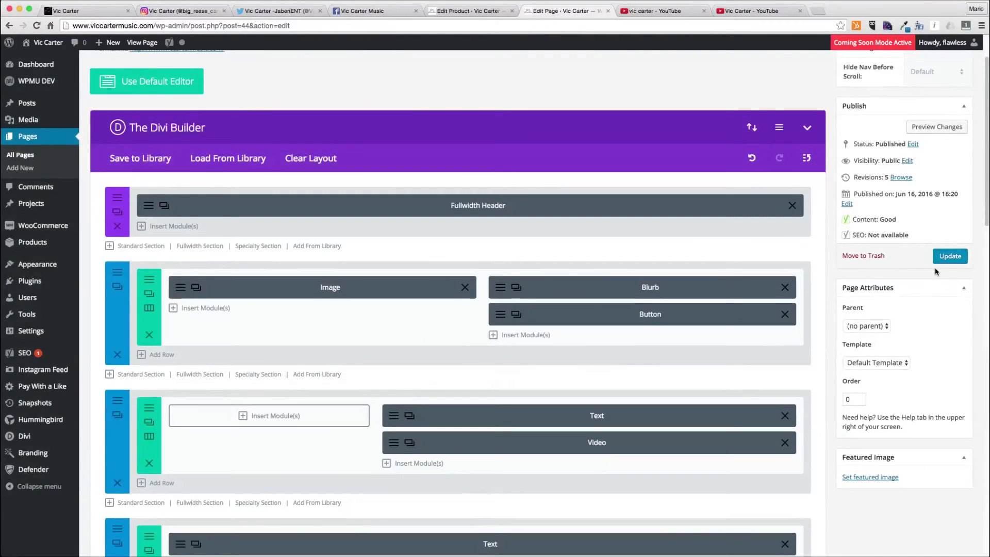
pyautogui.click(947, 256)
# - Close the product editor and view the live home page to review the album blurb with its track list
pyautogui.click(485, 11)
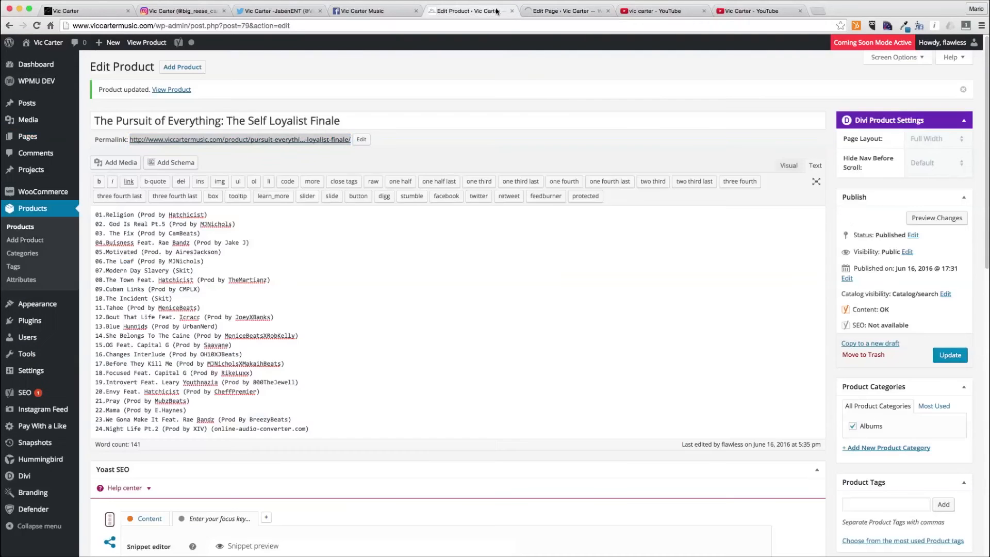
pyautogui.press('super+w')
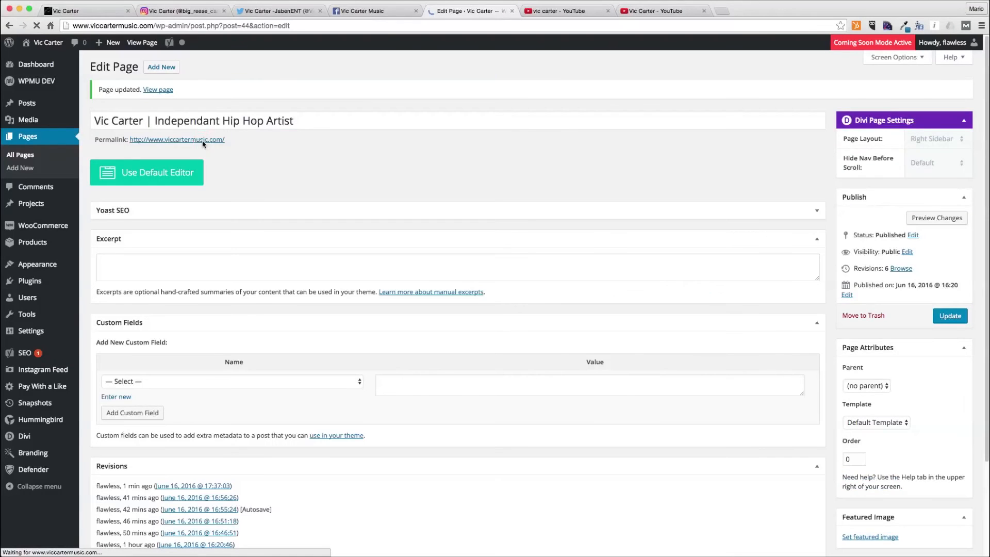
pyautogui.keyDown('super'); pyautogui.click(203, 140); pyautogui.keyUp('super')
pyautogui.click(542, 9)
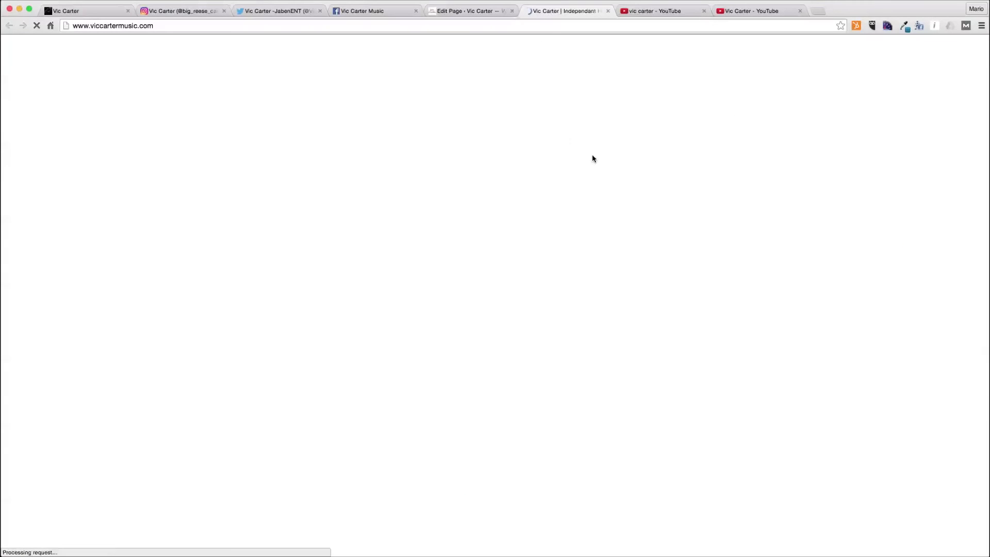
pyautogui.scroll(-10, 594, 159)
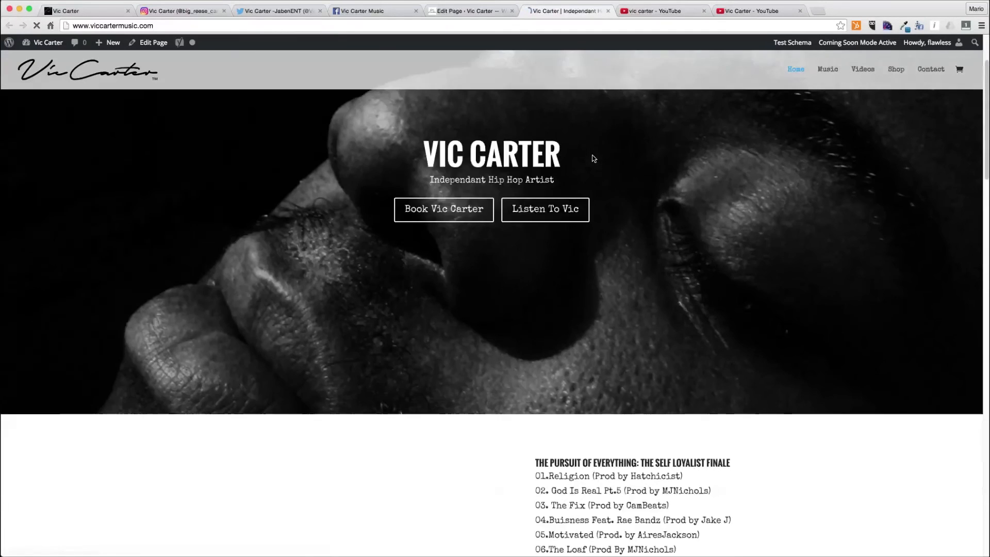
pyautogui.scroll(-5, 594, 159)
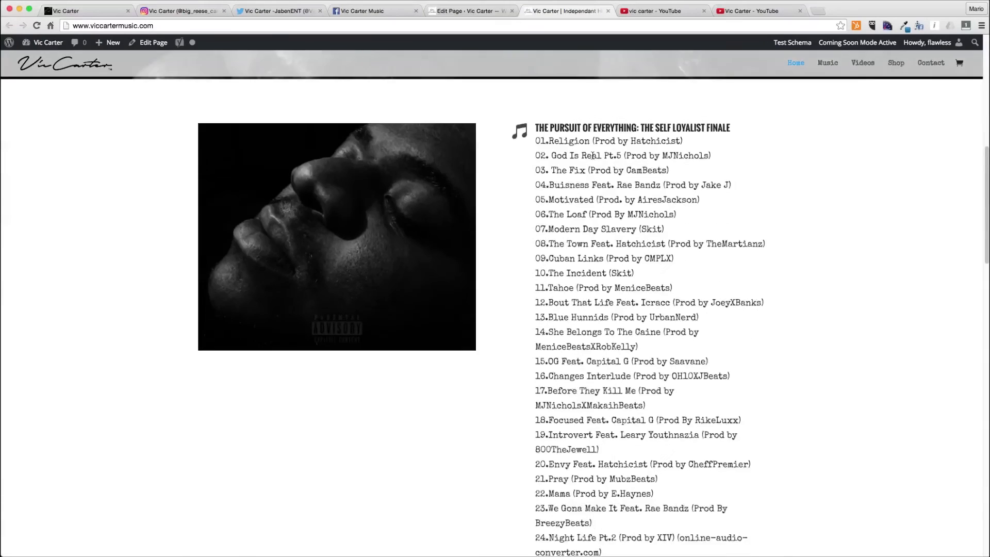
pyautogui.scroll(15, 592, 155)
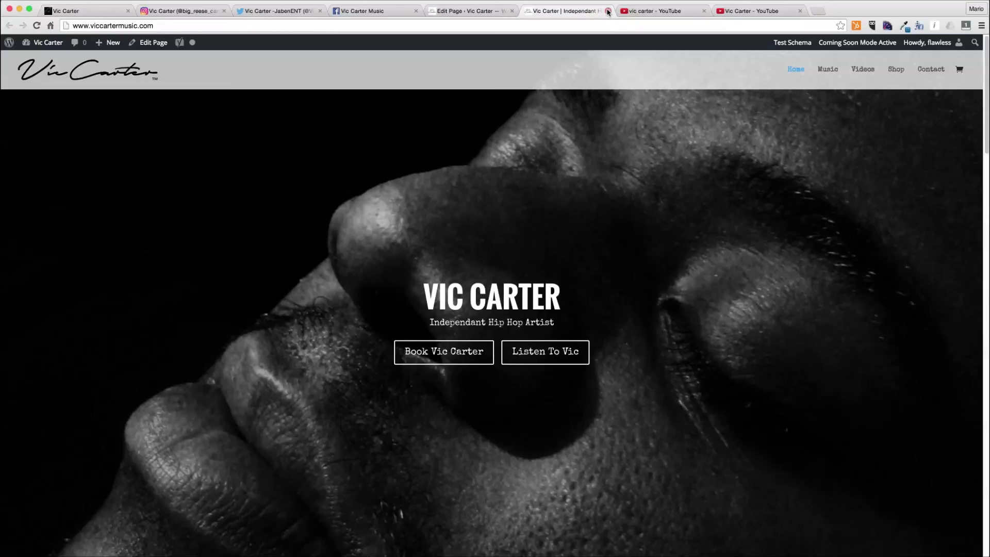
# - Close the live site, page editor, YouTube and social media tabs
pyautogui.click(608, 11)
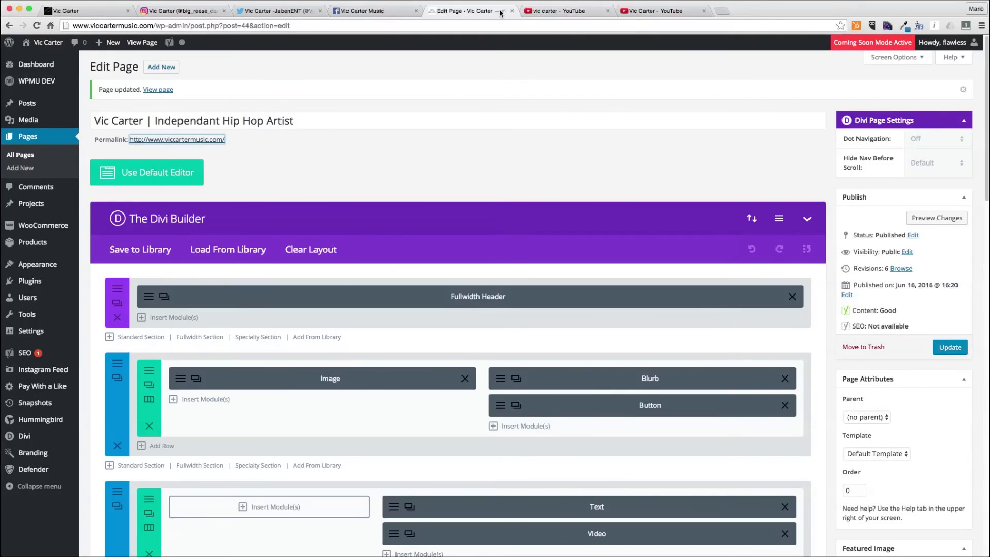
pyautogui.press('super+w')
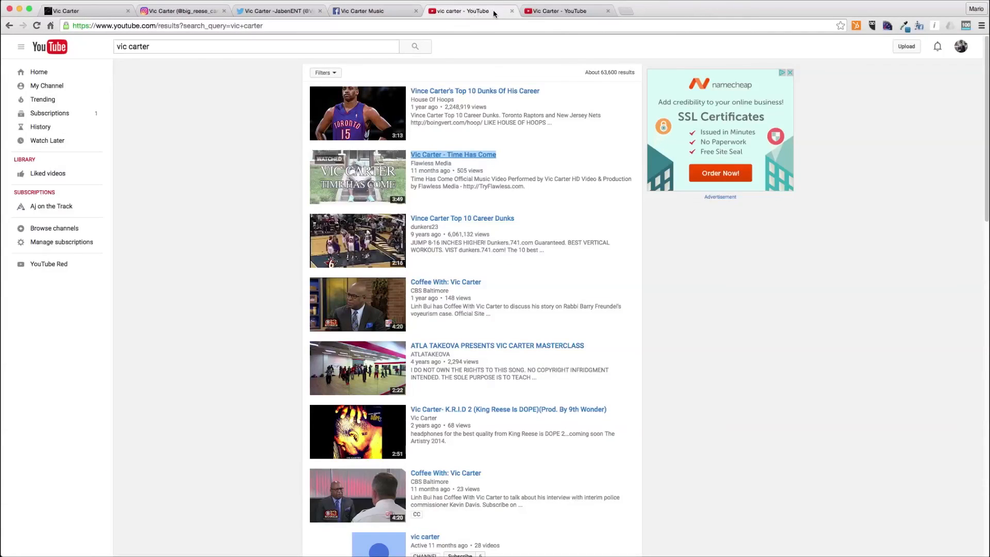
pyautogui.click(513, 10)
pyautogui.click(512, 10)
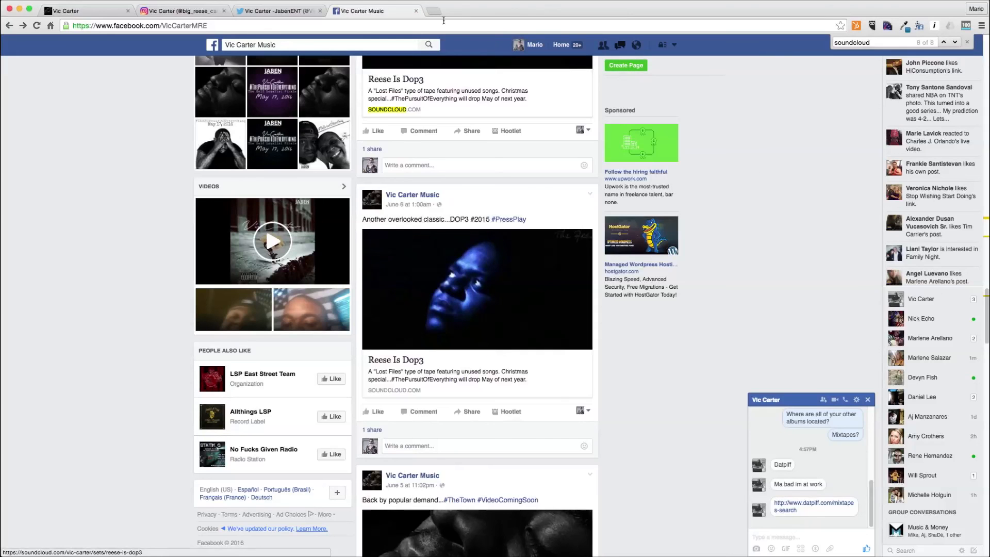
pyautogui.click(416, 11)
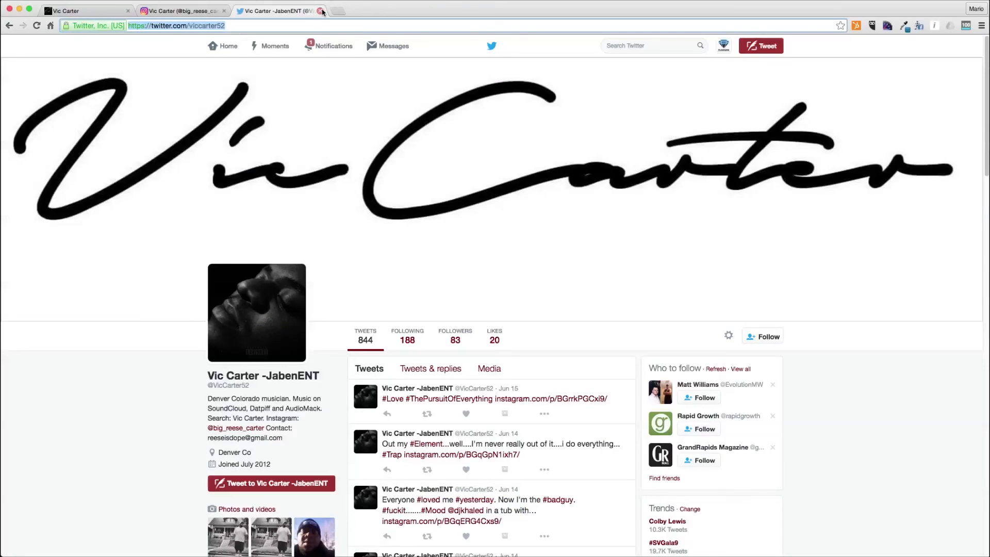
pyautogui.click(321, 11)
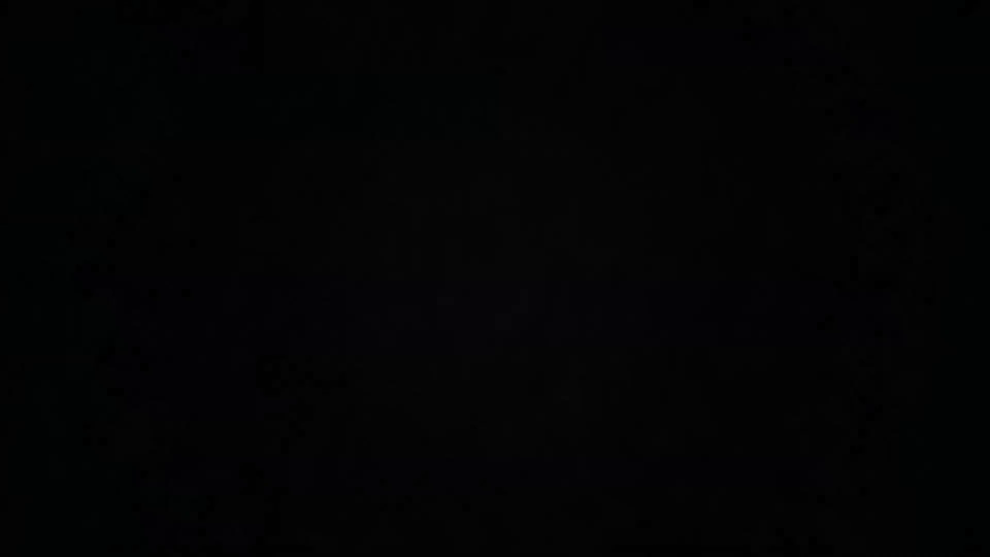